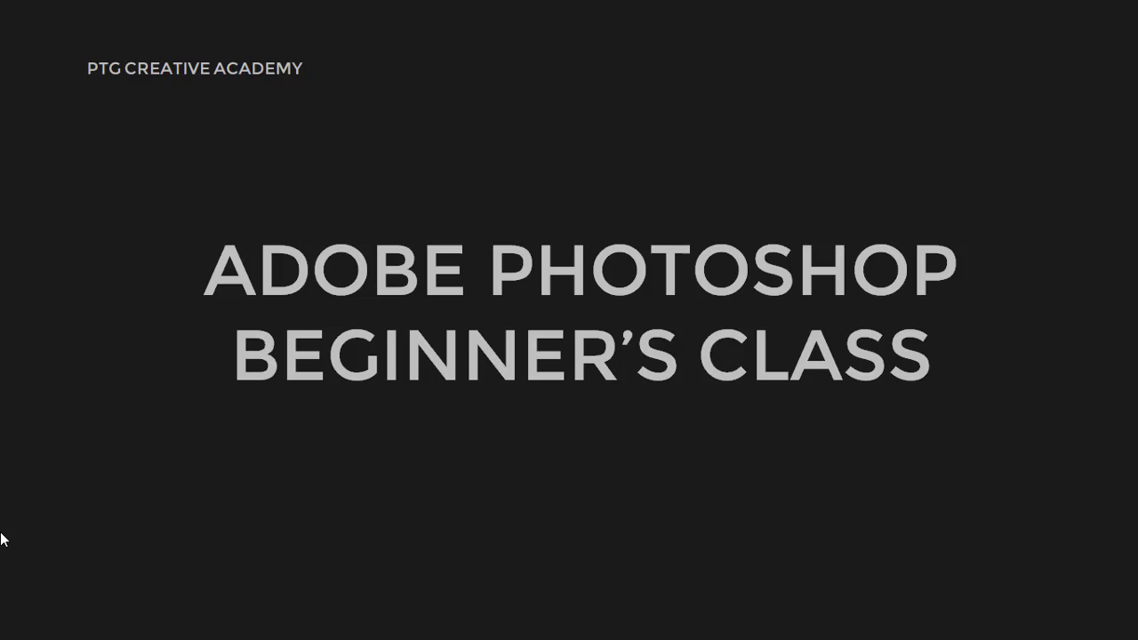
# - Advance from the title slide to the 'What you will be learning' slide
pyautogui.press('Right')
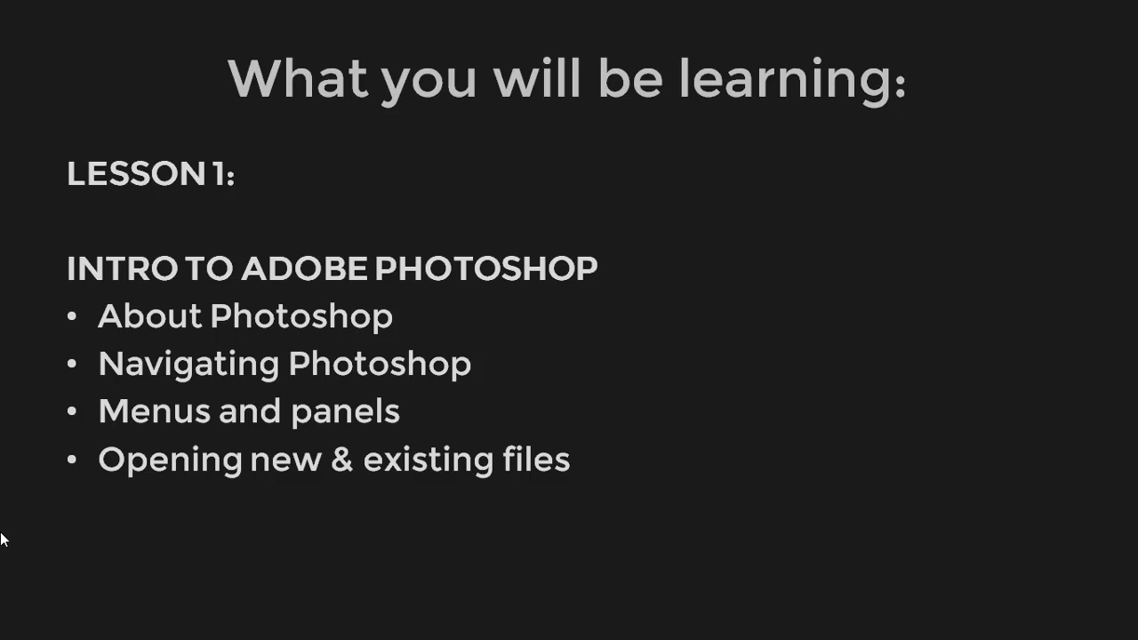
# - Advance to the Lesson 2 slide and continue through to the end of the slideshow
pyautogui.press('Right')
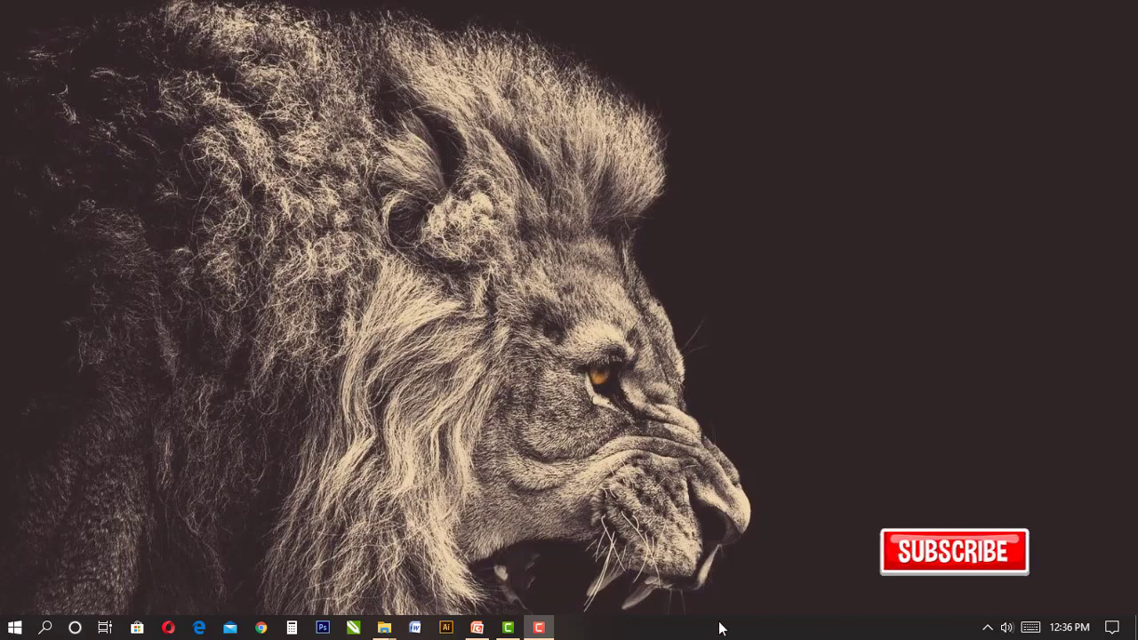
# - Expand Adobe Master Collection CS6 in the Start menu to reveal Adobe Photoshop CS6 (64 Bit)
pyautogui.click(15, 628)
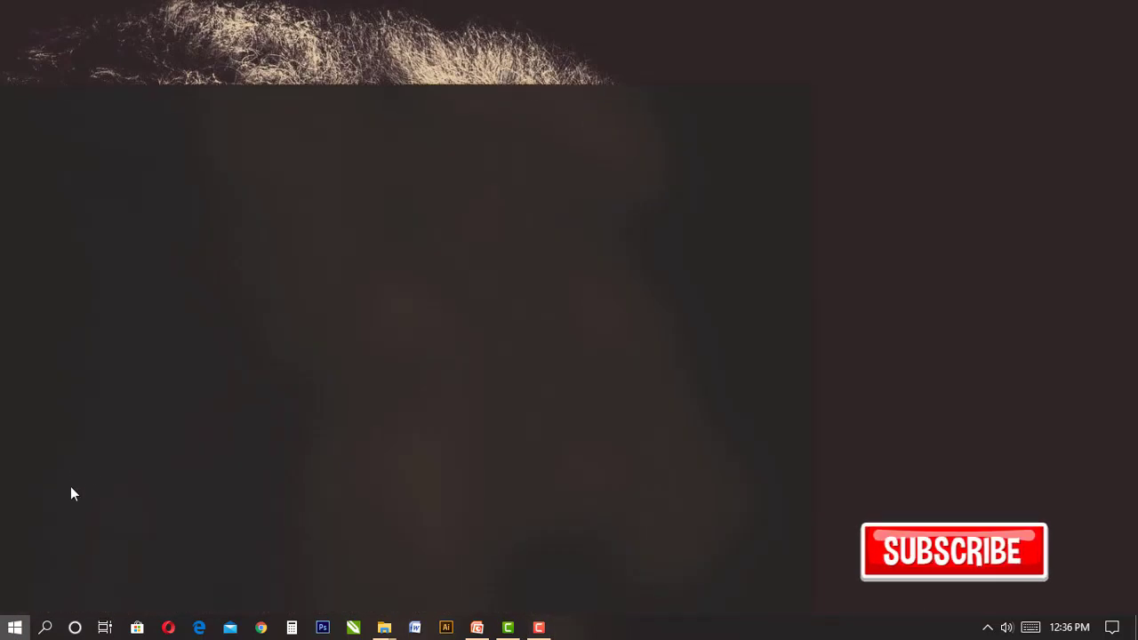
pyautogui.scroll(-6, 69, 423)
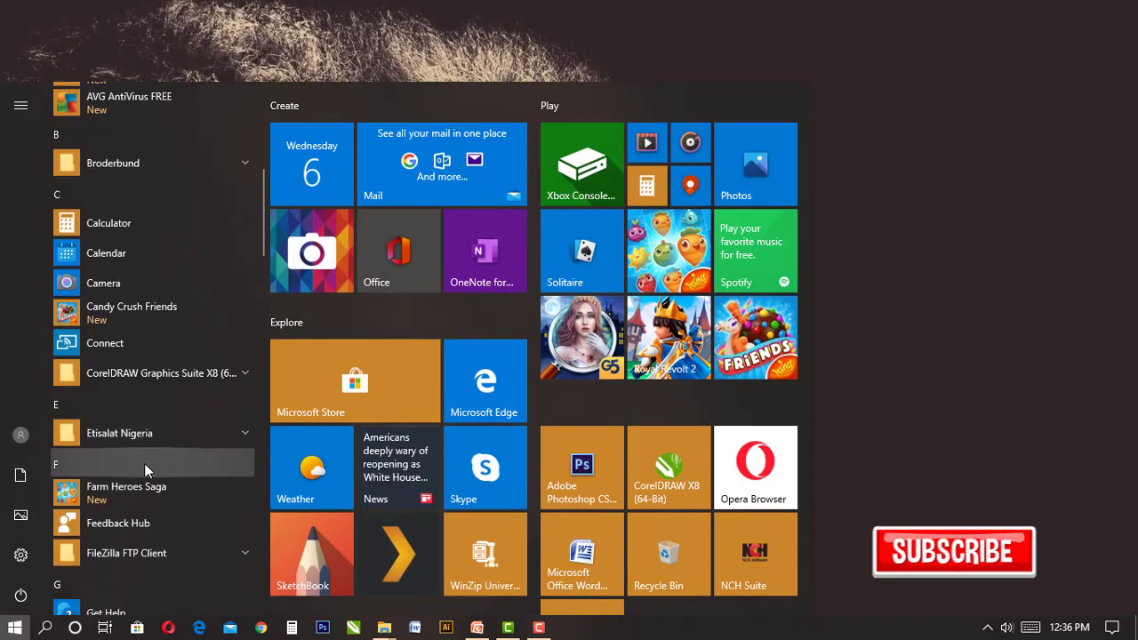
pyautogui.scroll(7, 137, 400)
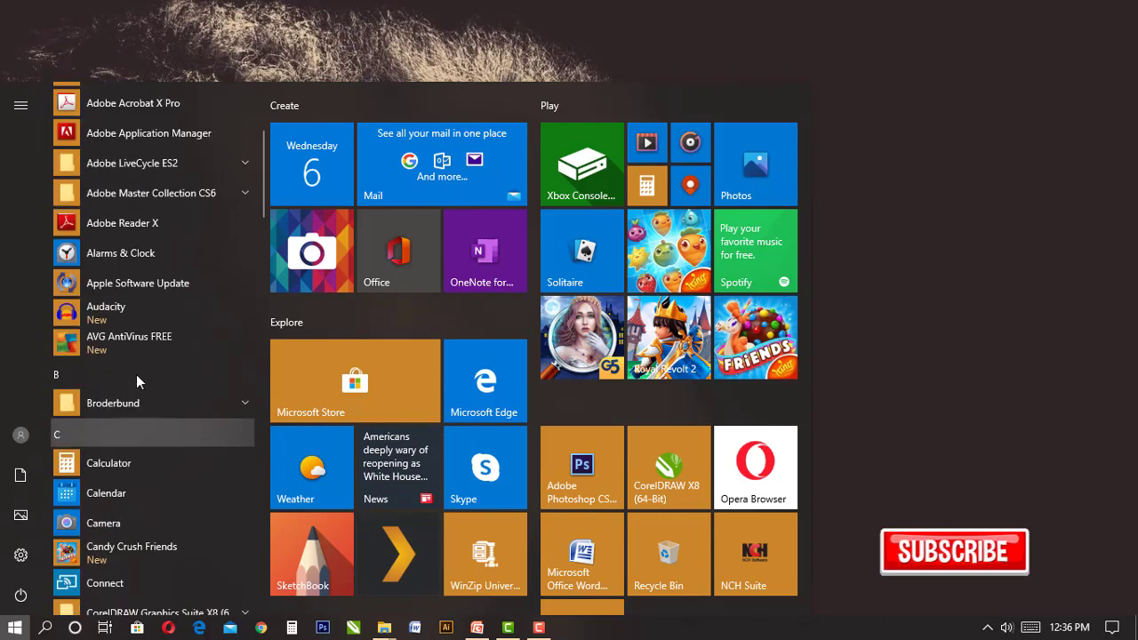
pyautogui.click(186, 275)
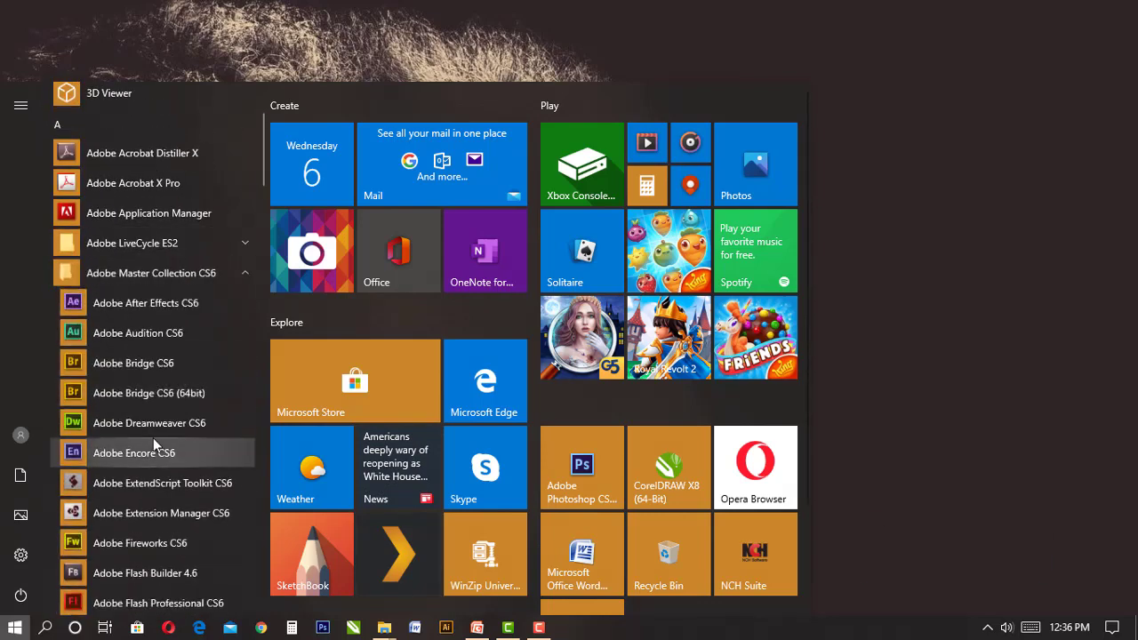
pyautogui.scroll(-2, 155, 439)
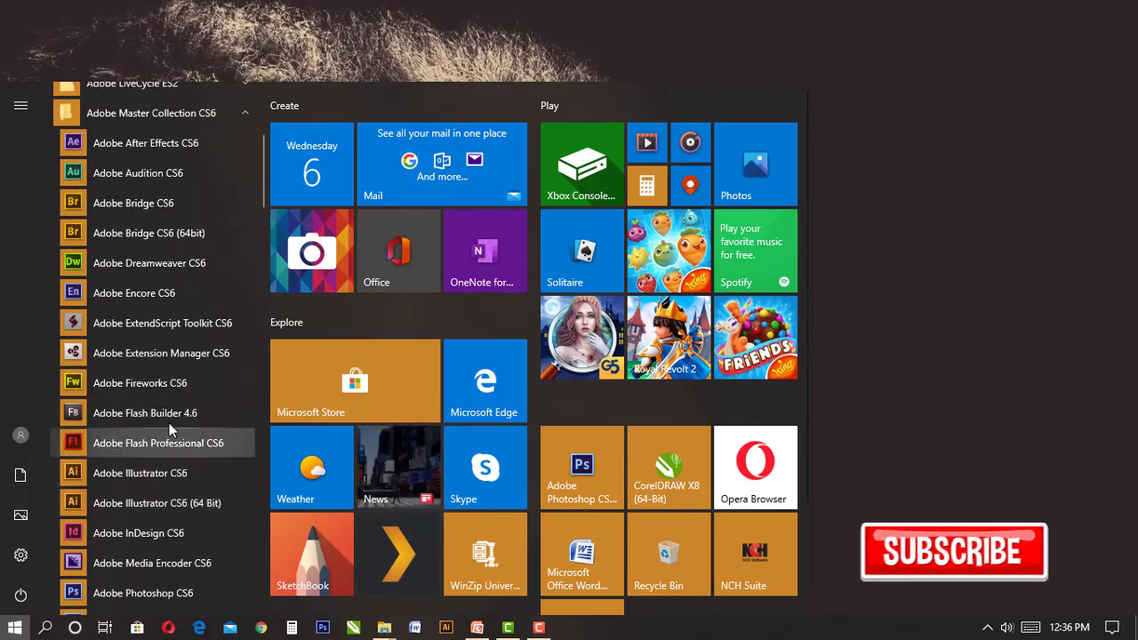
pyautogui.scroll(-4, 169, 434)
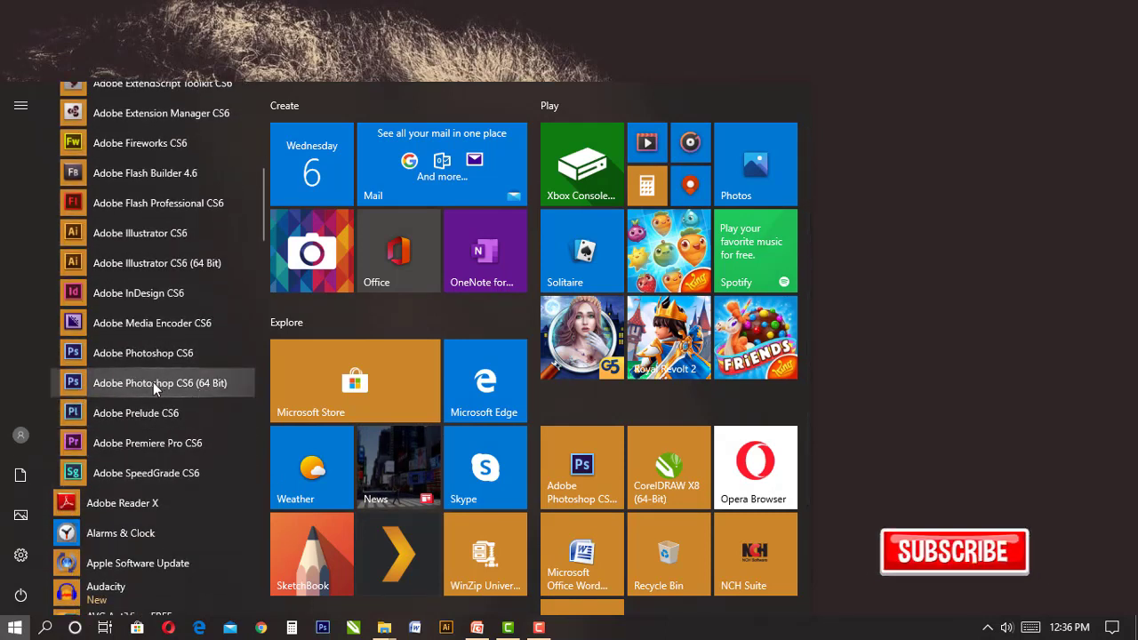
# - Launch Adobe Photoshop CS6 (64 Bit) from the Start menu
pyautogui.click(154, 384)
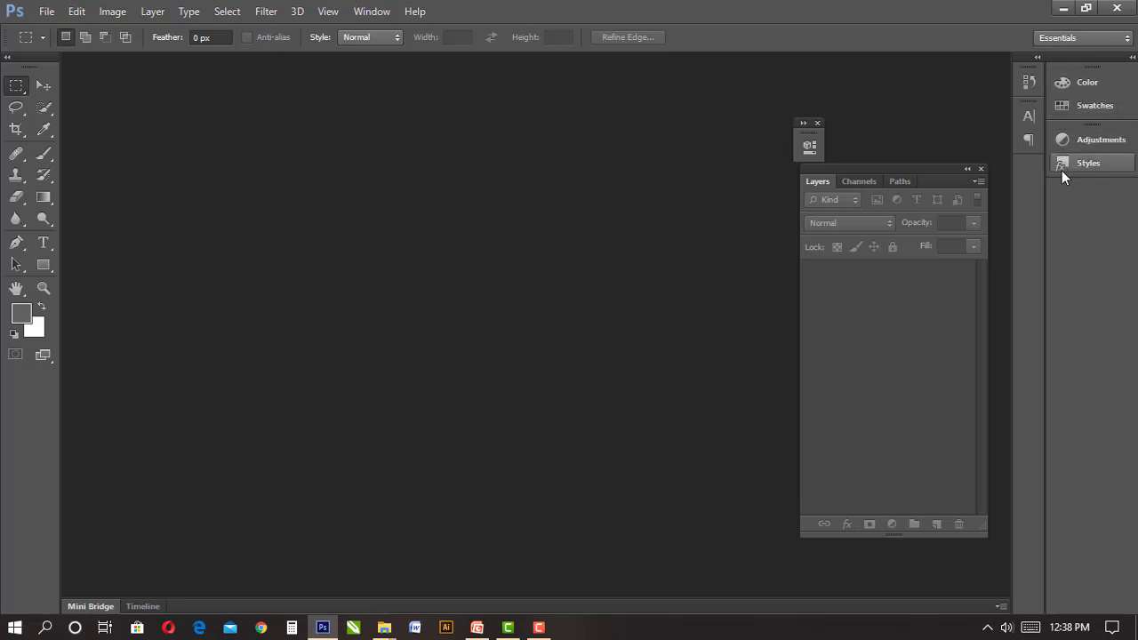
# - Close the small floating panel and the floating Layers/Channels/Paths panel group
pyautogui.click(818, 123)
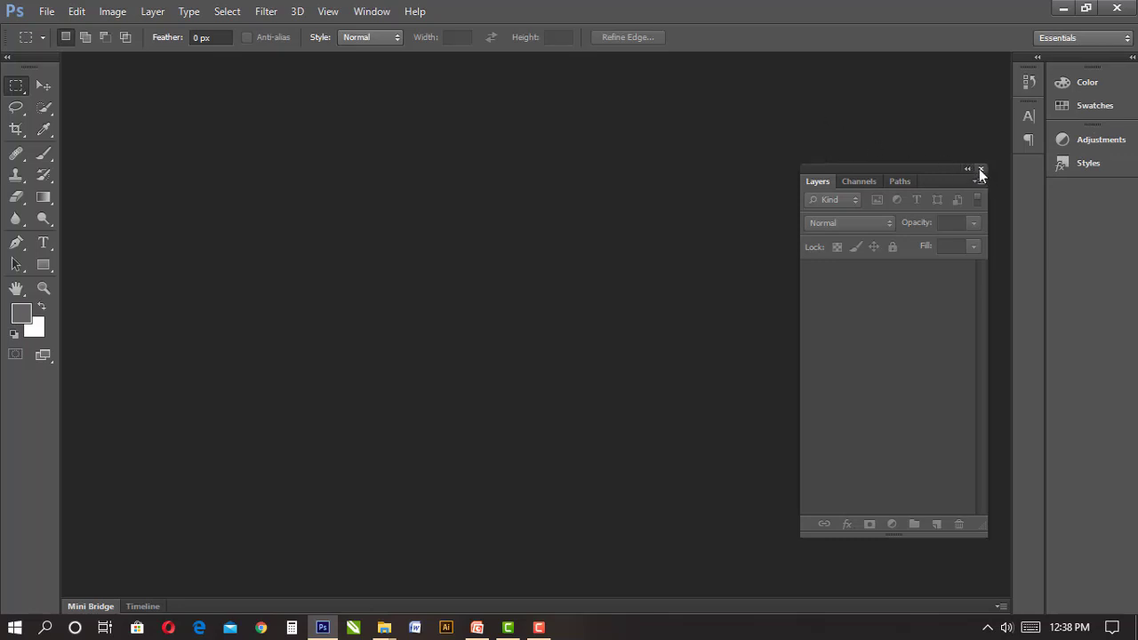
pyautogui.moveTo(921, 167); pyautogui.dragTo(790, 138)
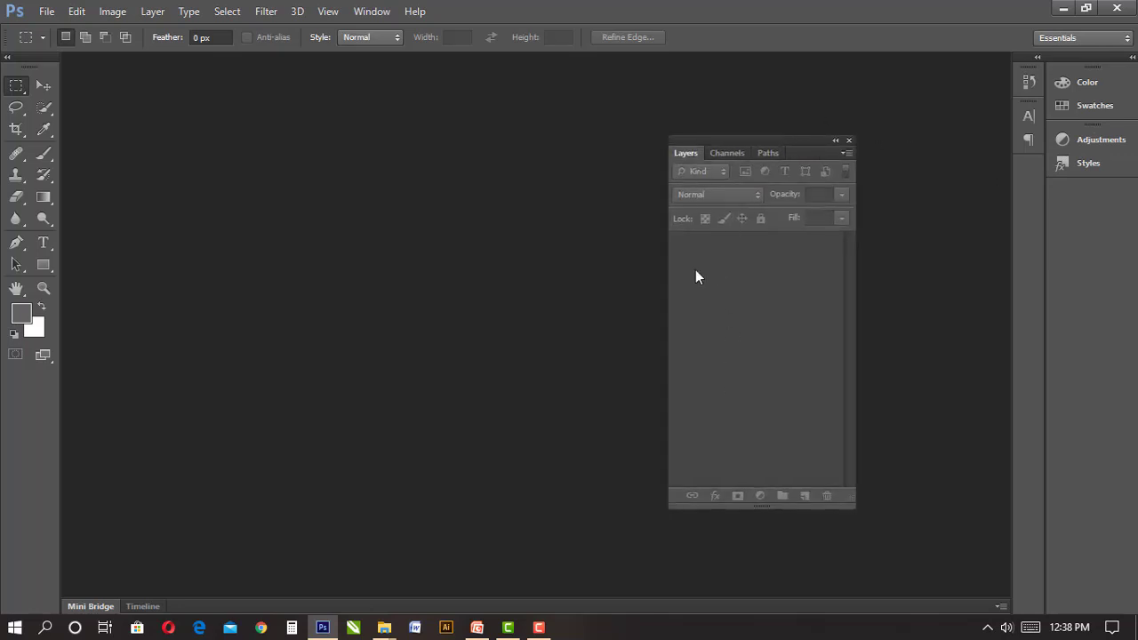
pyautogui.click(736, 153)
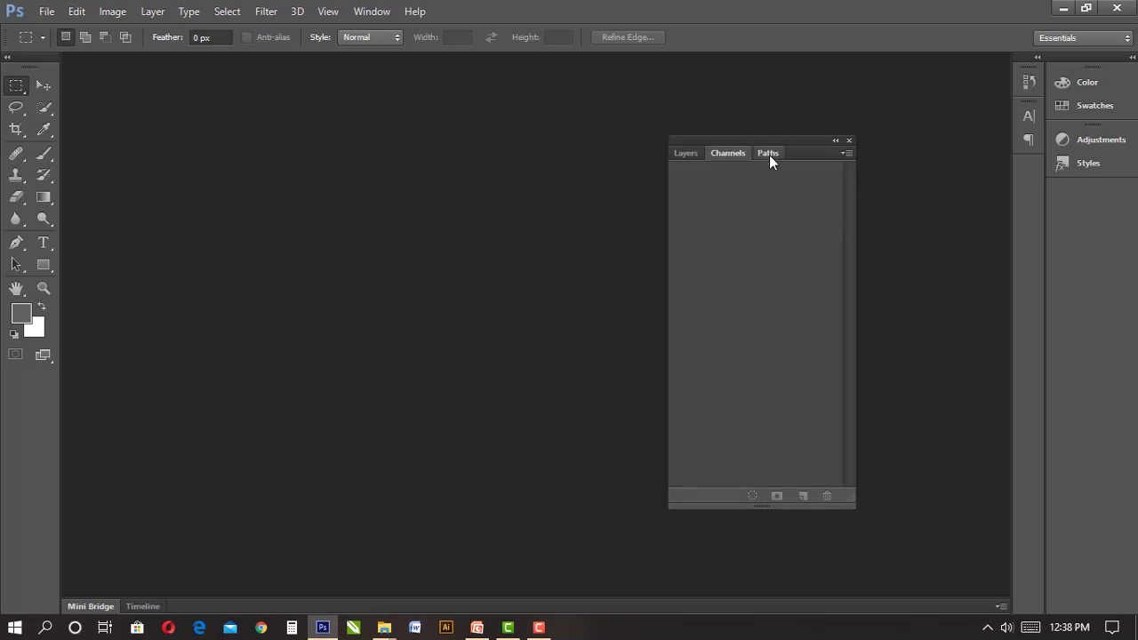
pyautogui.click(769, 154)
pyautogui.click(679, 152)
pyautogui.moveTo(742, 139); pyautogui.dragTo(778, 131)
pyautogui.click(884, 133)
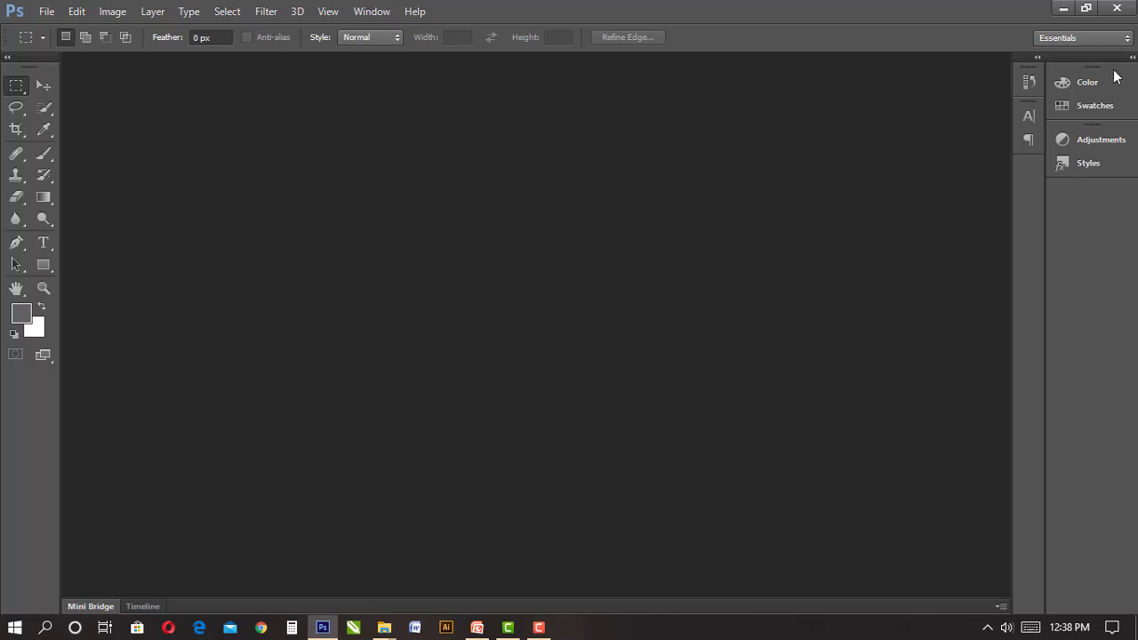
pyautogui.click(1131, 56)
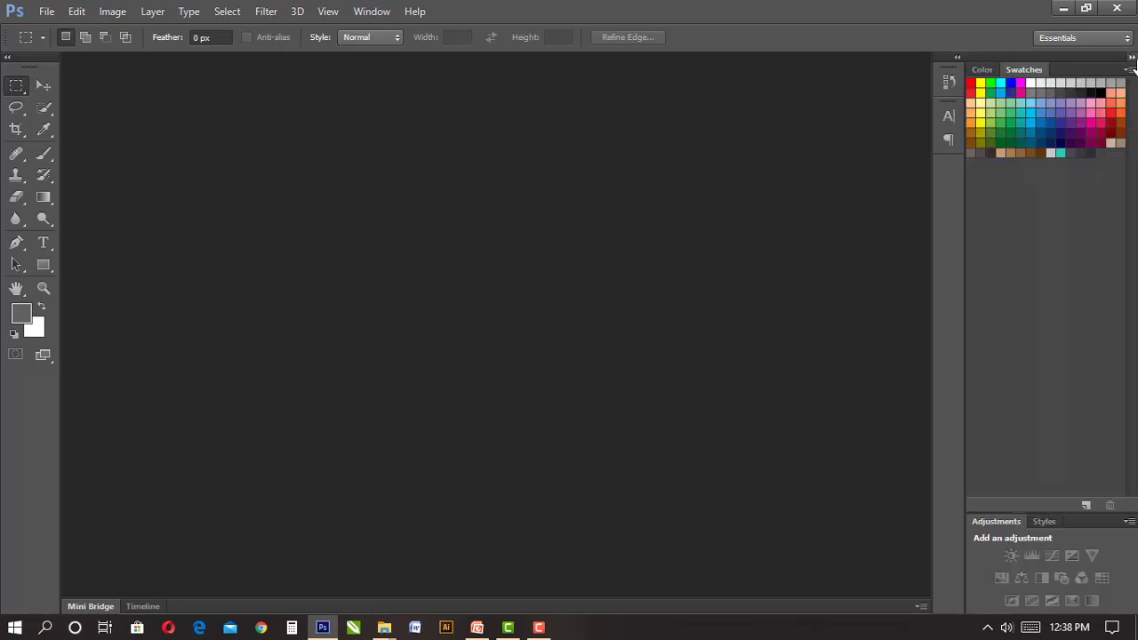
# - Expand the History and Character panels in the dock, then show the File menu
pyautogui.click(957, 58)
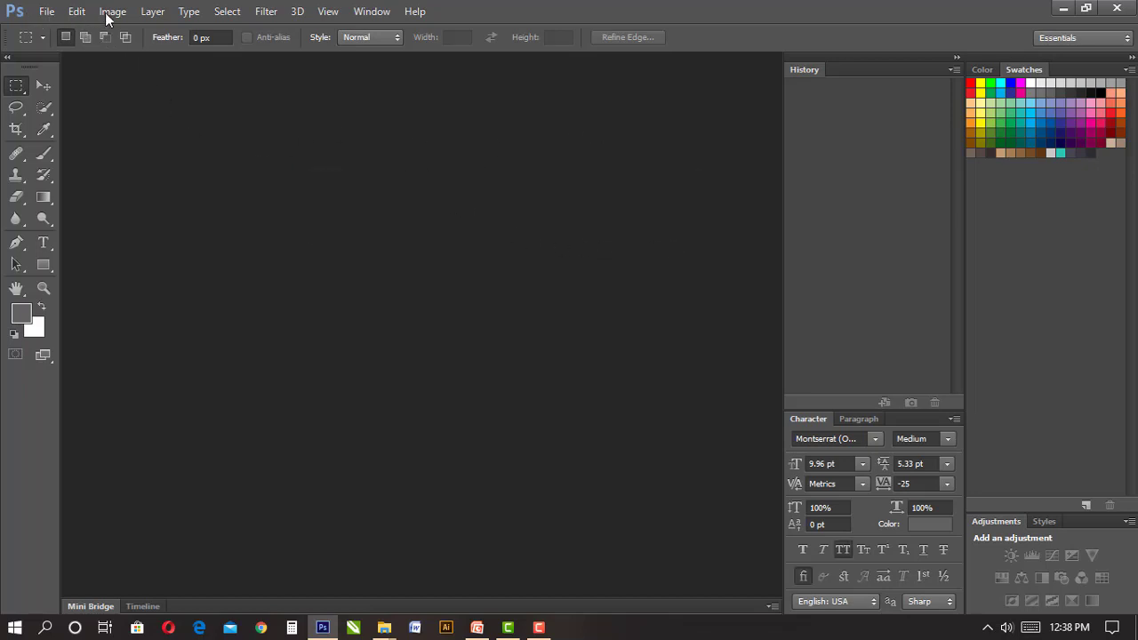
pyautogui.click(46, 11)
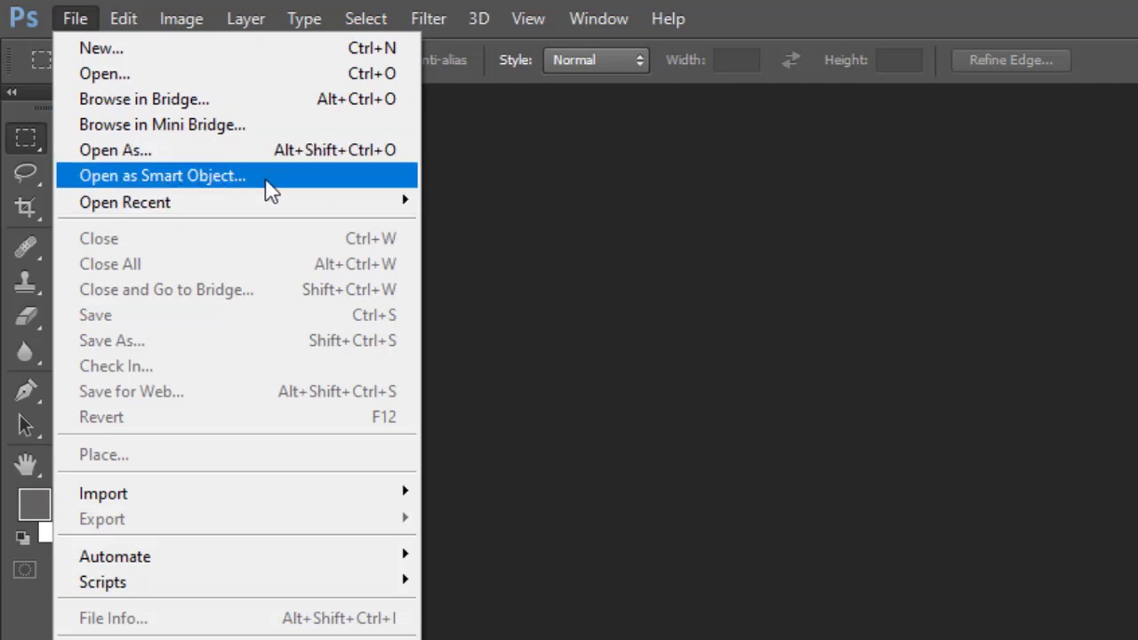
# - Browse the File menu commands, then close it without choosing anything
pyautogui.moveTo(164, 204)
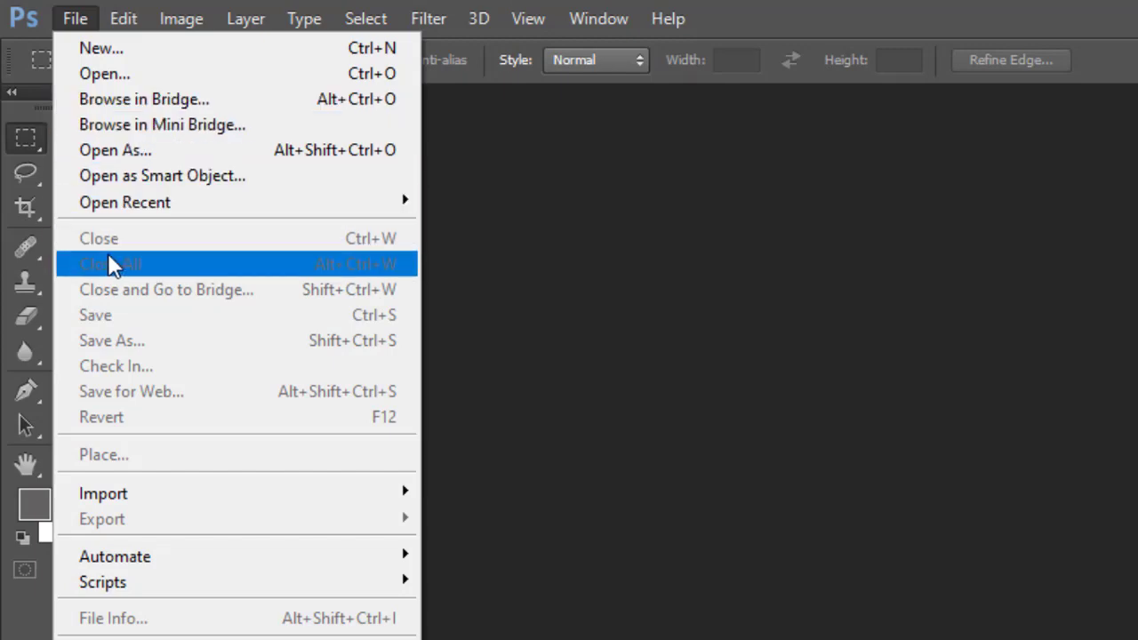
pyautogui.click(182, 274)
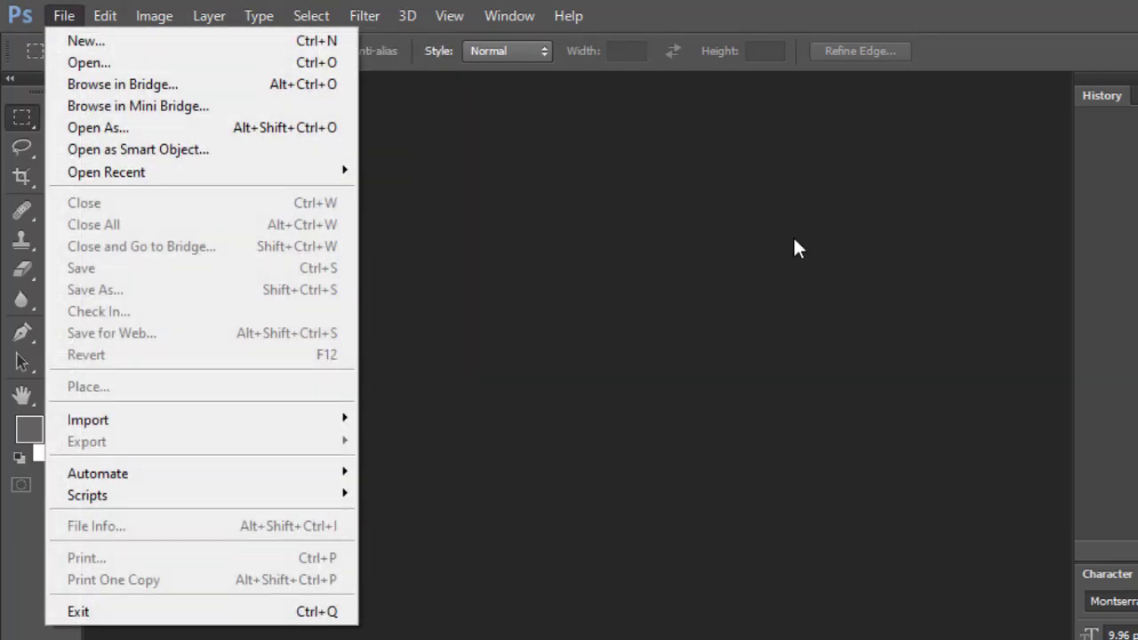
pyautogui.click(729, 174)
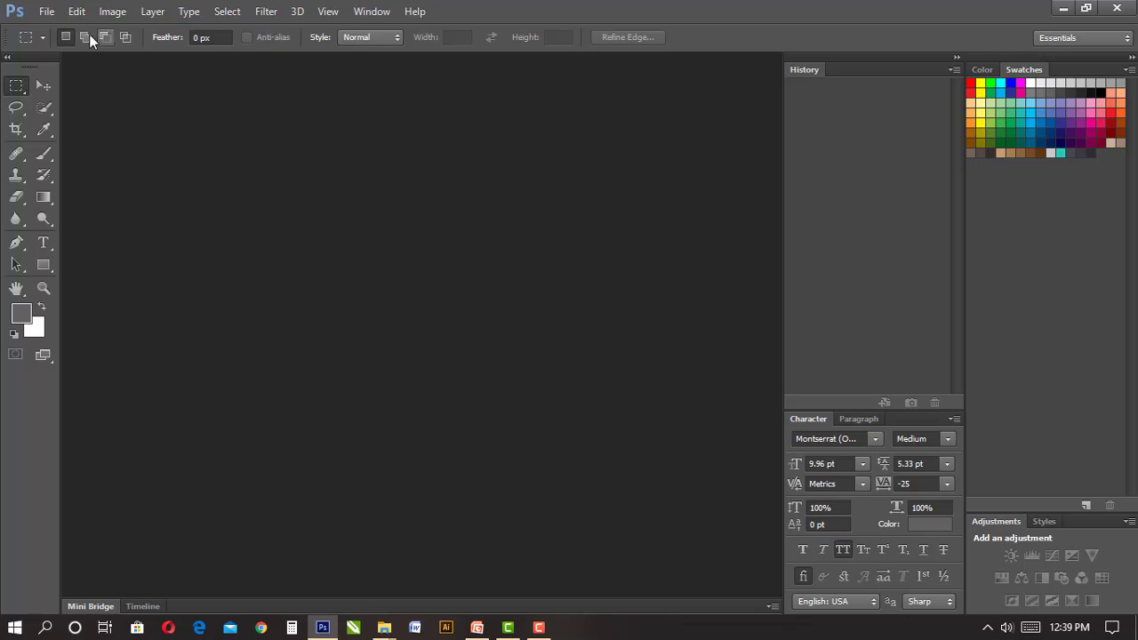
# - Dismiss the File menu and display the Image menu's commands
pyautogui.click(47, 11)
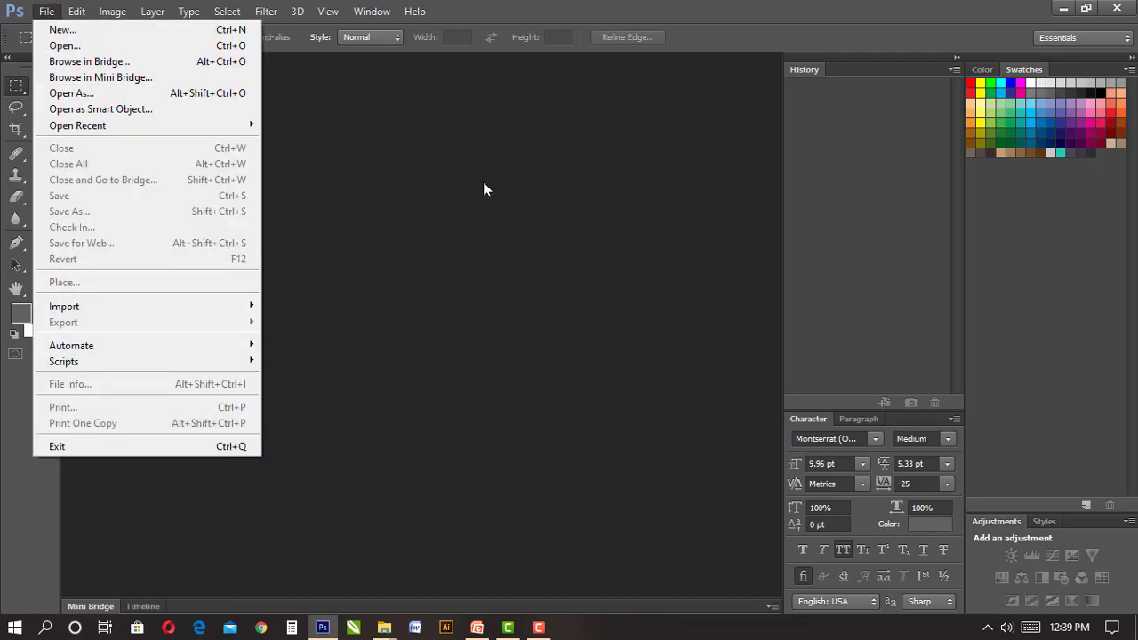
pyautogui.click(483, 183)
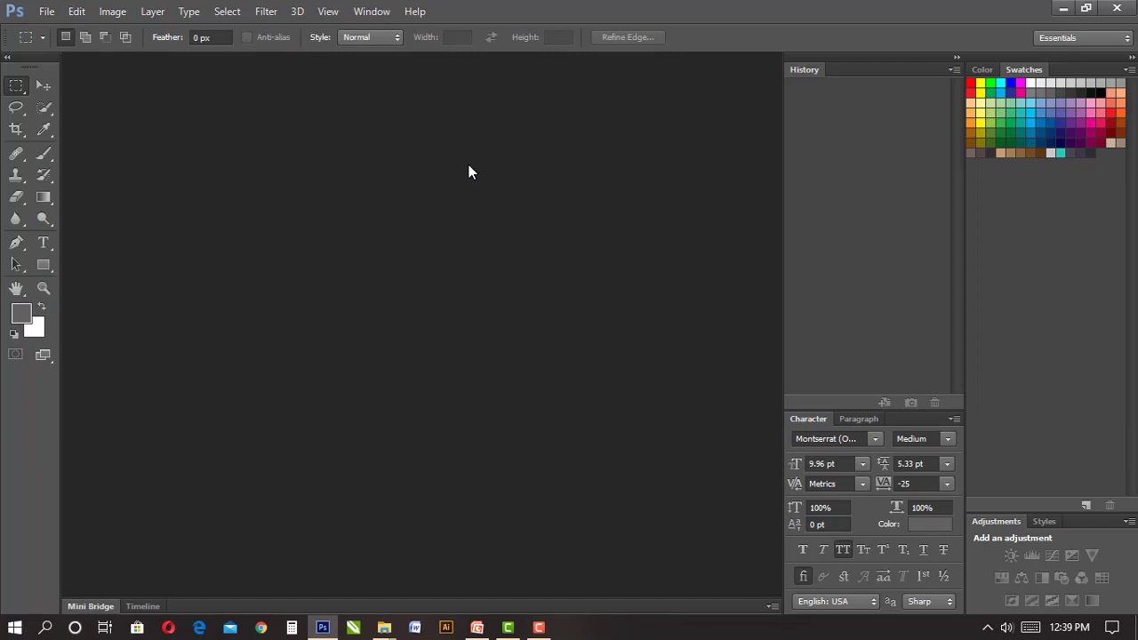
pyautogui.click(47, 11)
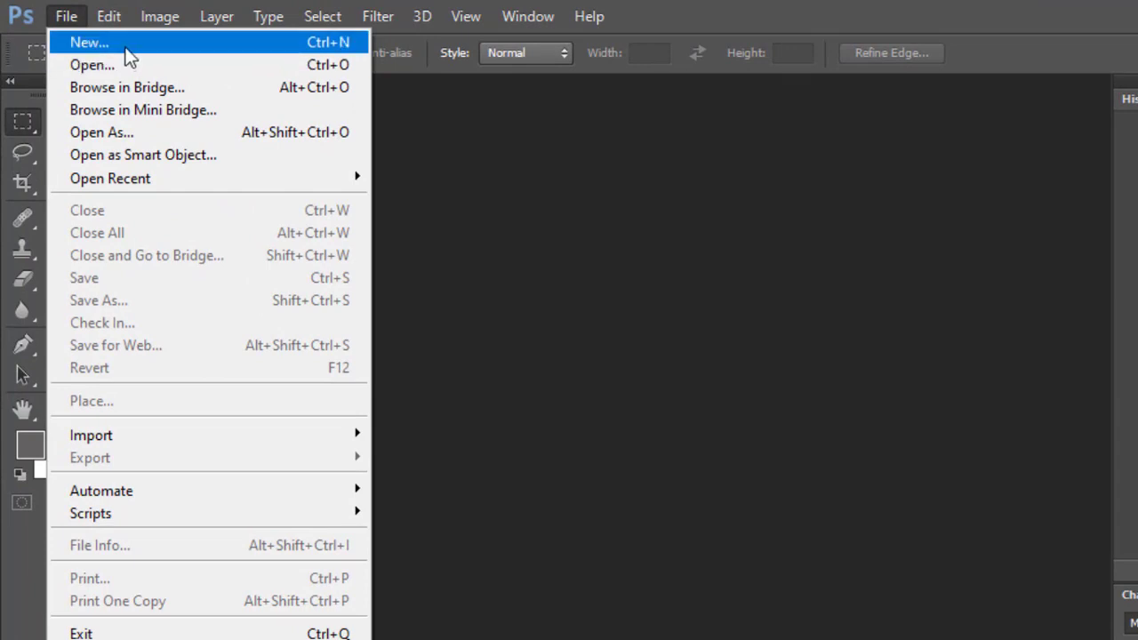
pyautogui.press('Escape')
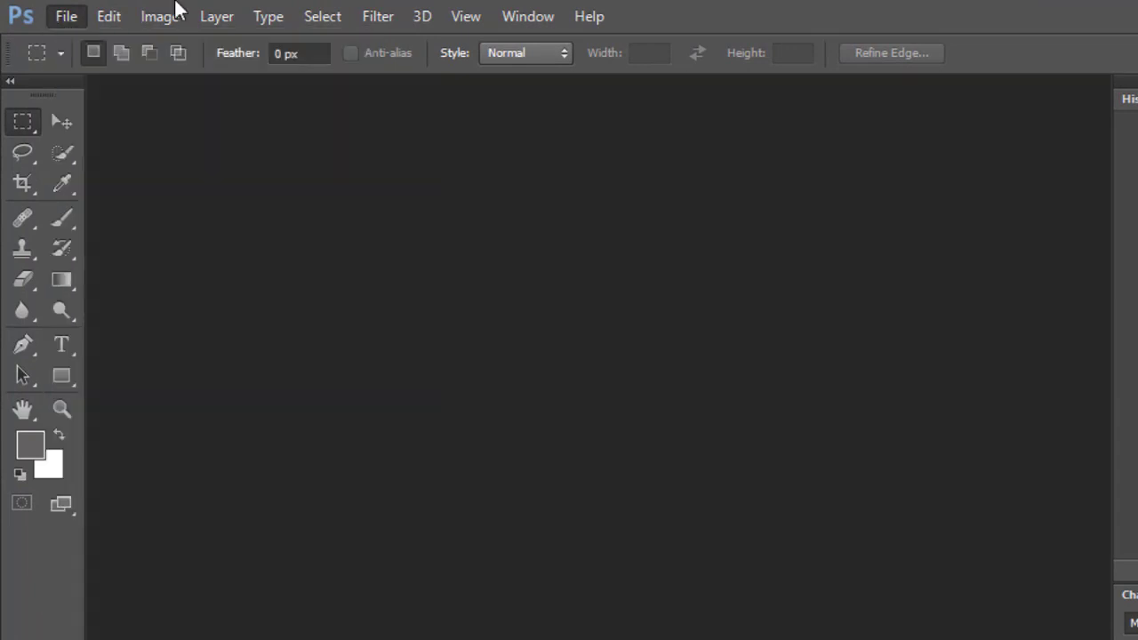
pyautogui.click(174, 8)
pyautogui.moveTo(124, 20)
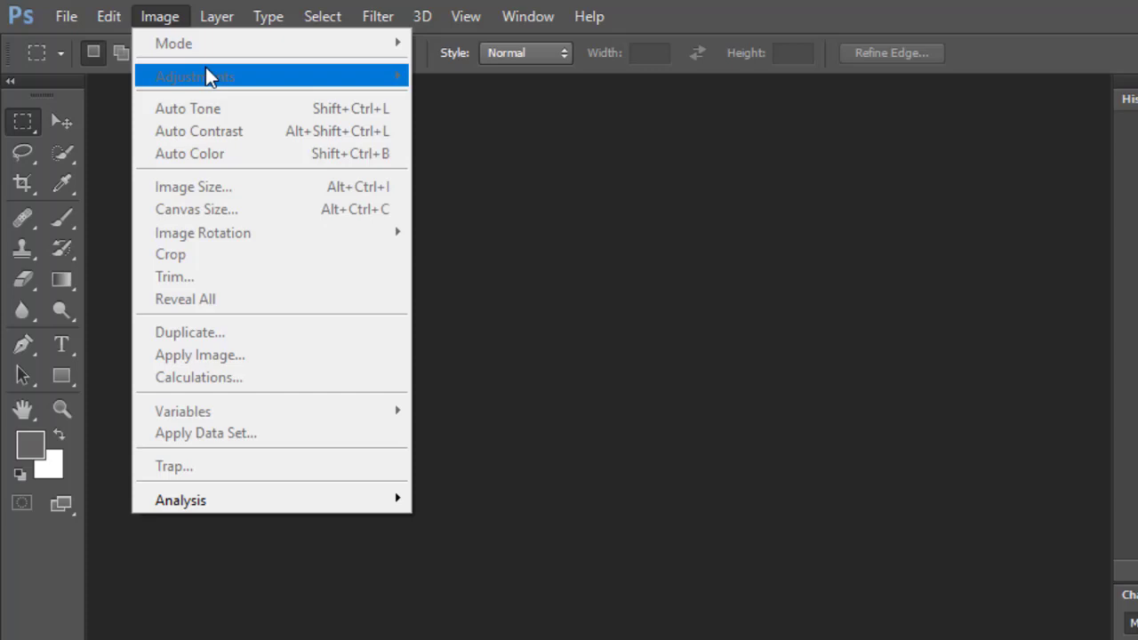
pyautogui.moveTo(216, 16)
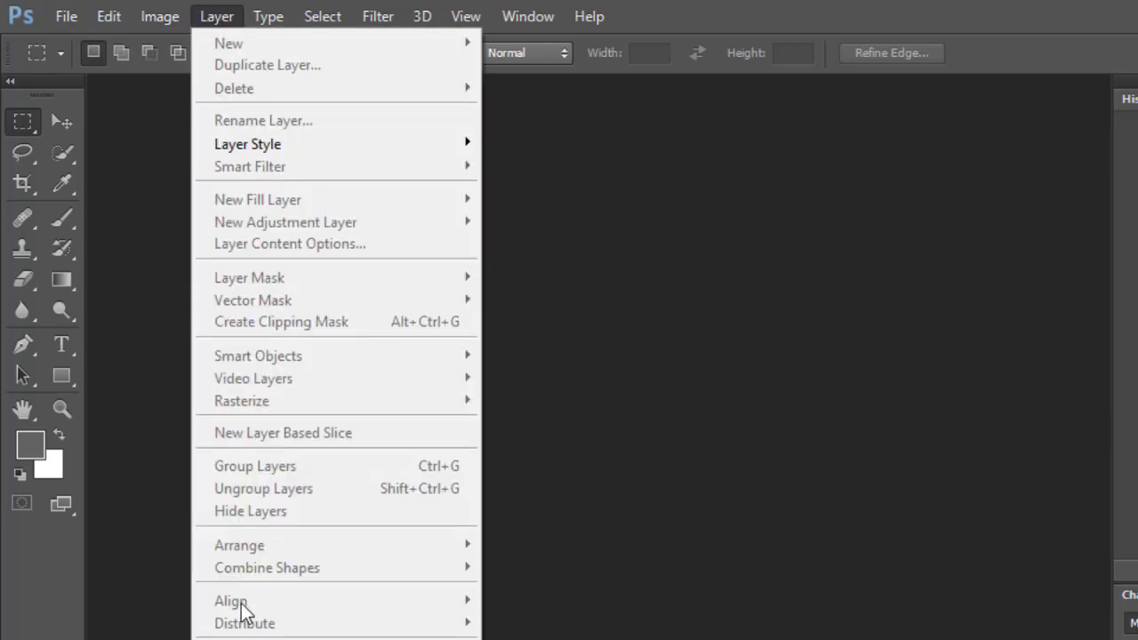
pyautogui.press('Escape')
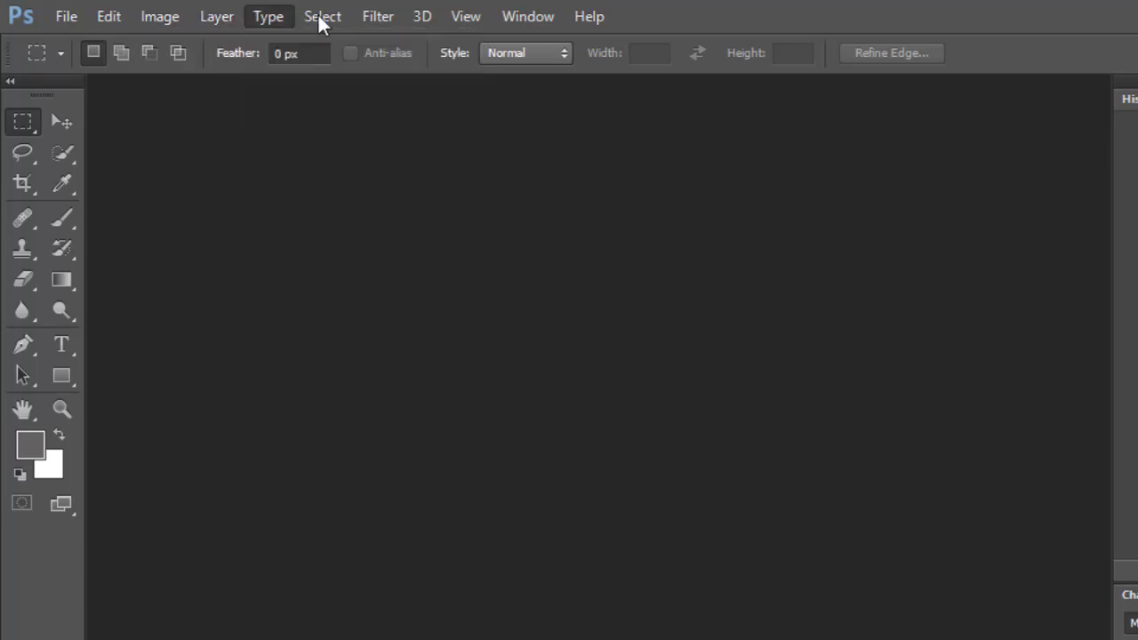
pyautogui.click(290, 15)
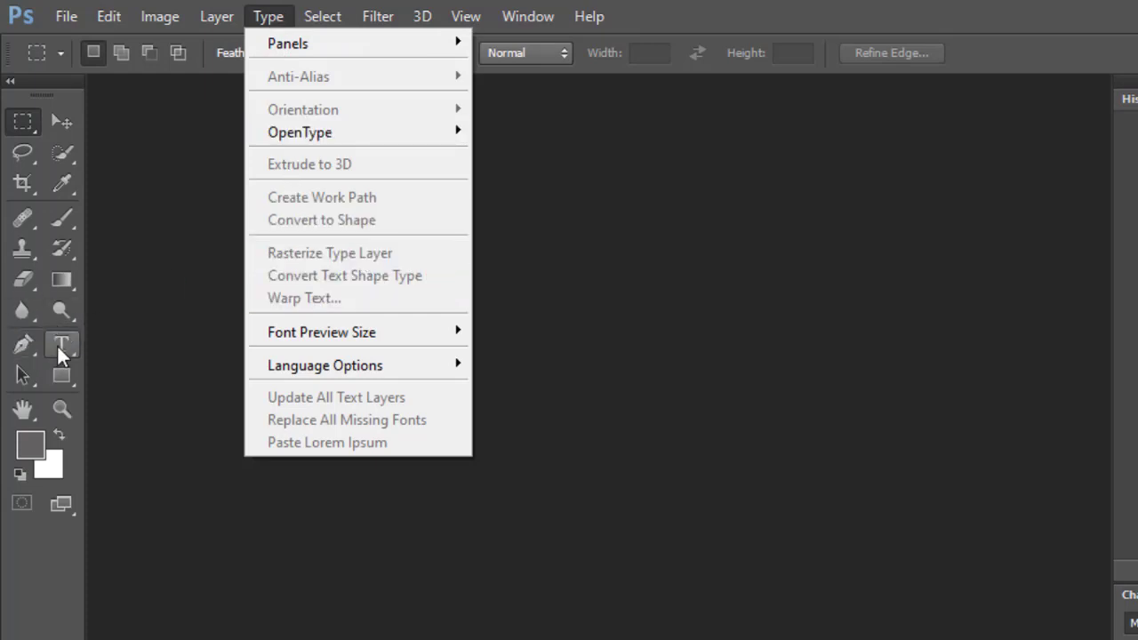
pyautogui.moveTo(216, 16)
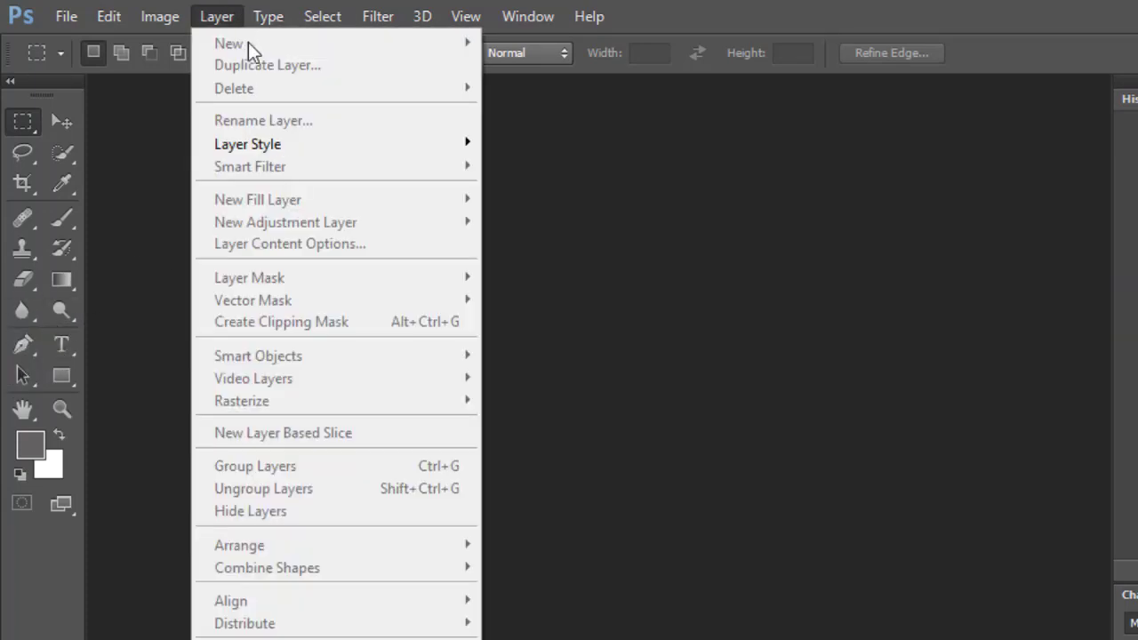
pyautogui.moveTo(268, 20)
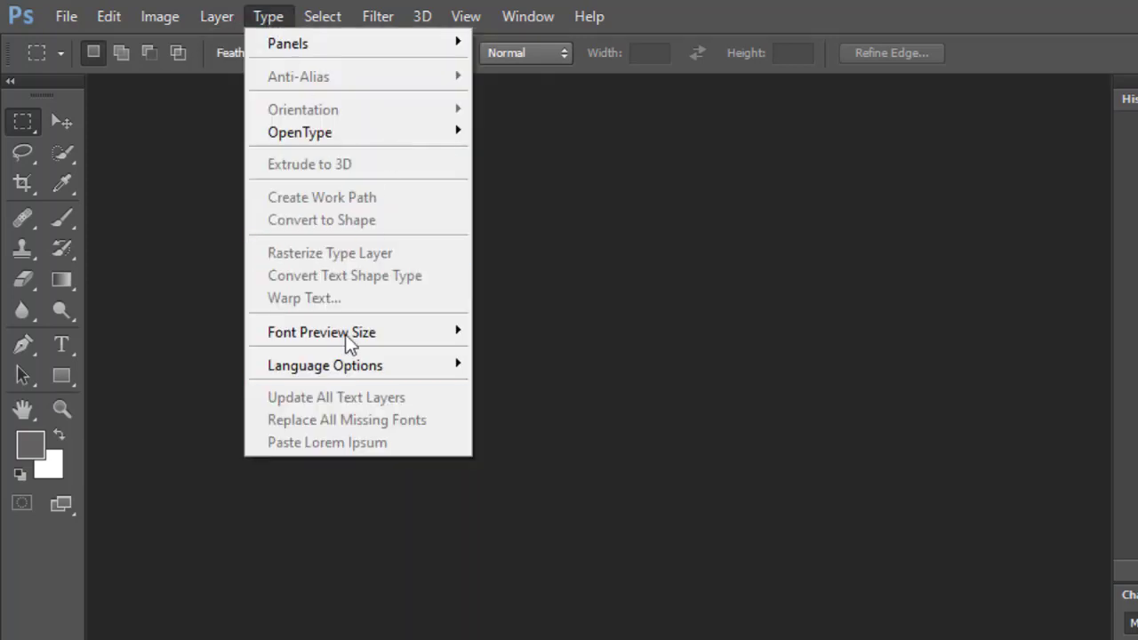
pyautogui.moveTo(315, 16)
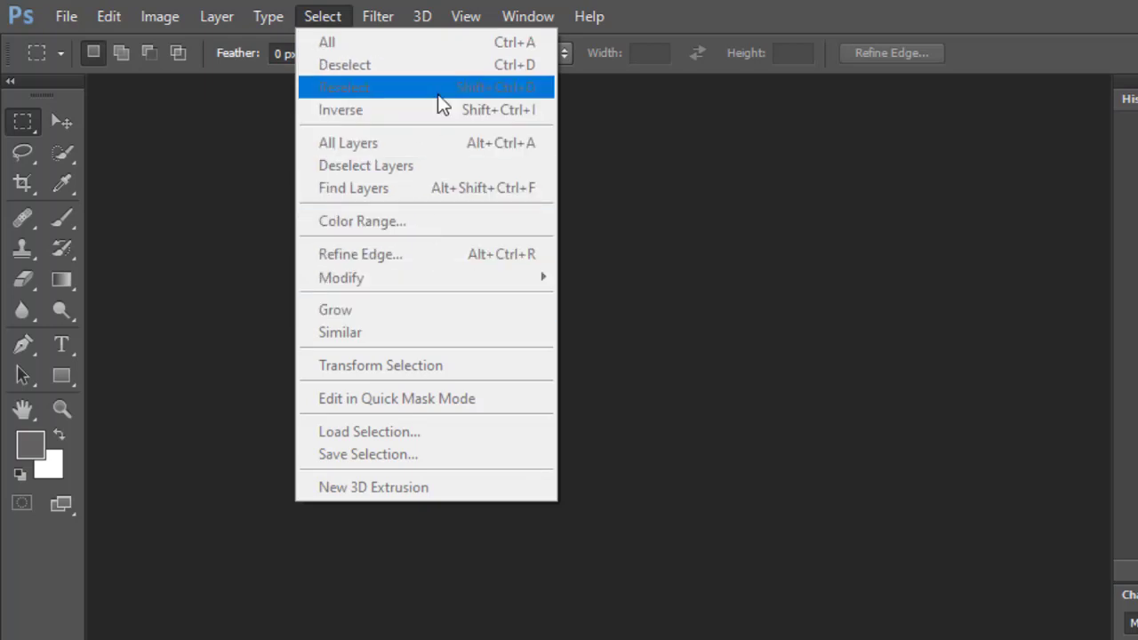
pyautogui.moveTo(382, 18)
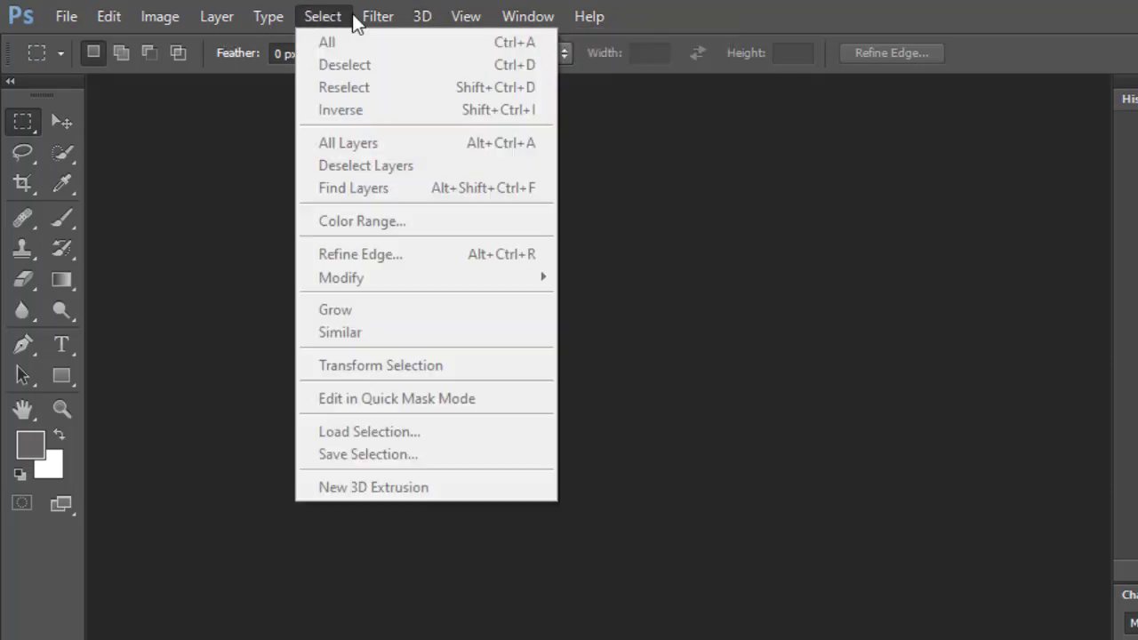
pyautogui.moveTo(422, 16)
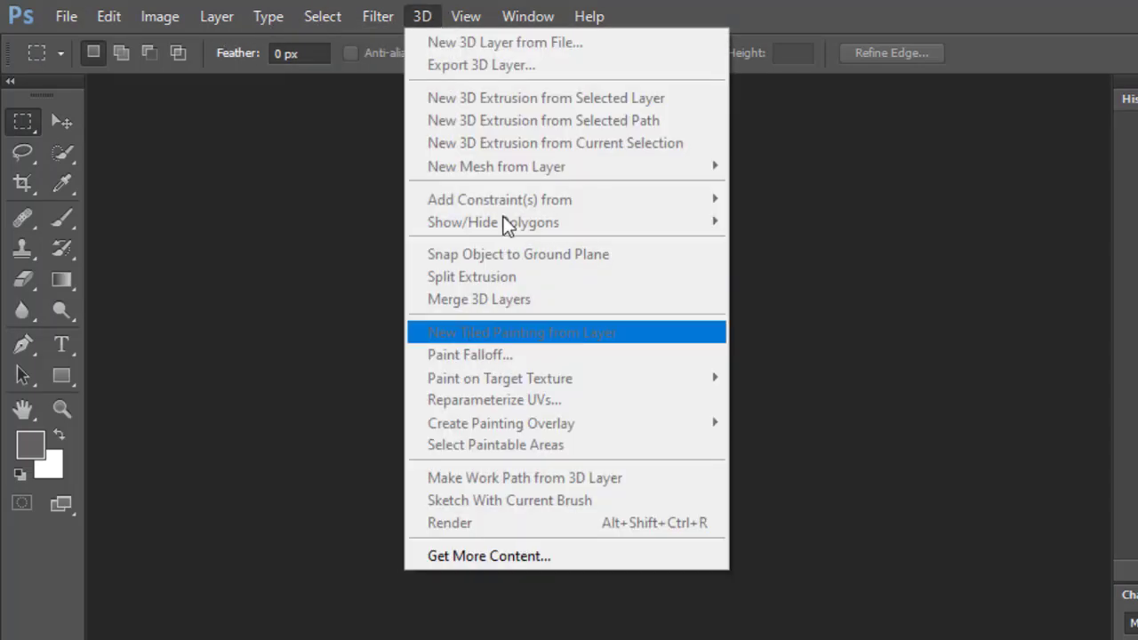
pyautogui.click(401, 119)
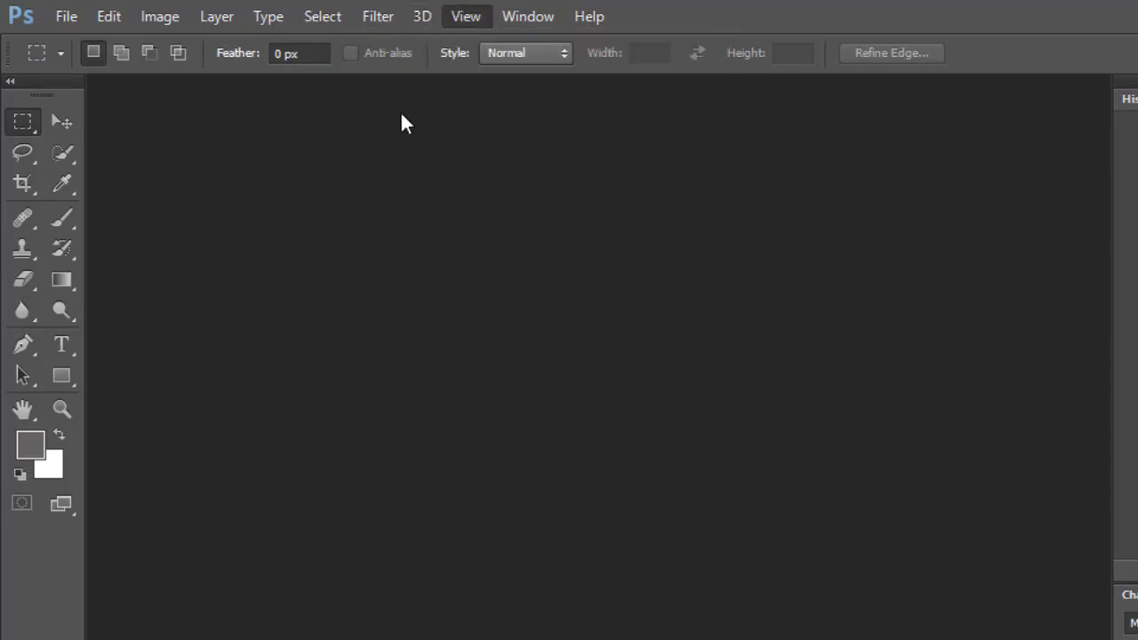
pyautogui.click(423, 16)
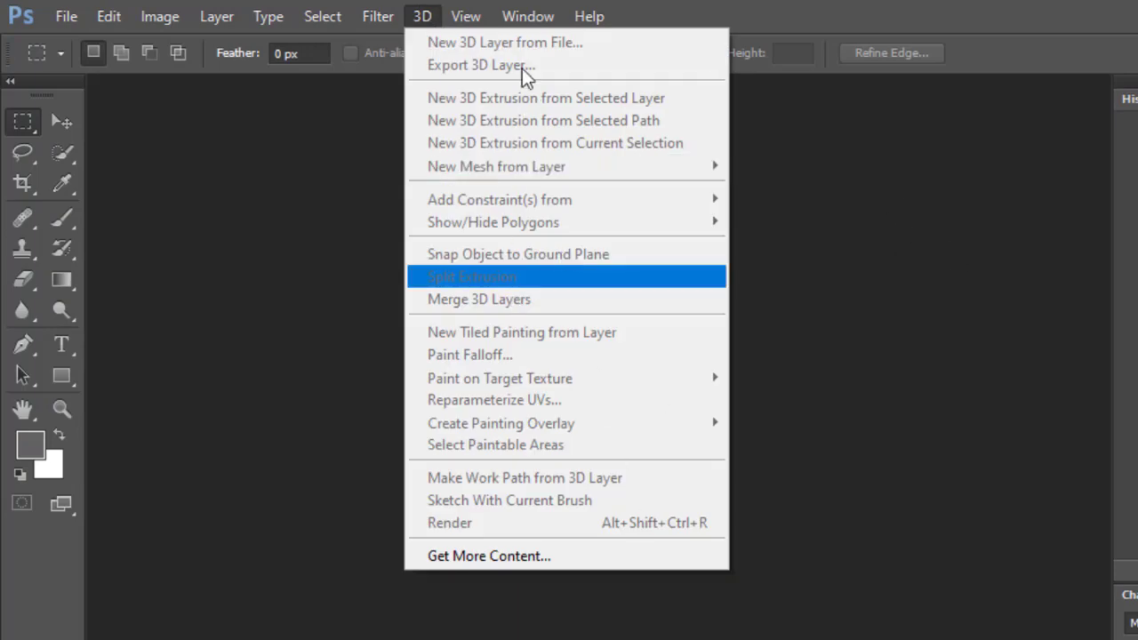
pyautogui.moveTo(466, 16)
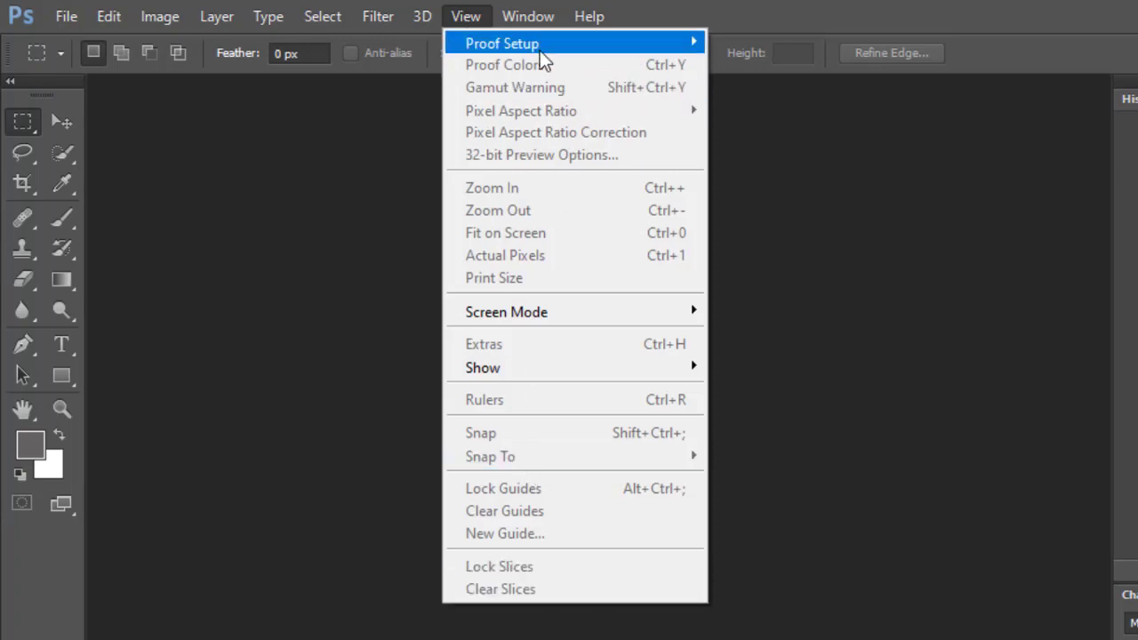
# - Uncheck Window > Tools to hide the tool panel
pyautogui.moveTo(531, 16)
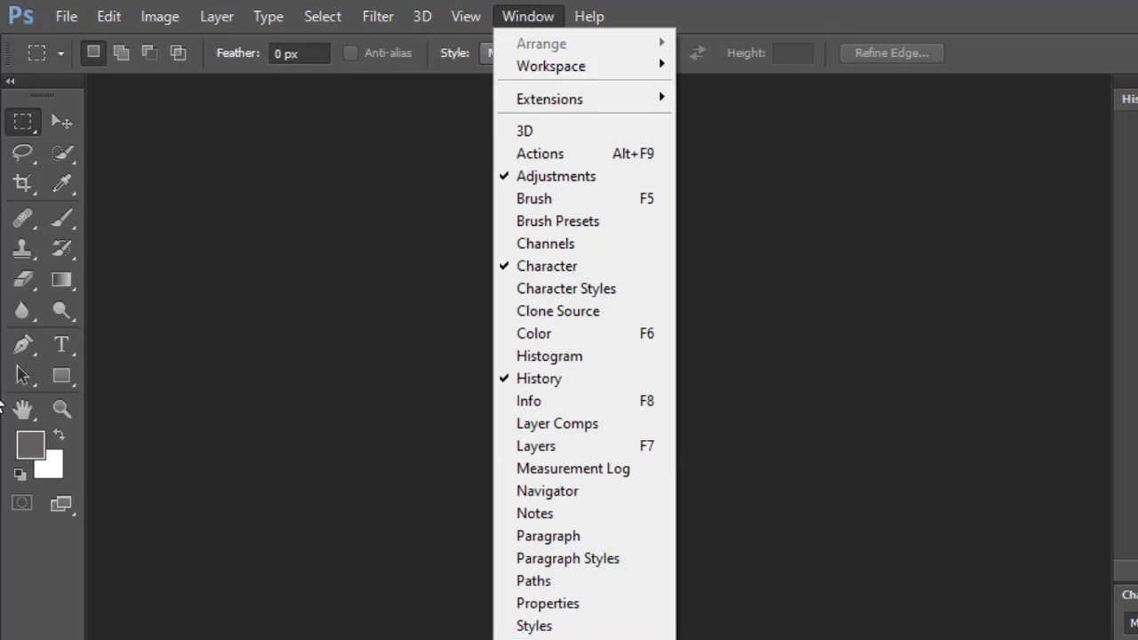
pyautogui.click(560, 11)
pyautogui.moveTo(587, 18)
pyautogui.moveTo(537, 11)
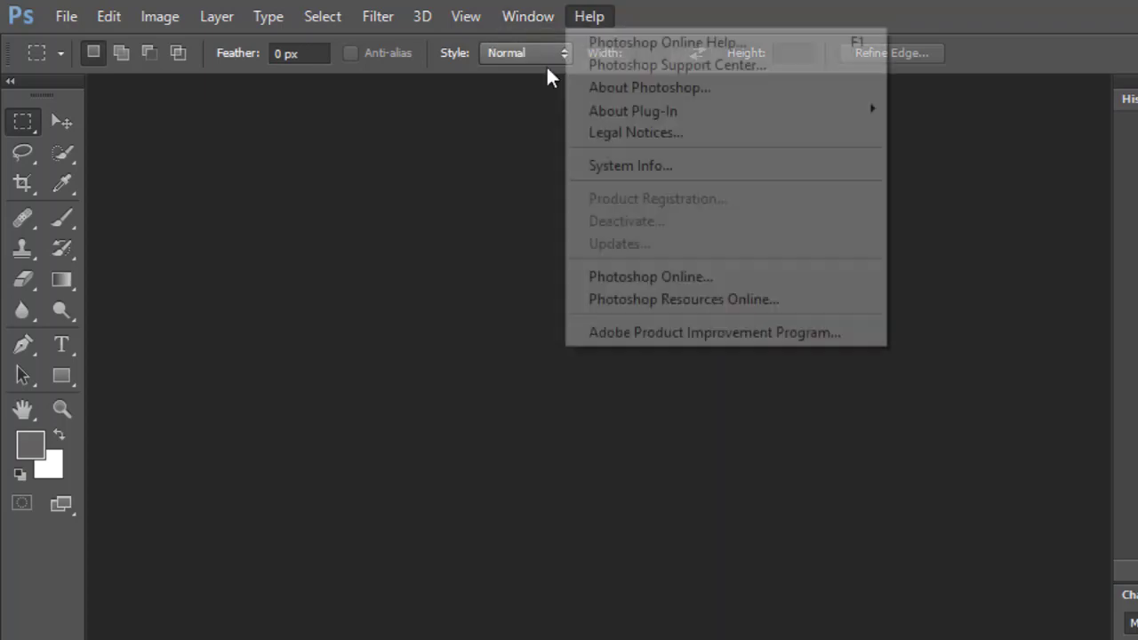
pyautogui.click(524, 13)
pyautogui.click(524, 12)
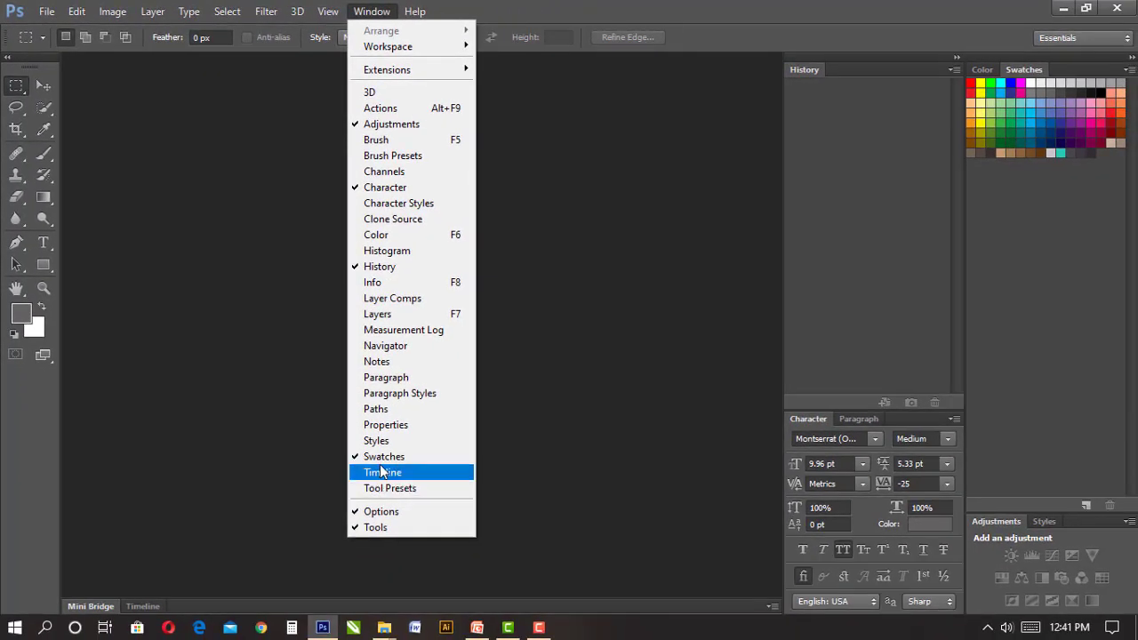
pyautogui.click(377, 526)
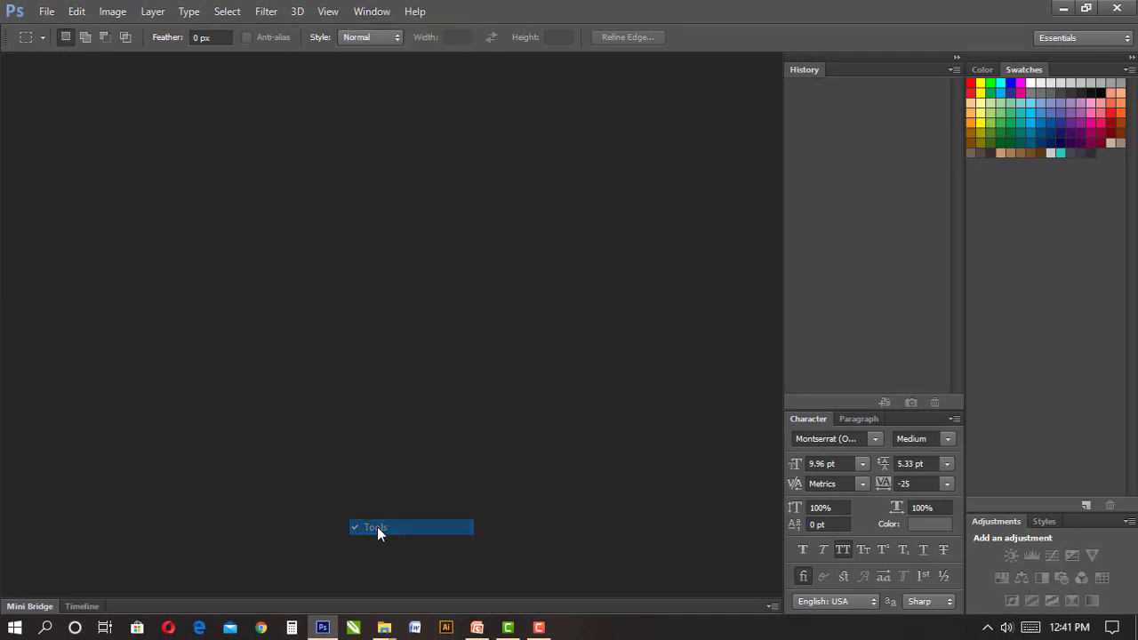
pyautogui.click(381, 15)
# - Hide the History, Character, Adjustments and Swatches panels and the Options bar via Window
pyautogui.click(404, 266)
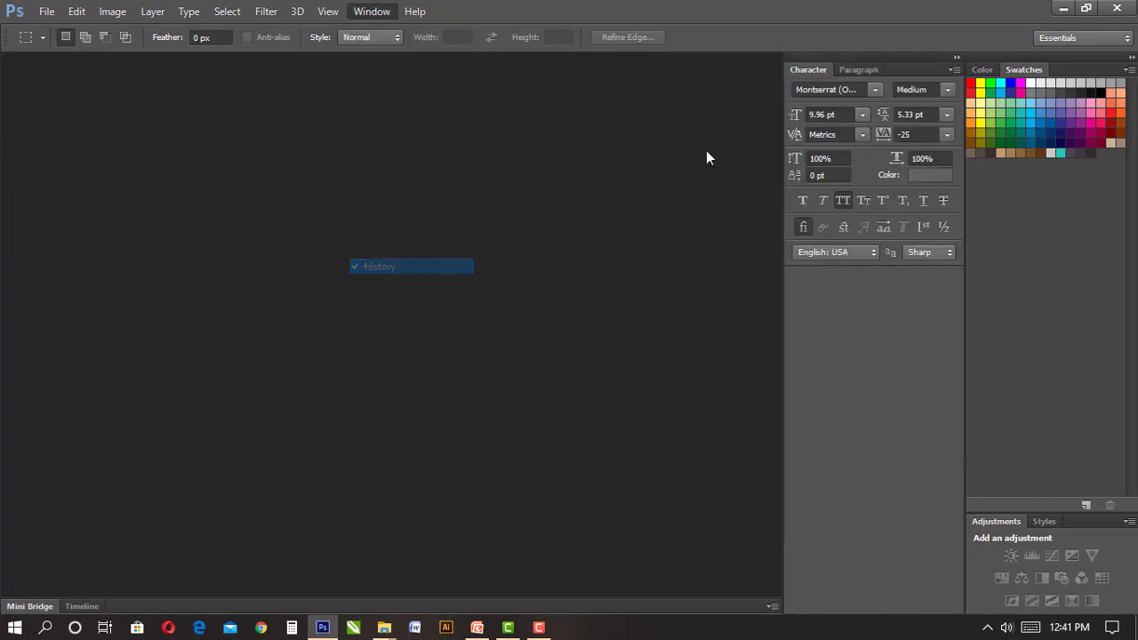
pyautogui.click(353, 13)
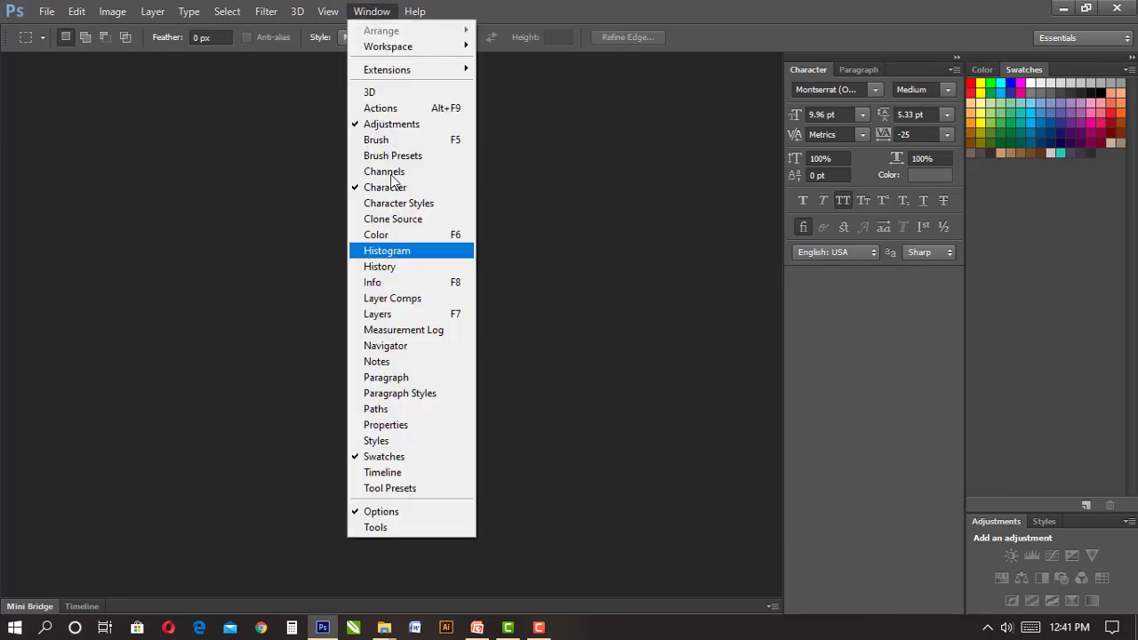
pyautogui.click(391, 188)
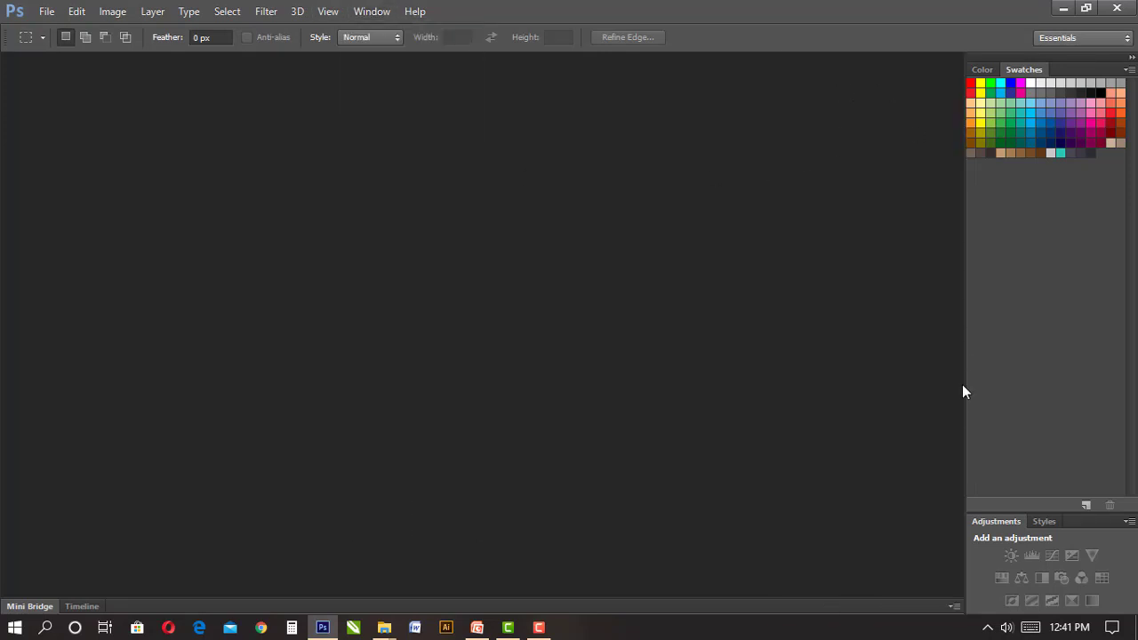
pyautogui.click(373, 14)
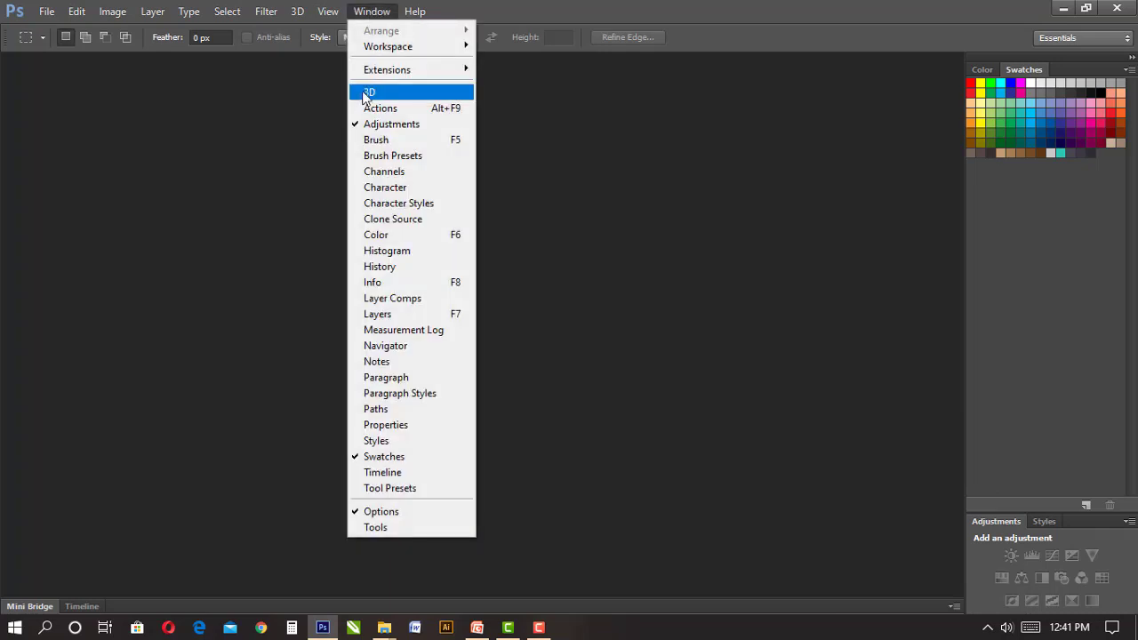
pyautogui.click(396, 125)
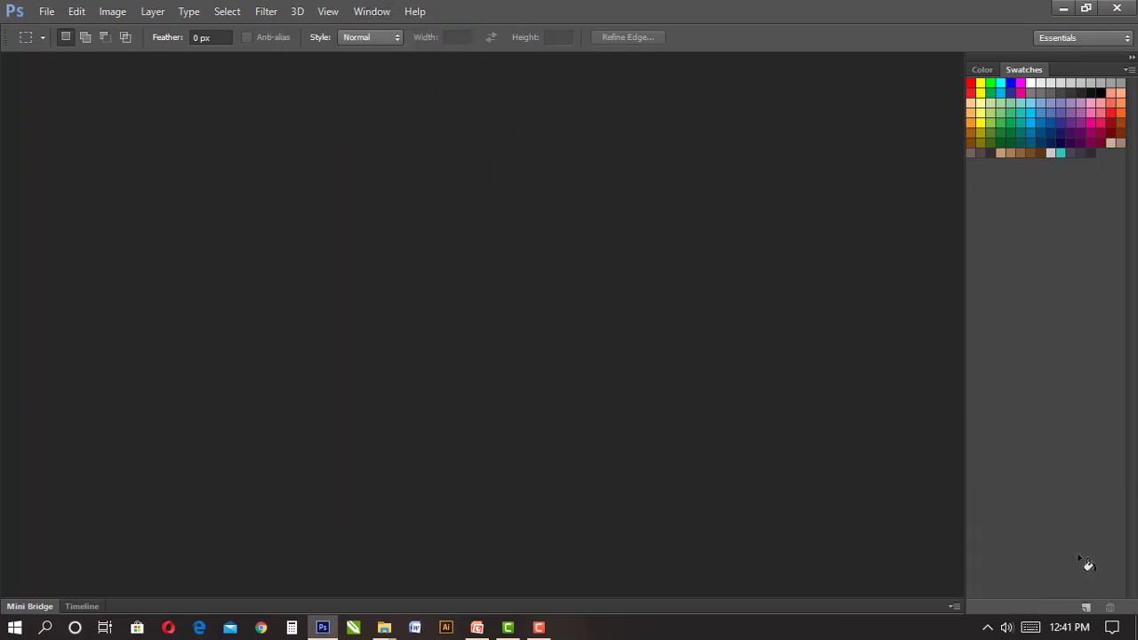
pyautogui.click(369, 9)
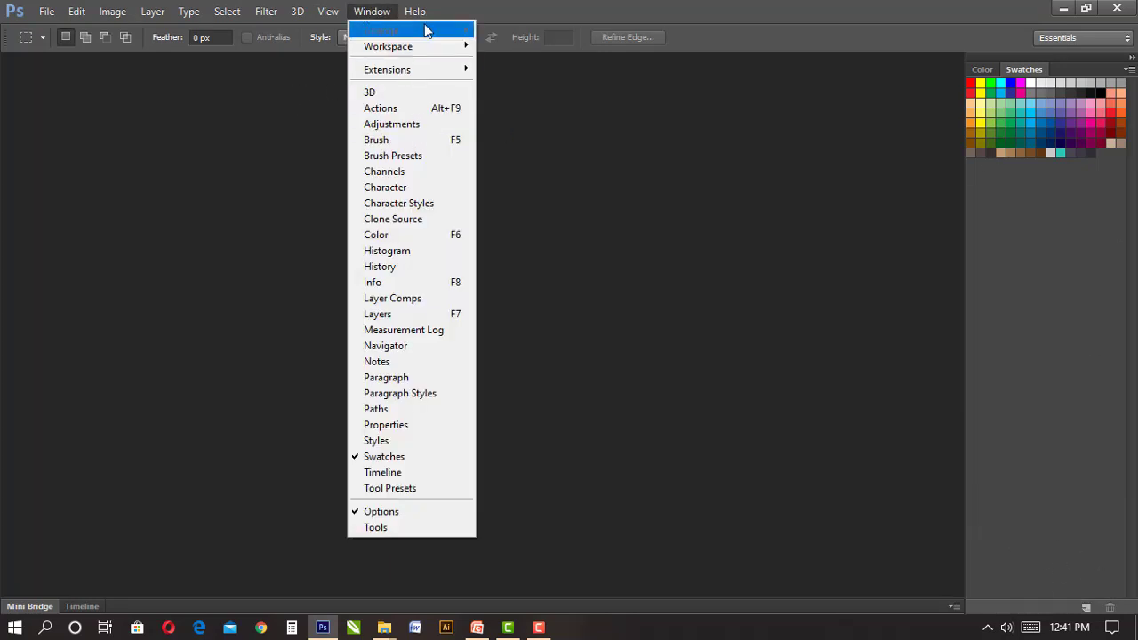
pyautogui.click(421, 457)
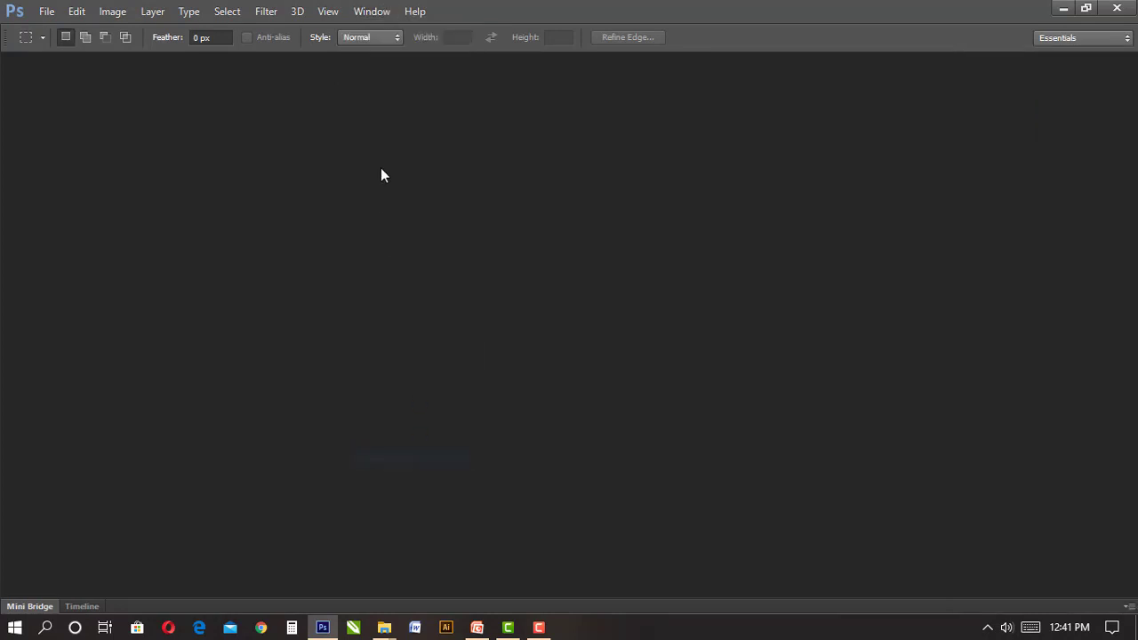
pyautogui.click(381, 15)
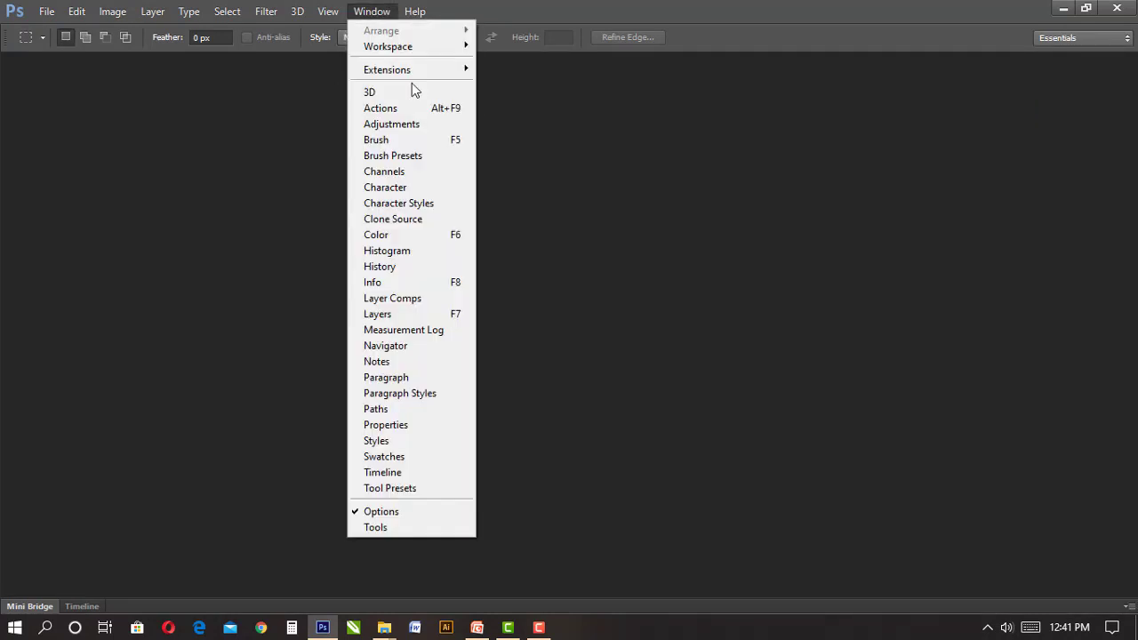
pyautogui.click(395, 513)
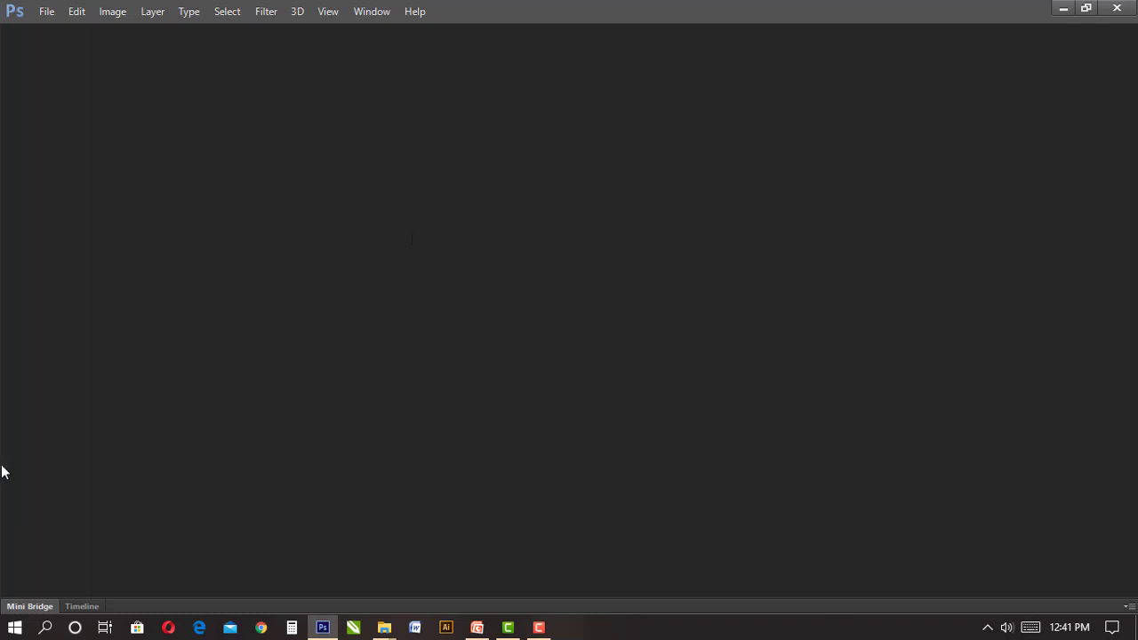
# - Bring the Tools panel back into the workspace from the Window menu
pyautogui.click(372, 10)
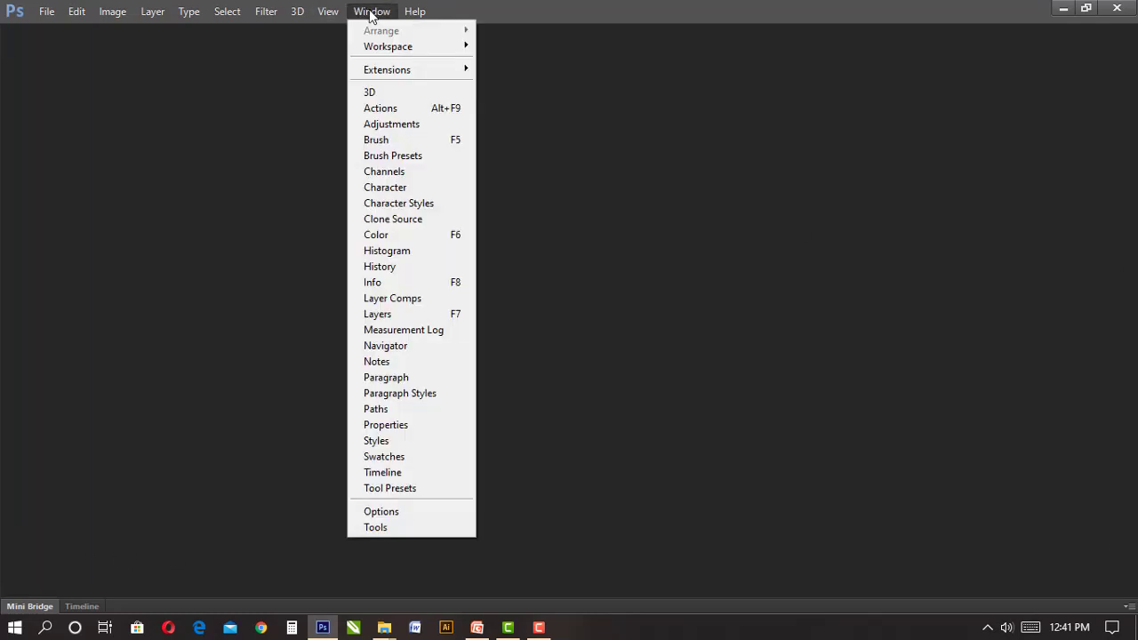
pyautogui.moveTo(415, 10)
pyautogui.moveTo(374, 14)
pyautogui.click(662, 55)
pyautogui.hotkey('alt', 'y')
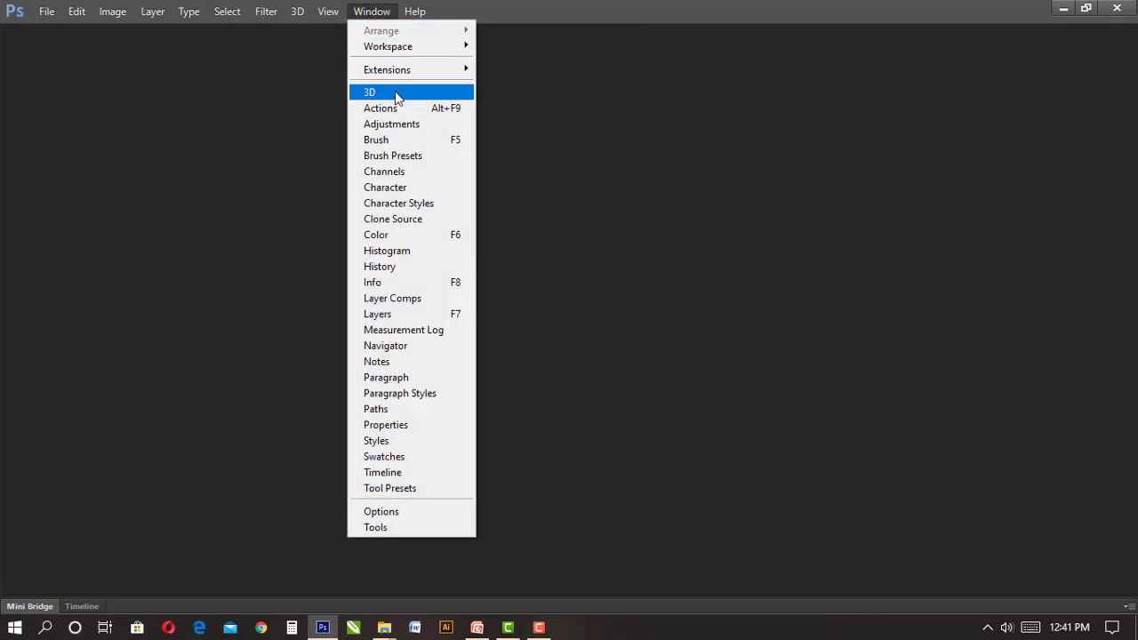
pyautogui.click(386, 527)
# - Float the Tools panel away from the edge and toggle it between one and two columns
pyautogui.press('v')
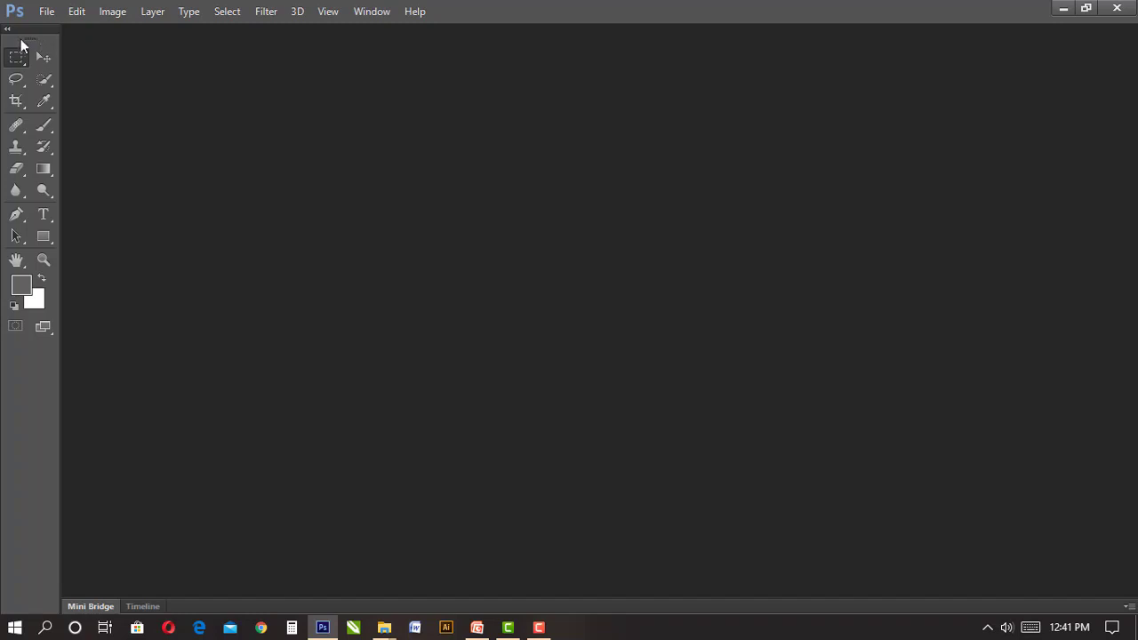
pyautogui.moveTo(24, 42); pyautogui.dragTo(172, 96)
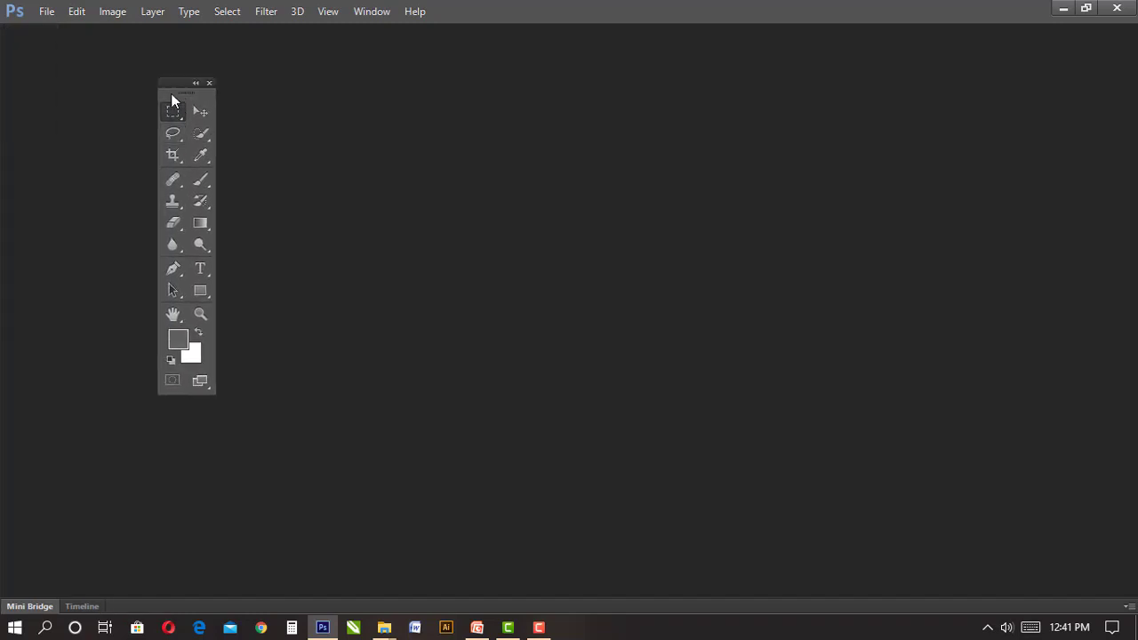
pyautogui.click(196, 84)
pyautogui.click(167, 87)
pyautogui.click(197, 85)
pyautogui.click(167, 87)
# - Move the floating Tools panel around, switching between single- and two-column layouts
pyautogui.moveTo(172, 88); pyautogui.dragTo(112, 57)
pyautogui.click(136, 56)
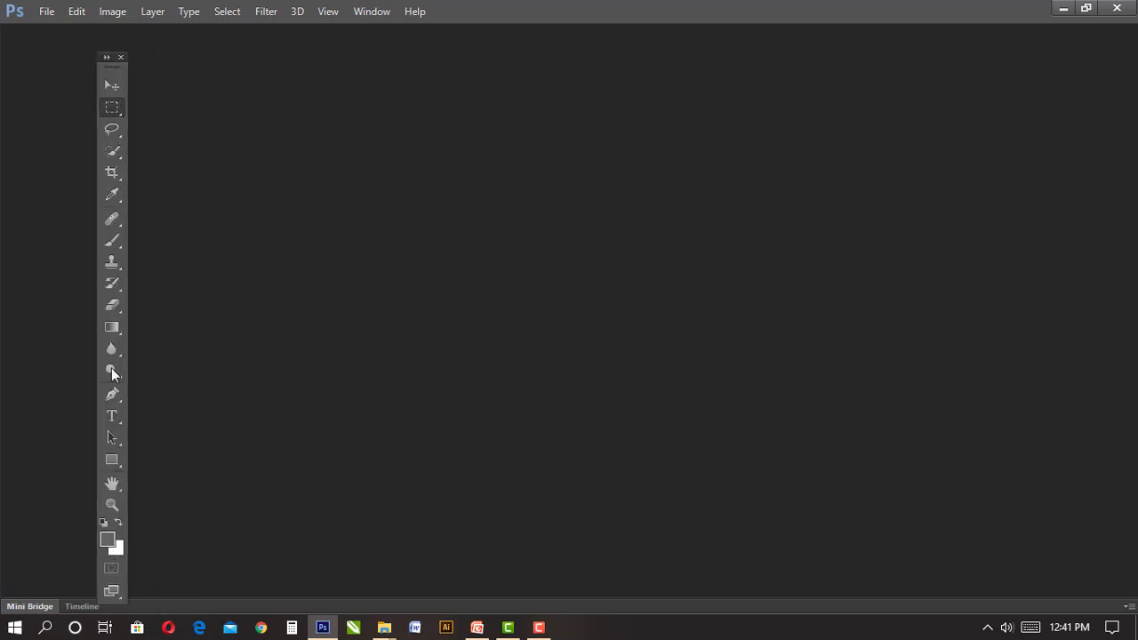
pyautogui.click(105, 59)
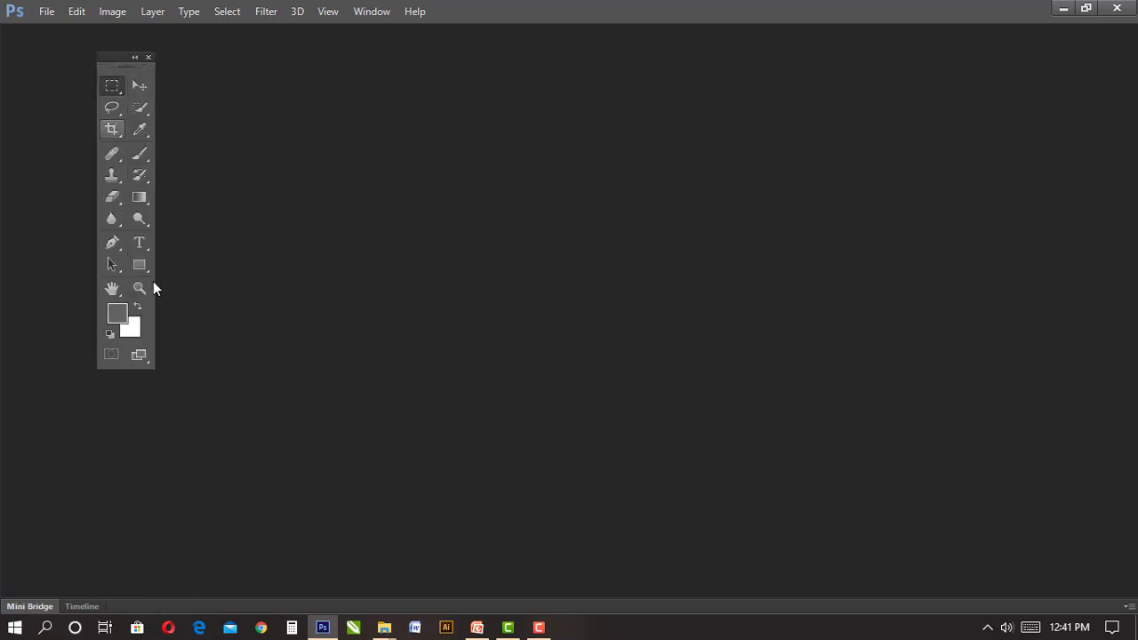
pyautogui.moveTo(117, 65); pyautogui.dragTo(73, 104)
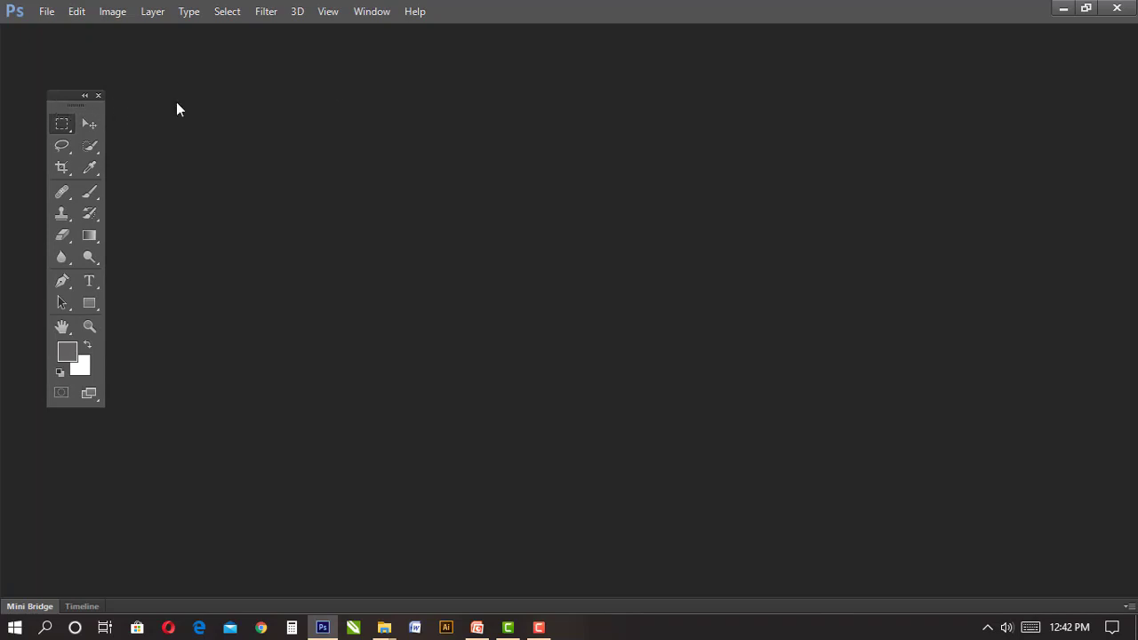
pyautogui.click(73, 110)
pyautogui.moveTo(64, 112); pyautogui.dragTo(139, 68)
pyautogui.click(126, 57)
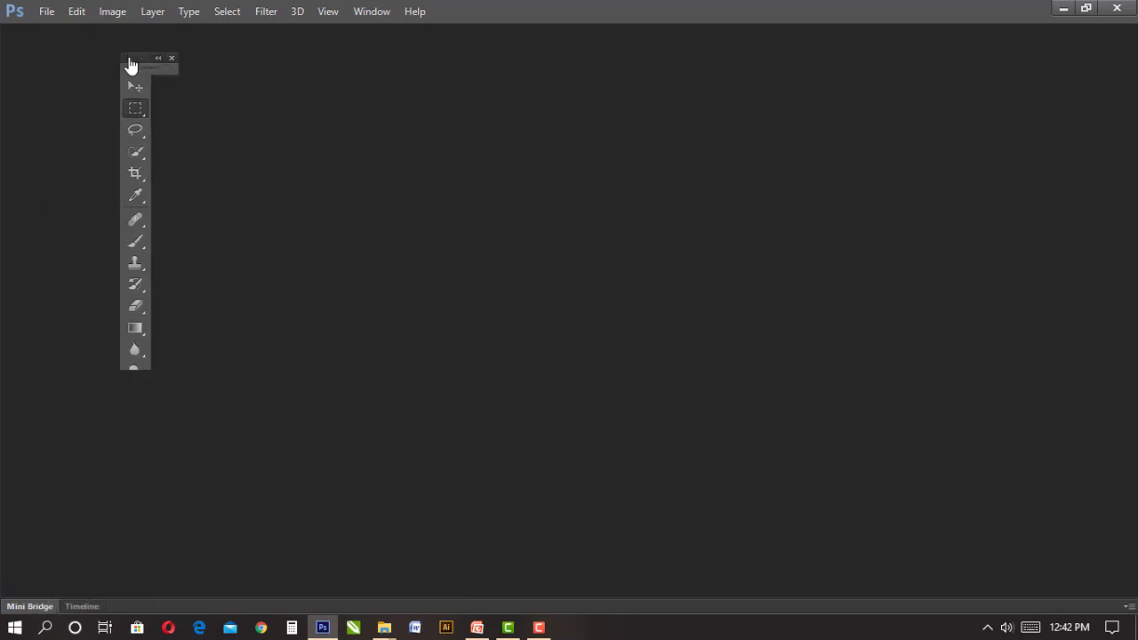
# - Dock the Tools panel against the left edge and set it back to two columns
pyautogui.moveTo(156, 66); pyautogui.dragTo(9, 133)
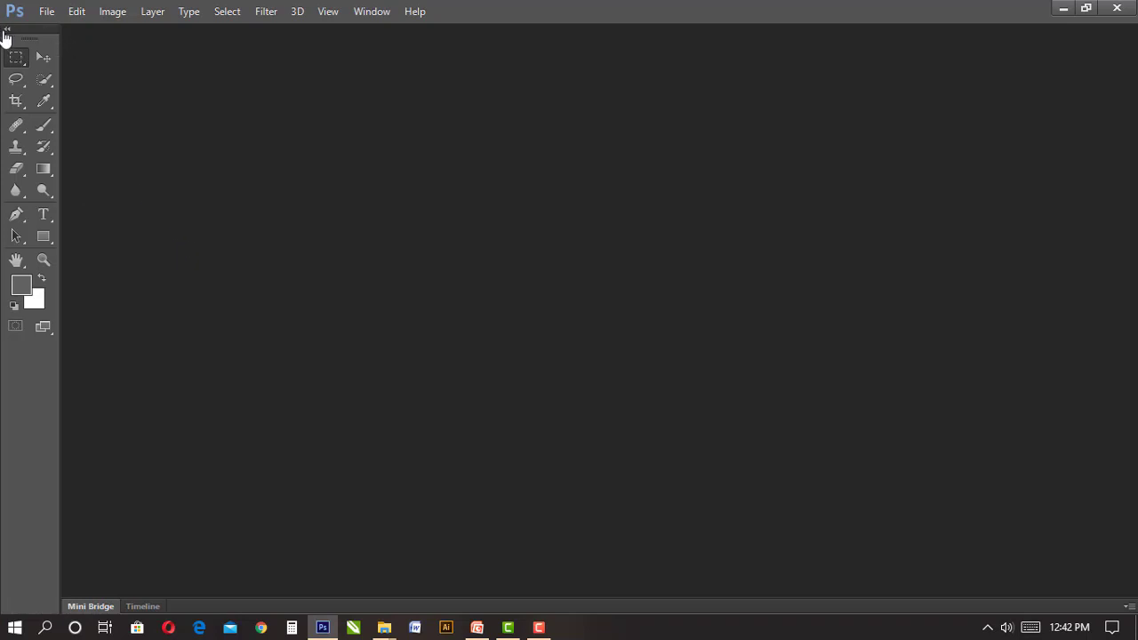
pyautogui.click(7, 32)
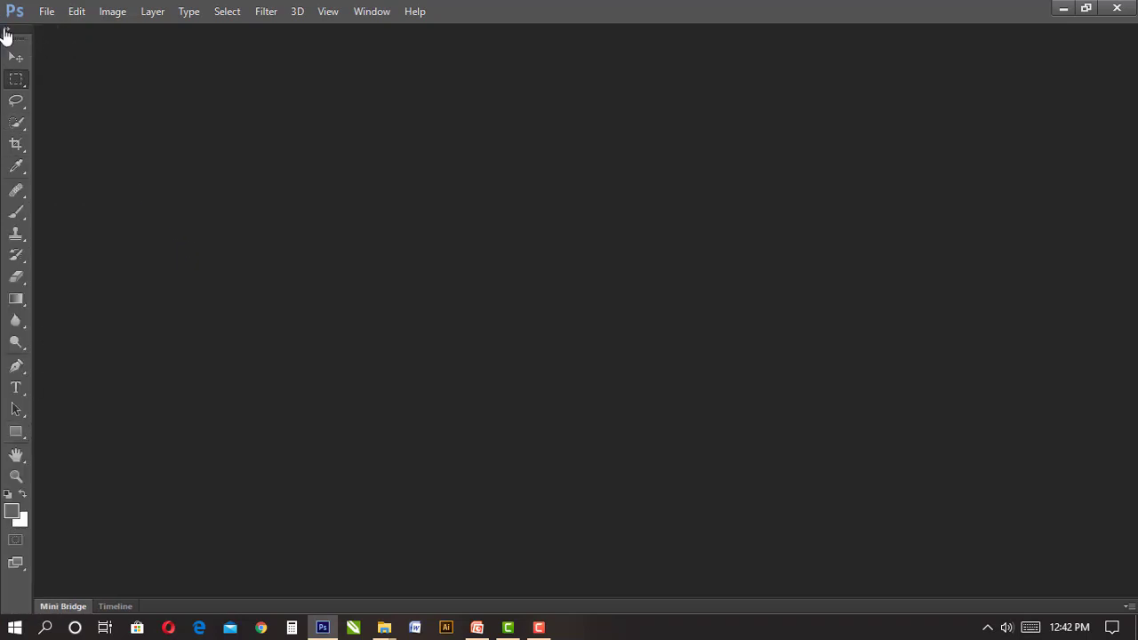
pyautogui.click(6, 32)
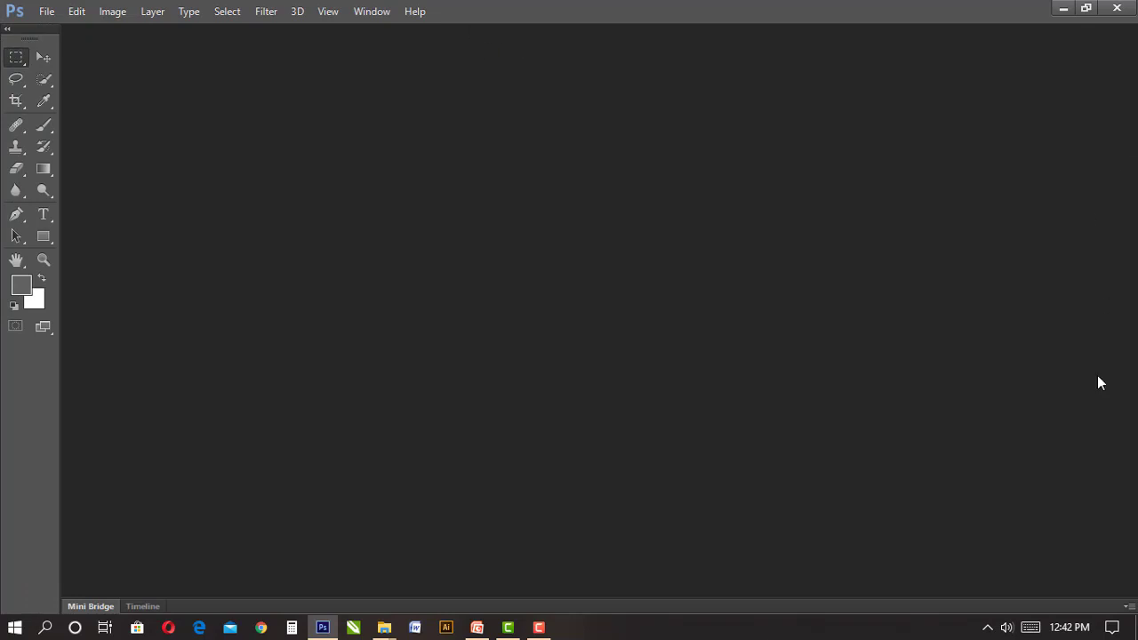
# - Open the Layers panel from the Window menu and move it to the right
pyautogui.click(372, 10)
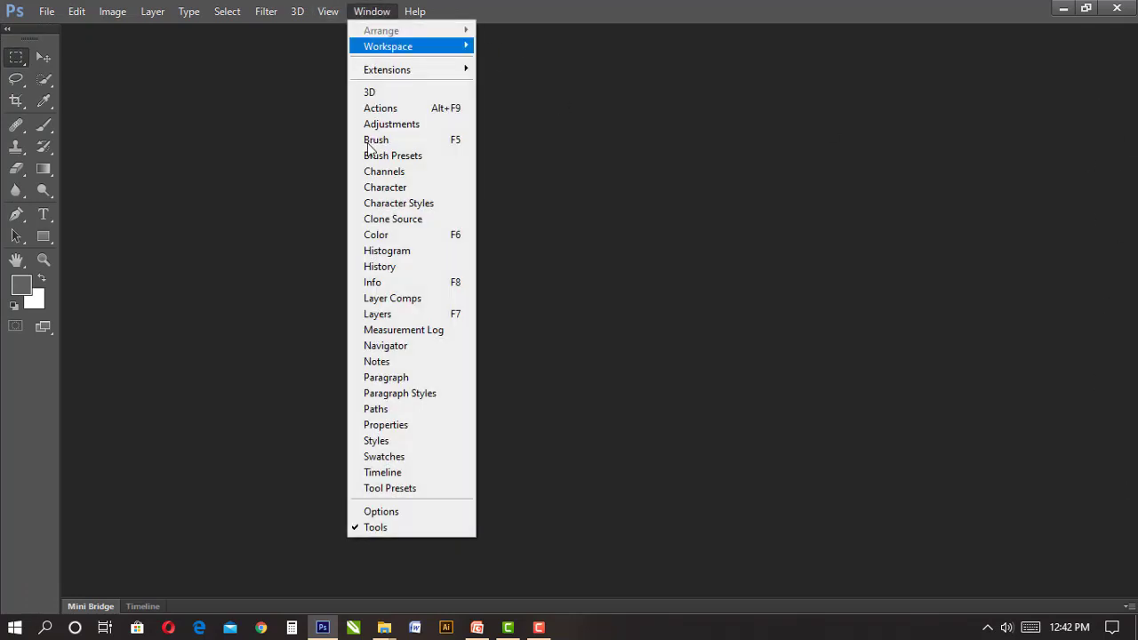
pyautogui.click(419, 317)
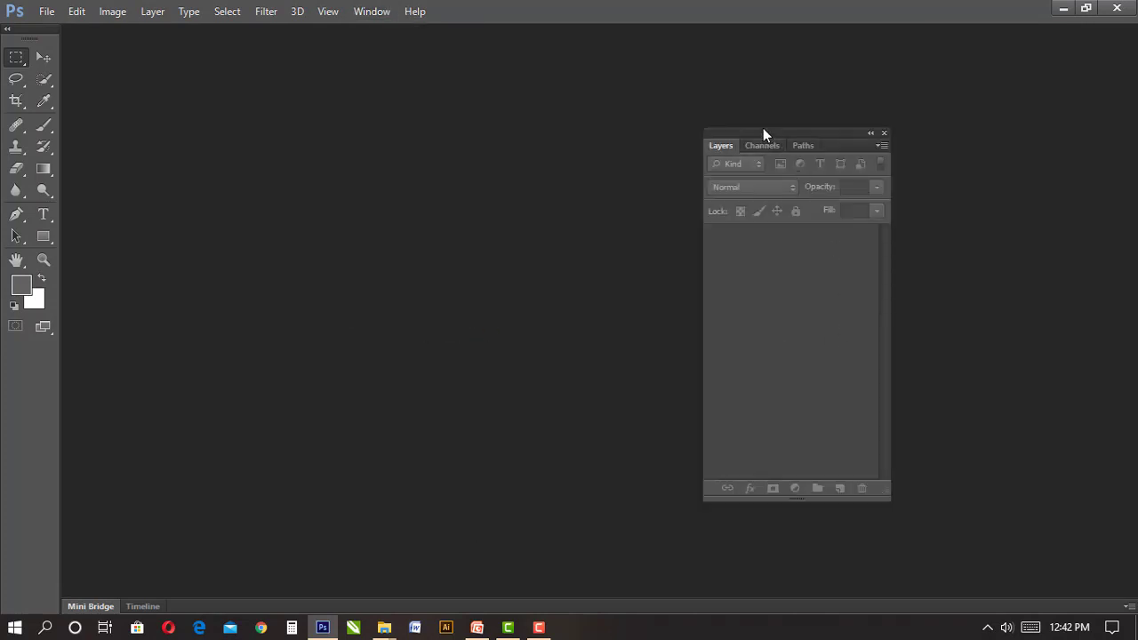
pyautogui.moveTo(763, 131); pyautogui.dragTo(907, 147)
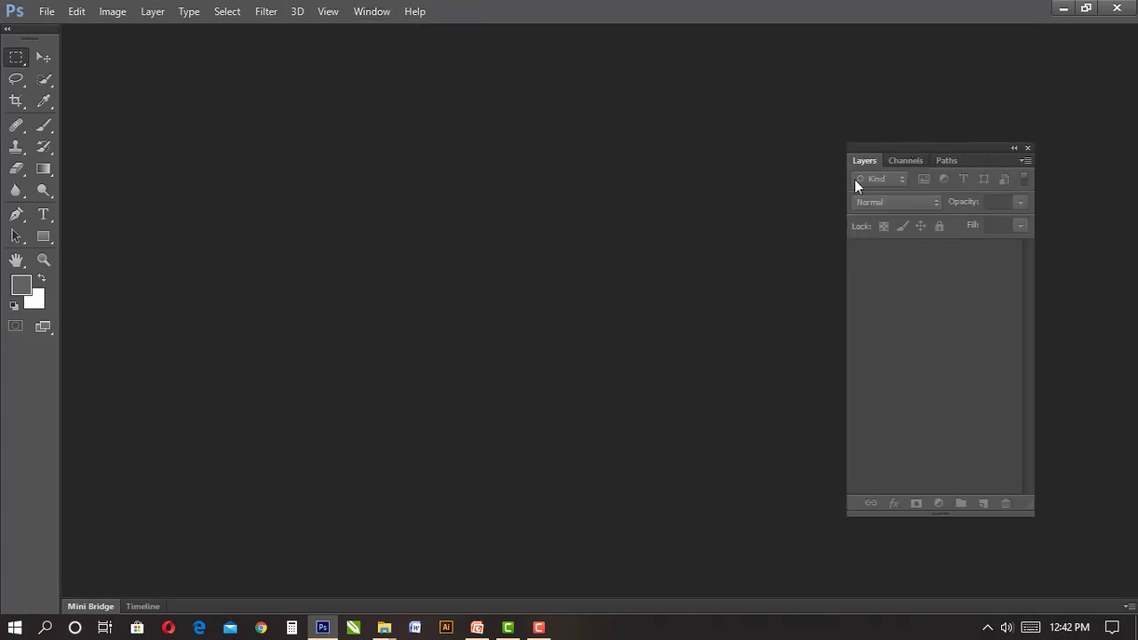
# - View the Channels and Paths tabs, return to Layers, then shorten the panel near the top right
pyautogui.click(904, 164)
pyautogui.click(946, 164)
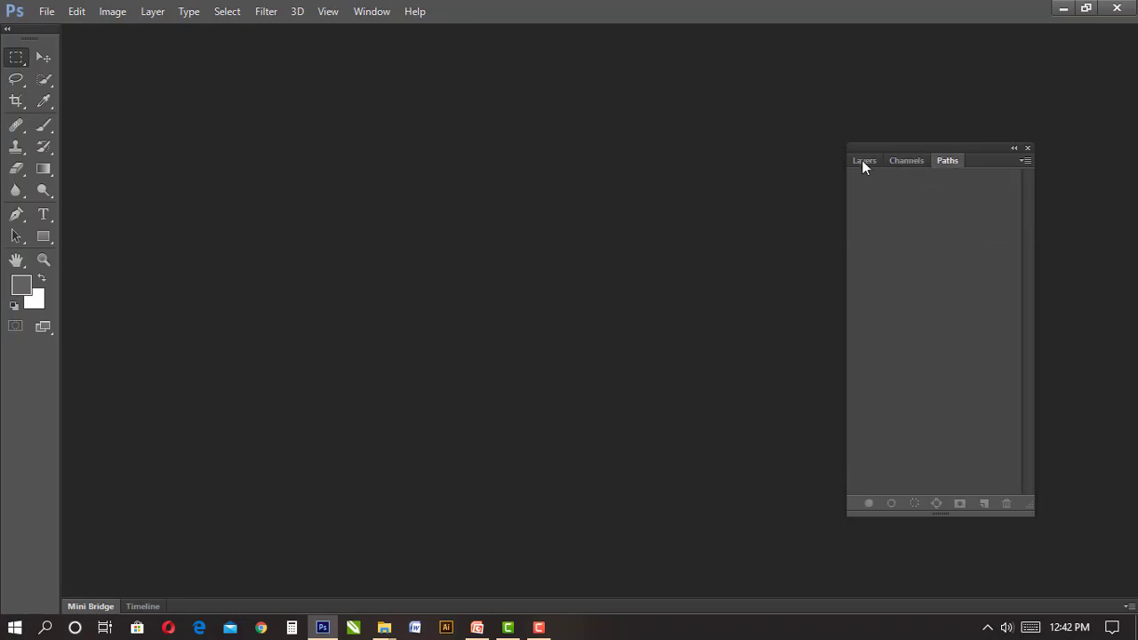
pyautogui.click(863, 163)
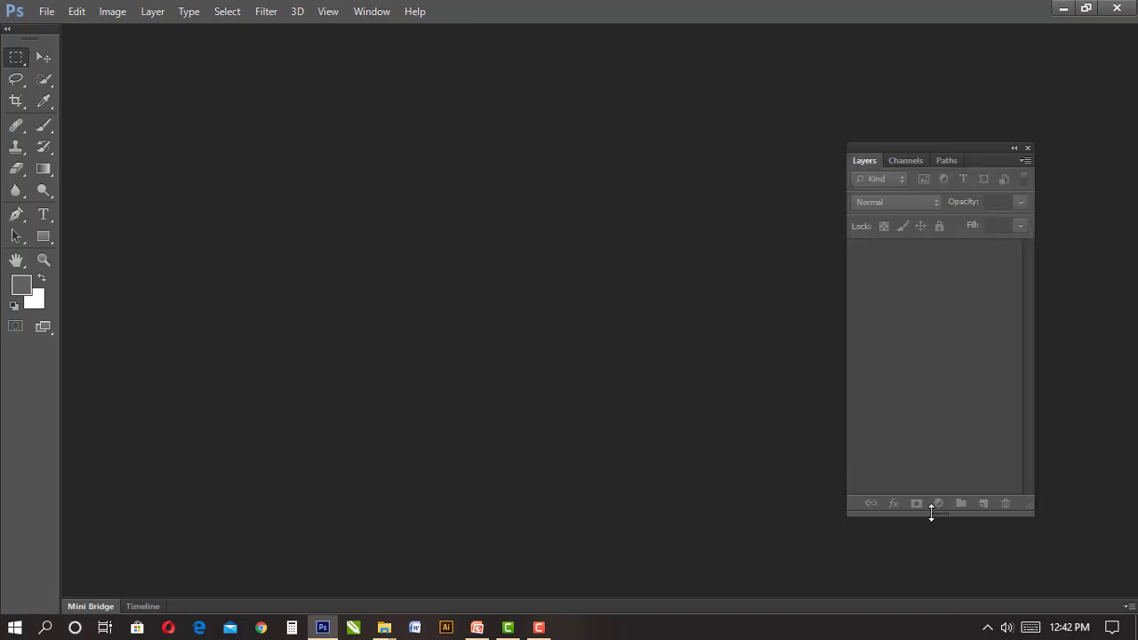
pyautogui.moveTo(931, 513); pyautogui.dragTo(883, 279)
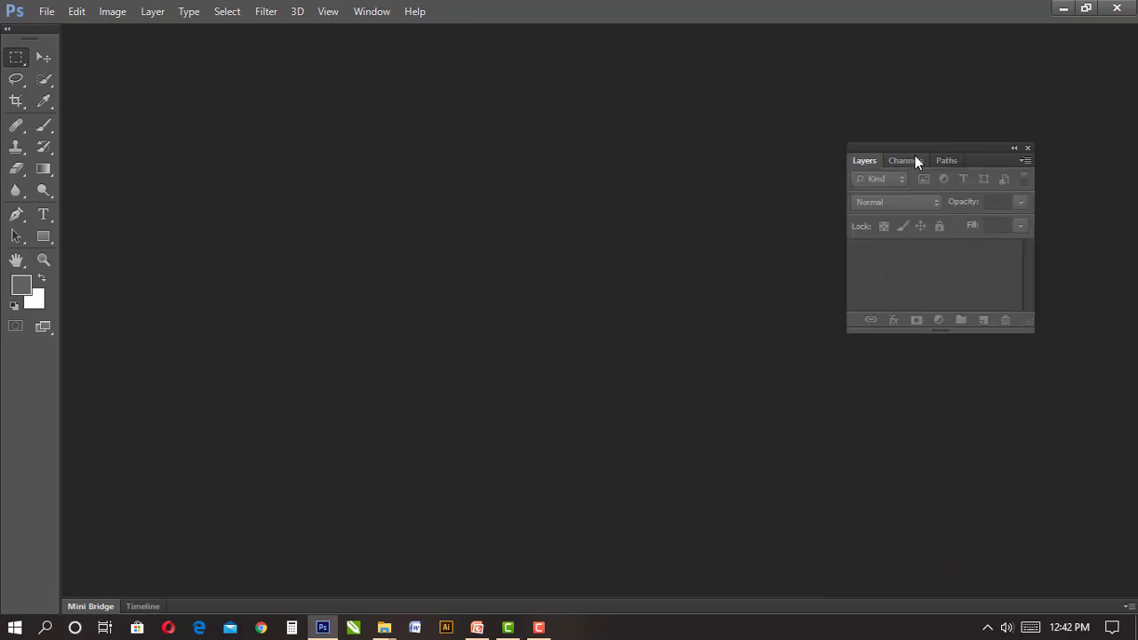
pyautogui.moveTo(917, 148); pyautogui.dragTo(922, 104)
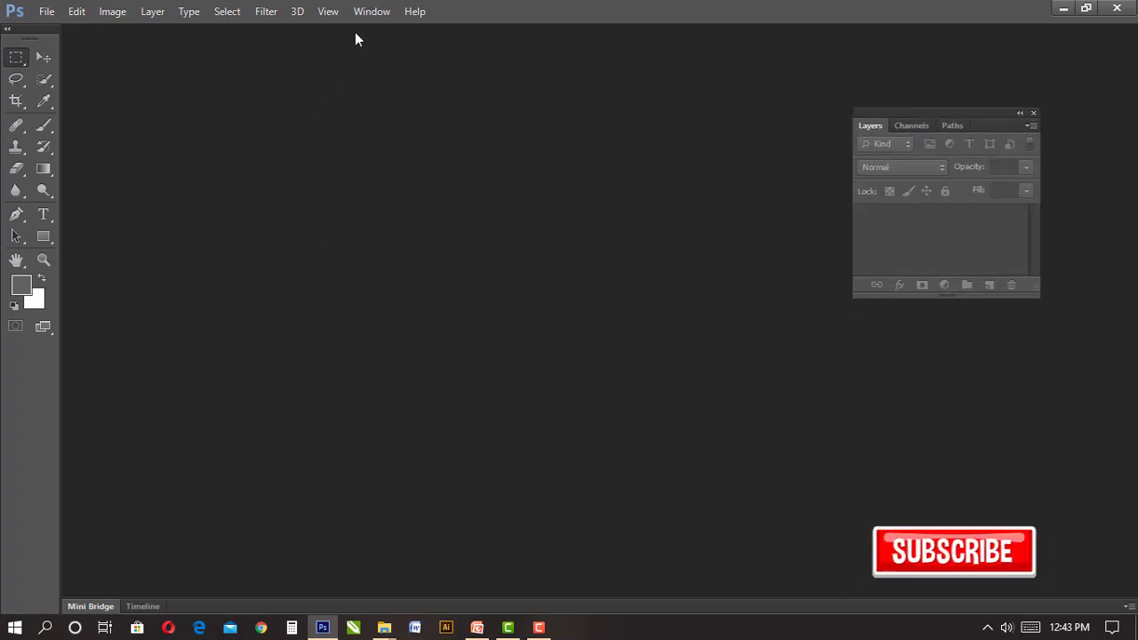
# - Open the Color panel, separate the Layers group from it, and preview the Swatches tab
pyautogui.click(371, 10)
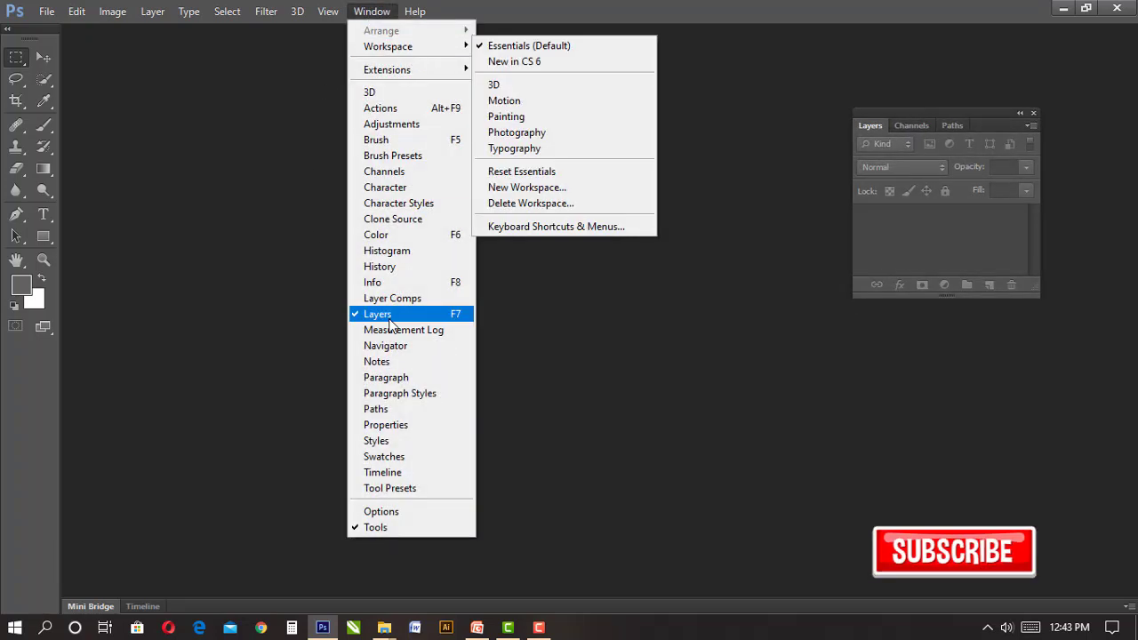
pyautogui.click(391, 235)
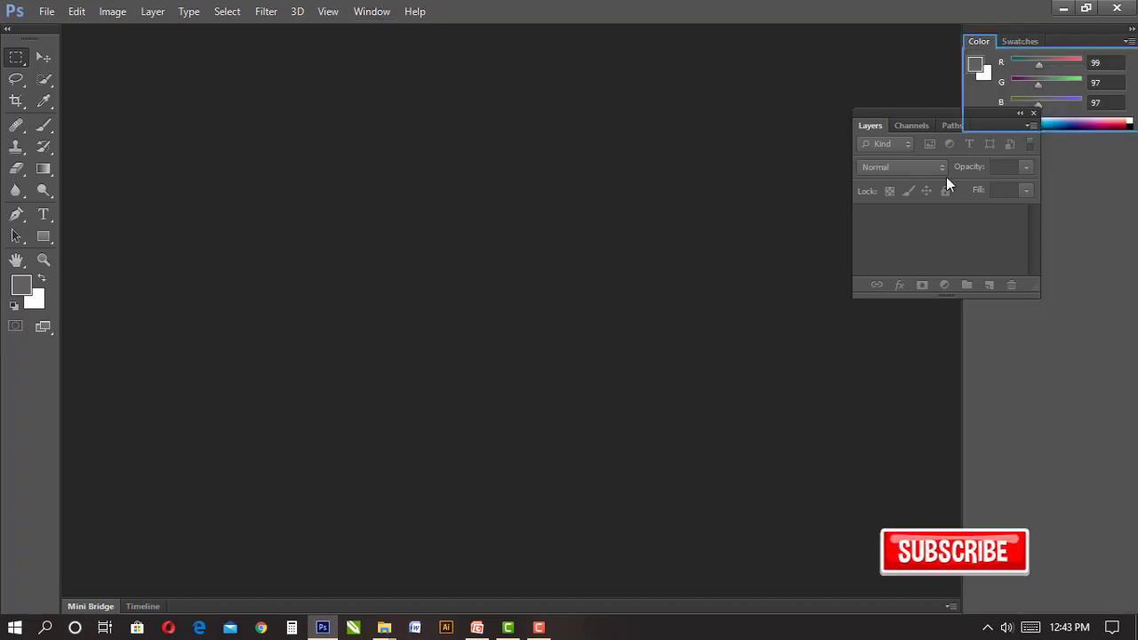
pyautogui.moveTo(928, 112); pyautogui.dragTo(816, 152)
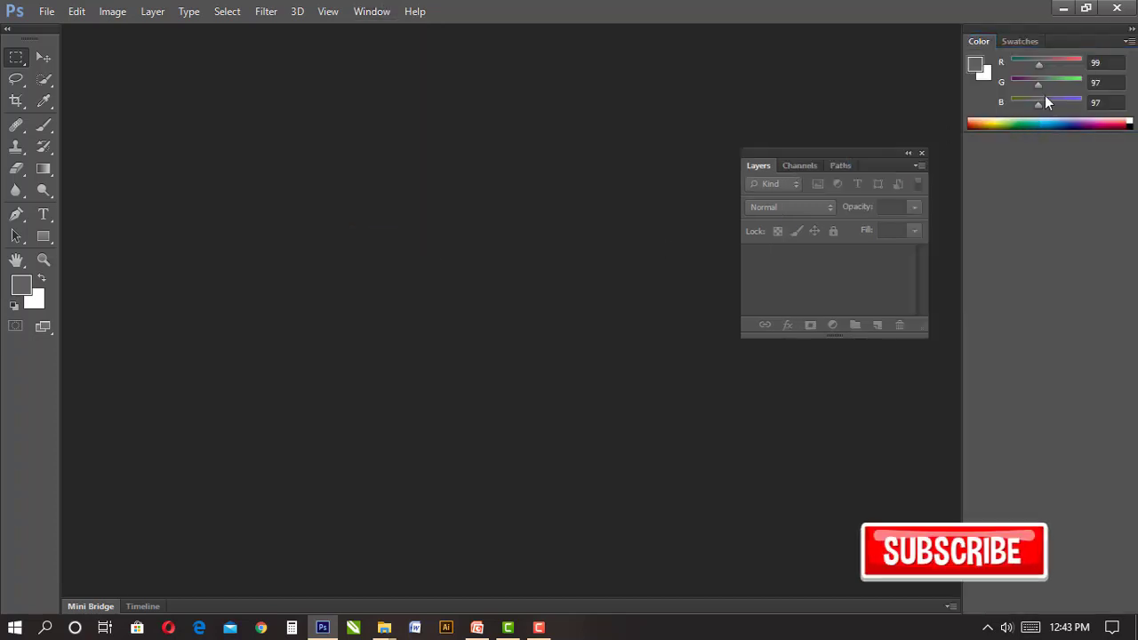
pyautogui.click(1014, 41)
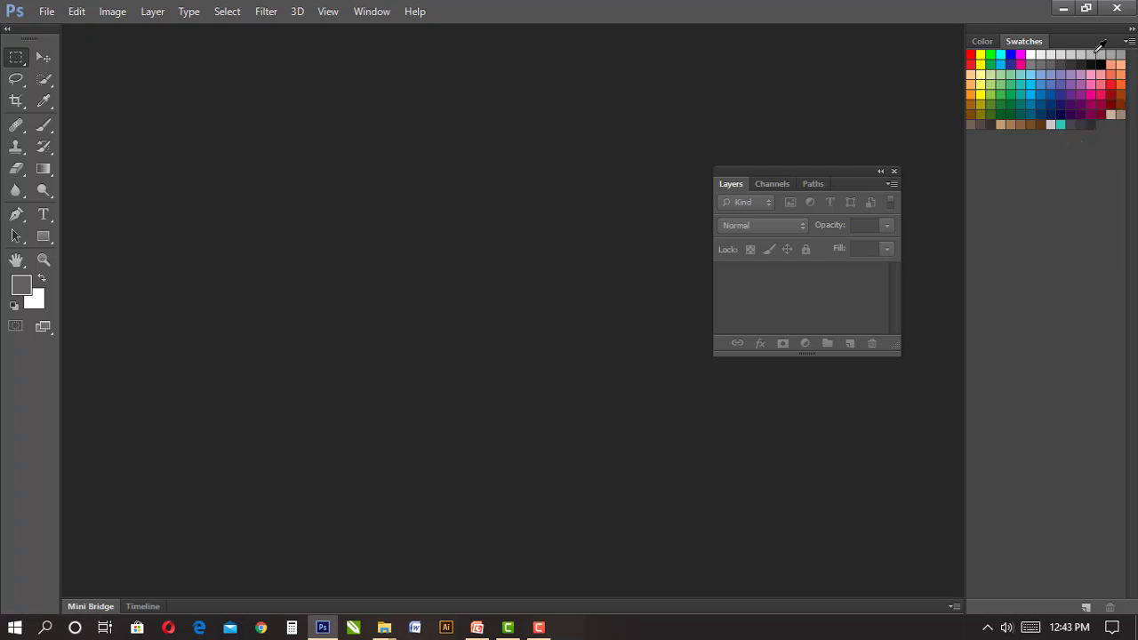
pyautogui.click(984, 40)
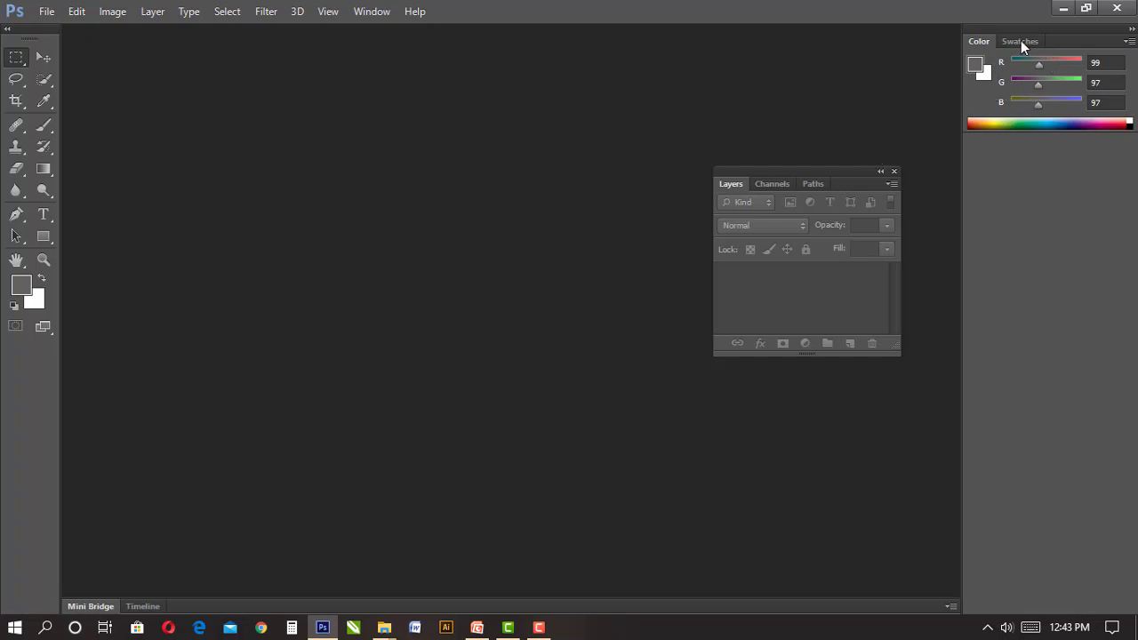
# - Dock the Layers group beside Color, collapse both to icons, and float them over the canvas
pyautogui.moveTo(754, 168); pyautogui.dragTo(958, 180)
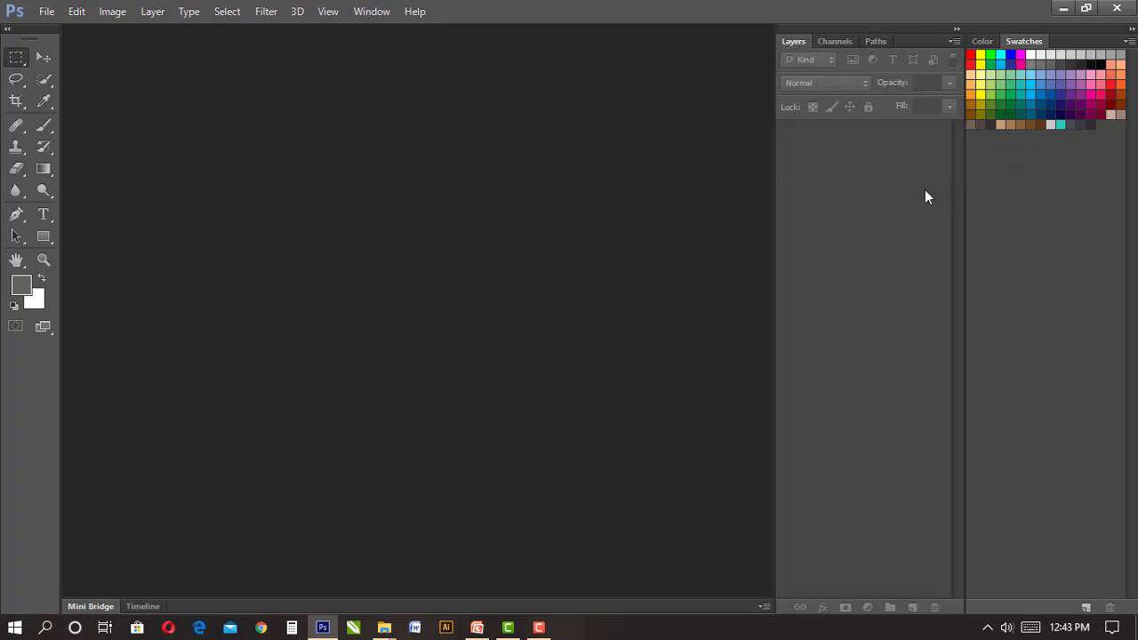
pyautogui.click(956, 31)
pyautogui.click(1132, 29)
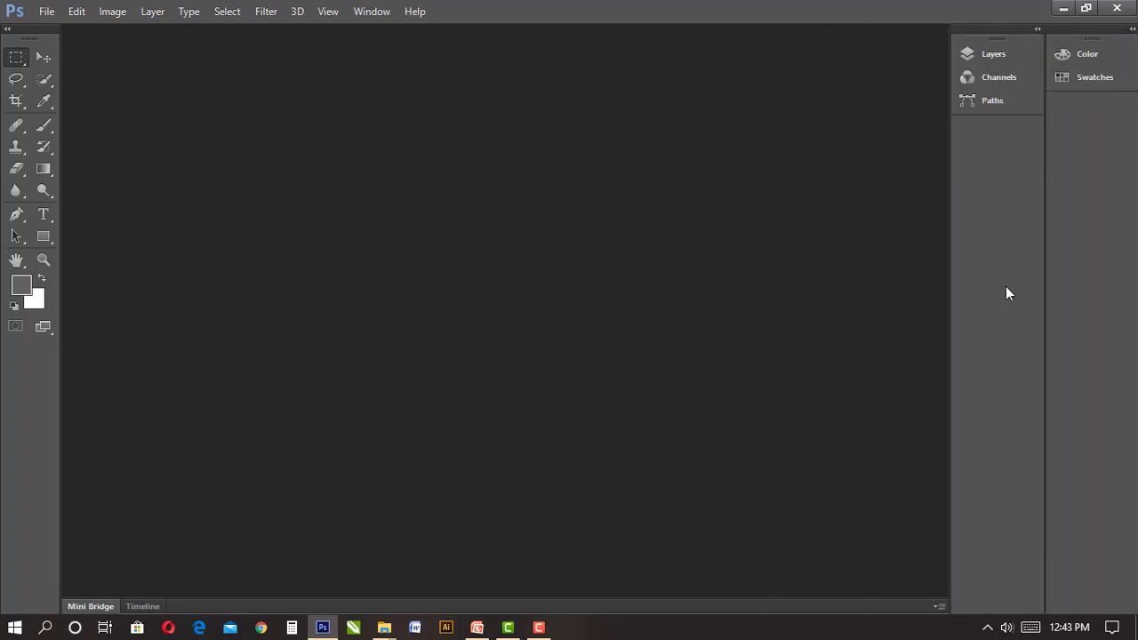
pyautogui.moveTo(1002, 27); pyautogui.dragTo(894, 112)
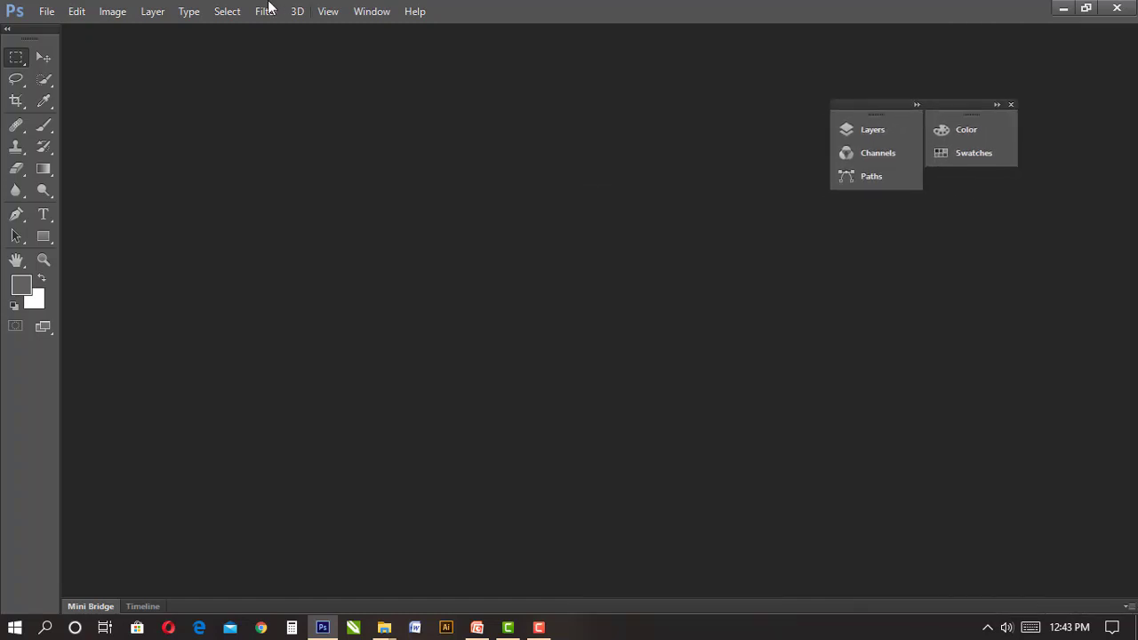
# - Add the History panel and move the panel group down and left
pyautogui.click(372, 11)
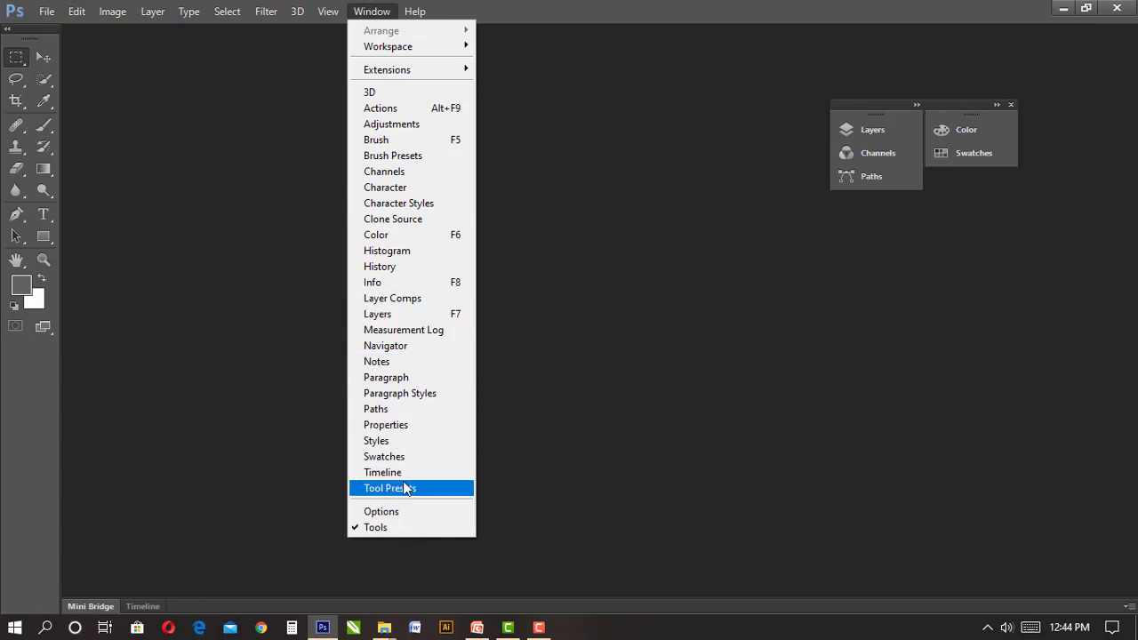
pyautogui.click(409, 266)
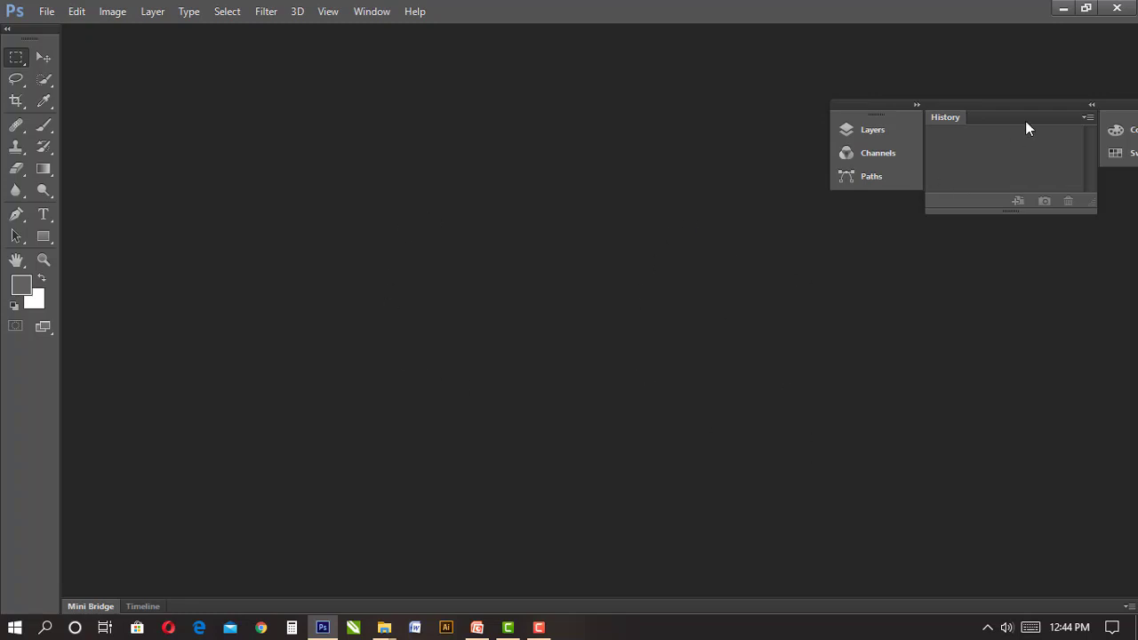
pyautogui.moveTo(1001, 106); pyautogui.dragTo(920, 135)
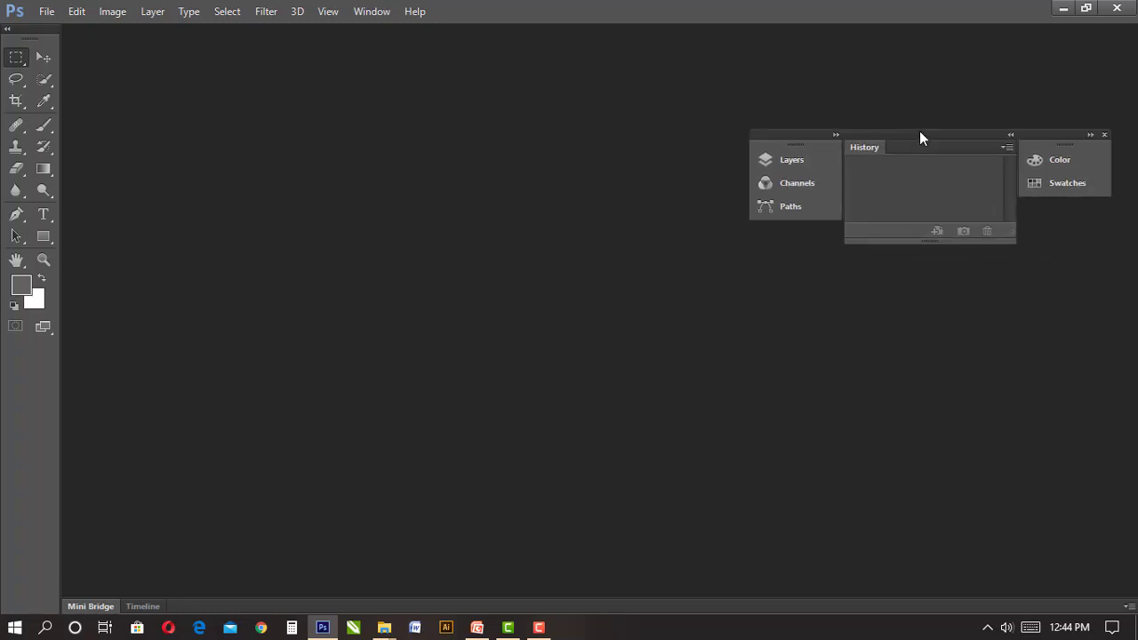
# - Add the Adjustments panel and move the whole group down and right
pyautogui.click(369, 12)
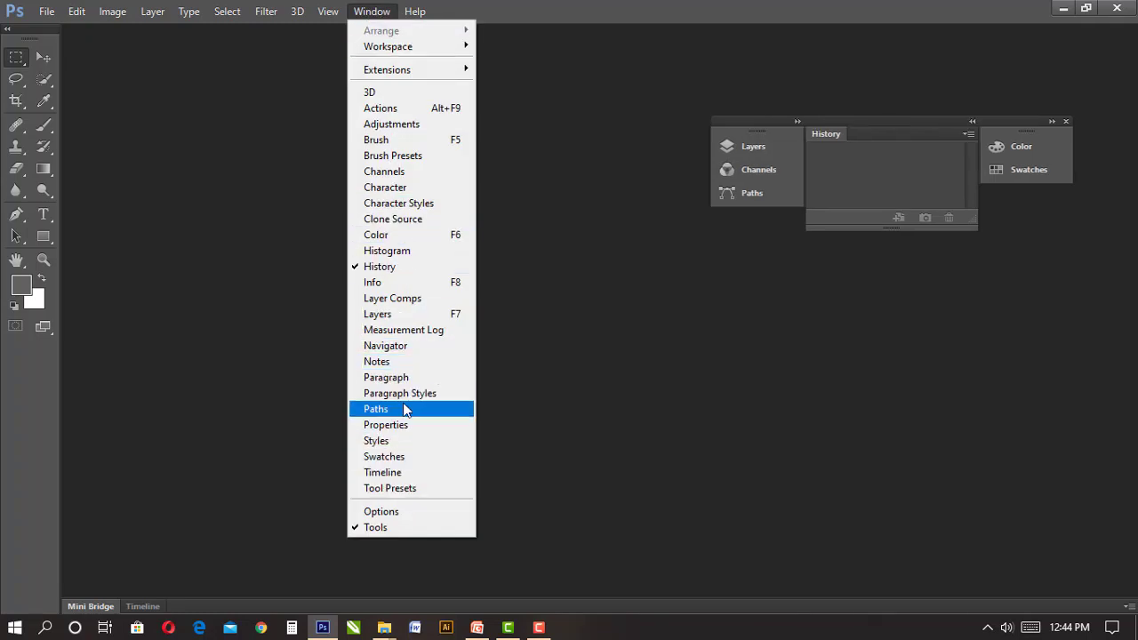
pyautogui.click(396, 124)
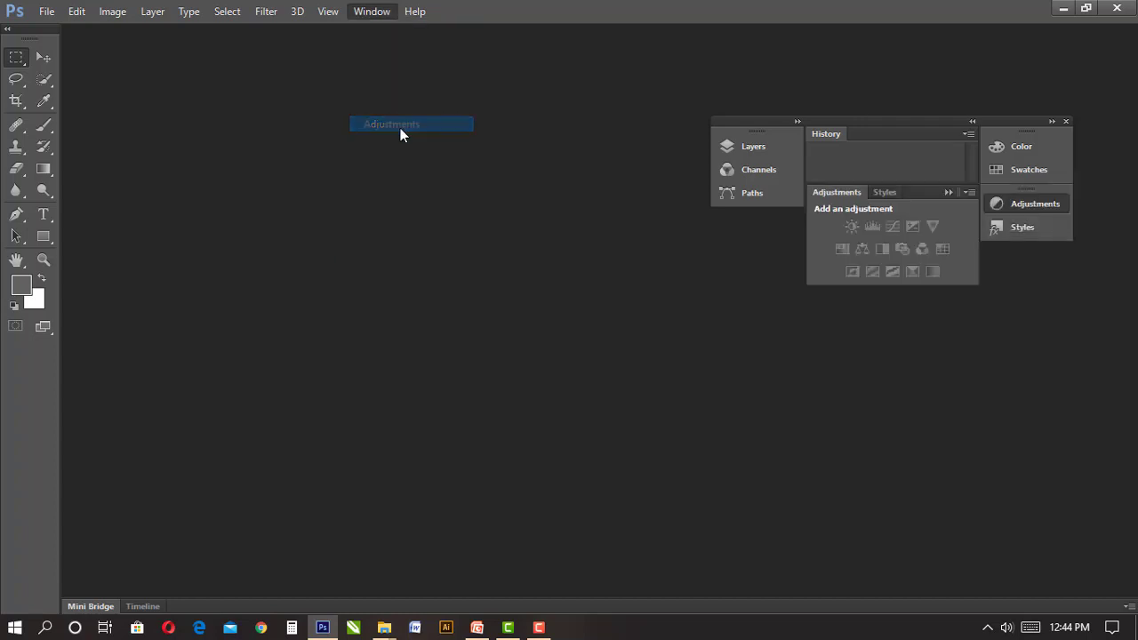
pyautogui.moveTo(888, 116); pyautogui.dragTo(740, 194)
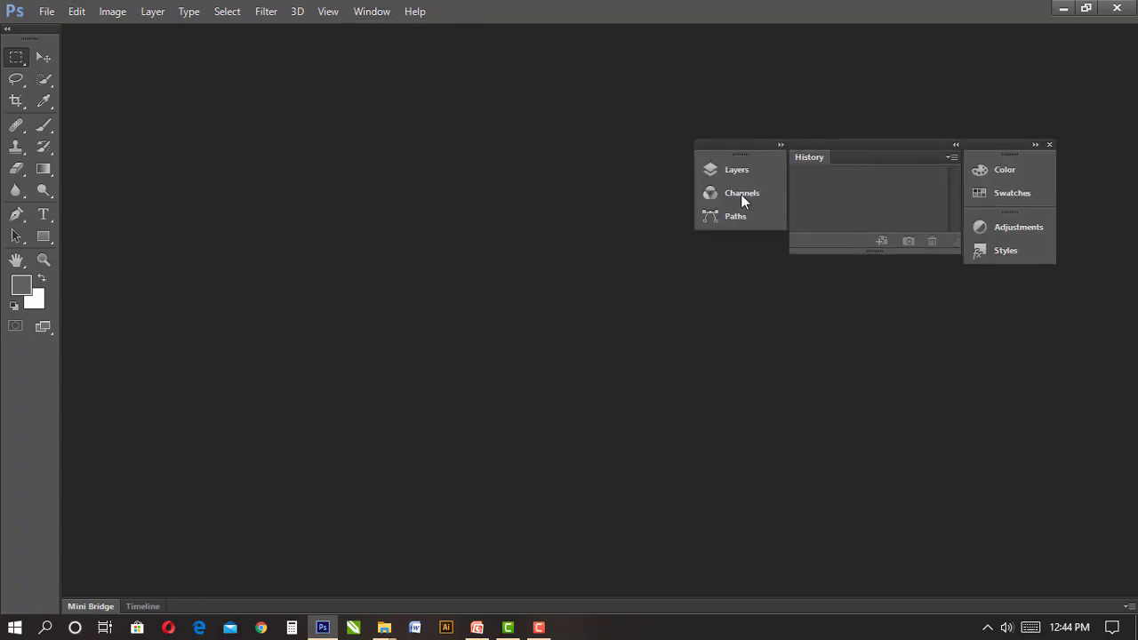
# - Drag the Layers and History groups into the Color/Adjustments icon column and place it upper right
pyautogui.moveTo(739, 149); pyautogui.dragTo(776, 245)
pyautogui.moveTo(693, 147); pyautogui.dragTo(924, 256)
pyautogui.moveTo(752, 134); pyautogui.dragTo(884, 300)
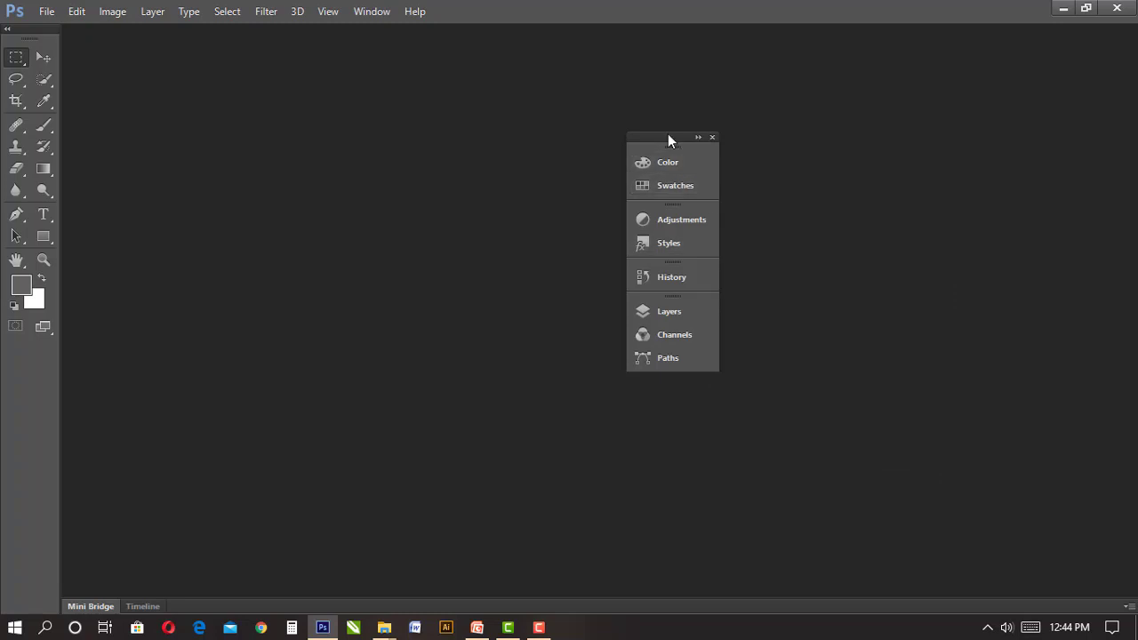
pyautogui.moveTo(671, 137); pyautogui.dragTo(980, 85)
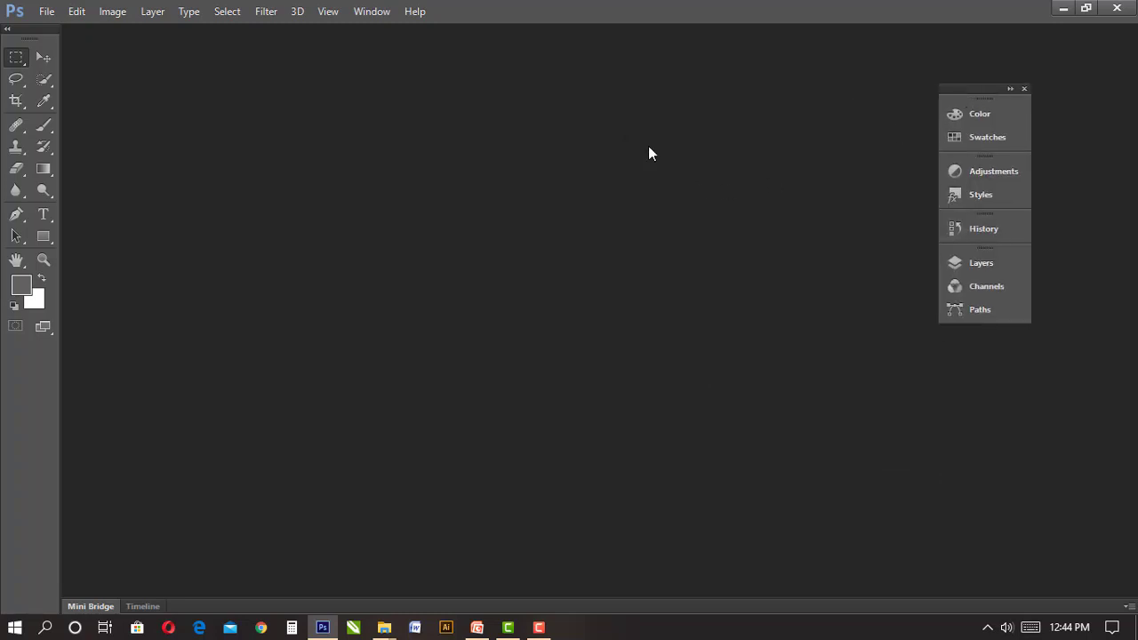
# - Expand and collapse the Color, Swatches, Adjustments and Styles panels in turn
pyautogui.click(974, 114)
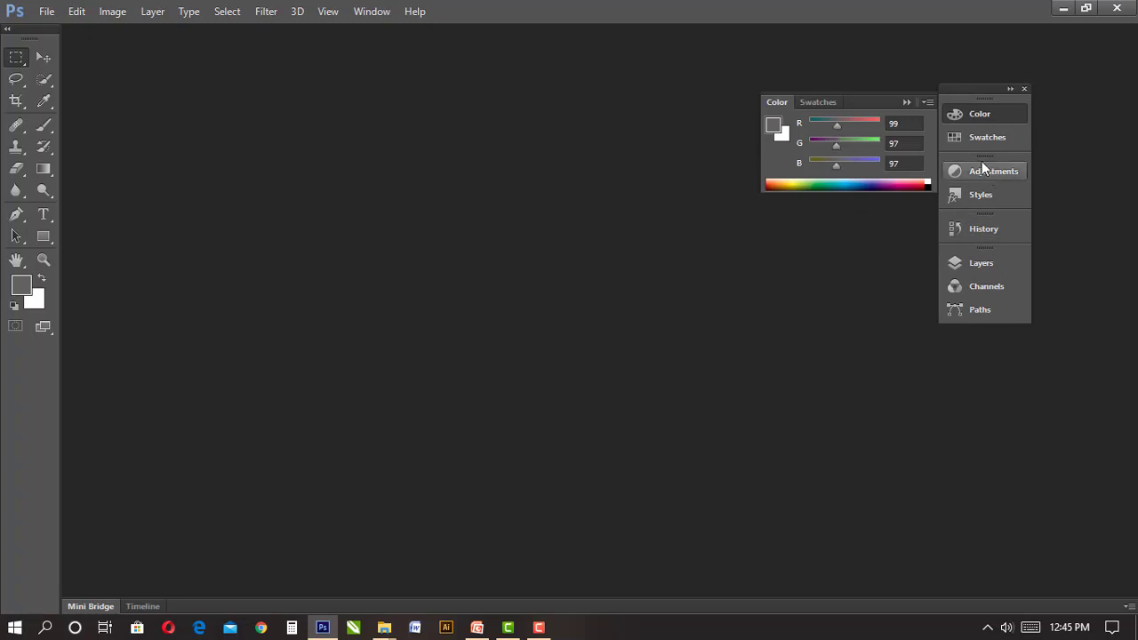
pyautogui.click(818, 101)
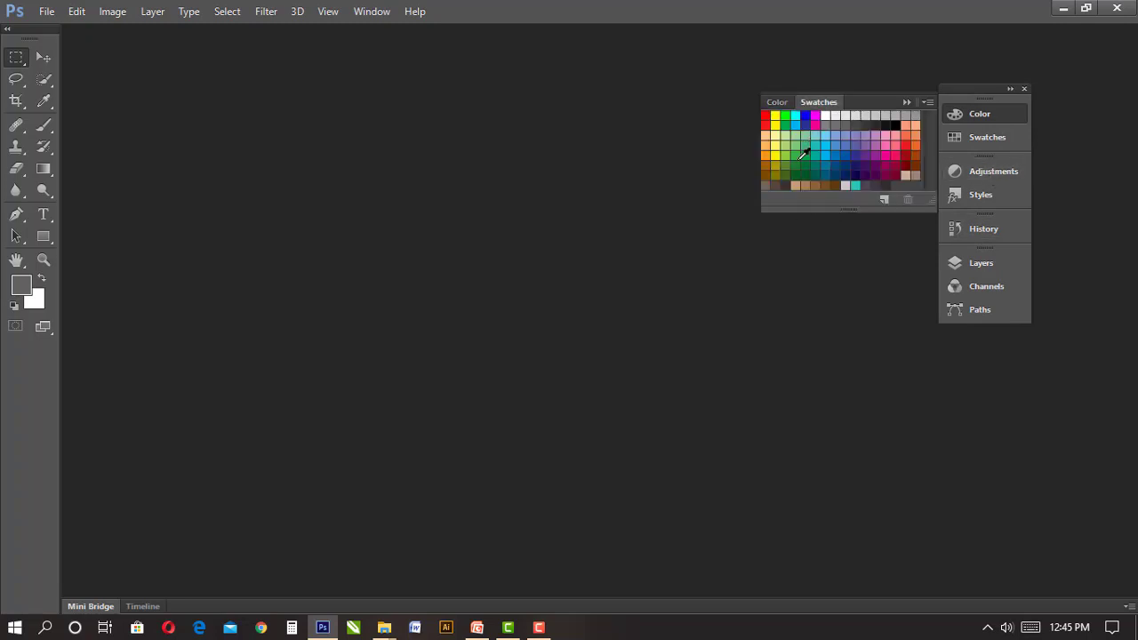
pyautogui.click(777, 101)
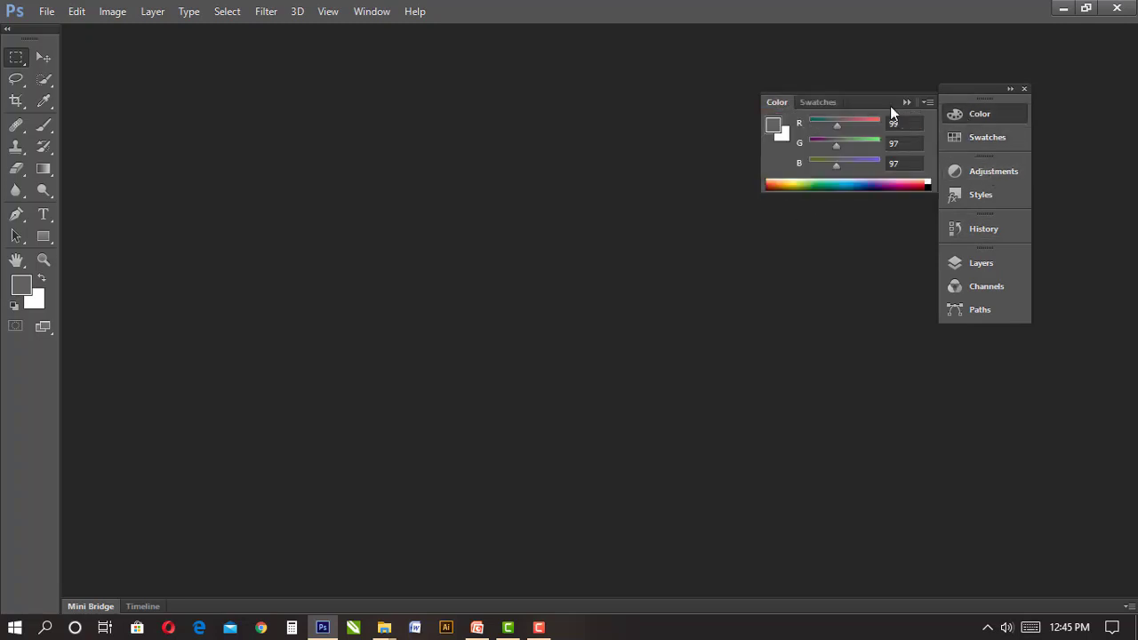
pyautogui.click(818, 101)
pyautogui.click(979, 171)
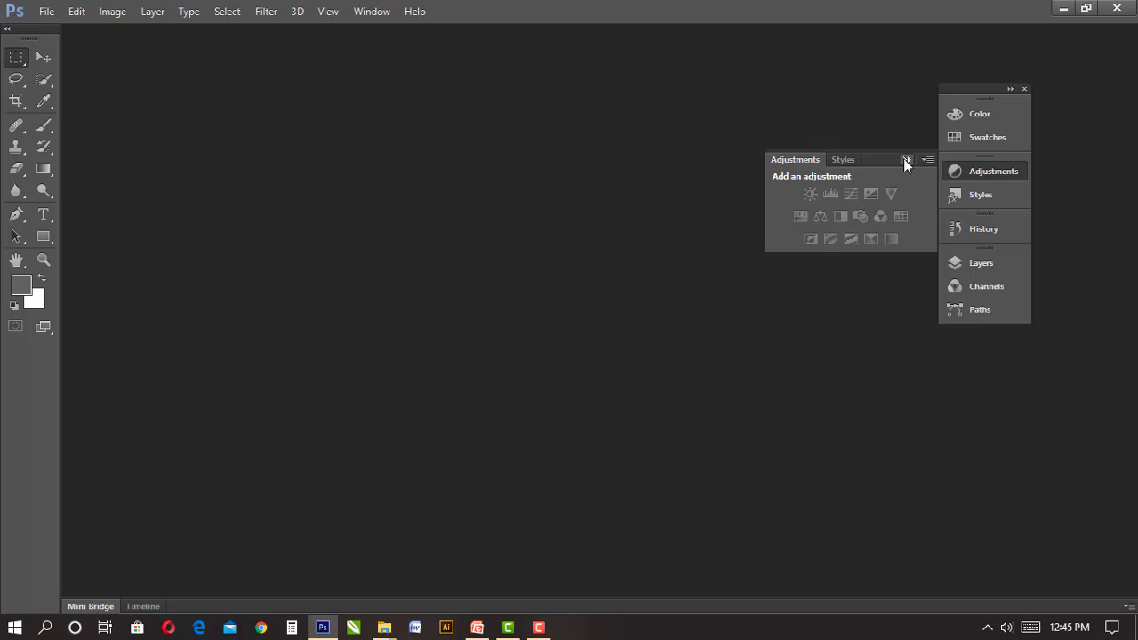
pyautogui.click(904, 160)
pyautogui.click(974, 195)
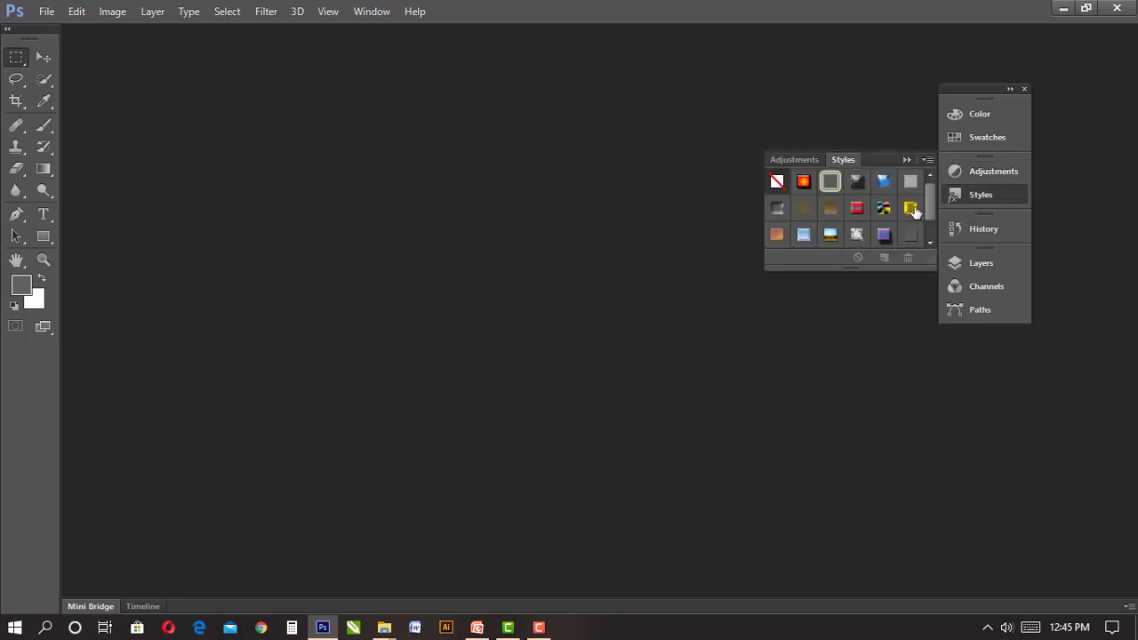
pyautogui.click(906, 159)
# - Expand and collapse History, Layers, Channels and Paths, then nudge the stack down and right
pyautogui.click(989, 227)
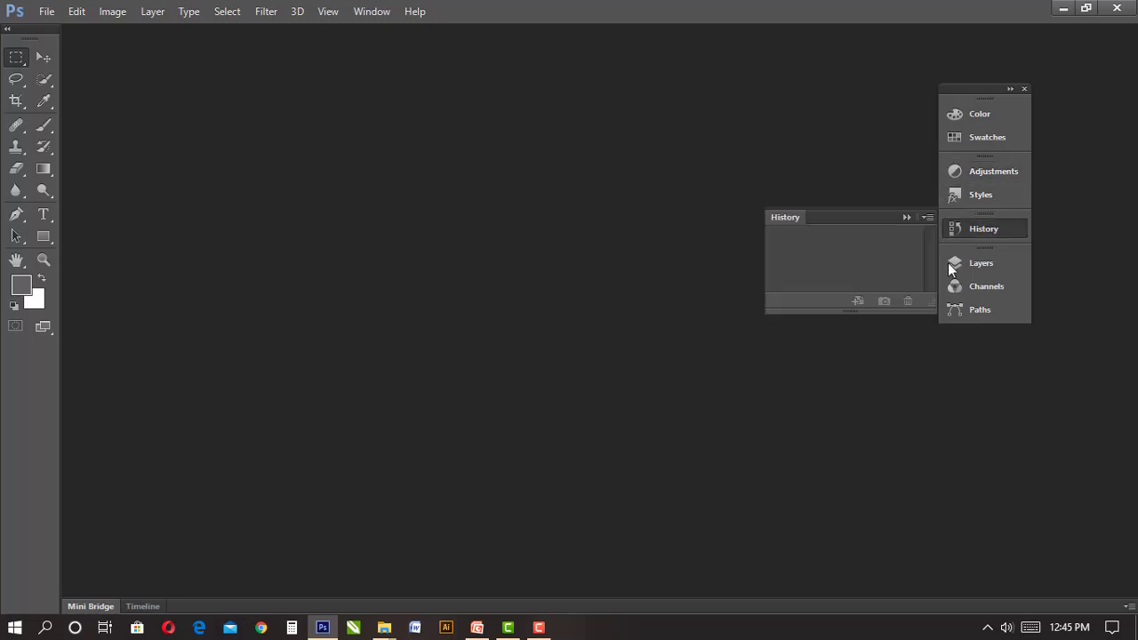
pyautogui.click(906, 217)
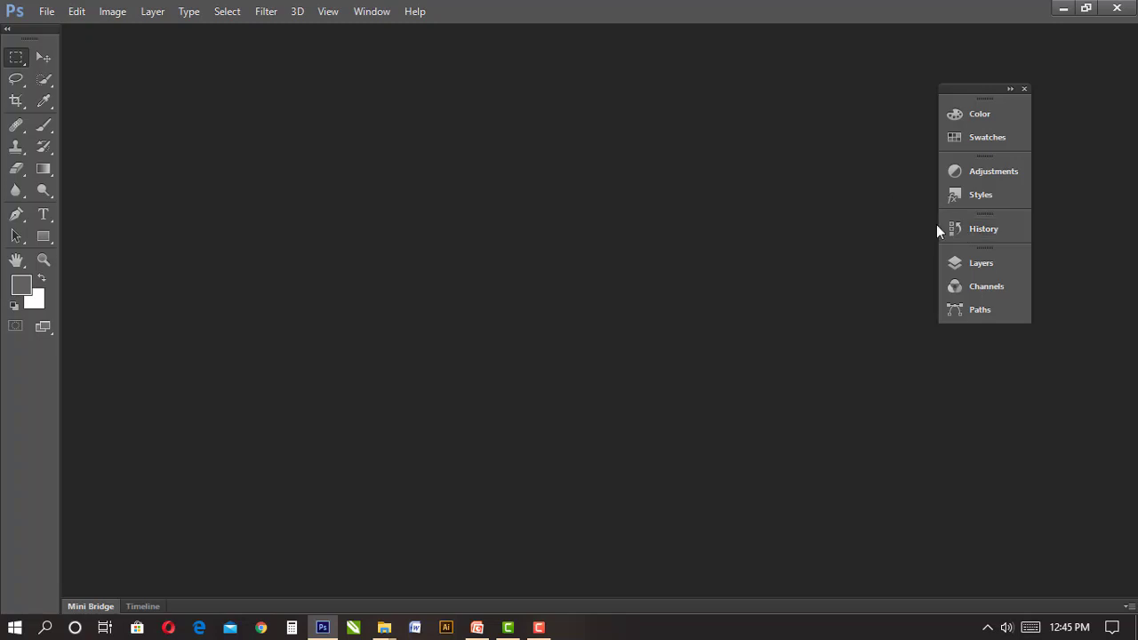
pyautogui.click(1004, 261)
pyautogui.click(906, 252)
pyautogui.click(985, 285)
pyautogui.click(906, 251)
pyautogui.click(982, 310)
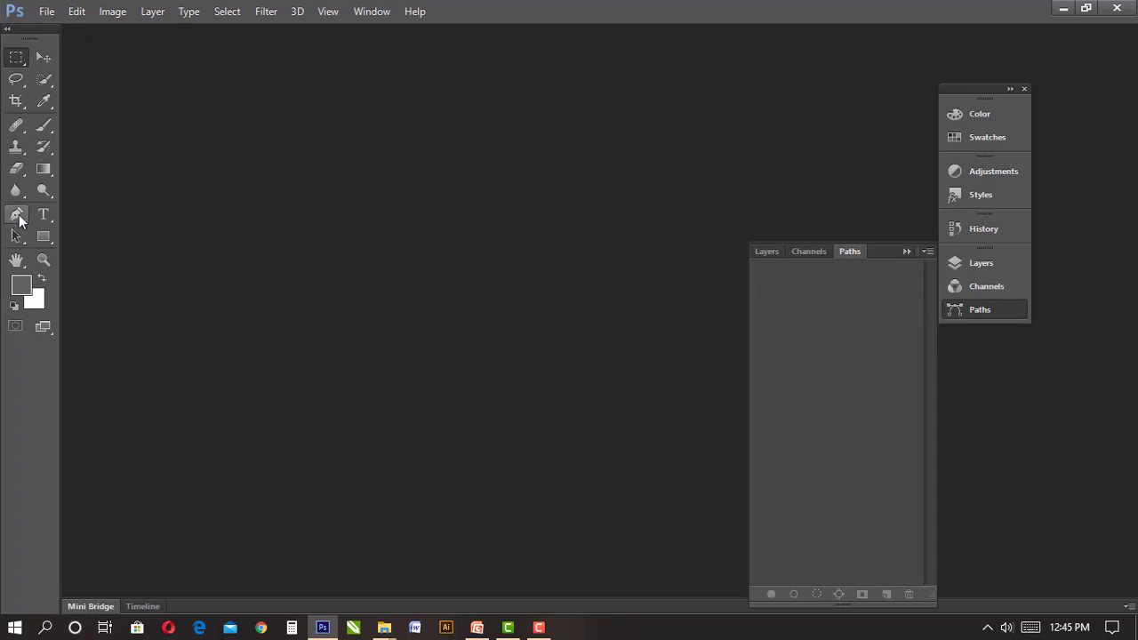
pyautogui.click(906, 252)
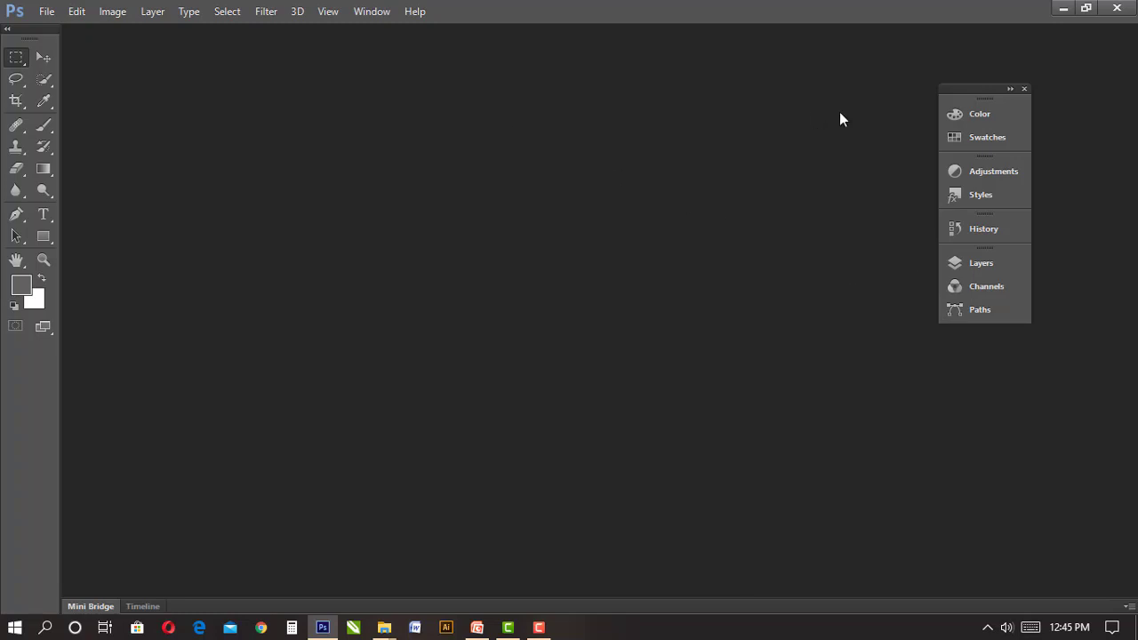
pyautogui.moveTo(978, 87); pyautogui.dragTo(990, 105)
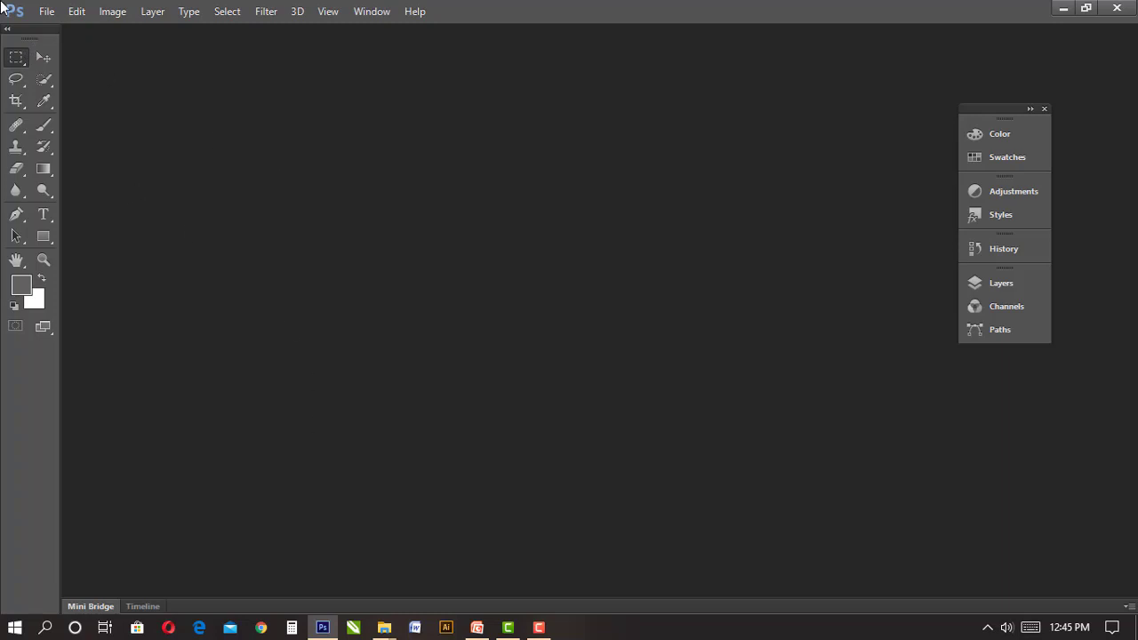
# - Open the New document dialog from the File menu
pyautogui.click(49, 12)
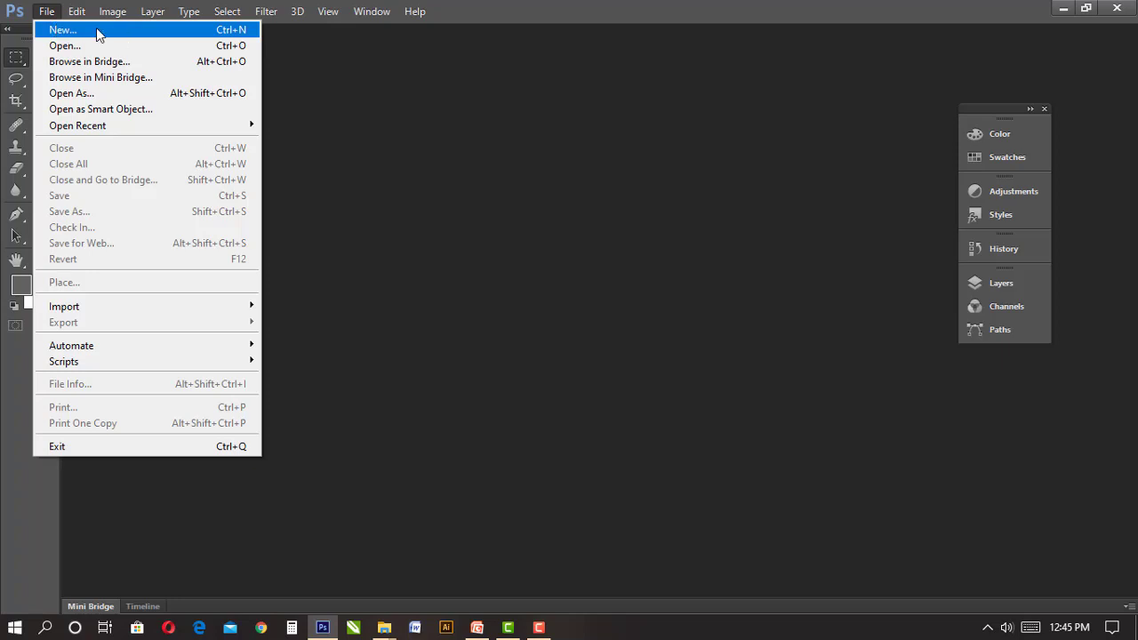
pyautogui.click(51, 9)
pyautogui.click(48, 12)
pyautogui.click(59, 34)
# - Reposition the New dialog and select the Untitled-1 name for replacement
pyautogui.moveTo(445, 124); pyautogui.dragTo(364, 113)
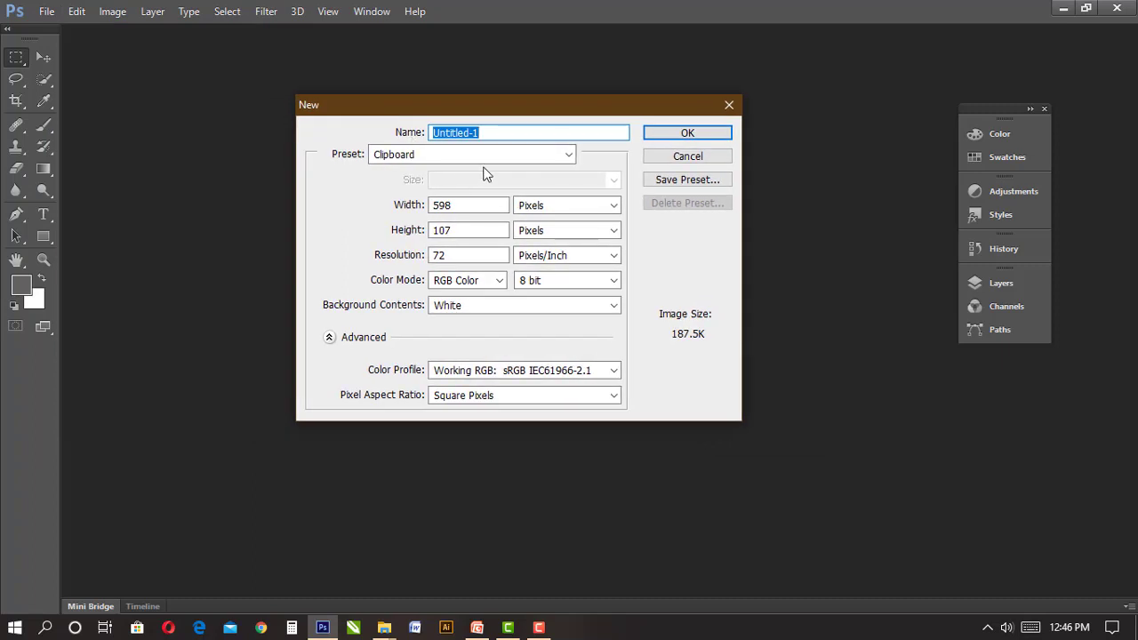
pyautogui.moveTo(476, 98); pyautogui.dragTo(502, 90)
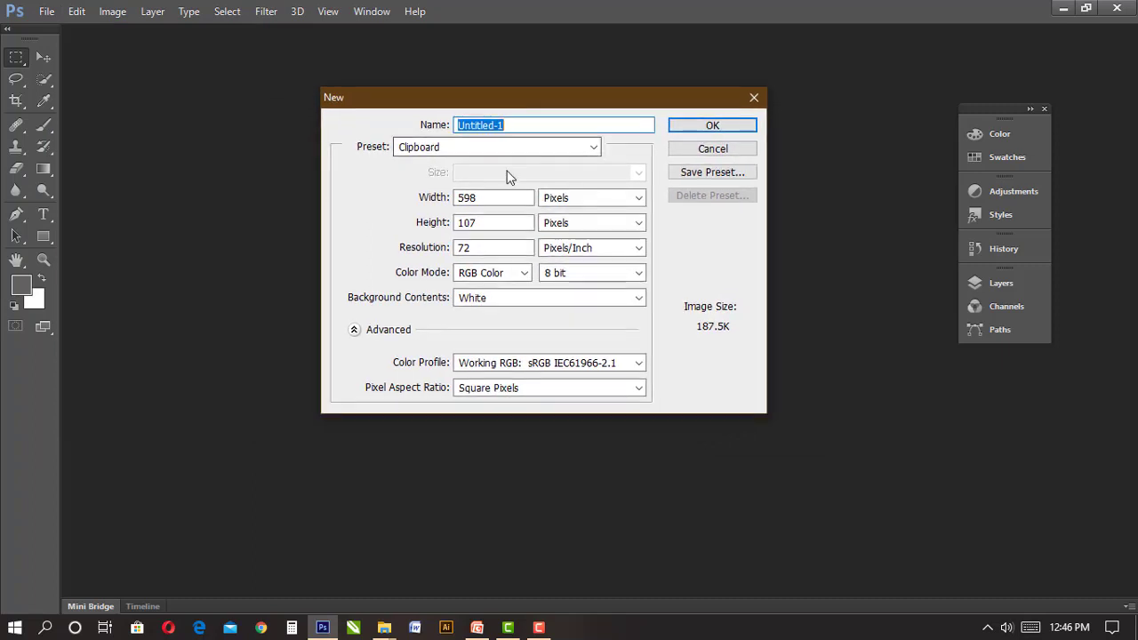
pyautogui.moveTo(486, 98); pyautogui.dragTo(464, 125)
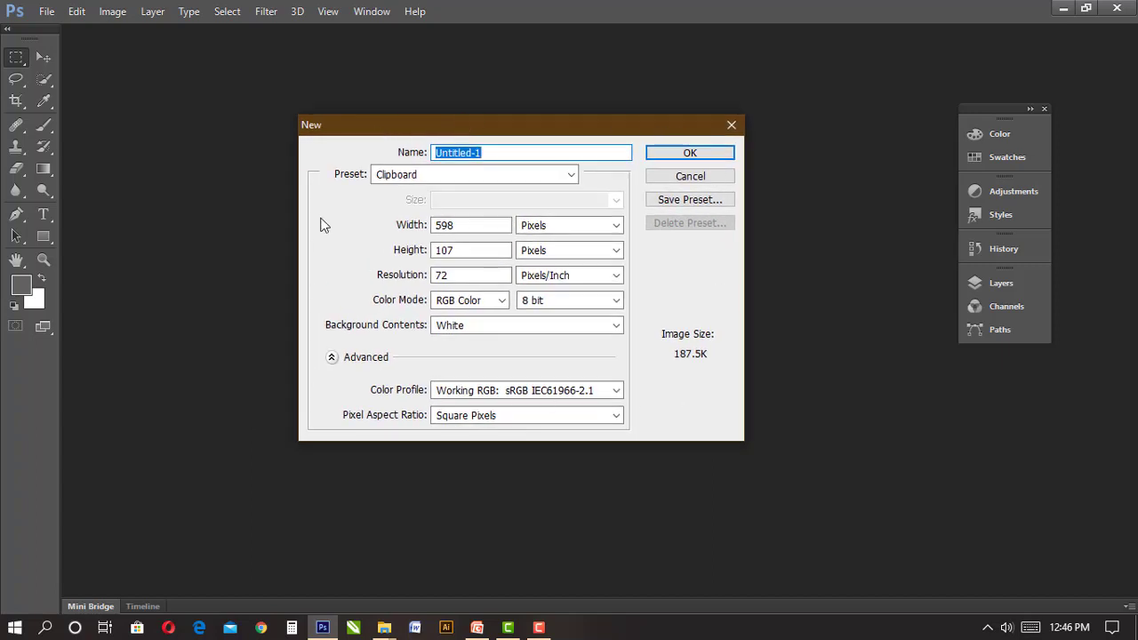
pyautogui.moveTo(336, 127); pyautogui.dragTo(317, 121)
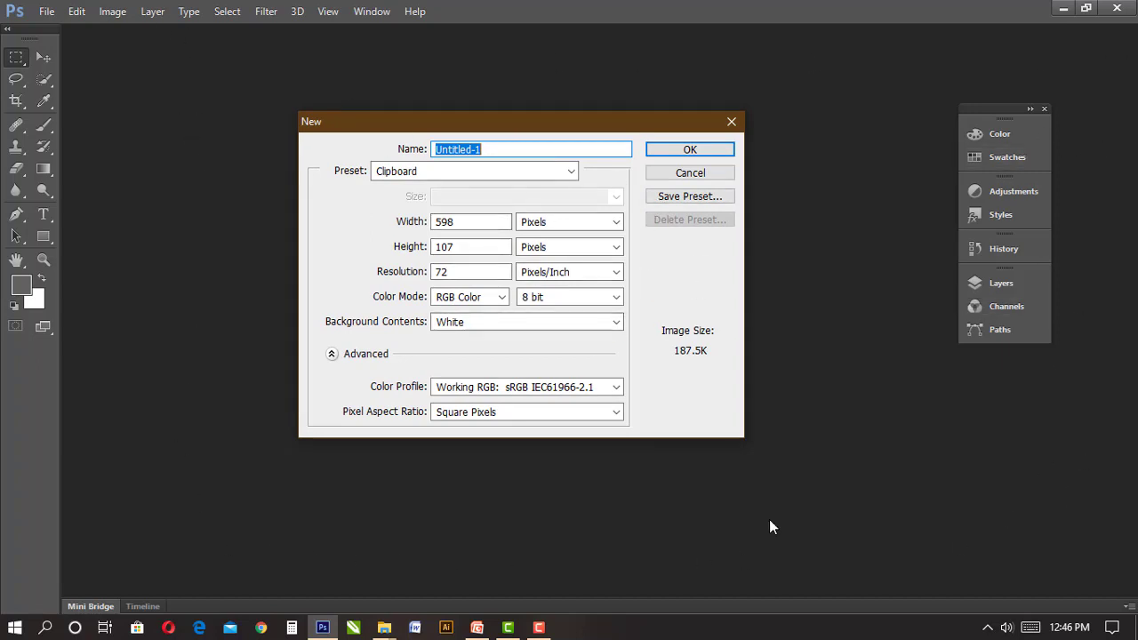
pyautogui.moveTo(468, 116); pyautogui.dragTo(465, 132)
pyautogui.click(507, 162)
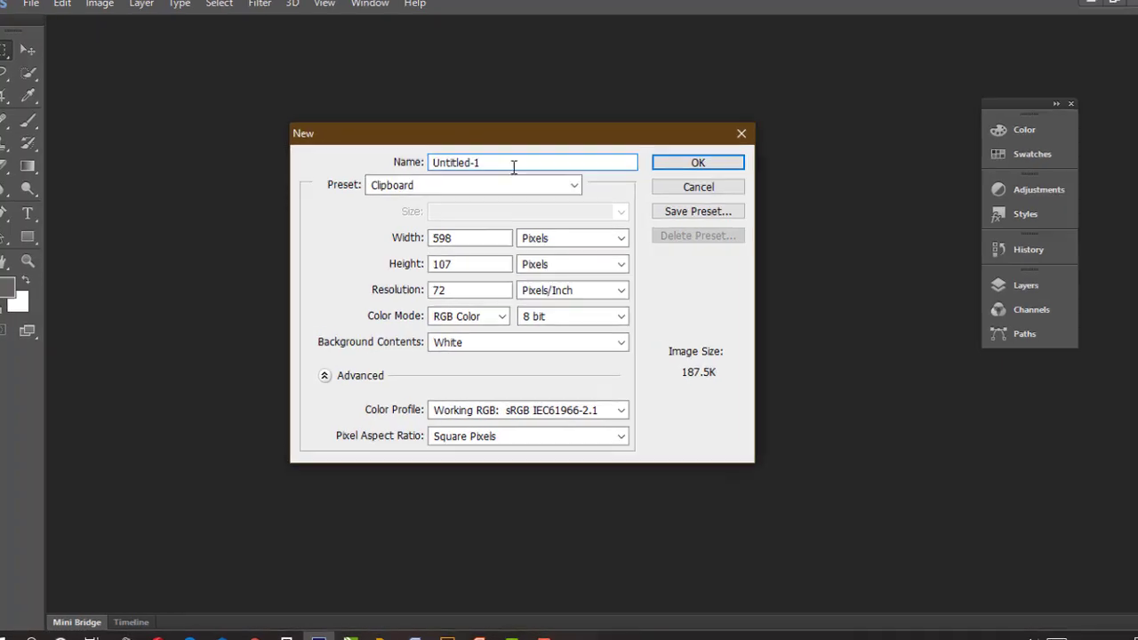
pyautogui.doubleClick(513, 167)
# - Name the document BEGINNER'S CLASS and choose the Photo preset at Landscape, 2 x 3
pyautogui.write('BEGINNER')
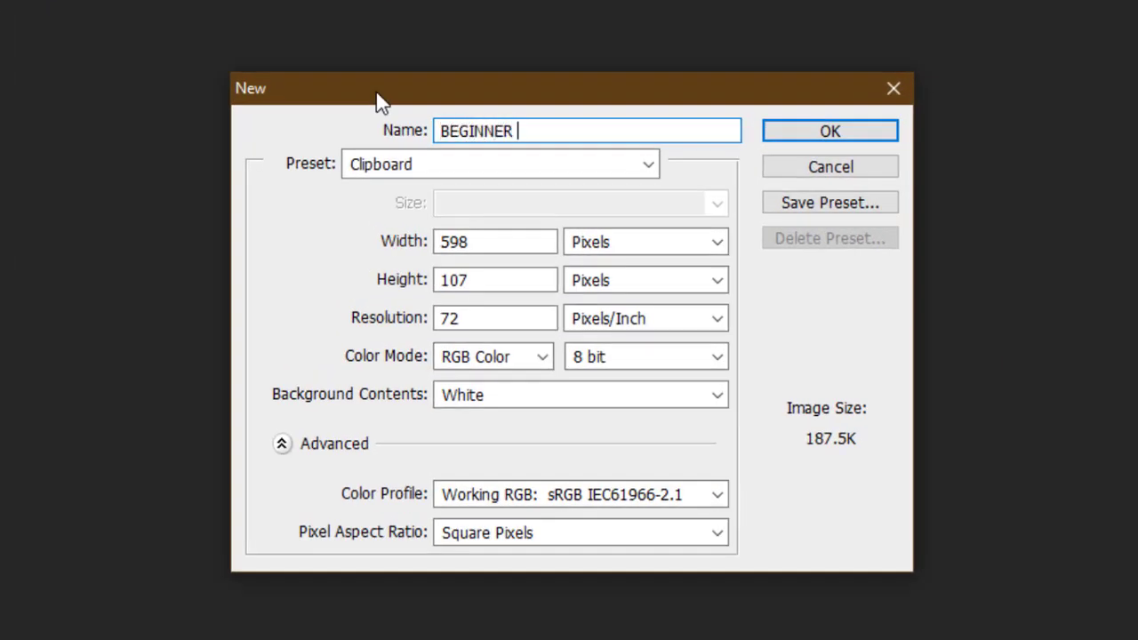
pyautogui.write("'S CLASS")
pyautogui.click(552, 172)
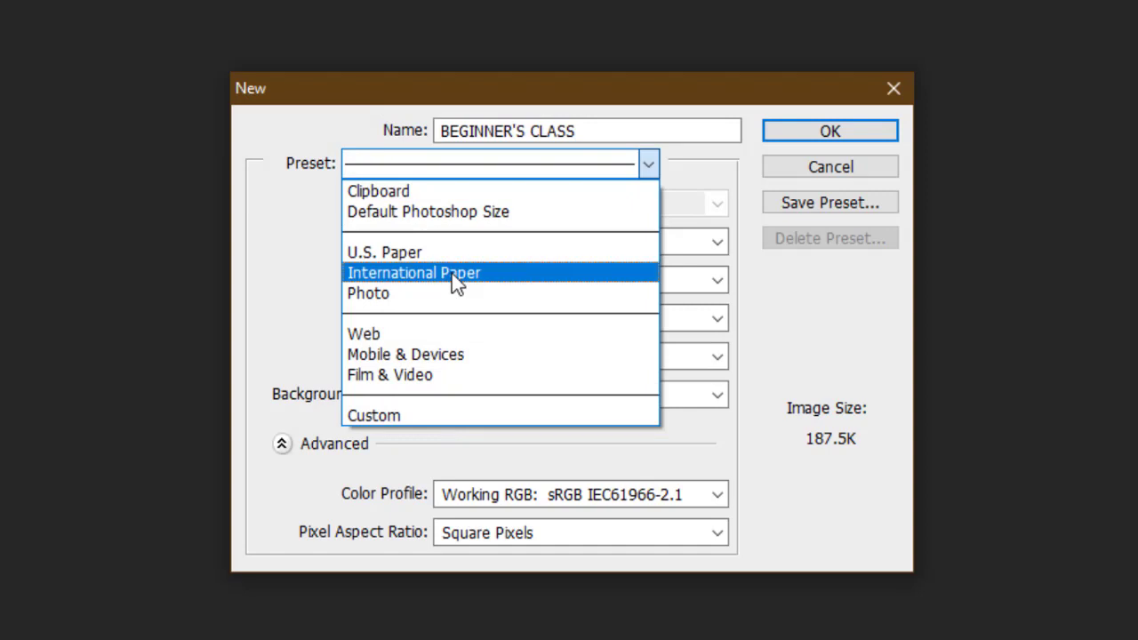
pyautogui.click(452, 273)
pyautogui.click(464, 165)
pyautogui.scroll(1, 425, 302)
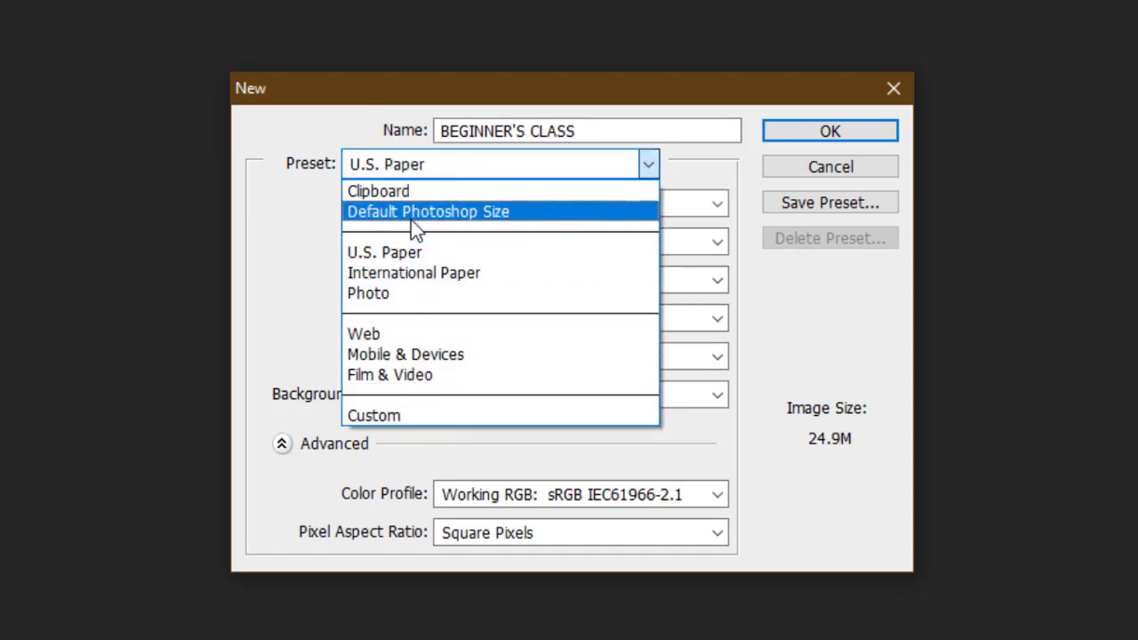
pyautogui.click(396, 295)
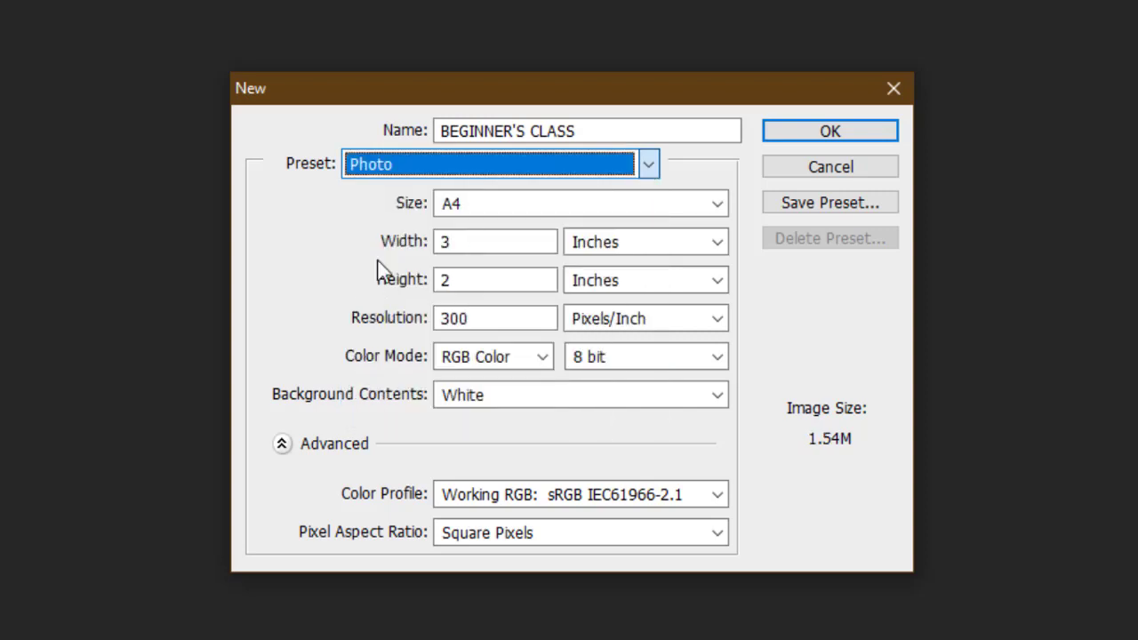
pyautogui.click(540, 212)
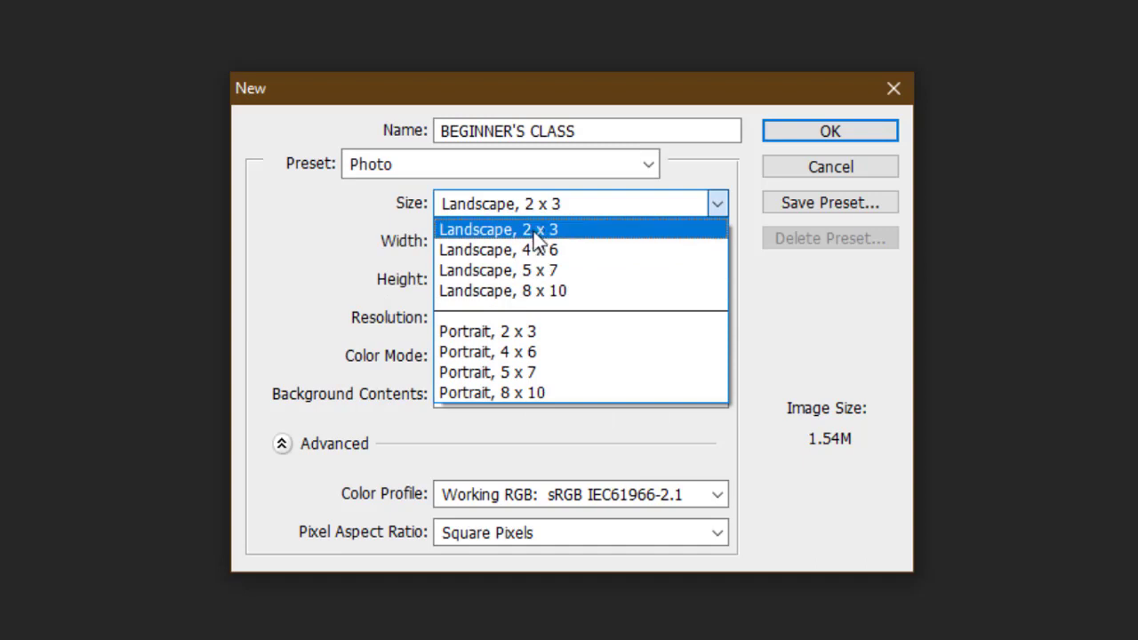
pyautogui.click(368, 228)
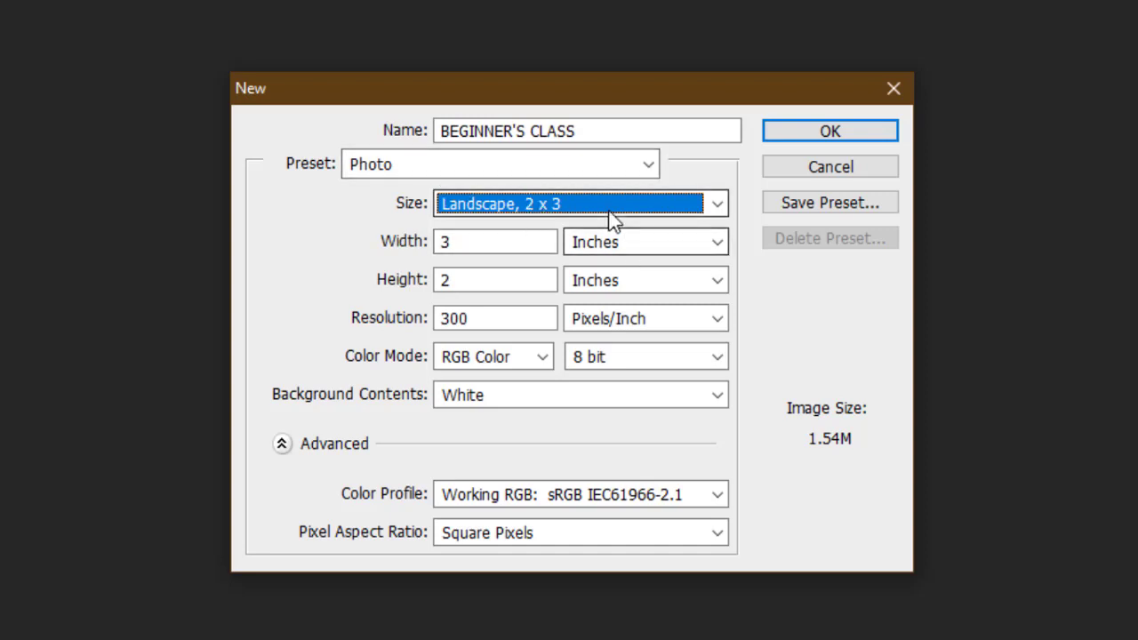
# - Select the width value 3 and height value 2 for editing
pyautogui.moveTo(503, 241); pyautogui.dragTo(399, 241)
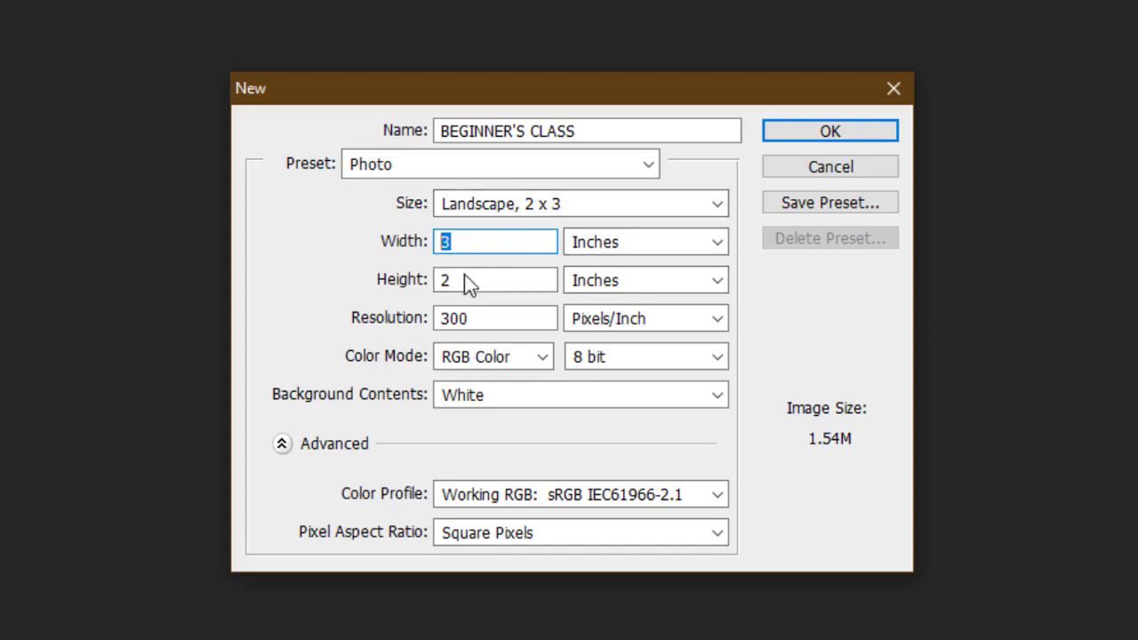
pyautogui.moveTo(465, 281); pyautogui.dragTo(425, 281)
pyautogui.moveTo(475, 242); pyautogui.dragTo(420, 235)
pyautogui.moveTo(470, 276); pyautogui.dragTo(394, 267)
# - Preview the size in pixels (900 × 600), inches, centimeters and millimeters
pyautogui.click(676, 246)
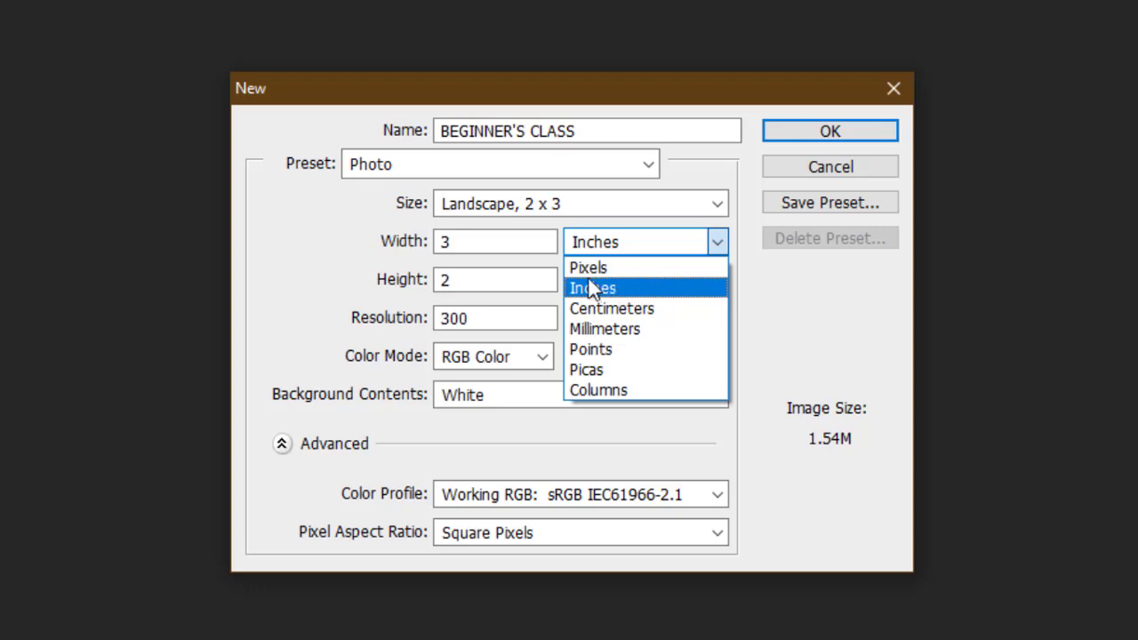
pyautogui.click(621, 269)
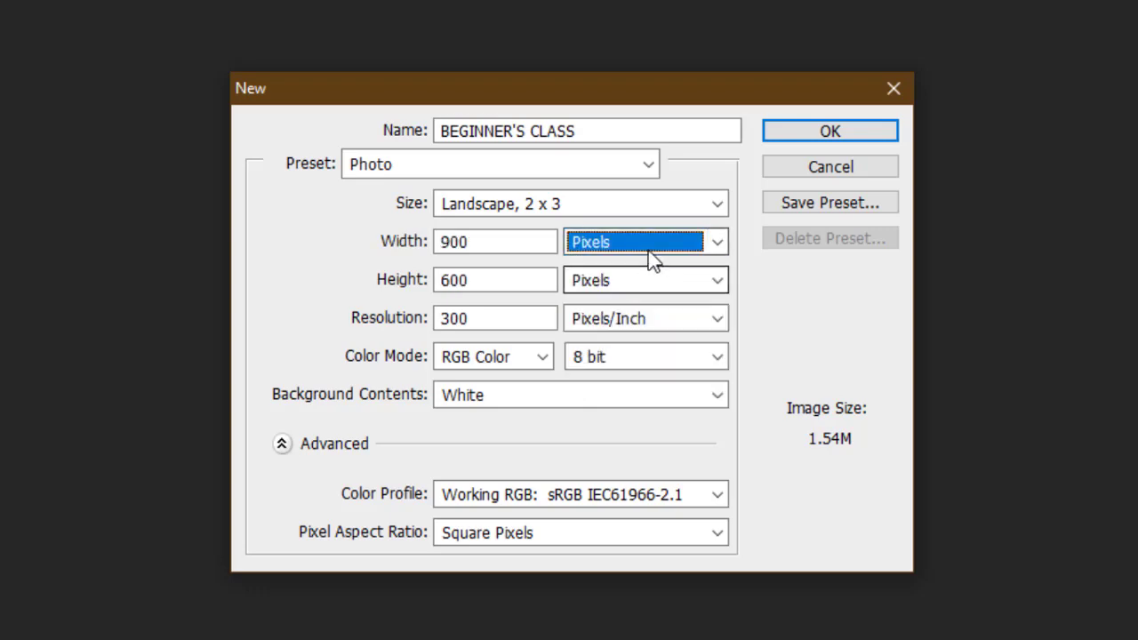
pyautogui.click(648, 250)
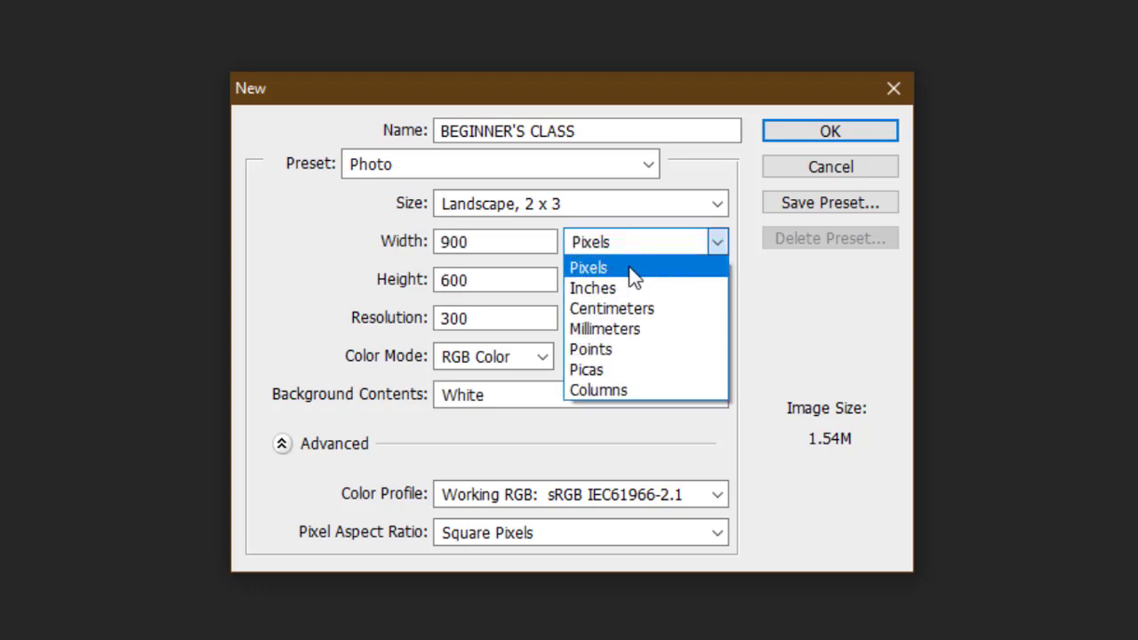
pyautogui.click(612, 289)
pyautogui.click(648, 253)
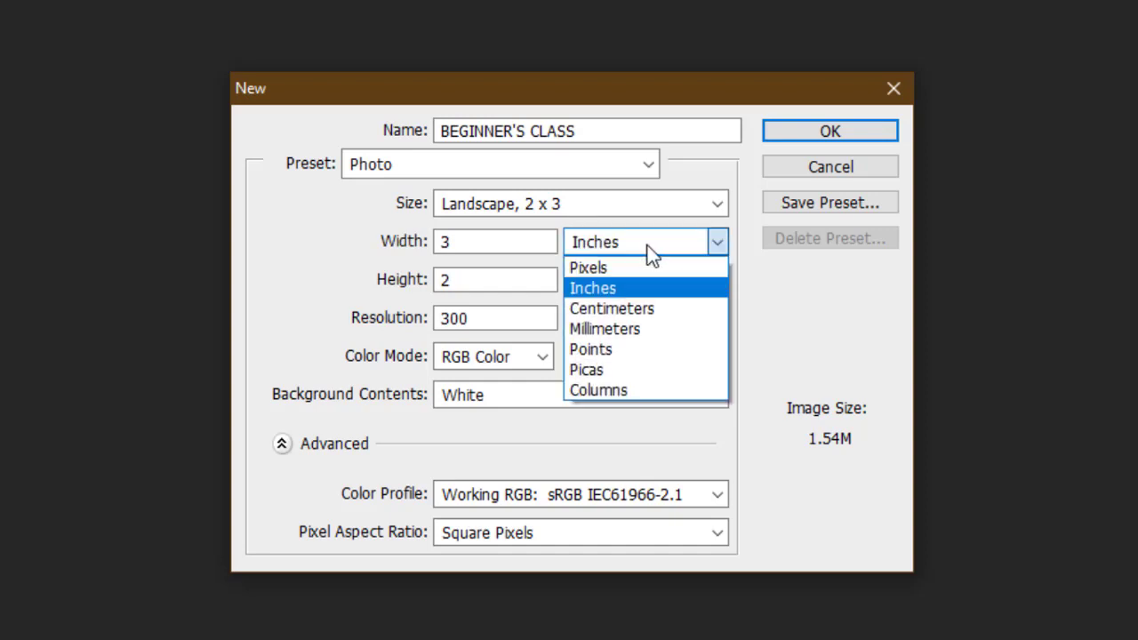
pyautogui.click(651, 255)
pyautogui.click(650, 253)
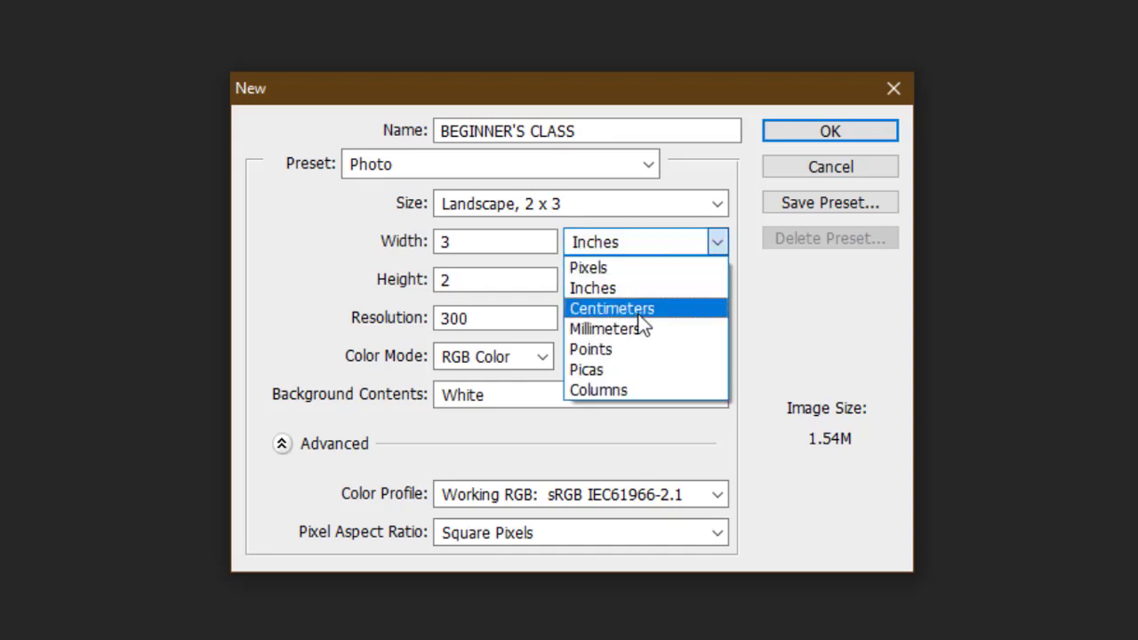
pyautogui.click(640, 311)
pyautogui.click(650, 253)
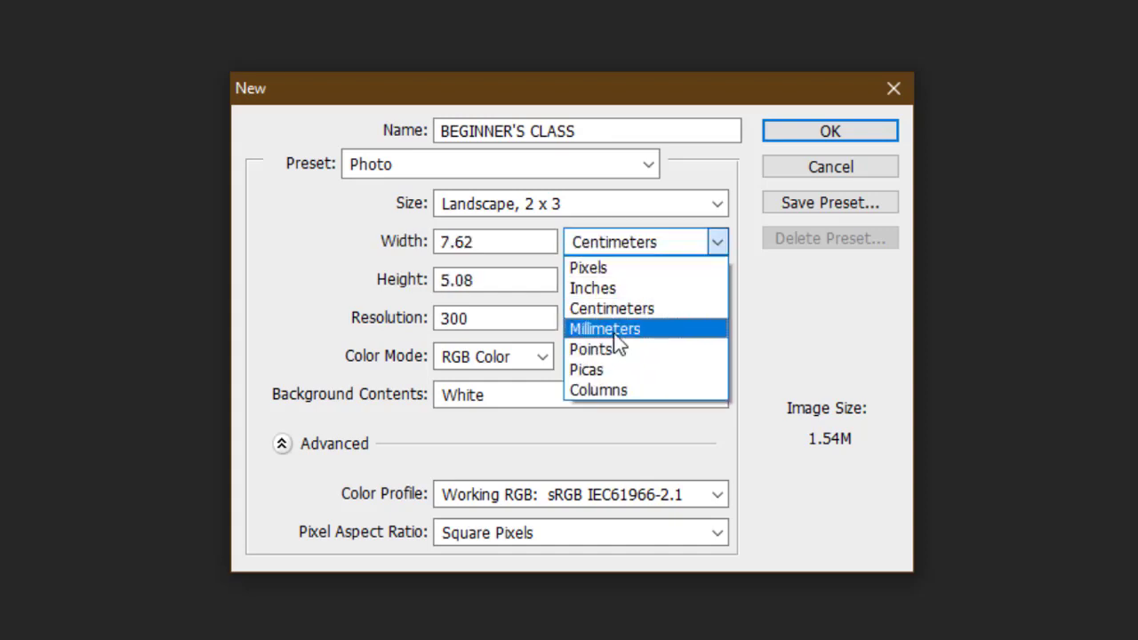
pyautogui.click(616, 336)
# - Switch the width units to Inches and select the width value for replacement
pyautogui.click(635, 252)
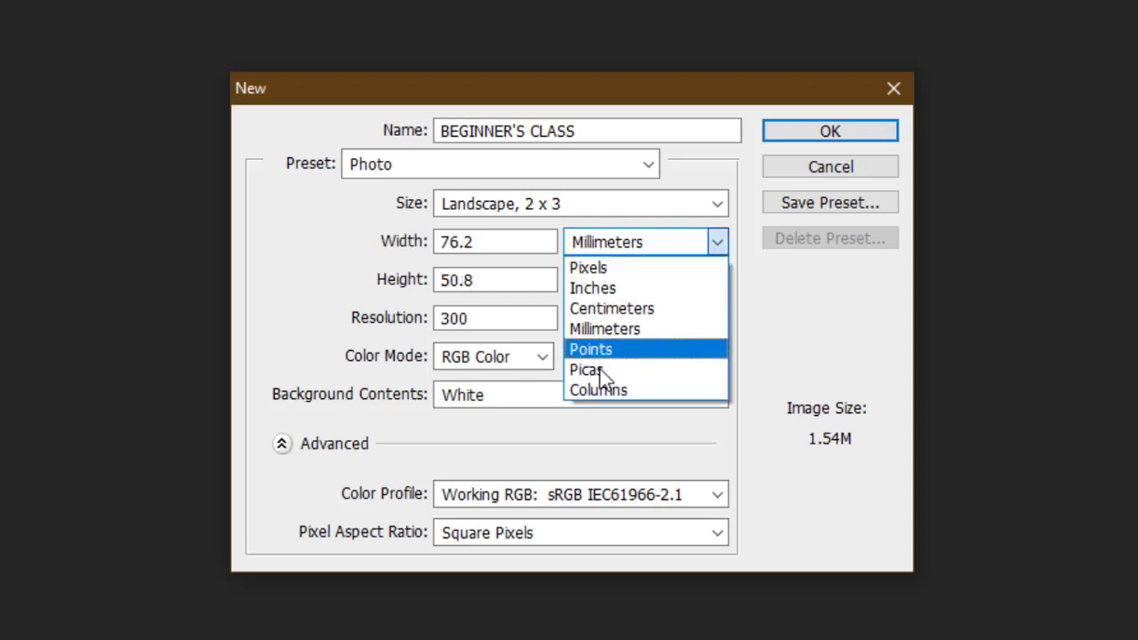
pyautogui.click(750, 290)
pyautogui.click(634, 254)
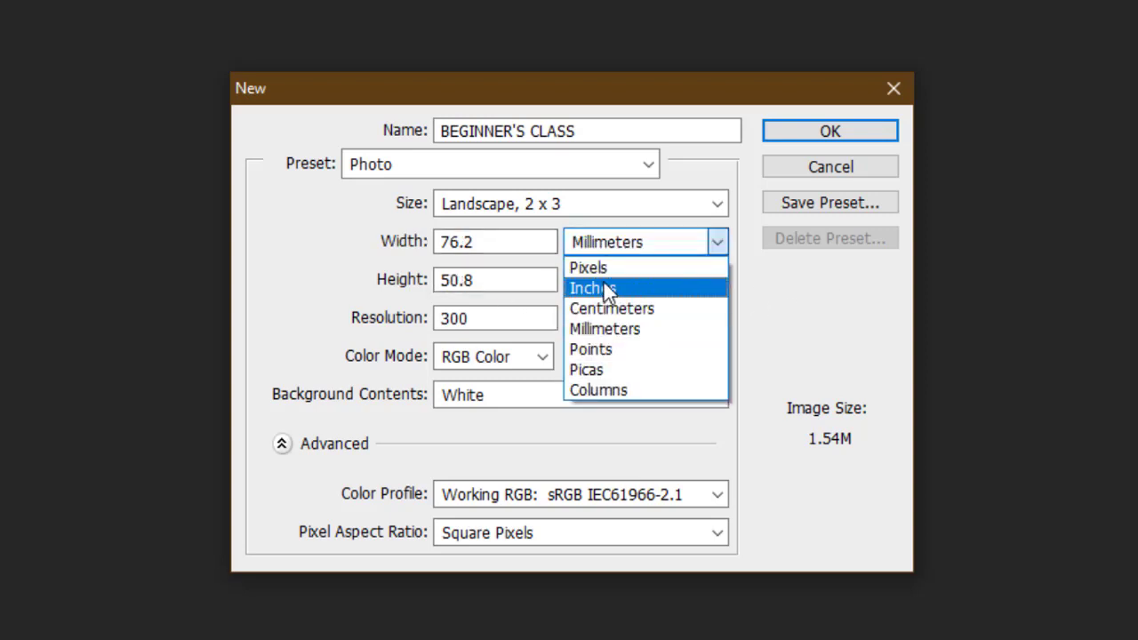
pyautogui.click(605, 289)
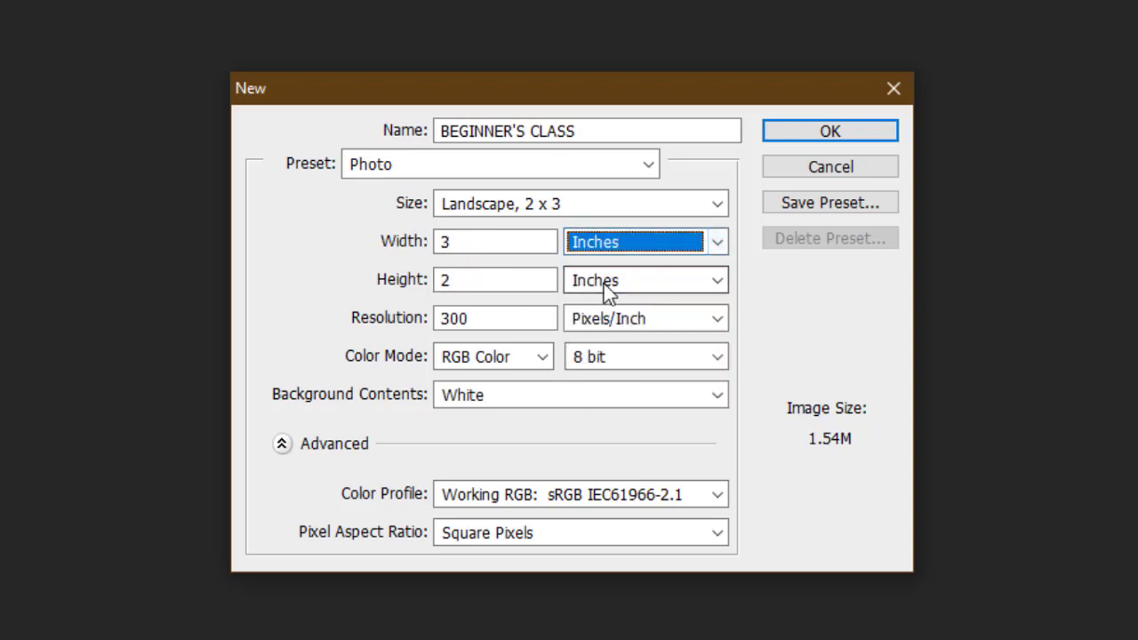
pyautogui.doubleClick(490, 246)
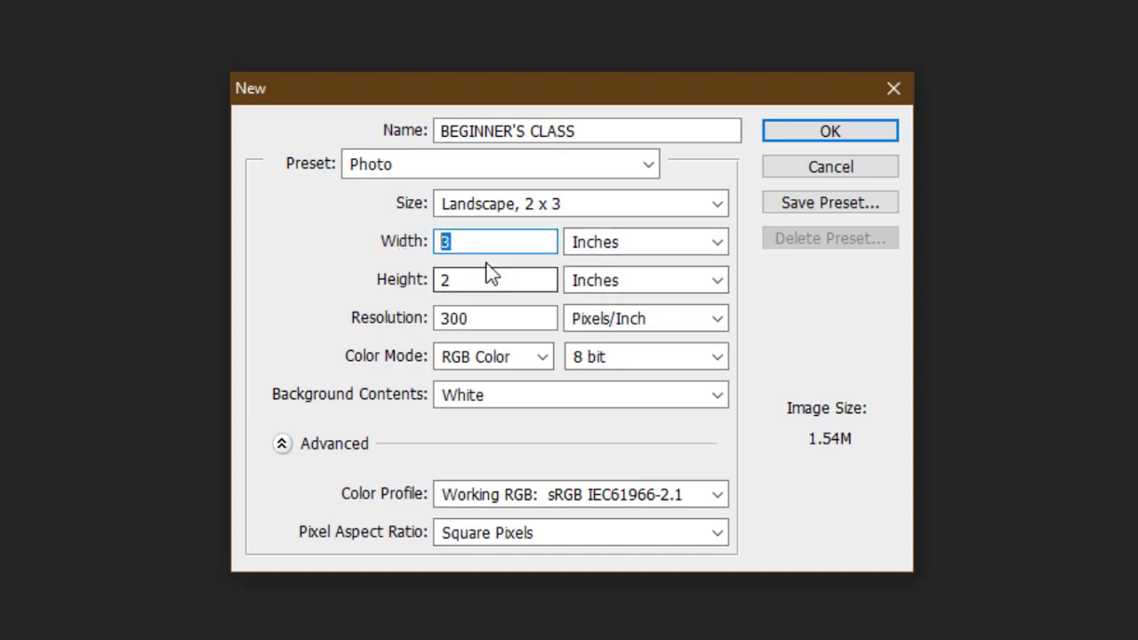
# - Set width and height to 4 inches each and select the Resolution value
pyautogui.write('4')
pyautogui.doubleClick(459, 282)
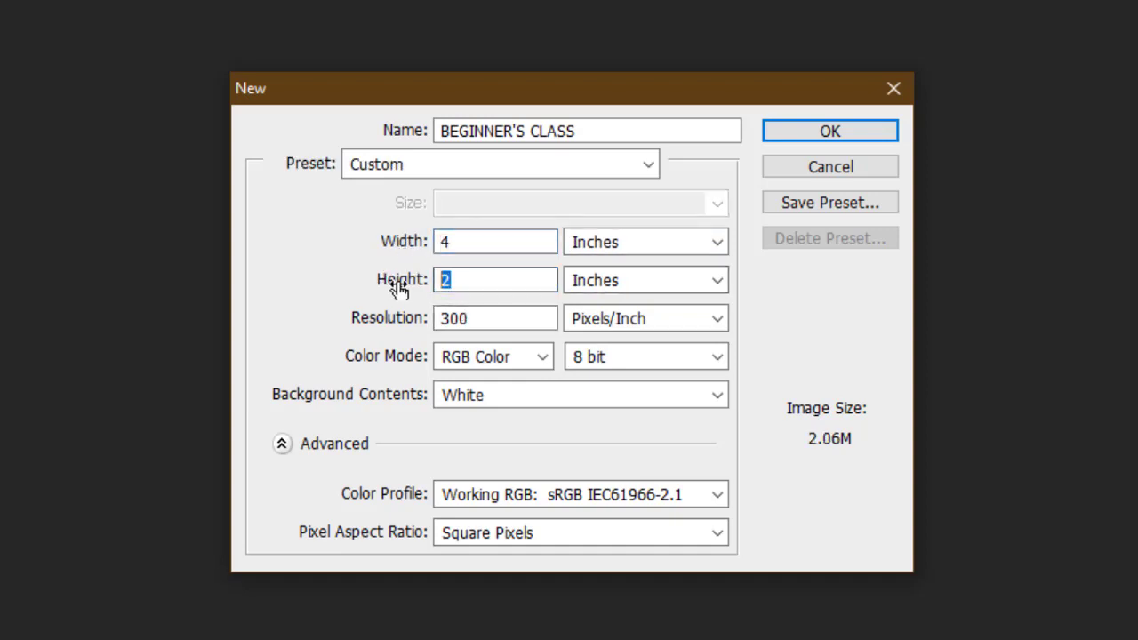
pyautogui.write('4')
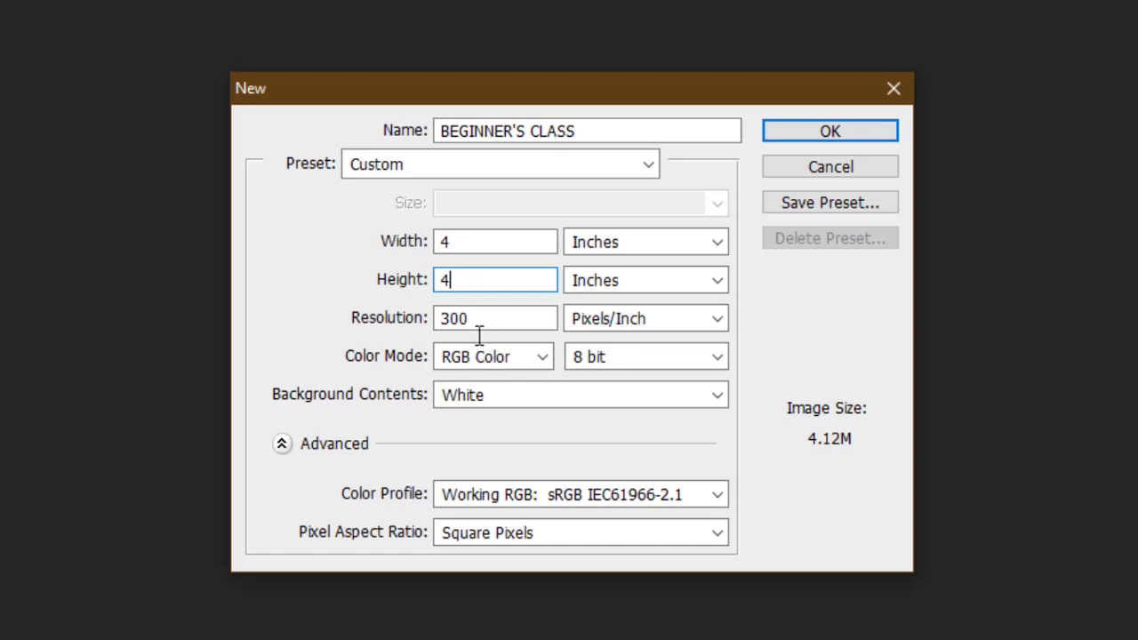
pyautogui.doubleClick(483, 317)
# - Set Color Mode to Grayscale and confirm the New dialog with OK
pyautogui.moveTo(454, 81); pyautogui.dragTo(425, 68)
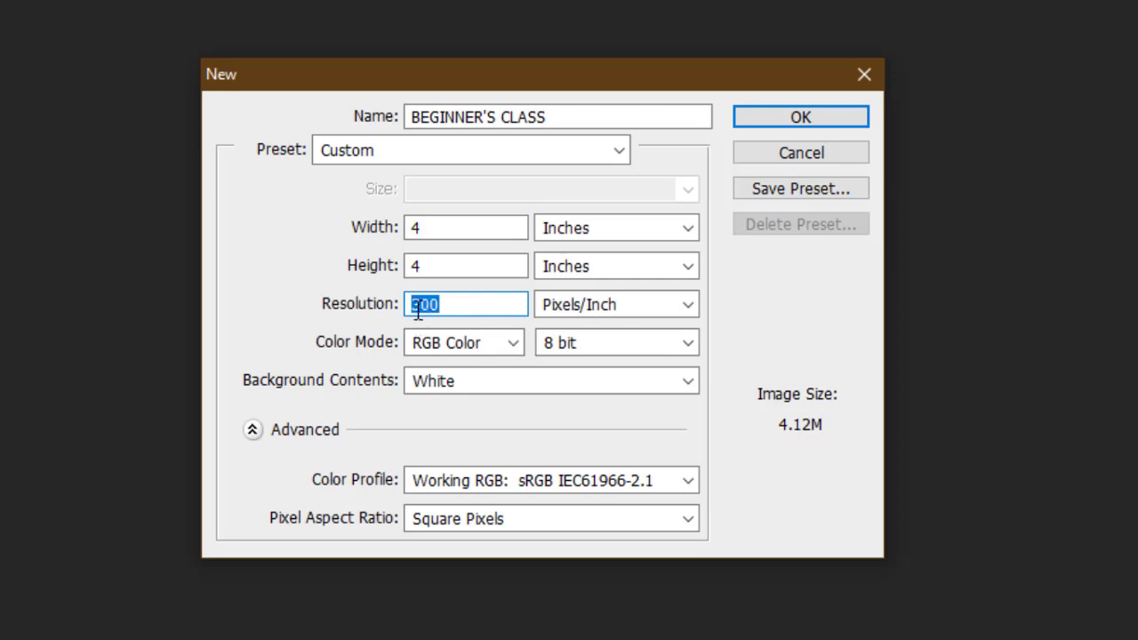
pyautogui.moveTo(414, 79); pyautogui.dragTo(491, 67)
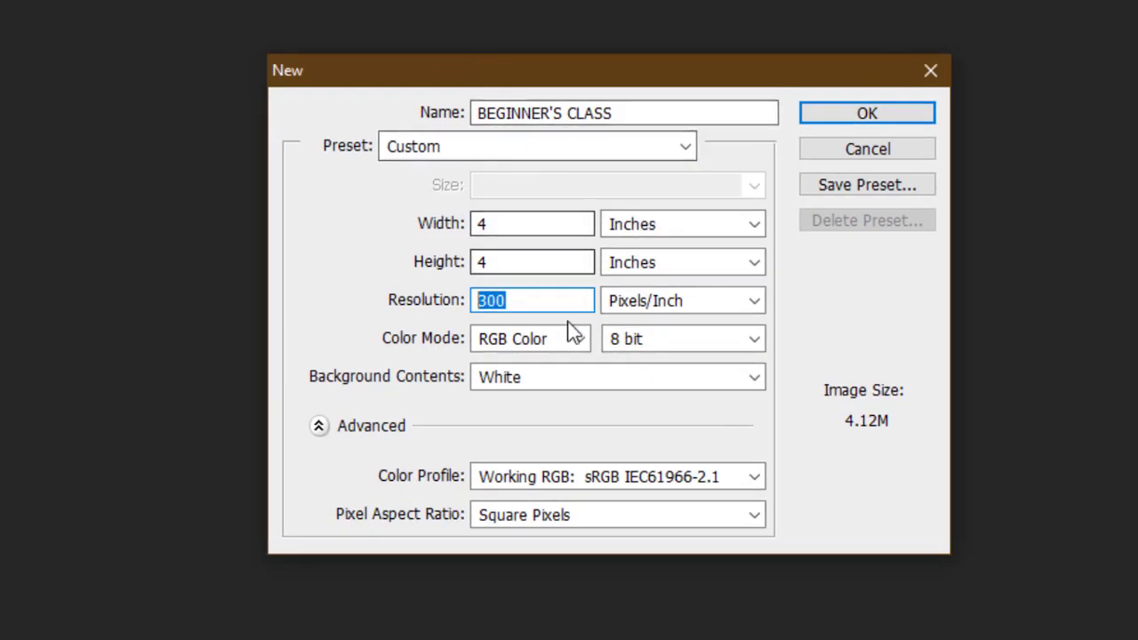
pyautogui.click(558, 338)
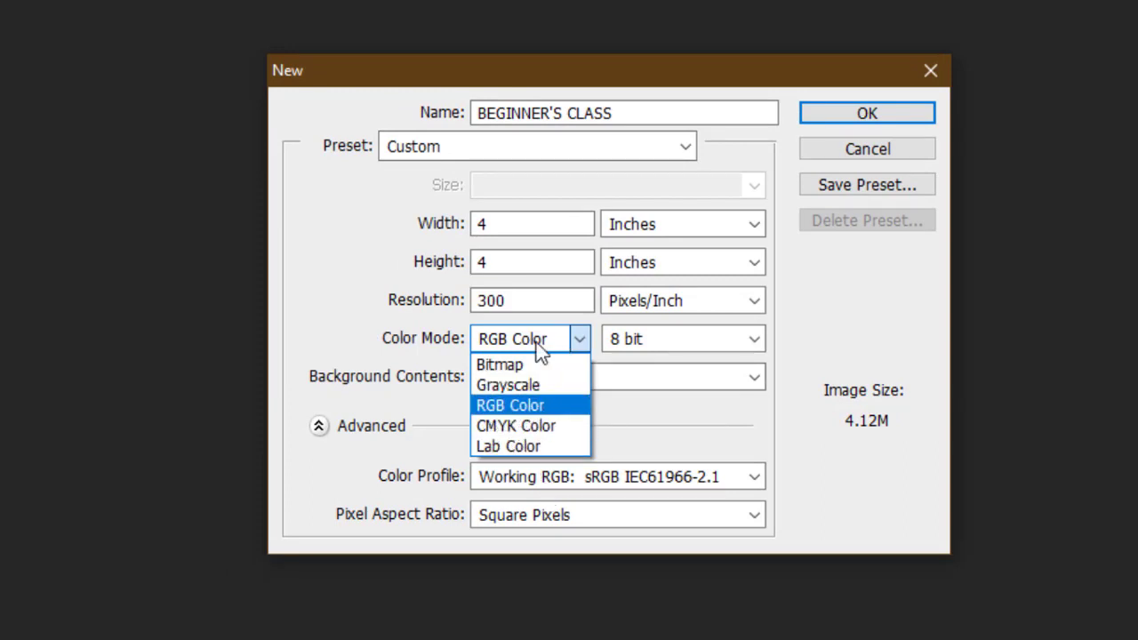
pyautogui.click(509, 387)
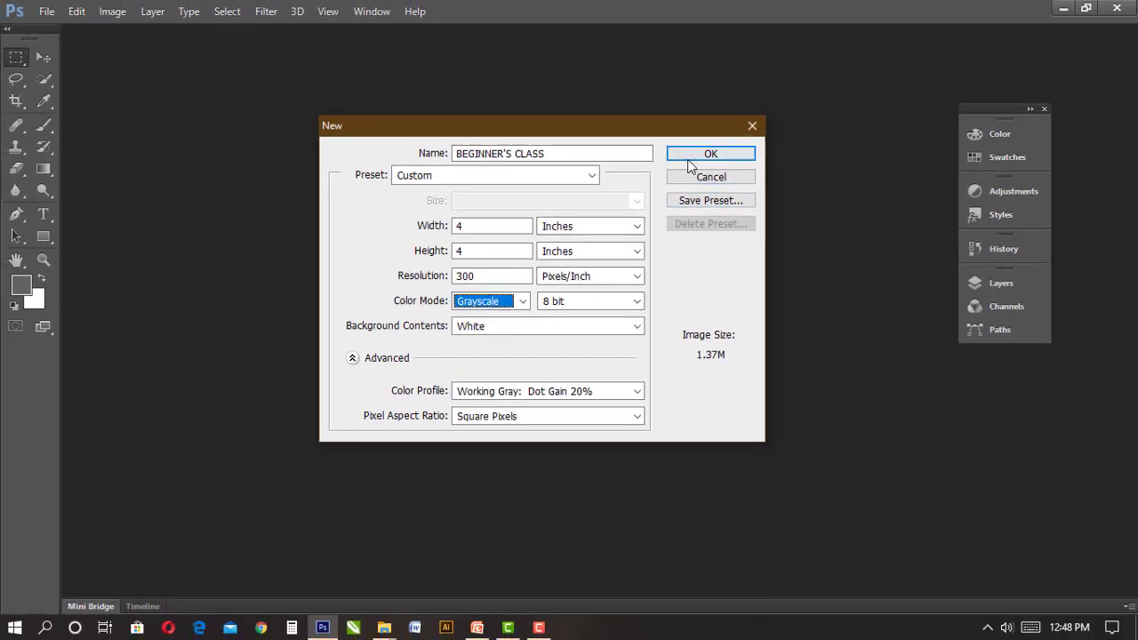
pyautogui.click(767, 138)
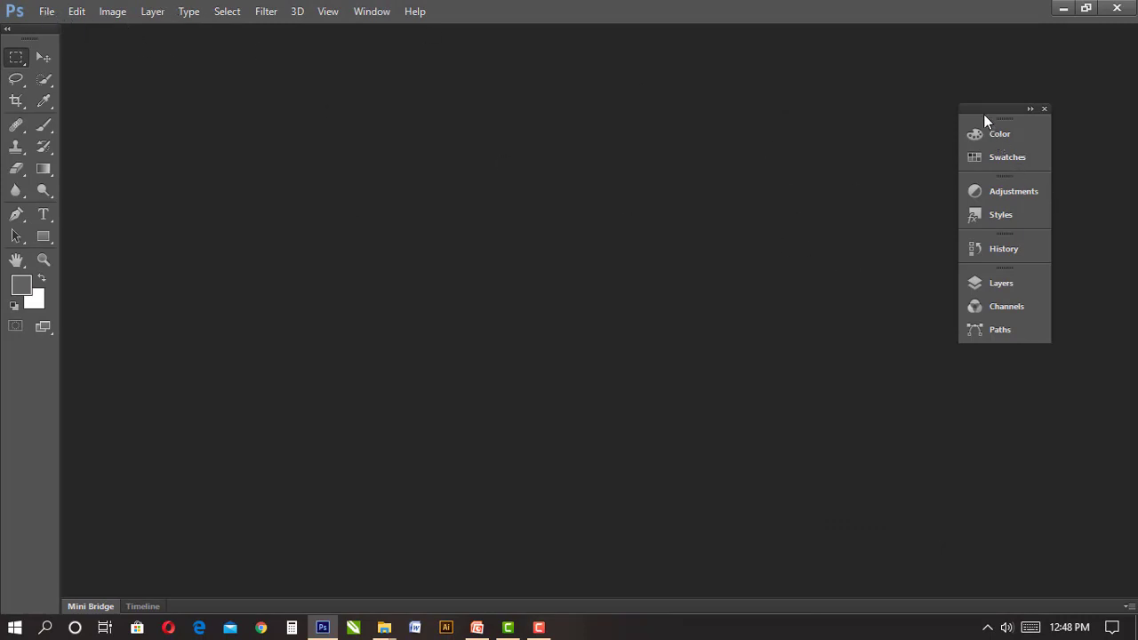
# - Raise the panel group, show the Swatches and try several grey foreground swatches
pyautogui.moveTo(987, 105); pyautogui.dragTo(990, 88)
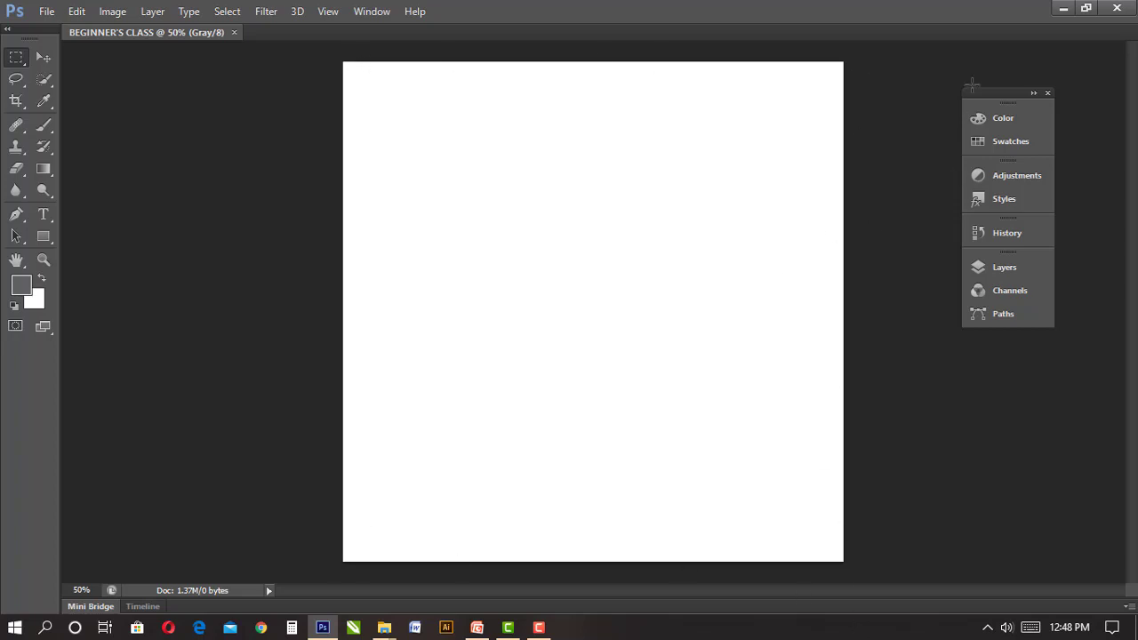
pyautogui.click(999, 117)
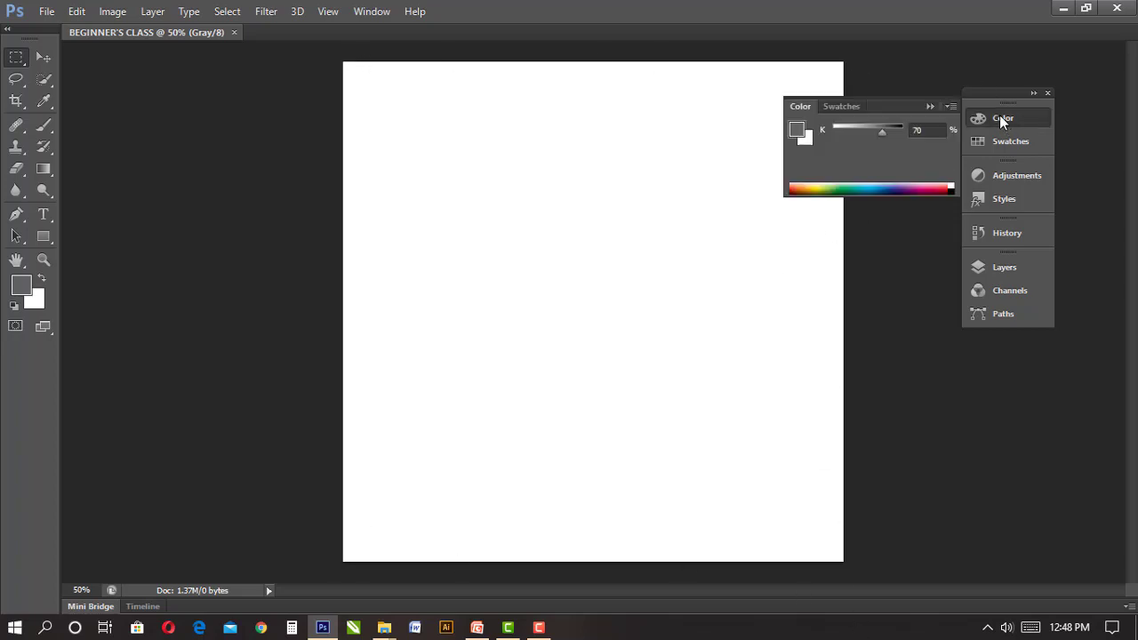
pyautogui.click(836, 106)
pyautogui.click(878, 153)
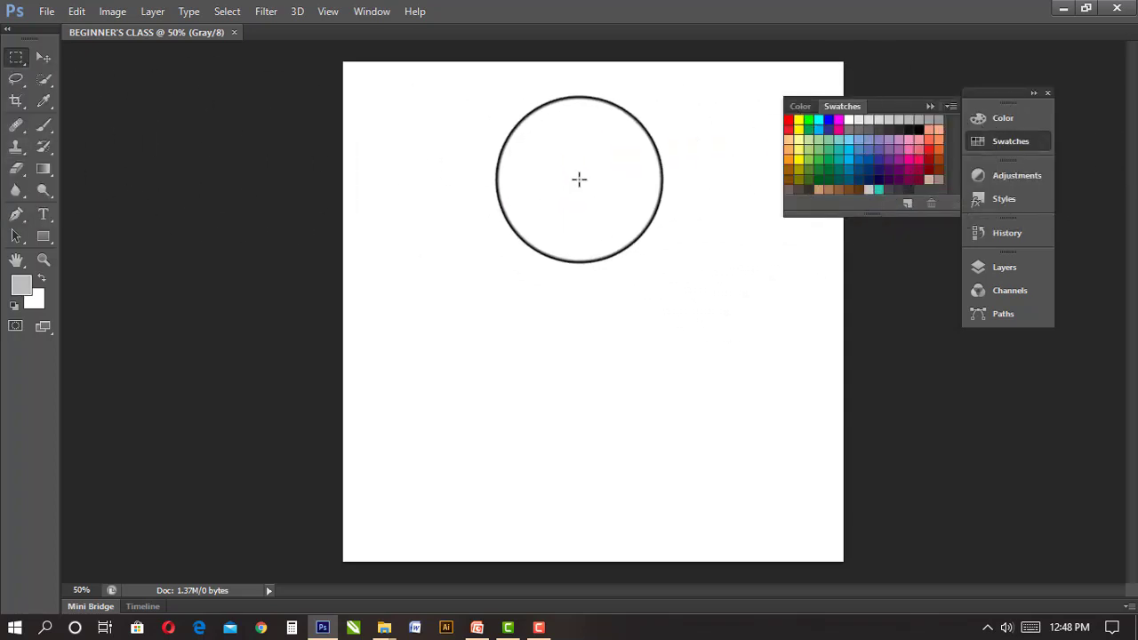
pyautogui.click(842, 139)
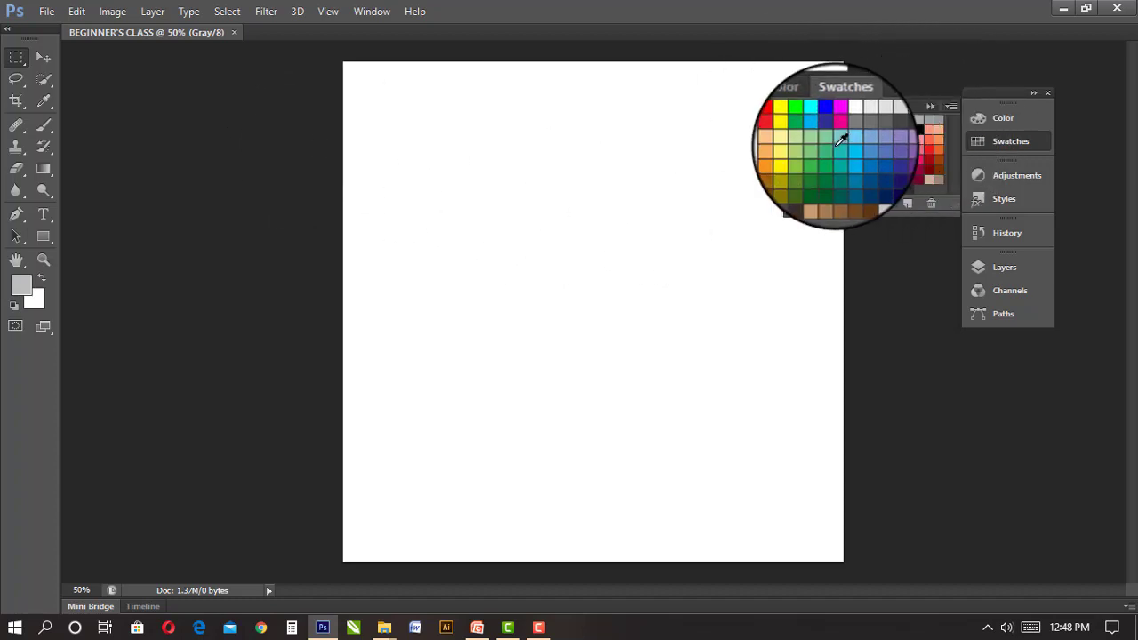
pyautogui.click(840, 141)
pyautogui.click(845, 159)
pyautogui.click(876, 165)
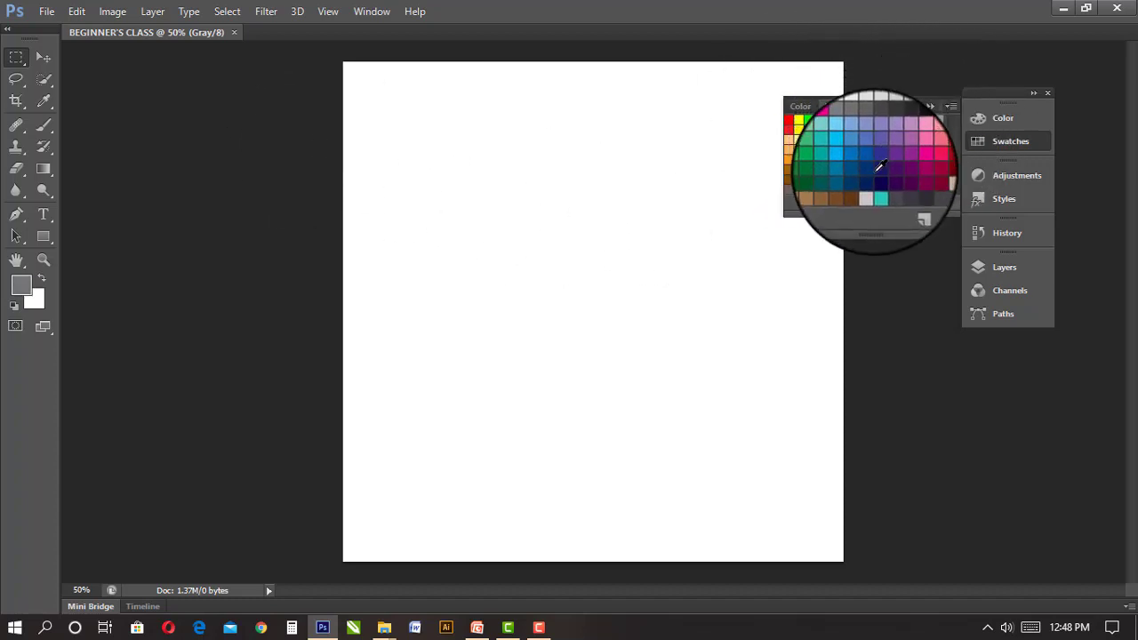
pyautogui.click(871, 163)
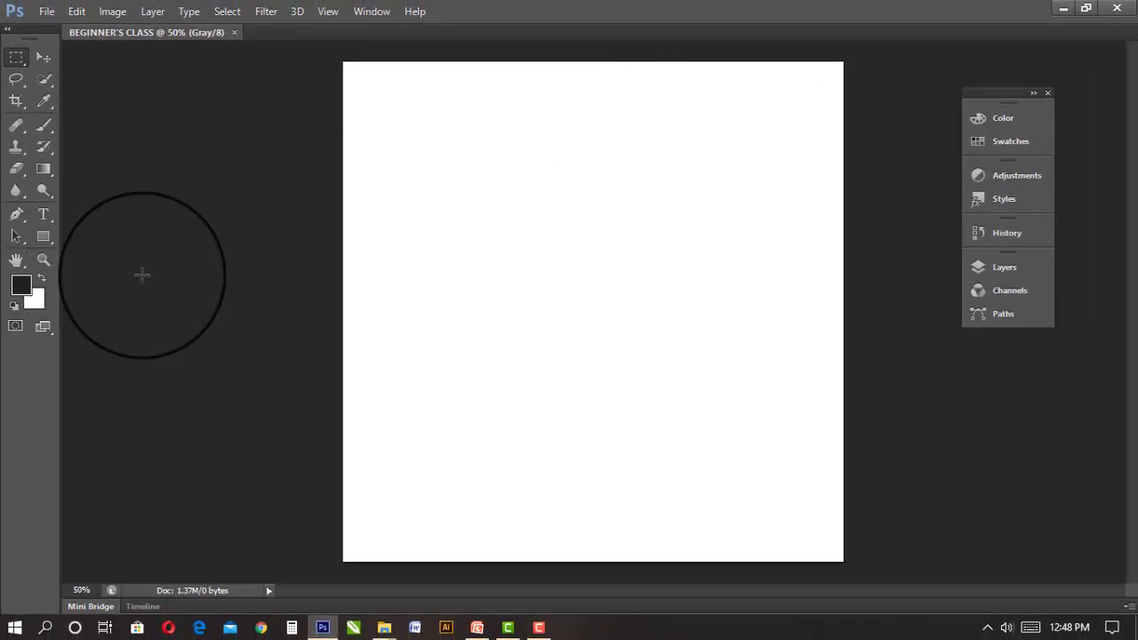
# - Try more grey swatches from near-white to near-black, settling on a medium grey foreground
pyautogui.click(1015, 116)
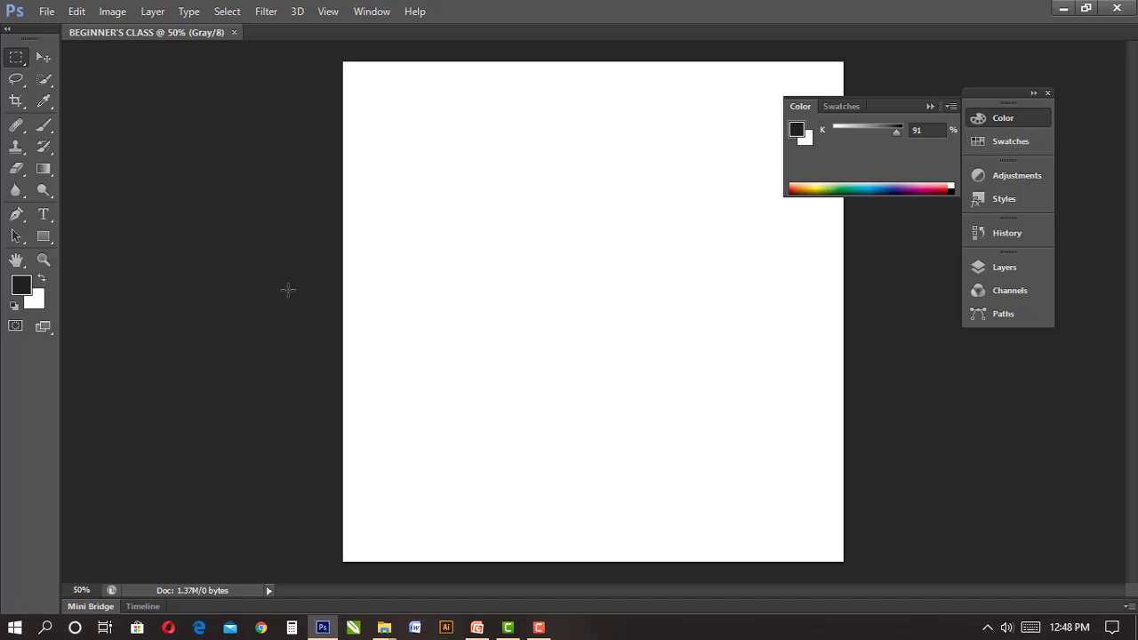
pyautogui.click(1016, 125)
pyautogui.click(996, 141)
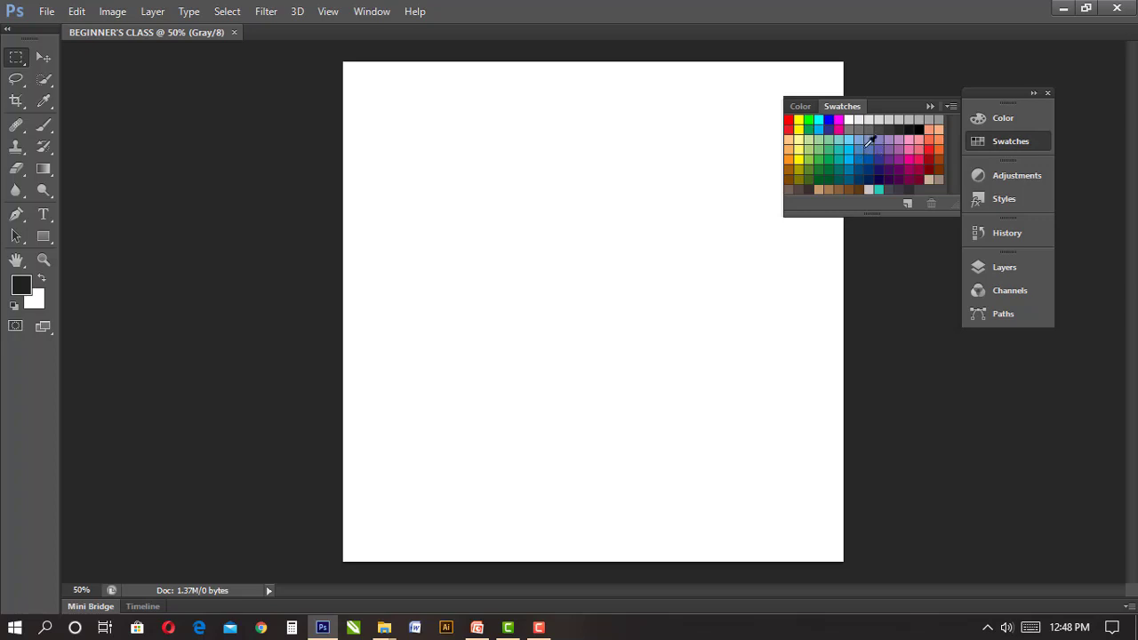
pyautogui.click(901, 158)
pyautogui.click(799, 118)
pyautogui.click(877, 159)
pyautogui.click(909, 144)
pyautogui.click(902, 149)
pyautogui.click(913, 152)
pyautogui.click(910, 151)
pyautogui.click(898, 167)
pyautogui.click(76, 10)
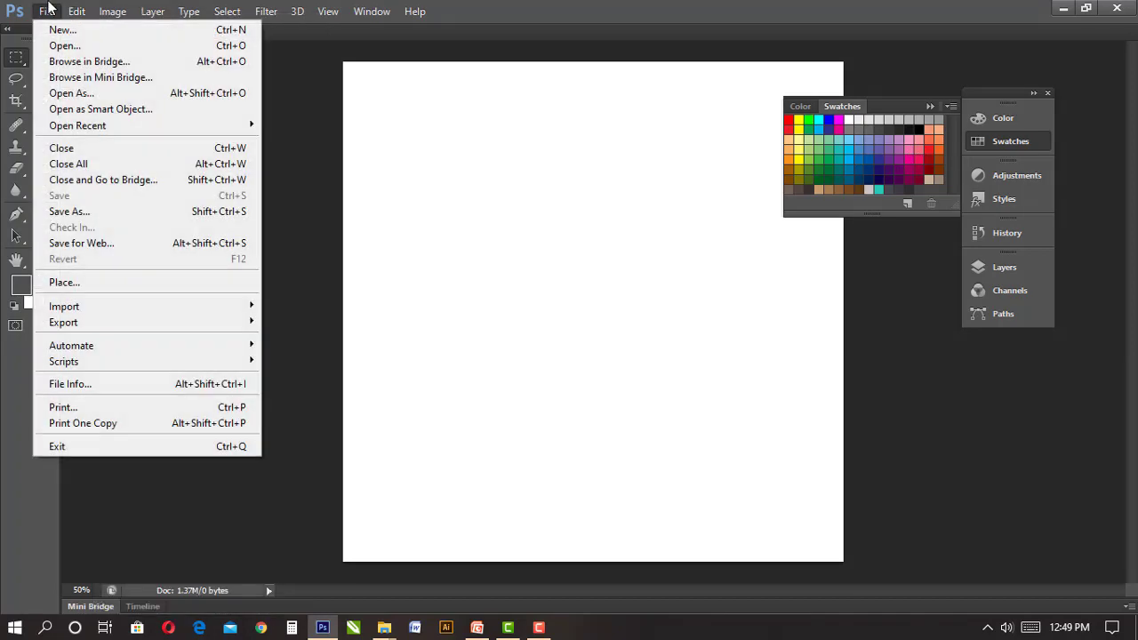
# - Convert the BEGINNER'S CLASS document to RGB Color through Image > Mode
pyautogui.click(372, 11)
pyautogui.click(509, 7)
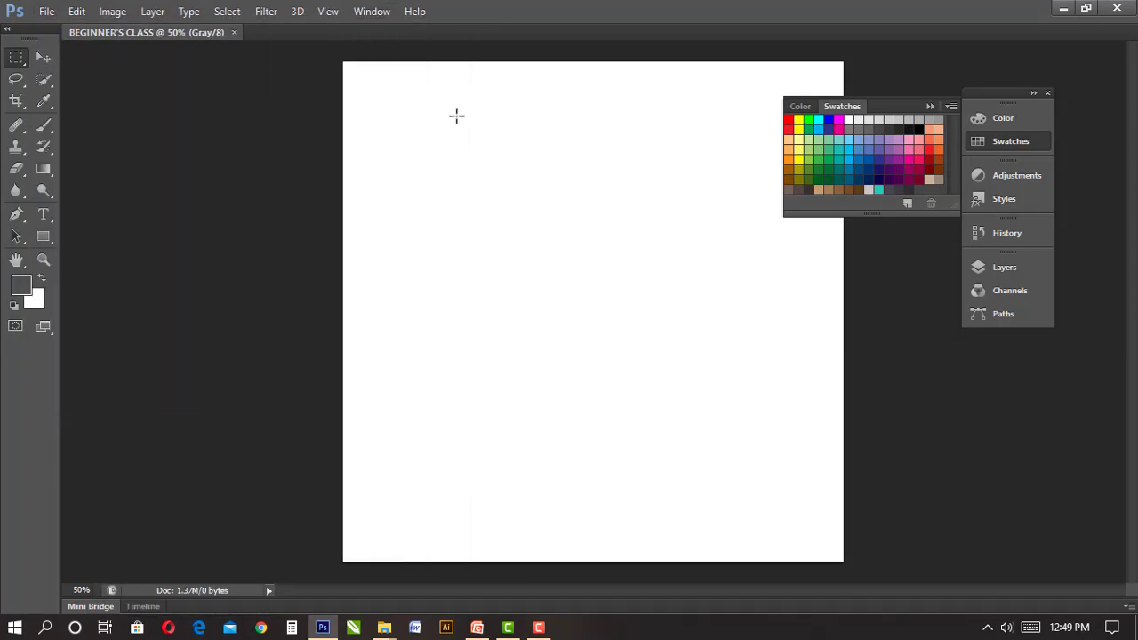
pyautogui.click(79, 14)
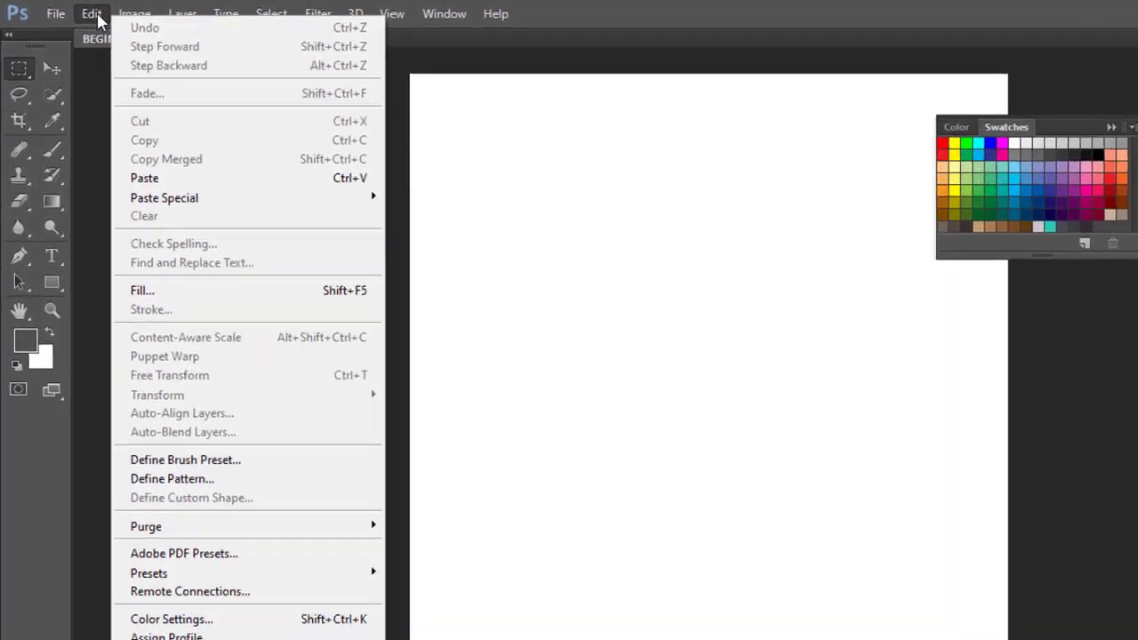
pyautogui.click(79, 13)
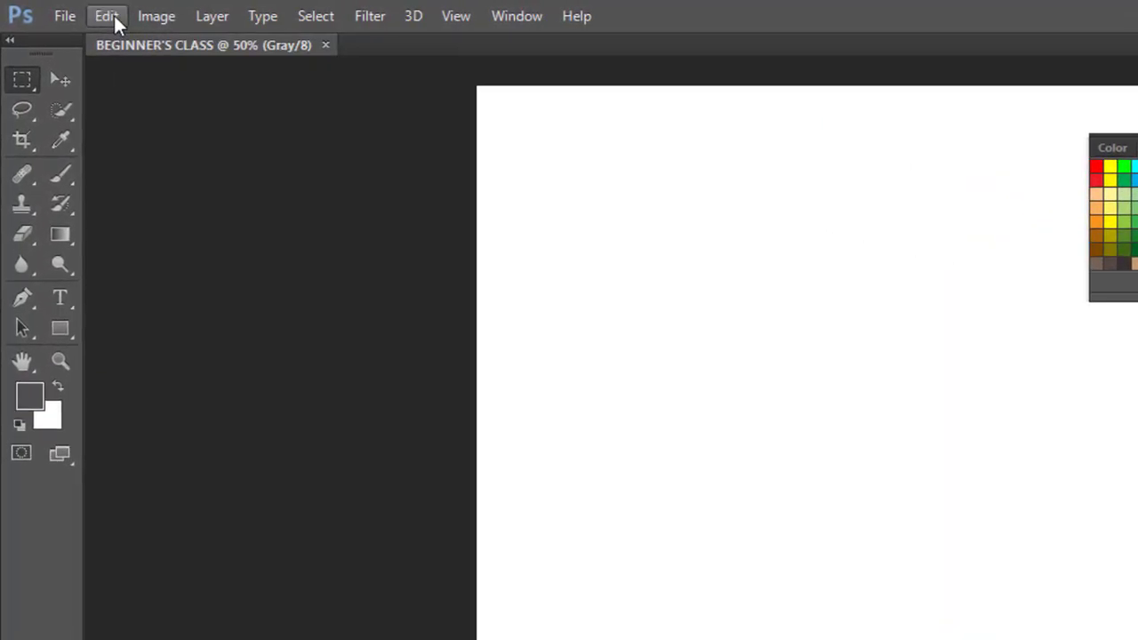
pyautogui.click(112, 11)
pyautogui.moveTo(212, 46)
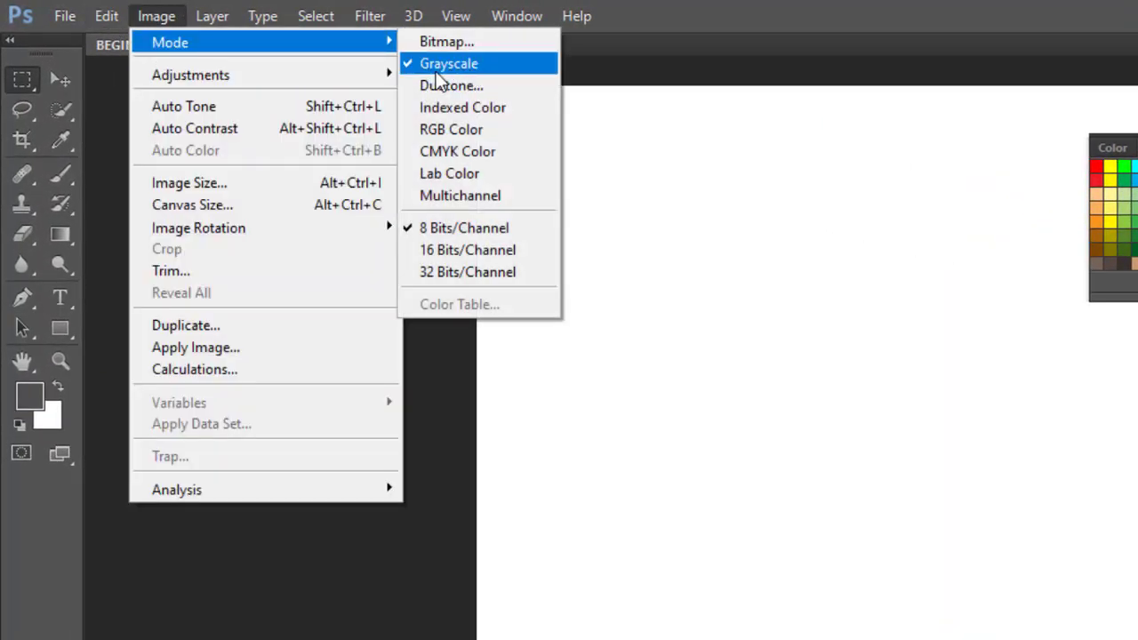
pyautogui.click(454, 131)
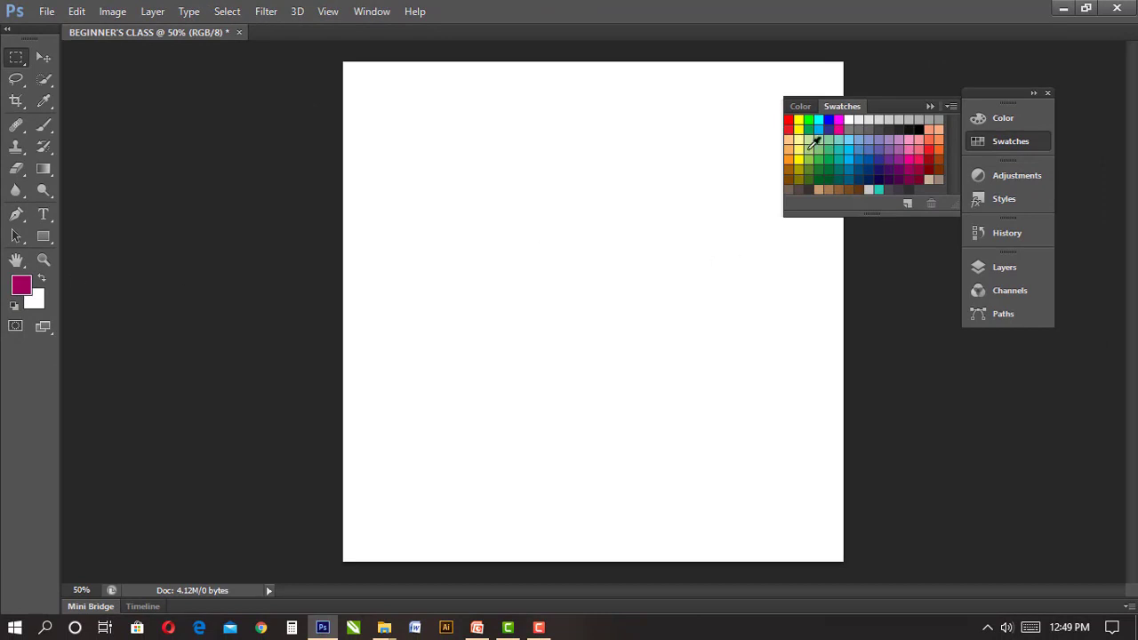
# - Sample pink, red, purple, blue and green swatches, end on dark grey, and start a new document
pyautogui.click(908, 149)
pyautogui.click(915, 169)
pyautogui.click(878, 147)
pyautogui.click(849, 150)
pyautogui.click(884, 144)
pyautogui.click(859, 135)
pyautogui.click(819, 161)
pyautogui.click(856, 170)
pyautogui.click(901, 149)
pyautogui.click(888, 126)
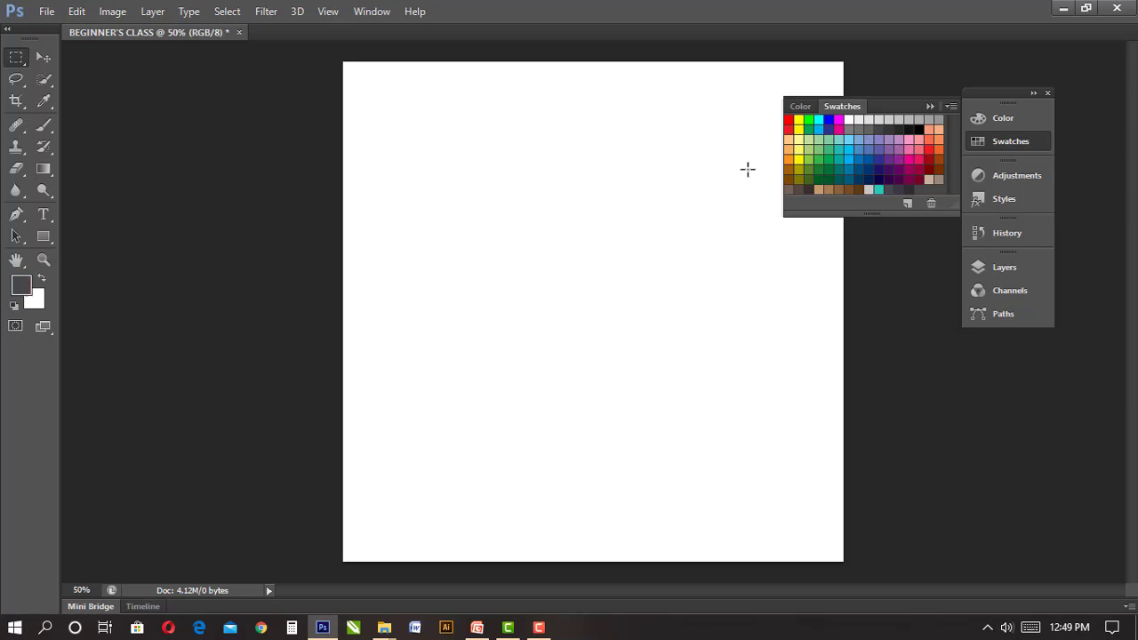
pyautogui.click(45, 12)
pyautogui.click(58, 34)
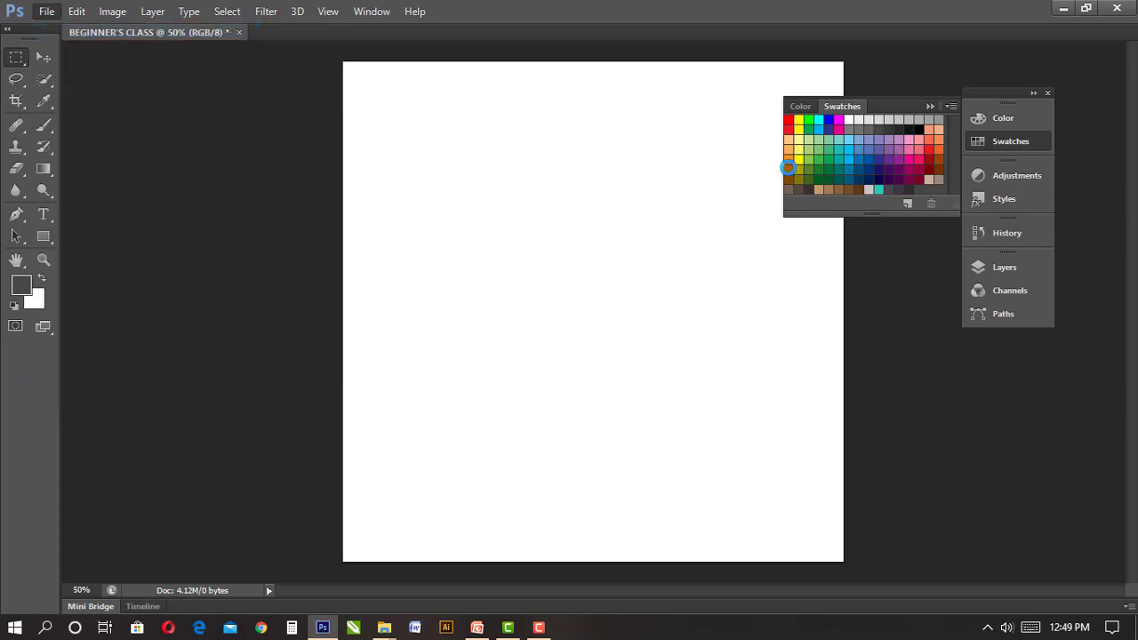
# - Set the new document to 4 × 4 inches at 300 ppi in RGB Color
pyautogui.moveTo(594, 138); pyautogui.dragTo(479, 85)
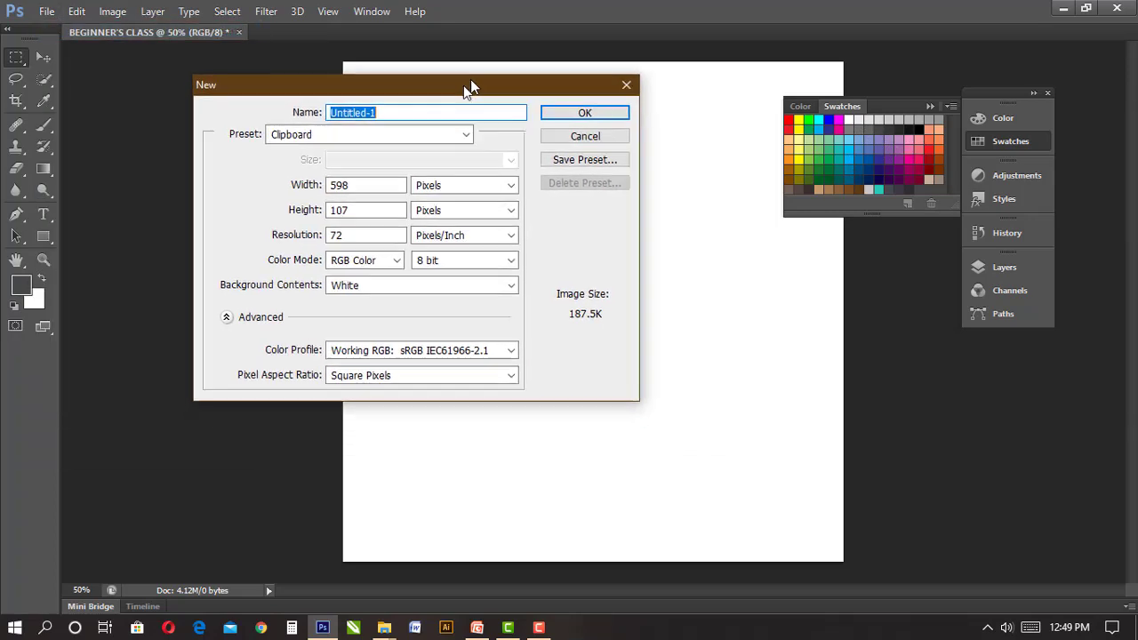
pyautogui.click(453, 175)
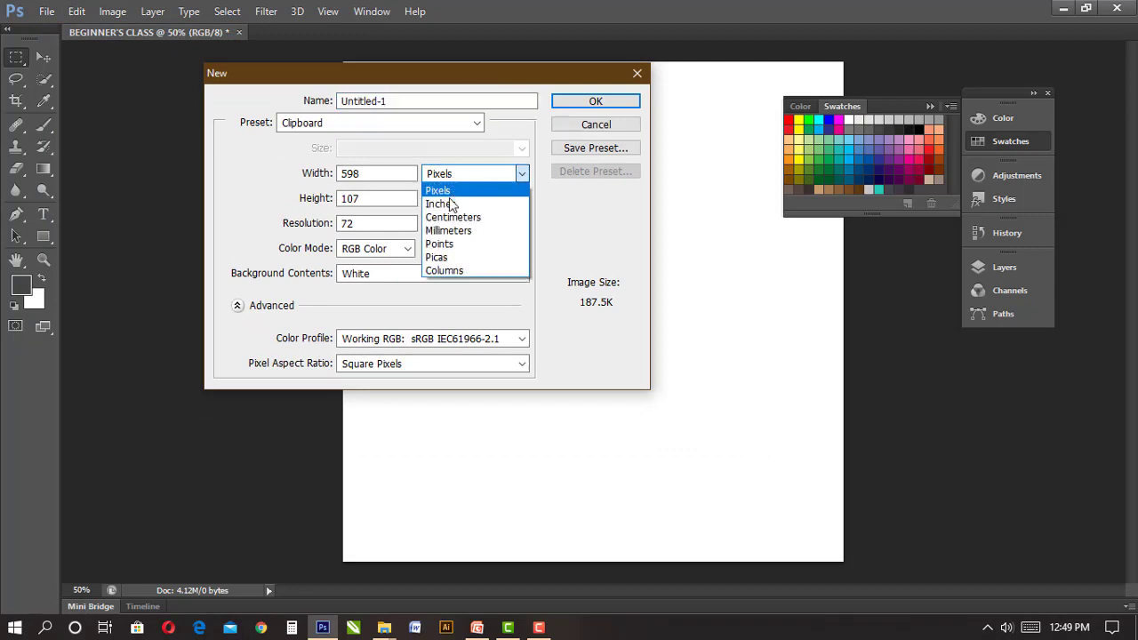
pyautogui.click(449, 204)
pyautogui.click(311, 176)
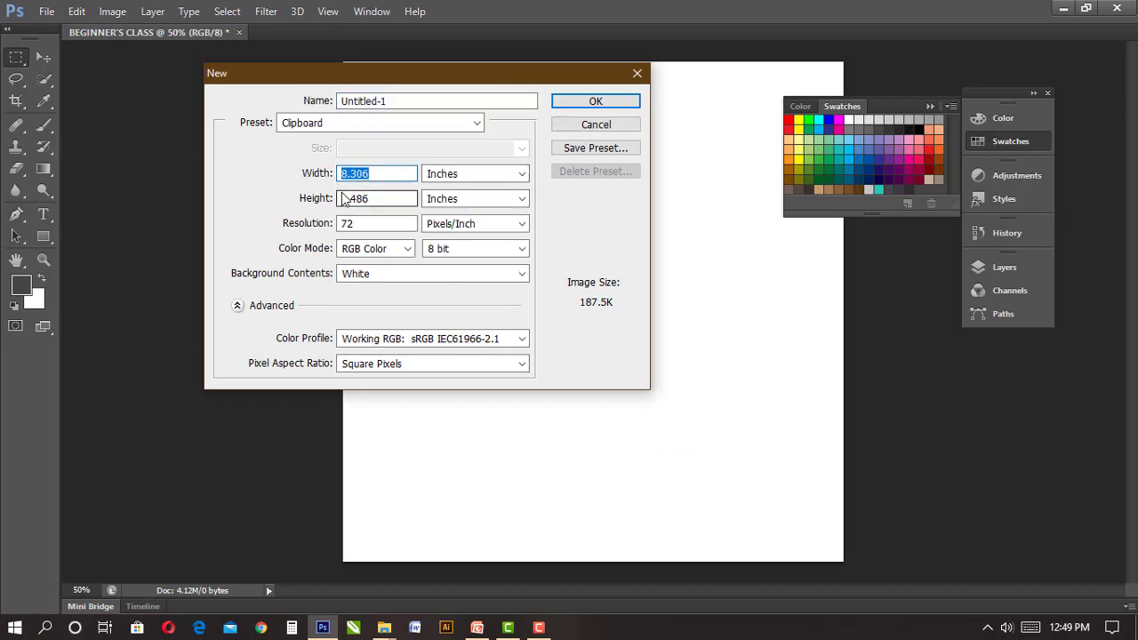
pyautogui.write('4')
pyautogui.click(316, 199)
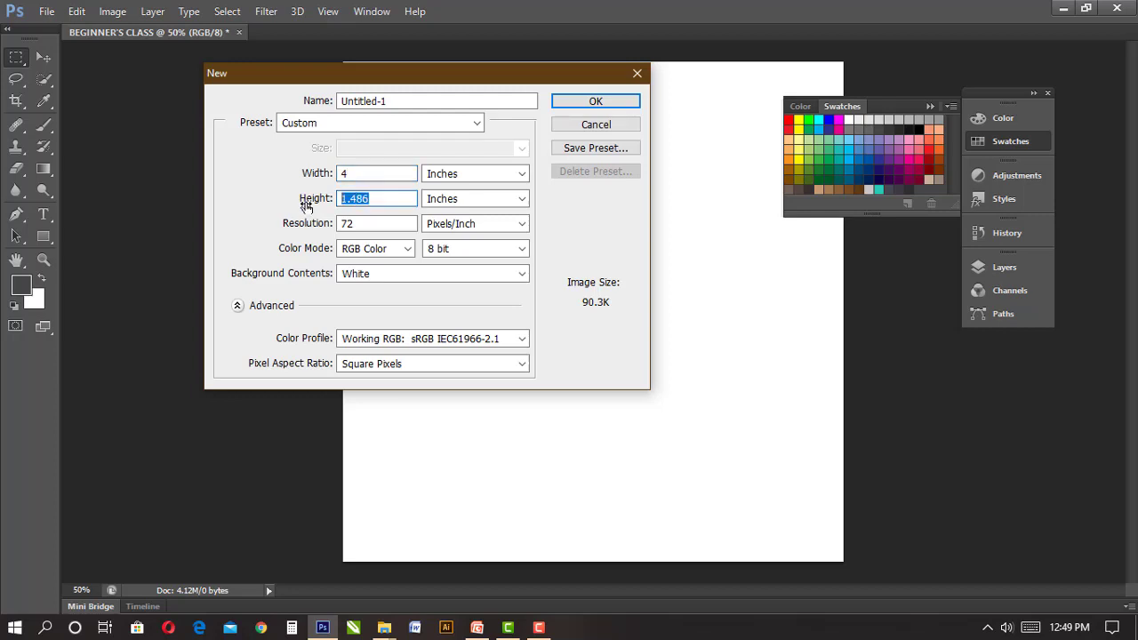
pyautogui.write('4300')
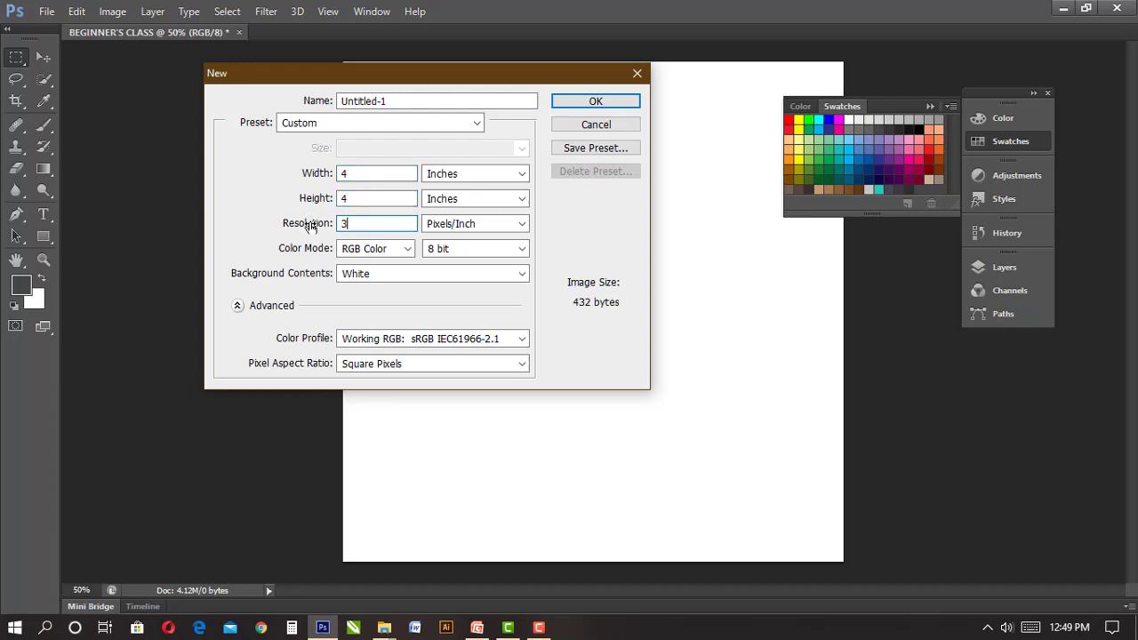
pyautogui.click(378, 248)
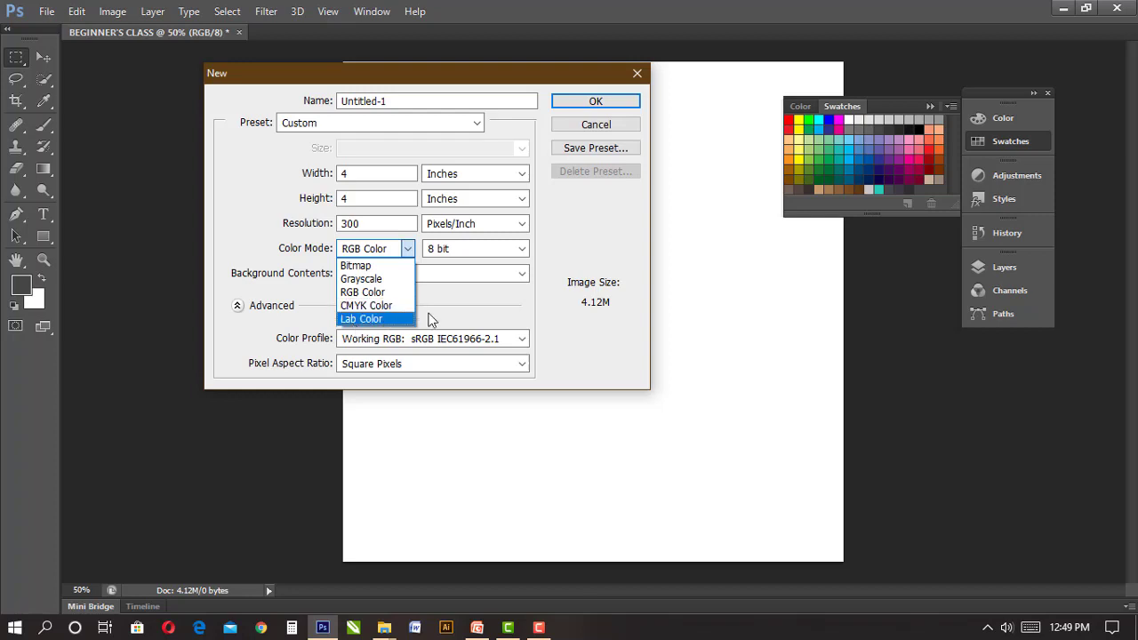
pyautogui.click(518, 323)
pyautogui.press('Tab')
pyautogui.press('Tab')
pyautogui.press('Tab')
pyautogui.press('Tab')
pyautogui.press('Tab')
pyautogui.press('Tab')
pyautogui.press('Tab')
pyautogui.press('Tab')
pyautogui.press('Tab')
pyautogui.press('Tab')
pyautogui.press('Tab')
pyautogui.press('Tab')
pyautogui.press('Tab')
pyautogui.press('Tab')
pyautogui.press('Tab')
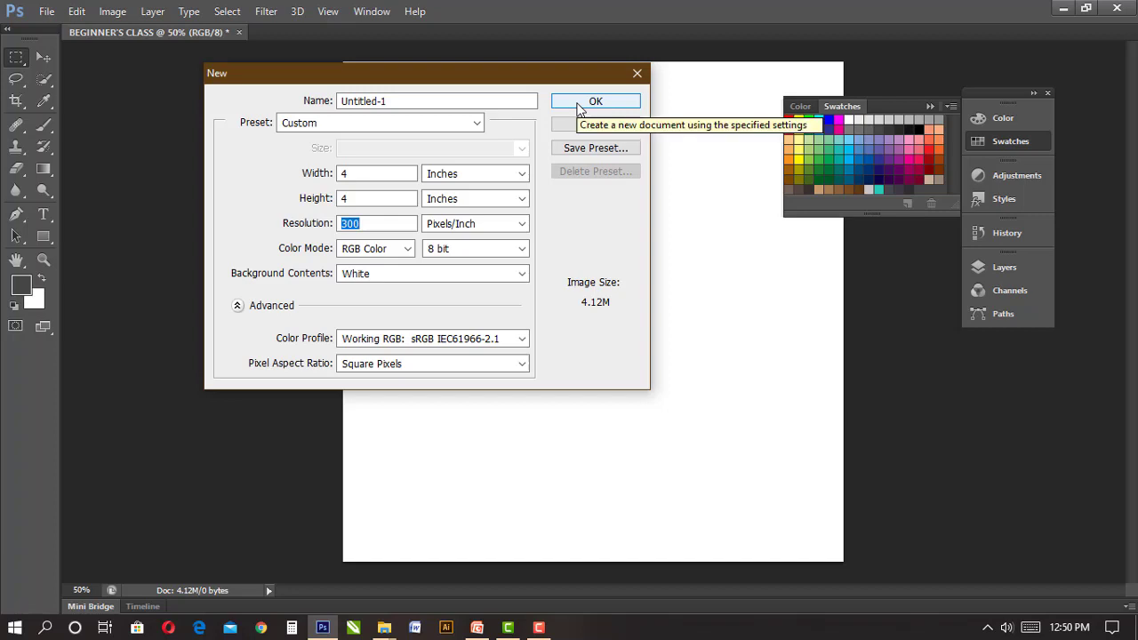
# - Name the document CLASS 2 and create it
pyautogui.click(419, 104)
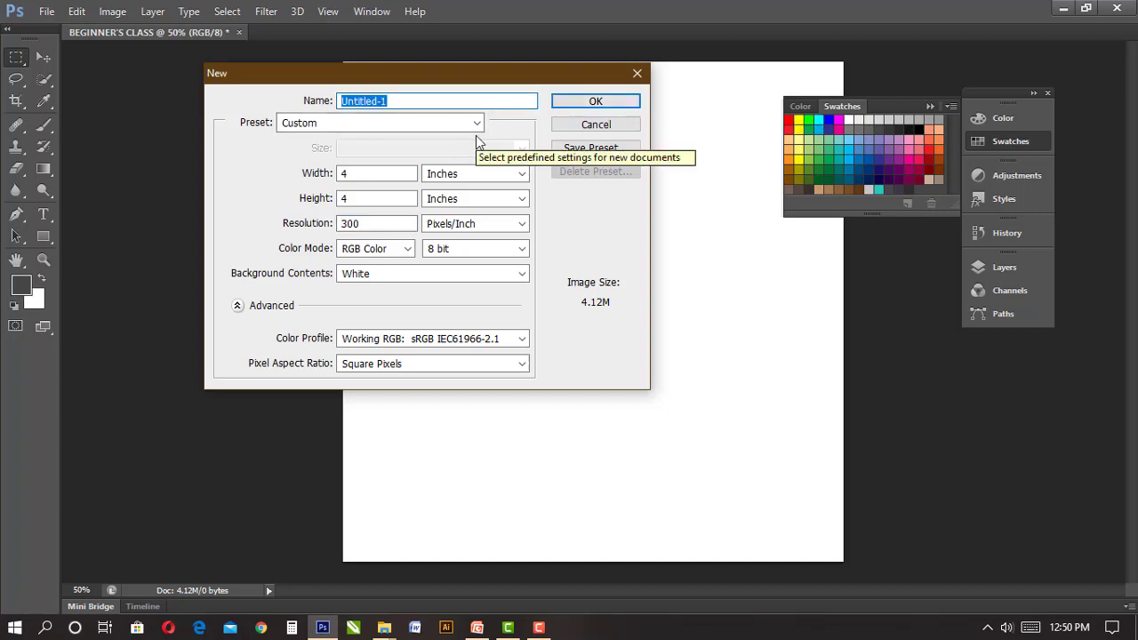
pyautogui.write('B')
pyautogui.press('BackSpace')
pyautogui.write('CLASS ')
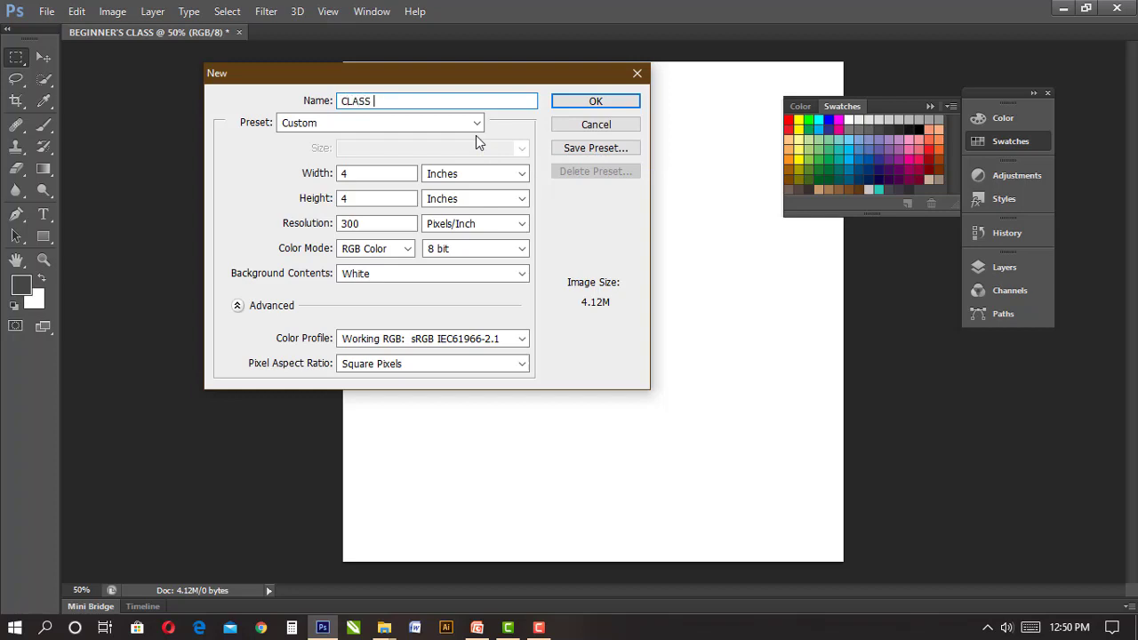
pyautogui.write('2')
pyautogui.press('Return')
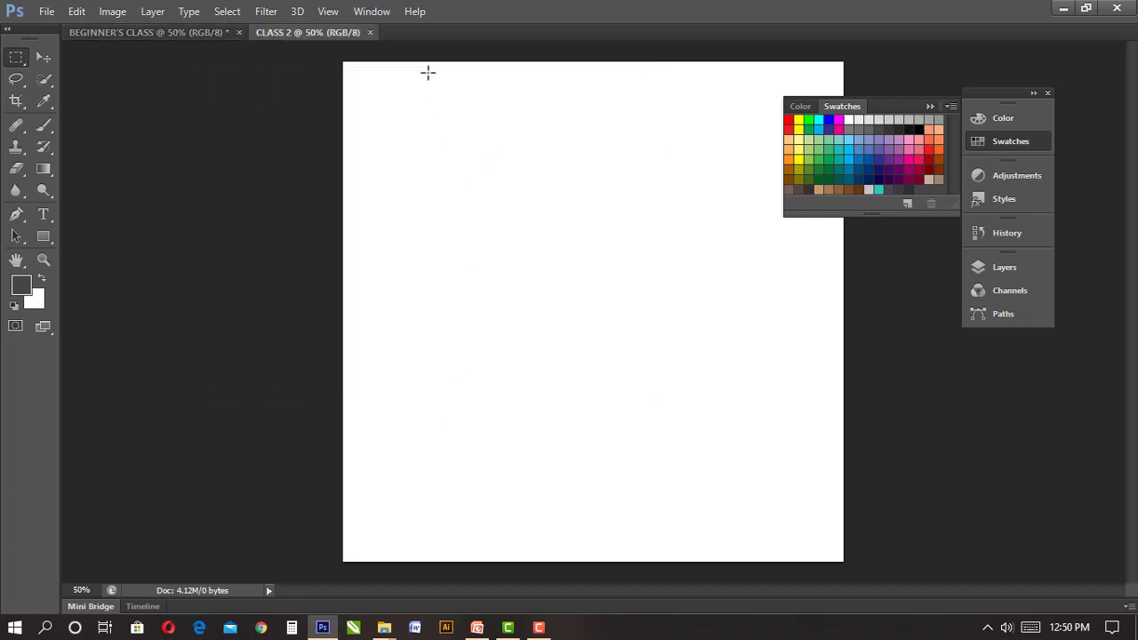
# - Collapse the Swatches panel to its icon and float the Tools panel off the left dock
pyautogui.click(589, 118)
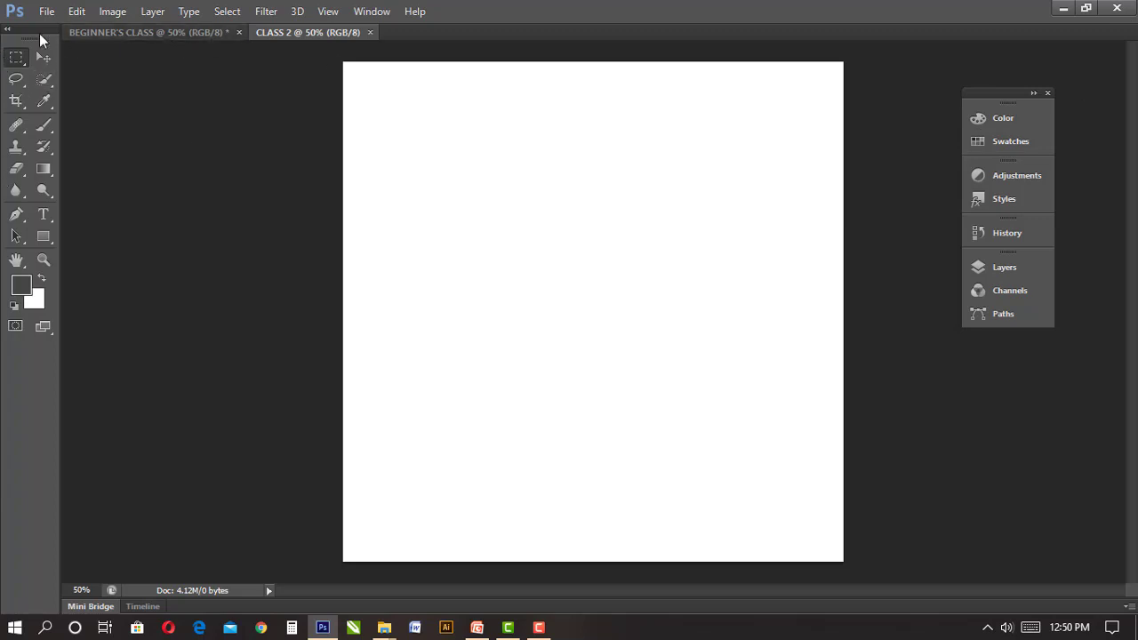
pyautogui.moveTo(24, 47); pyautogui.dragTo(132, 122)
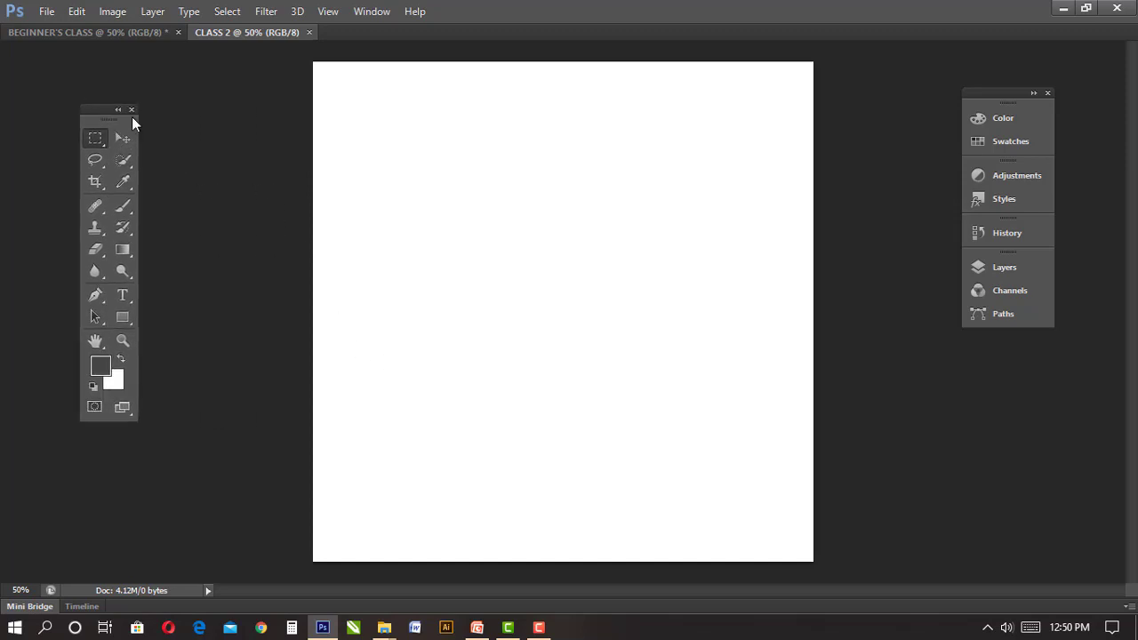
pyautogui.click(48, 13)
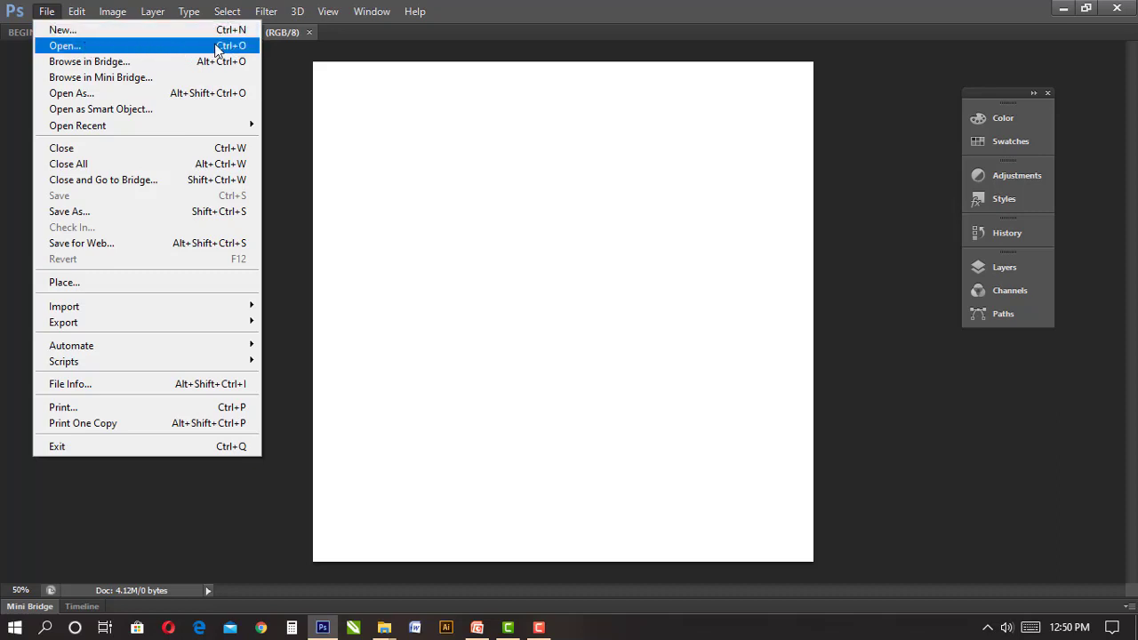
# - Open WHEELS 2 REBROADCAST.jpg with Ctrl+O and bring its flyer tab to the front
pyautogui.press('Escape')
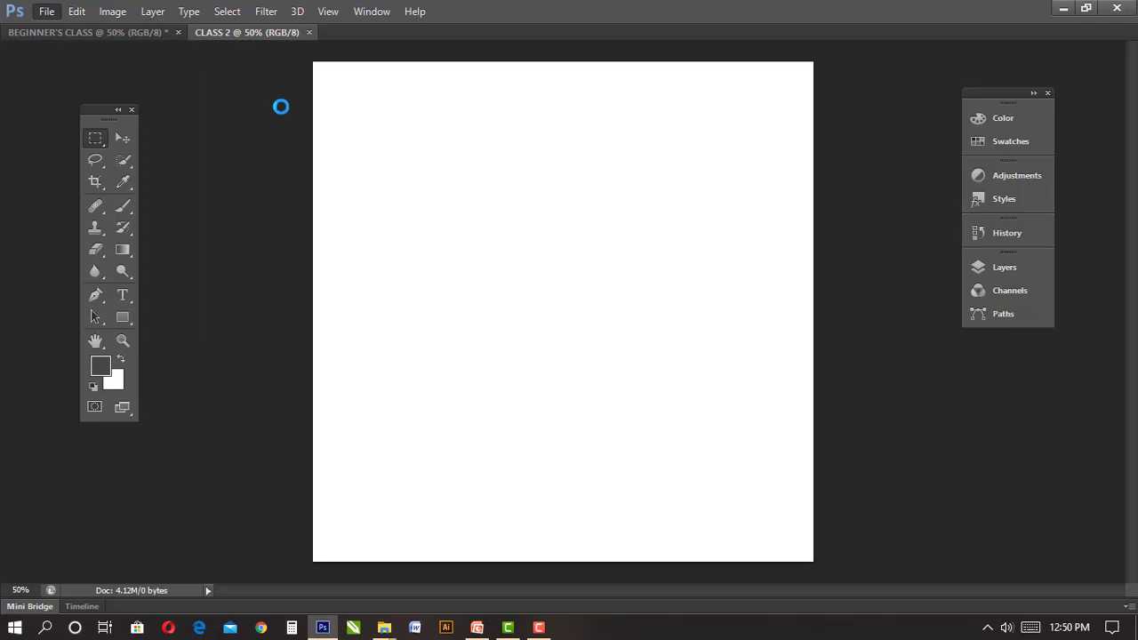
pyautogui.hotkey('ctrl', 'o')
pyautogui.moveTo(426, 62); pyautogui.dragTo(399, 37)
pyautogui.moveTo(725, 198); pyautogui.dragTo(725, 278)
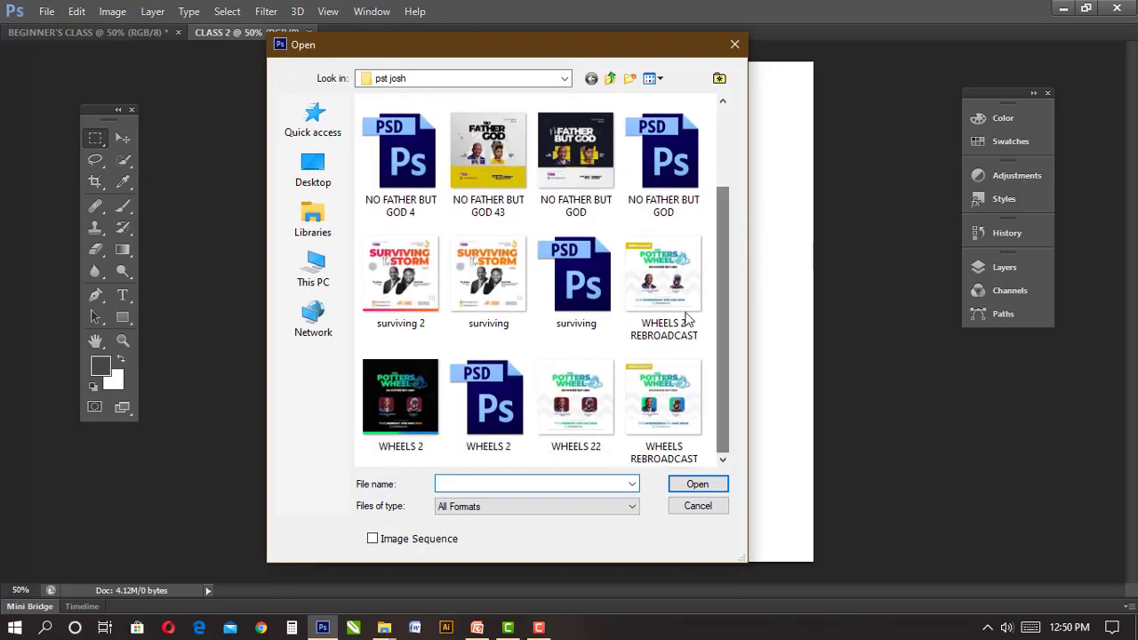
pyautogui.click(660, 257)
pyautogui.doubleClick(659, 257)
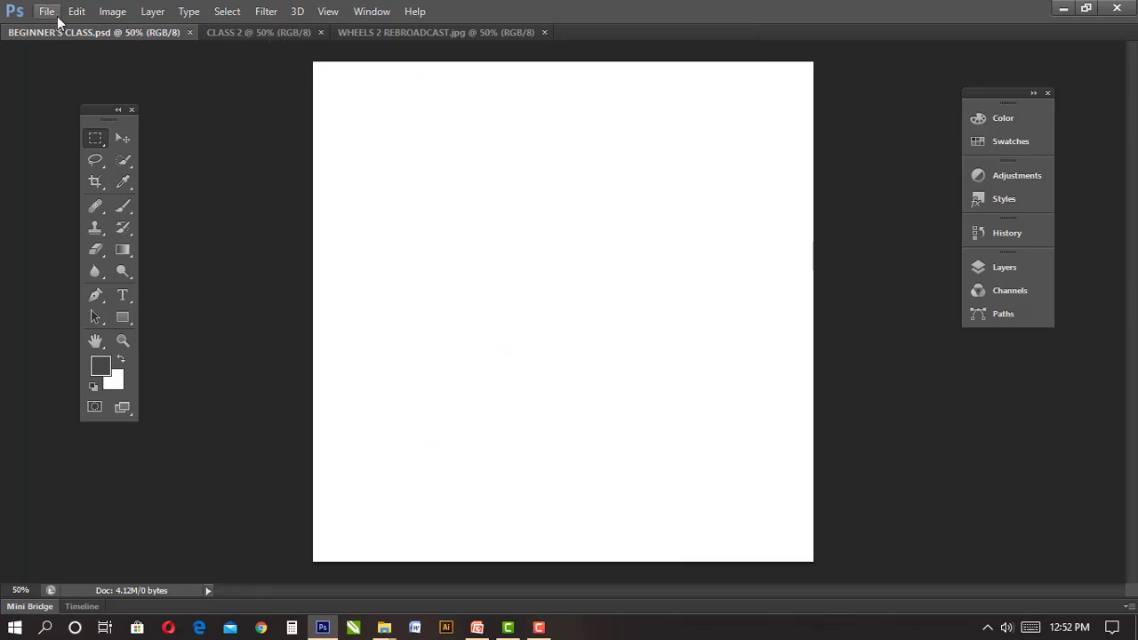
pyautogui.click(299, 38)
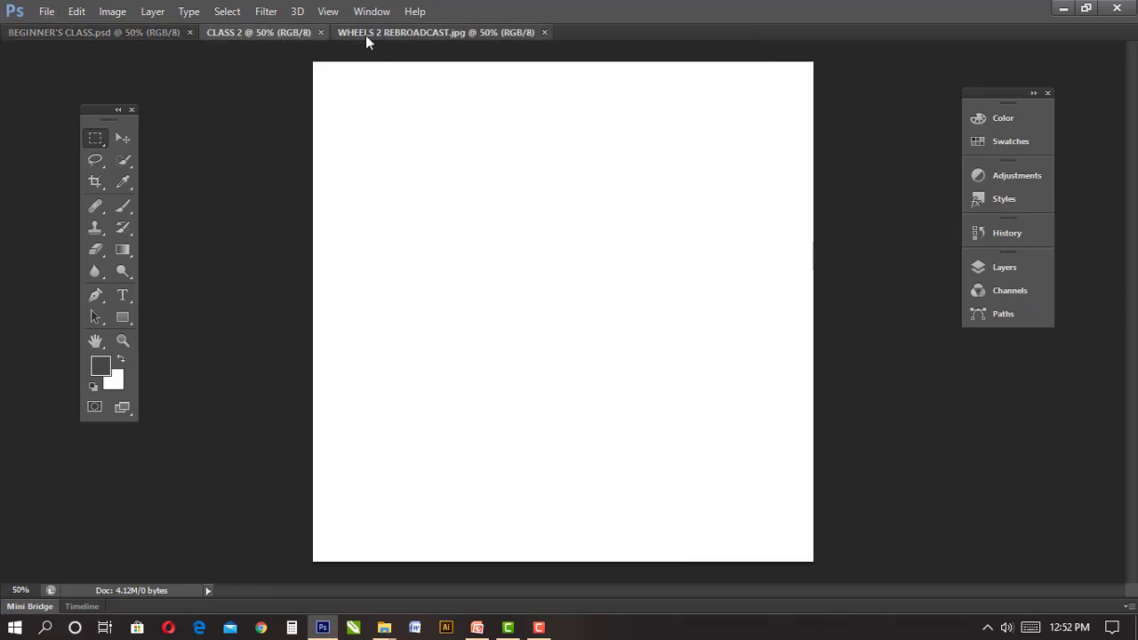
pyautogui.click(366, 36)
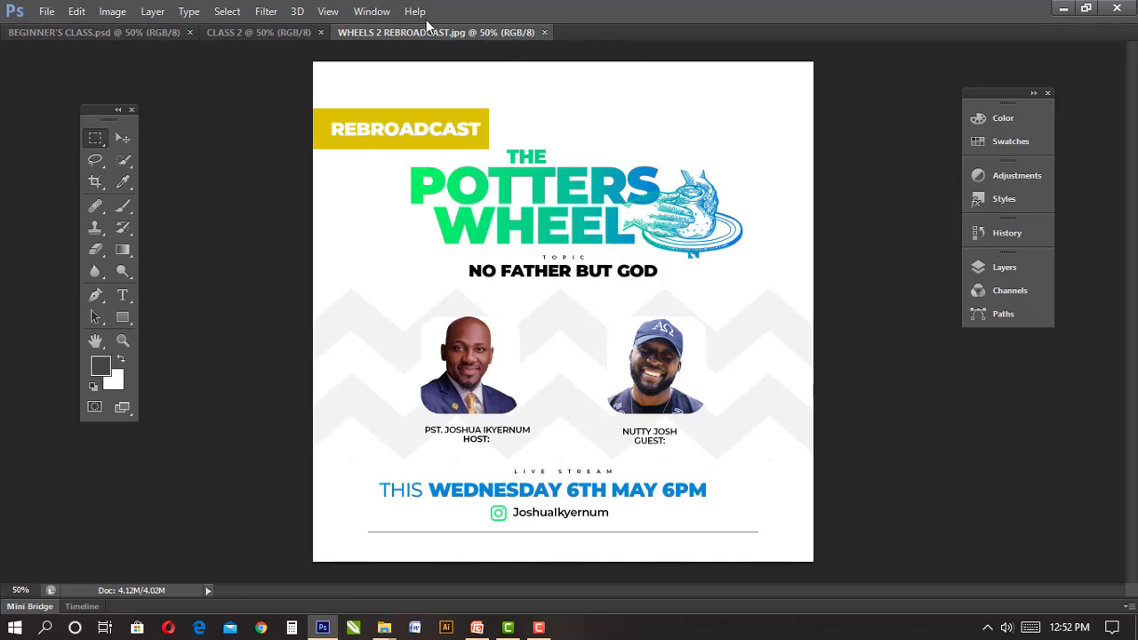
# - Show the tool options bar via Window > Options and select the Move tool
pyautogui.click(372, 11)
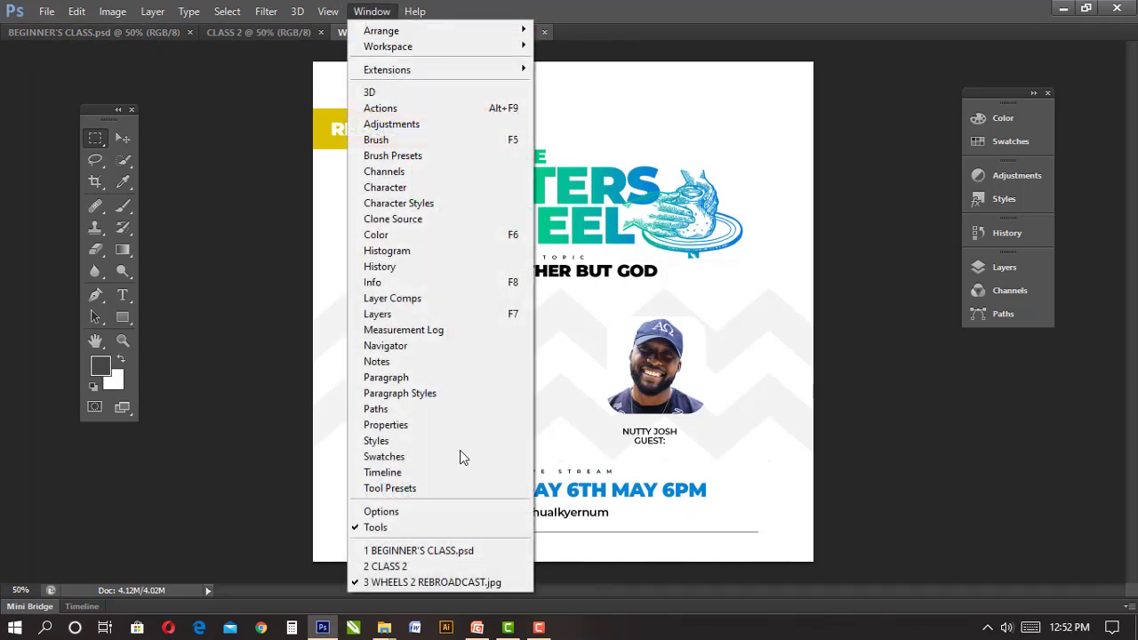
pyautogui.click(388, 513)
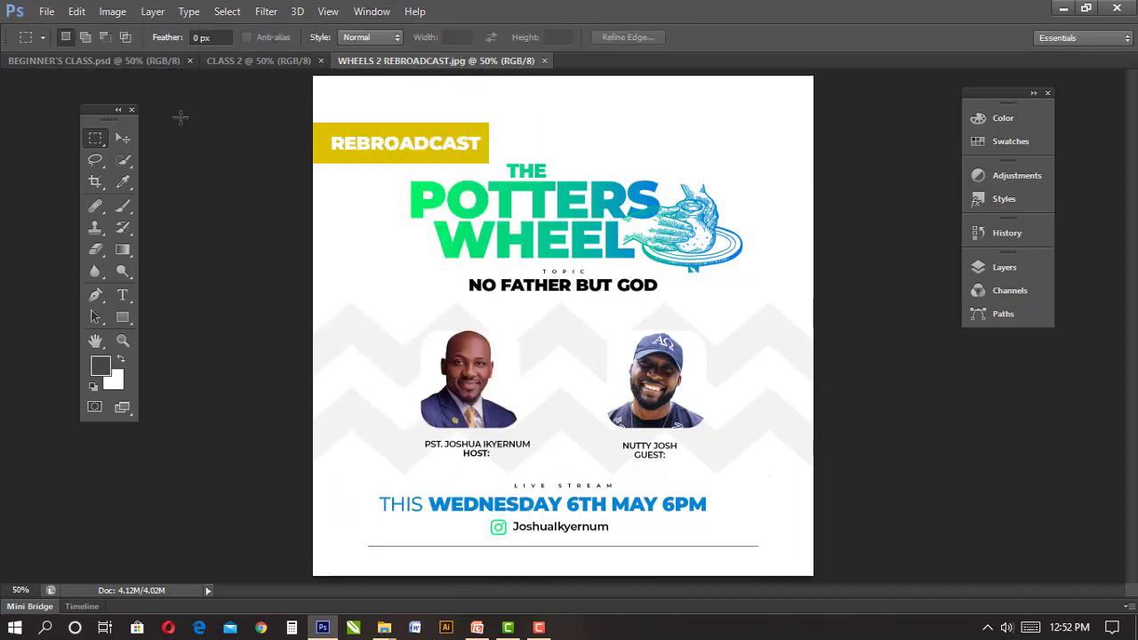
pyautogui.click(123, 140)
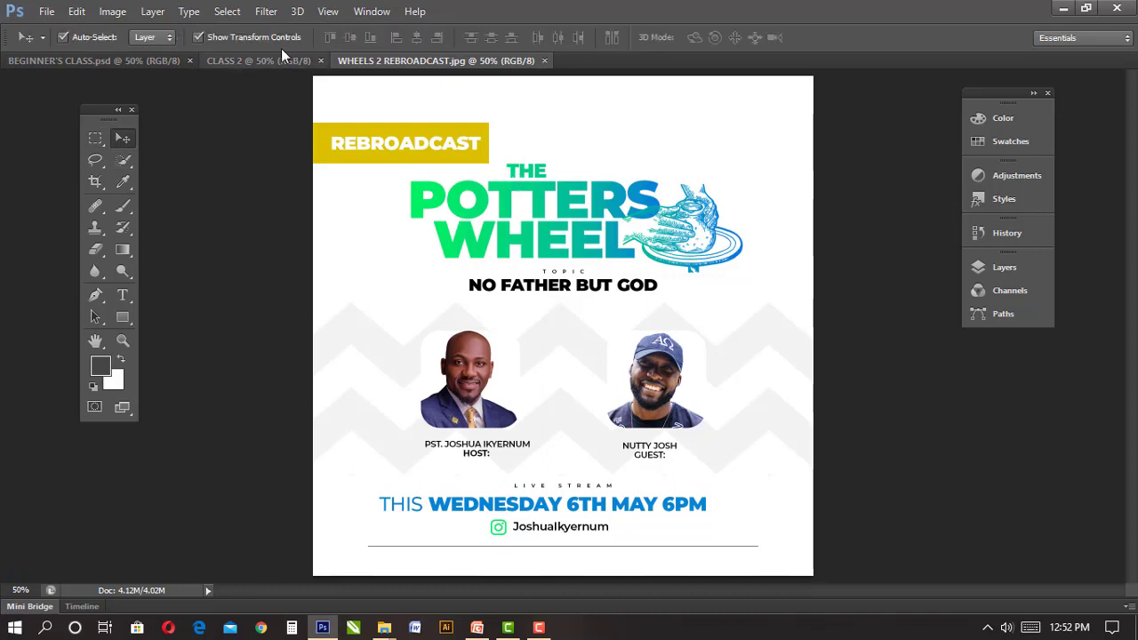
# - Switch to CLASS 2, then to BEGINNER'S CLASS, and glance at the Edit menu
pyautogui.click(222, 62)
pyautogui.click(126, 59)
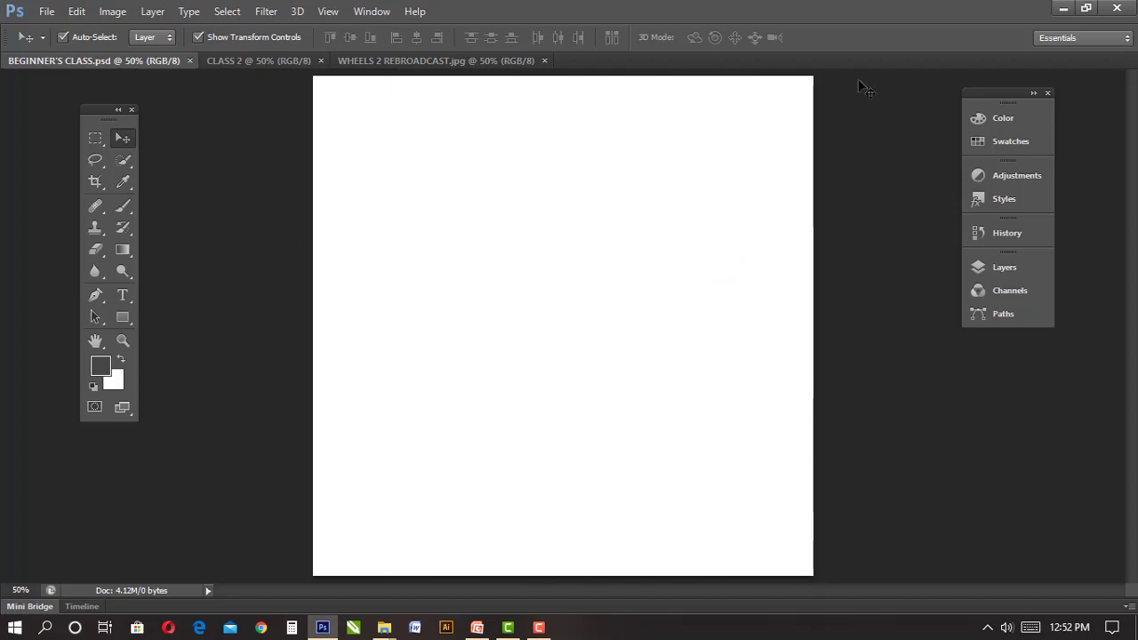
pyautogui.click(78, 11)
pyautogui.click(77, 11)
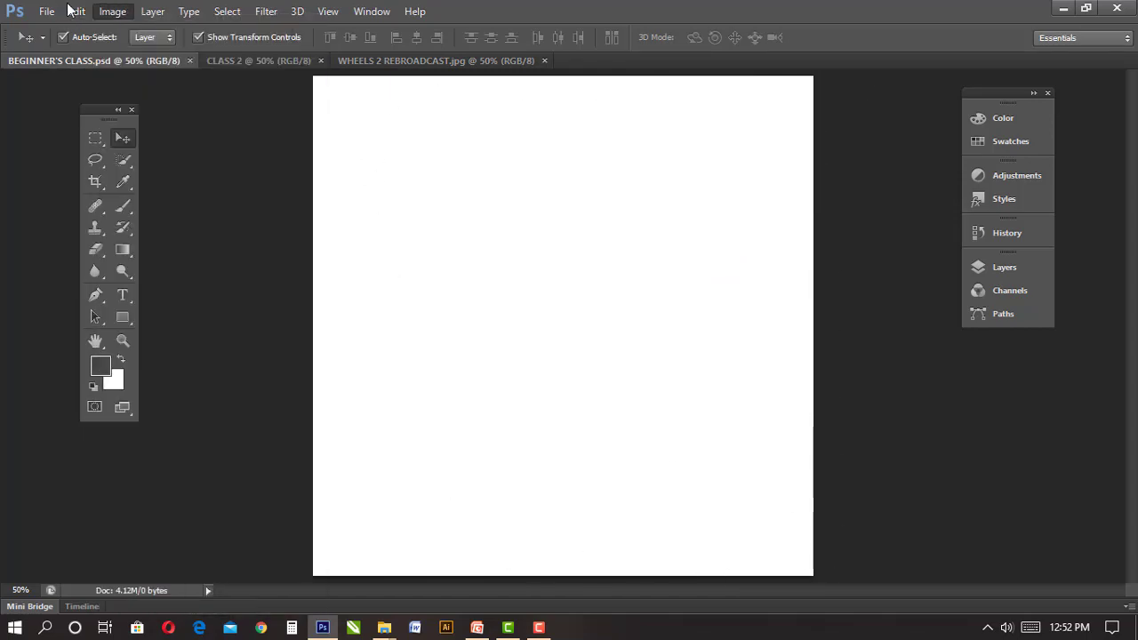
pyautogui.click(78, 10)
pyautogui.click(76, 10)
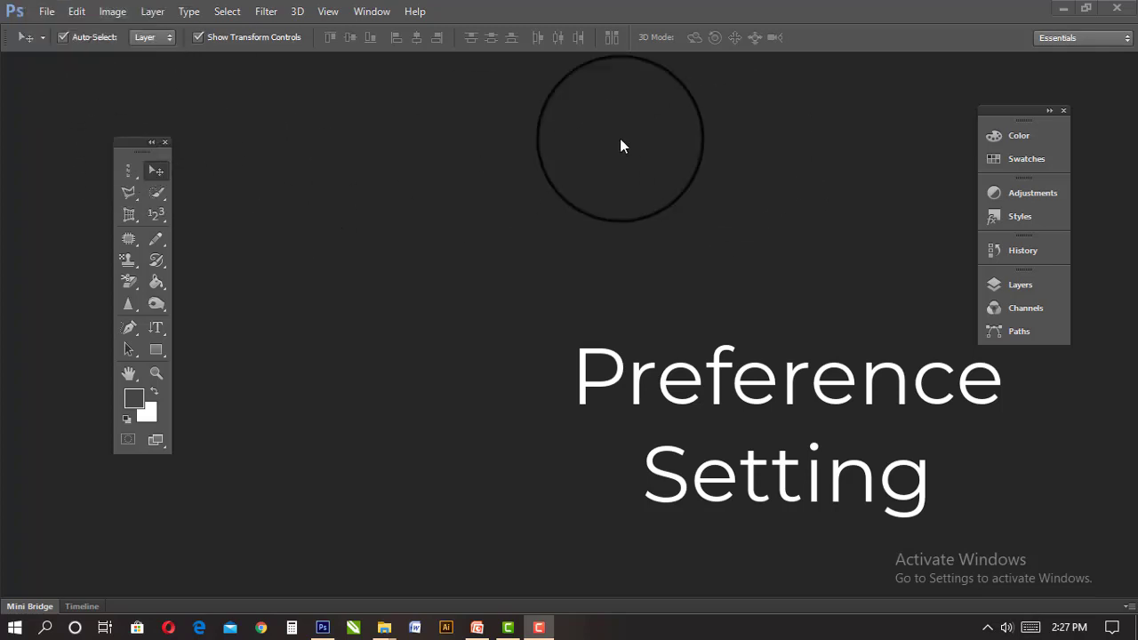
# - Drag the floating Tools panel beside the left edge and shift the right-hand panel group slightly
pyautogui.moveTo(141, 152); pyautogui.dragTo(114, 145)
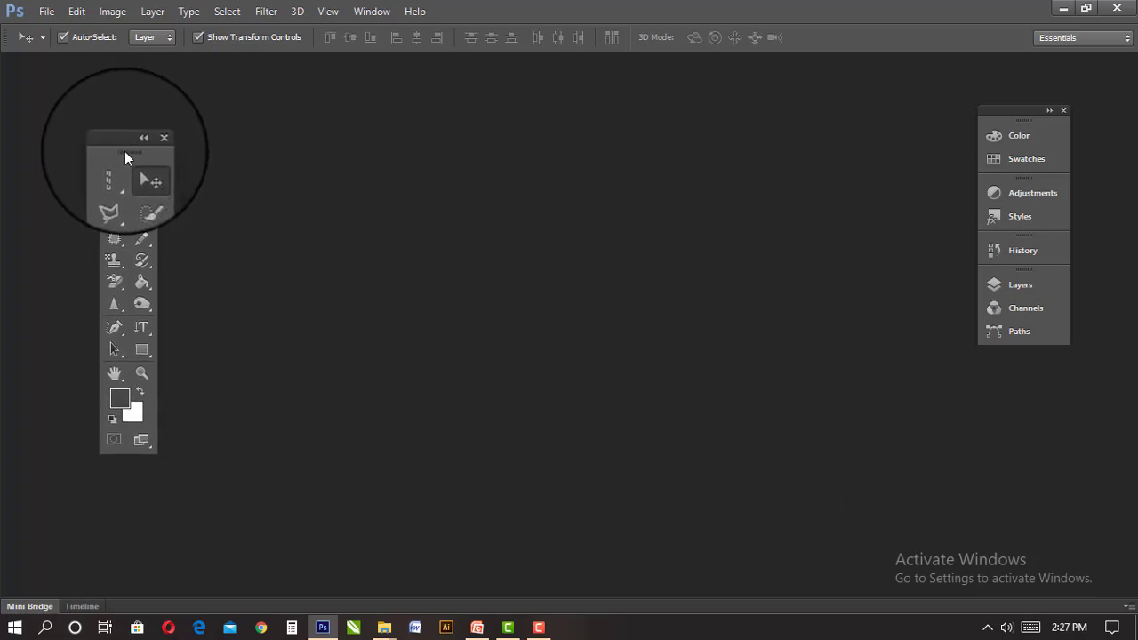
pyautogui.moveTo(142, 153); pyautogui.dragTo(115, 153)
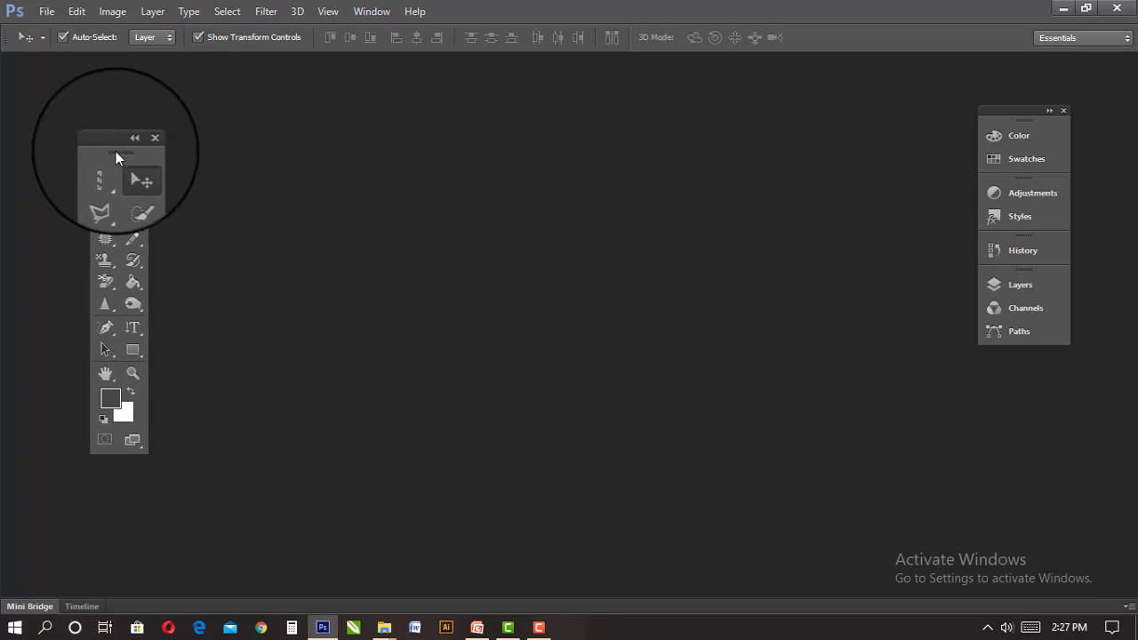
pyautogui.moveTo(1039, 121); pyautogui.dragTo(1009, 107)
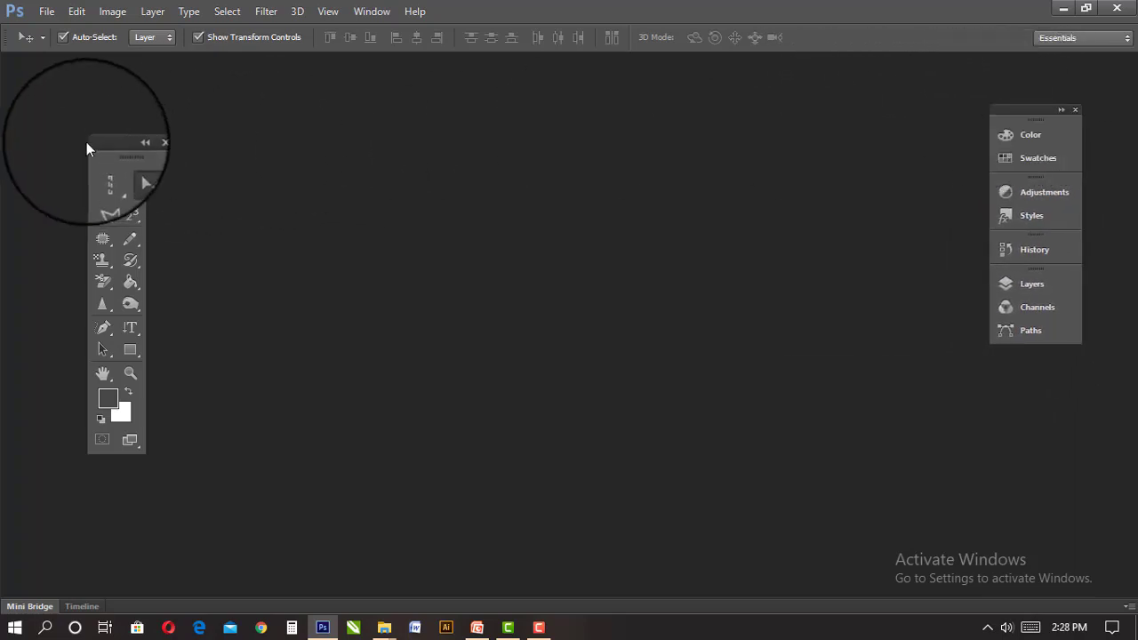
pyautogui.moveTo(103, 144); pyautogui.dragTo(49, 129)
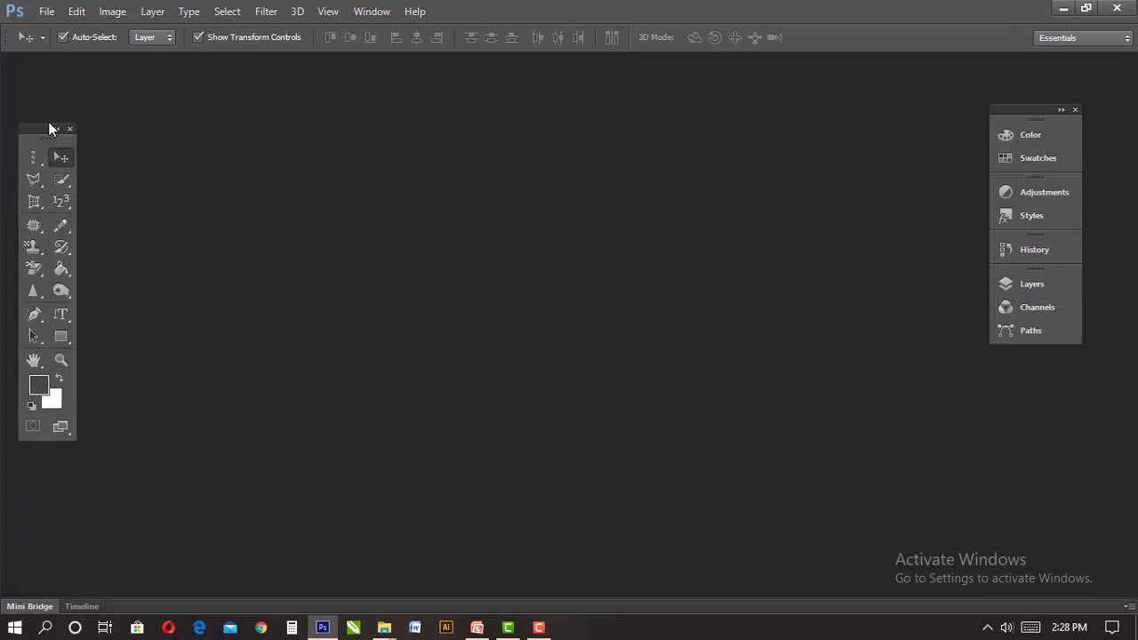
# - Move the floating Tools panel into the top-left corner of the workspace
pyautogui.click(47, 10)
pyautogui.click(463, 236)
pyautogui.moveTo(54, 131); pyautogui.dragTo(30, 110)
# - Create a 598×107 px RGB document with Transparent background contents
pyautogui.click(47, 10)
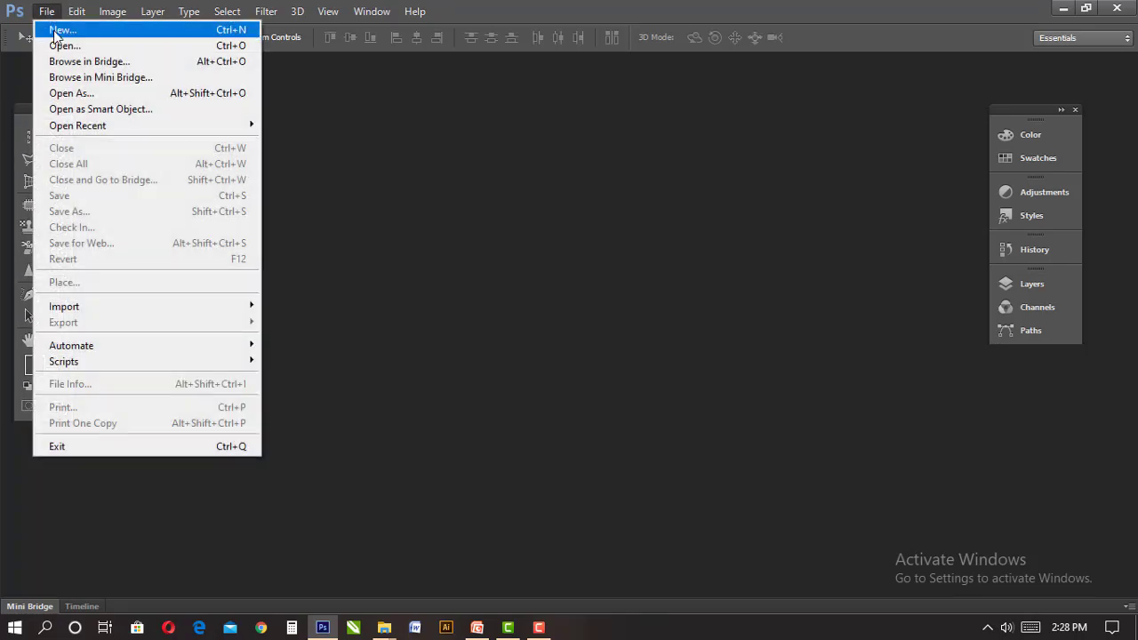
pyautogui.click(59, 31)
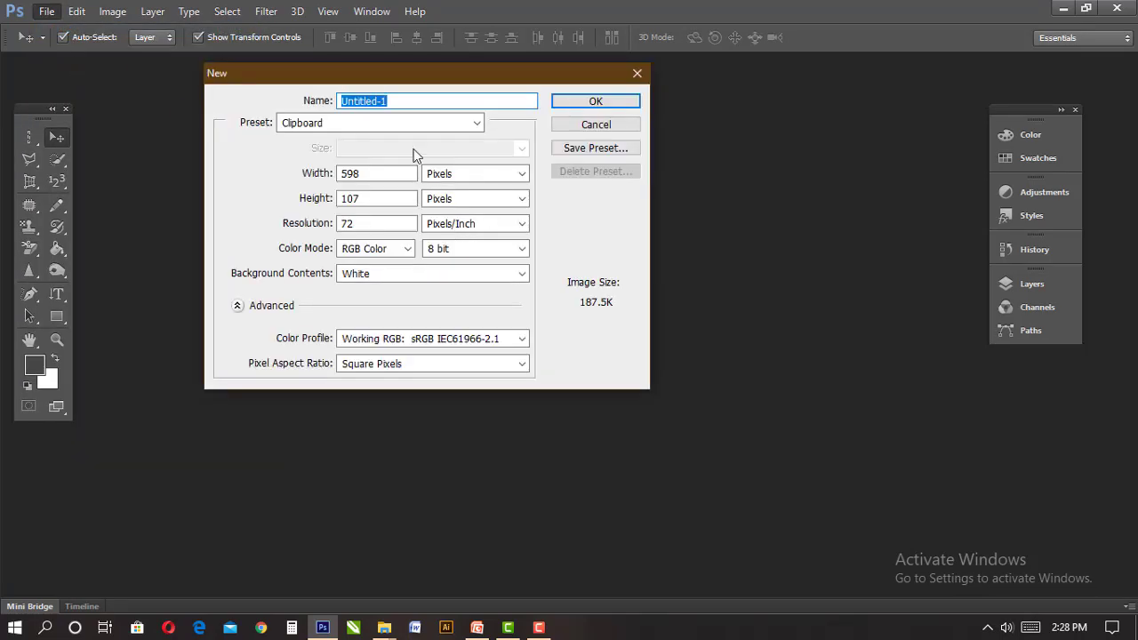
pyautogui.click(533, 246)
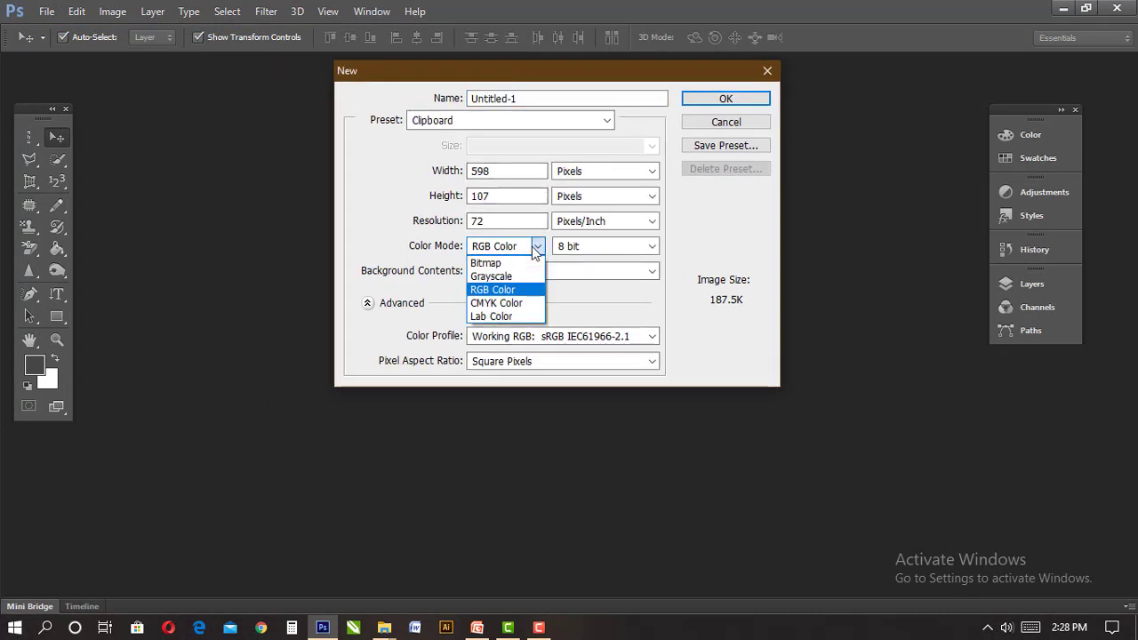
pyautogui.click(533, 247)
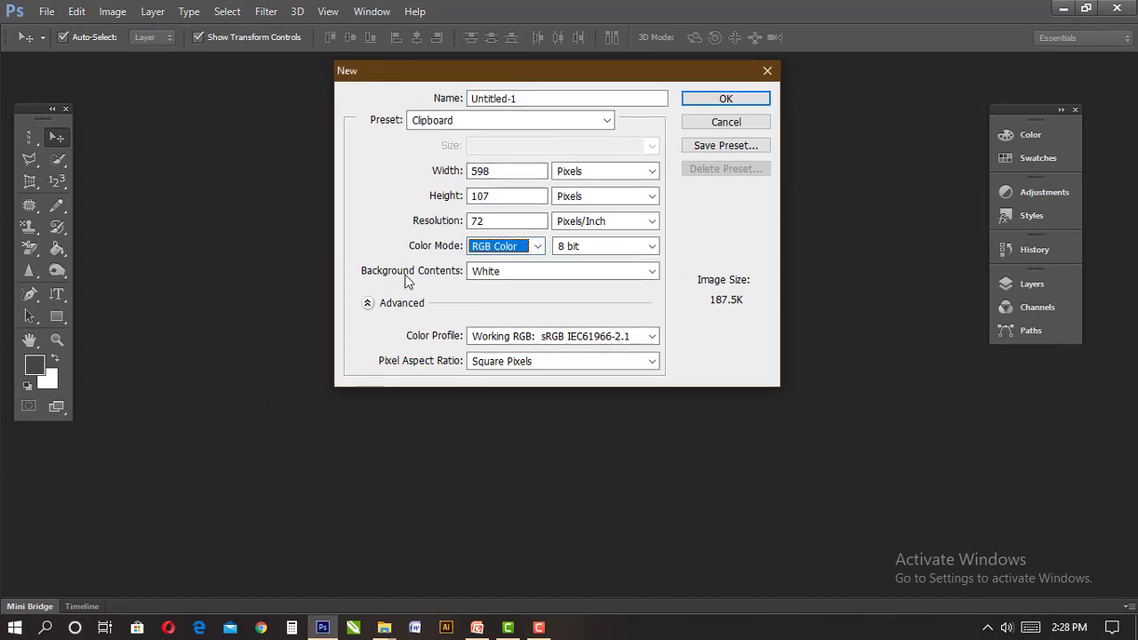
pyautogui.click(530, 270)
pyautogui.click(526, 307)
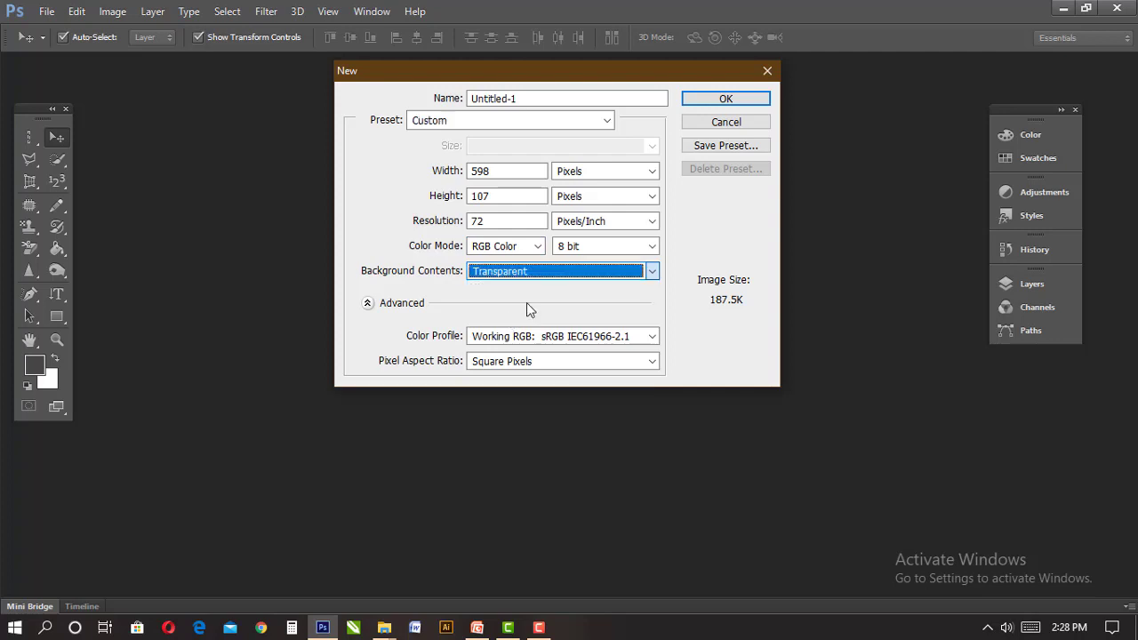
pyautogui.click(704, 105)
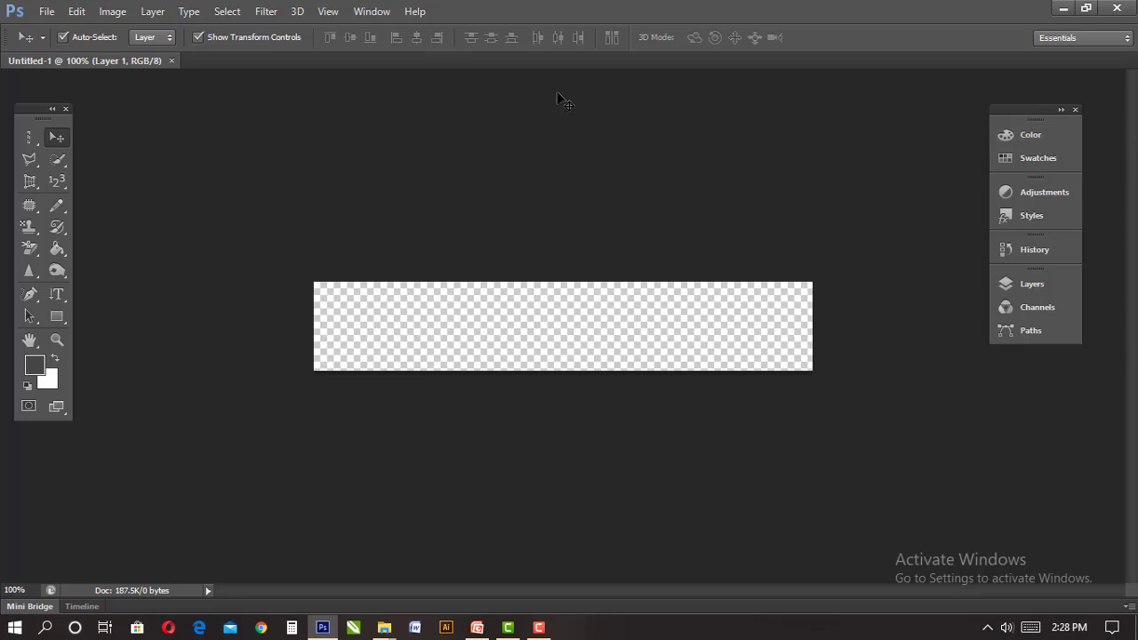
# - Look through the File, Edit, Type and Image menus, then open Edit > Preferences > General
pyautogui.click(52, 15)
pyautogui.click(47, 12)
pyautogui.click(71, 16)
pyautogui.click(75, 13)
pyautogui.click(78, 11)
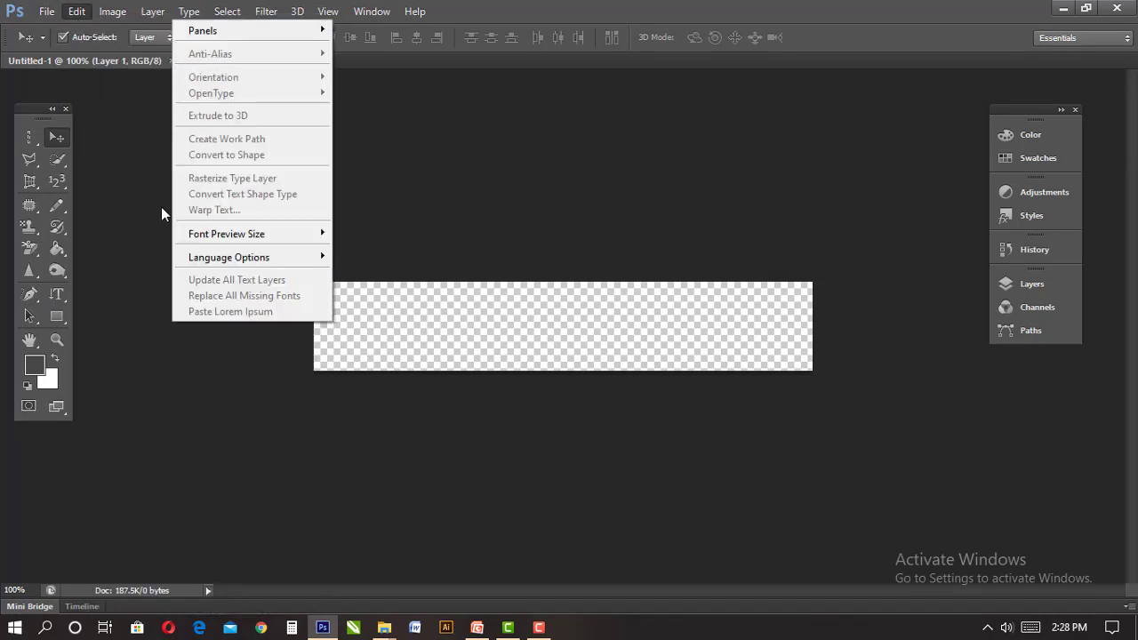
pyautogui.click(189, 11)
pyautogui.click(113, 11)
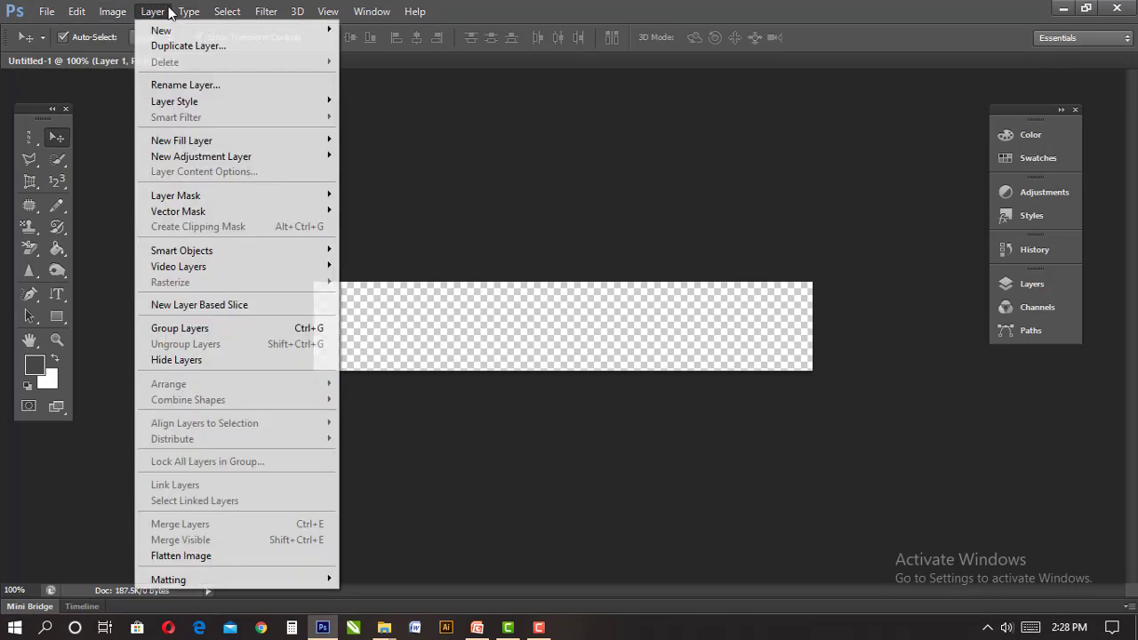
pyautogui.click(414, 11)
pyautogui.click(113, 12)
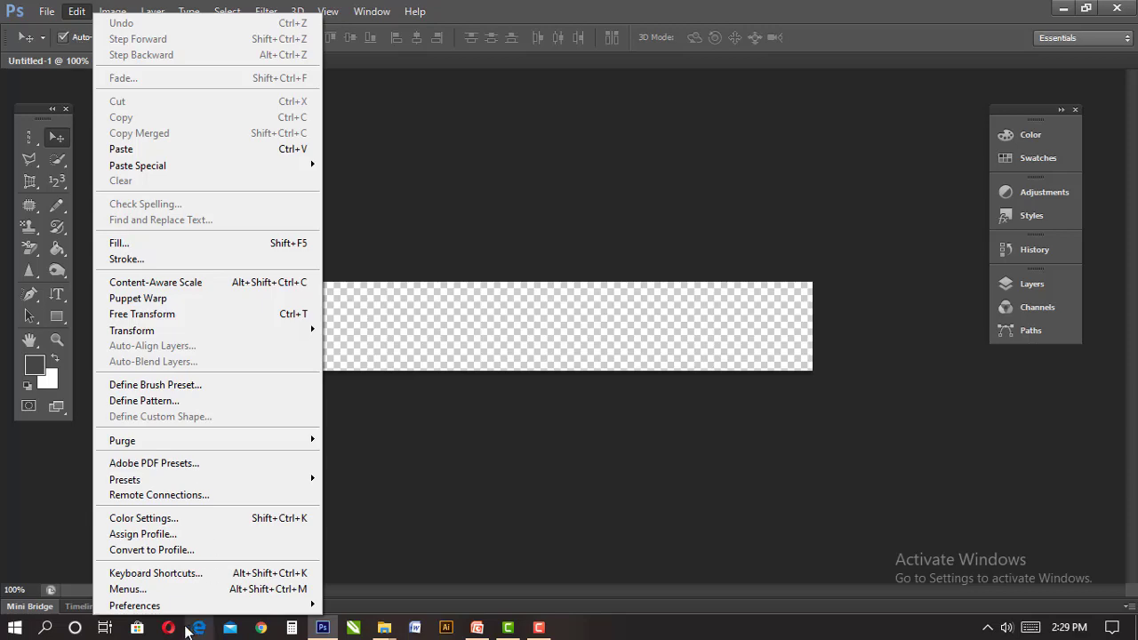
pyautogui.moveTo(134, 606)
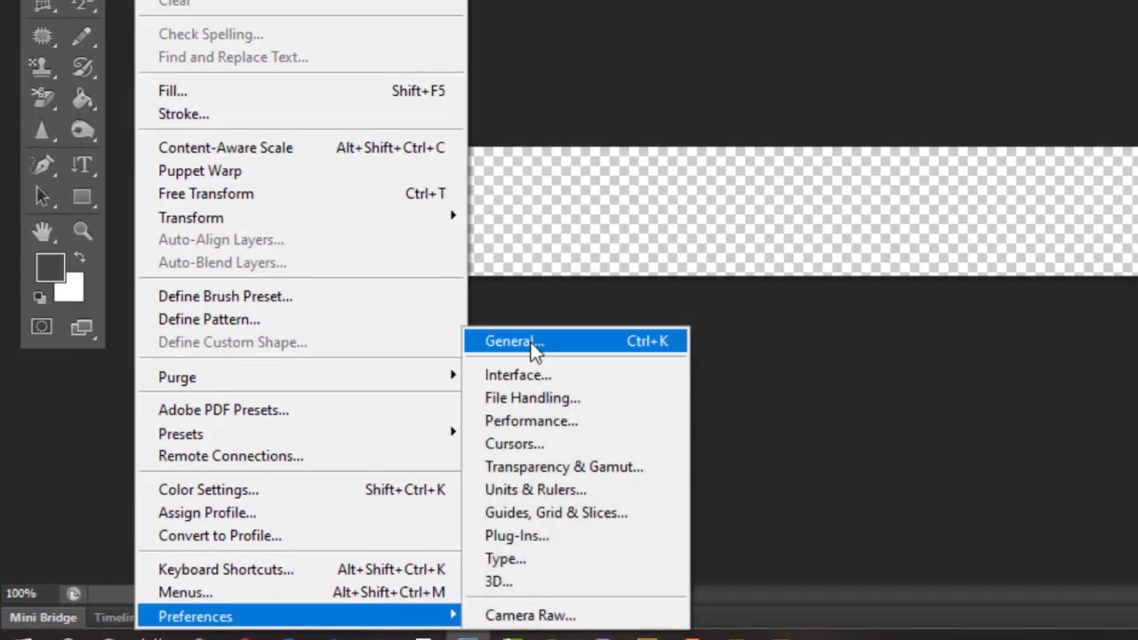
pyautogui.click(532, 346)
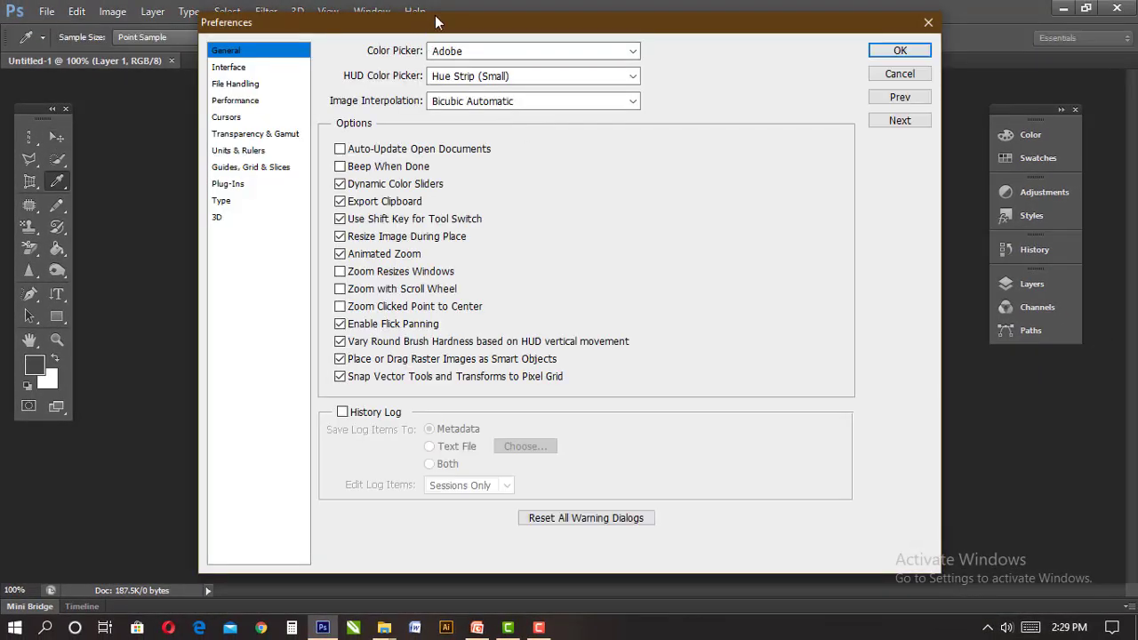
pyautogui.moveTo(435, 22); pyautogui.dragTo(610, 52)
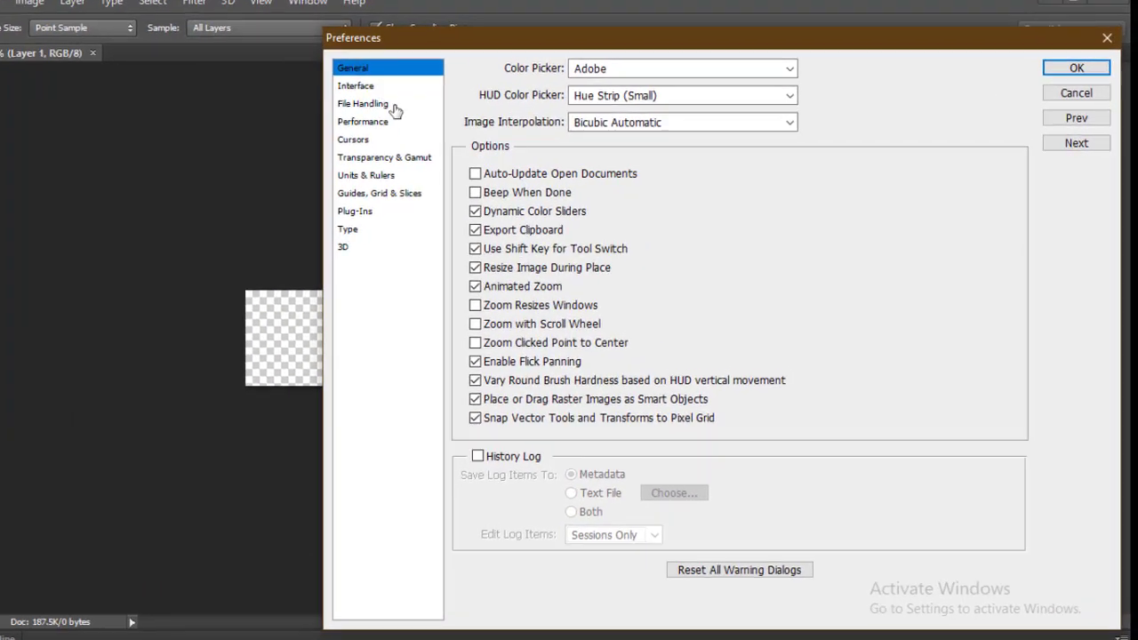
# - On the Interface page, cycle through every Color Theme, ending on the second-darkest theme
pyautogui.click(418, 92)
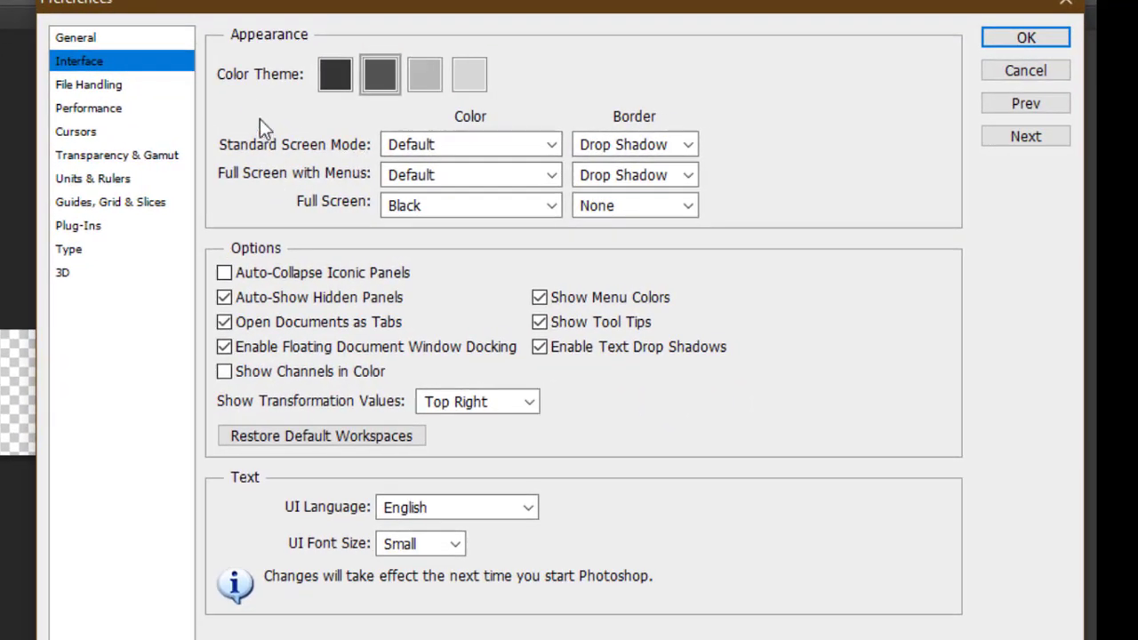
pyautogui.moveTo(267, 4); pyautogui.dragTo(296, 9)
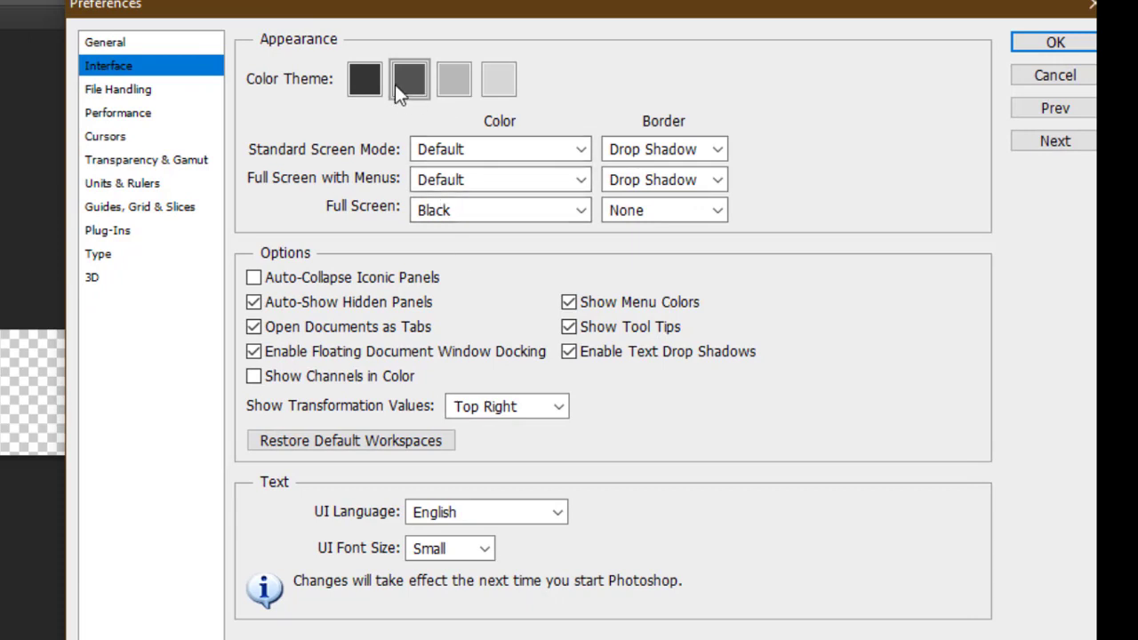
pyautogui.click(453, 75)
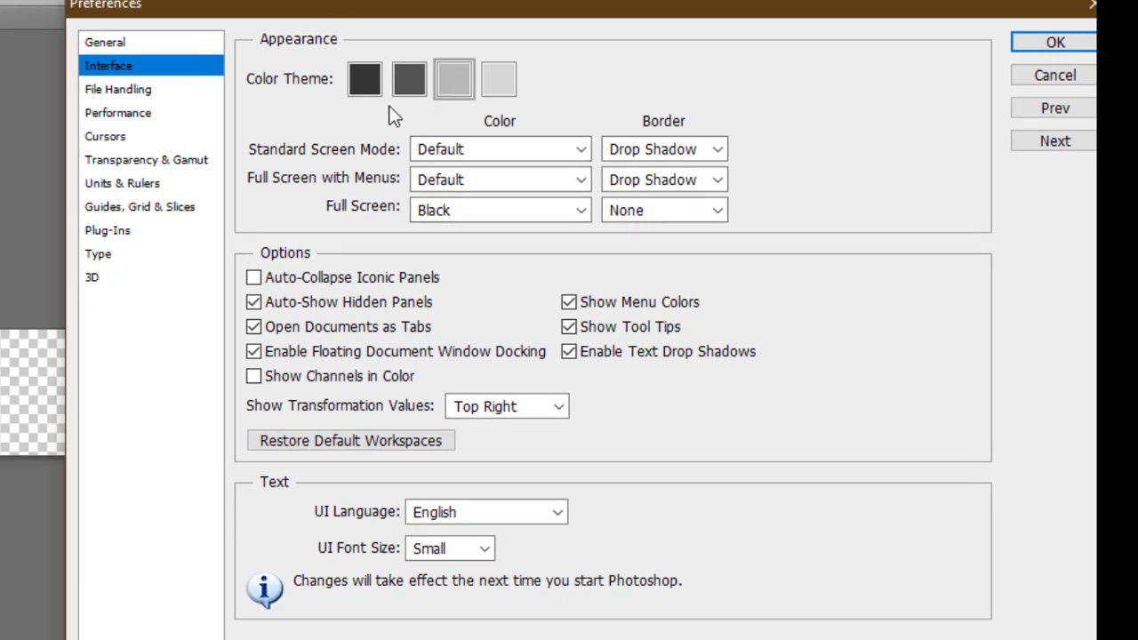
pyautogui.click(507, 89)
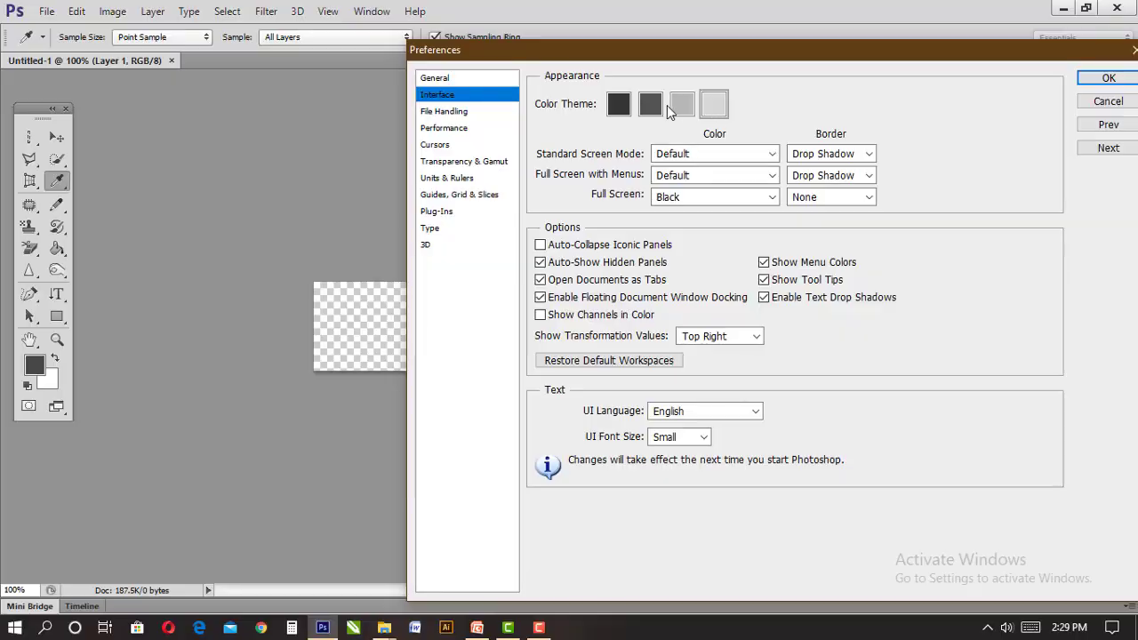
pyautogui.click(678, 105)
pyautogui.click(650, 105)
pyautogui.click(629, 106)
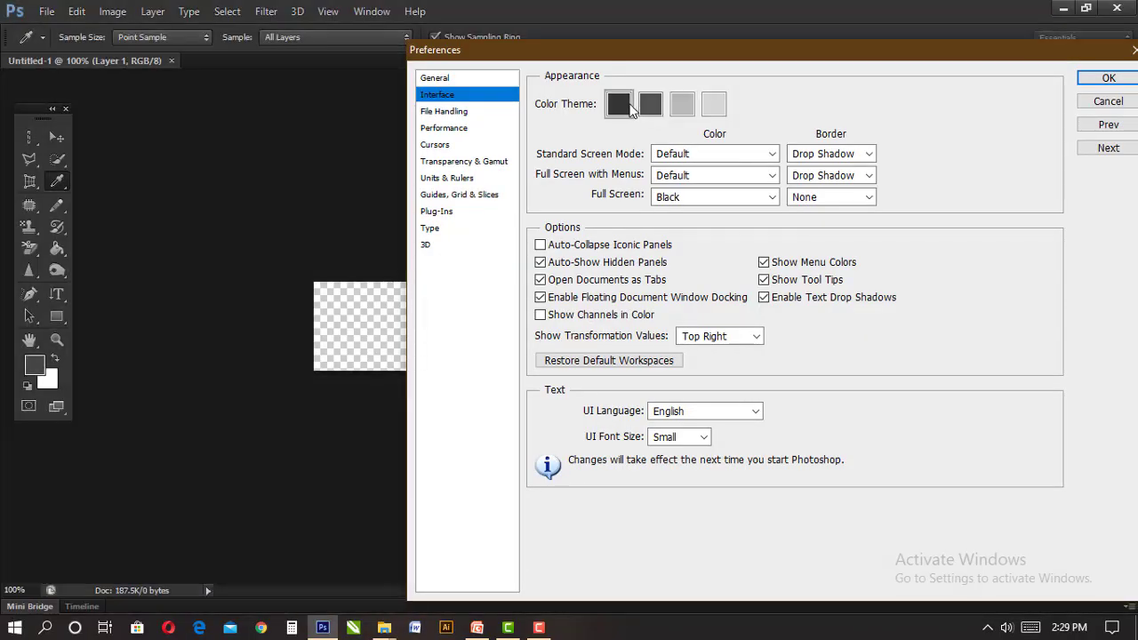
pyautogui.click(650, 105)
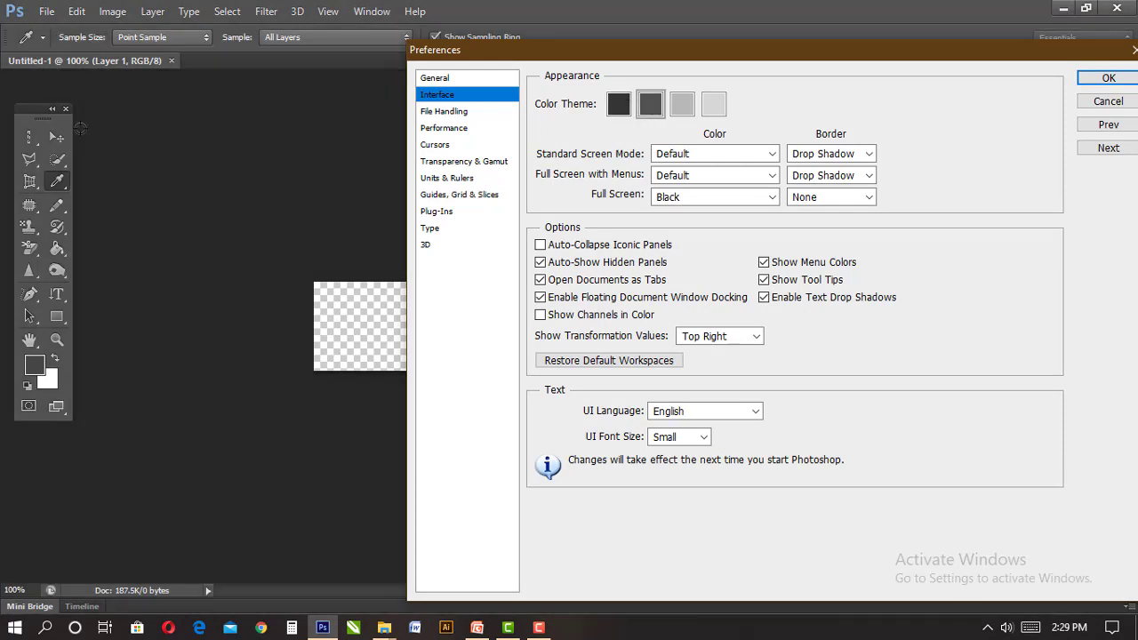
pyautogui.click(683, 105)
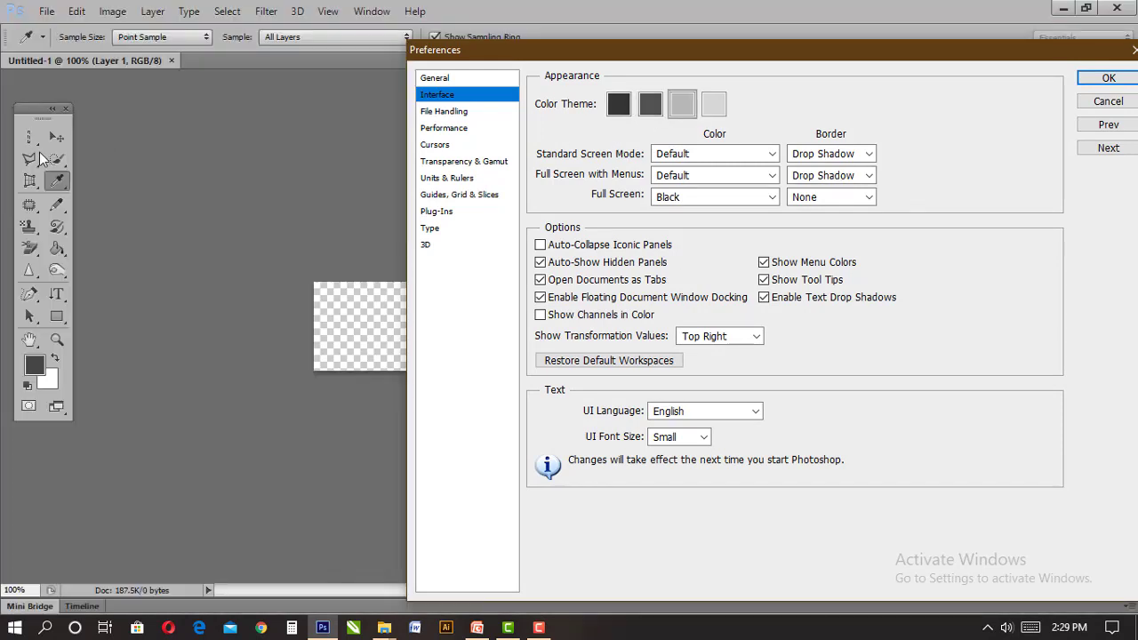
pyautogui.moveTo(703, 57)
pyautogui.mouseDown()
pyautogui.moveTo(306, 26)
pyautogui.moveTo(382, 53)
pyautogui.moveTo(692, 52)
pyautogui.mouseUp()
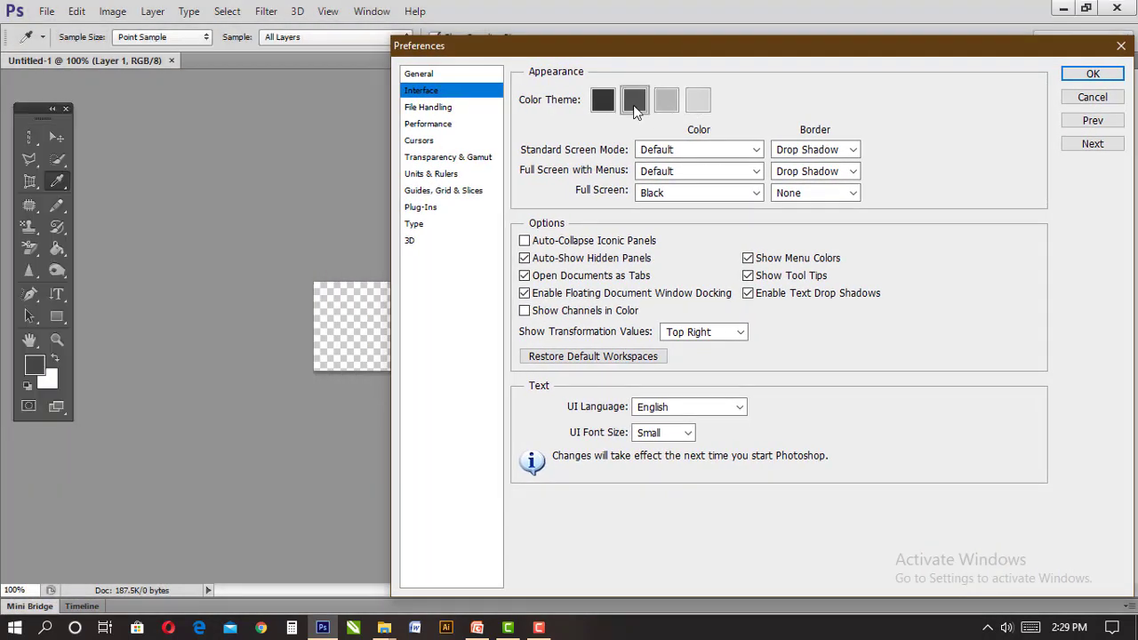
# - Restore the dark gray theme, set Standard Screen Mode to Black and Full Screen with Menus to Light Gray
pyautogui.click(635, 100)
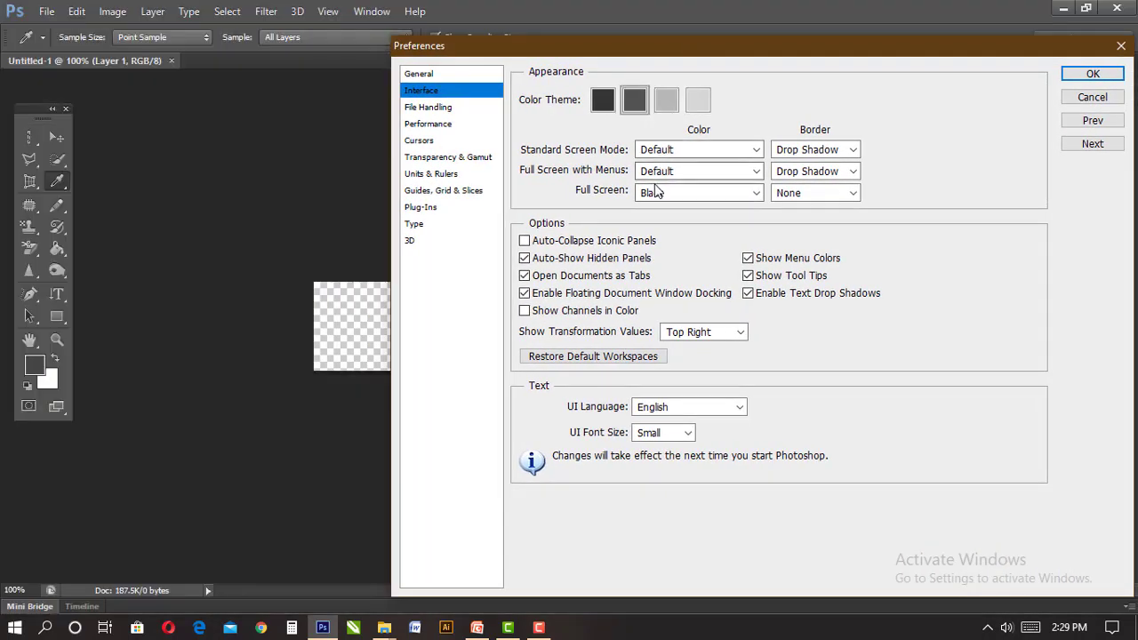
pyautogui.click(662, 150)
pyautogui.click(670, 181)
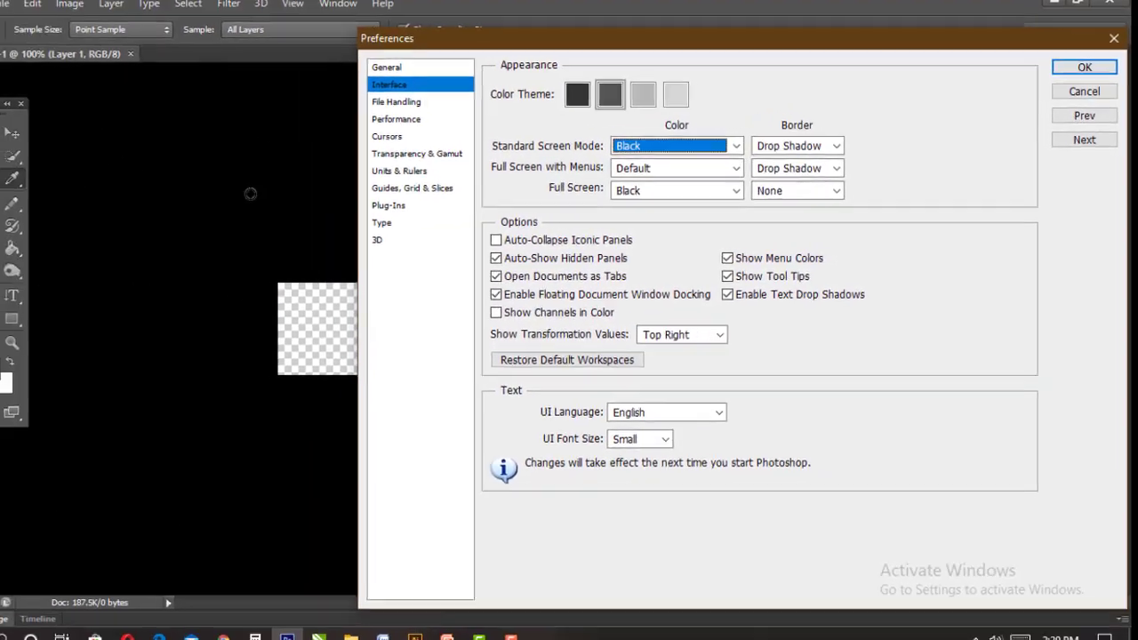
pyautogui.click(752, 173)
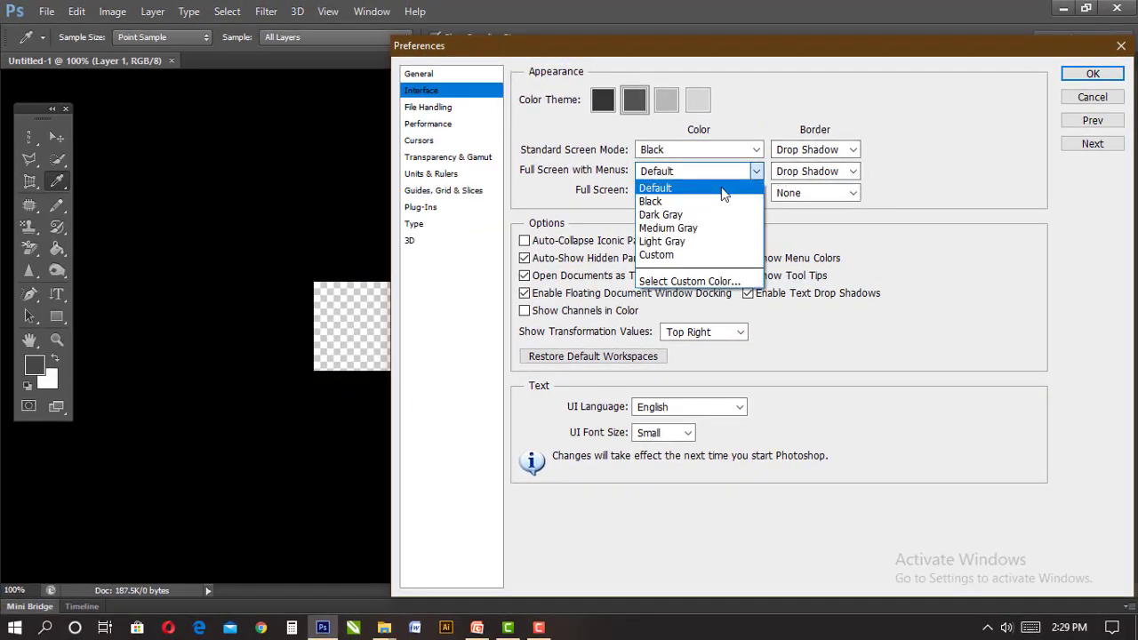
pyautogui.click(686, 242)
# - Try Light Gray for the Full Screen background, then set it back to Black
pyautogui.moveTo(583, 45); pyautogui.dragTo(484, 81)
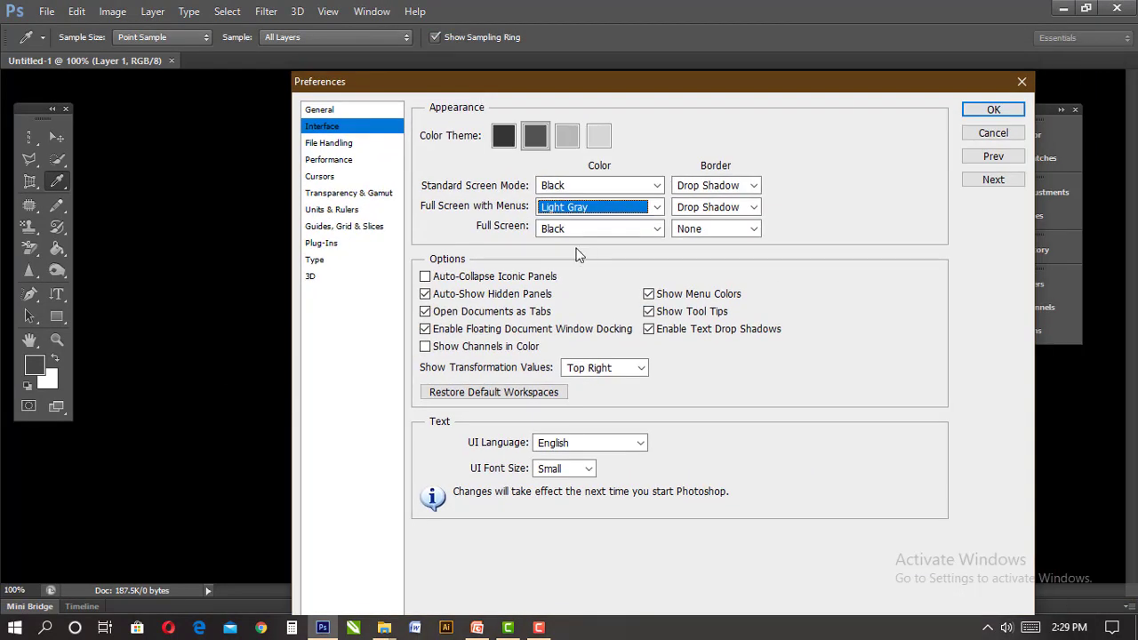
pyautogui.click(587, 229)
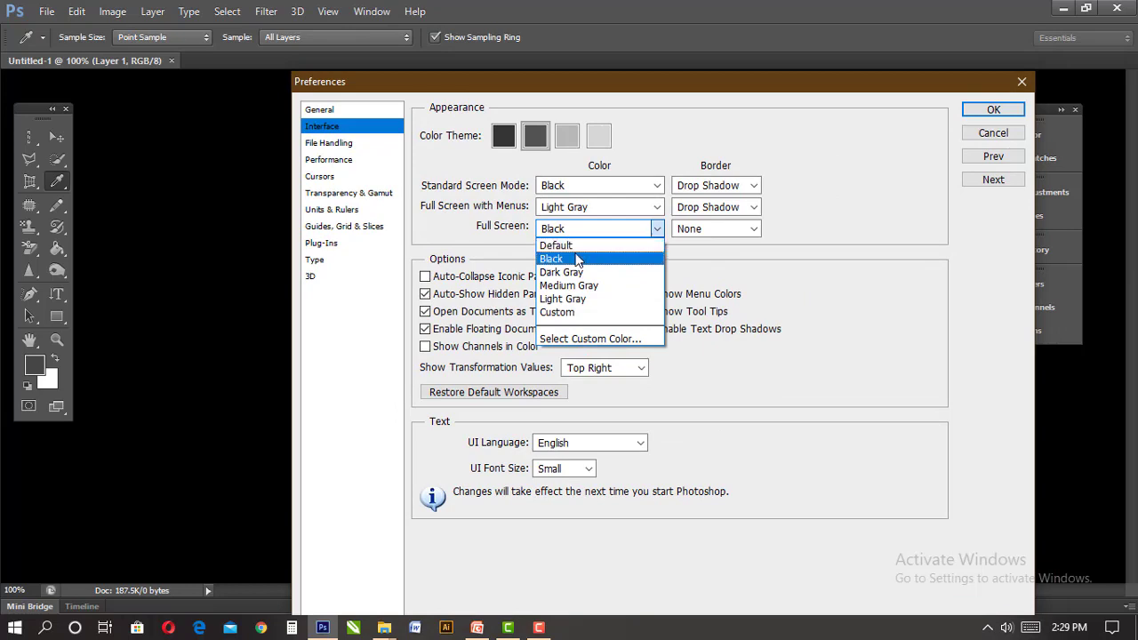
pyautogui.click(578, 300)
pyautogui.moveTo(707, 92); pyautogui.dragTo(678, 70)
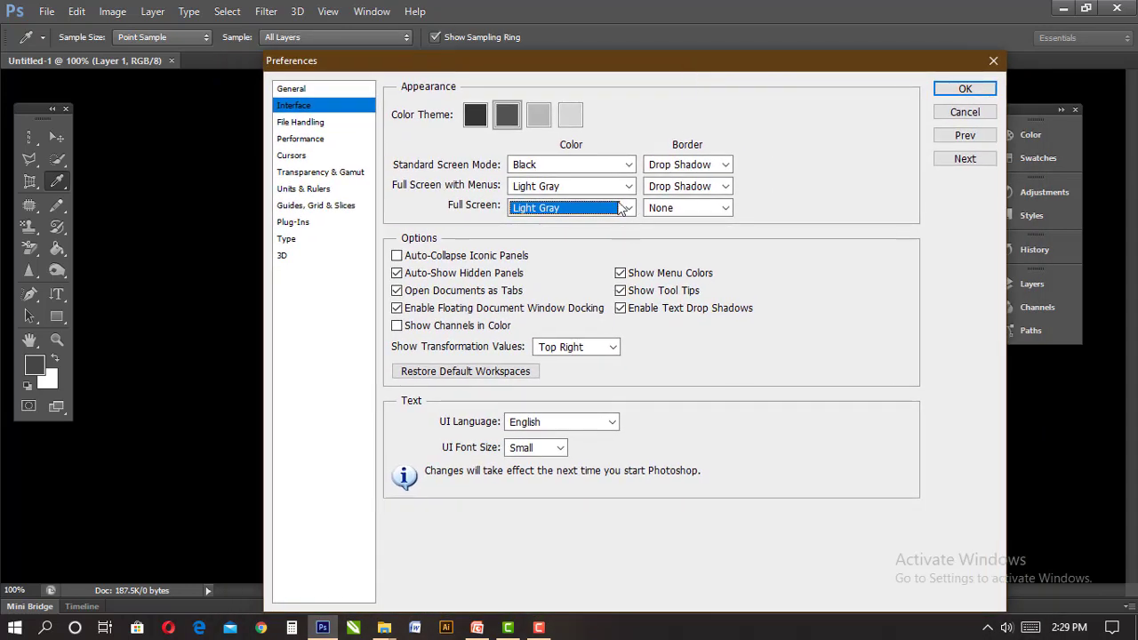
pyautogui.click(620, 210)
pyautogui.click(562, 240)
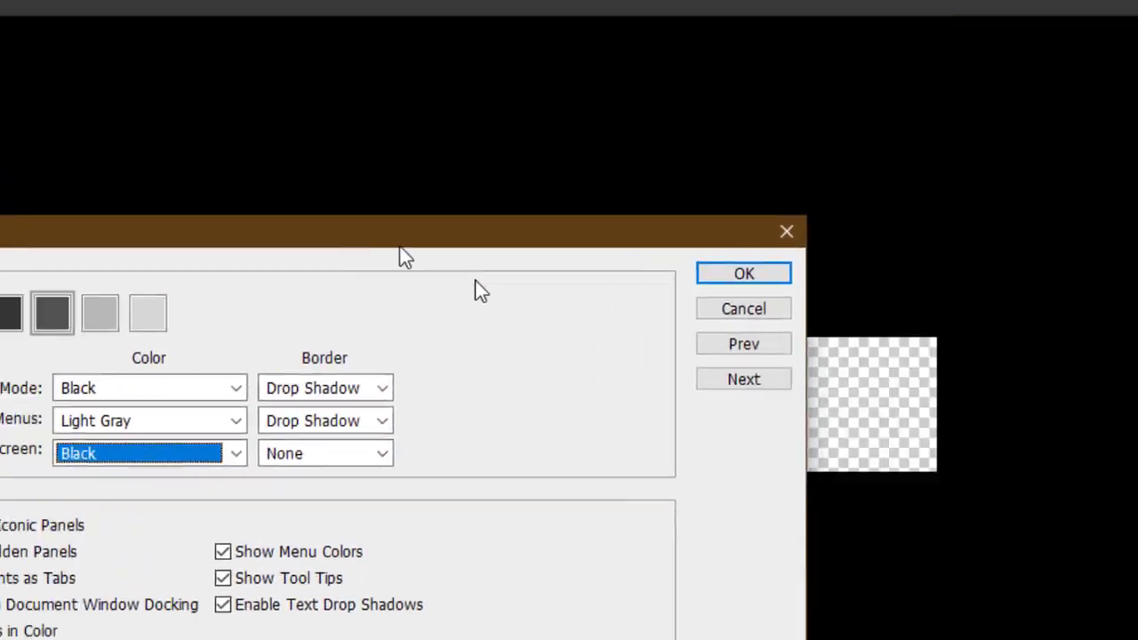
# - Set Standard Screen Mode to Light Gray, then switch it to a custom canvas colour
pyautogui.moveTo(404, 257); pyautogui.dragTo(970, 47)
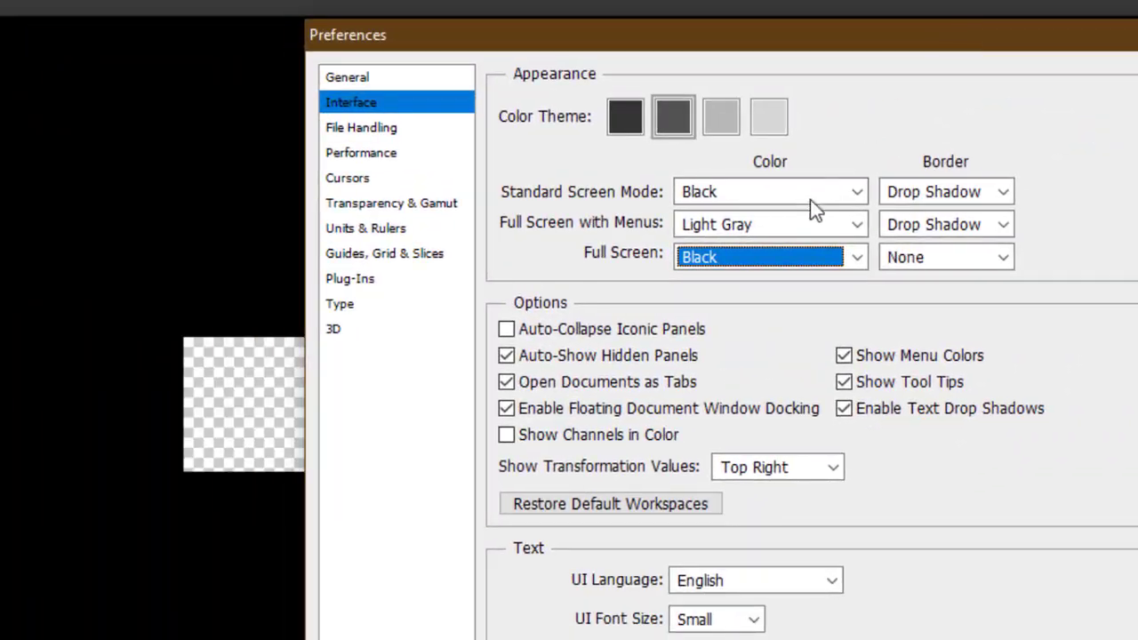
pyautogui.click(792, 204)
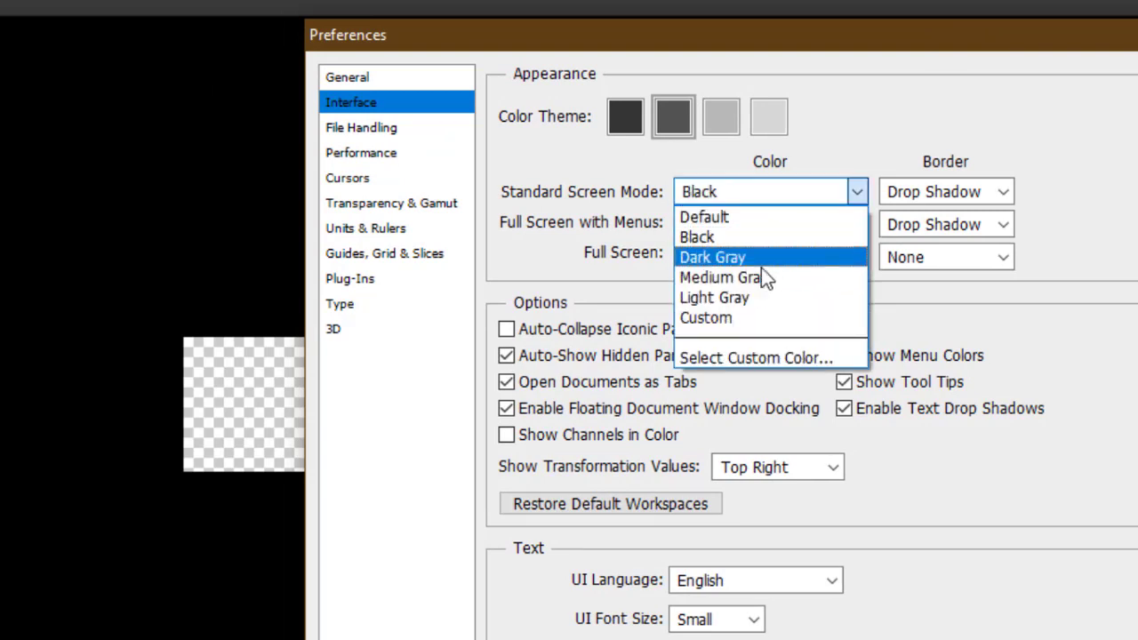
pyautogui.click(740, 300)
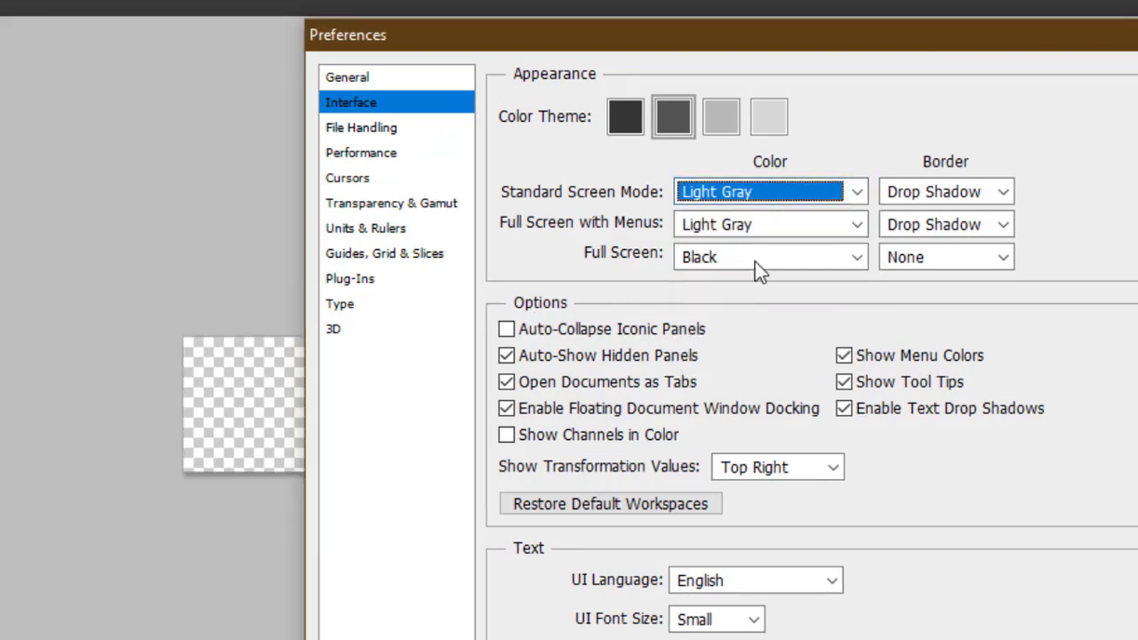
pyautogui.click(795, 194)
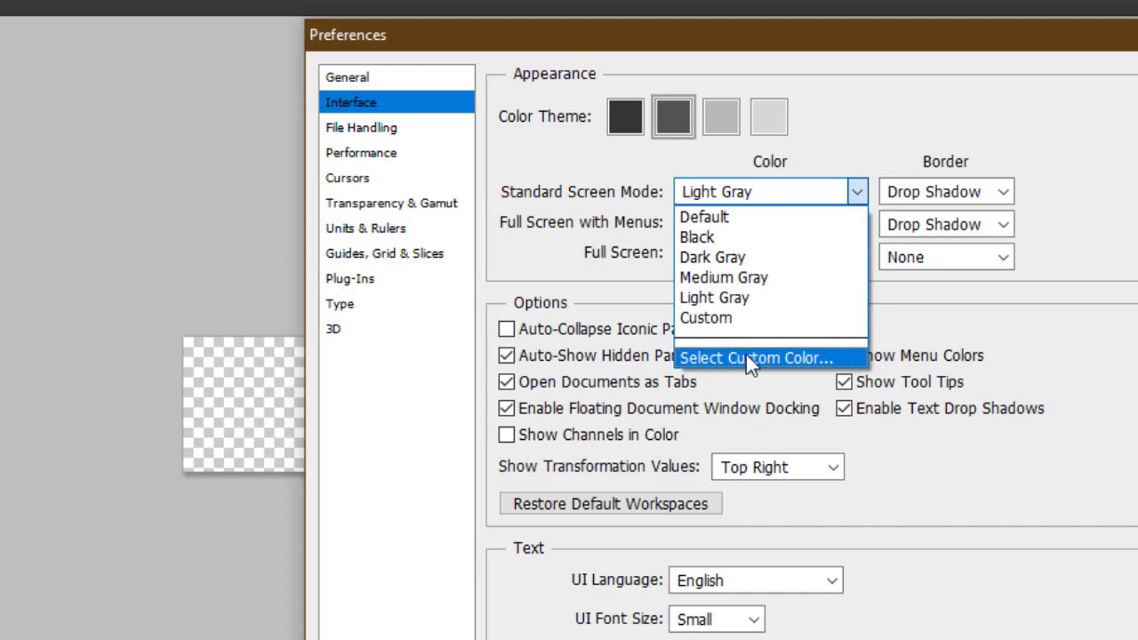
pyautogui.click(746, 355)
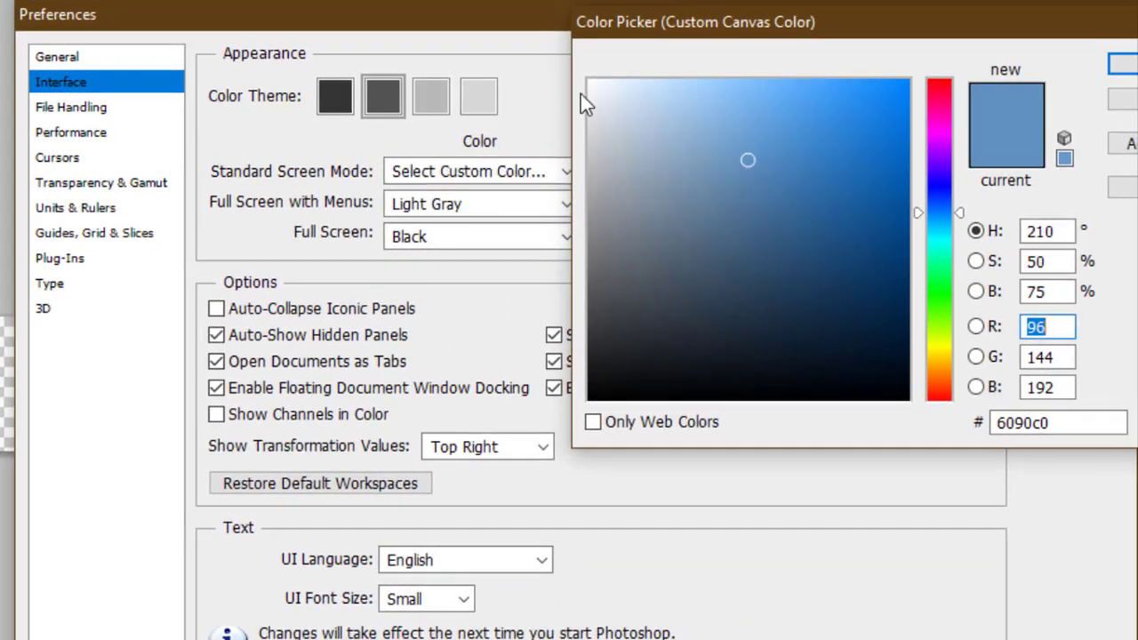
# - Choose a bright green custom canvas colour and view it on the workspace
pyautogui.click(590, 82)
pyautogui.moveTo(869, 11); pyautogui.dragTo(763, 16)
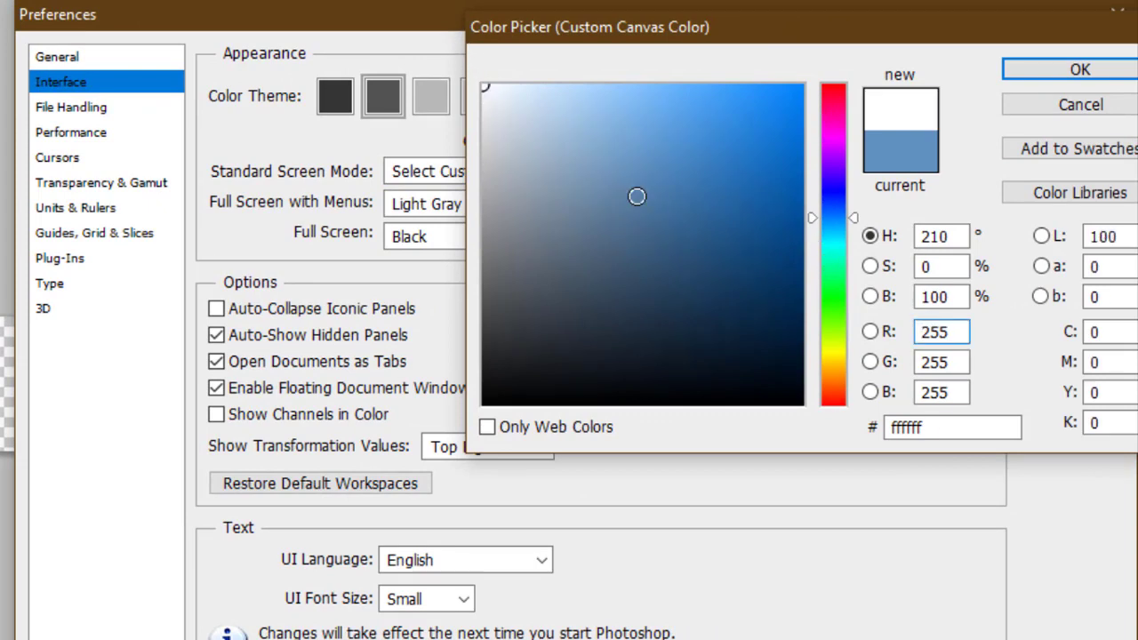
pyautogui.moveTo(854, 227); pyautogui.dragTo(853, 300)
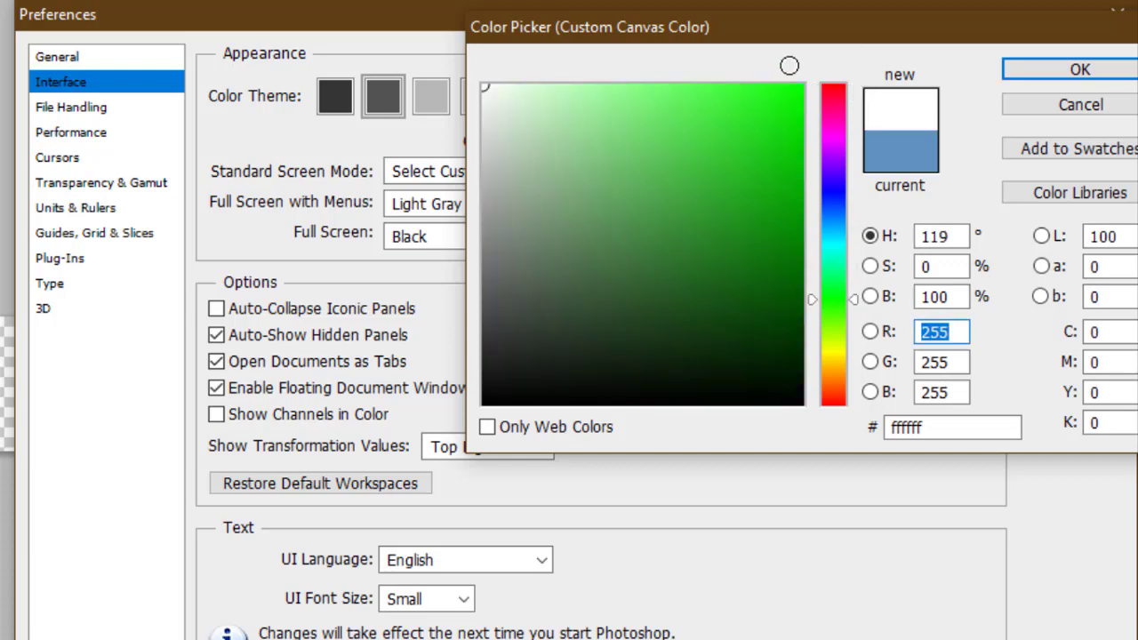
pyautogui.moveTo(788, 85)
pyautogui.mouseDown()
pyautogui.moveTo(783, 113)
pyautogui.moveTo(793, 84)
pyautogui.mouseUp()
pyautogui.press('Return')
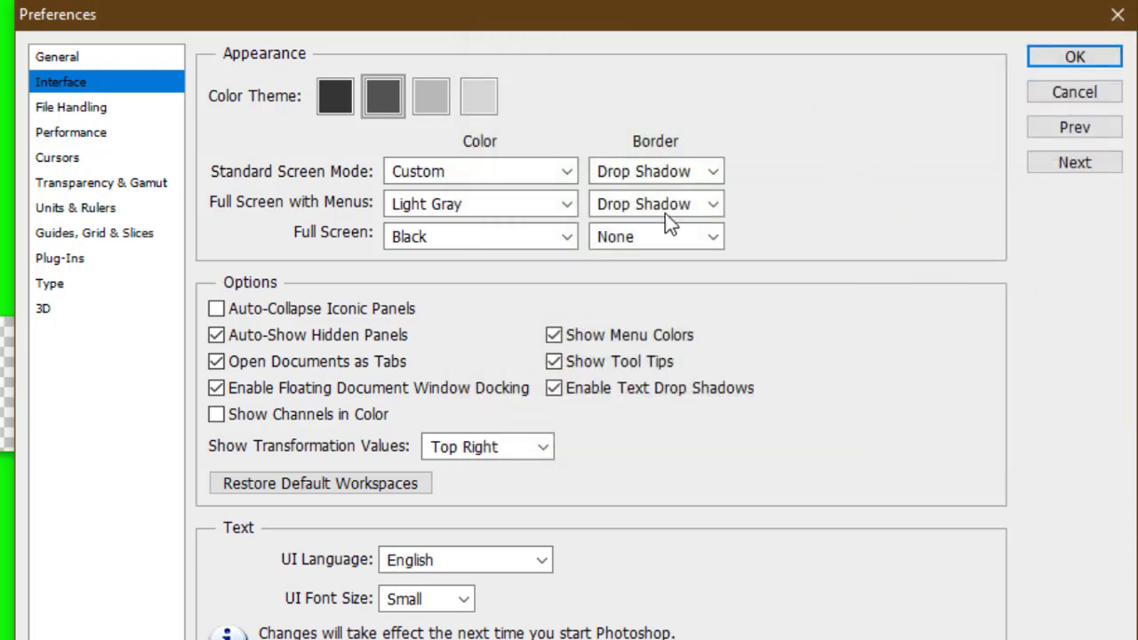
pyautogui.moveTo(95, 14); pyautogui.dragTo(502, 253)
pyautogui.moveTo(744, 433); pyautogui.dragTo(487, 22)
# - Set both Standard Screen Mode and Full Screen with Menus backgrounds to Dark Gray
pyautogui.click(740, 134)
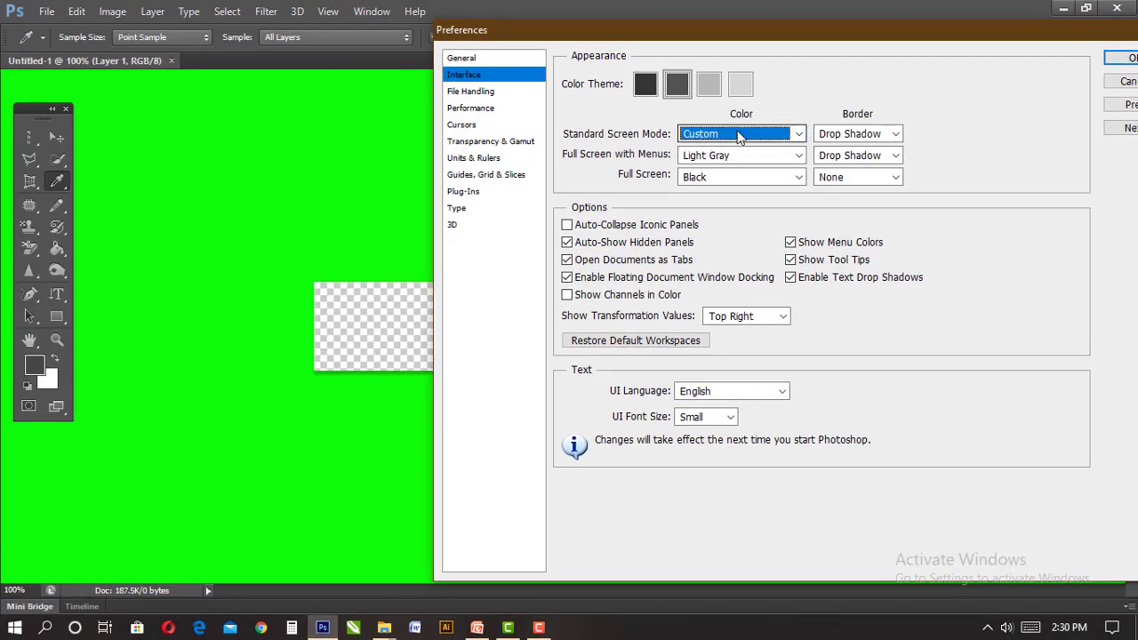
pyautogui.click(787, 219)
pyautogui.moveTo(692, 37); pyautogui.dragTo(452, 425)
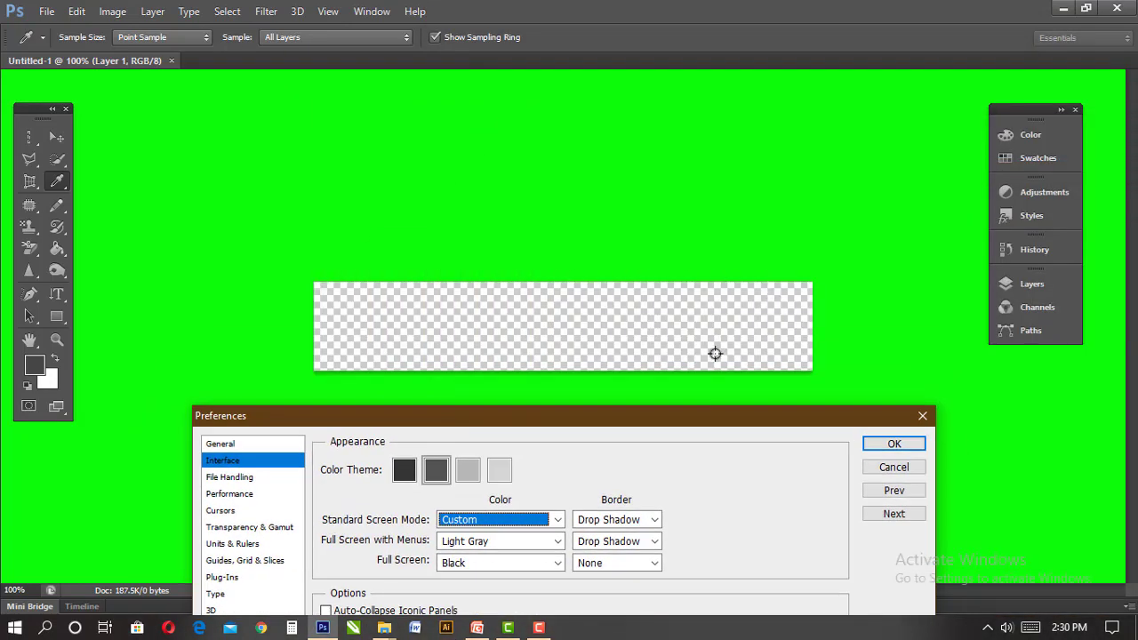
pyautogui.moveTo(426, 411); pyautogui.dragTo(763, 57)
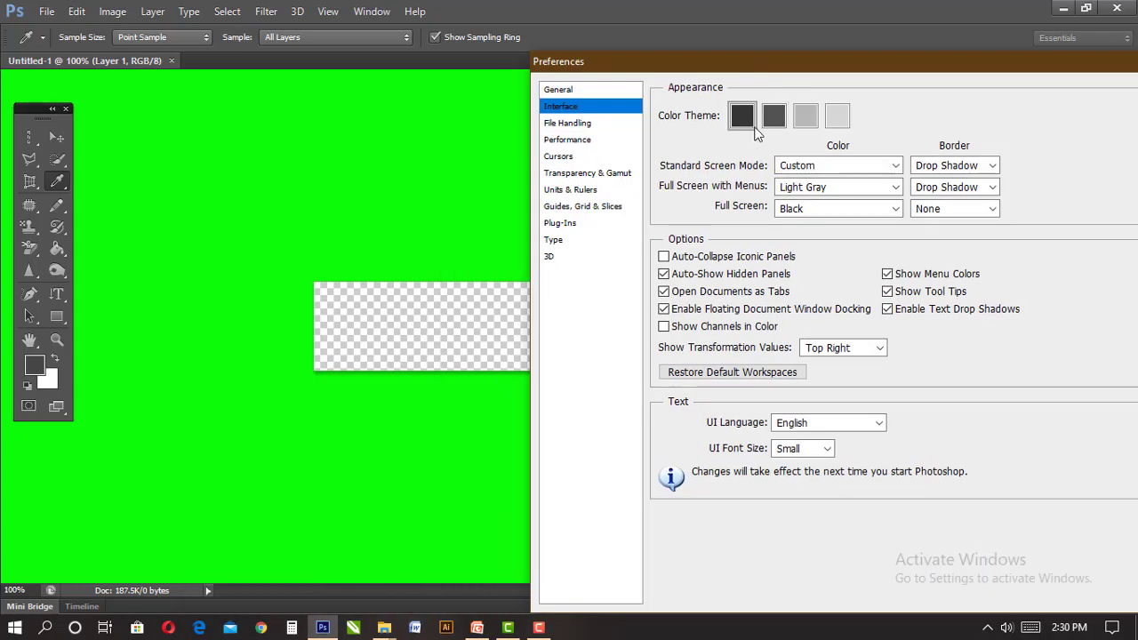
pyautogui.click(858, 188)
pyautogui.click(805, 230)
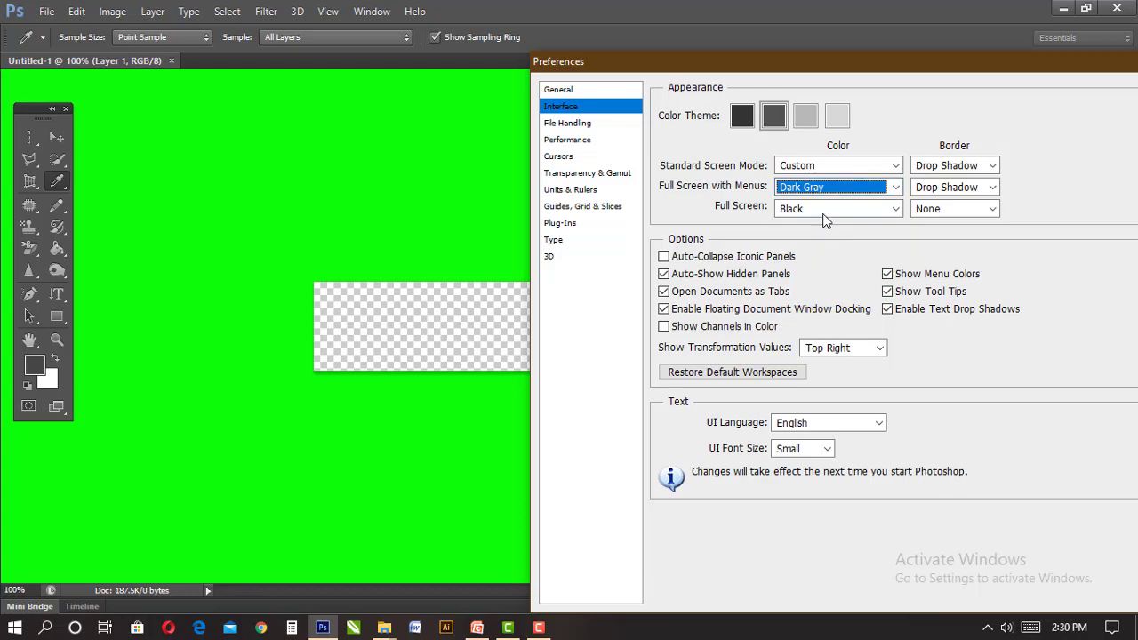
pyautogui.click(836, 166)
pyautogui.click(827, 209)
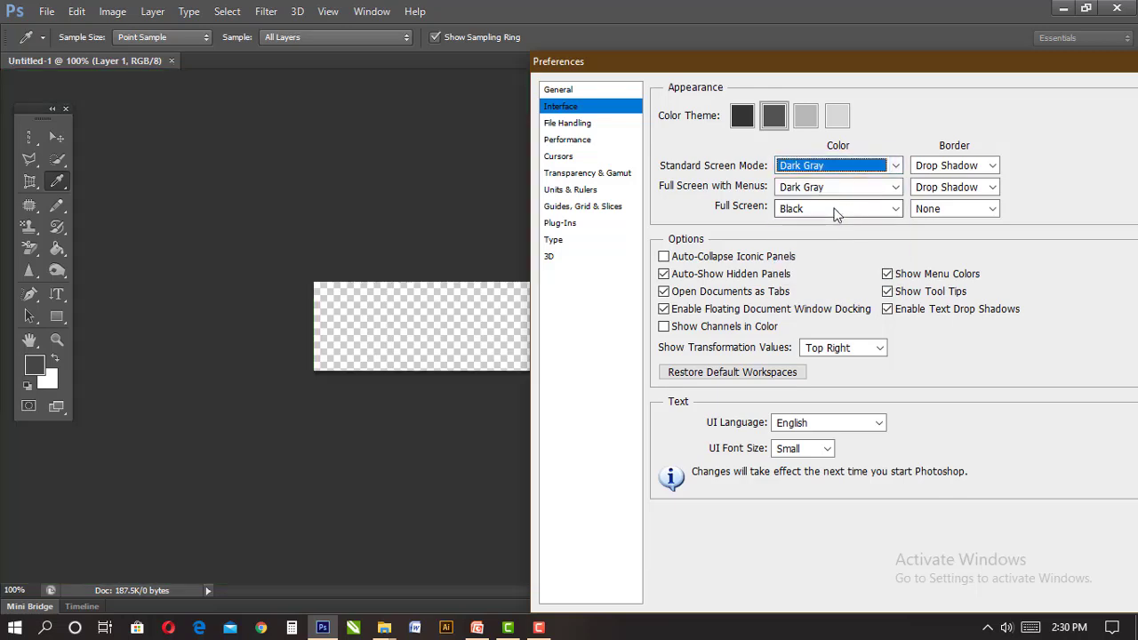
pyautogui.moveTo(807, 77); pyautogui.dragTo(534, 98)
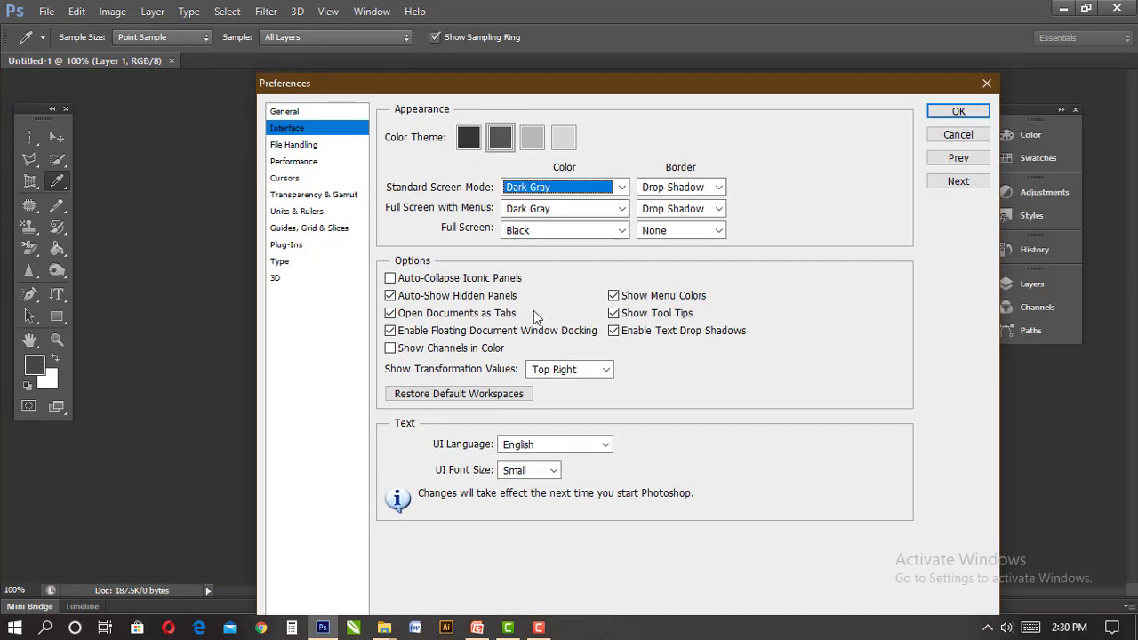
pyautogui.moveTo(314, 91); pyautogui.dragTo(676, 79)
# - Look through File Handling, Performance and Cursors preferences, ending on Transparency & Gamut
pyautogui.click(699, 133)
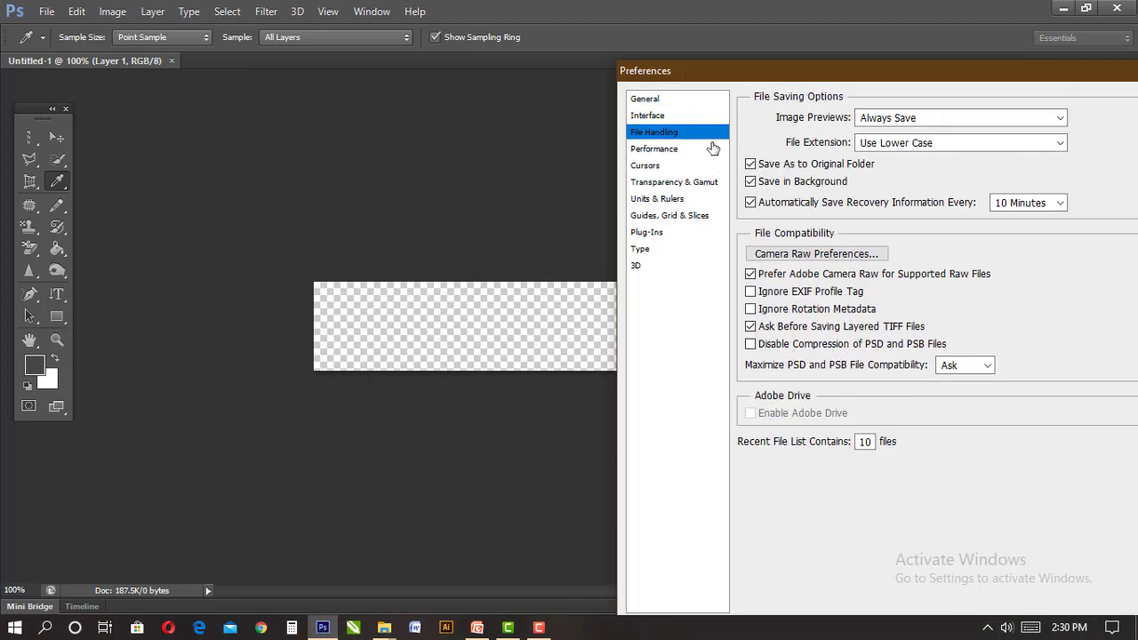
pyautogui.click(675, 149)
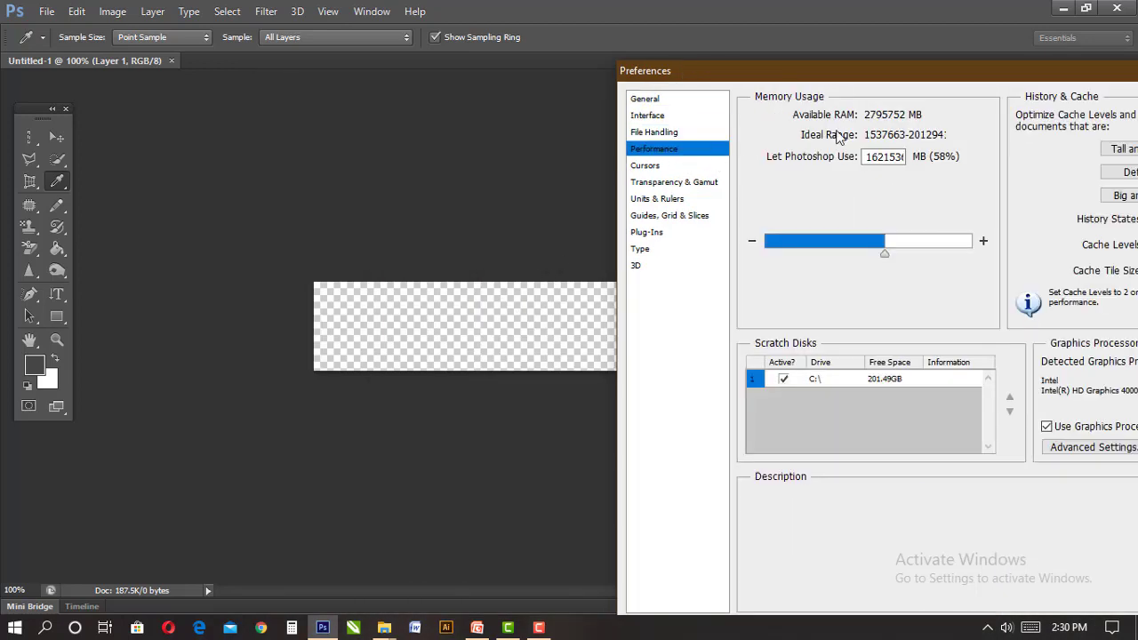
pyautogui.moveTo(711, 70); pyautogui.dragTo(590, 65)
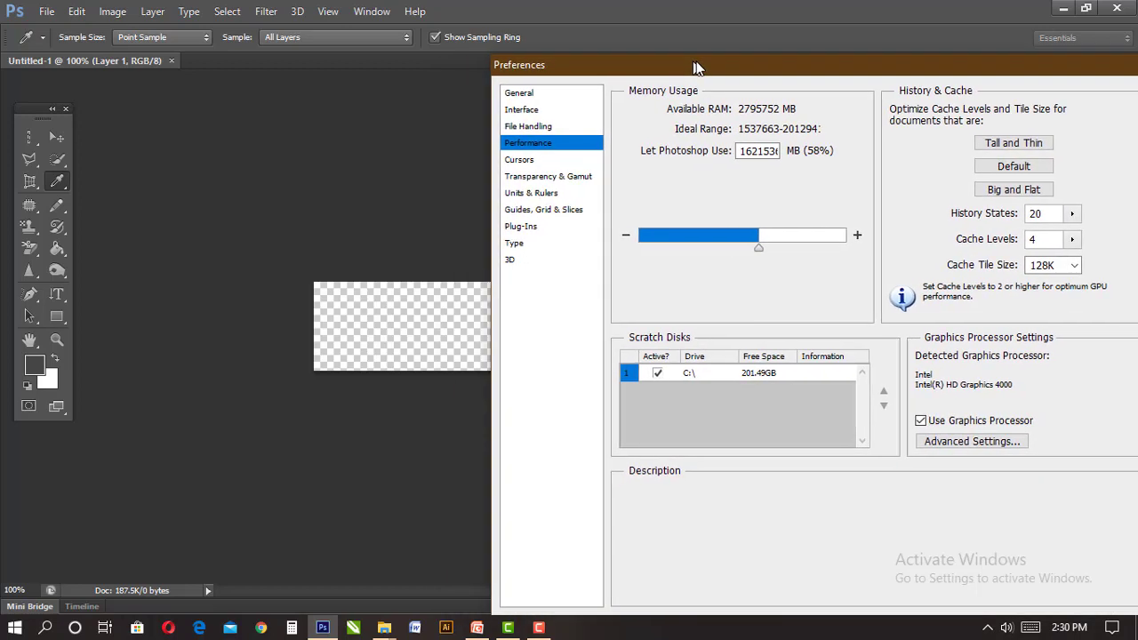
pyautogui.click(549, 161)
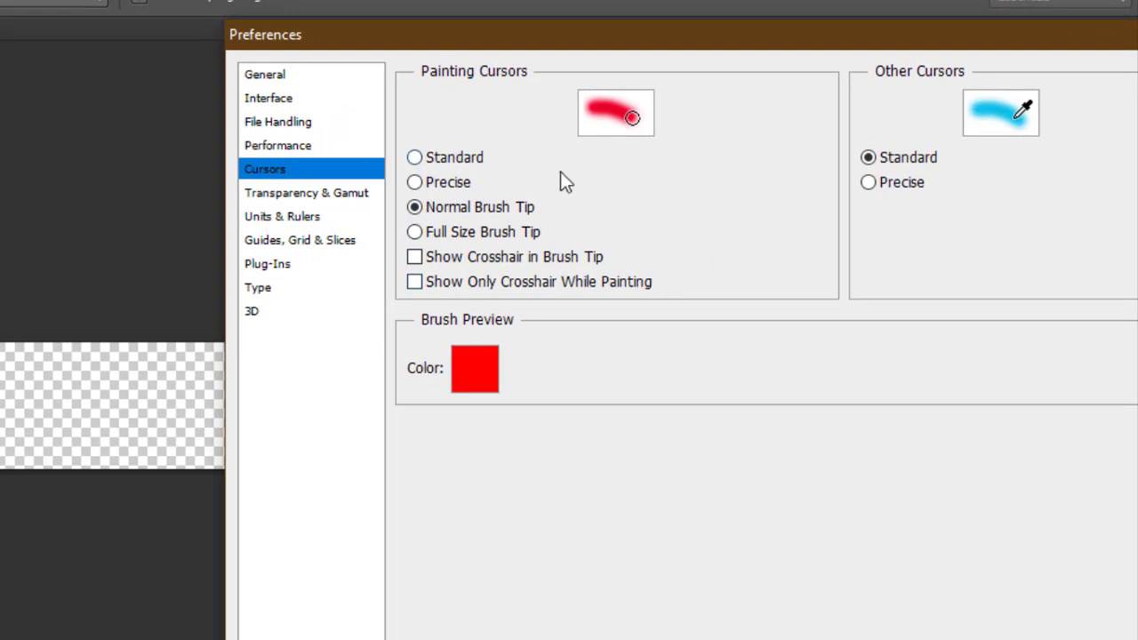
pyautogui.click(274, 193)
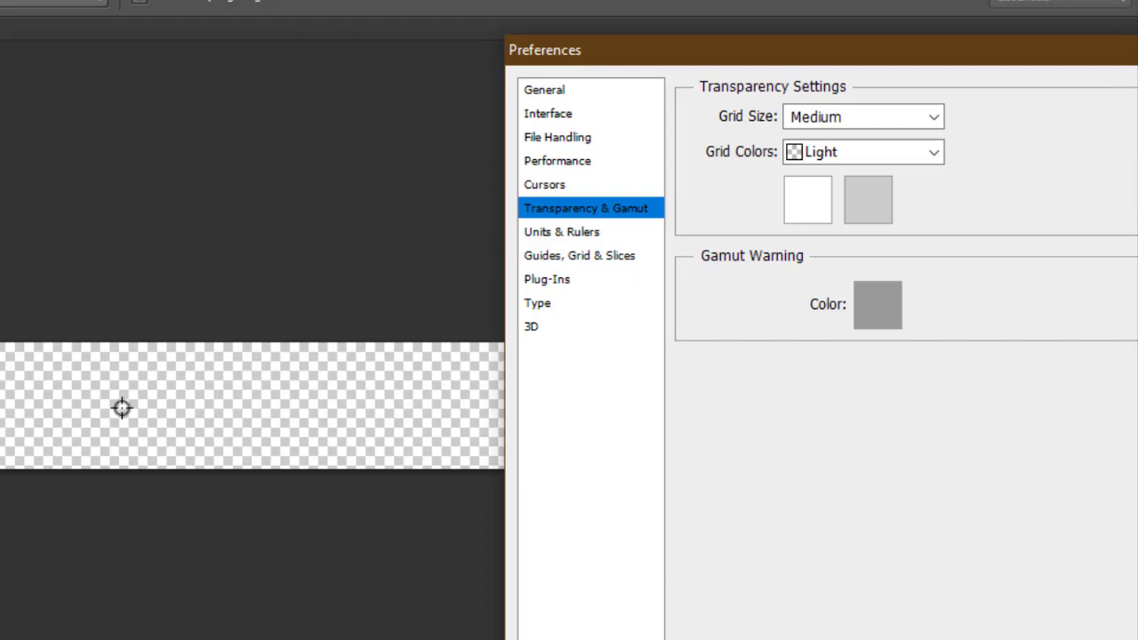
# - Set the first transparency grid colour to dark green and the second to white
pyautogui.moveTo(849, 64); pyautogui.dragTo(799, 70)
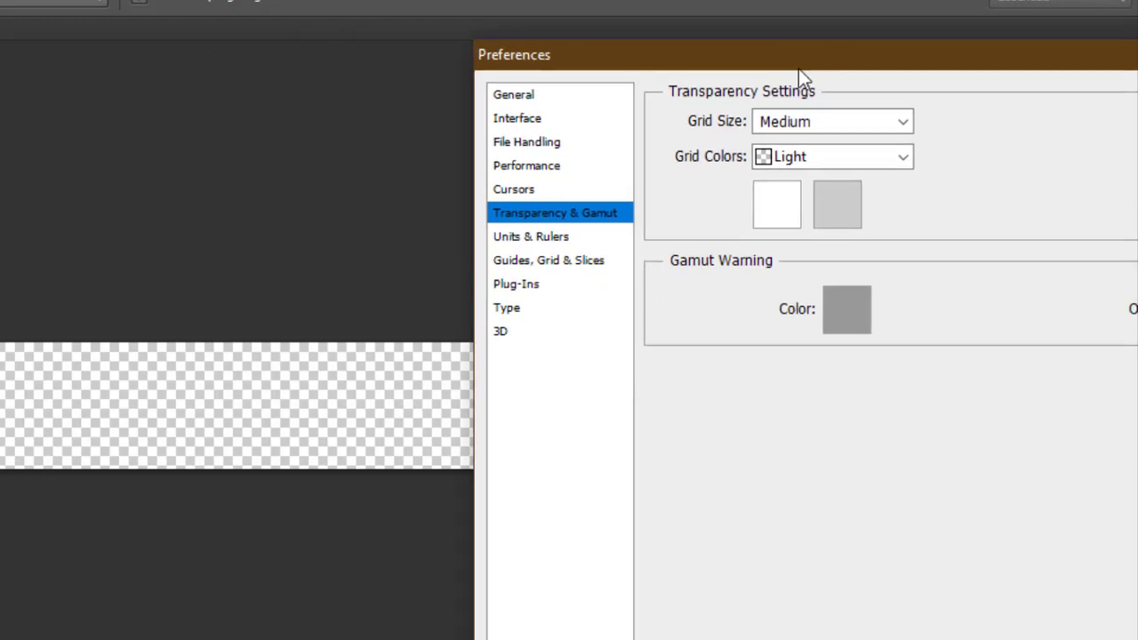
pyautogui.click(777, 214)
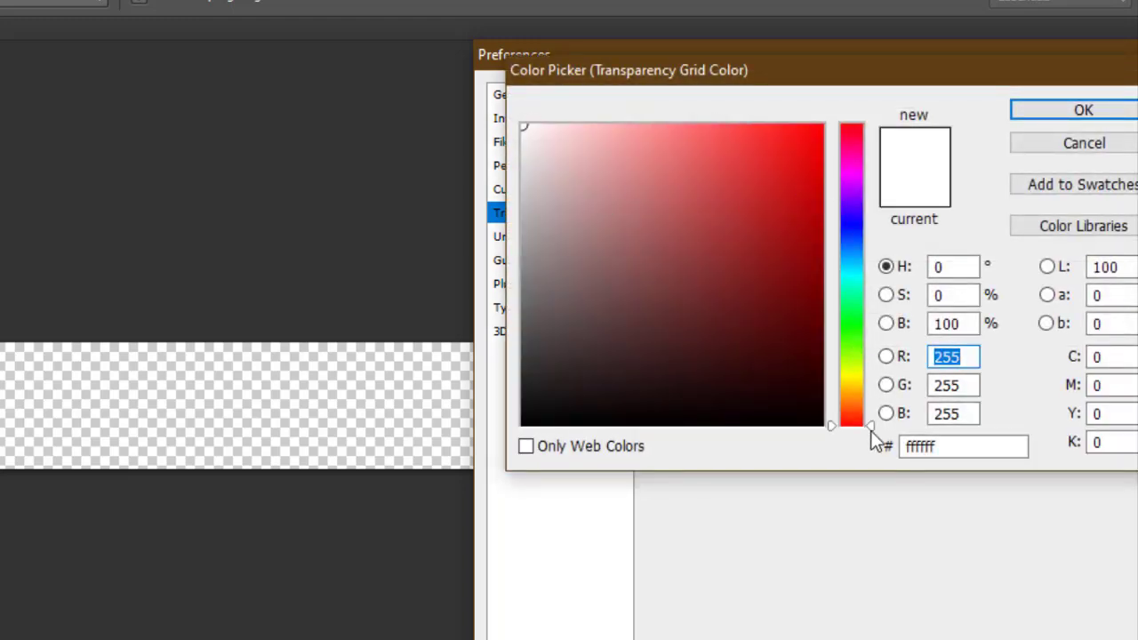
pyautogui.moveTo(874, 416); pyautogui.dragTo(875, 331)
pyautogui.click(802, 178)
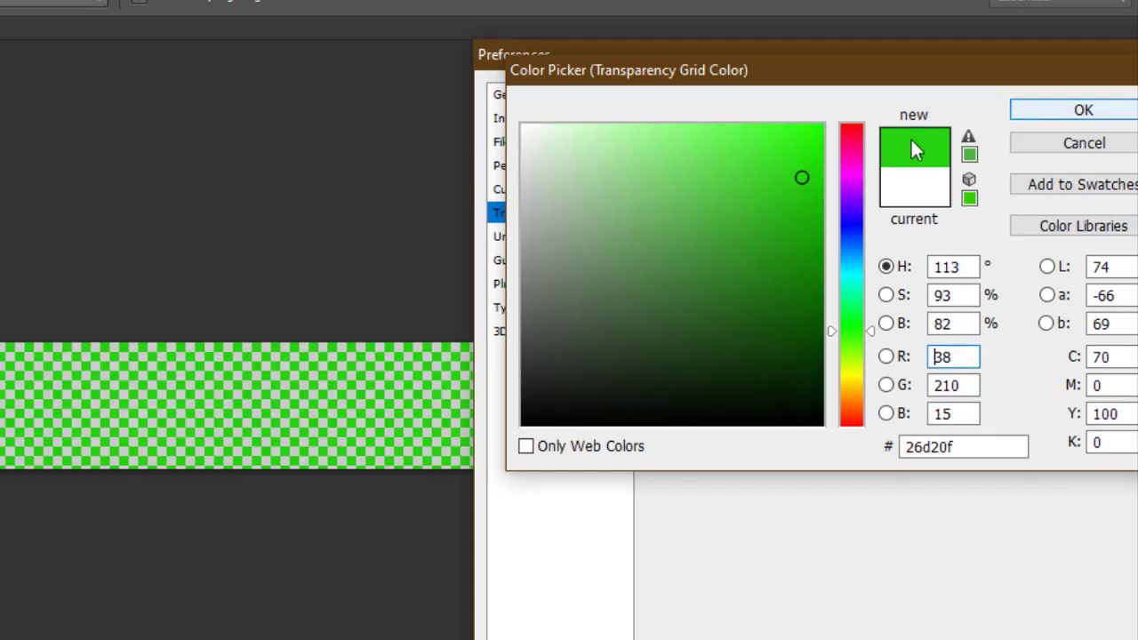
pyautogui.click(808, 228)
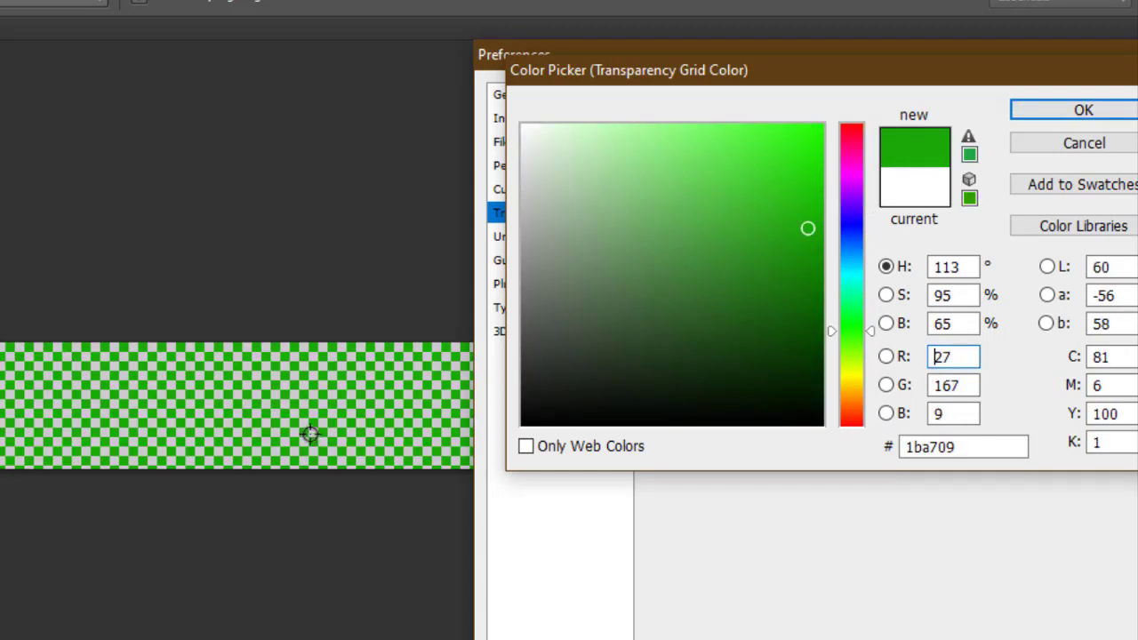
pyautogui.click(1018, 108)
pyautogui.click(836, 204)
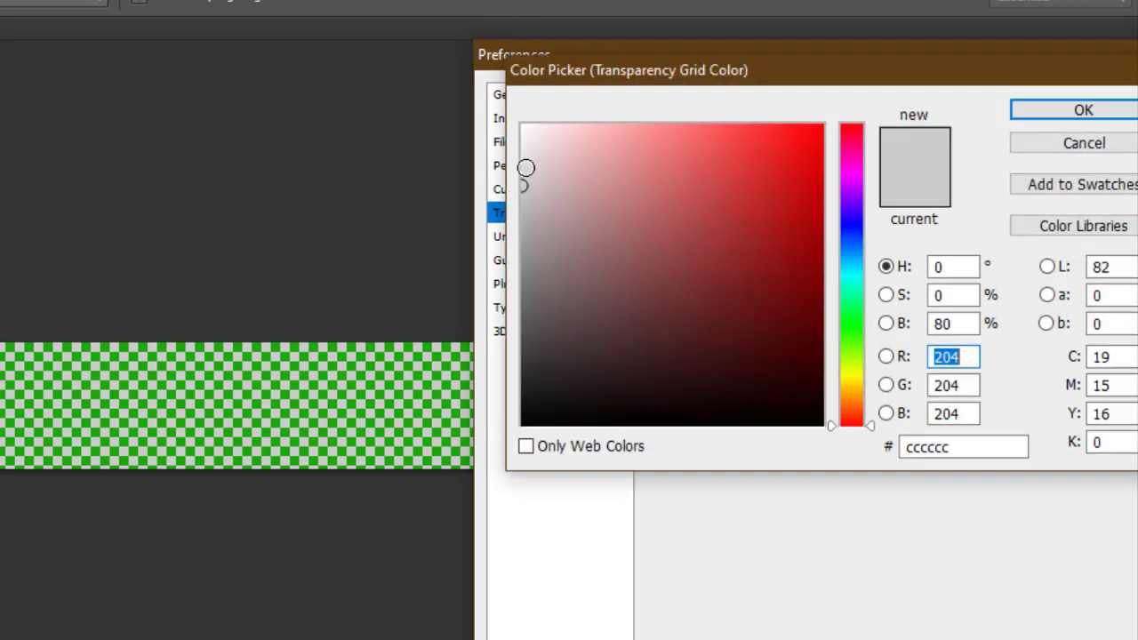
pyautogui.click(524, 125)
pyautogui.click(1082, 116)
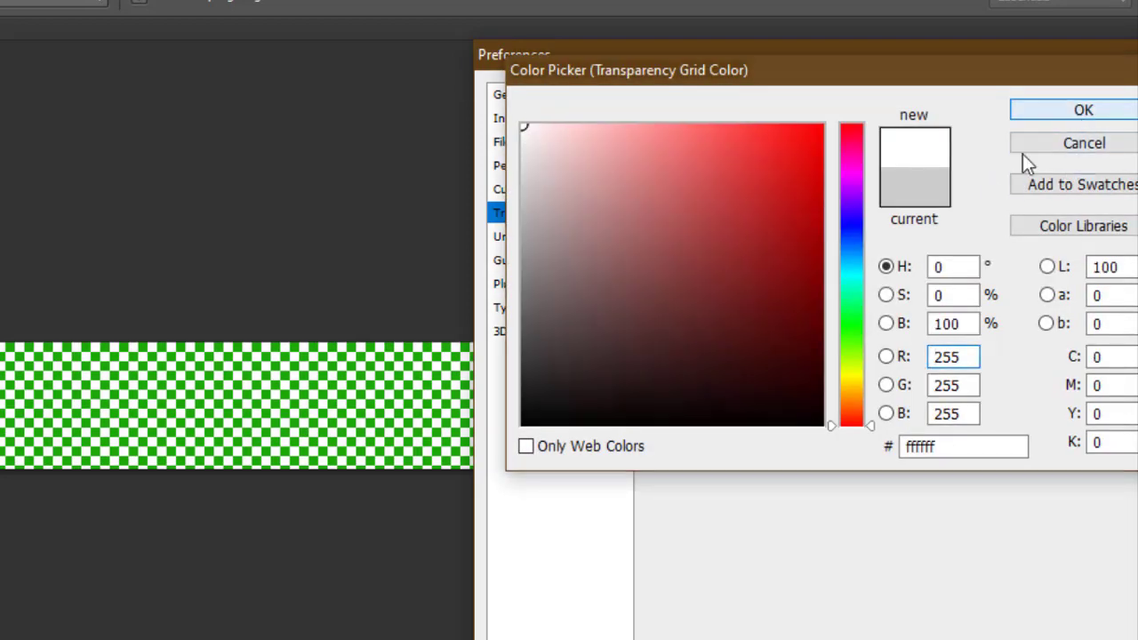
pyautogui.moveTo(630, 62); pyautogui.dragTo(662, 96)
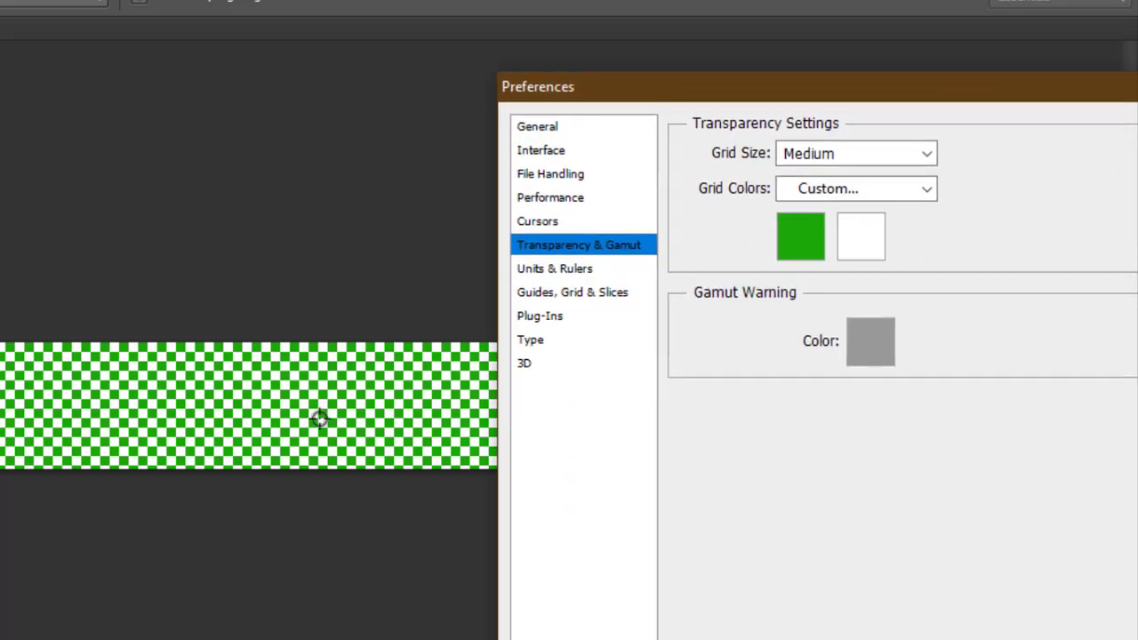
# - Switch grid colours to Medium and try Small, Large and Medium grid sizes, settling on Small
pyautogui.click(845, 190)
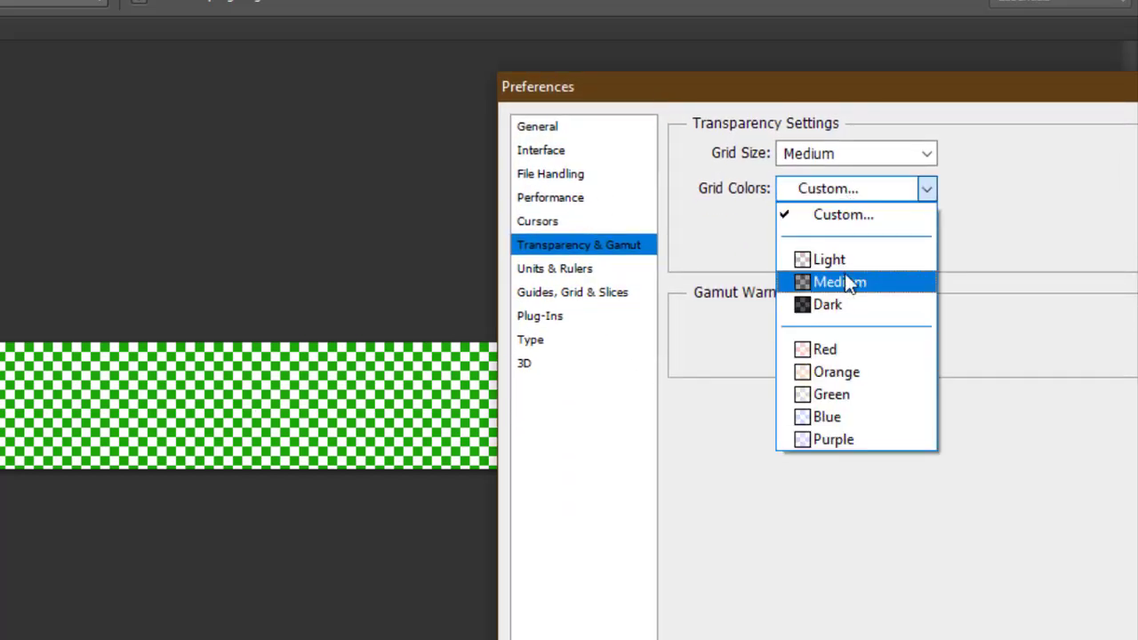
pyautogui.click(846, 277)
pyautogui.click(859, 185)
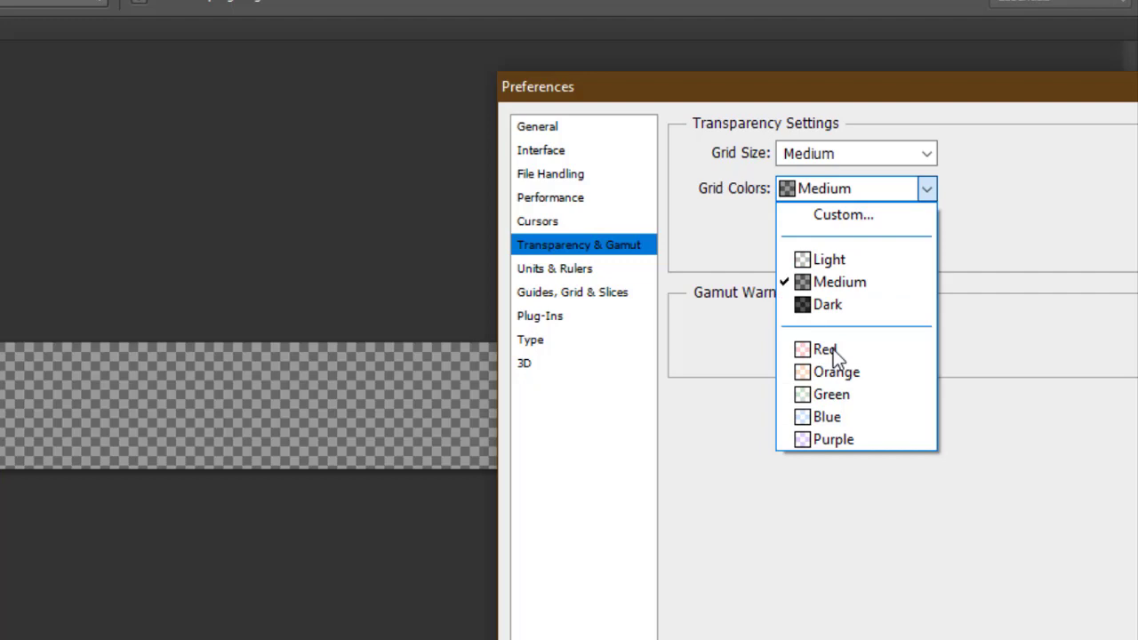
pyautogui.click(993, 178)
pyautogui.click(843, 154)
pyautogui.click(830, 194)
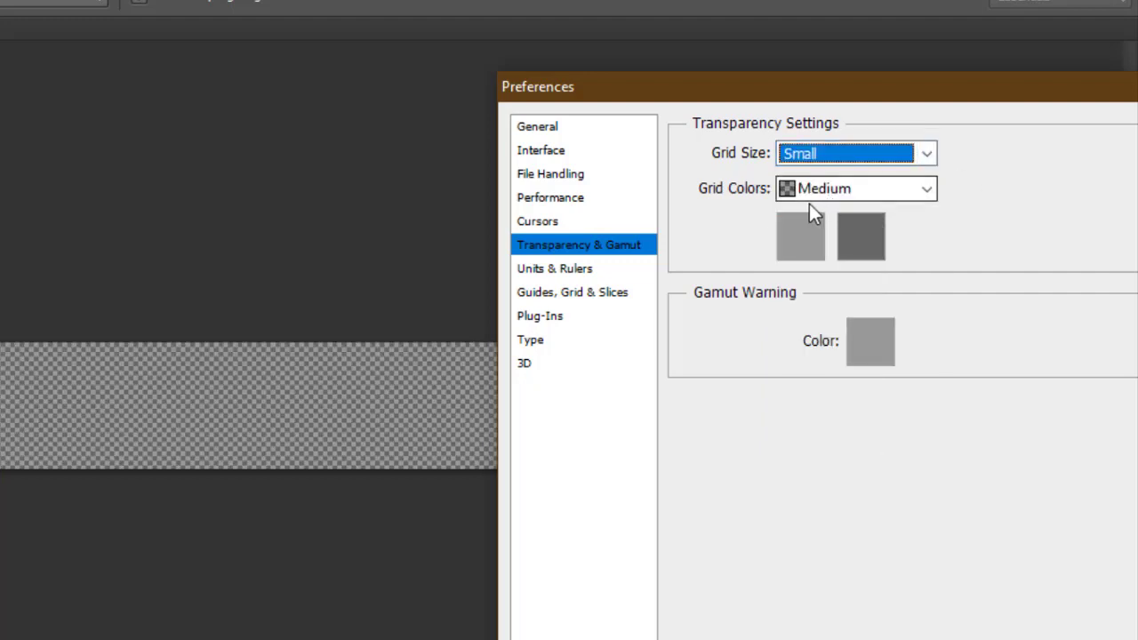
pyautogui.click(831, 166)
pyautogui.click(826, 235)
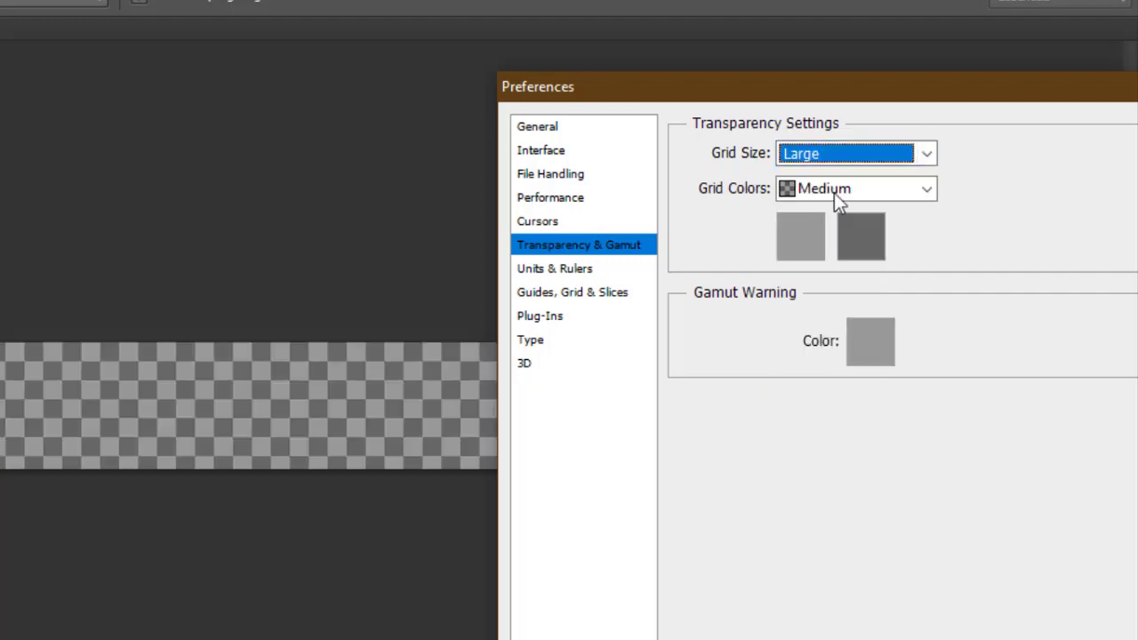
pyautogui.click(851, 159)
pyautogui.click(822, 216)
pyautogui.click(846, 153)
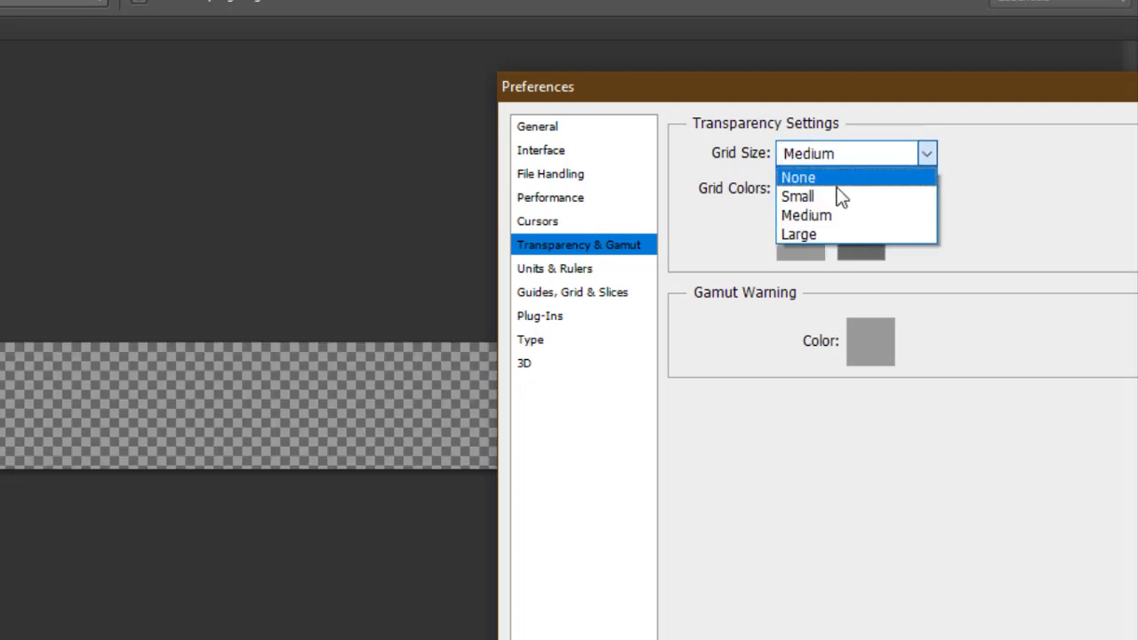
pyautogui.click(843, 197)
# - Try the Red, Blue, Purple and Light grid colour presets
pyautogui.click(846, 197)
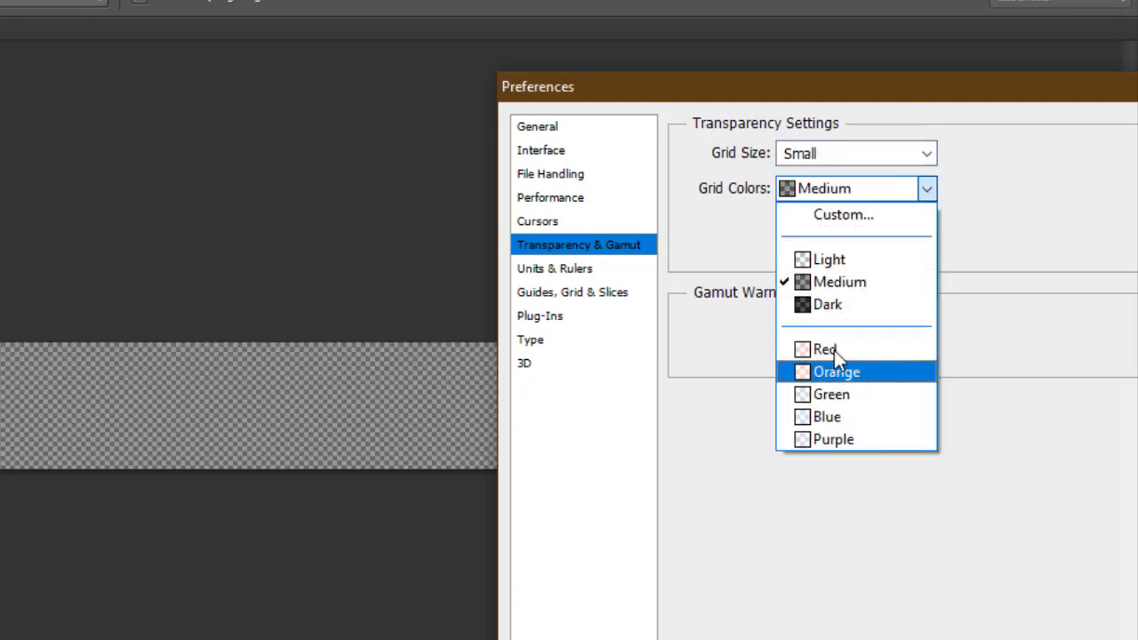
pyautogui.click(831, 348)
pyautogui.click(839, 195)
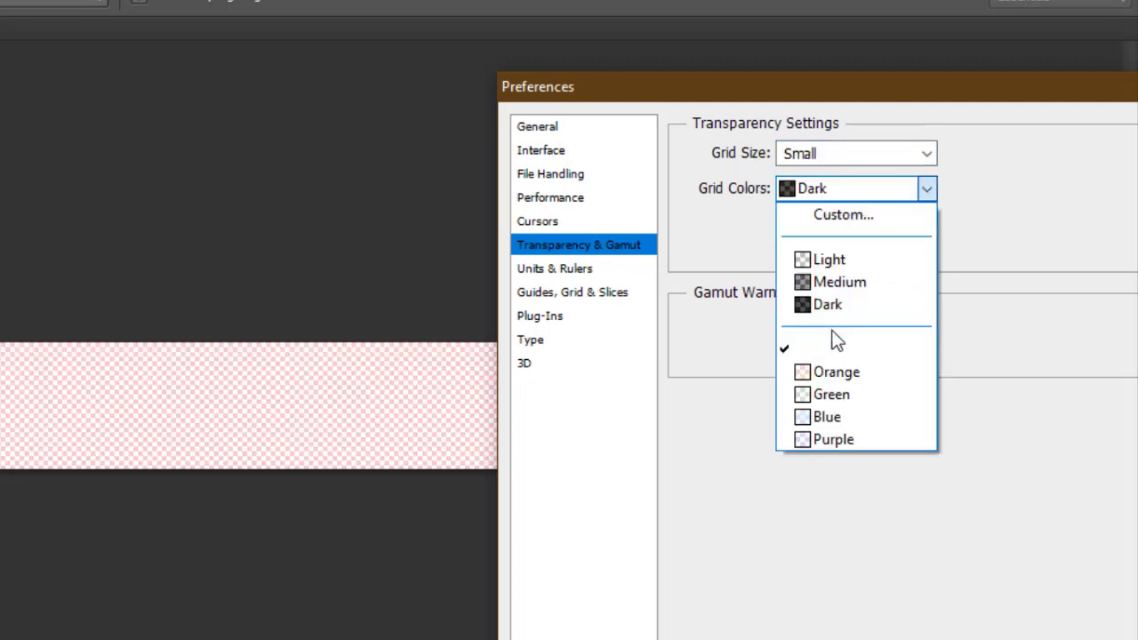
pyautogui.click(831, 416)
pyautogui.click(862, 187)
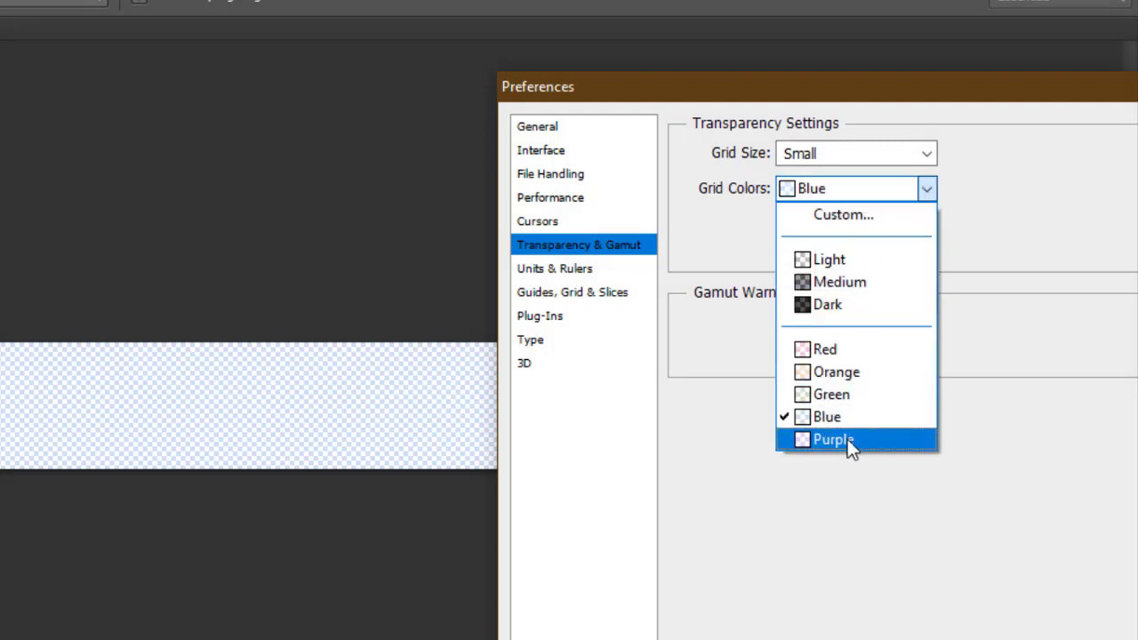
pyautogui.click(850, 444)
pyautogui.click(851, 187)
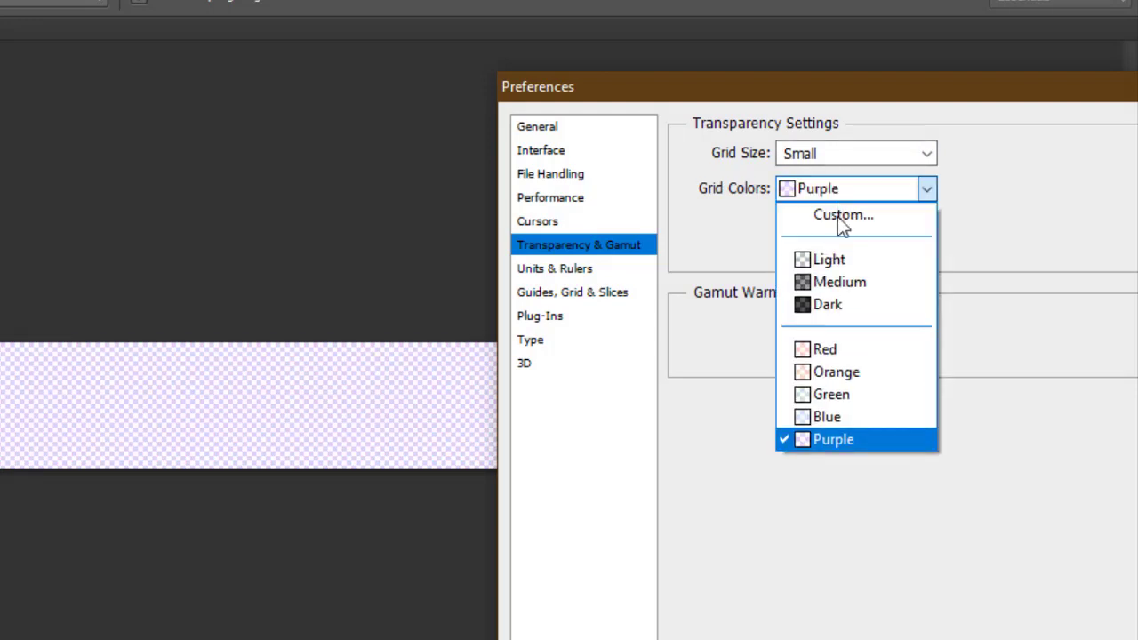
pyautogui.click(833, 258)
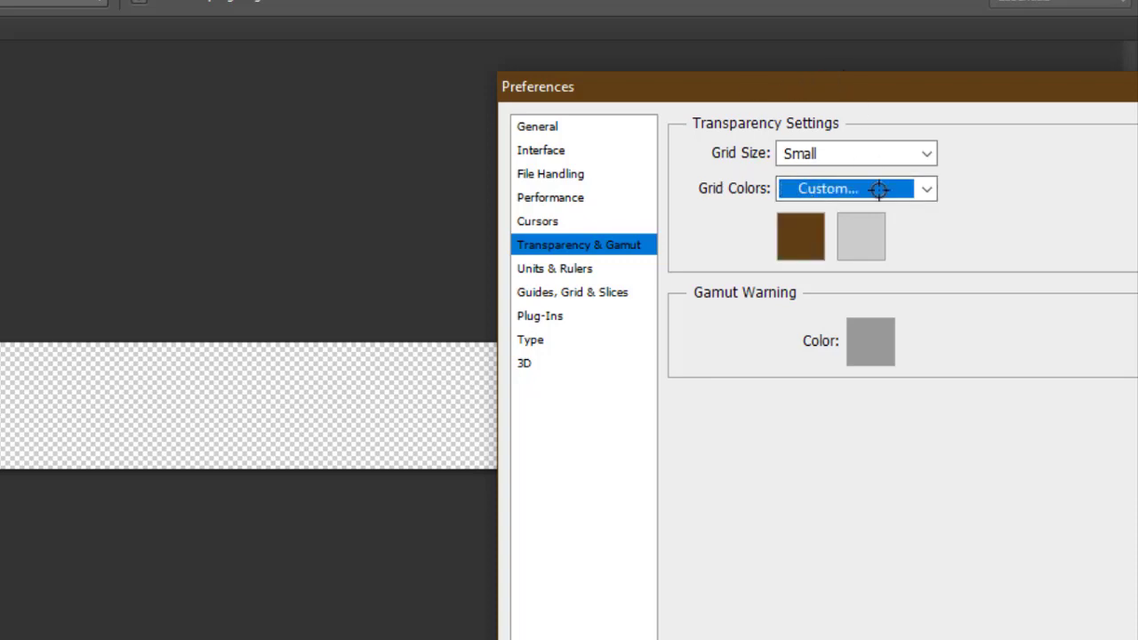
pyautogui.click(877, 188)
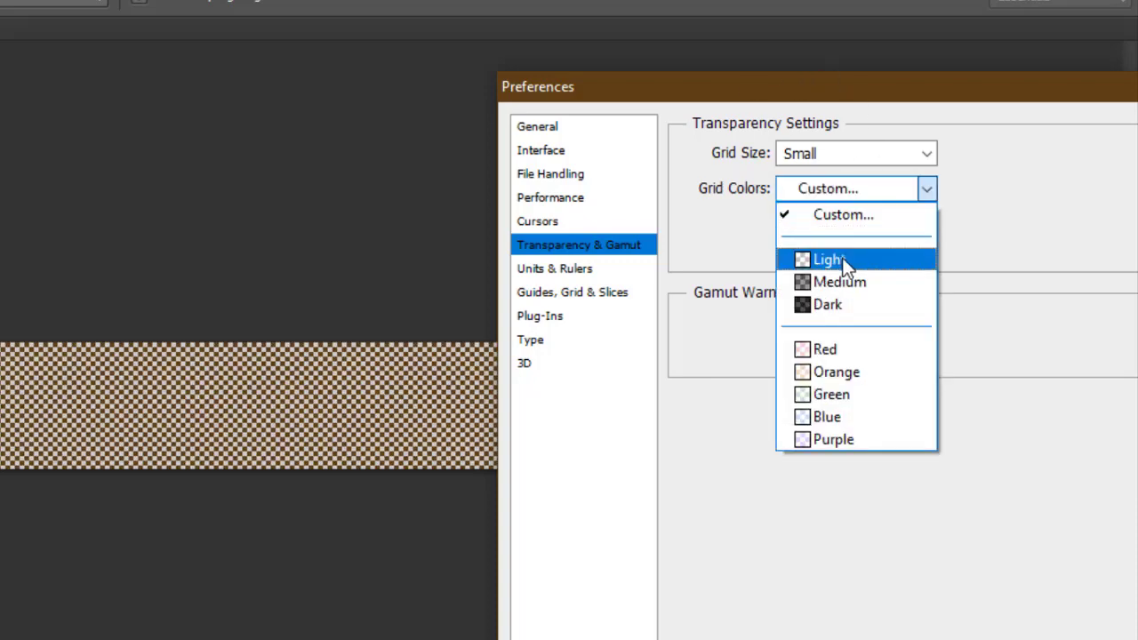
pyautogui.click(766, 103)
pyautogui.click(854, 189)
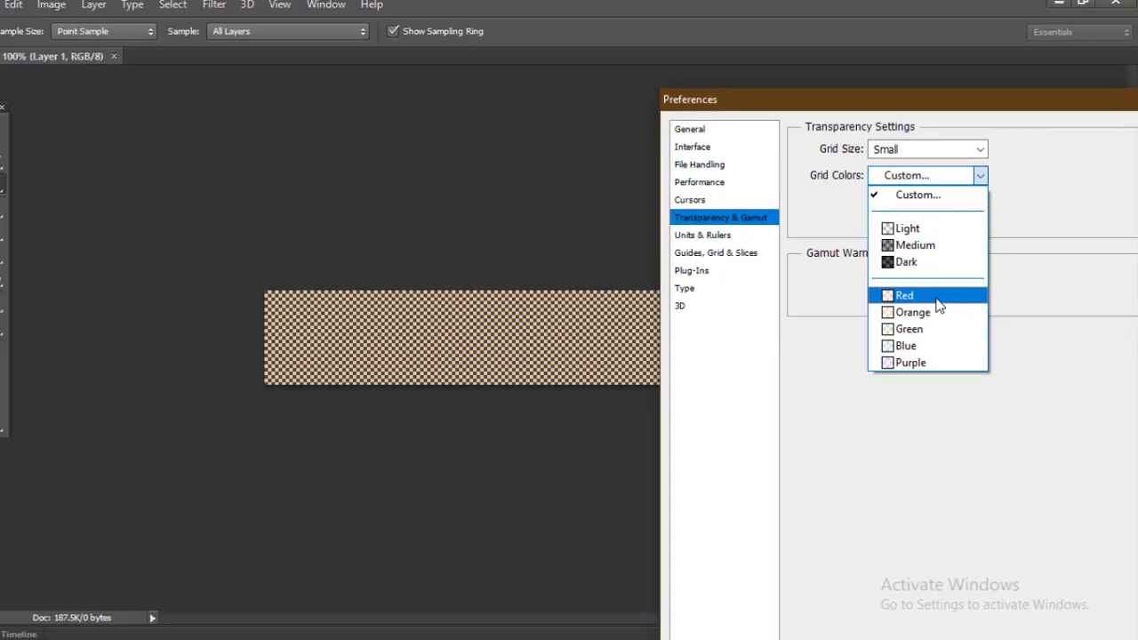
# - Try Red, then custom grid colours sampled as dark gray 333333, discarding a white change
pyautogui.click(939, 304)
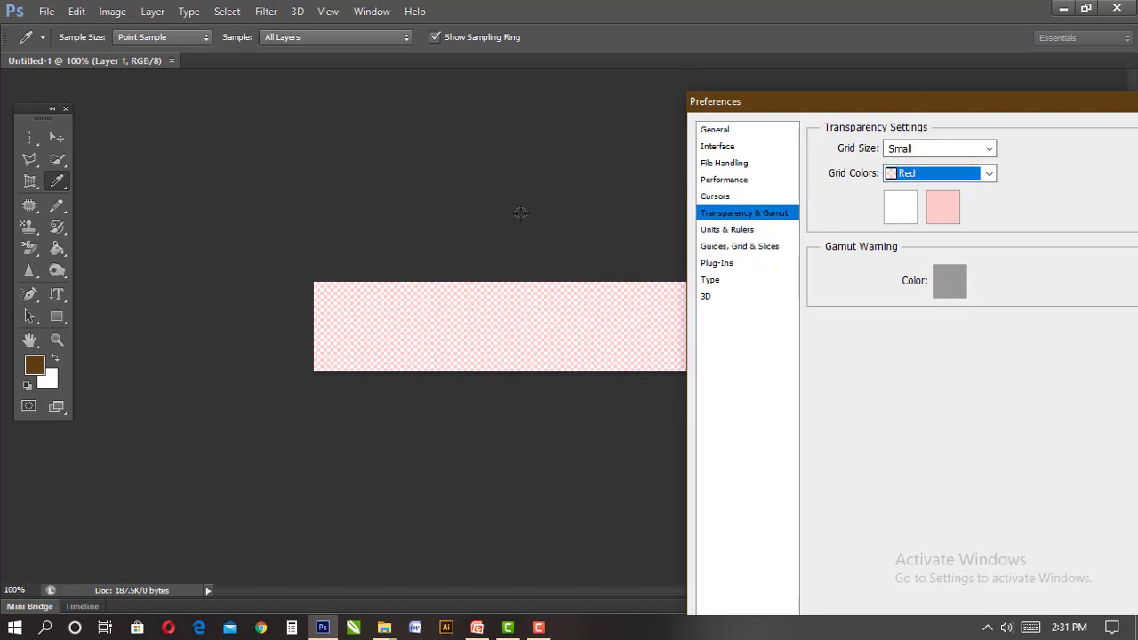
pyautogui.click(39, 363)
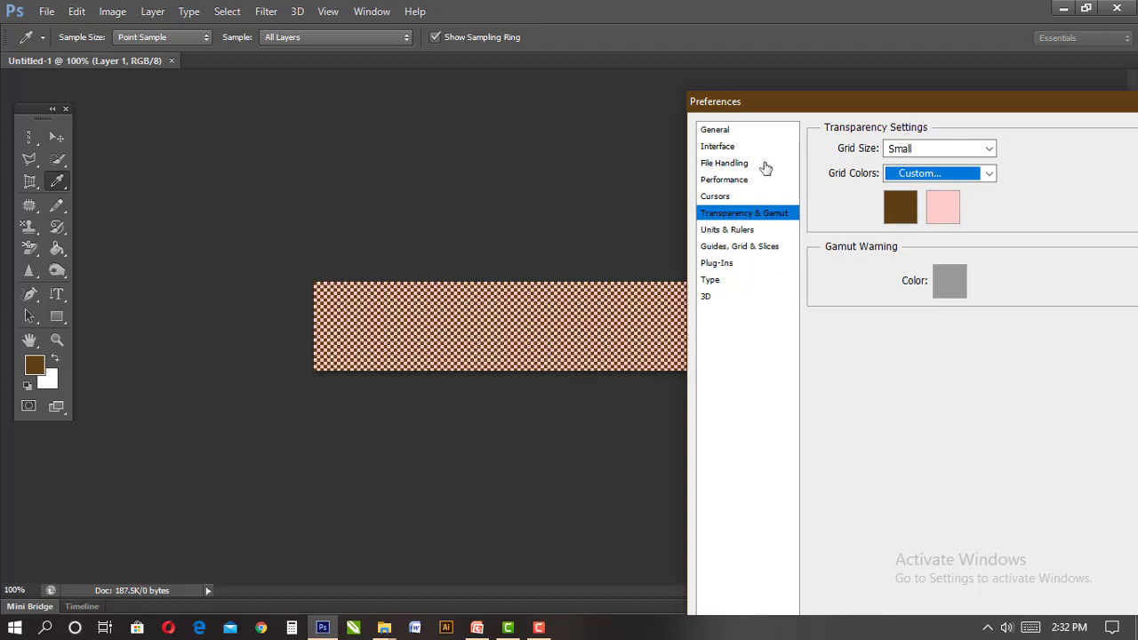
pyautogui.click(592, 233)
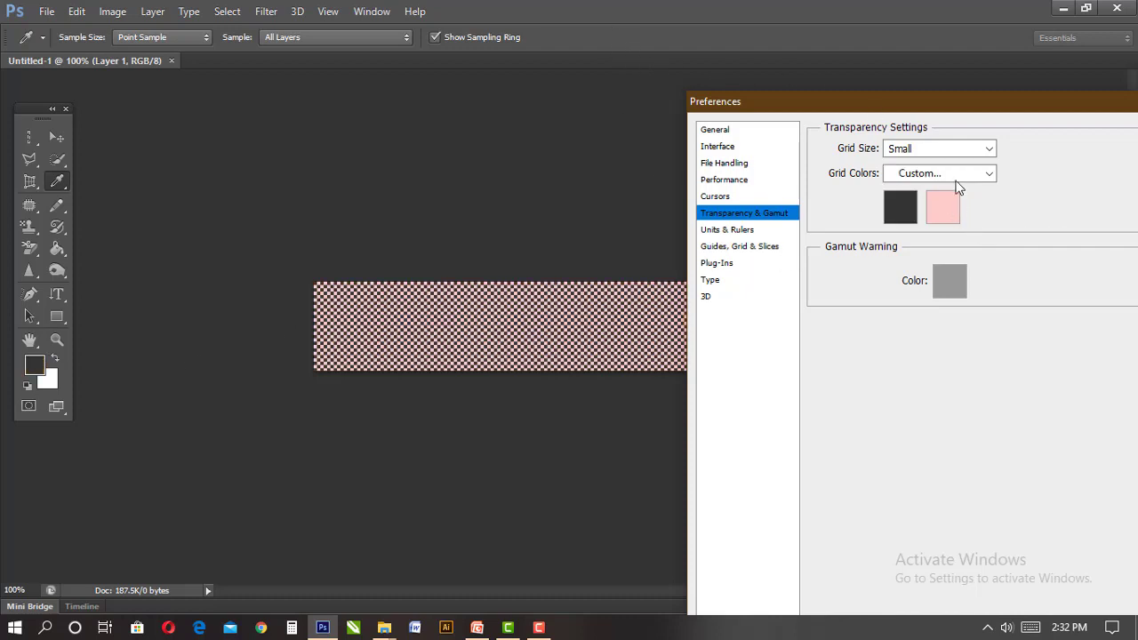
pyautogui.click(946, 209)
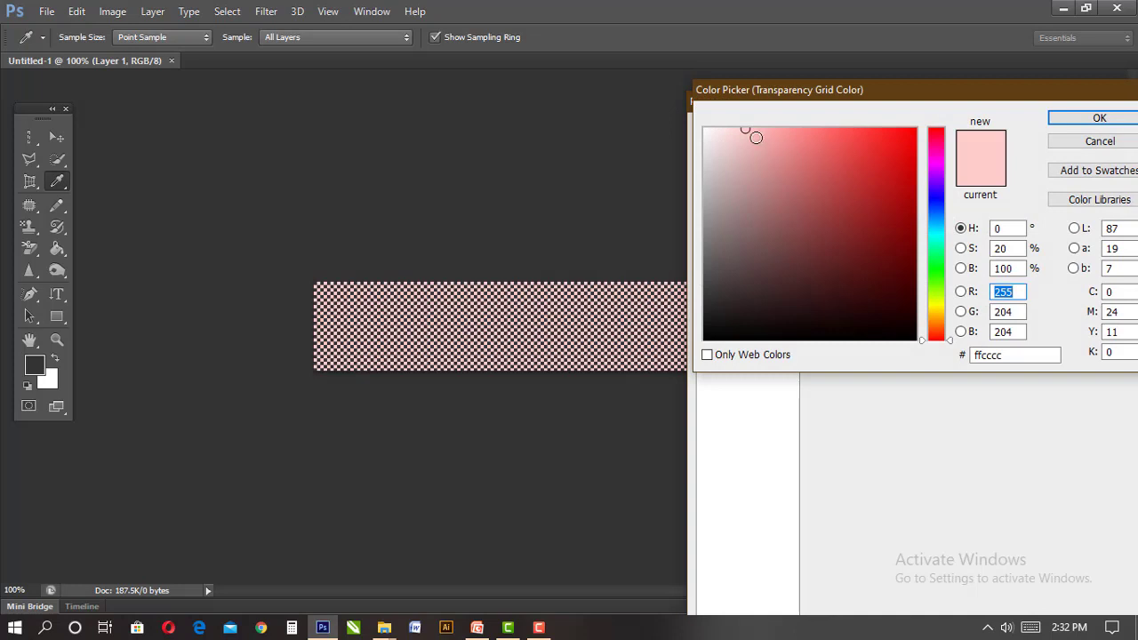
pyautogui.click(529, 356)
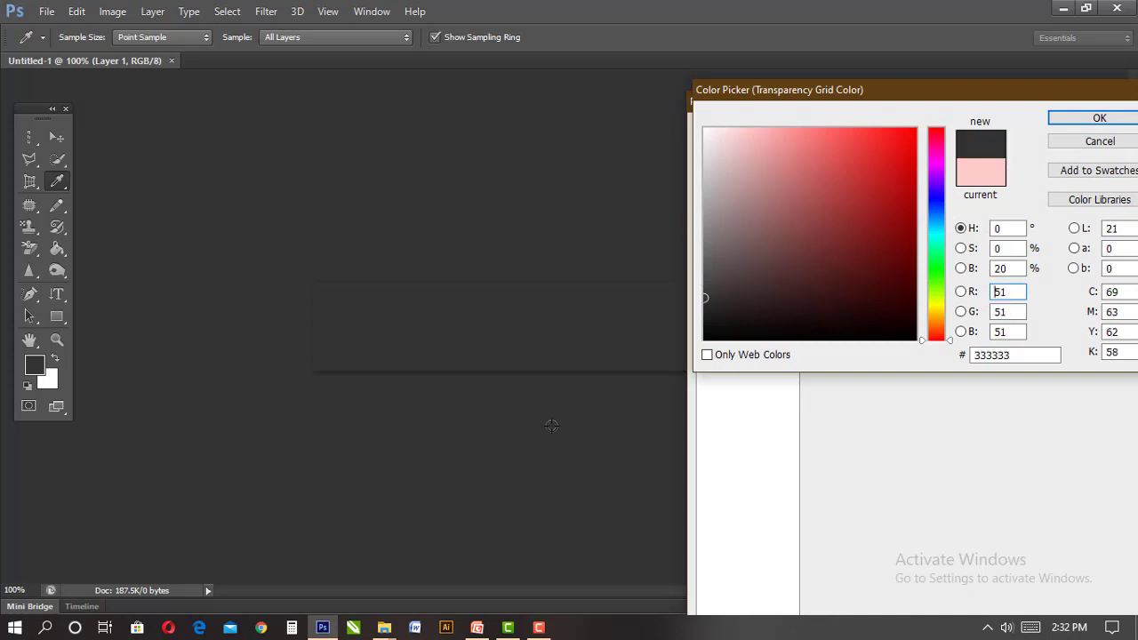
pyautogui.click(1125, 124)
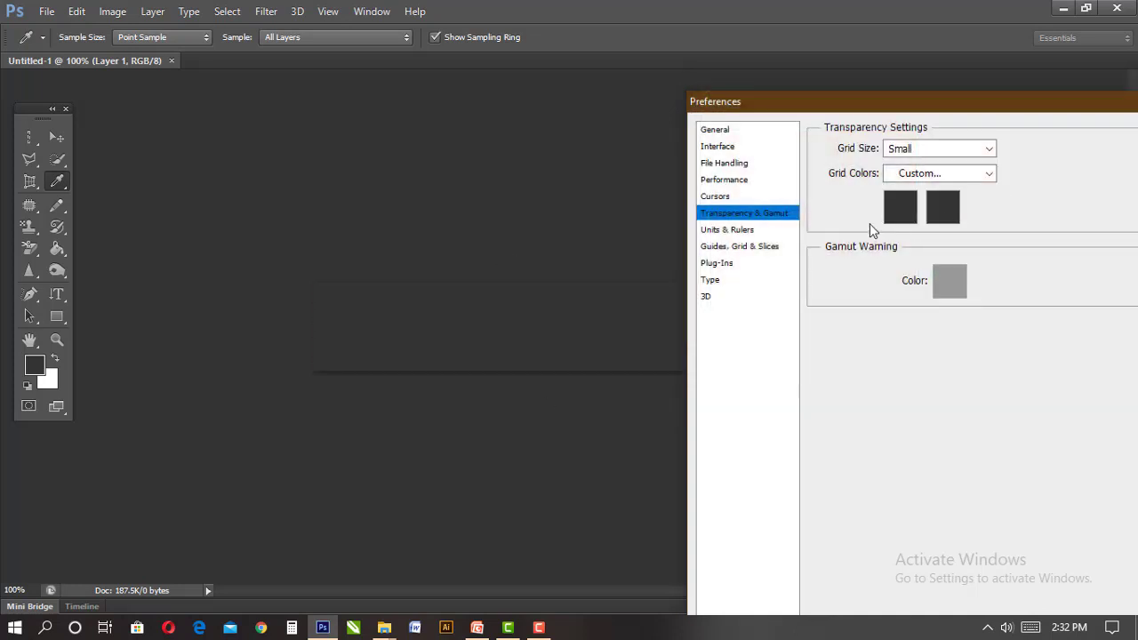
pyautogui.click(899, 206)
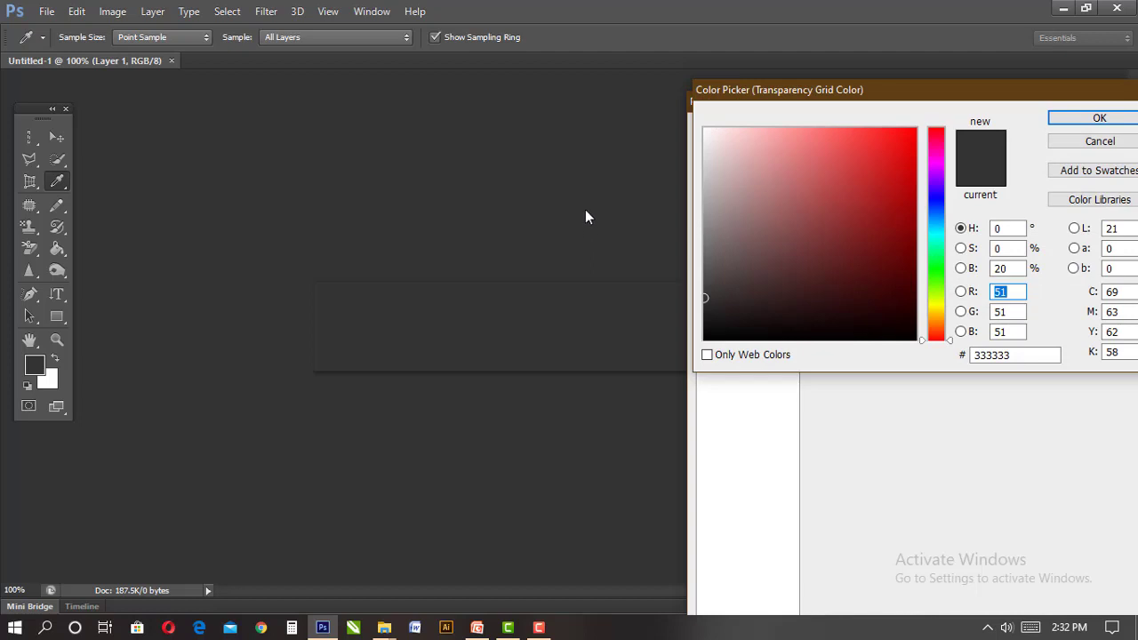
pyautogui.click(56, 376)
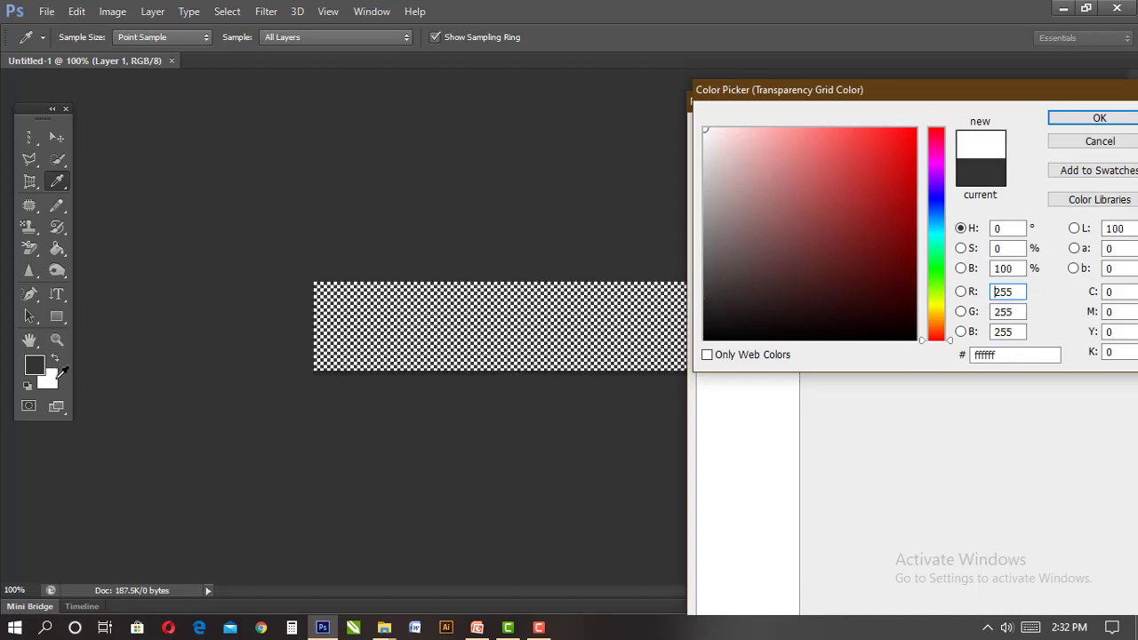
pyautogui.click(1082, 138)
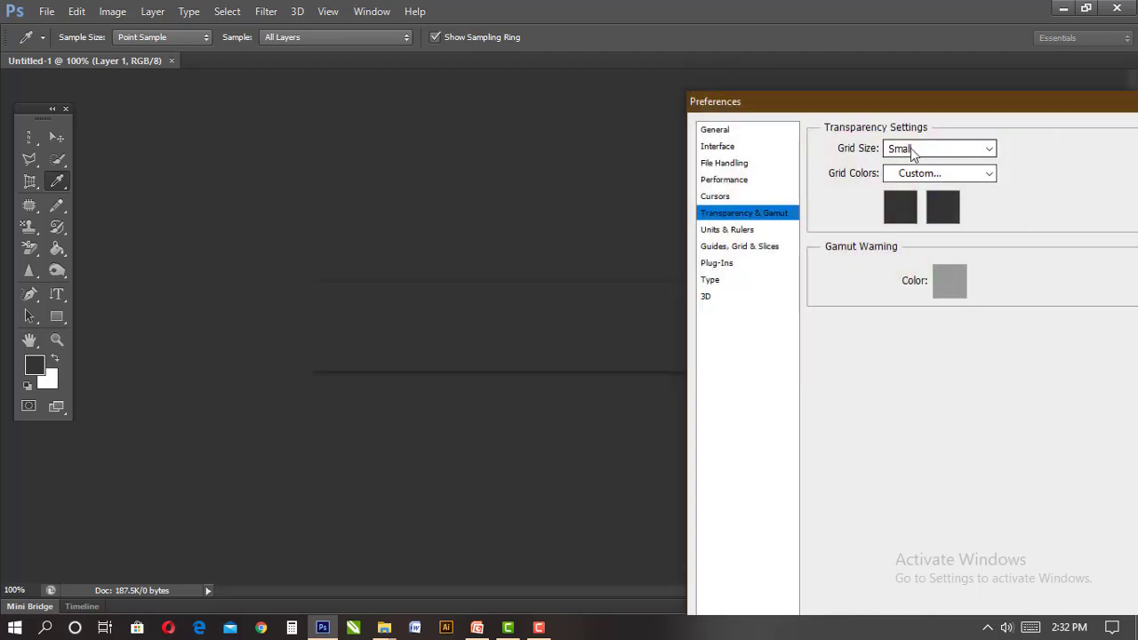
# - Return the transparency grid to Light colours at Medium size
pyautogui.moveTo(916, 105); pyautogui.dragTo(875, 104)
pyautogui.click(935, 174)
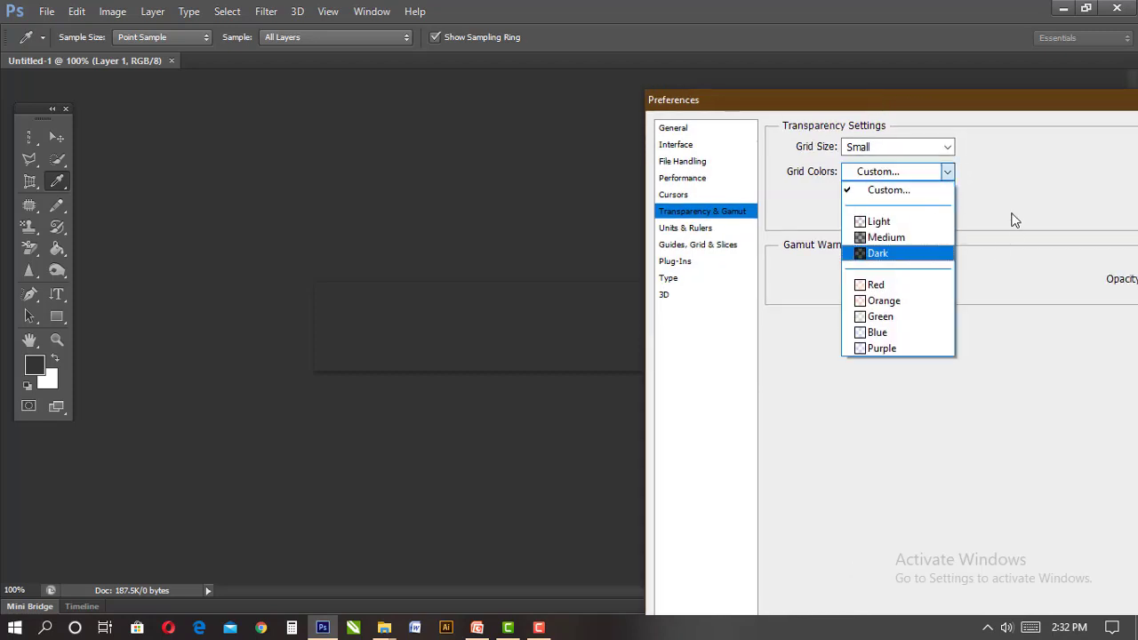
pyautogui.click(876, 220)
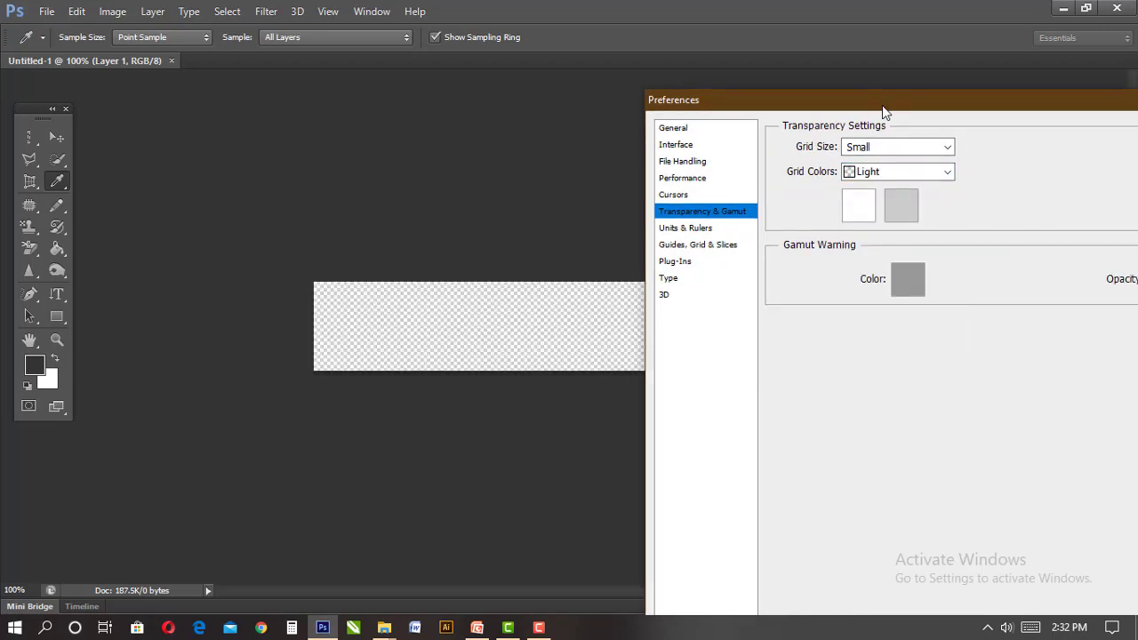
pyautogui.moveTo(884, 106); pyautogui.dragTo(848, 93)
pyautogui.click(903, 135)
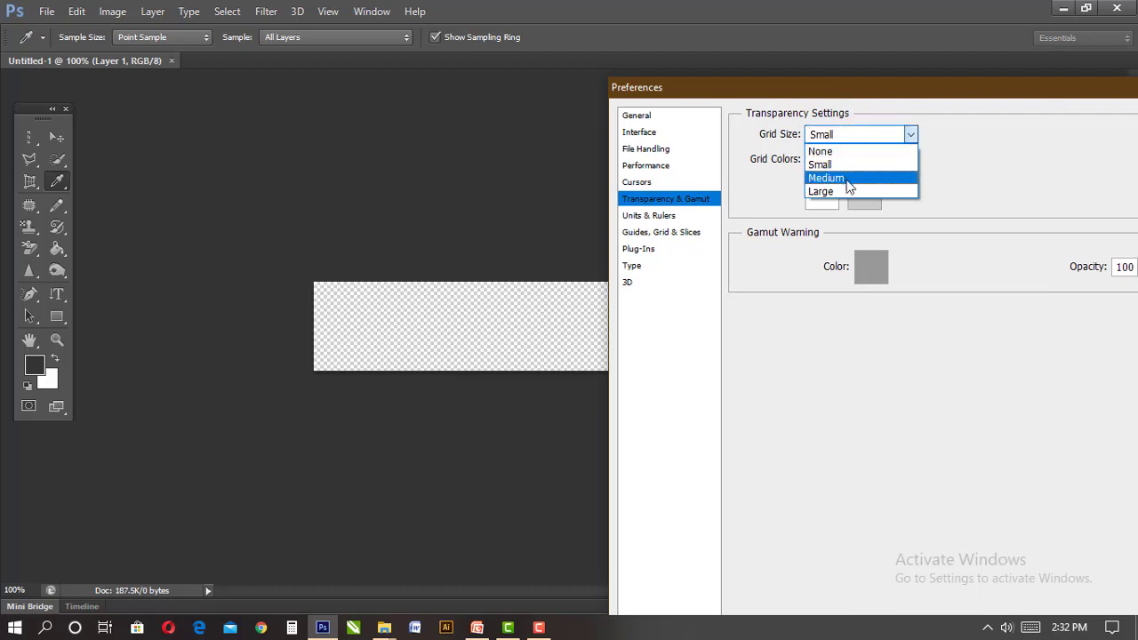
pyautogui.click(847, 179)
pyautogui.moveTo(750, 107); pyautogui.dragTo(832, 91)
pyautogui.click(704, 206)
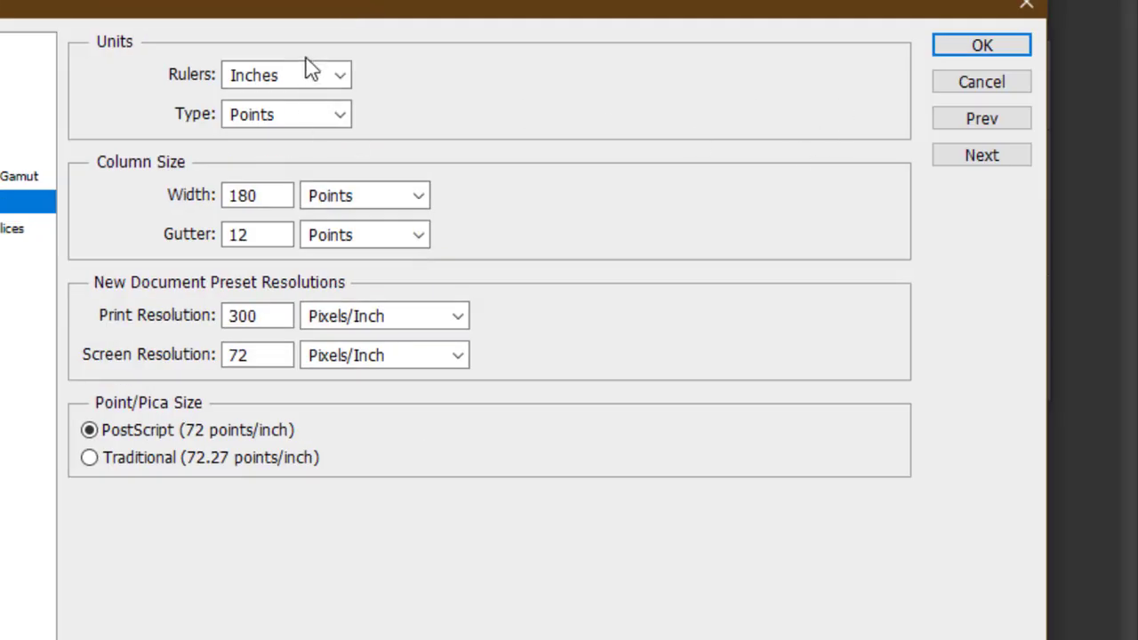
# - Leave rulers in Inches and type in Points, then go to Guides, Grid & Slices
pyautogui.click(235, 78)
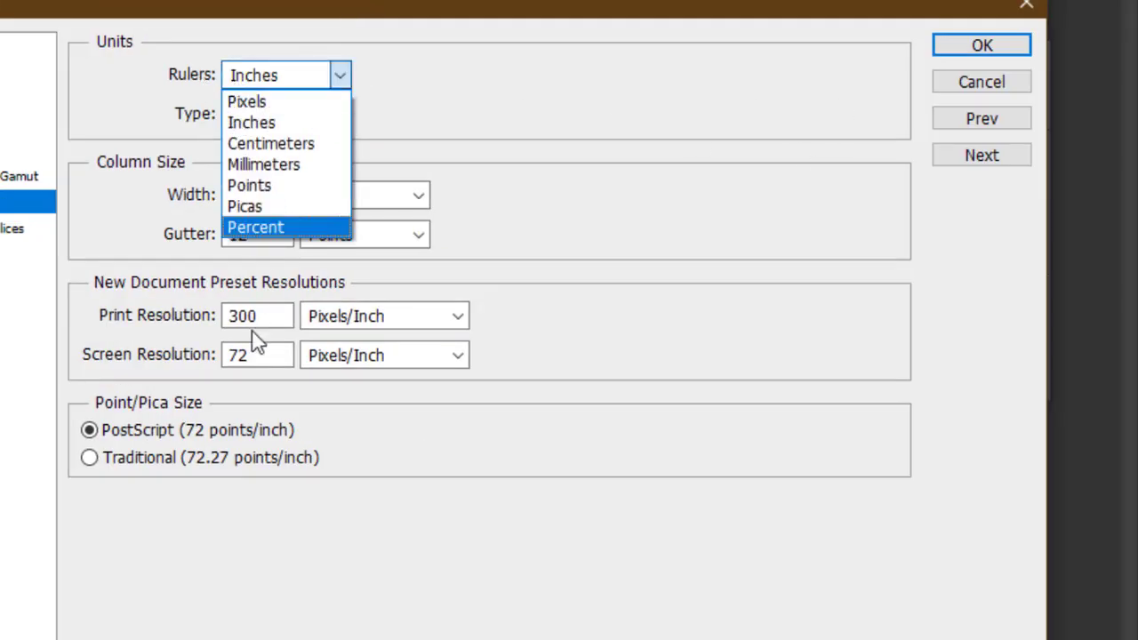
pyautogui.click(392, 95)
pyautogui.click(300, 114)
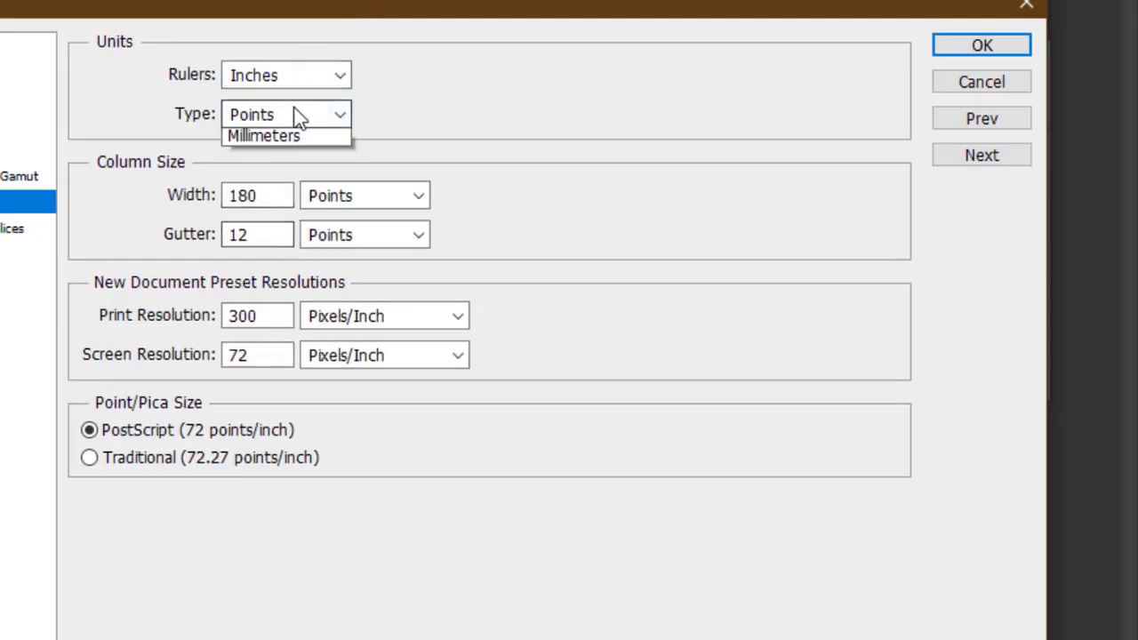
pyautogui.click(394, 101)
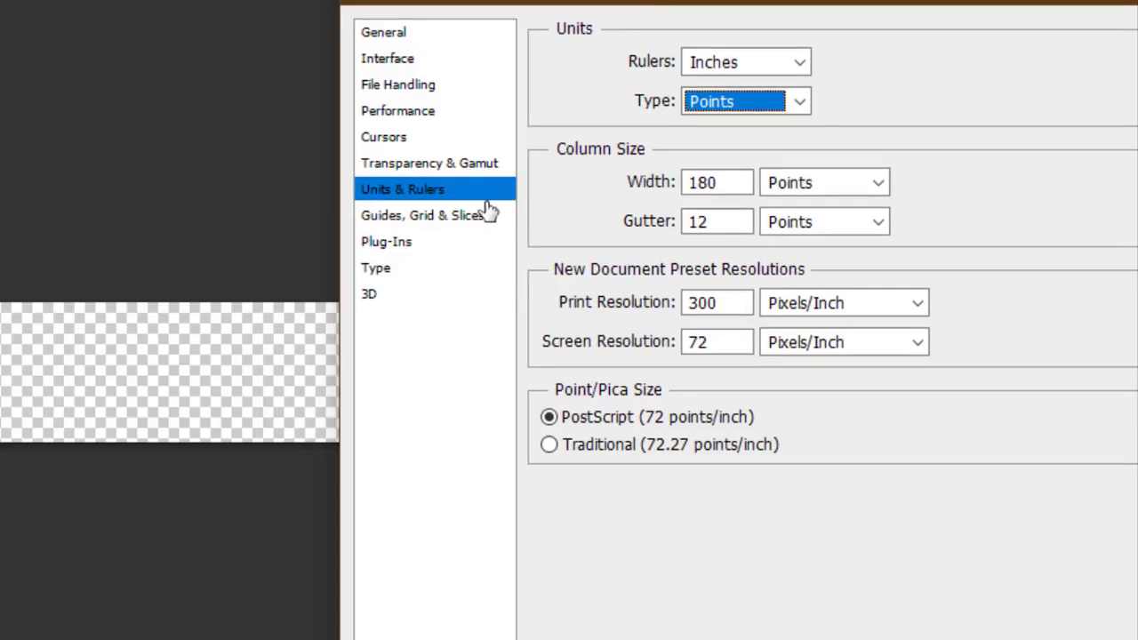
pyautogui.click(18, 229)
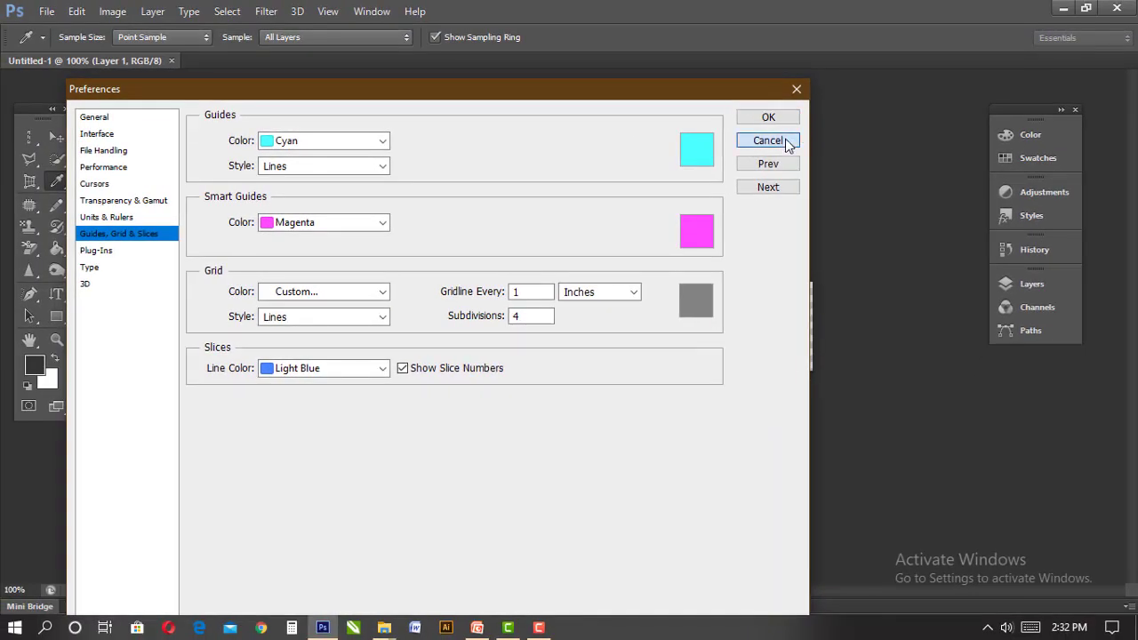
# - Close Preferences and show the rulers along the canvas edges
pyautogui.click(768, 140)
pyautogui.click(327, 11)
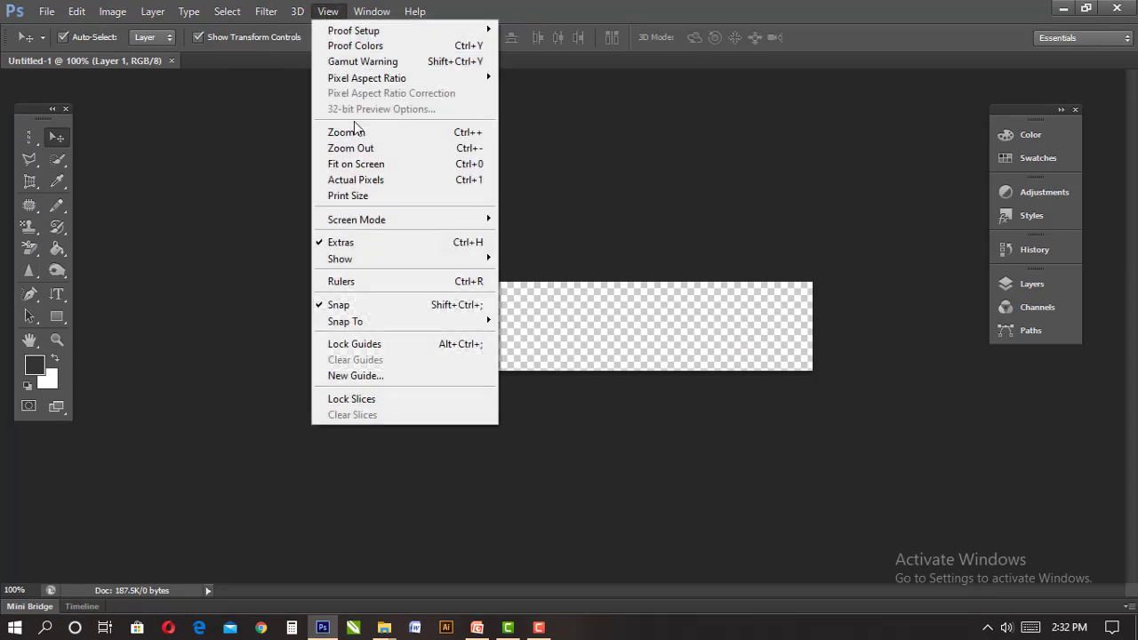
pyautogui.click(471, 290)
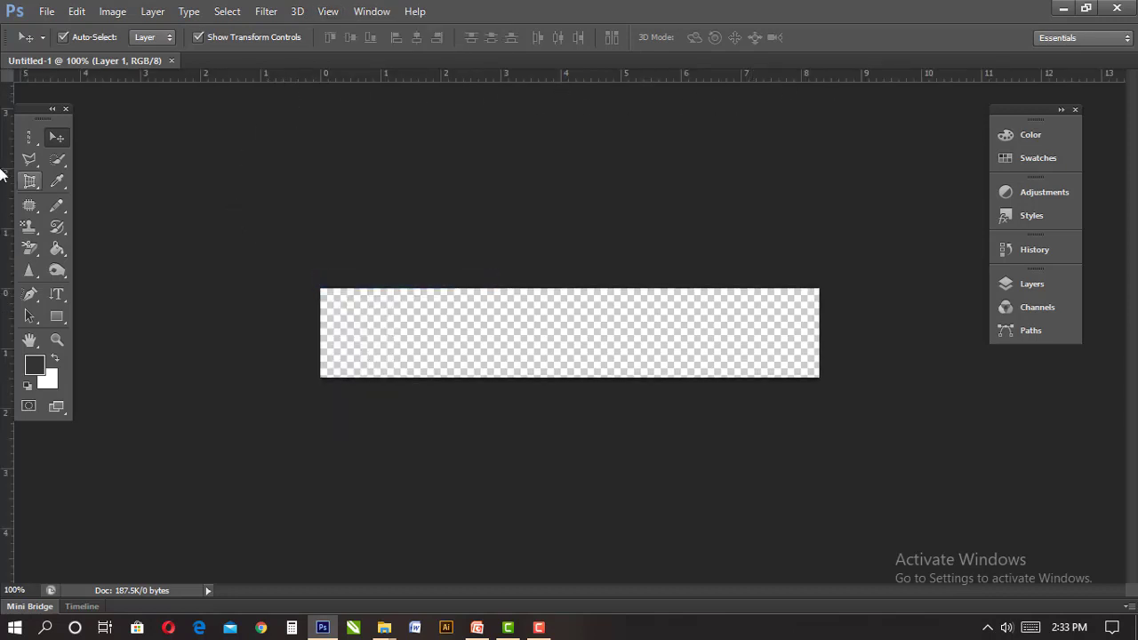
# - Drag out a vertical guide near the left edge and a horizontal guide across the middle
pyautogui.moveTo(3, 461); pyautogui.dragTo(360, 418)
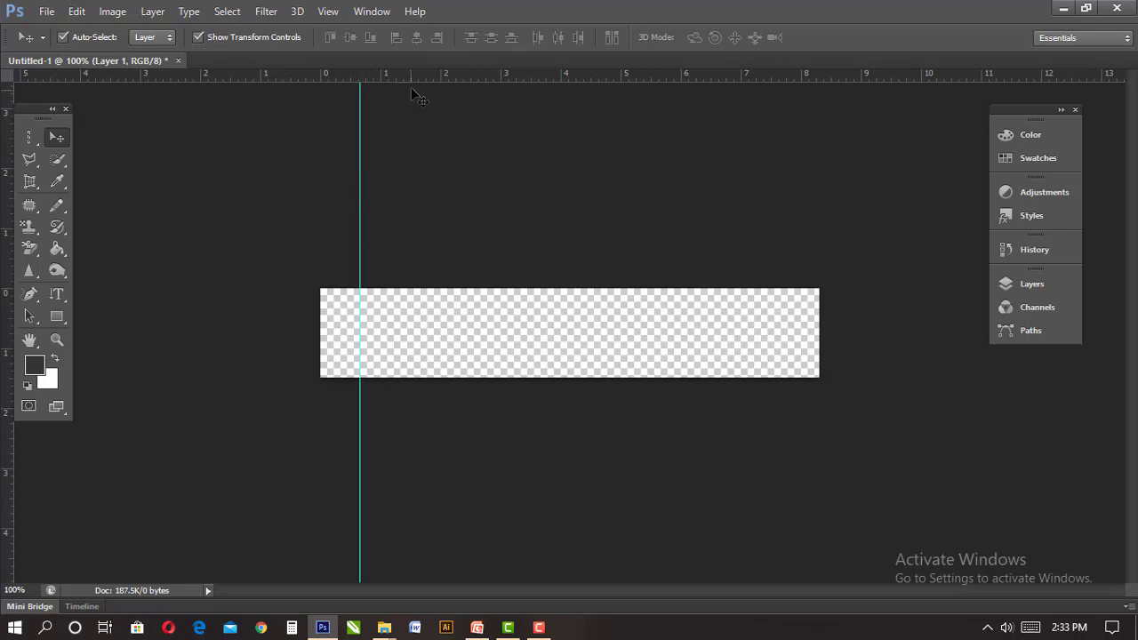
pyautogui.moveTo(412, 93); pyautogui.dragTo(412, 332)
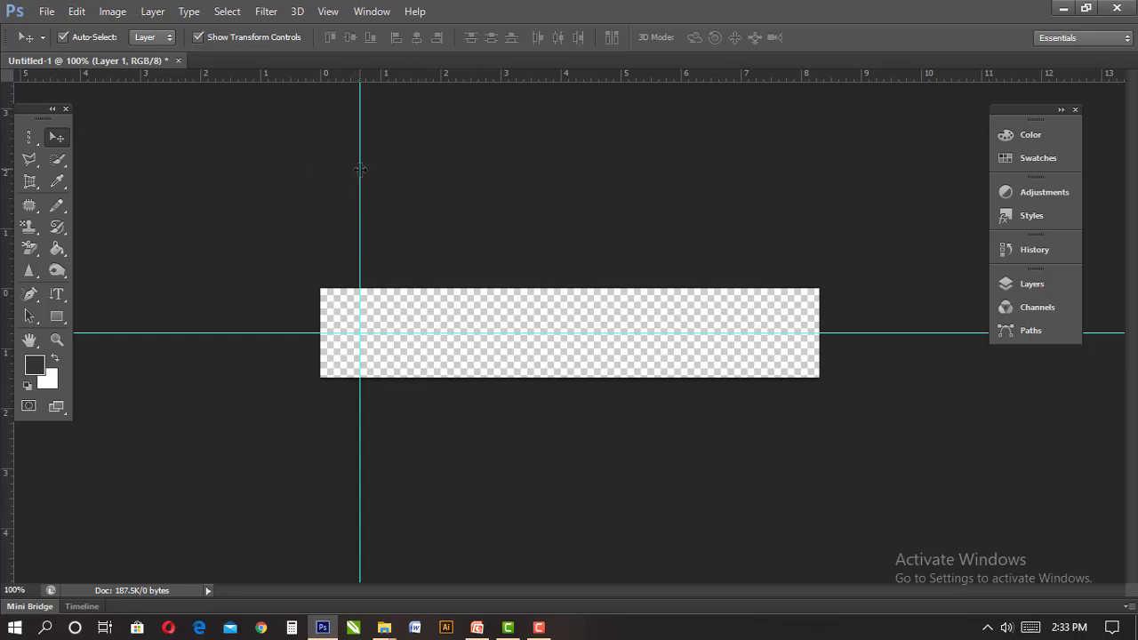
pyautogui.moveTo(354, 171); pyautogui.dragTo(681, 242)
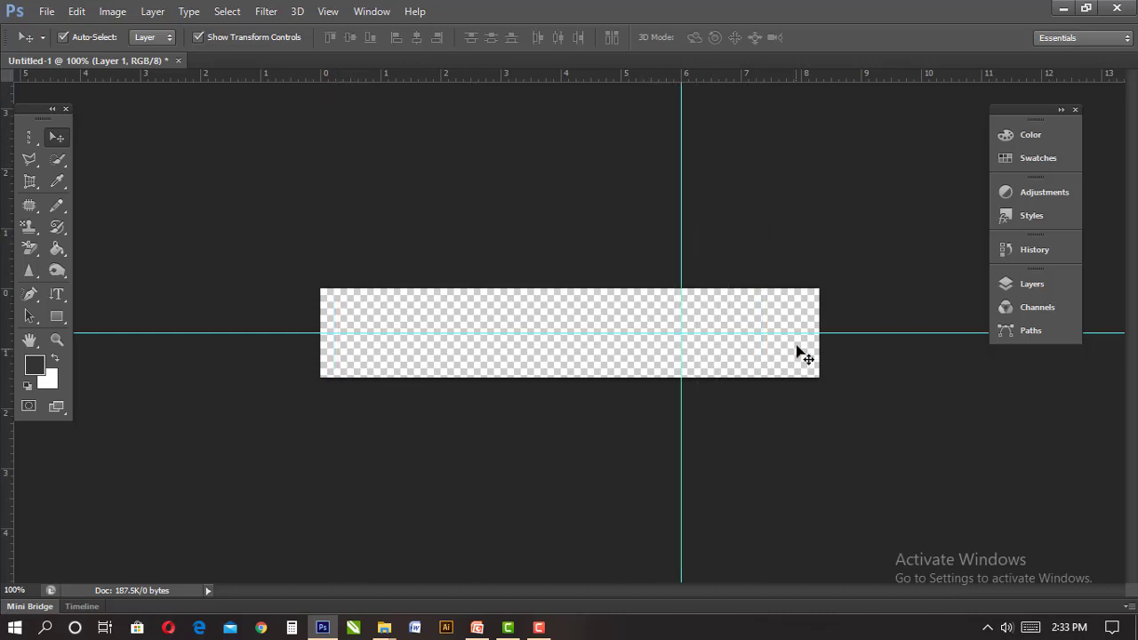
pyautogui.moveTo(797, 339); pyautogui.dragTo(706, 334)
pyautogui.moveTo(681, 235); pyautogui.dragTo(328, 205)
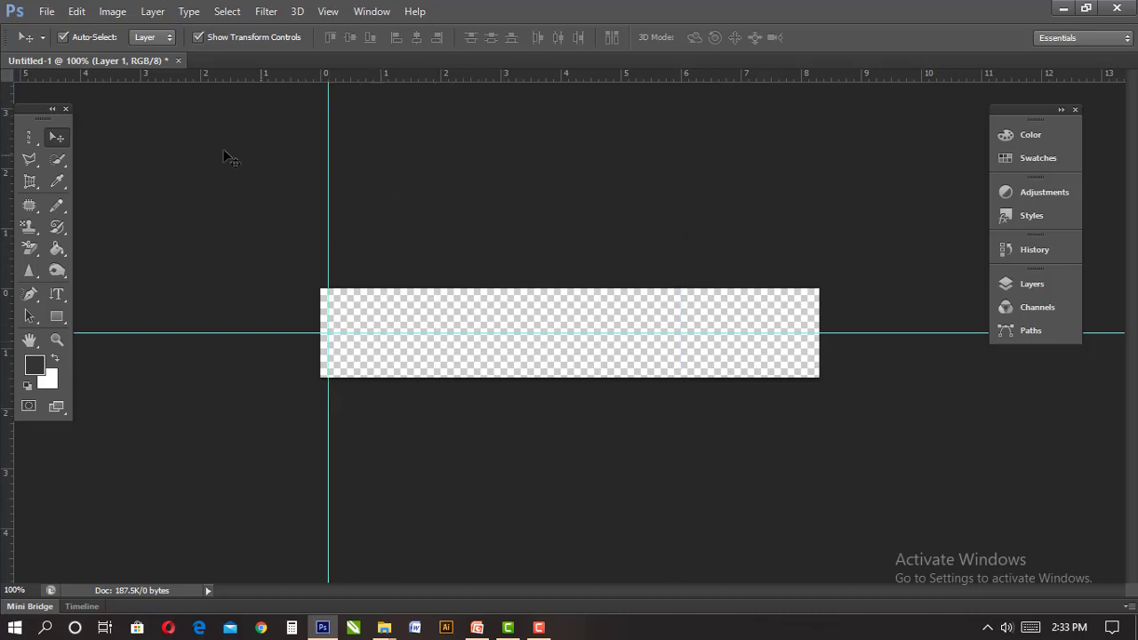
# - In Guides, Grid & Slices preferences, set the guide colour to Yellow
pyautogui.click(76, 13)
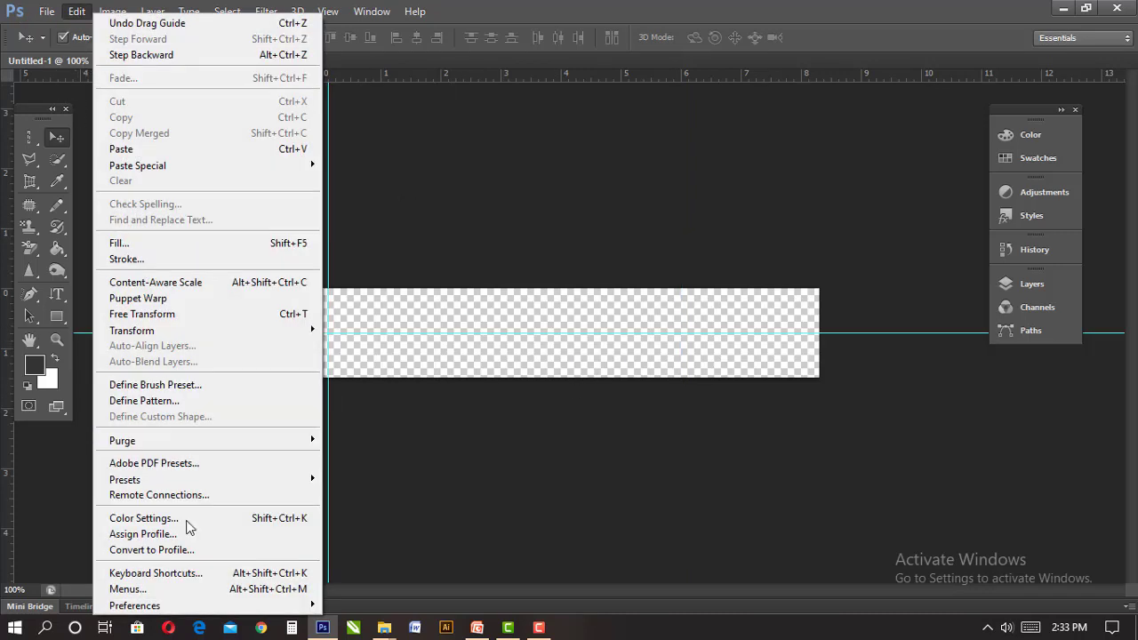
pyautogui.moveTo(171, 606)
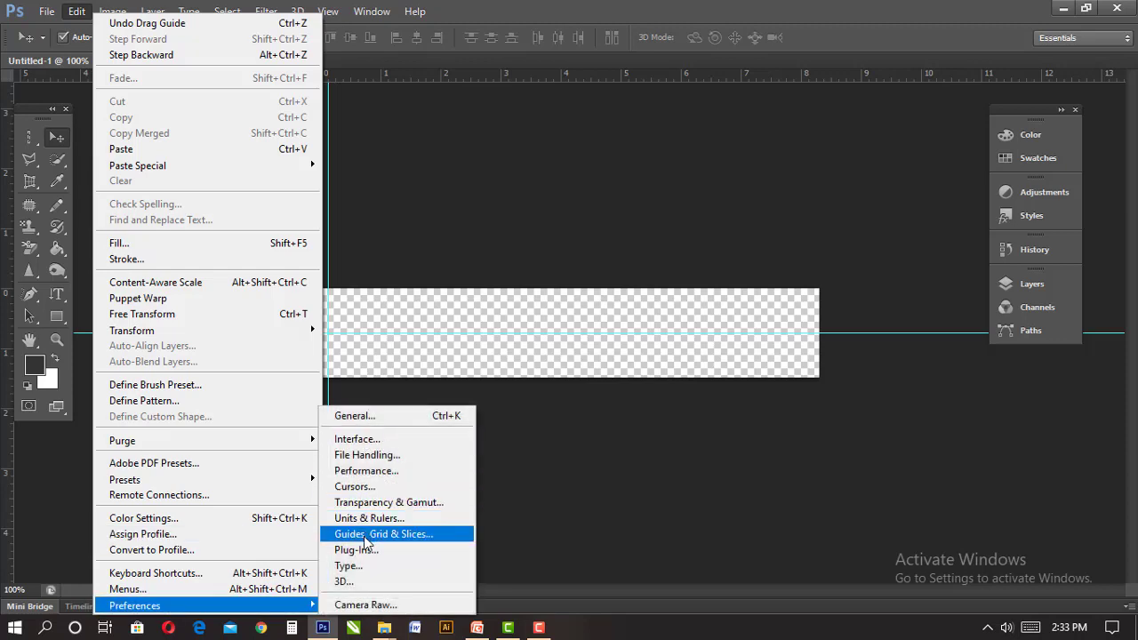
pyautogui.click(410, 536)
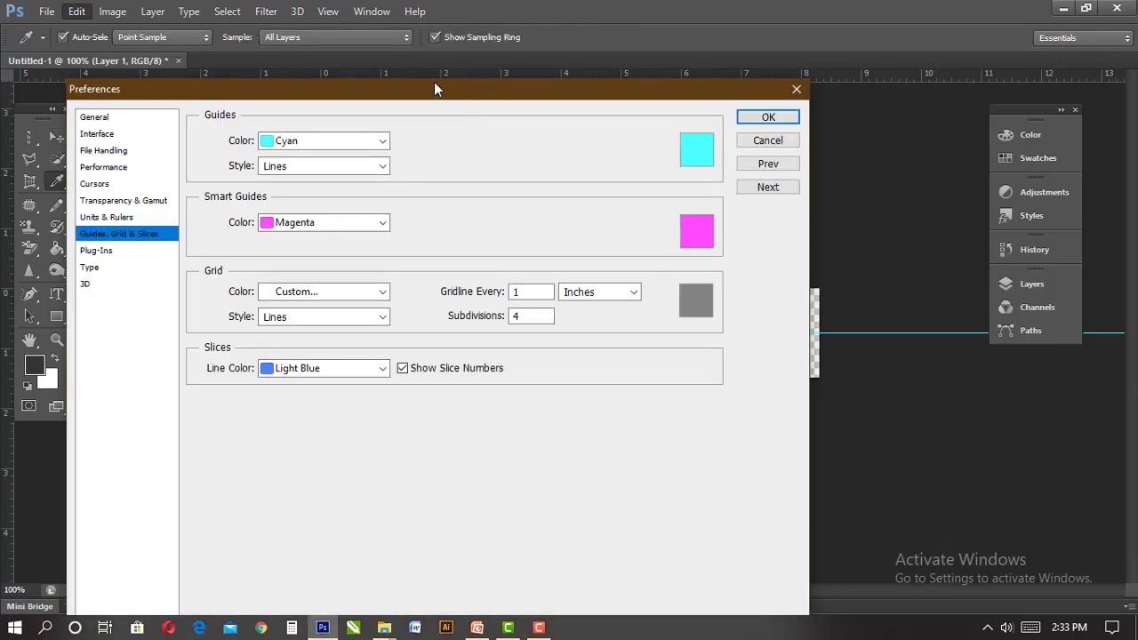
pyautogui.moveTo(433, 87); pyautogui.dragTo(876, 35)
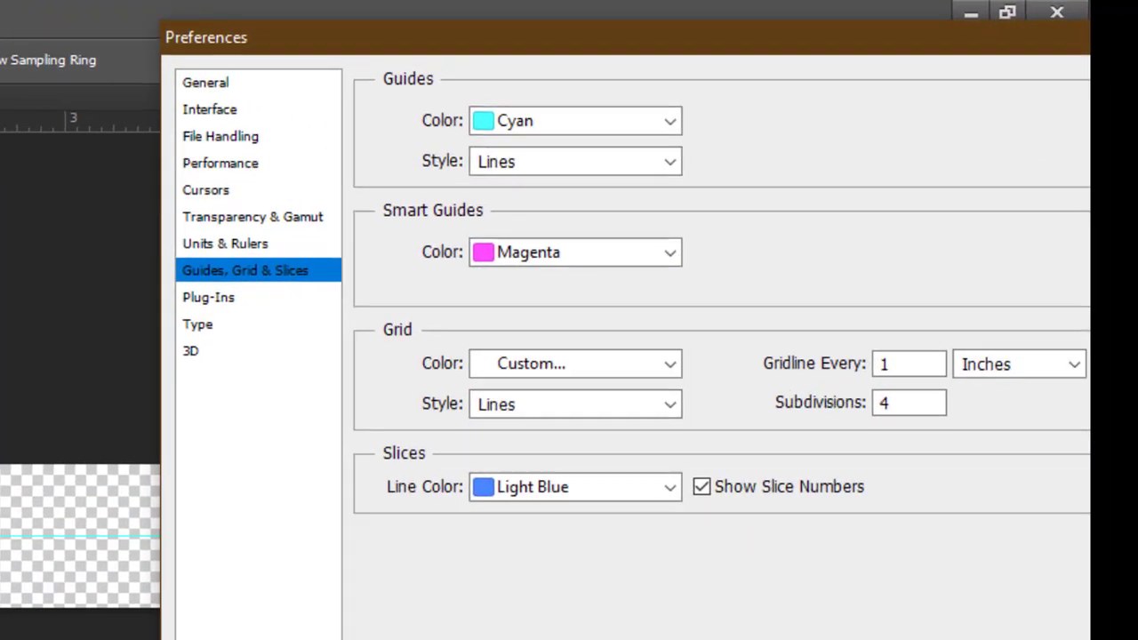
pyautogui.click(576, 129)
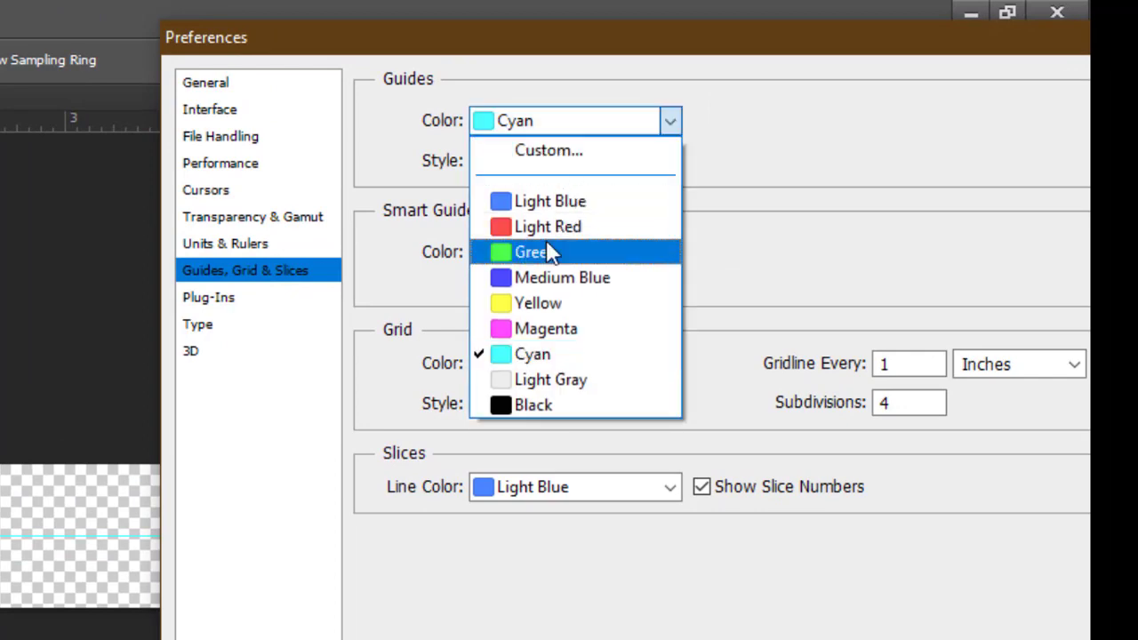
pyautogui.click(548, 228)
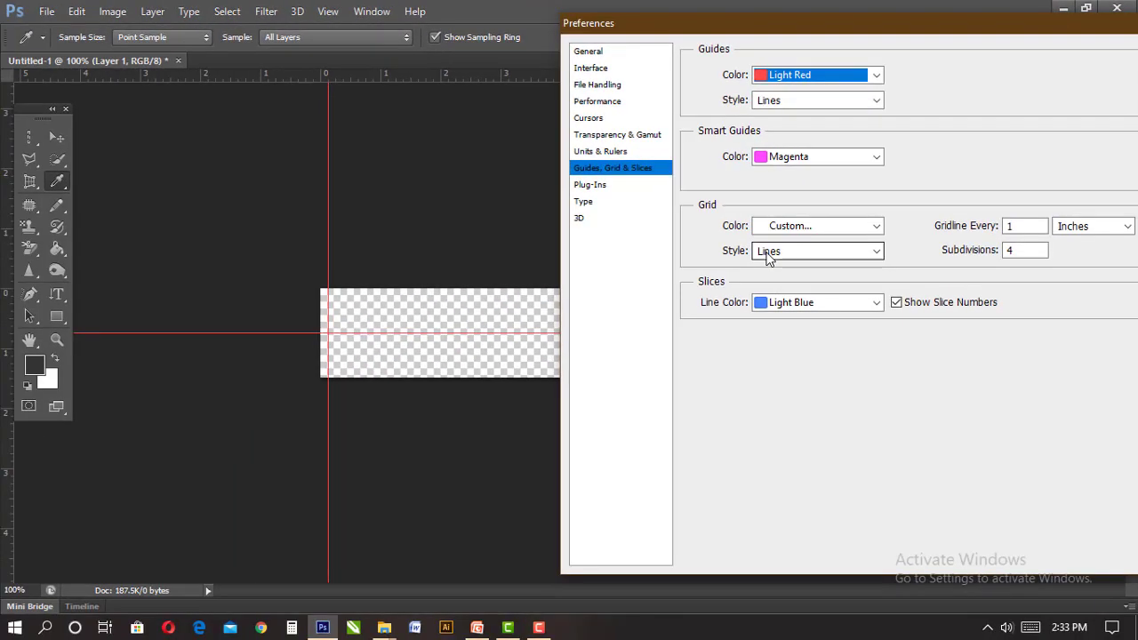
pyautogui.moveTo(816, 35); pyautogui.dragTo(710, 38)
pyautogui.click(716, 76)
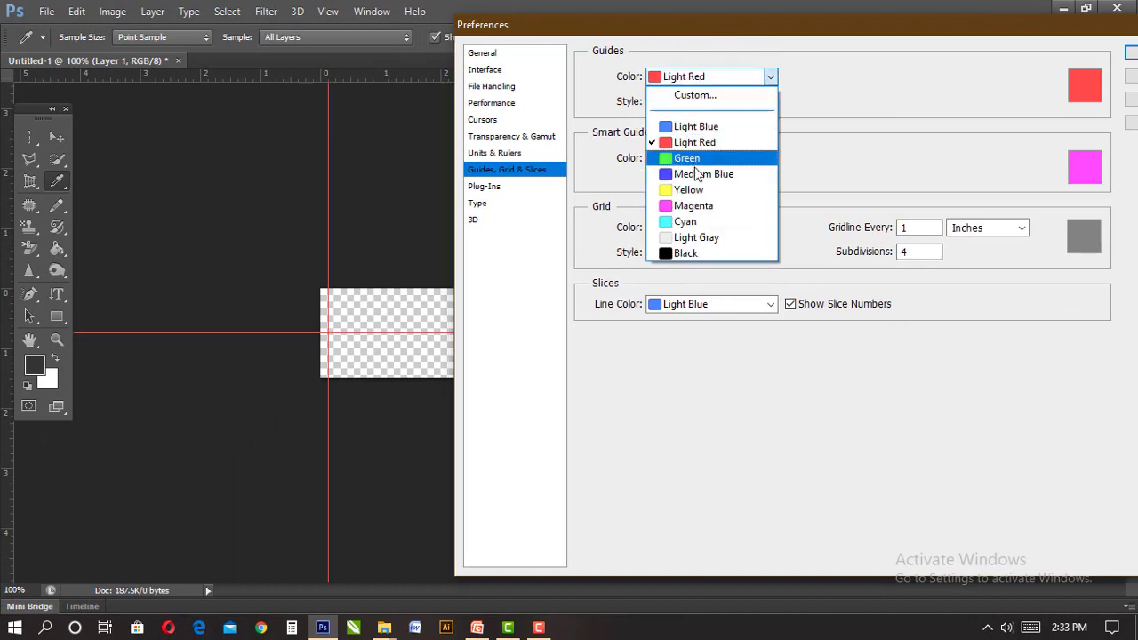
pyautogui.click(703, 191)
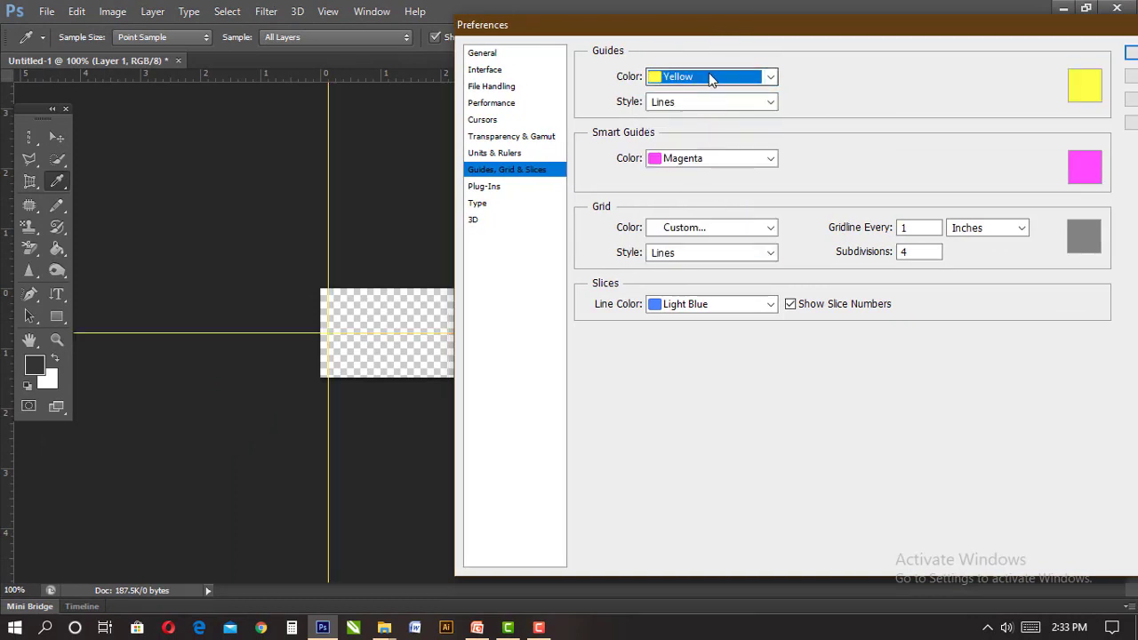
# - Set smart guides to Light Red and slice lines to Magenta, and confirm
pyautogui.click(714, 160)
pyautogui.click(709, 224)
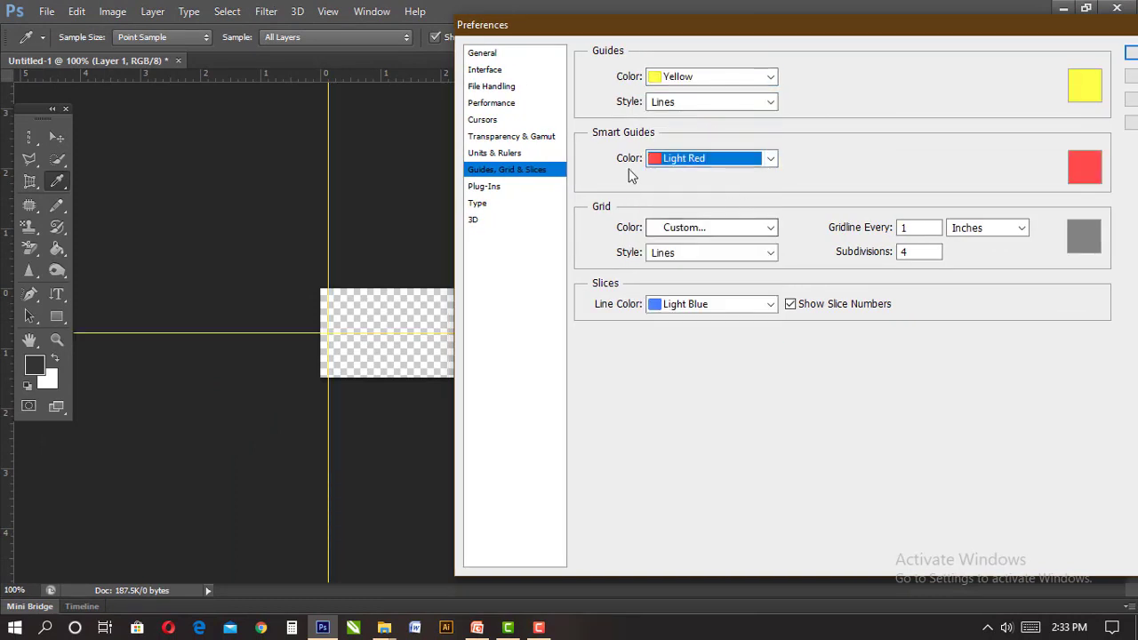
pyautogui.click(701, 307)
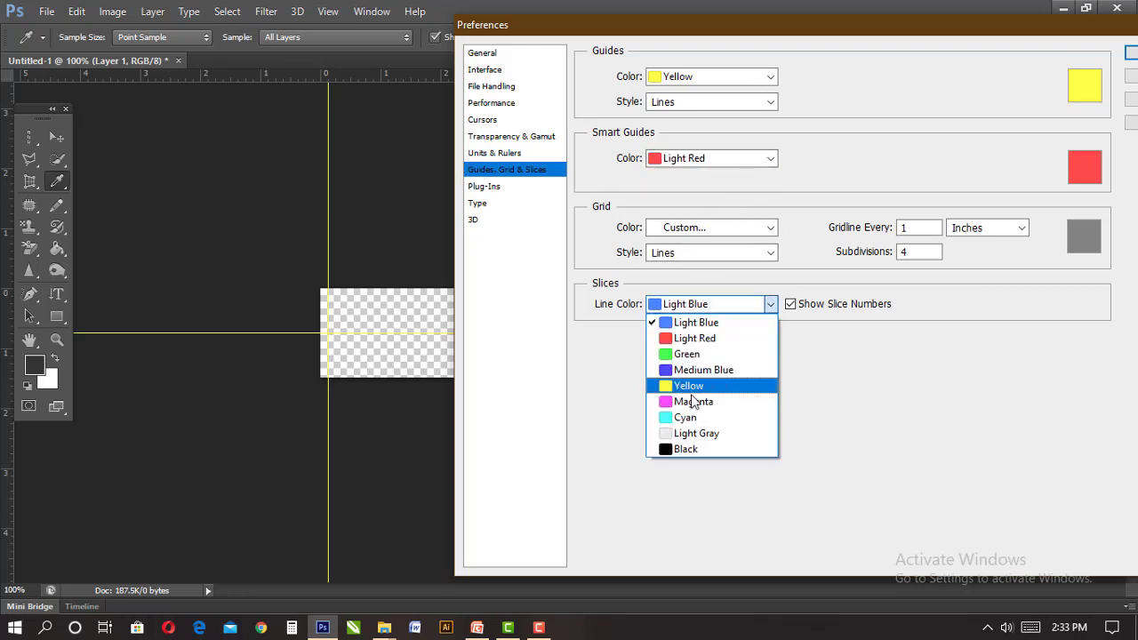
pyautogui.click(690, 328)
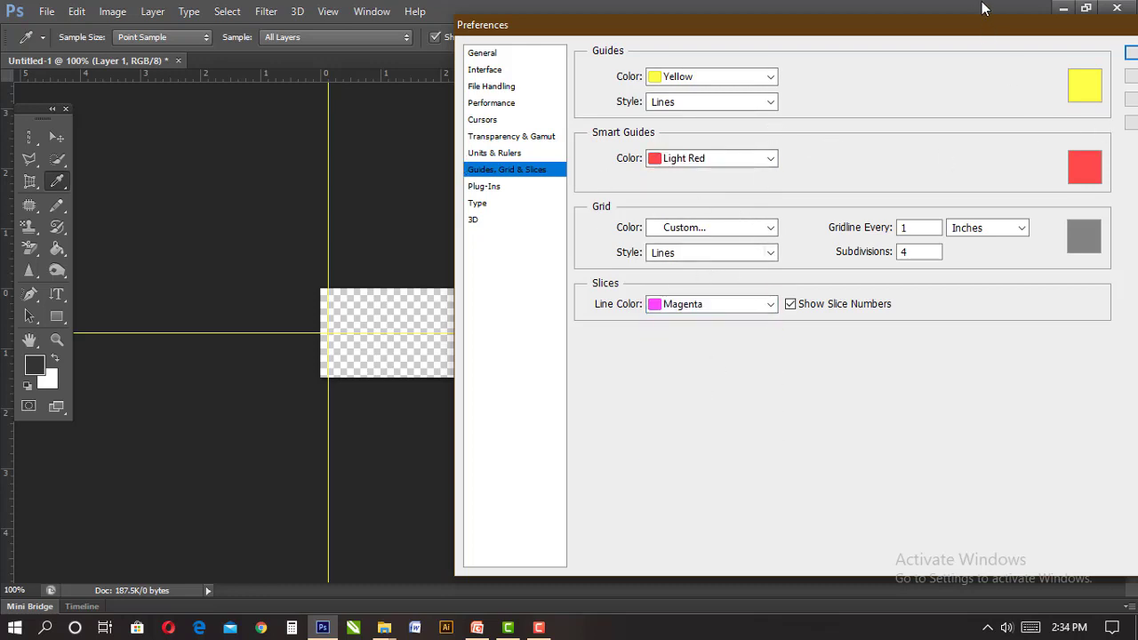
pyautogui.moveTo(984, 8); pyautogui.dragTo(907, 43)
pyautogui.moveTo(1005, 38); pyautogui.dragTo(876, 46)
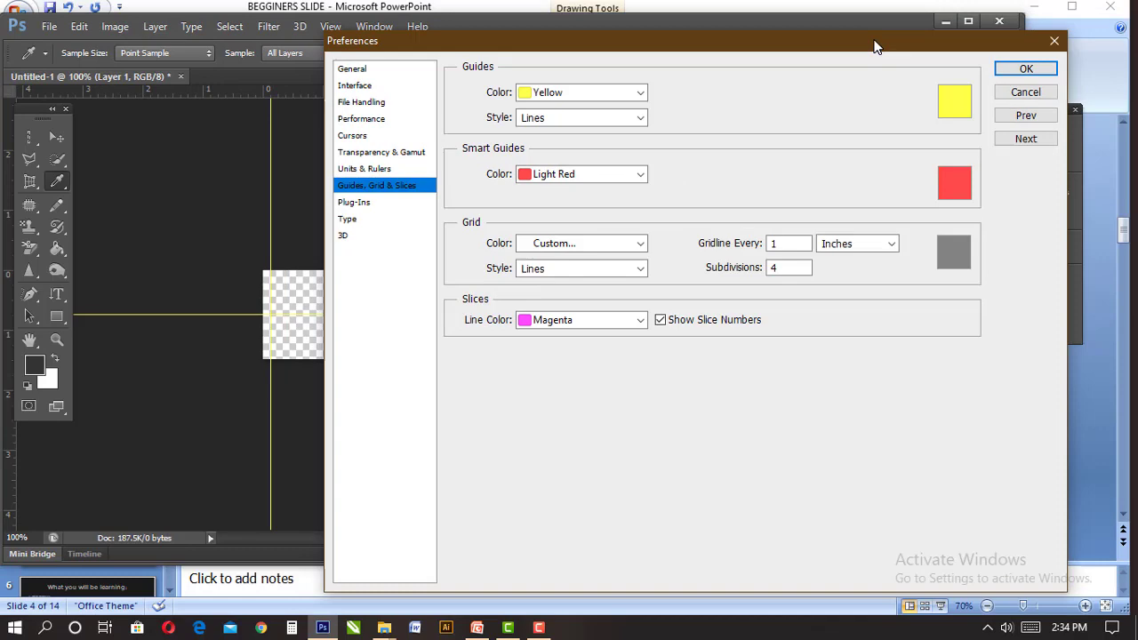
pyautogui.click(1026, 70)
pyautogui.click(968, 20)
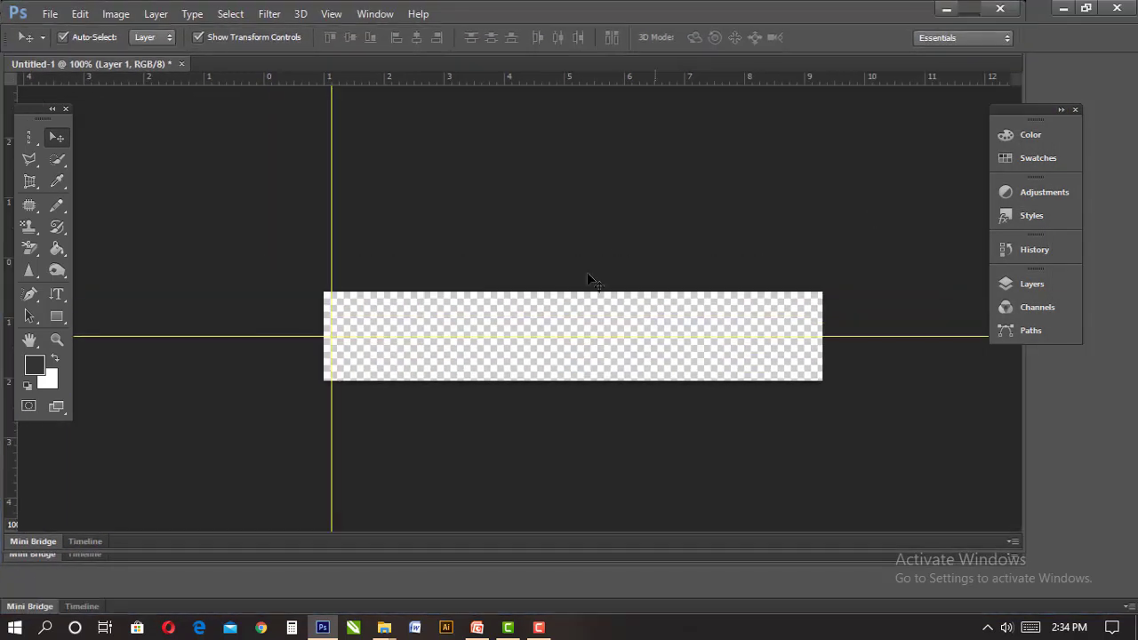
# - Deselect Layer 1, hide the rulers, then show them again
pyautogui.click(404, 200)
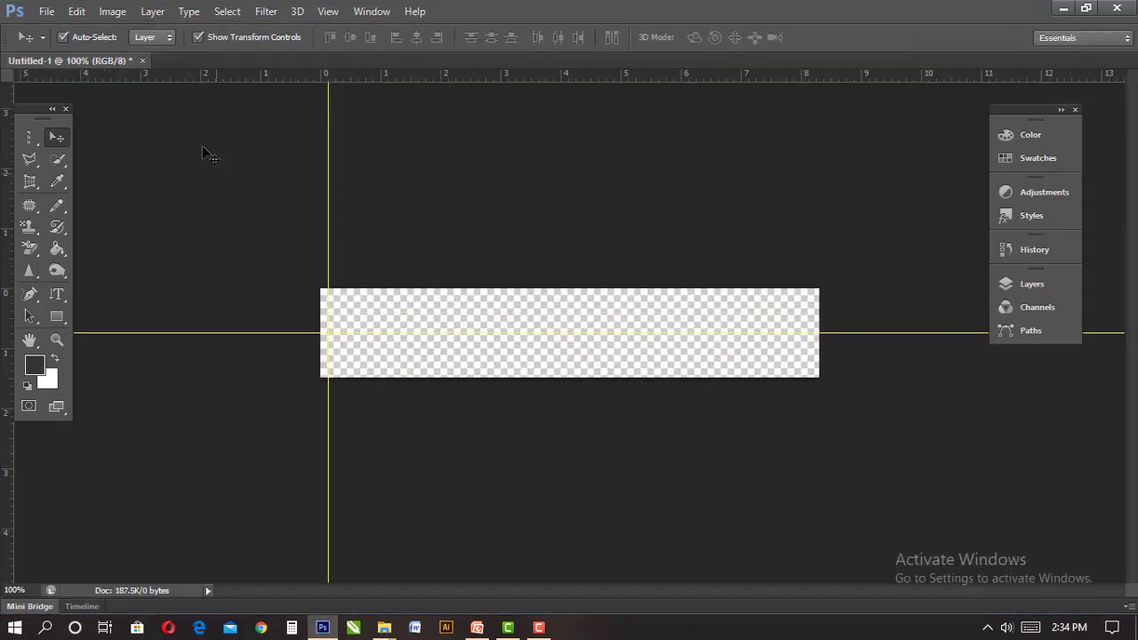
pyautogui.click(328, 12)
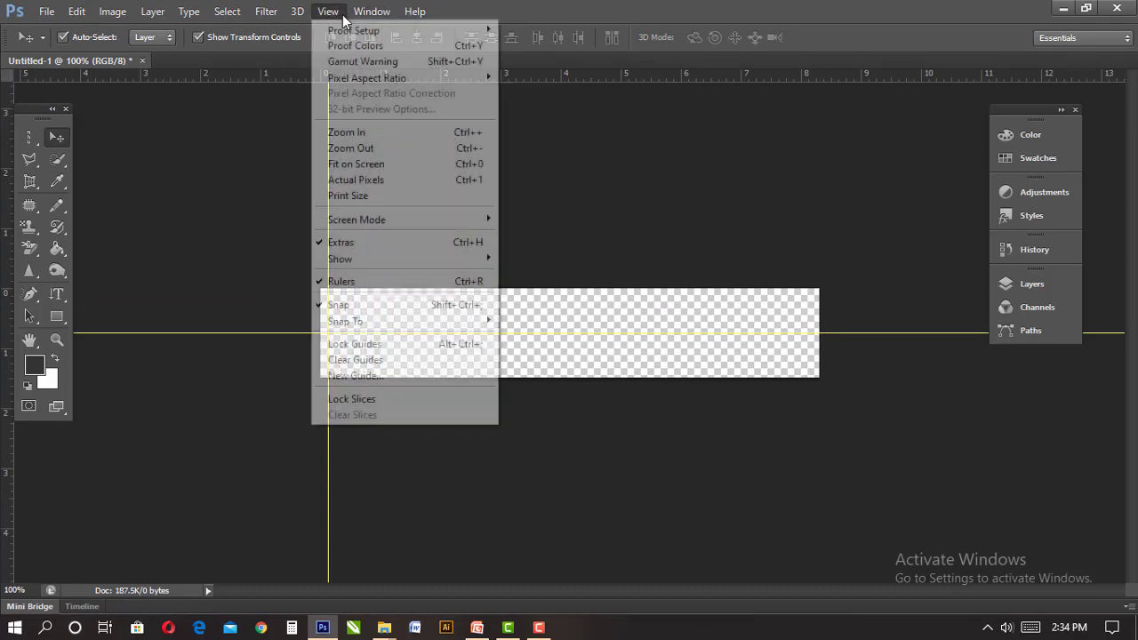
pyautogui.click(371, 282)
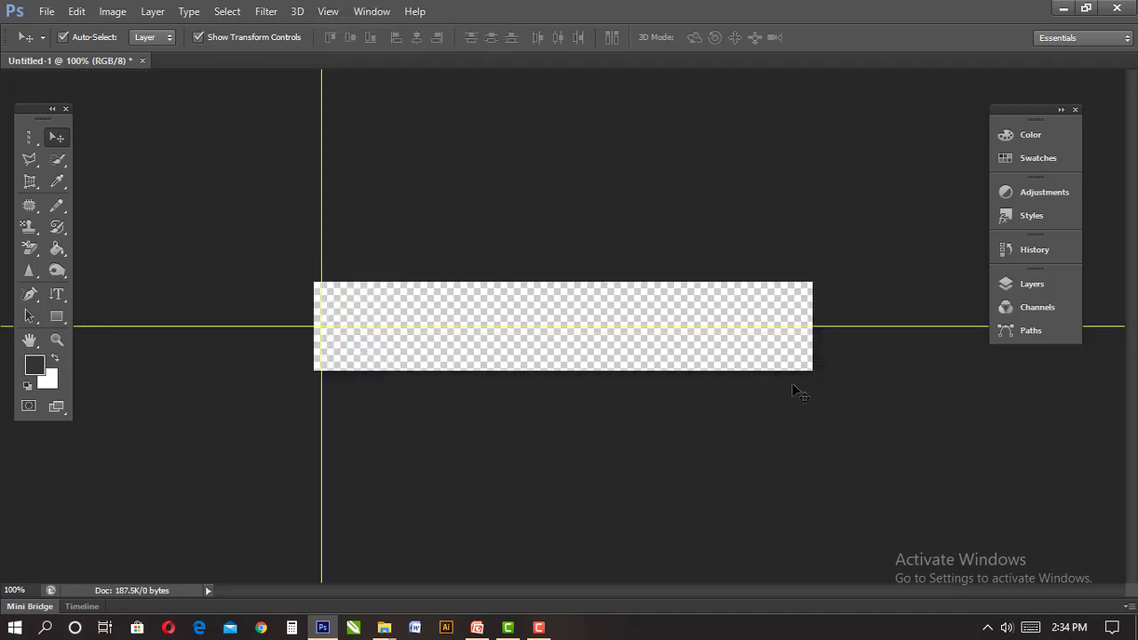
pyautogui.click(328, 11)
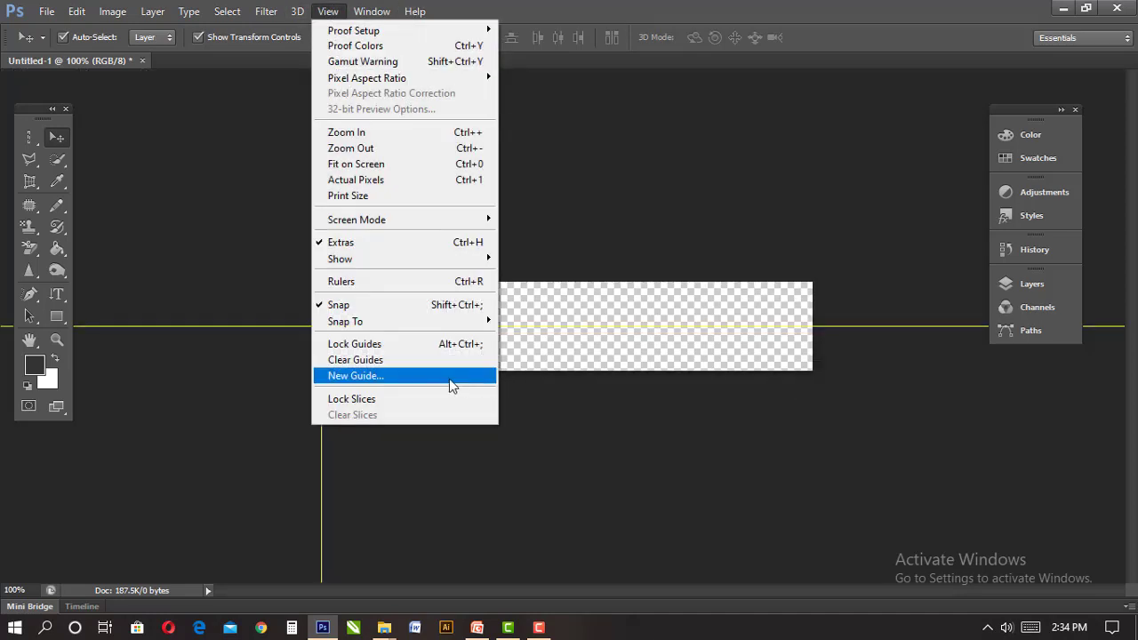
pyautogui.click(425, 290)
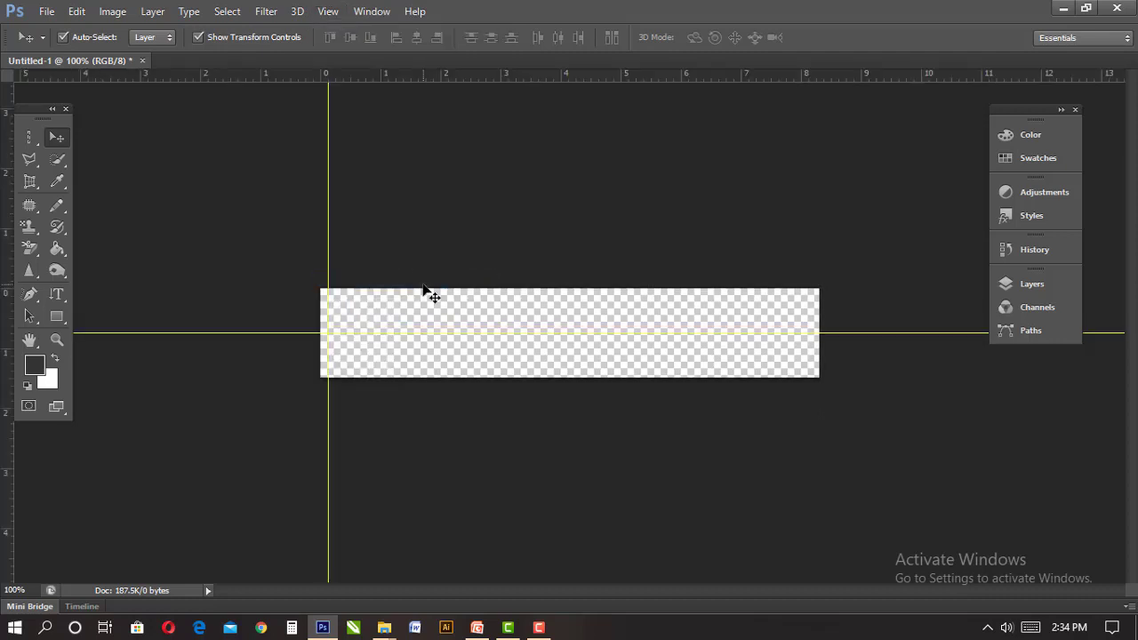
# - Open and close the View menu without changing anything
pyautogui.click(328, 12)
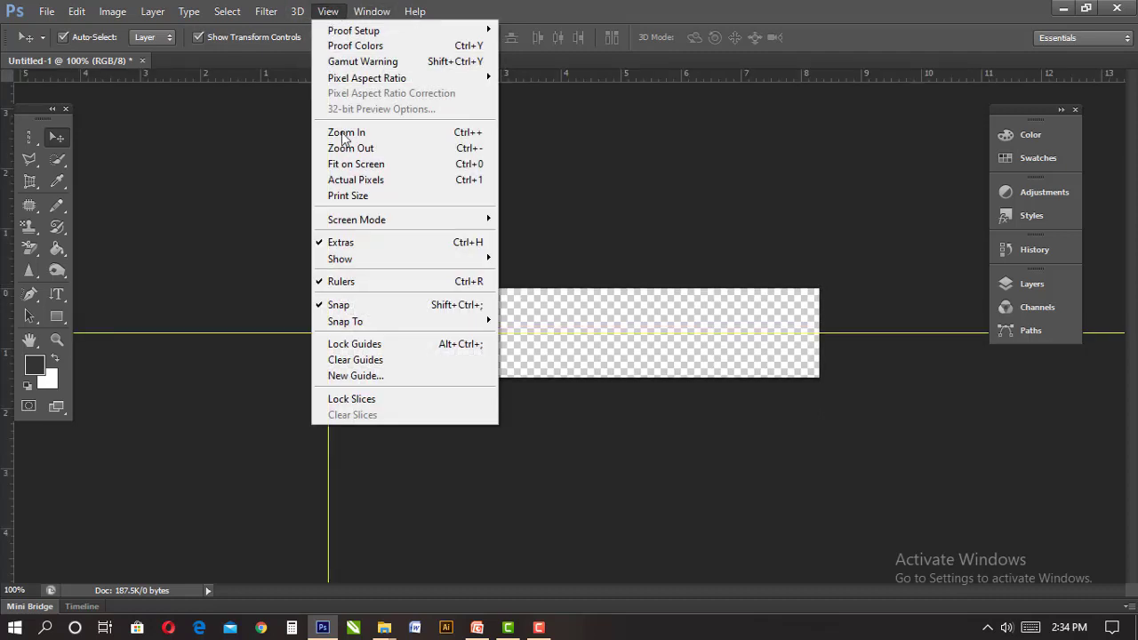
pyautogui.click(673, 313)
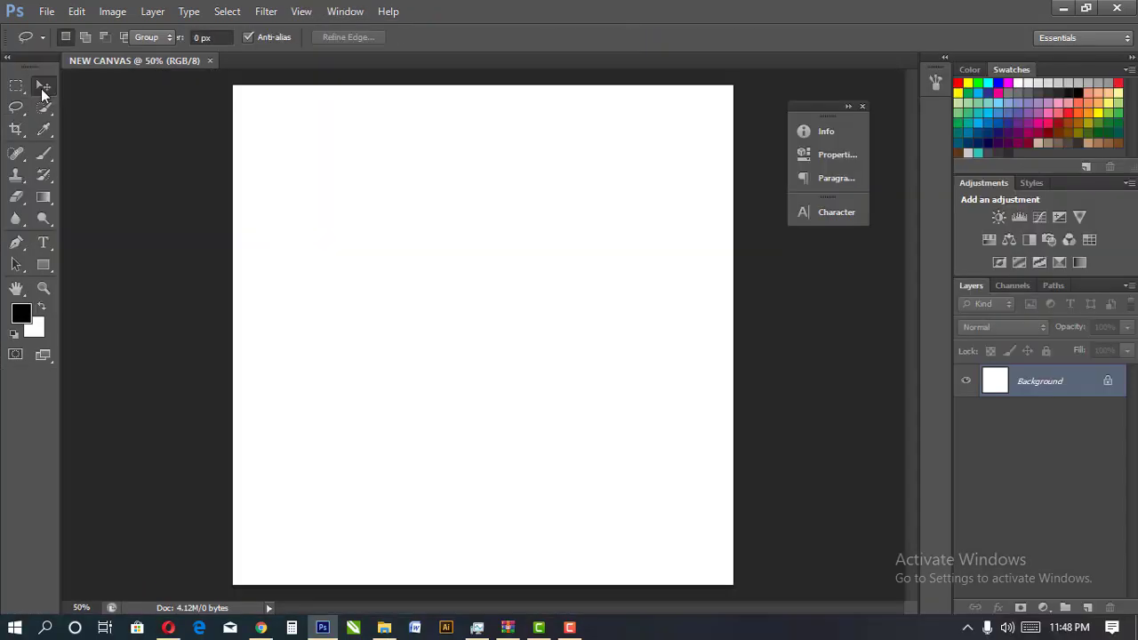
pyautogui.click(43, 86)
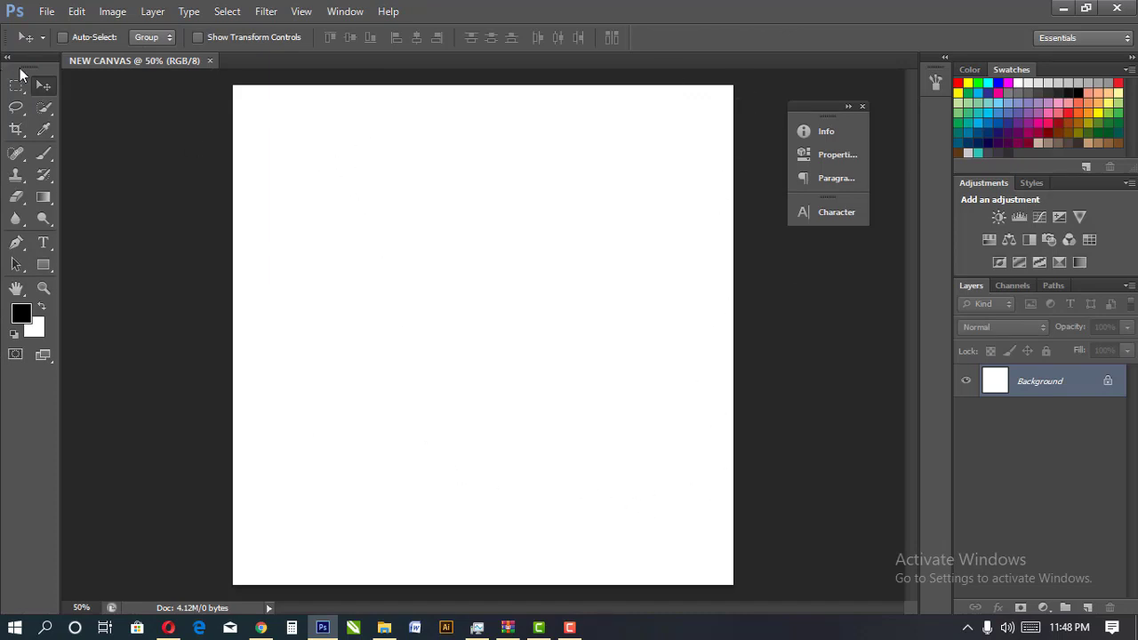
# - Float the Tools panel beside the canvas, select Rectangular Marquee, and show all four marquee variants
pyautogui.moveTo(29, 64); pyautogui.dragTo(144, 153)
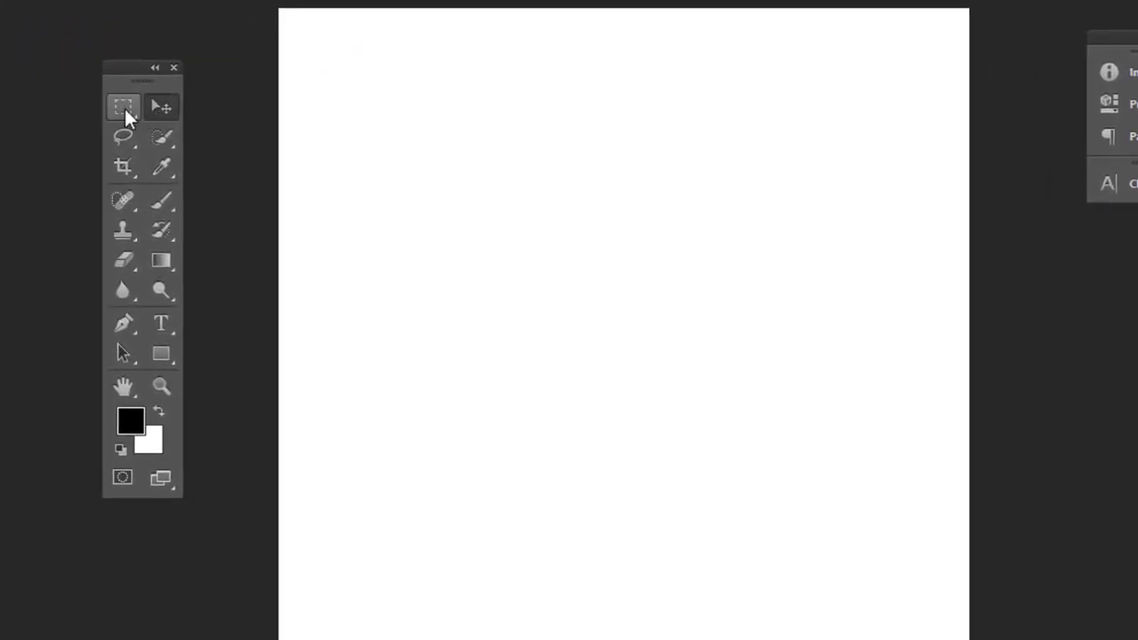
pyautogui.click(124, 106)
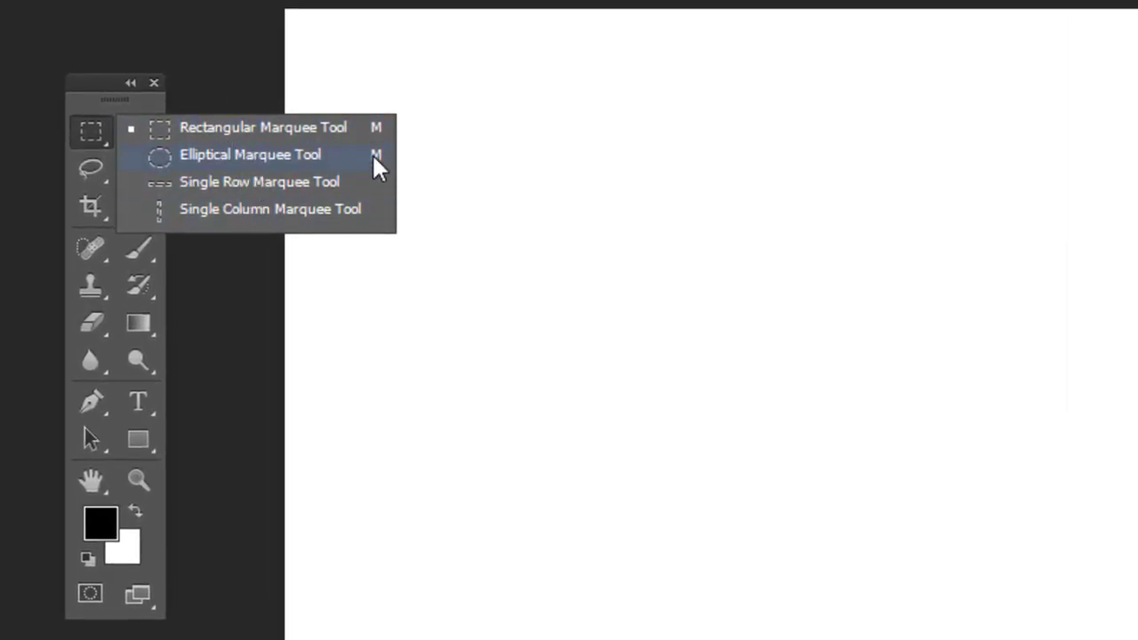
pyautogui.click(376, 129)
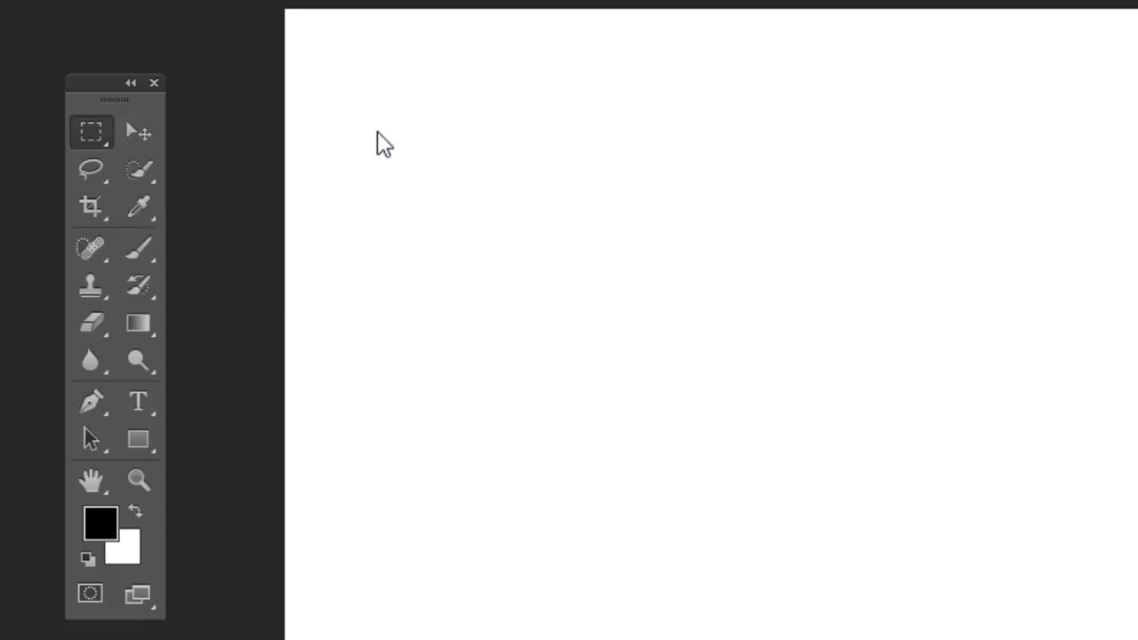
pyautogui.click(97, 127)
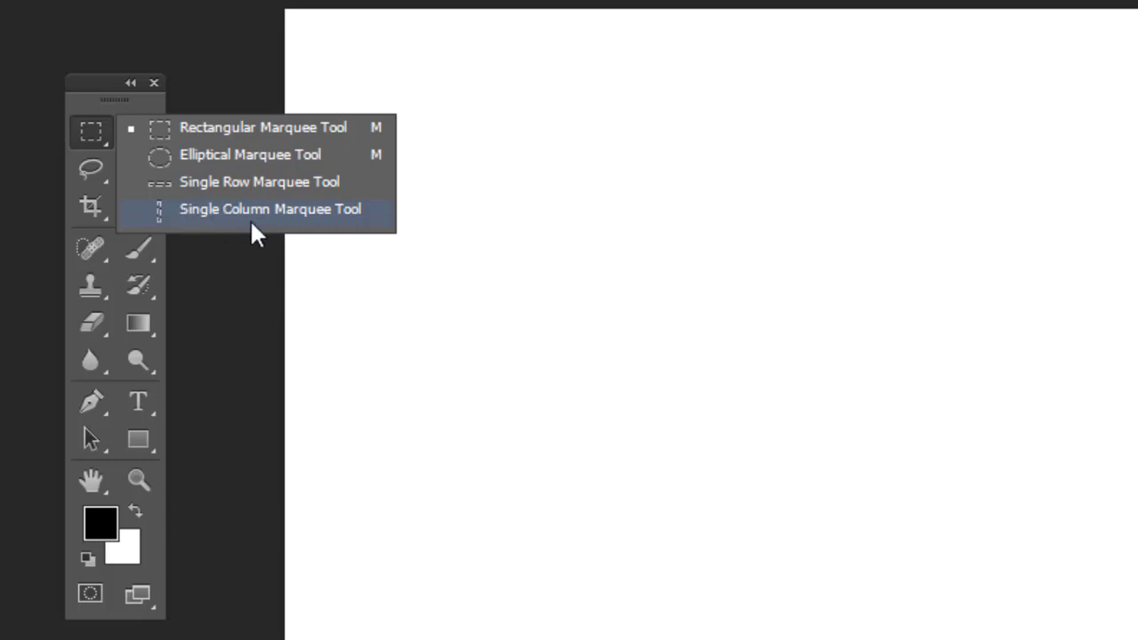
# - Draw a rectangular marquee selection near the canvas centre
pyautogui.click(98, 133)
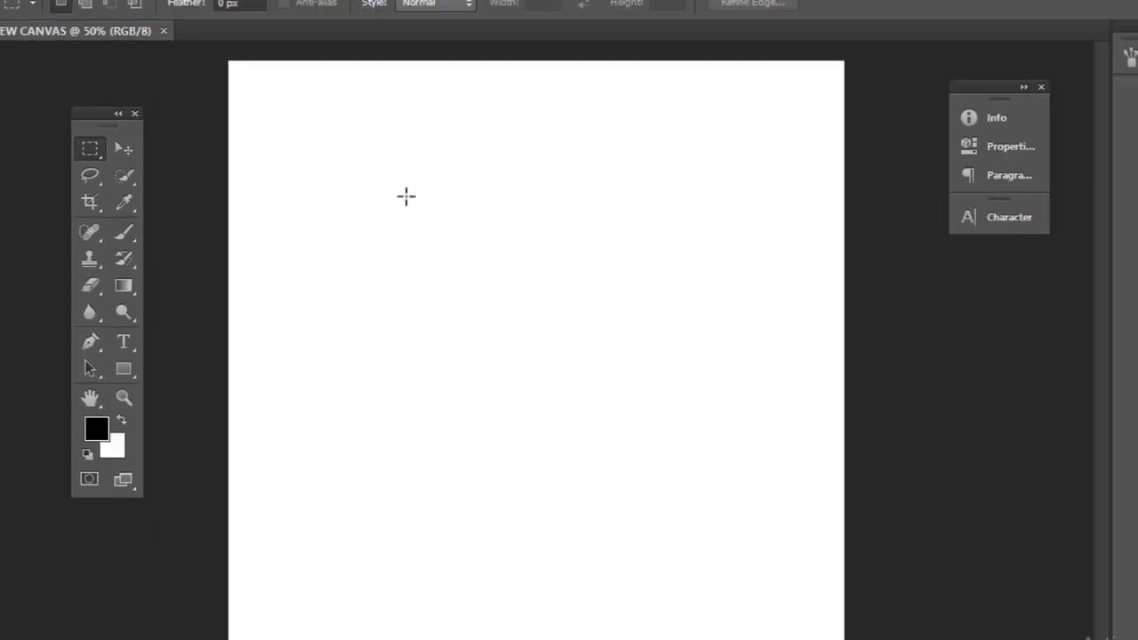
pyautogui.moveTo(510, 125); pyautogui.dragTo(883, 380)
pyautogui.moveTo(549, 302); pyautogui.dragTo(549, 302)
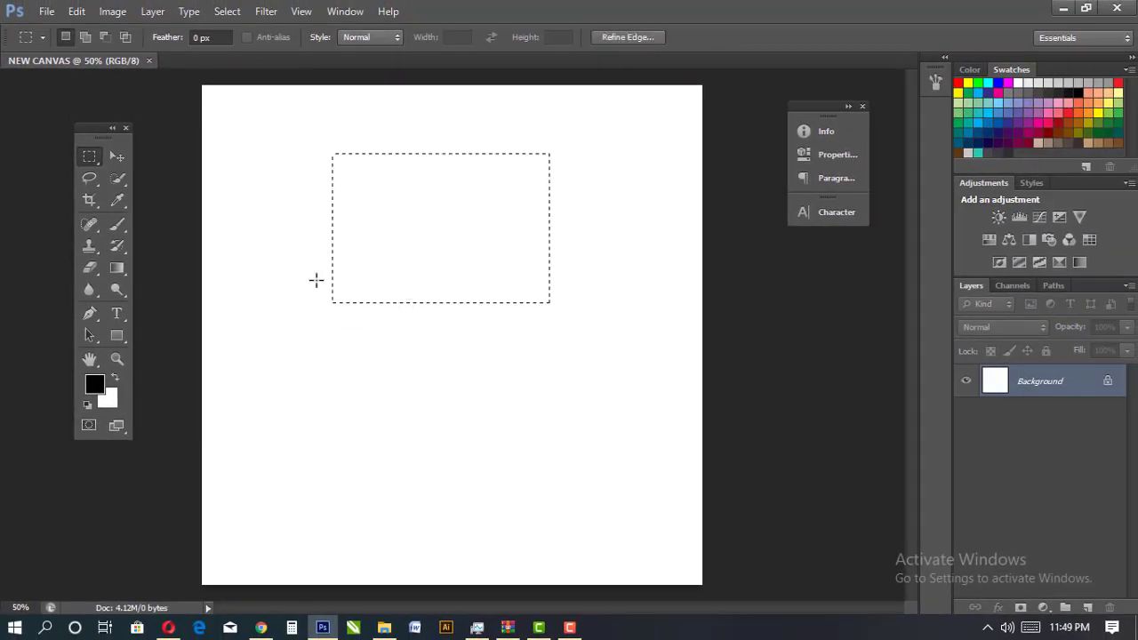
pyautogui.moveTo(314, 269); pyautogui.dragTo(513, 424)
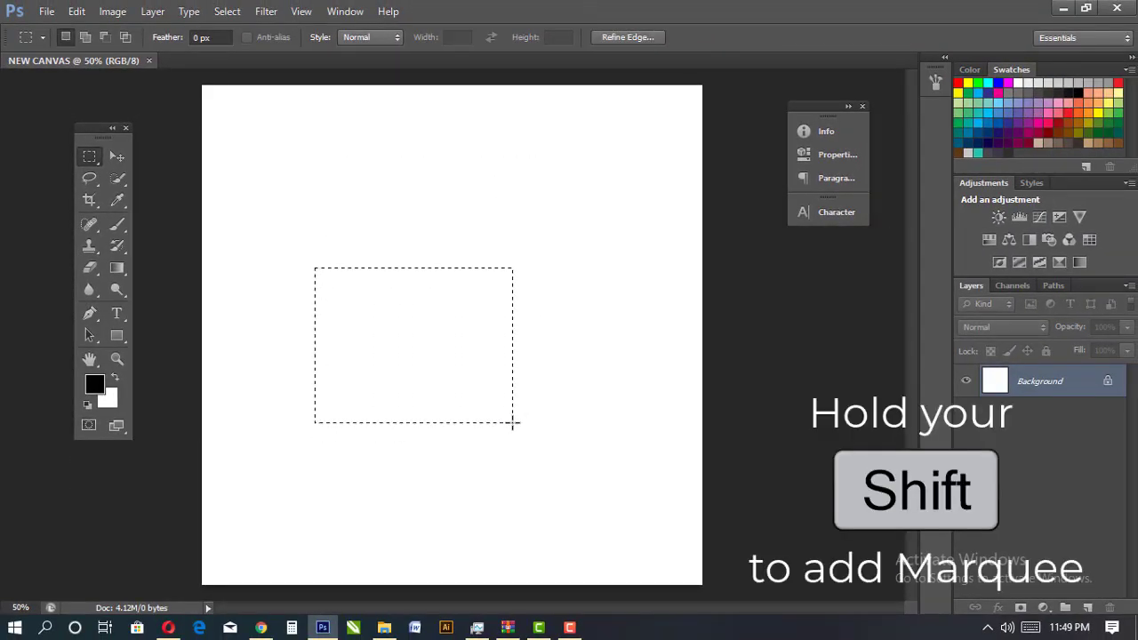
# - Add two more overlapping rectangles to the selection with Shift
pyautogui.press('shift')
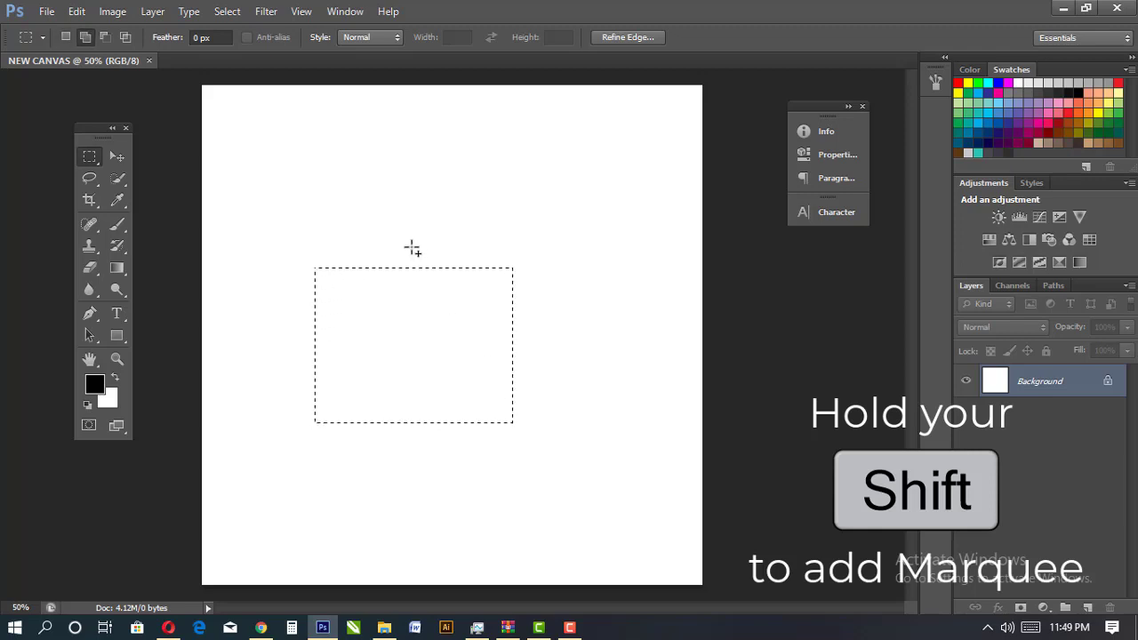
pyautogui.moveTo(410, 245); pyautogui.dragTo(545, 373)
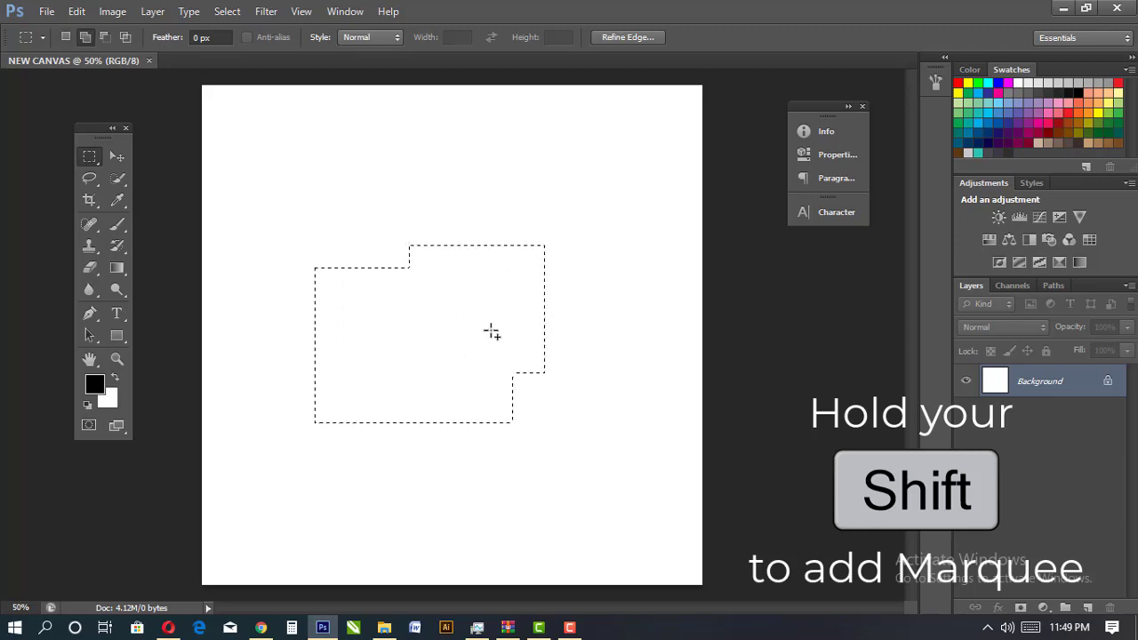
pyautogui.moveTo(492, 333); pyautogui.dragTo(566, 448)
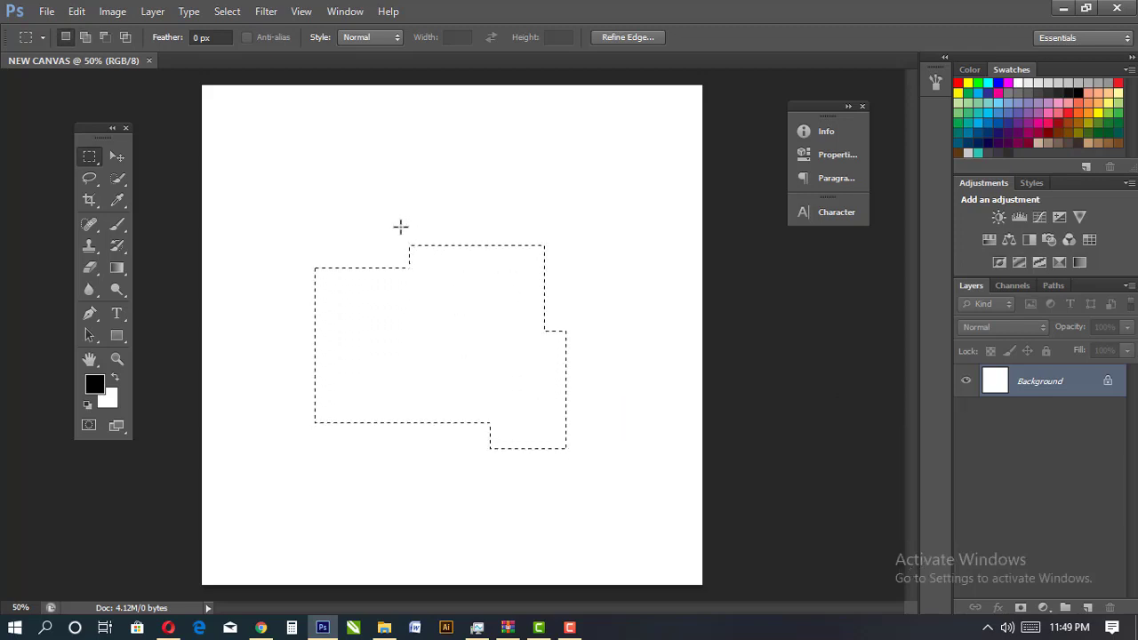
# - Subtract three rectangular areas with Alt, leaving an irregular stepped selection
pyautogui.press('alt')
pyautogui.moveTo(358, 181); pyautogui.dragTo(464, 318)
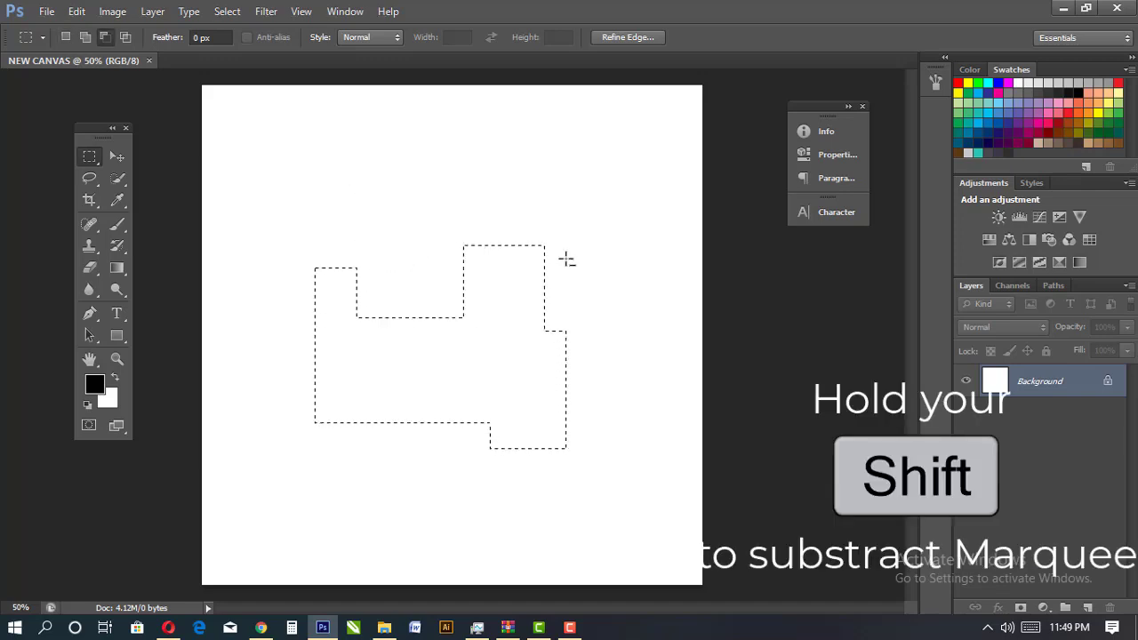
pyautogui.moveTo(597, 231); pyautogui.dragTo(469, 394)
pyautogui.moveTo(439, 454); pyautogui.dragTo(594, 455)
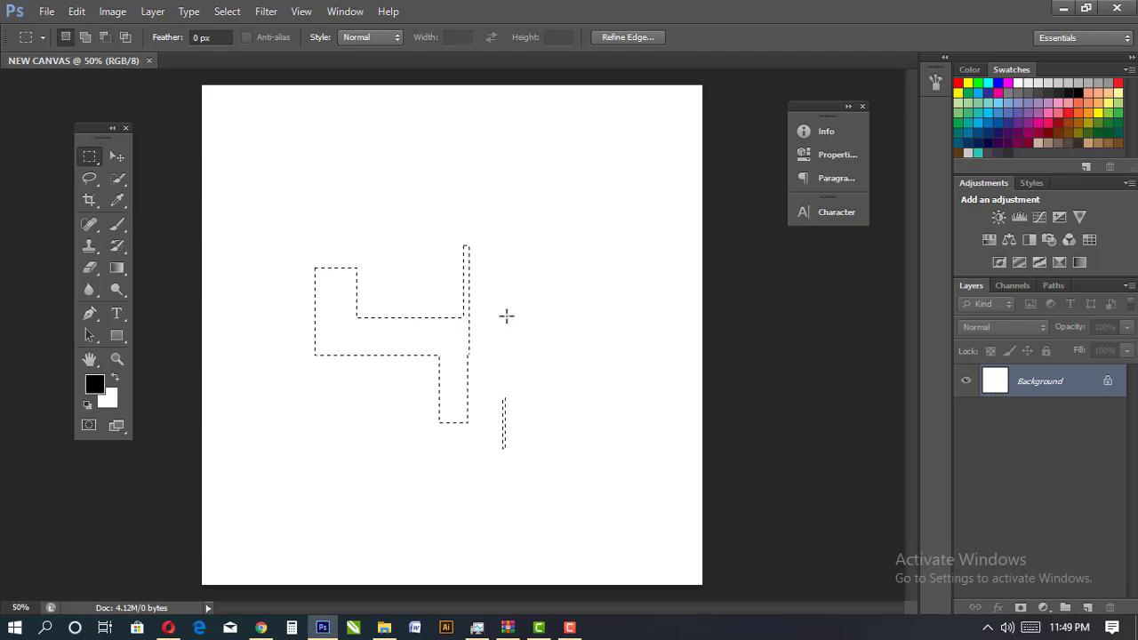
# - Try elliptical marquee selections, ending with a single circular selection
pyautogui.rightClick(89, 158)
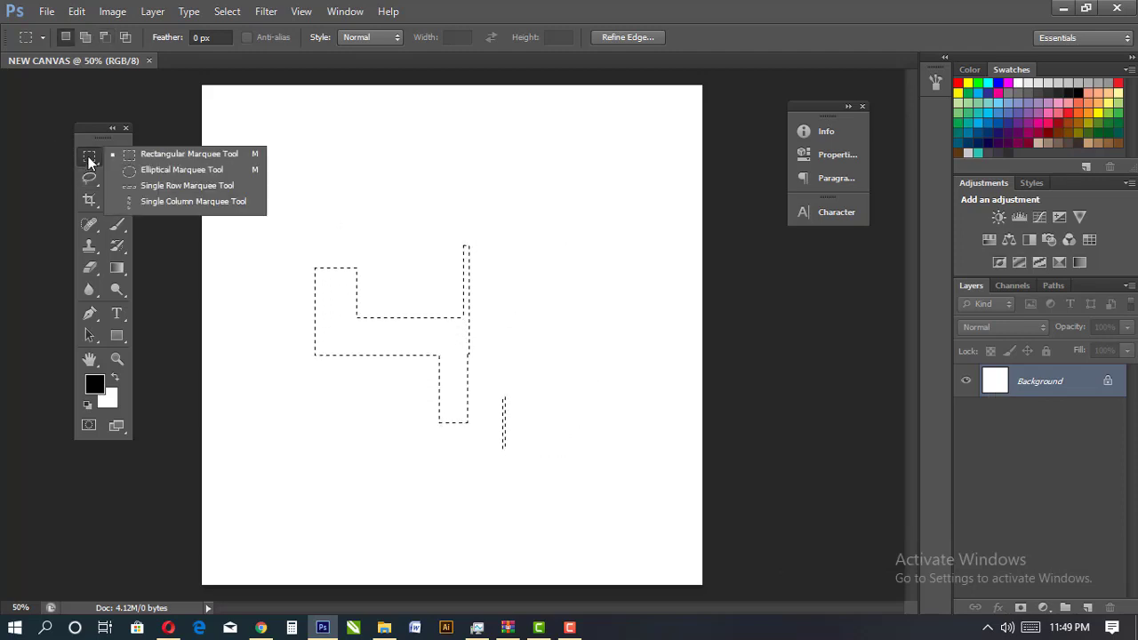
pyautogui.click(134, 169)
pyautogui.moveTo(343, 186); pyautogui.dragTo(567, 402)
pyautogui.moveTo(462, 275); pyautogui.dragTo(592, 447)
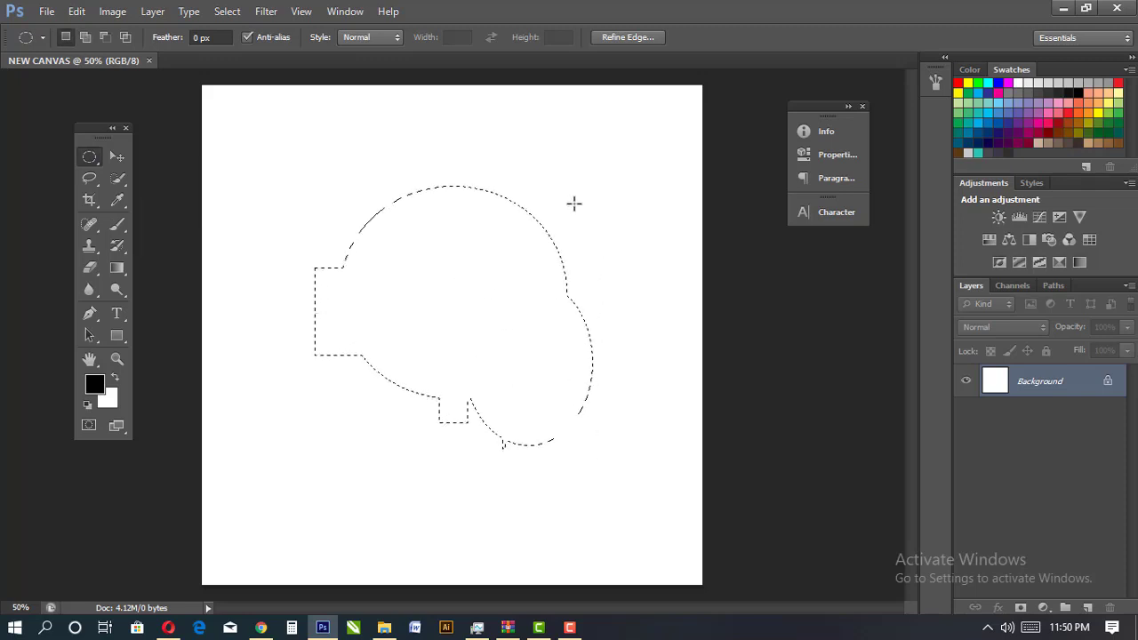
pyautogui.moveTo(576, 203); pyautogui.dragTo(704, 386)
pyautogui.moveTo(302, 165); pyautogui.dragTo(496, 373)
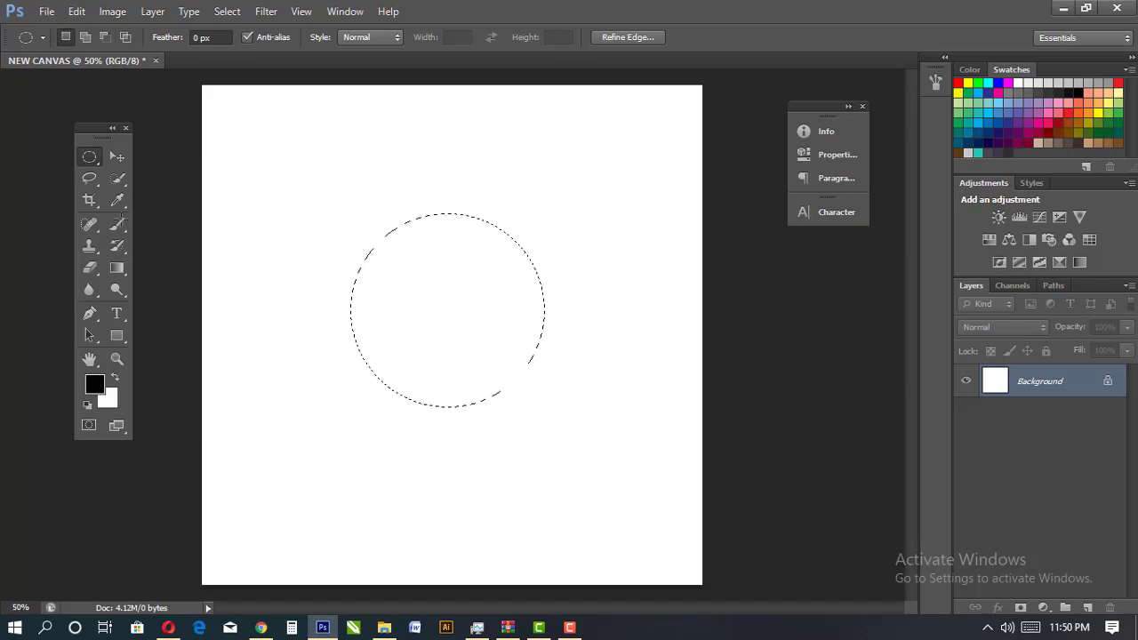
# - Switch to the Lasso Tool, clear the circle and begin a freehand outline
pyautogui.moveTo(80, 182); pyautogui.dragTo(160, 185)
pyautogui.click(168, 194)
pyautogui.click(396, 222)
pyautogui.moveTo(397, 185)
pyautogui.mouseDown()
pyautogui.moveTo(497, 364)
pyautogui.moveTo(420, 381)
pyautogui.moveTo(653, 361)
pyautogui.moveTo(485, 289)
pyautogui.moveTo(389, 193)
pyautogui.moveTo(427, 183)
pyautogui.mouseUp()
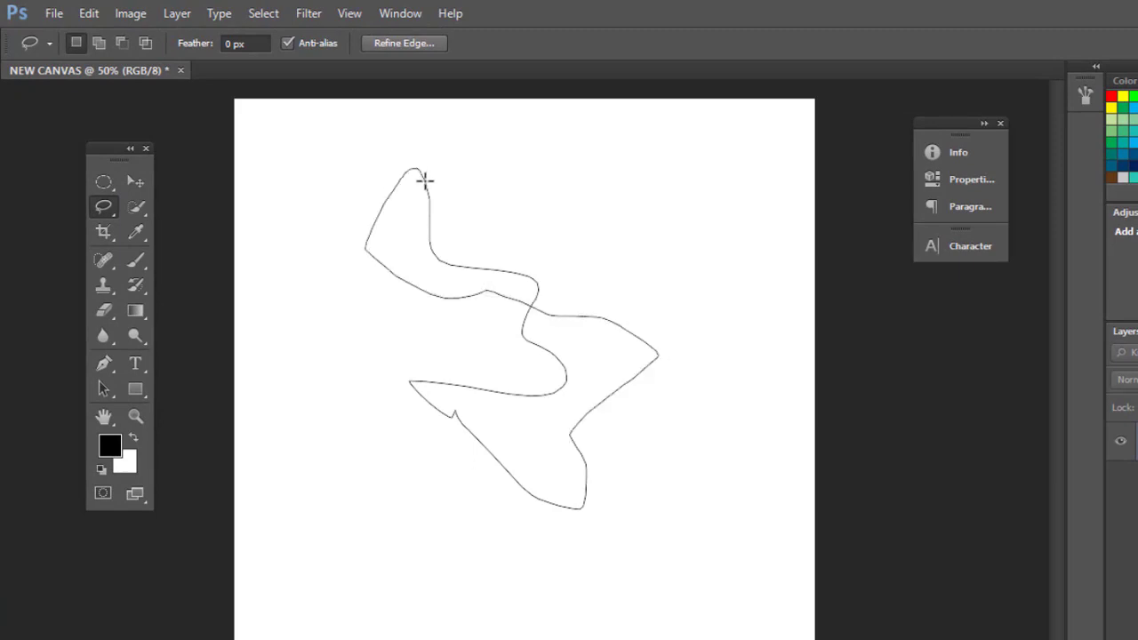
# - Draw a new freehand lasso selection outline on the canvas
pyautogui.click(511, 212)
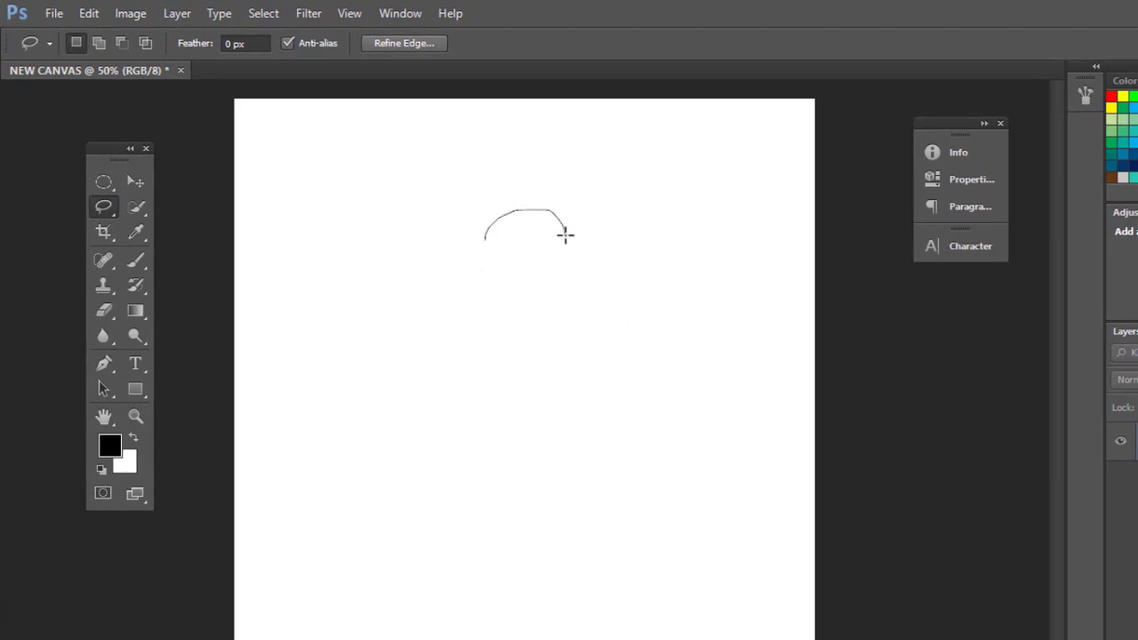
pyautogui.moveTo(566, 233)
pyautogui.mouseDown()
pyautogui.moveTo(632, 350)
pyautogui.moveTo(597, 405)
pyautogui.moveTo(468, 385)
pyautogui.moveTo(413, 289)
pyautogui.moveTo(497, 249)
pyautogui.mouseUp()
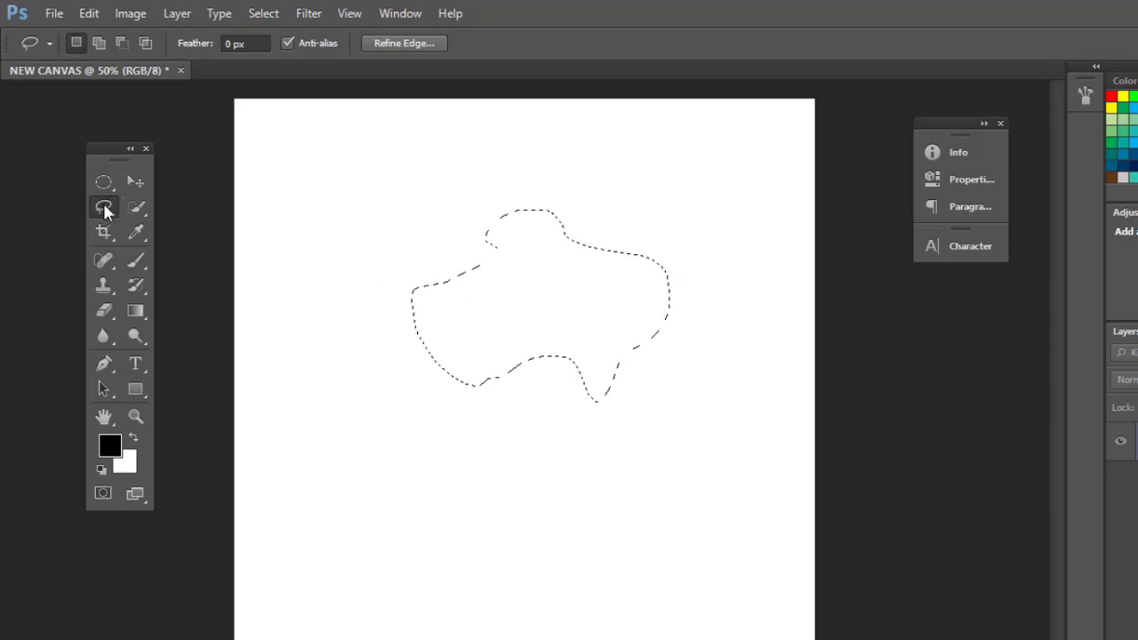
pyautogui.rightClick(104, 209)
pyautogui.click(188, 218)
# - Clear the selection and make a four-corner polygonal lasso selection
pyautogui.hotkey('ctrl', 'd')
pyautogui.click(386, 336)
pyautogui.click(473, 295)
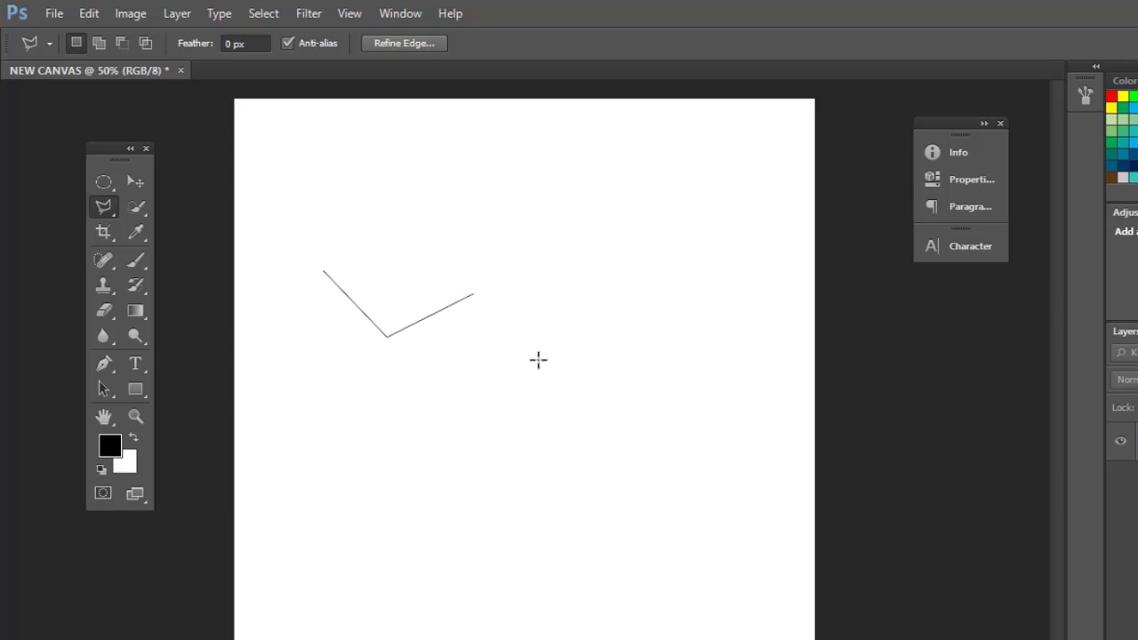
pyautogui.click(568, 386)
pyautogui.click(397, 478)
pyautogui.doubleClick(333, 410)
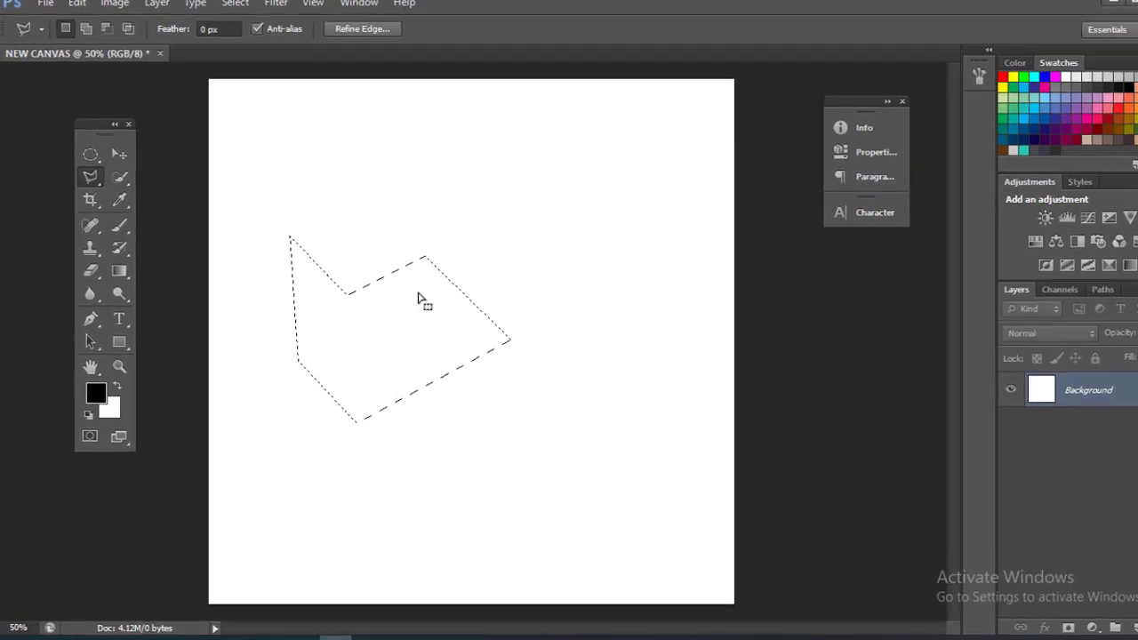
pyautogui.click(89, 177)
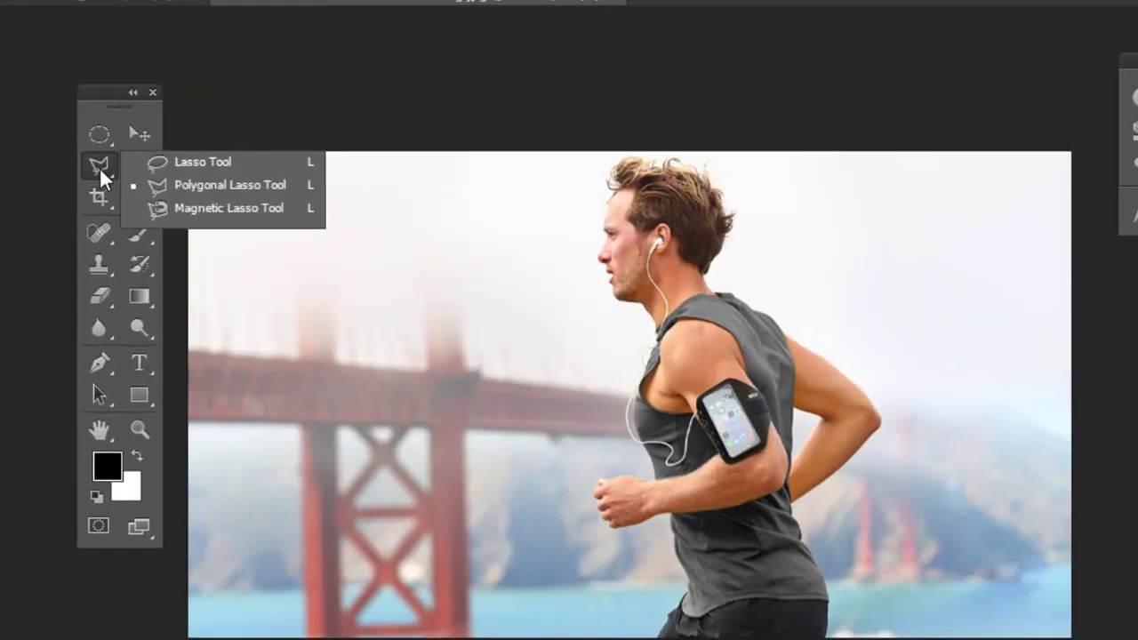
# - Trace a closed freehand lasso around the runner's back and rear arm
pyautogui.click(175, 162)
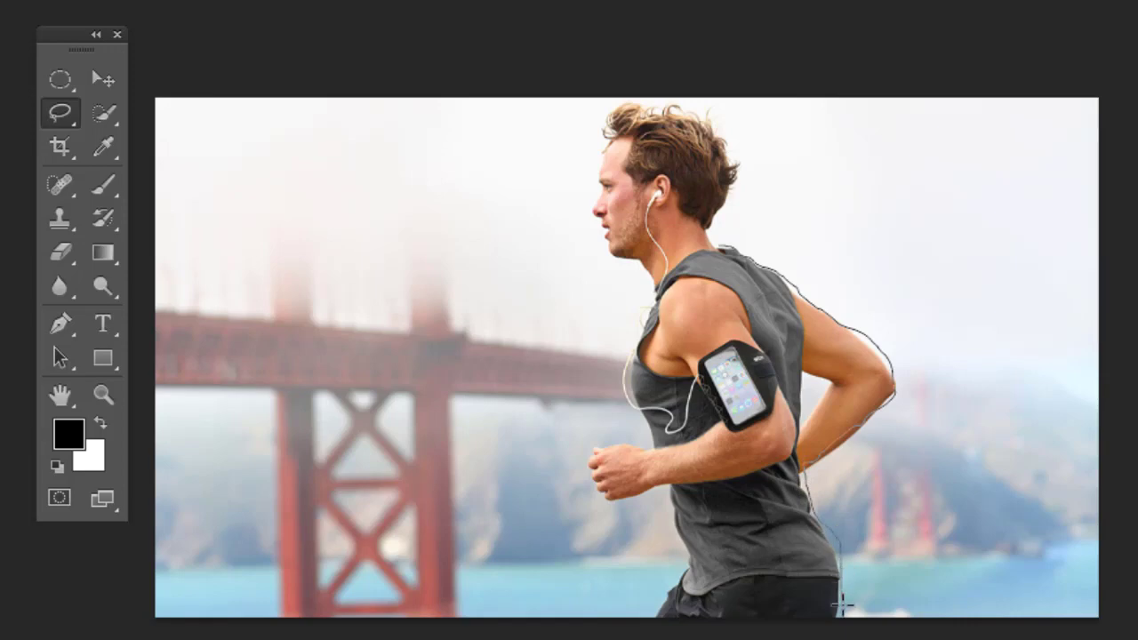
pyautogui.moveTo(845, 606); pyautogui.dragTo(844, 607)
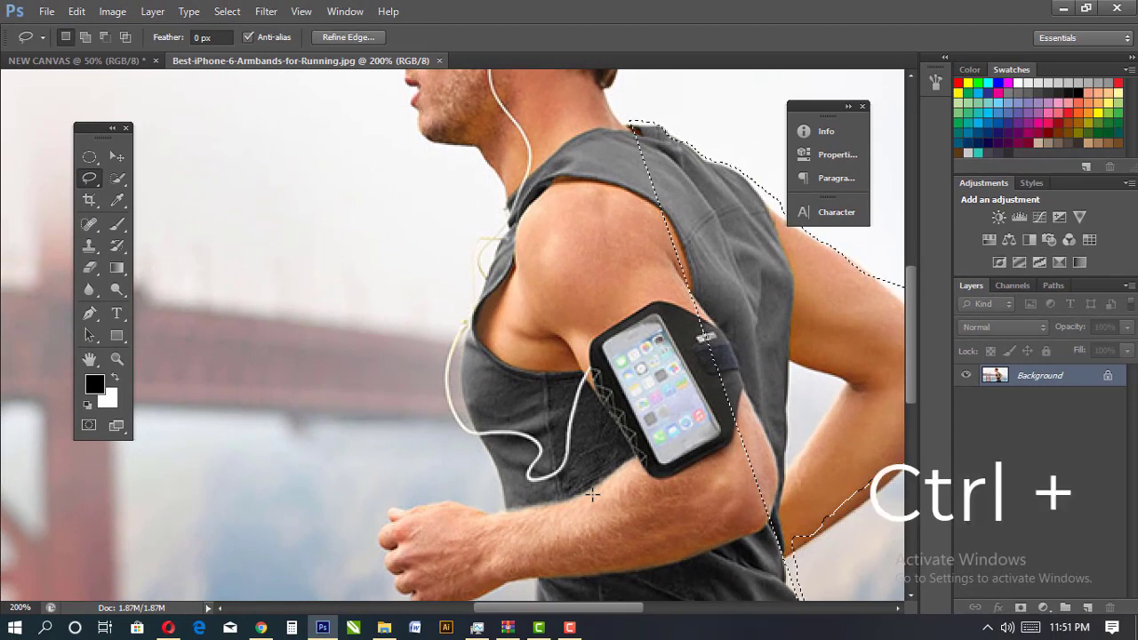
# - Pan to the runner's head and zoom in and out around the forehead and temple
pyautogui.press('space')
pyautogui.moveTo(681, 236)
pyautogui.mouseDown()
pyautogui.moveTo(631, 275)
pyautogui.moveTo(550, 372)
pyautogui.mouseUp()
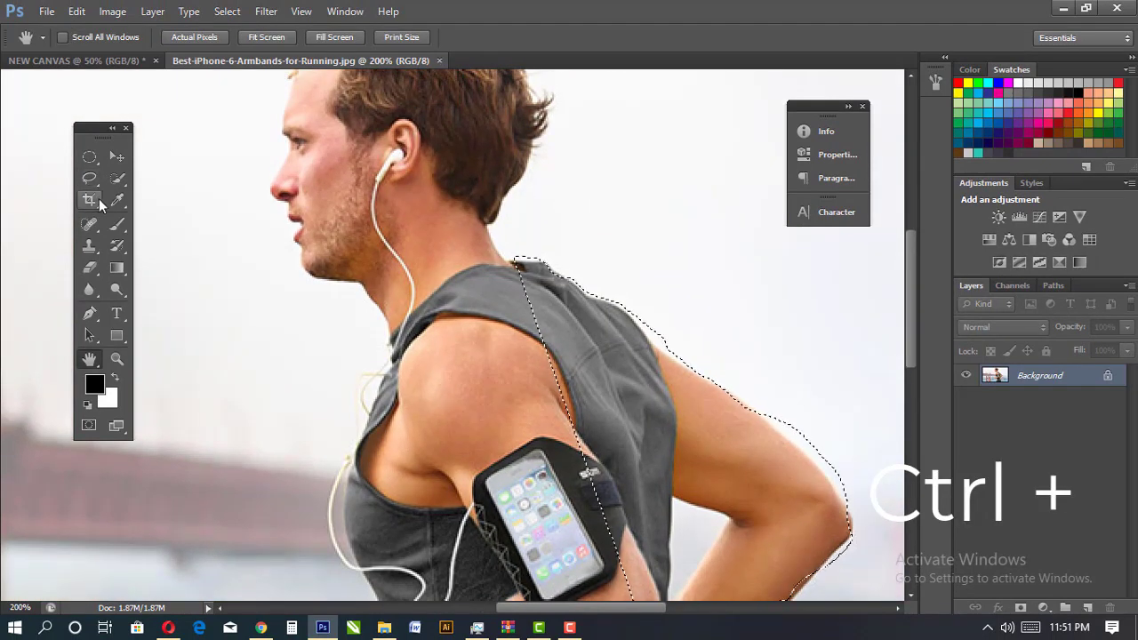
pyautogui.hotkey('ctrl', 'space')
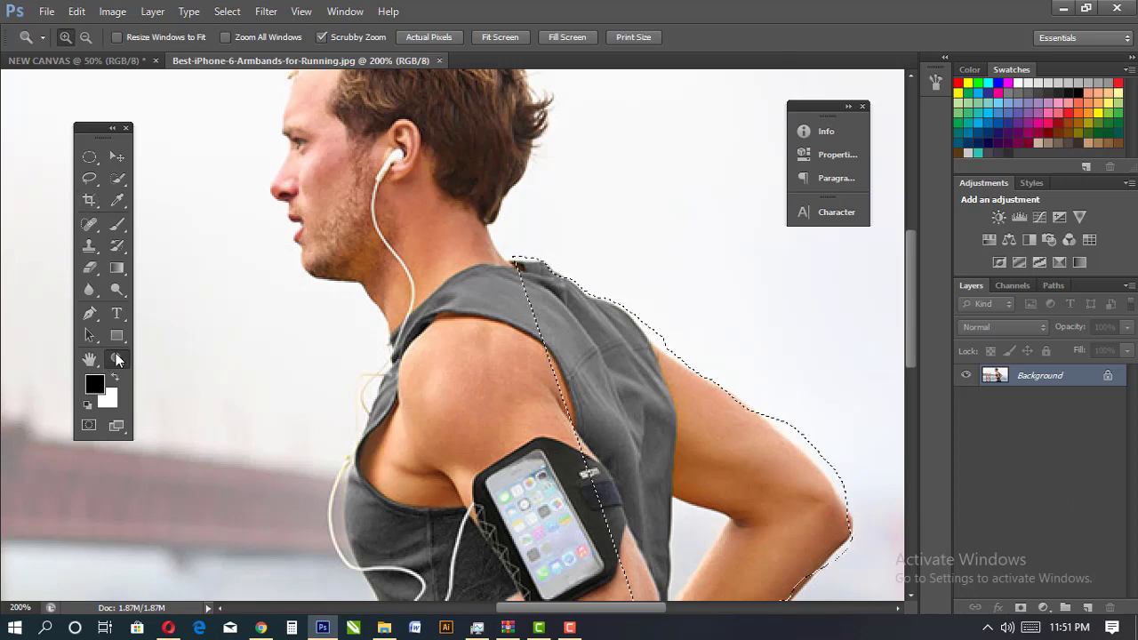
pyautogui.click(120, 367)
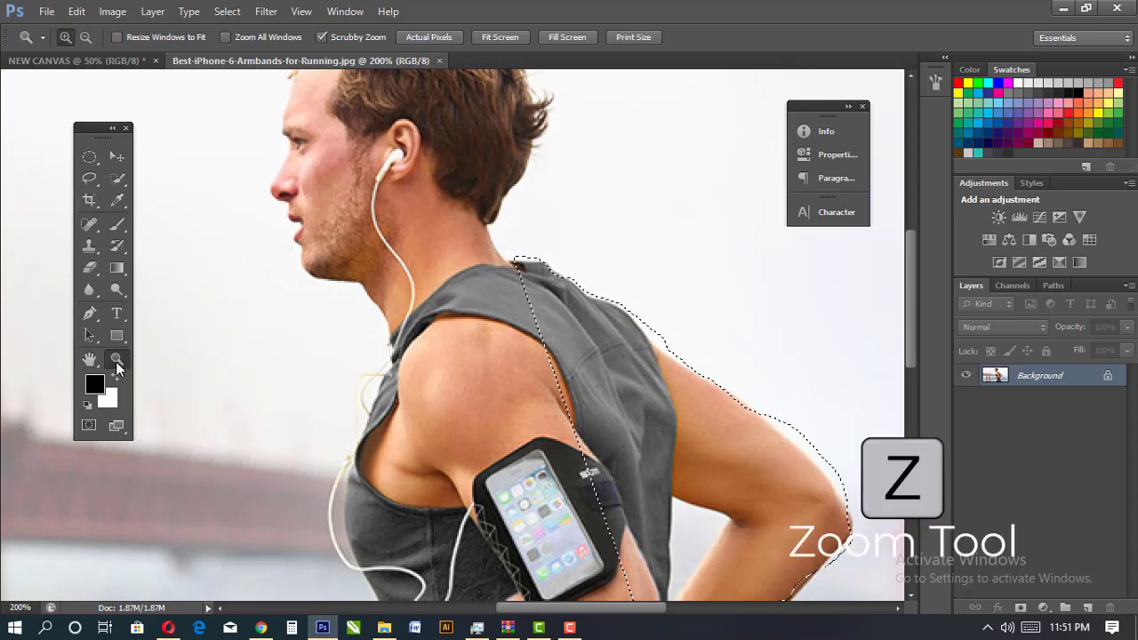
pyautogui.moveTo(331, 126); pyautogui.dragTo(635, 374)
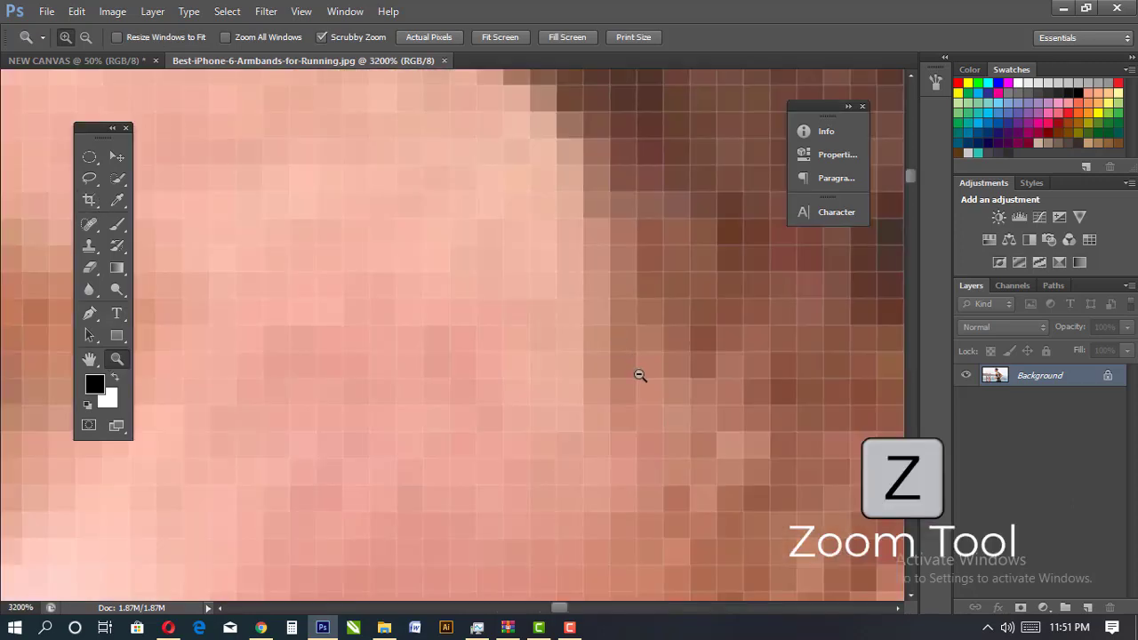
pyautogui.keyDown('alt'); pyautogui.click(580, 297); pyautogui.keyUp('alt')
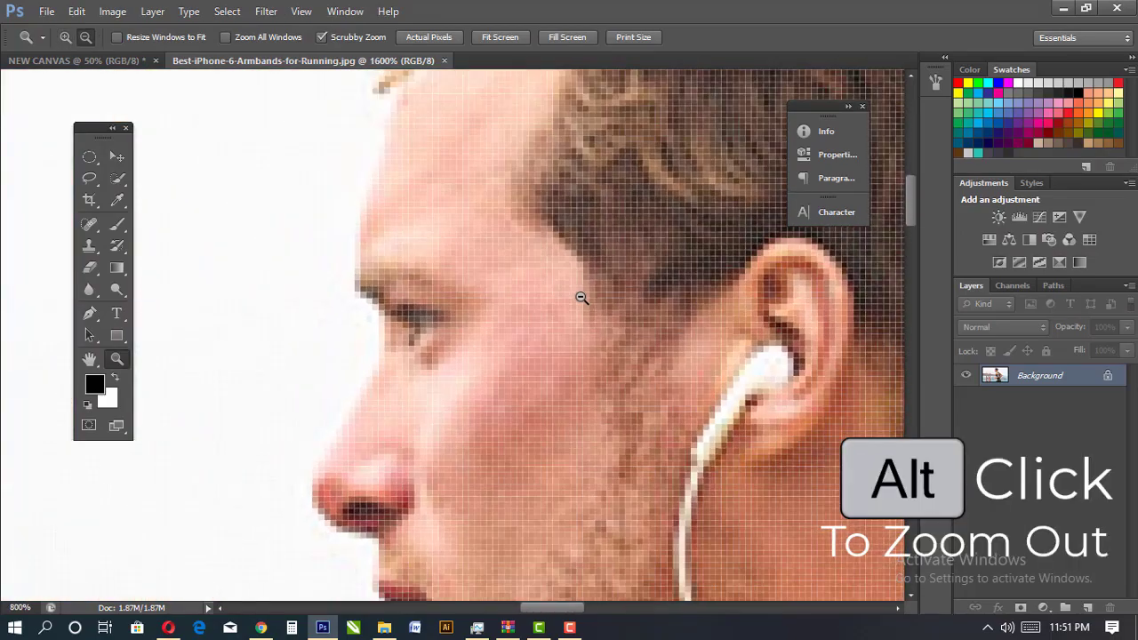
pyautogui.keyDown('alt'); pyautogui.click(579, 297); pyautogui.keyUp('alt')
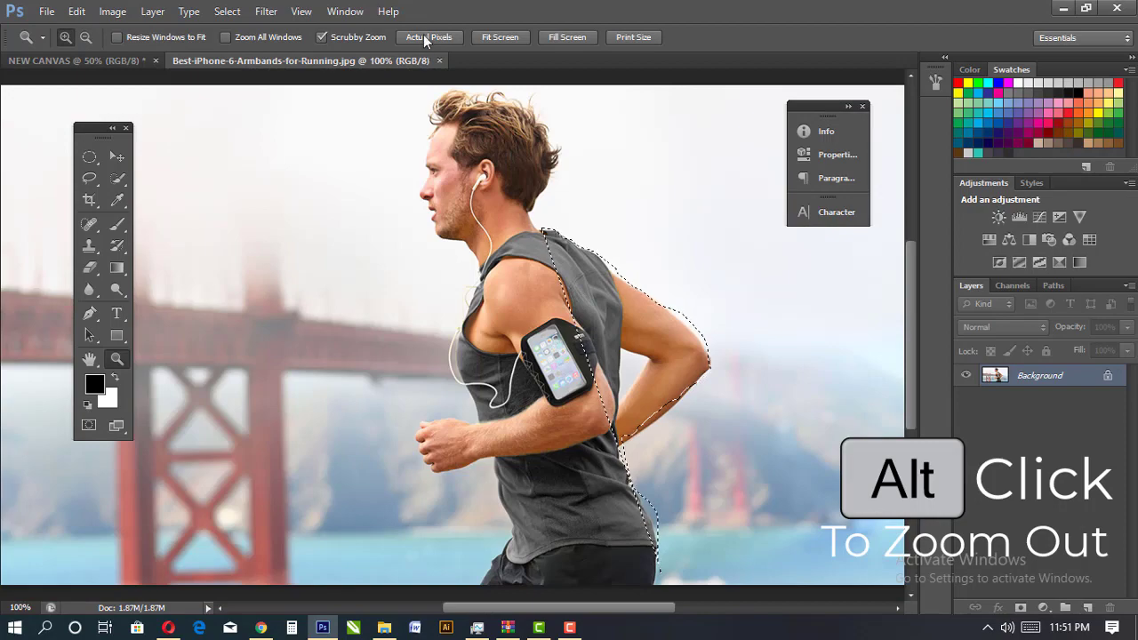
pyautogui.moveTo(444, 117); pyautogui.dragTo(420, 116)
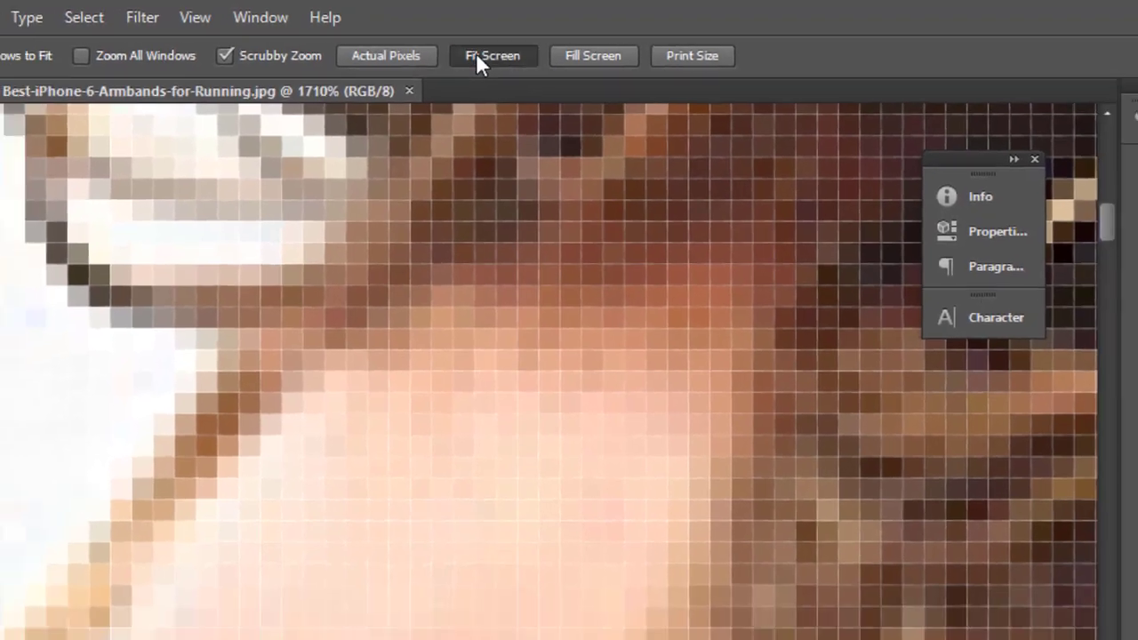
# - Fit the photo on screen, zoom to 200% and pan to the runner's head
pyautogui.click(491, 38)
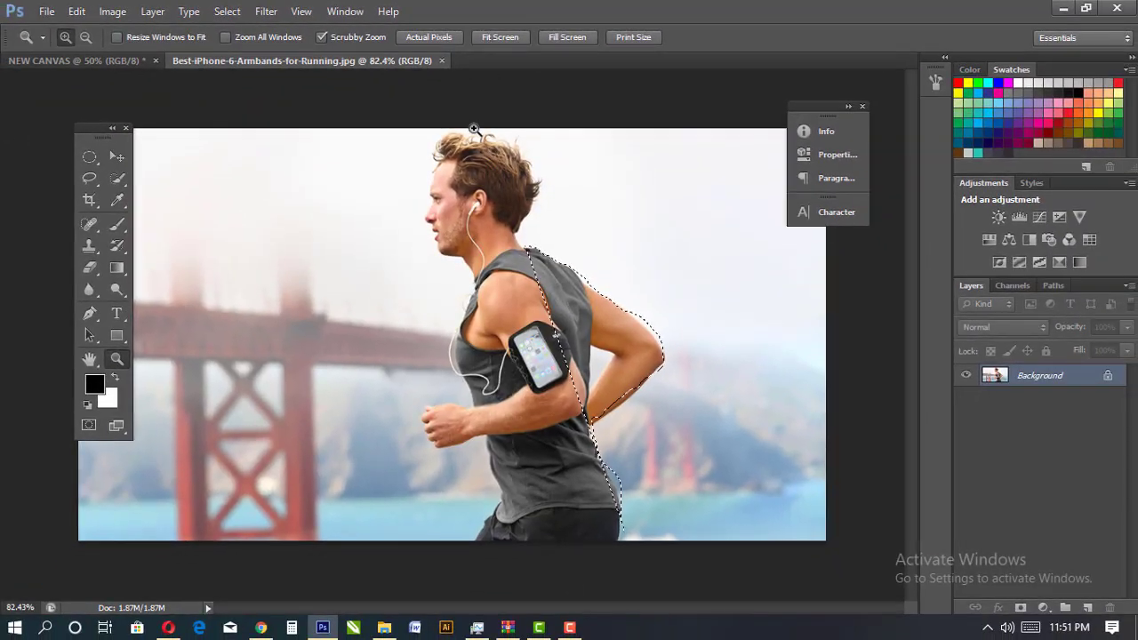
pyautogui.click(614, 218)
pyautogui.click(610, 215)
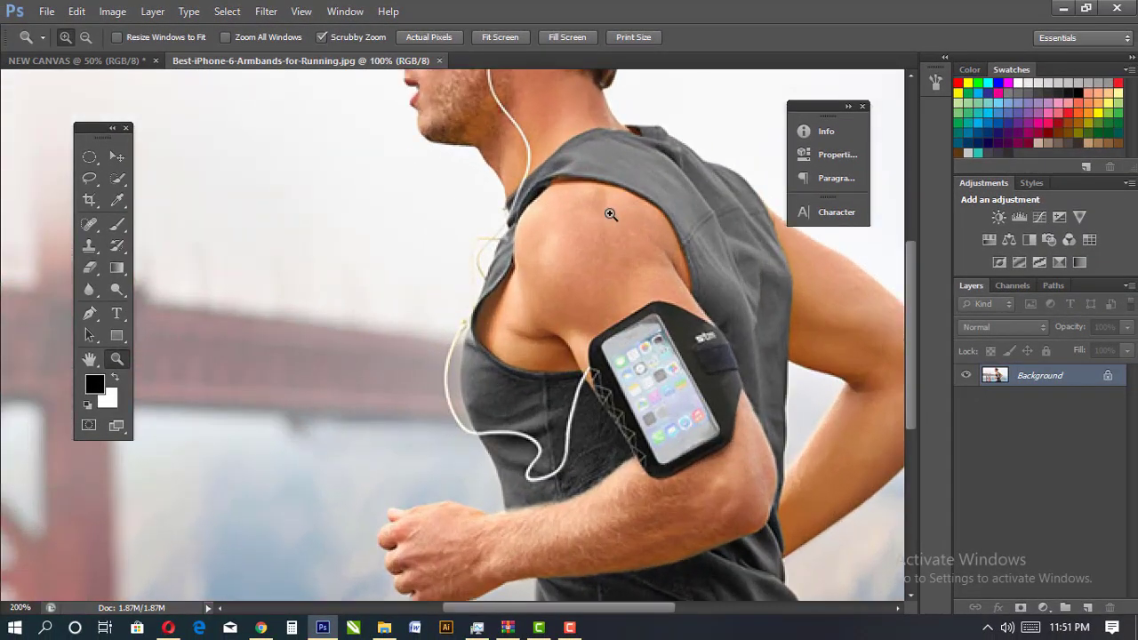
pyautogui.press('h')
pyautogui.moveTo(616, 158); pyautogui.dragTo(478, 245)
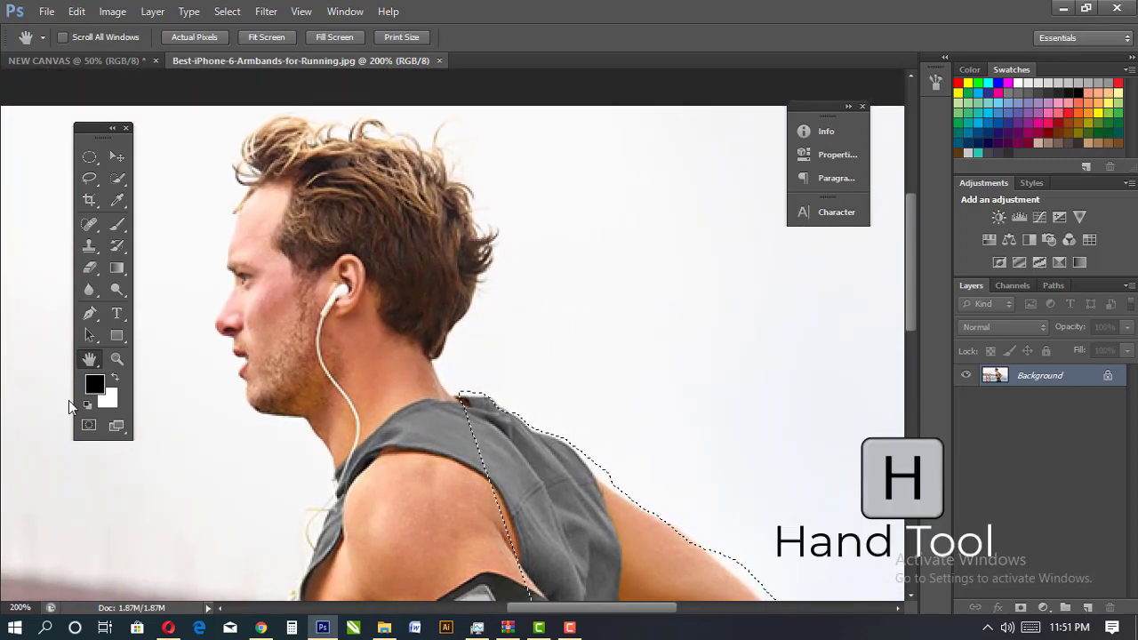
# - Set the Lasso Tool's feather to 5 px
pyautogui.click(116, 360)
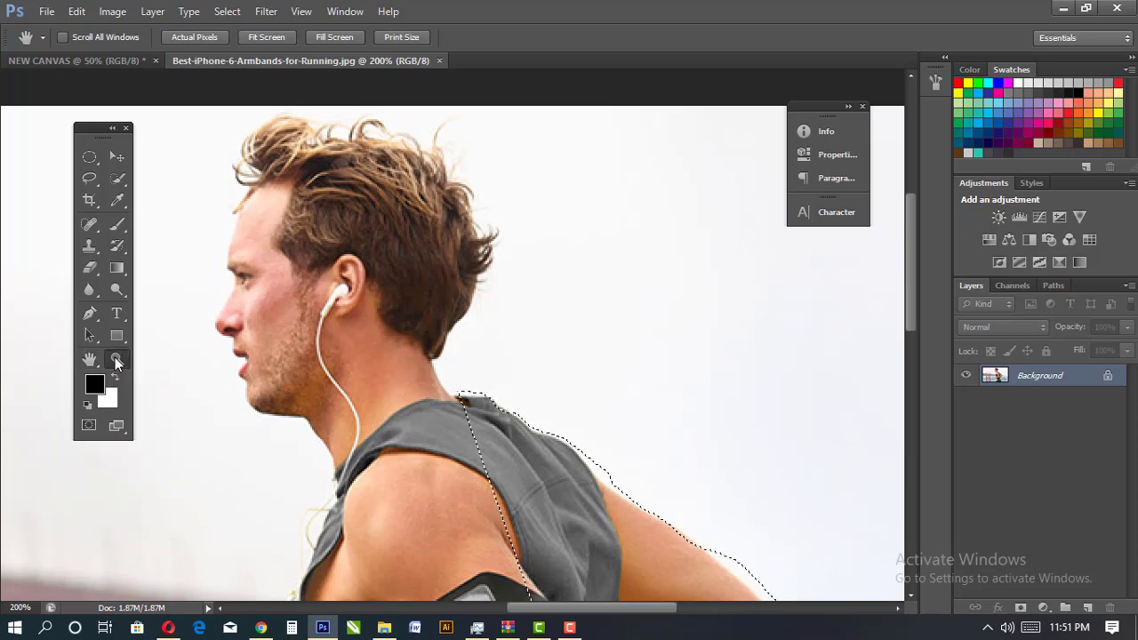
pyautogui.click(88, 182)
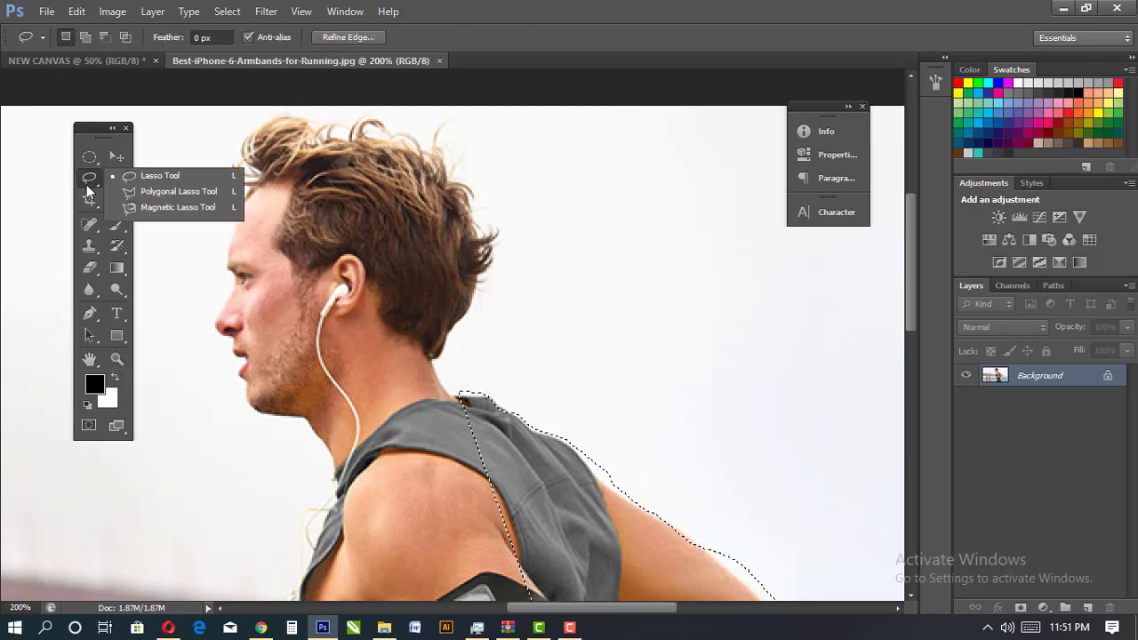
pyautogui.click(166, 182)
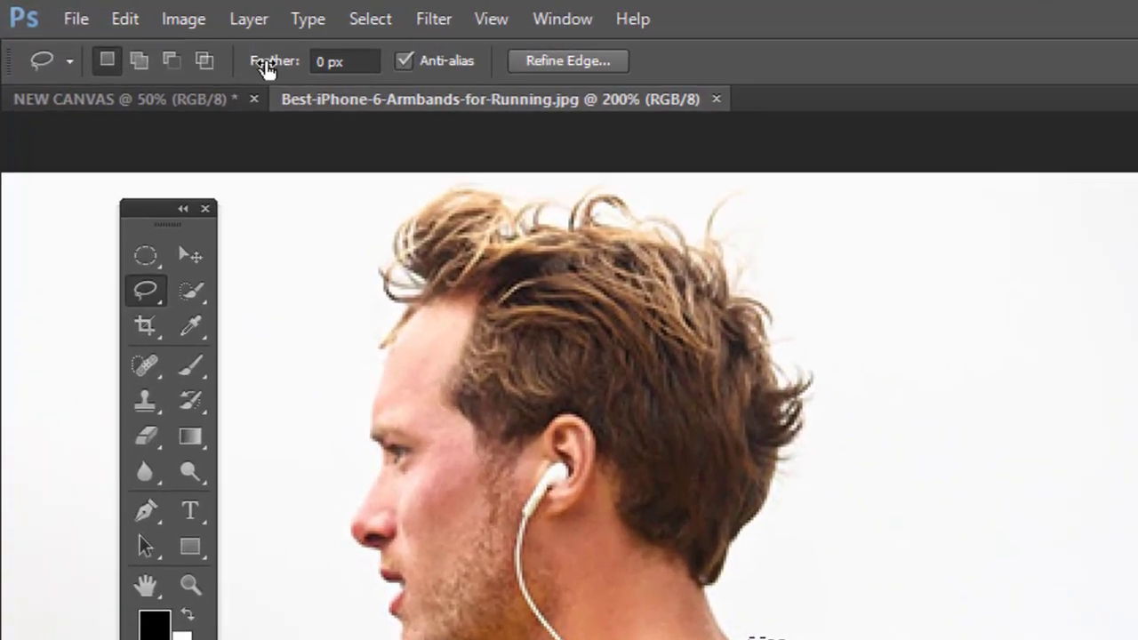
pyautogui.moveTo(163, 40); pyautogui.dragTo(218, 50)
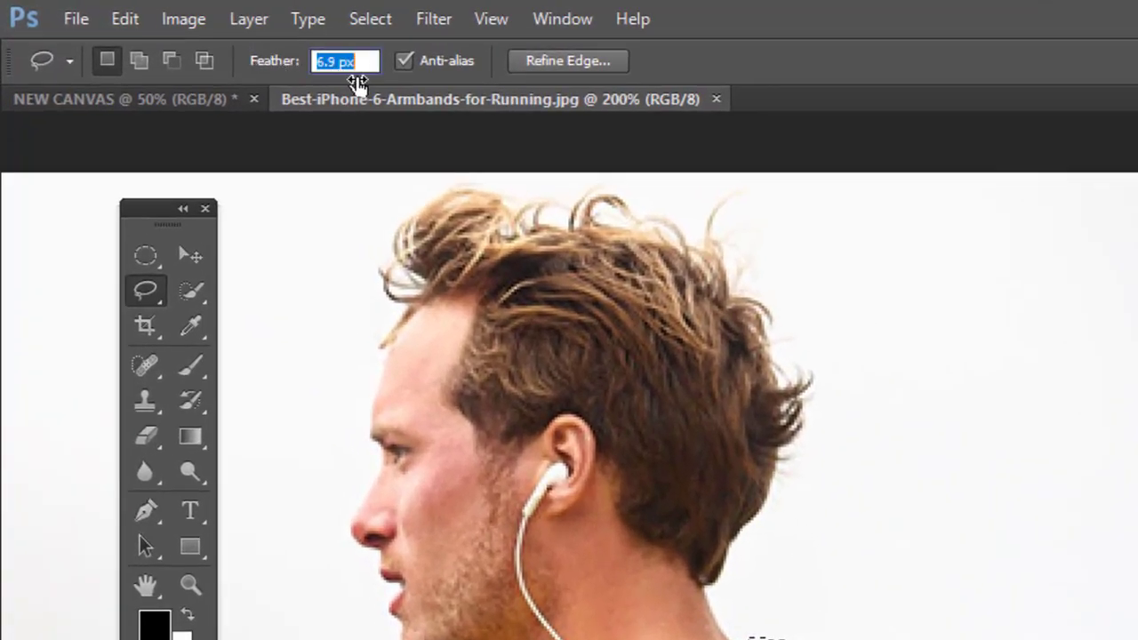
pyautogui.moveTo(357, 82); pyautogui.dragTo(294, 75)
pyautogui.moveTo(360, 92); pyautogui.dragTo(315, 95)
# - Lasso a patch of hair, trial-move it, then undo and deselect
pyautogui.moveTo(652, 289)
pyautogui.mouseDown()
pyautogui.moveTo(764, 396)
pyautogui.moveTo(743, 493)
pyautogui.moveTo(597, 438)
pyautogui.moveTo(471, 360)
pyautogui.moveTo(463, 286)
pyautogui.moveTo(497, 231)
pyautogui.mouseUp()
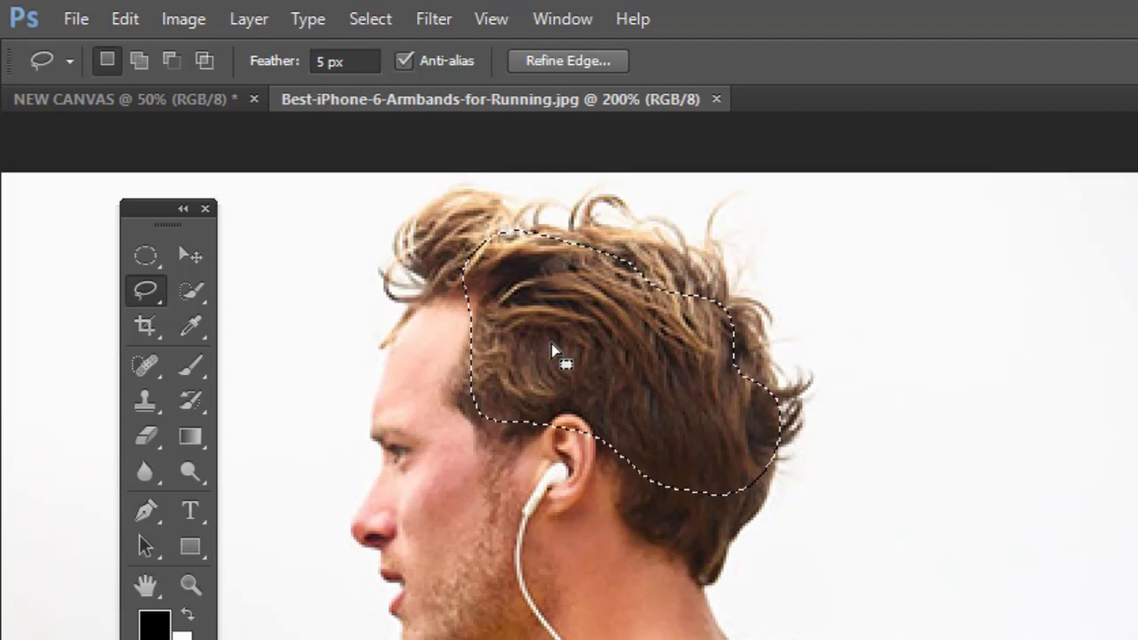
pyautogui.moveTo(552, 345)
pyautogui.mouseDown()
pyautogui.moveTo(681, 467)
pyautogui.moveTo(483, 350)
pyautogui.moveTo(568, 332)
pyautogui.moveTo(585, 422)
pyautogui.moveTo(549, 549)
pyautogui.moveTo(562, 560)
pyautogui.moveTo(871, 460)
pyautogui.moveTo(897, 428)
pyautogui.moveTo(886, 409)
pyautogui.moveTo(613, 288)
pyautogui.moveTo(633, 294)
pyautogui.mouseUp()
pyautogui.click(185, 254)
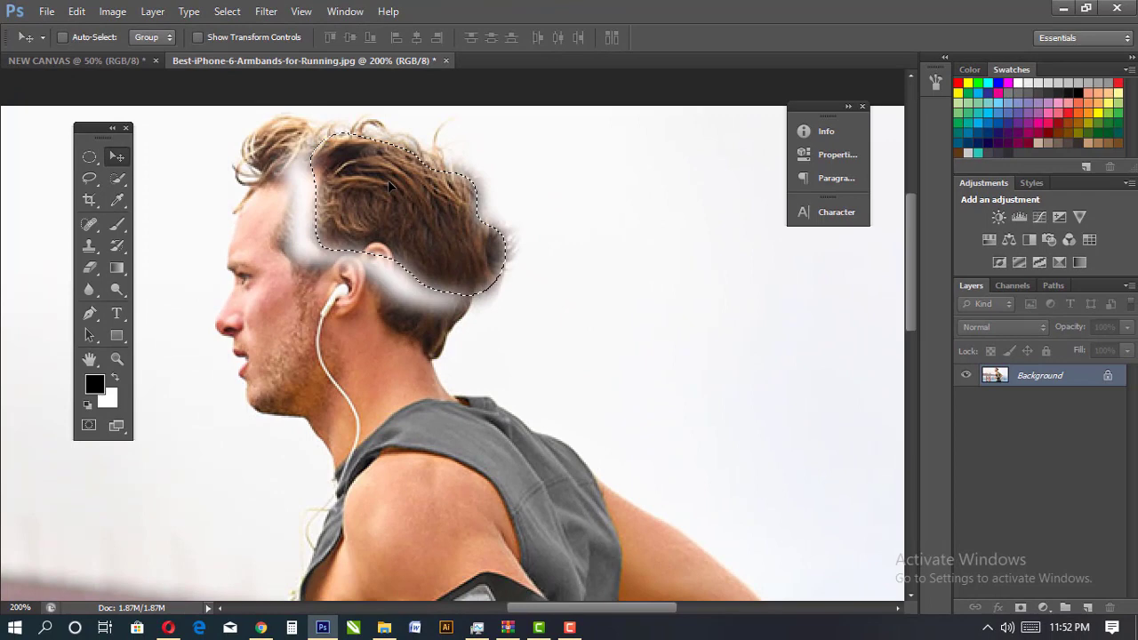
pyautogui.hotkey('ctrl', 'z')
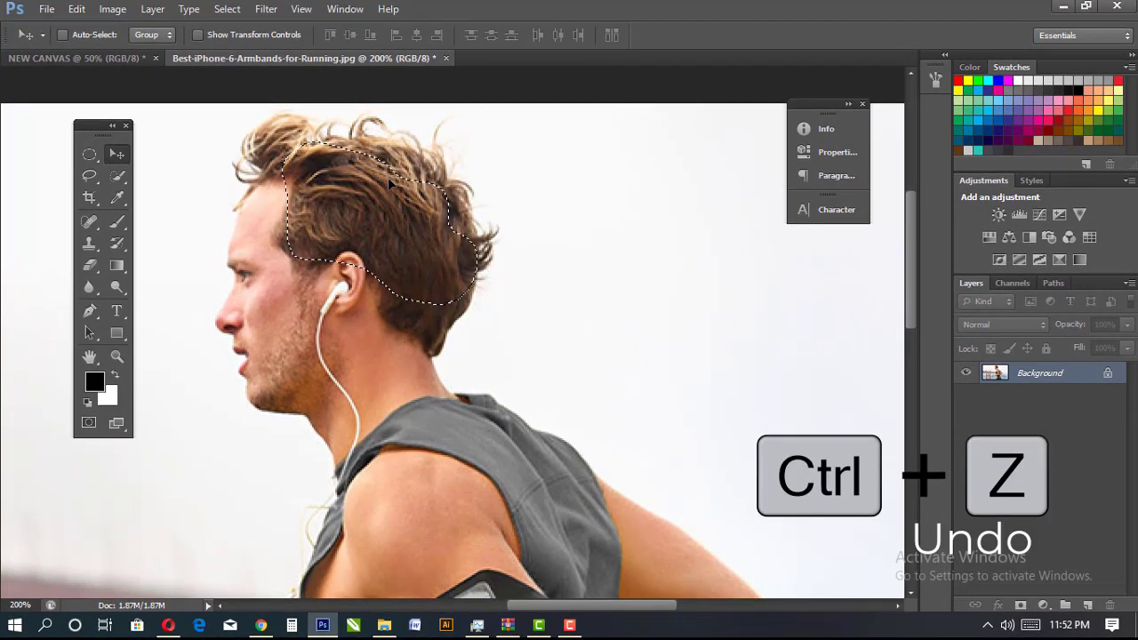
pyautogui.hotkey('ctrl', 'd')
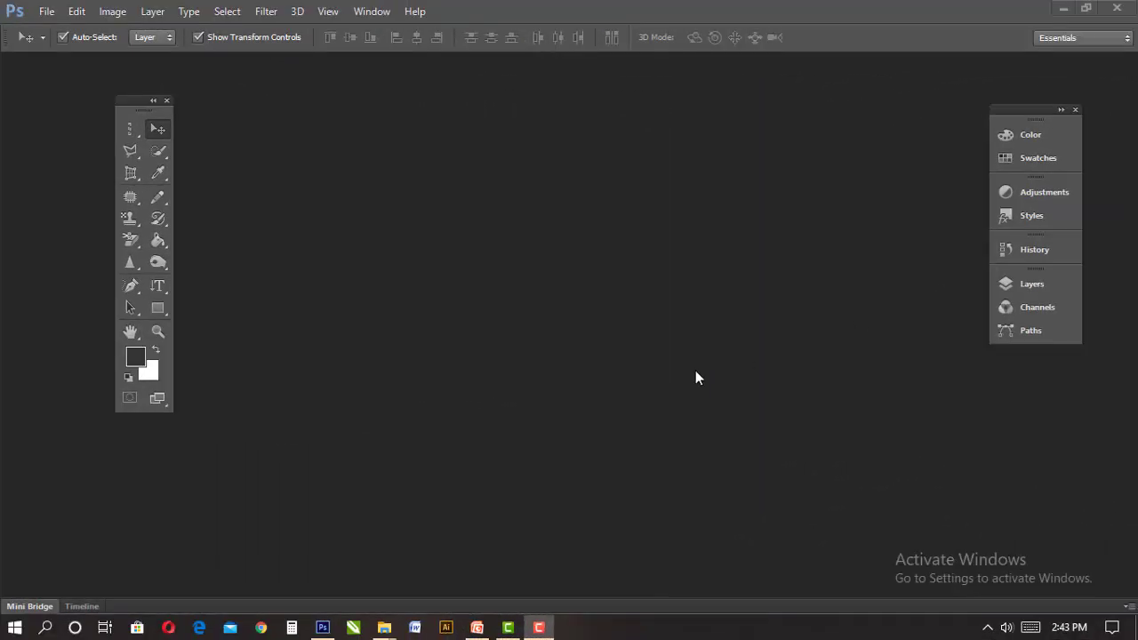
# - Open Parenting-Mom-Daughter-Hug-Teenager_credit-Shutterstock.jpg through File > Open
pyautogui.moveTo(148, 113); pyautogui.dragTo(177, 133)
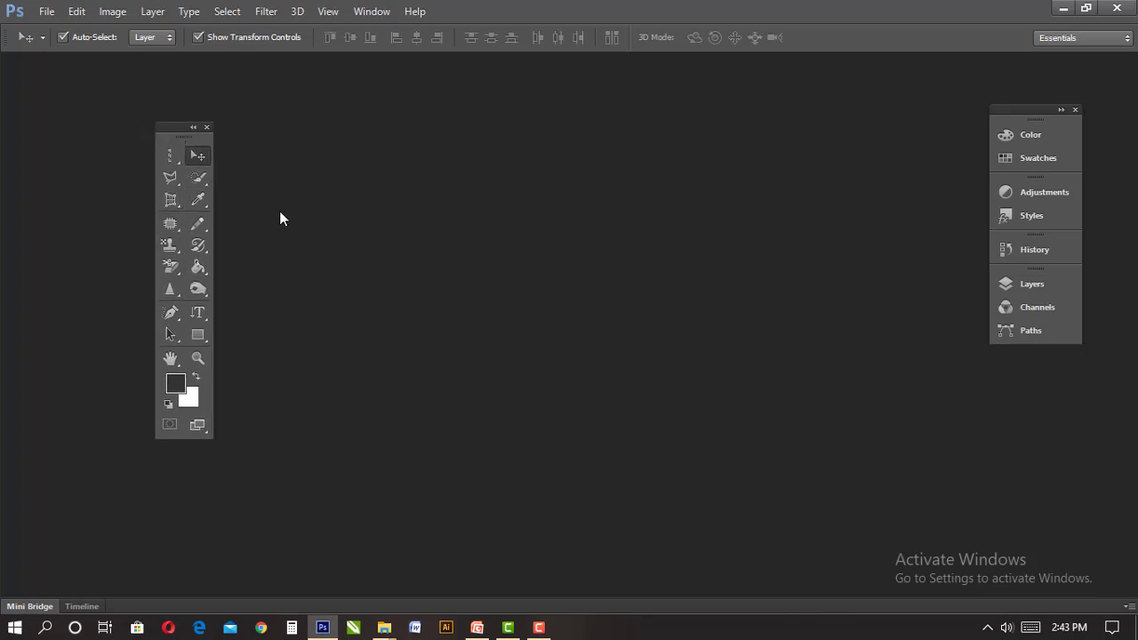
pyautogui.click(49, 13)
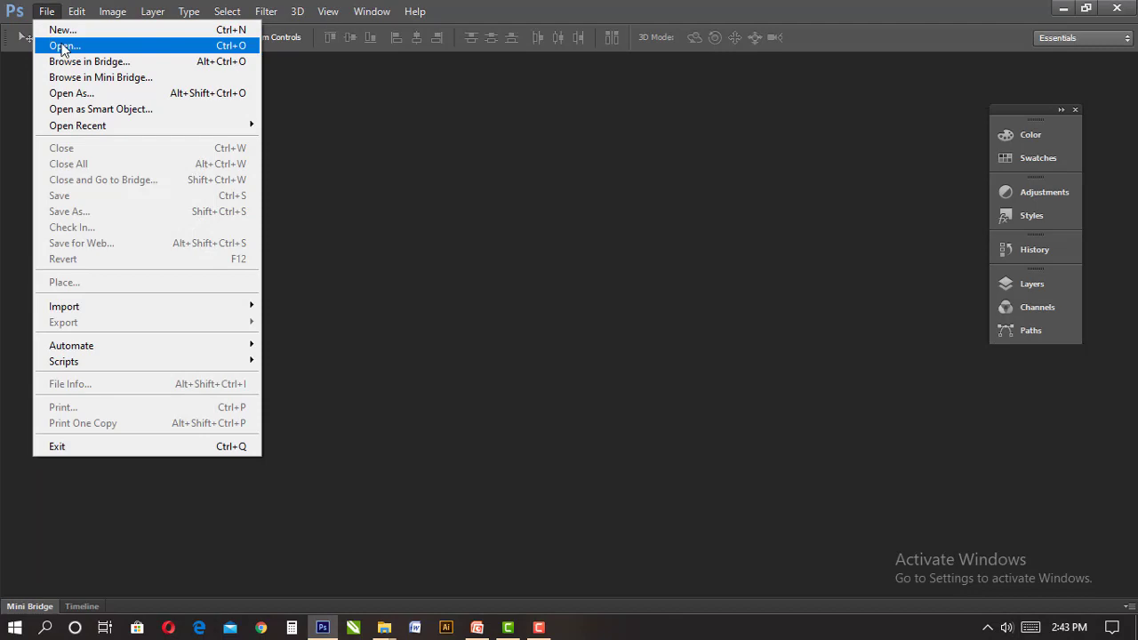
pyautogui.click(51, 48)
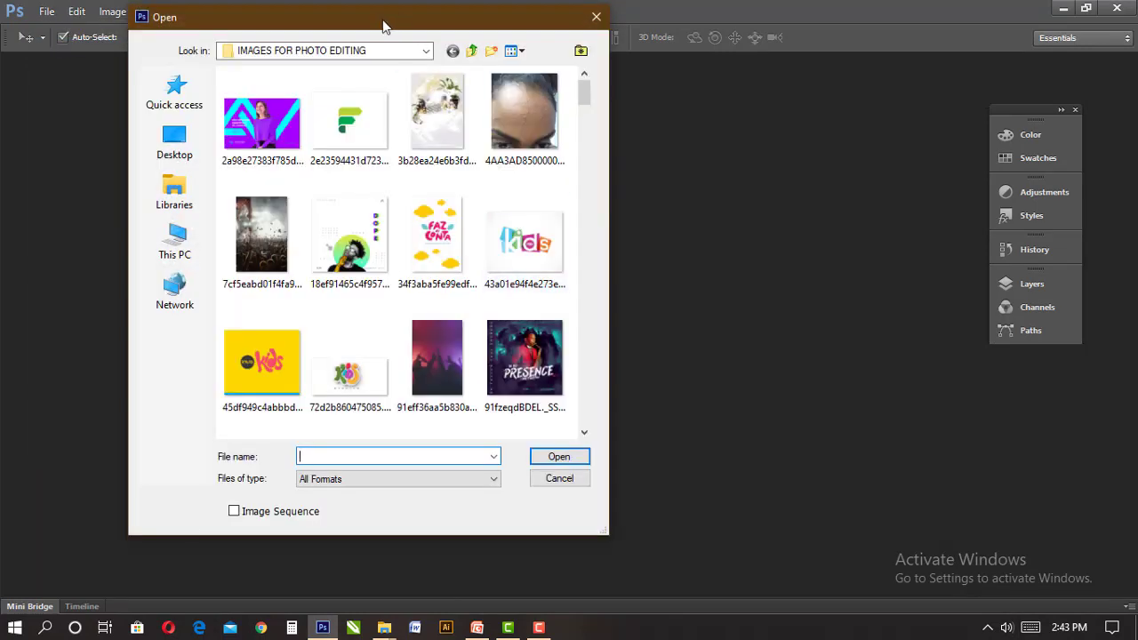
pyautogui.moveTo(380, 34); pyautogui.dragTo(620, 48)
pyautogui.moveTo(819, 115); pyautogui.dragTo(811, 384)
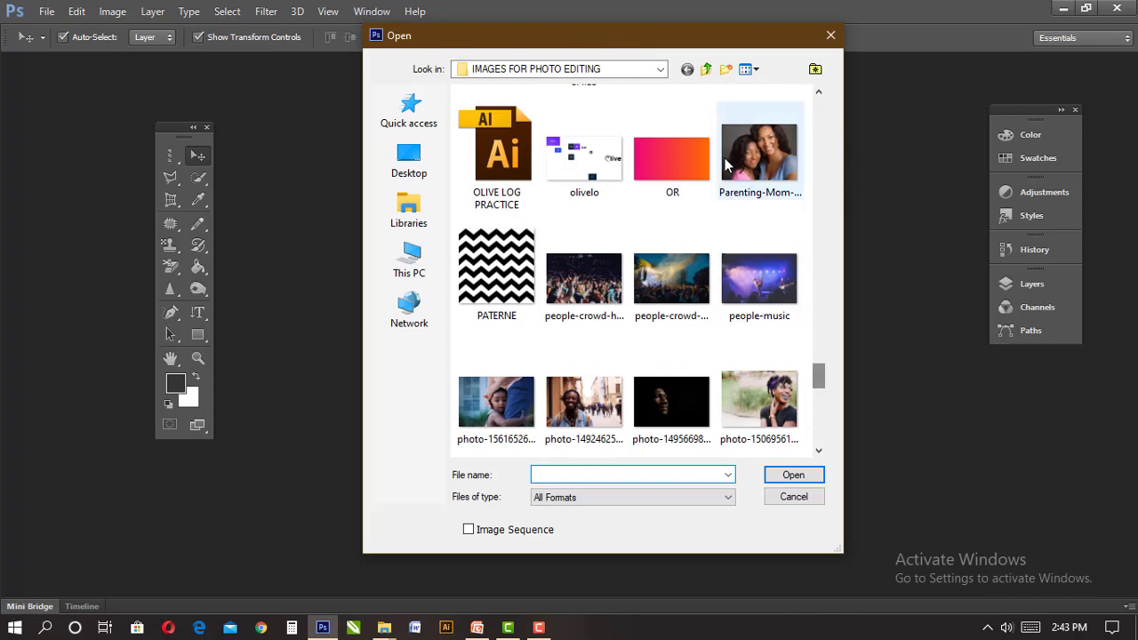
pyautogui.doubleClick(758, 153)
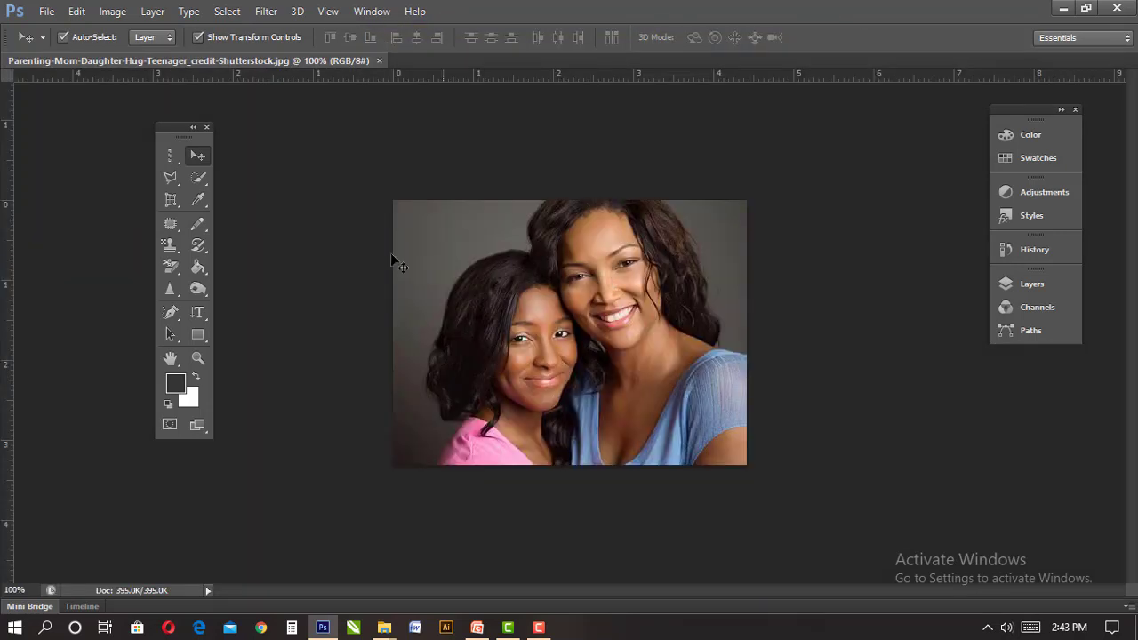
pyautogui.moveTo(182, 133); pyautogui.dragTo(172, 166)
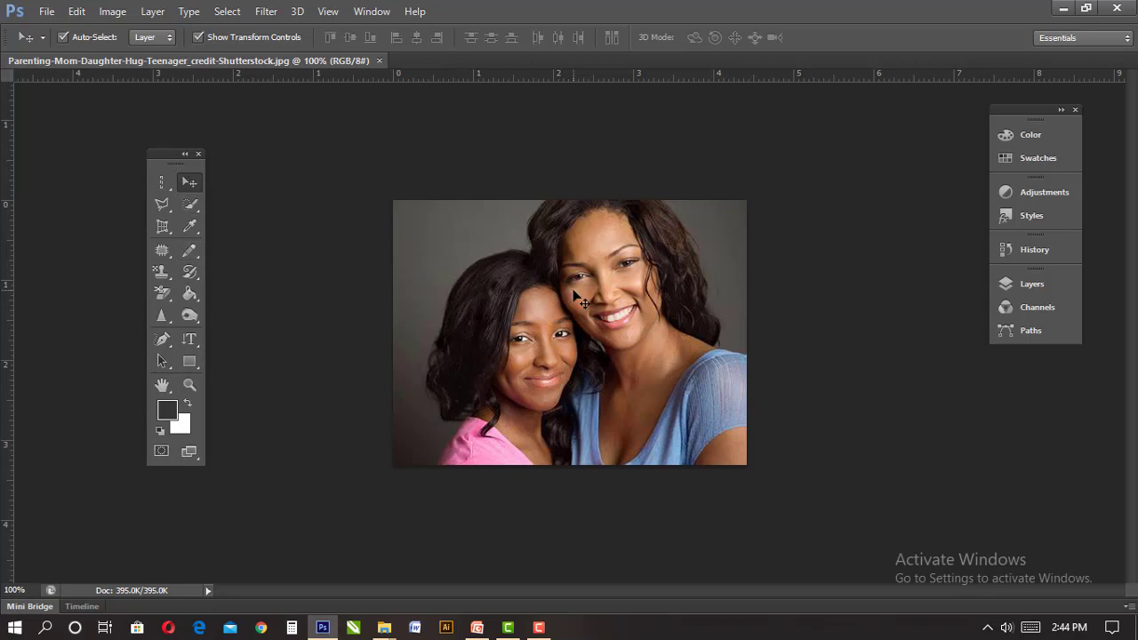
# - Convert the locked Background into Layer 0
pyautogui.click(1048, 289)
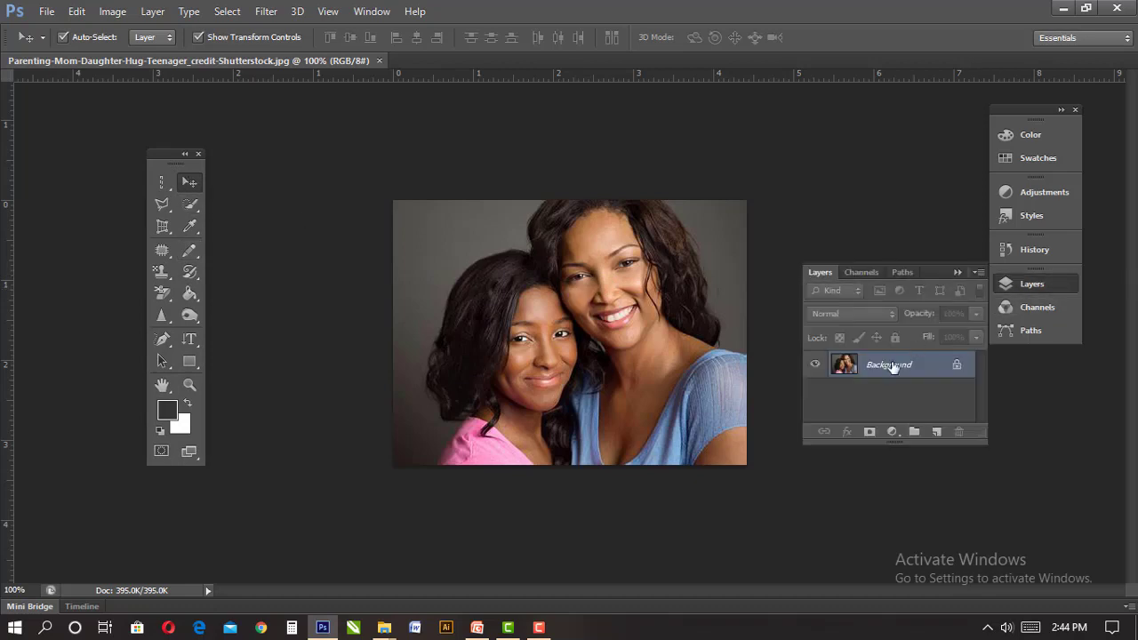
pyautogui.doubleClick(929, 370)
pyautogui.click(702, 196)
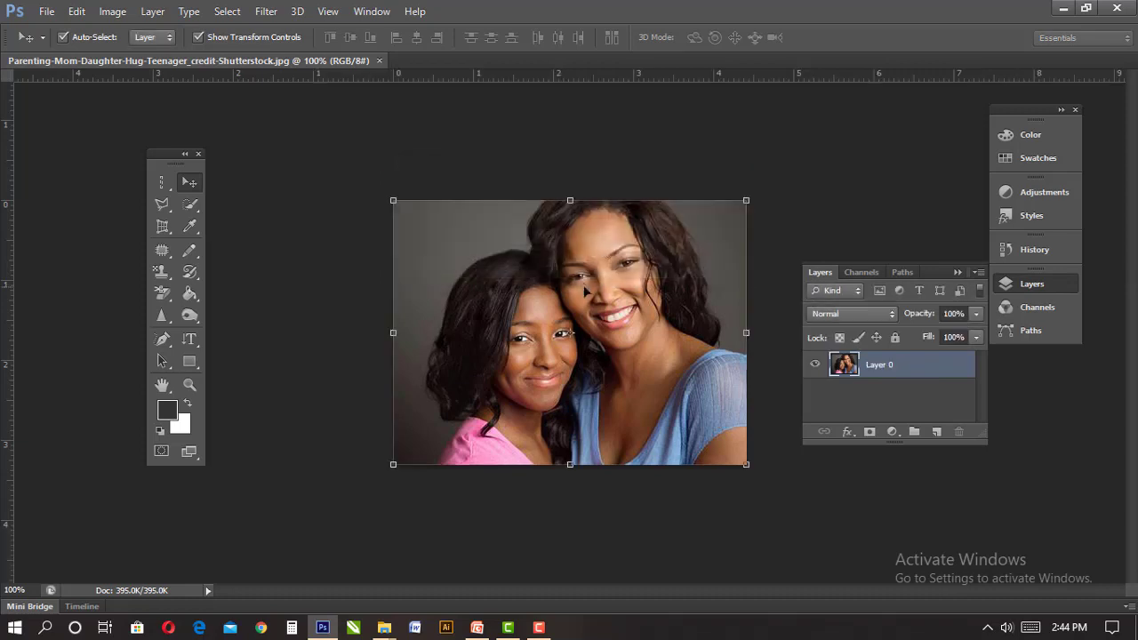
pyautogui.moveTo(578, 280); pyautogui.dragTo(540, 283)
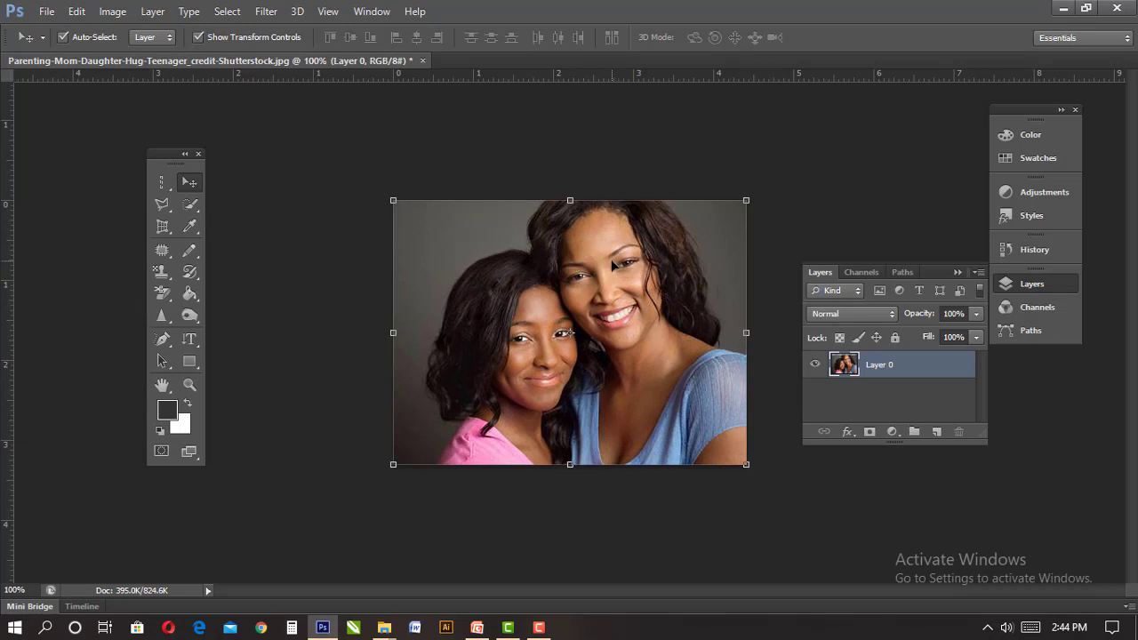
# - Duplicate Layer 0 and scale the copy down to about 71%
pyautogui.hotkey('ctrl', 'j')
pyautogui.moveTo(615, 266); pyautogui.dragTo(663, 315)
pyautogui.hotkey('ctrl', 't')
pyautogui.press('Return')
pyautogui.hotkey('ctrl', 't')
pyautogui.moveTo(740, 229); pyautogui.dragTo(706, 241)
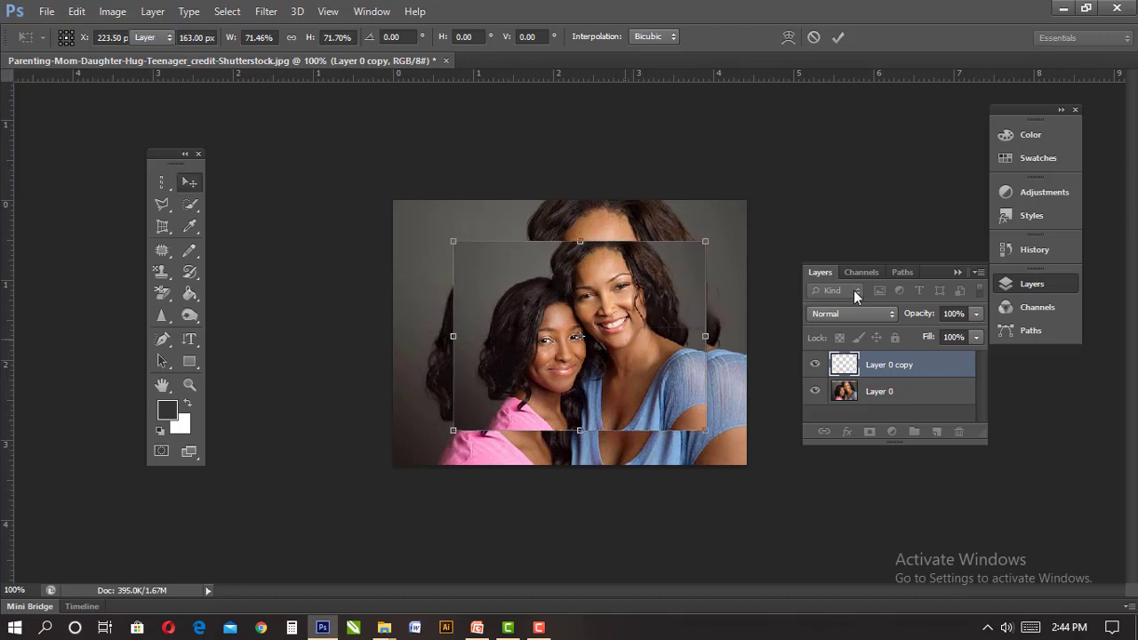
pyautogui.press('Return')
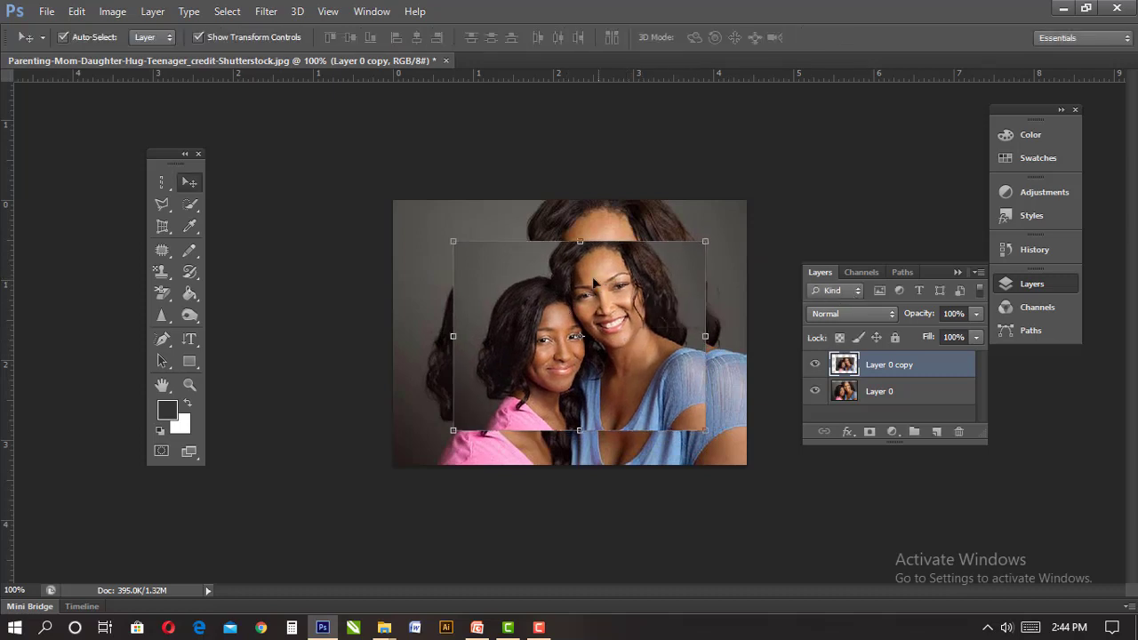
pyautogui.click(162, 184)
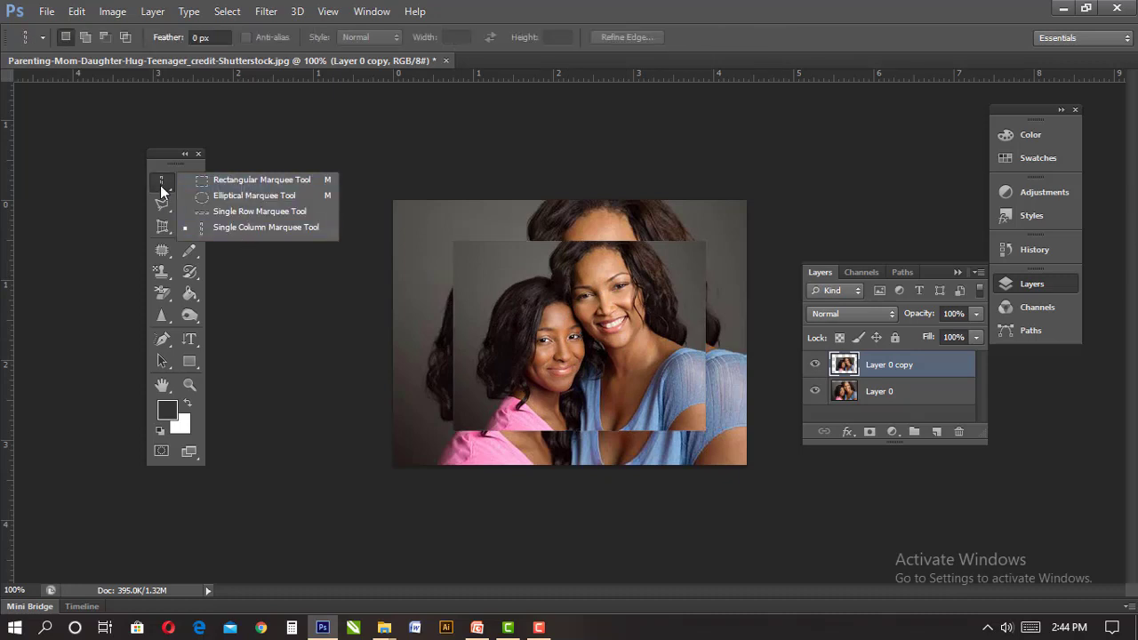
# - Lasso around both faces and copy them onto Layer 1 with Layer Via Copy
pyautogui.click(167, 205)
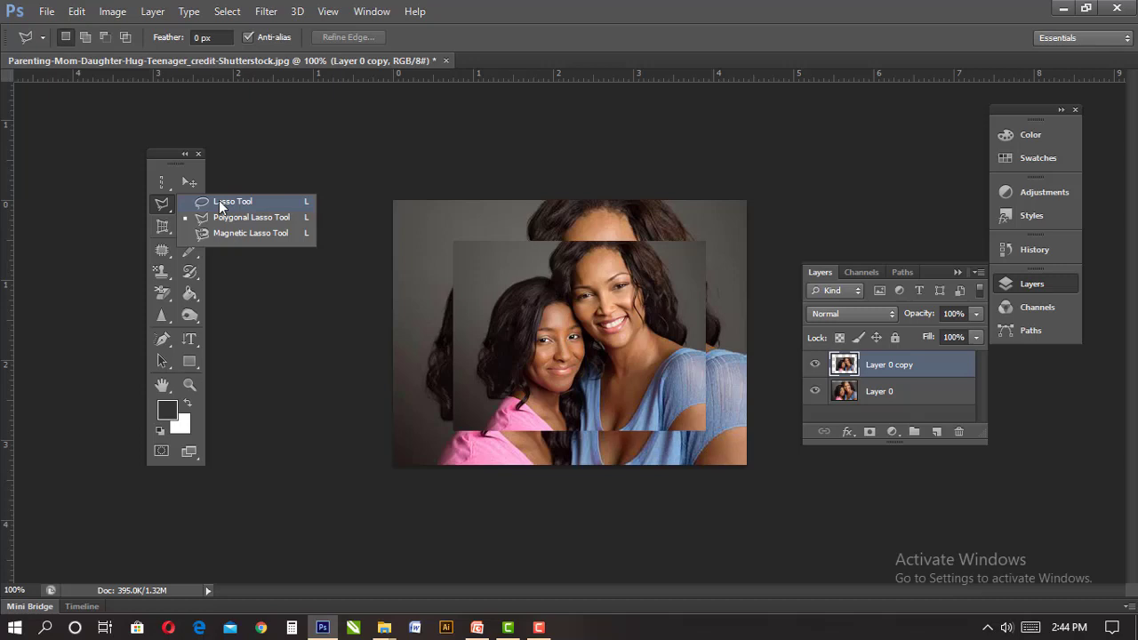
pyautogui.click(222, 202)
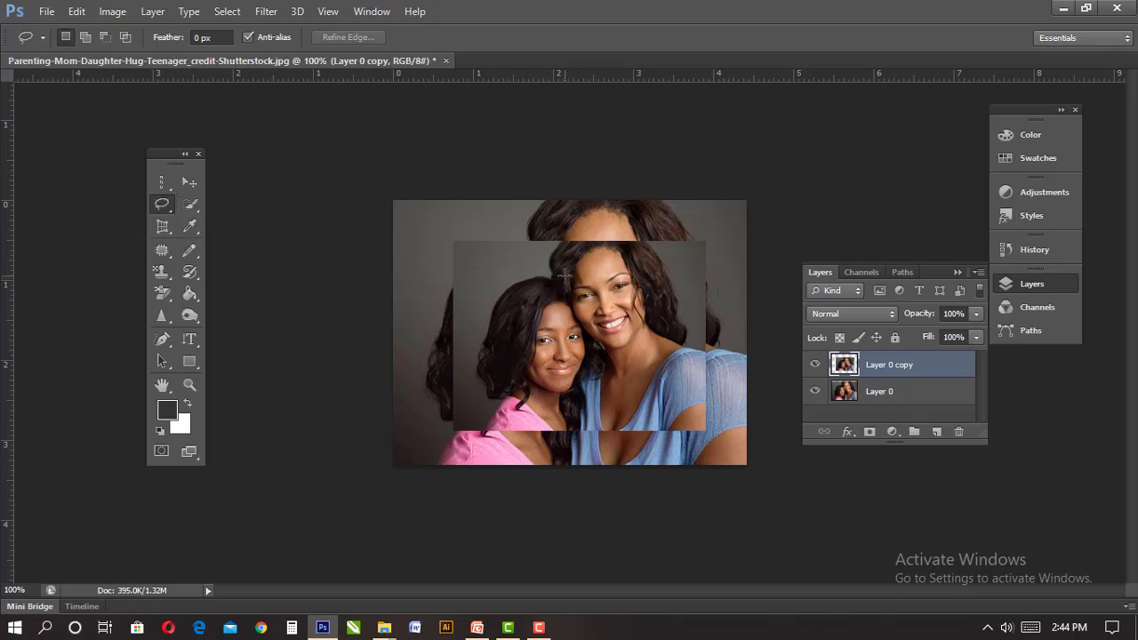
pyautogui.moveTo(564, 274)
pyautogui.mouseDown()
pyautogui.moveTo(540, 287)
pyautogui.moveTo(509, 371)
pyautogui.moveTo(511, 393)
pyautogui.moveTo(547, 408)
pyautogui.mouseUp()
pyautogui.moveTo(665, 342)
pyautogui.mouseDown()
pyautogui.moveTo(667, 311)
pyautogui.moveTo(633, 260)
pyautogui.moveTo(569, 274)
pyautogui.mouseUp()
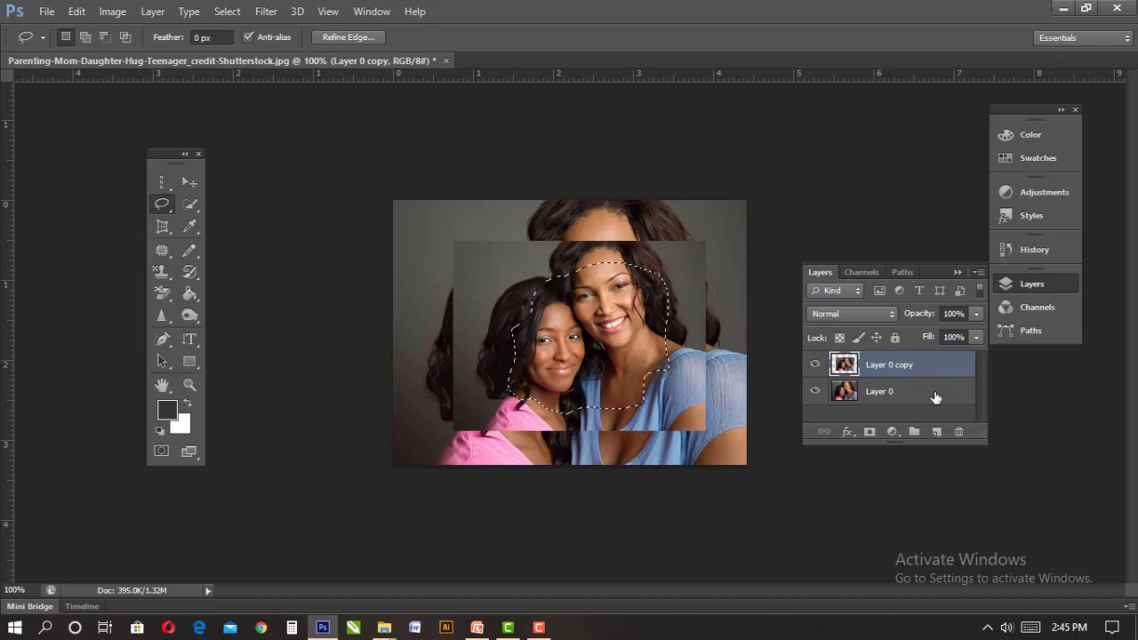
pyautogui.rightClick(577, 313)
pyautogui.click(638, 397)
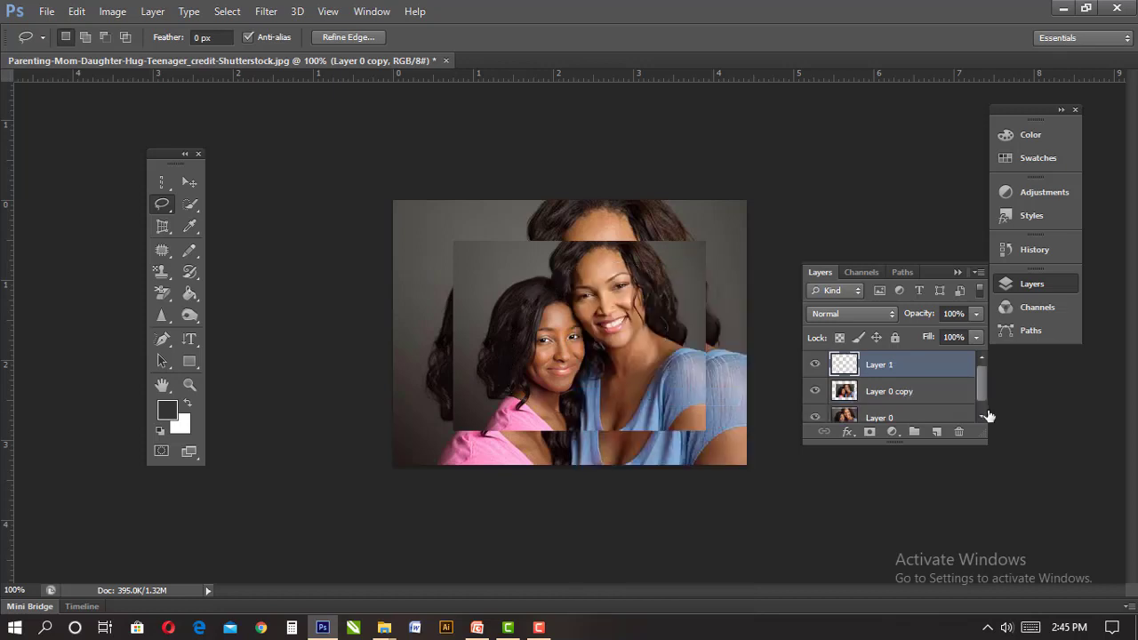
# - Move the face cut-out and Layer 0 copy around the canvas
pyautogui.press('v')
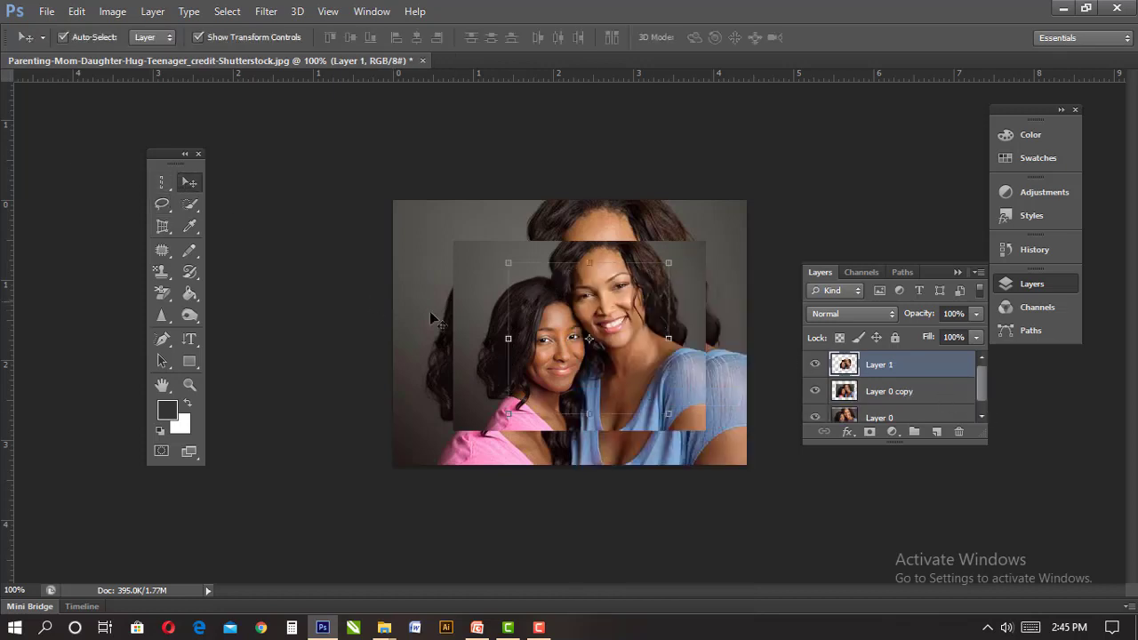
pyautogui.moveTo(577, 293); pyautogui.dragTo(636, 253)
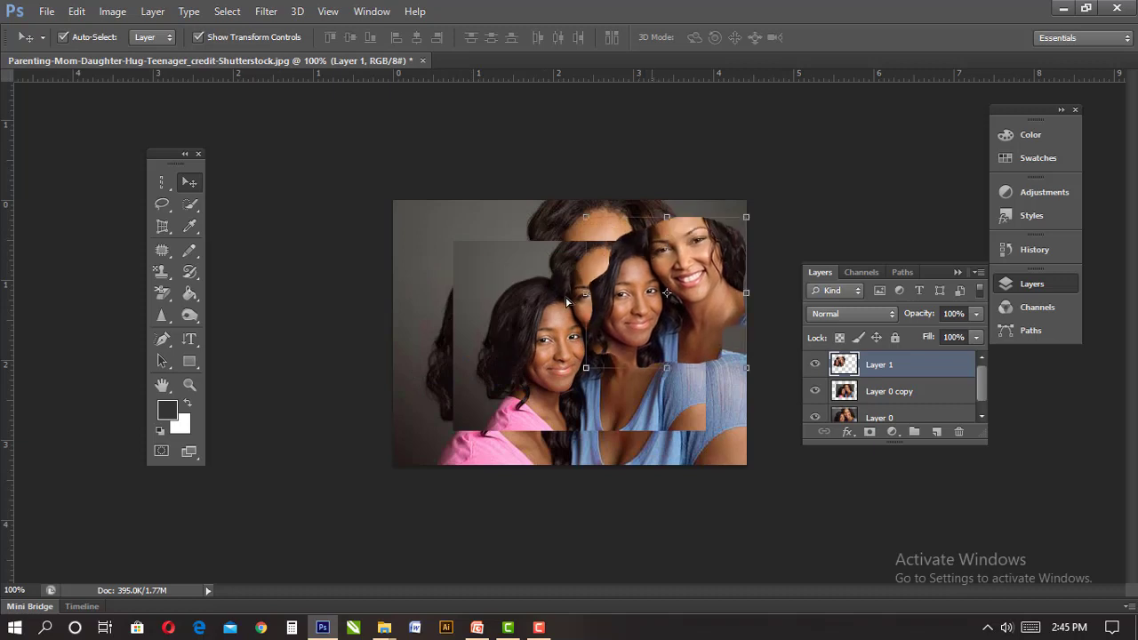
pyautogui.moveTo(395, 288); pyautogui.dragTo(454, 383)
pyautogui.moveTo(631, 258); pyautogui.dragTo(440, 267)
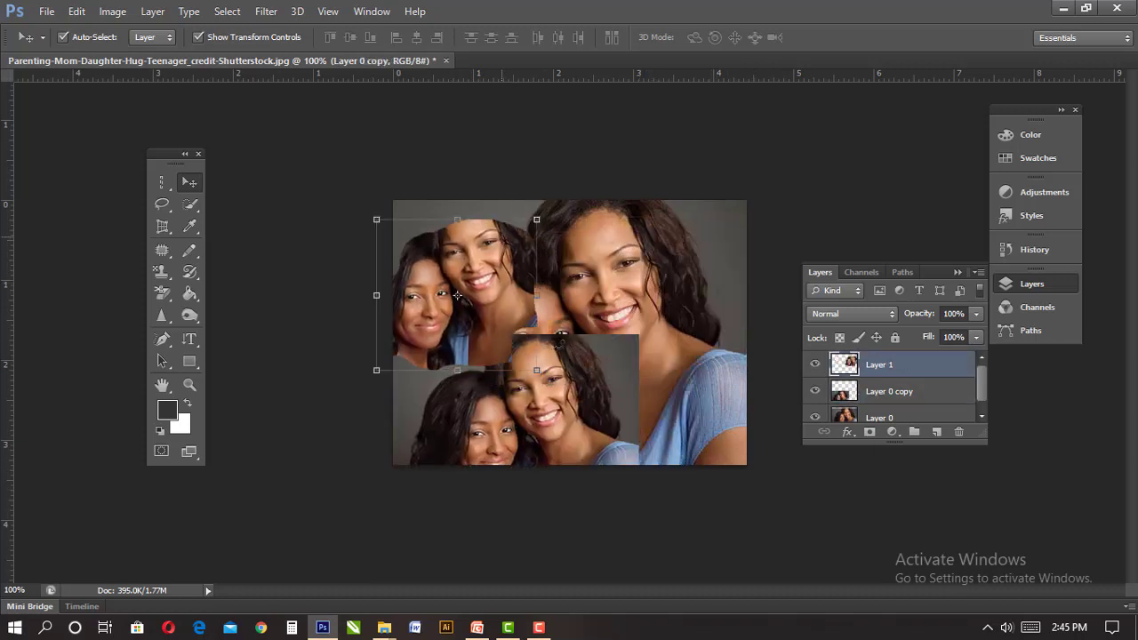
pyautogui.moveTo(585, 371); pyautogui.dragTo(666, 278)
pyautogui.moveTo(456, 300); pyautogui.dragTo(549, 327)
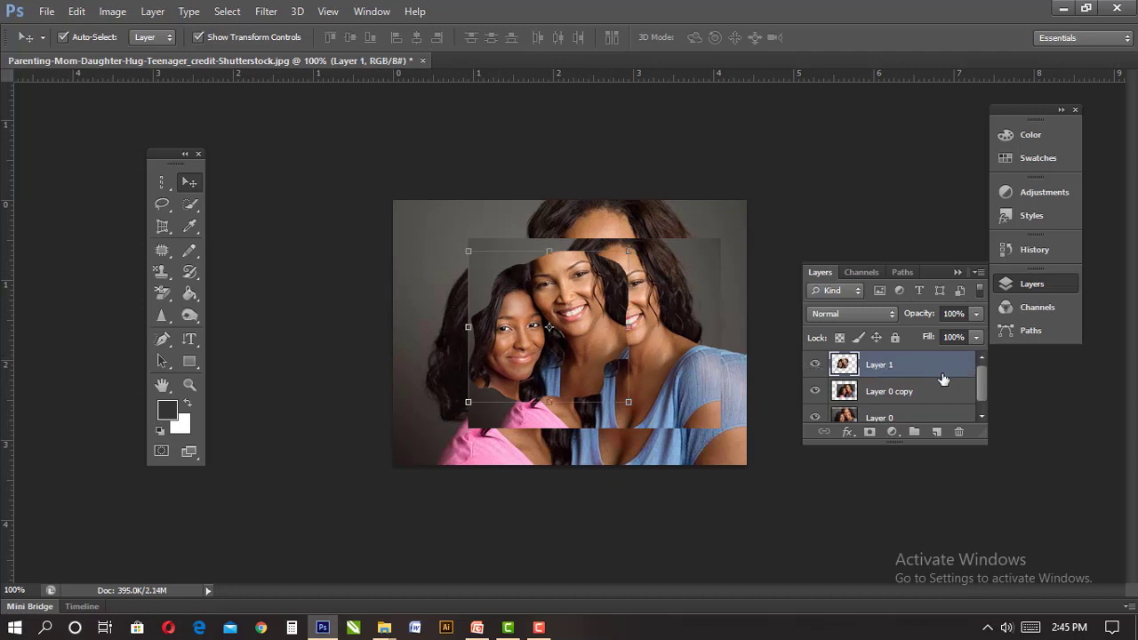
# - Delete Layer 1 by dragging it to the trash and nudge Layer 0 copy right
pyautogui.press('Delete')
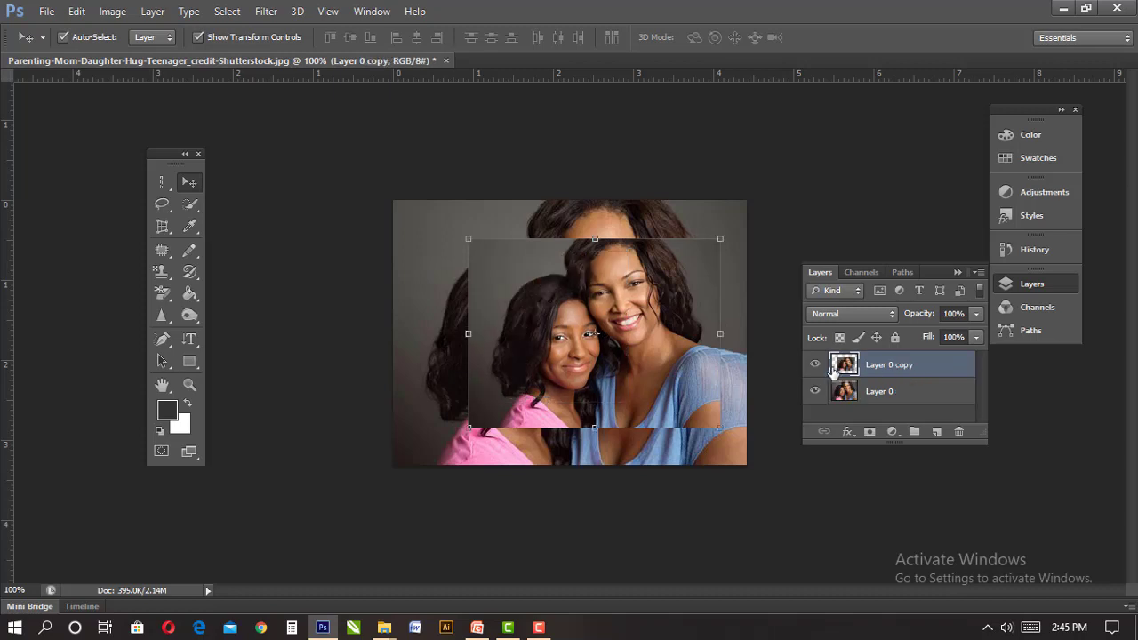
pyautogui.hotkey('ctrl', 'z')
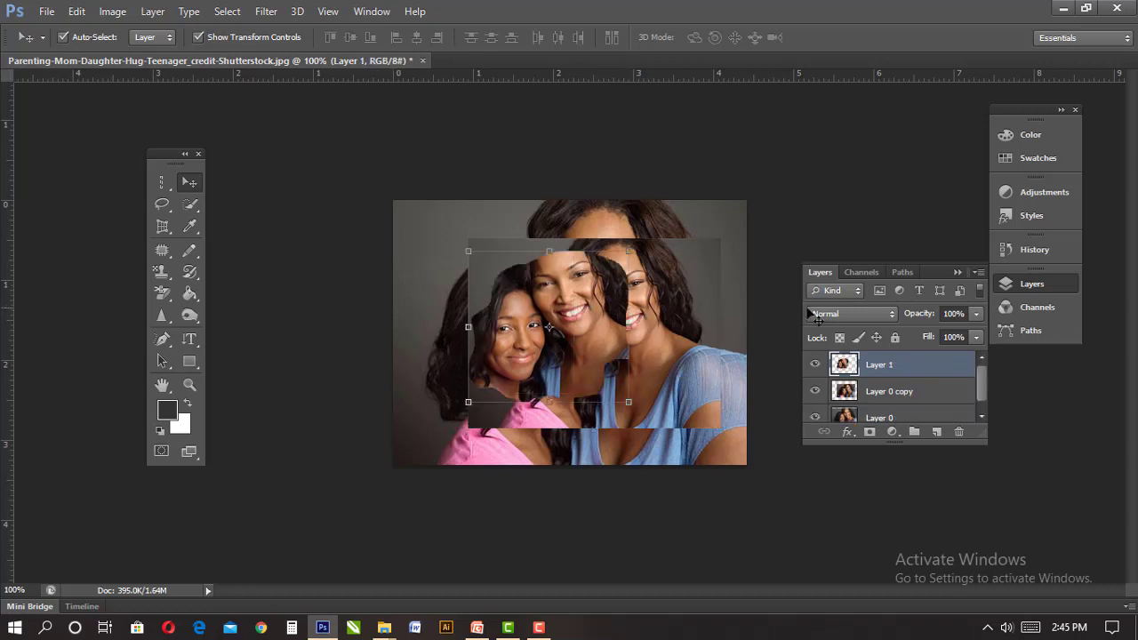
pyautogui.moveTo(940, 366); pyautogui.dragTo(959, 432)
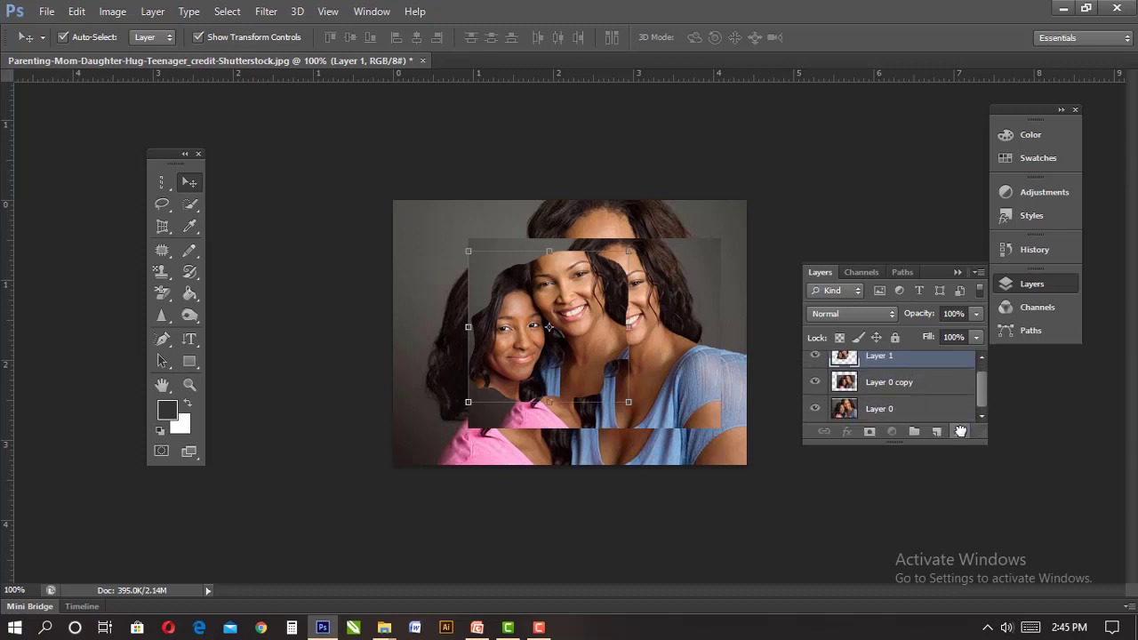
pyautogui.moveTo(620, 306)
pyautogui.mouseDown()
pyautogui.moveTo(623, 295)
pyautogui.moveTo(703, 286)
pyautogui.moveTo(669, 289)
pyautogui.mouseUp()
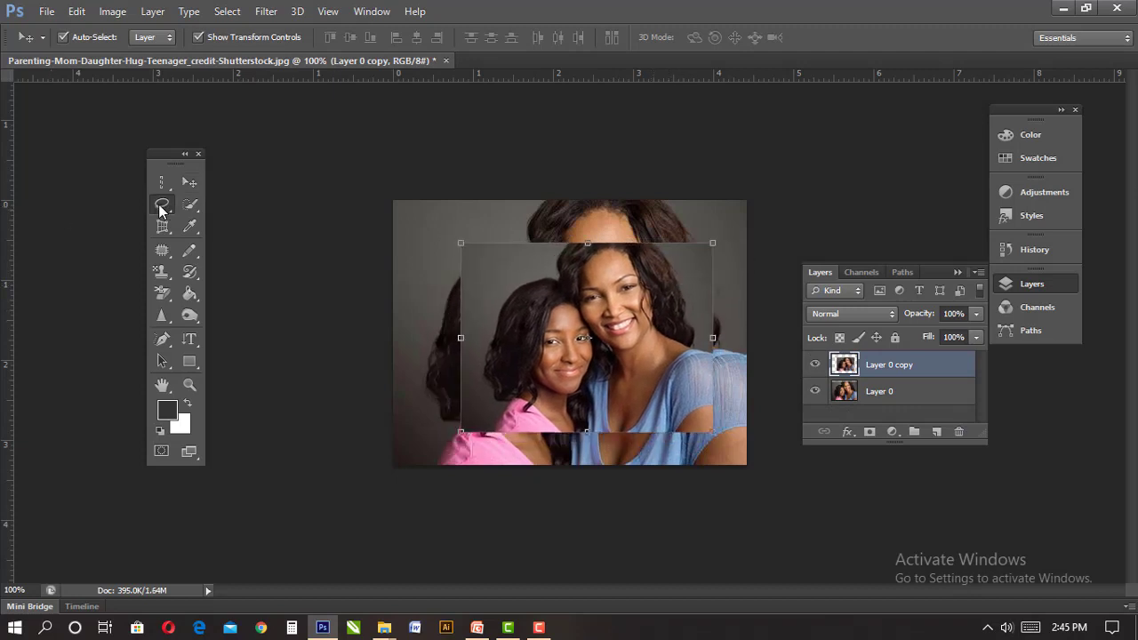
# - Trace around the girl's face and cheek with the freehand Lasso Tool
pyautogui.click(162, 203)
pyautogui.click(245, 211)
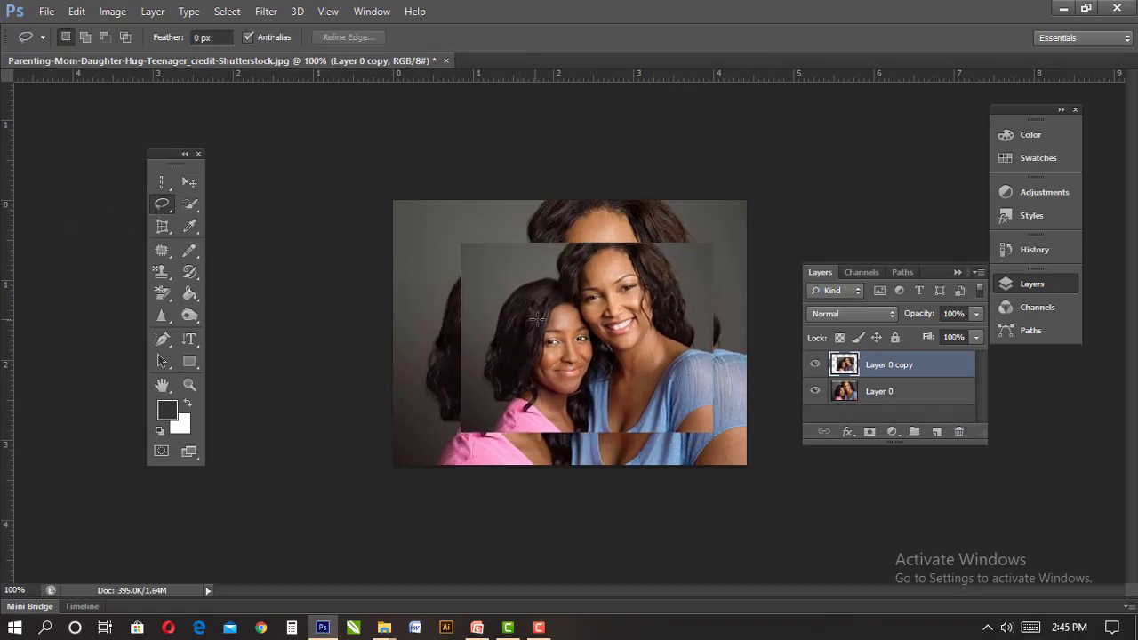
pyautogui.moveTo(561, 283); pyautogui.dragTo(531, 318)
pyautogui.moveTo(539, 368); pyautogui.dragTo(563, 396)
pyautogui.moveTo(601, 364); pyautogui.dragTo(599, 326)
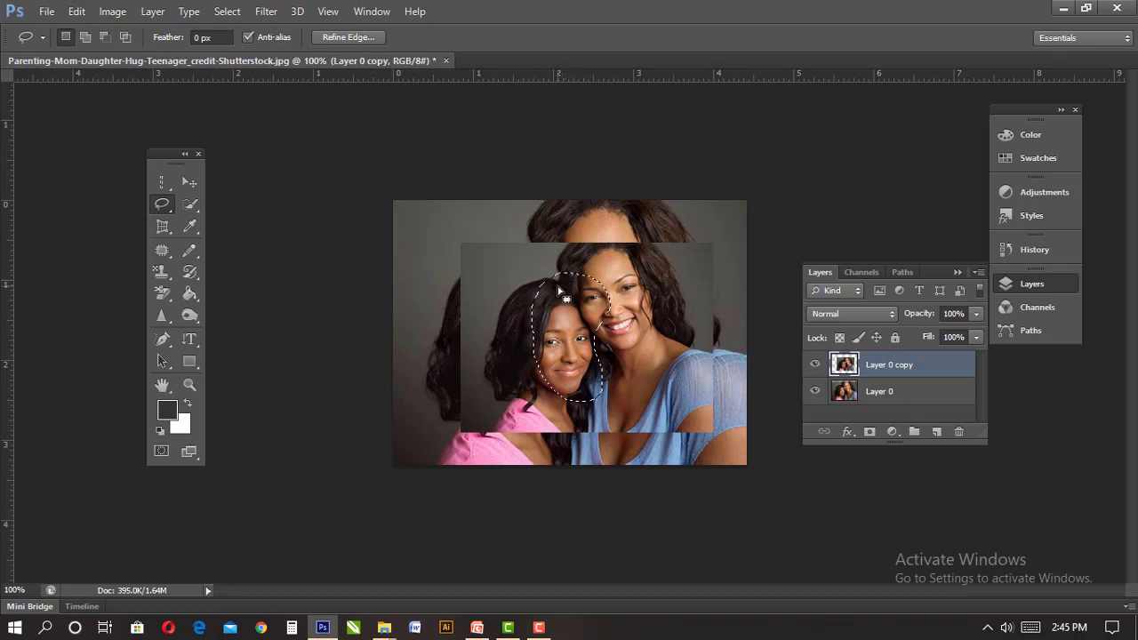
# - Add more of the girl's head to the selection and copy it to a new Layer 1 via Layer Via Copy
pyautogui.press('shift')
pyautogui.press('alt')
pyautogui.press('shift')
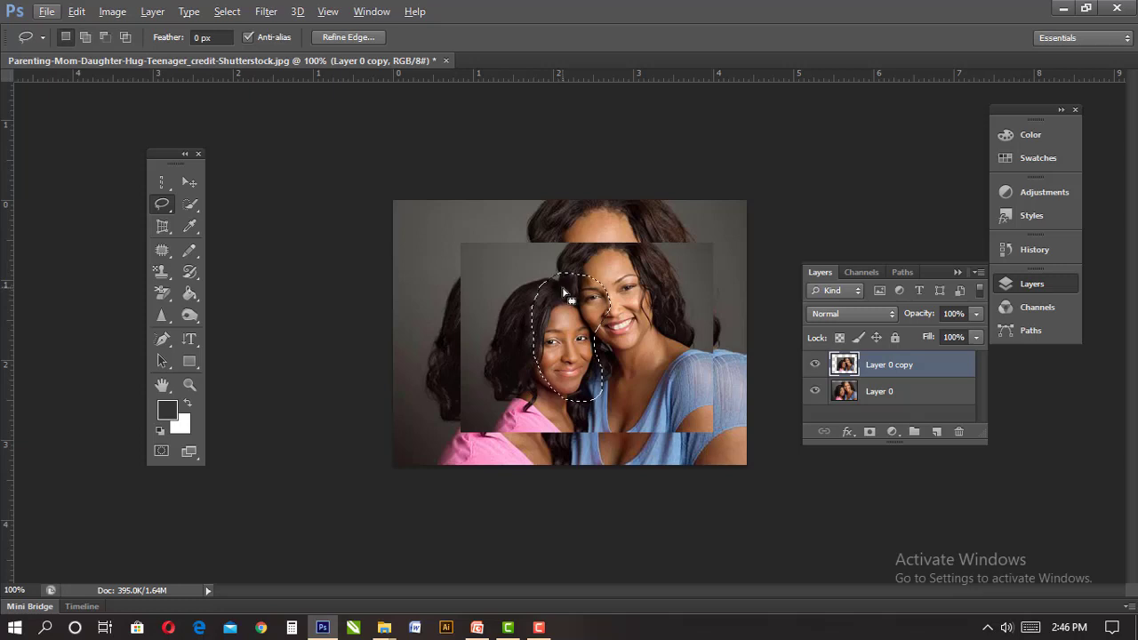
pyautogui.press('shift')
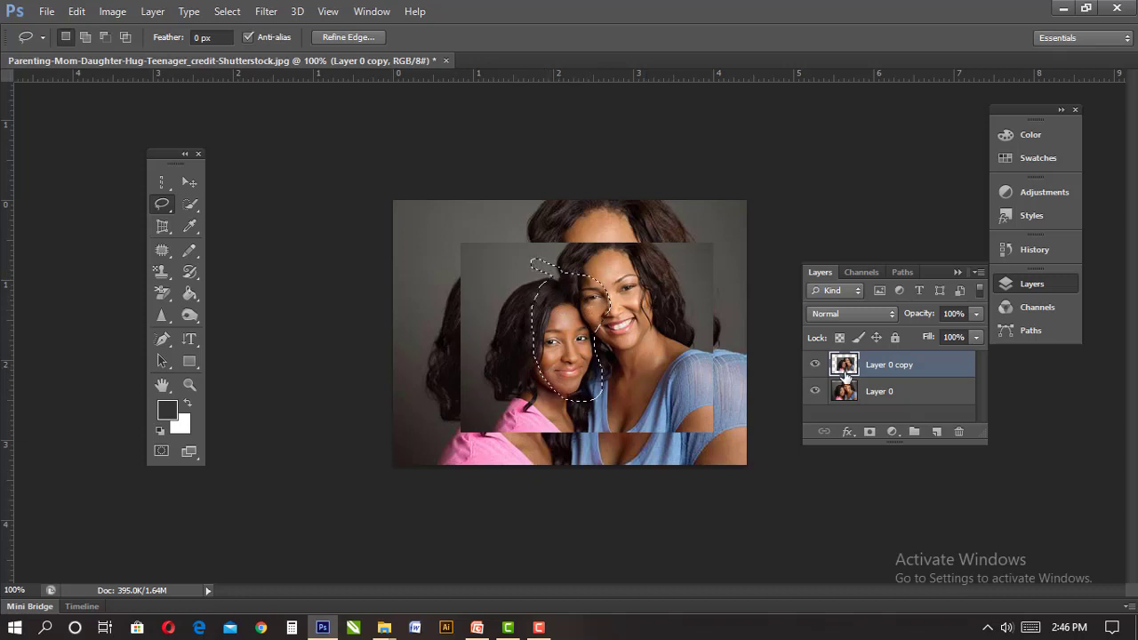
pyautogui.rightClick(569, 265)
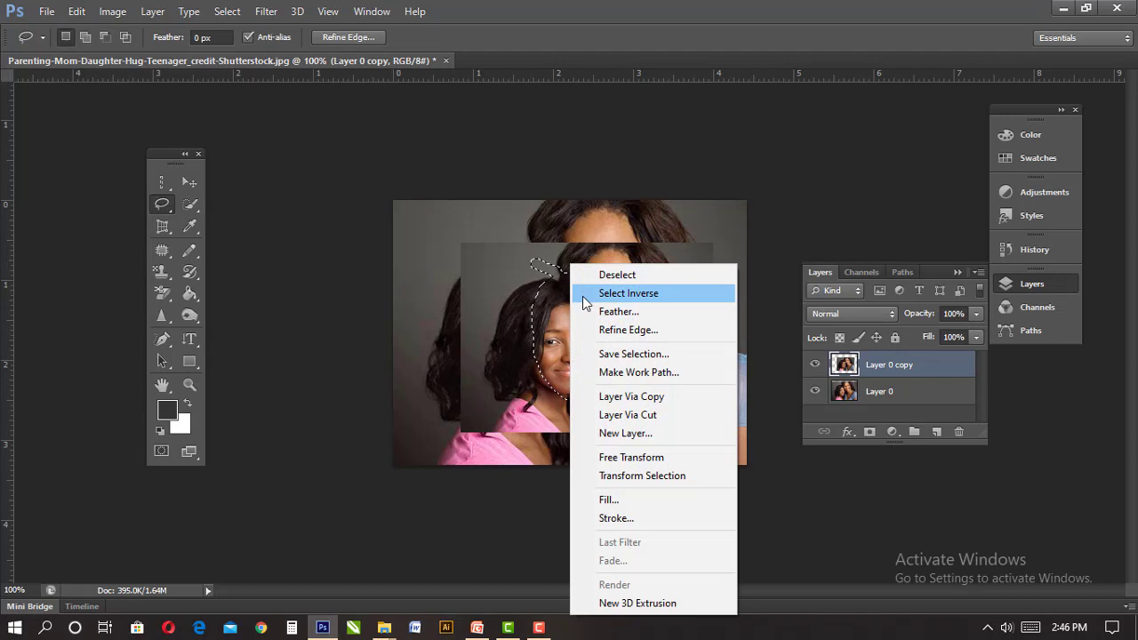
pyautogui.click(672, 396)
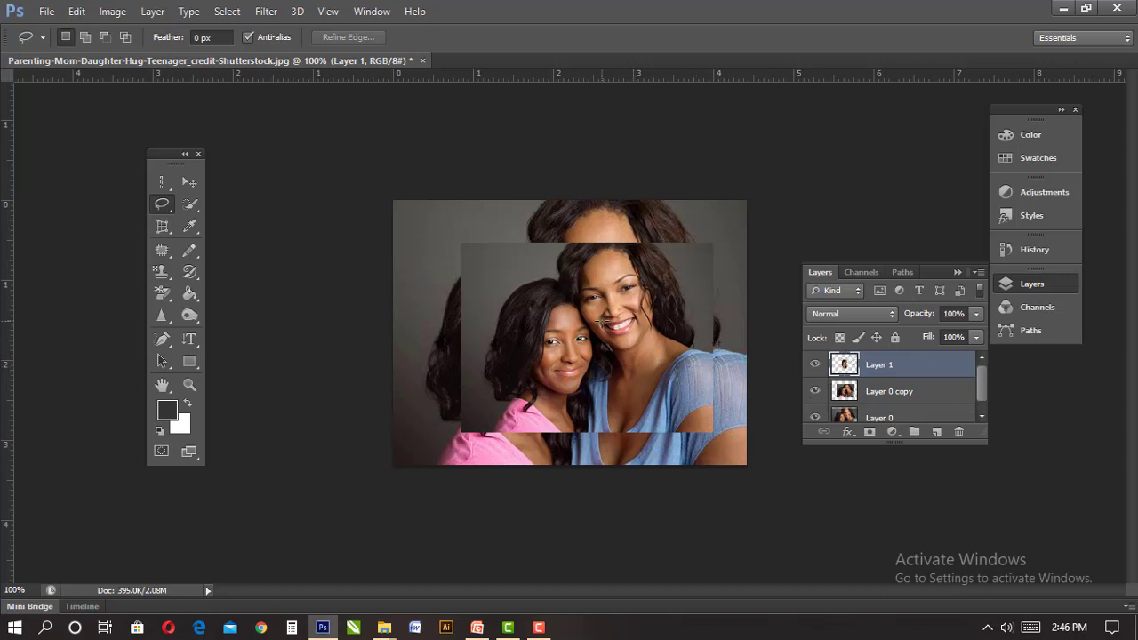
# - Drag the Layer 1 face cut-out up and left, then undo the move
pyautogui.press('v')
pyautogui.moveTo(562, 308); pyautogui.dragTo(635, 294)
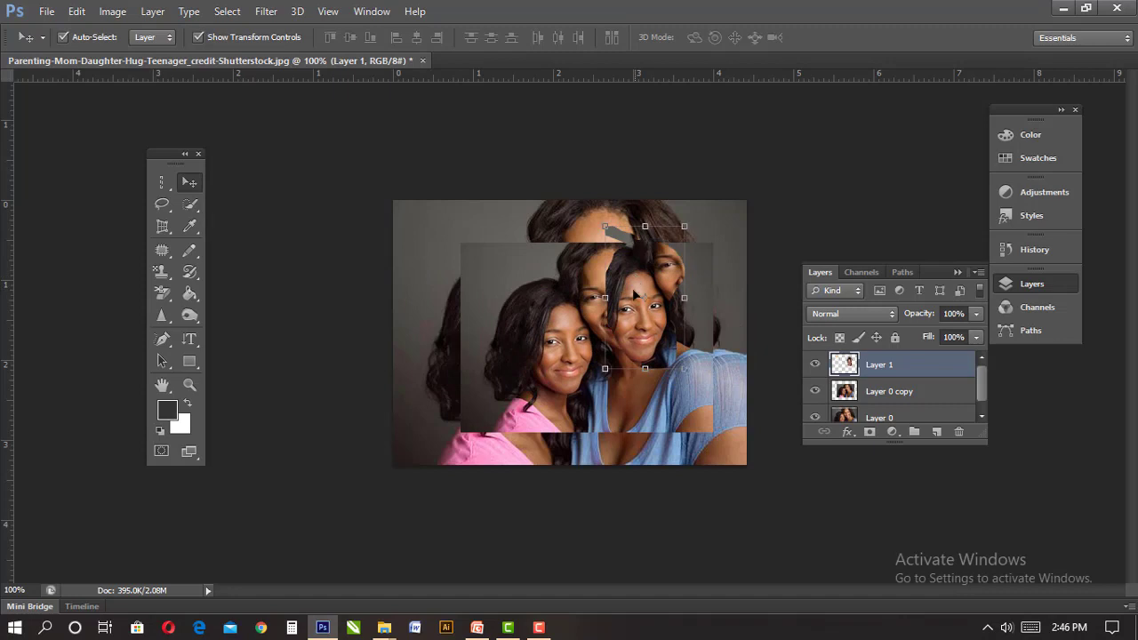
pyautogui.click(162, 204)
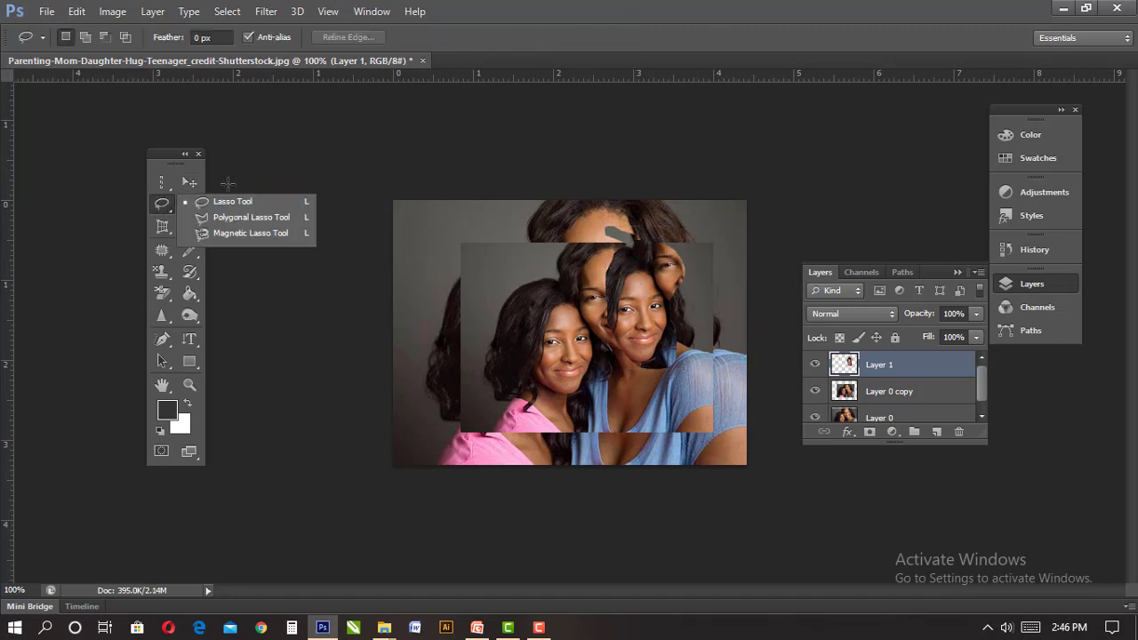
pyautogui.hotkey('ctrl', 'z')
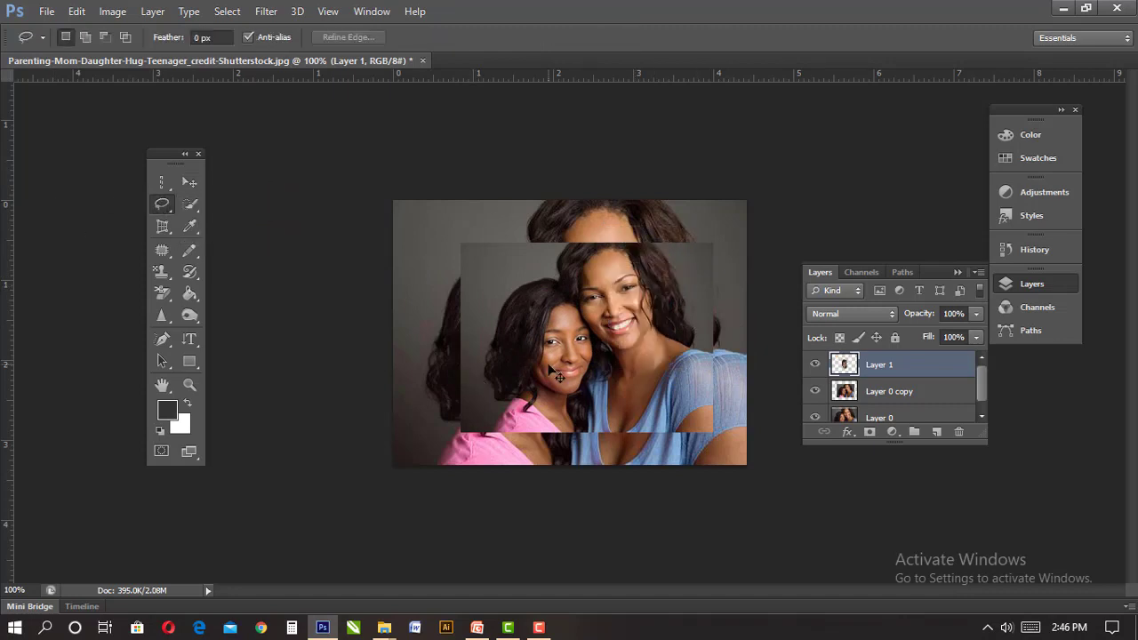
# - Delete Layer 1 and then Layer 0 copy, leaving only Layer 0
pyautogui.press('Delete')
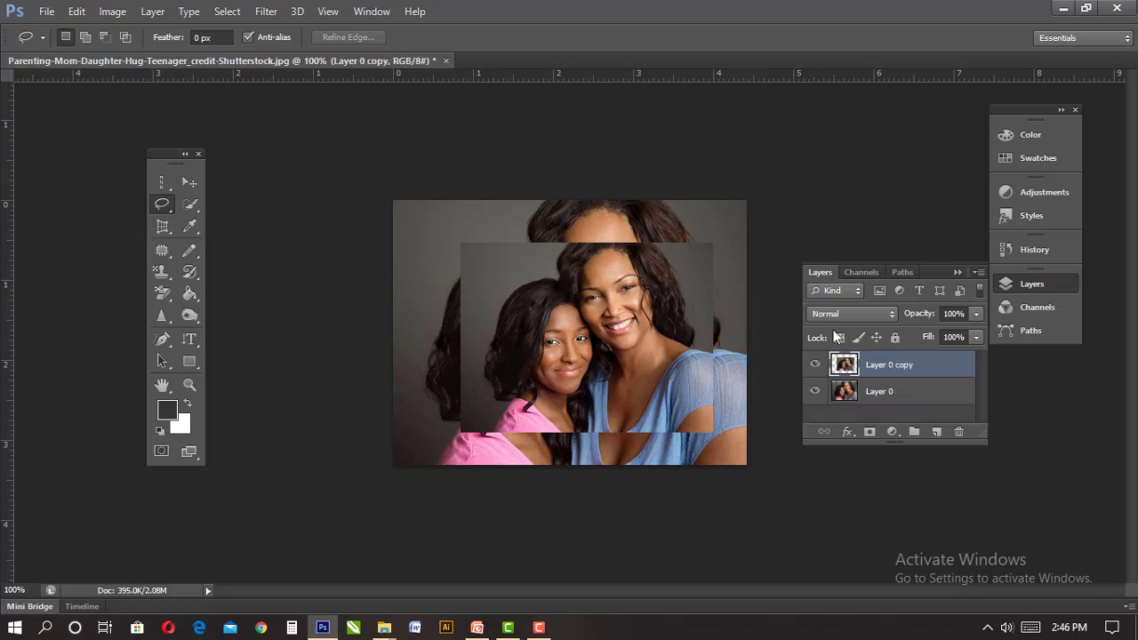
pyautogui.click(190, 185)
pyautogui.click(163, 215)
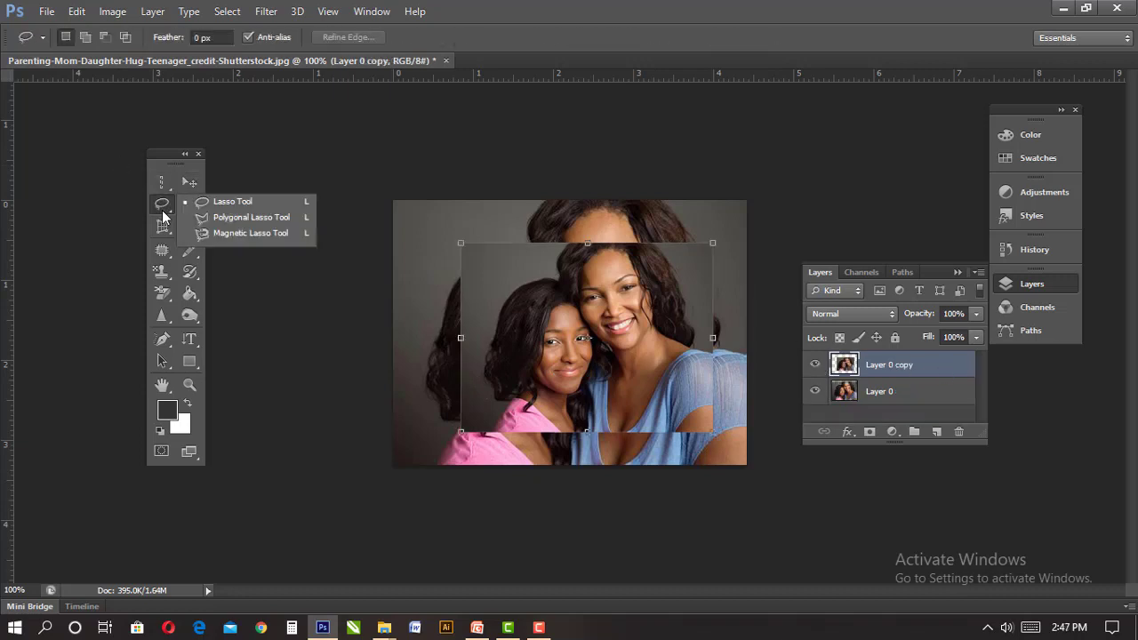
pyautogui.click(181, 185)
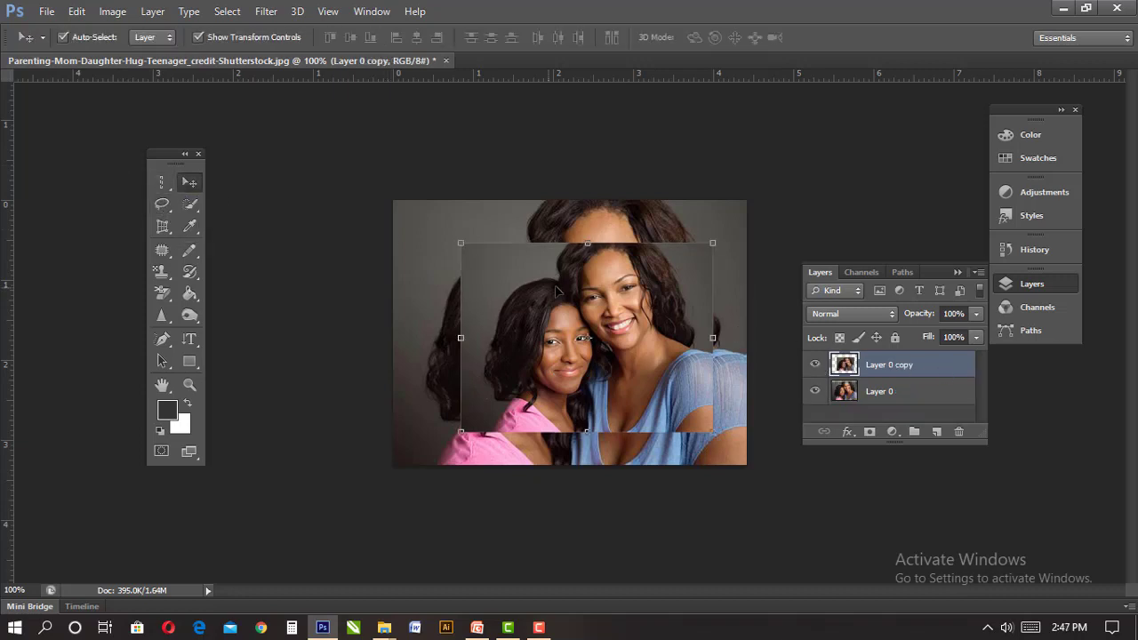
pyautogui.press('Delete')
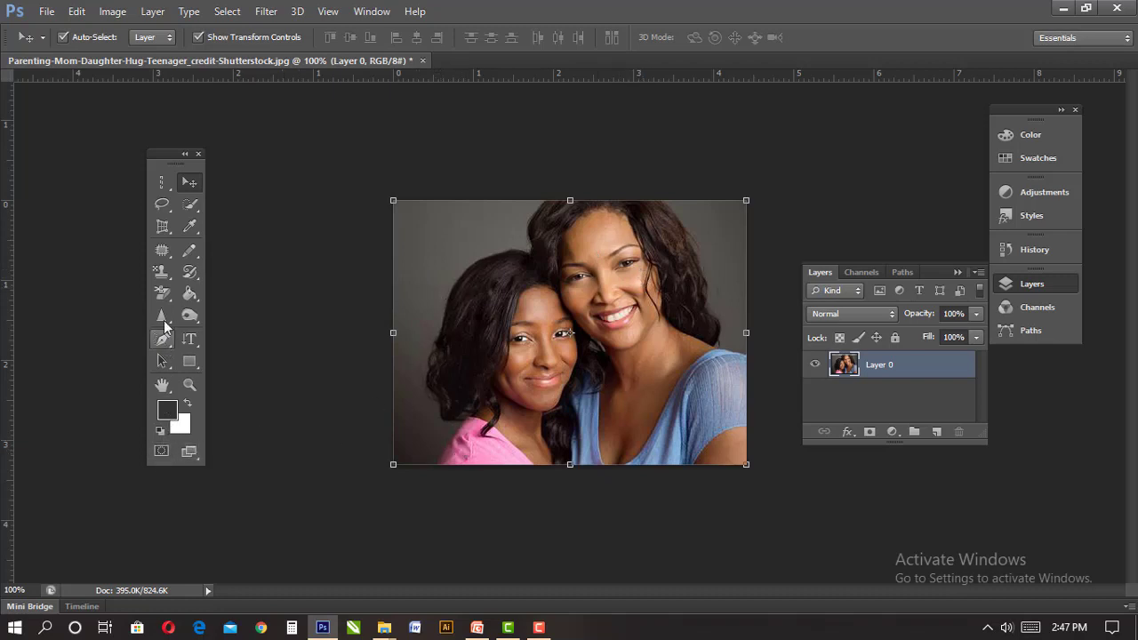
# - Zoom into the mother-and-daughter photo at 200% with the Zoom Tool
pyautogui.click(189, 384)
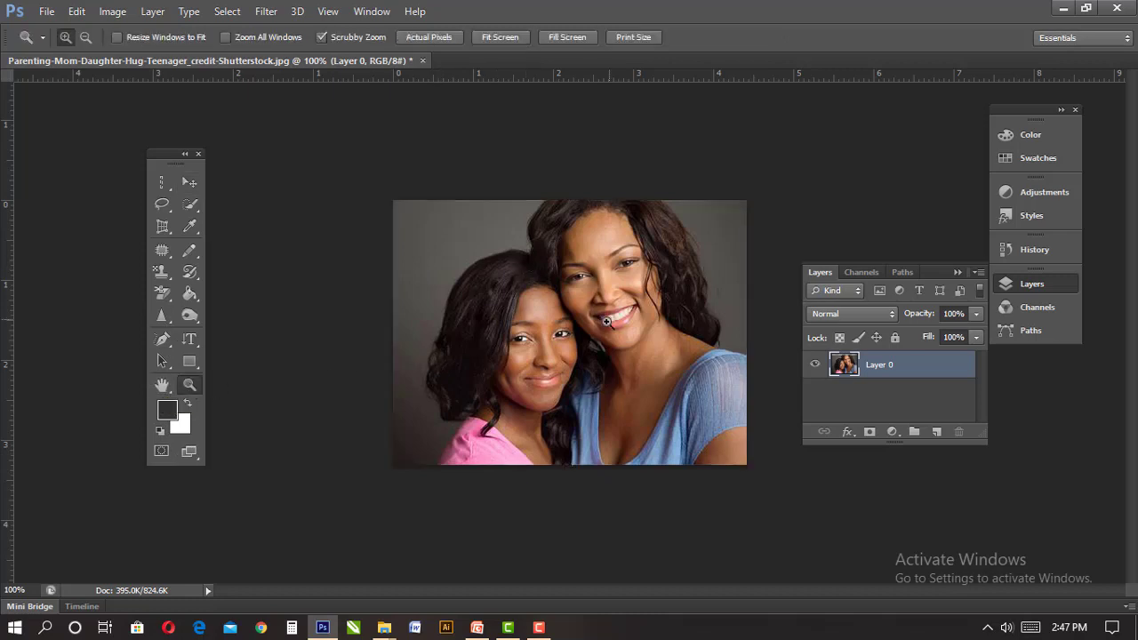
pyautogui.click(584, 370)
pyautogui.click(584, 369)
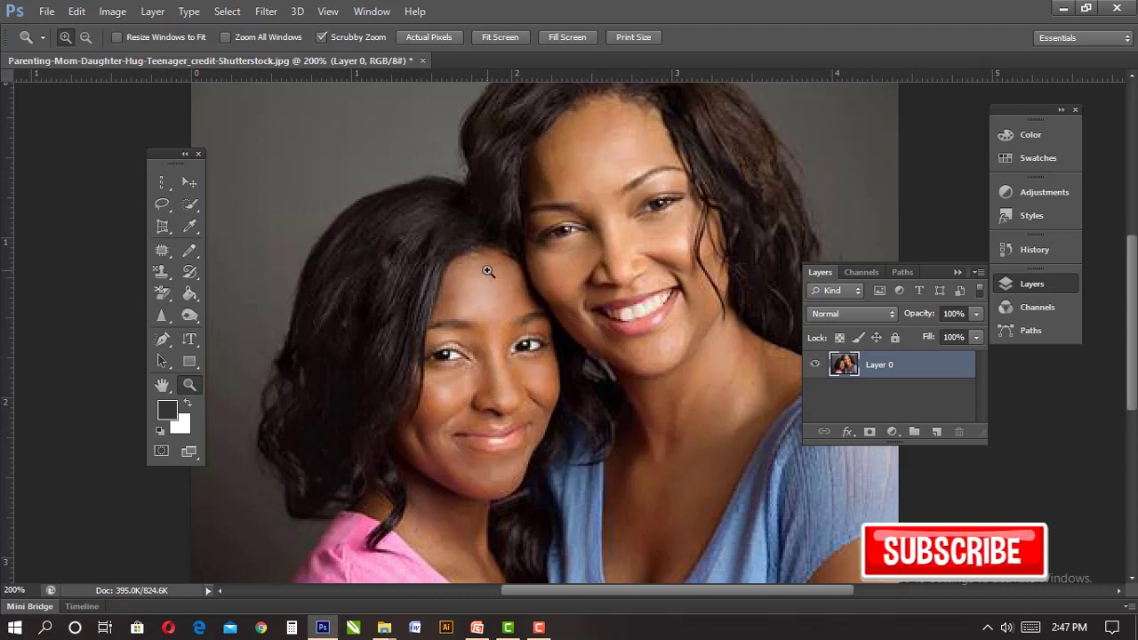
pyautogui.scroll(-1, 337, 271)
pyautogui.scroll(3, 337, 271)
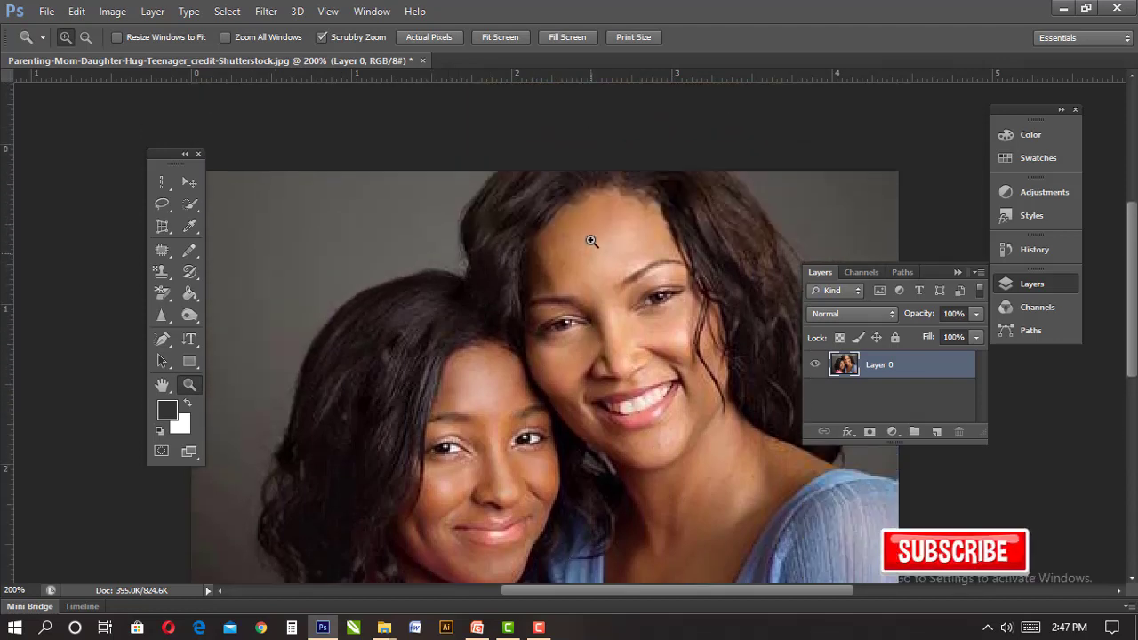
# - Open the headscarf portrait photo as a new document alongside the mother-daughter photo
pyautogui.click(40, 13)
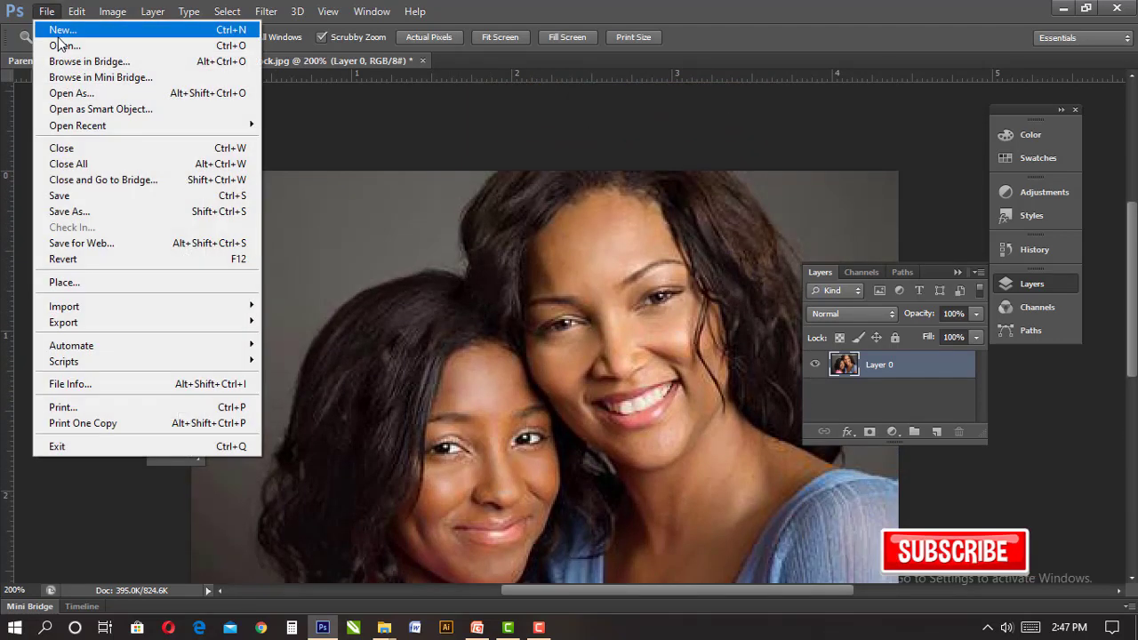
pyautogui.click(62, 45)
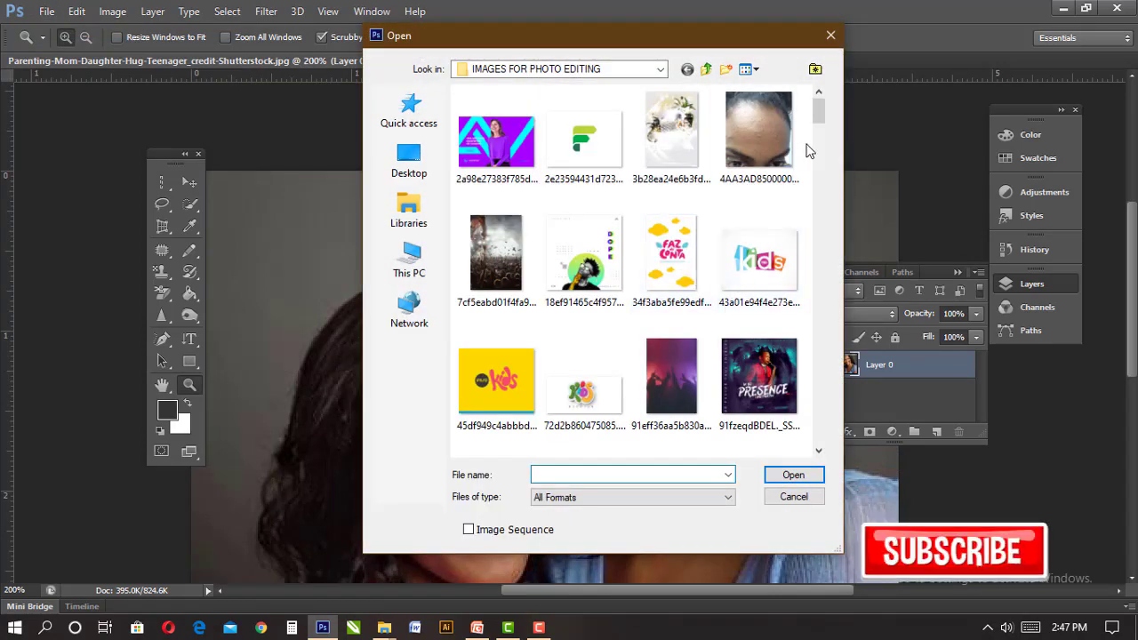
pyautogui.moveTo(821, 115); pyautogui.dragTo(818, 400)
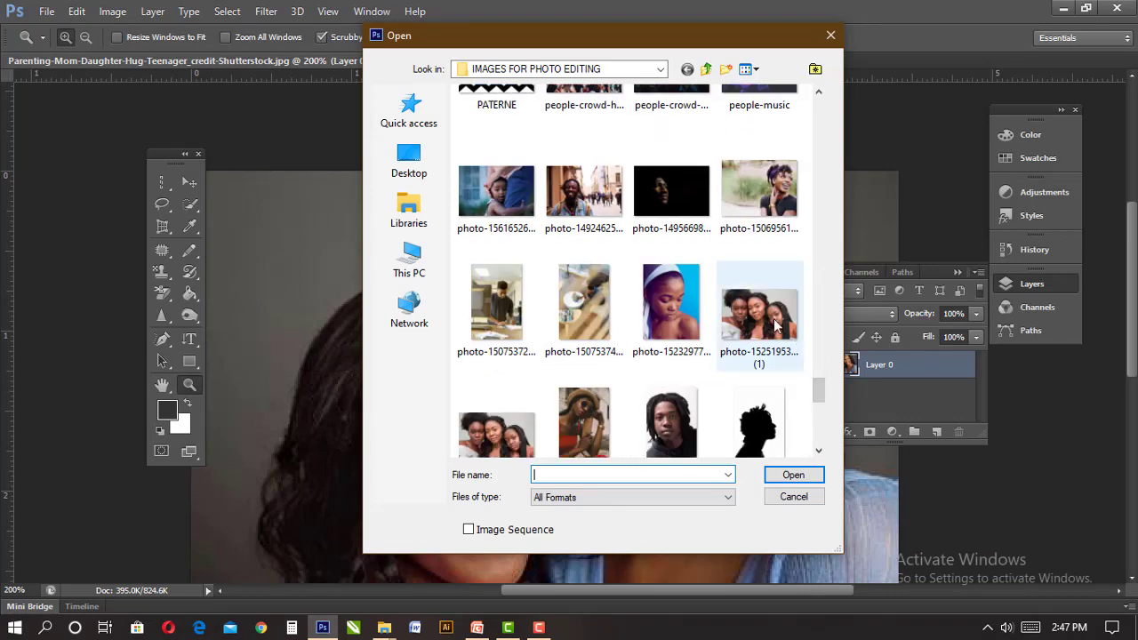
pyautogui.click(671, 303)
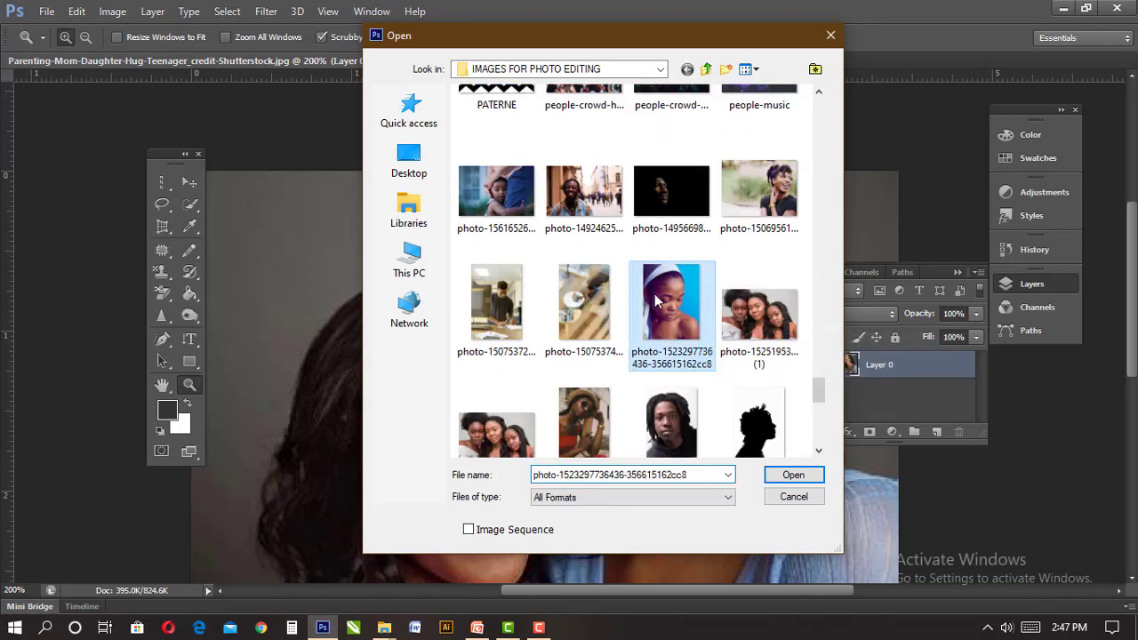
pyautogui.click(785, 474)
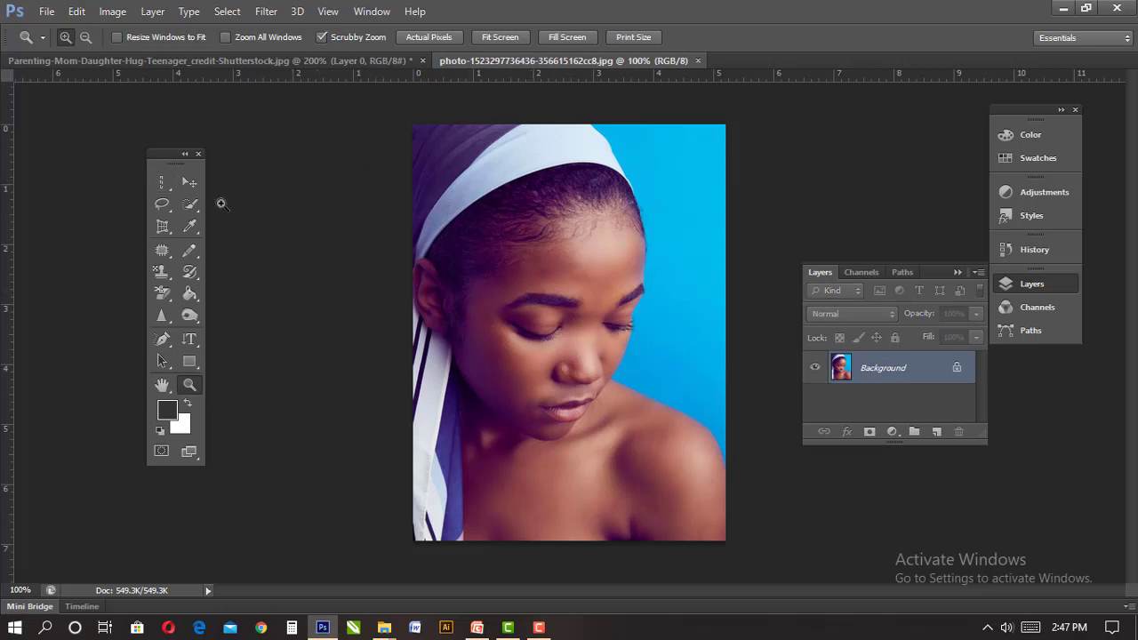
pyautogui.click(189, 181)
pyautogui.click(351, 57)
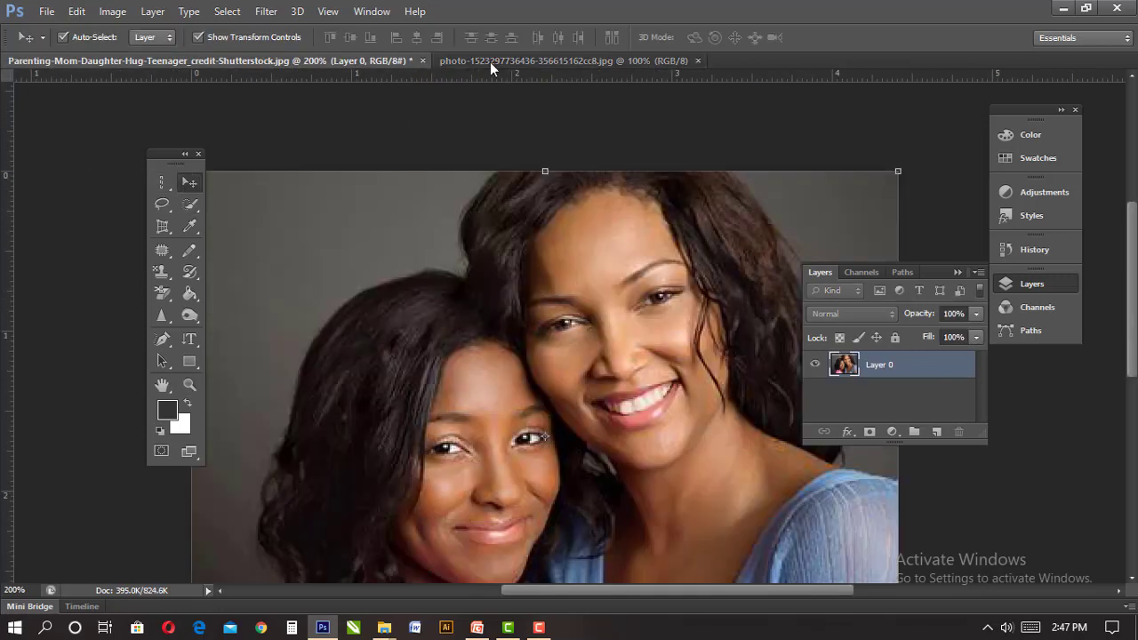
pyautogui.click(490, 61)
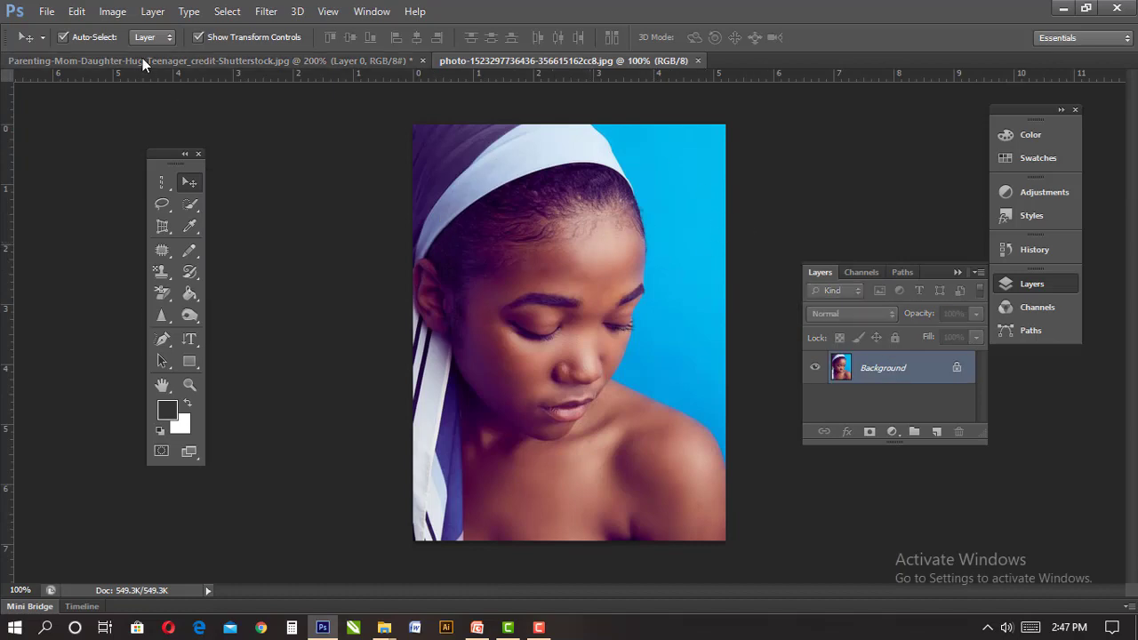
# - Open the young man, jumping child and smiling woman outdoors photos together
pyautogui.click(44, 11)
pyautogui.click(63, 46)
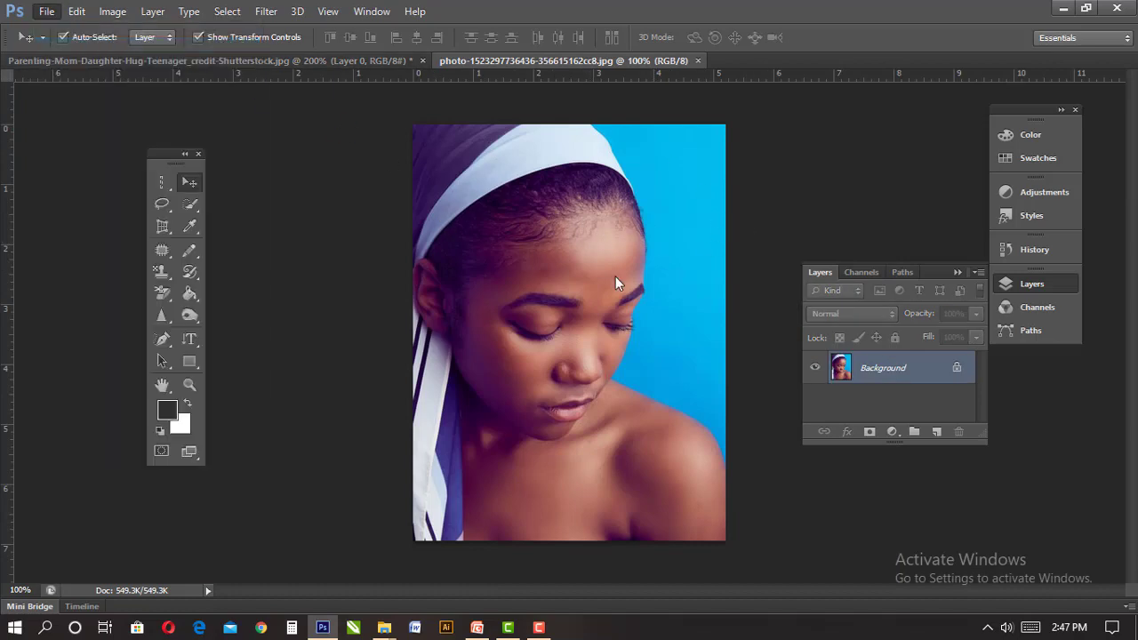
pyautogui.moveTo(824, 125); pyautogui.dragTo(816, 415)
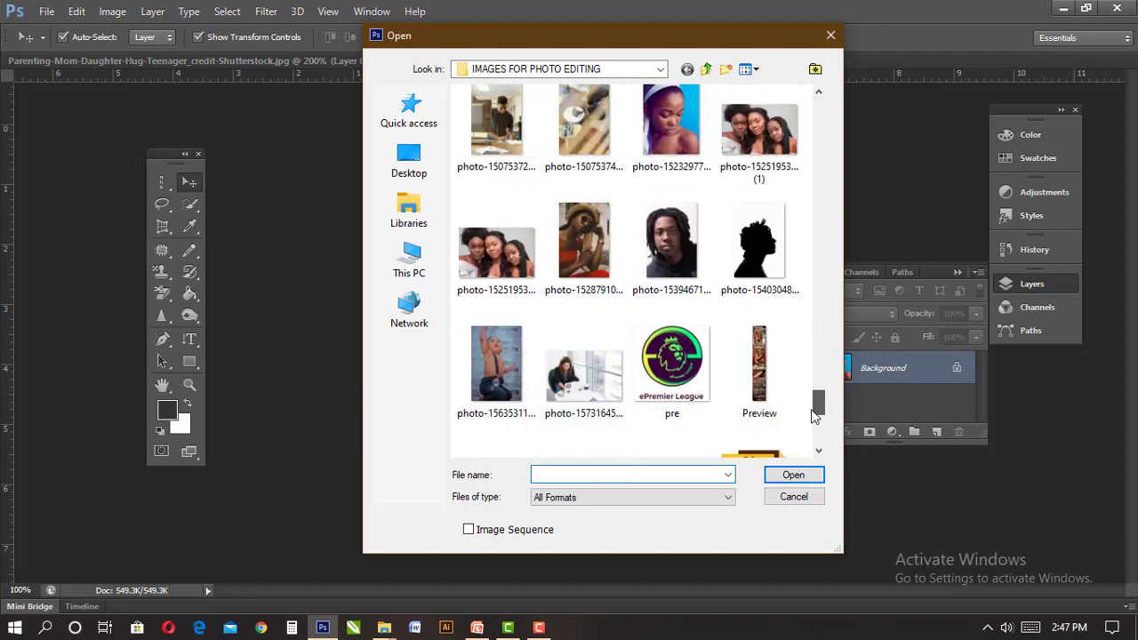
pyautogui.click(699, 306)
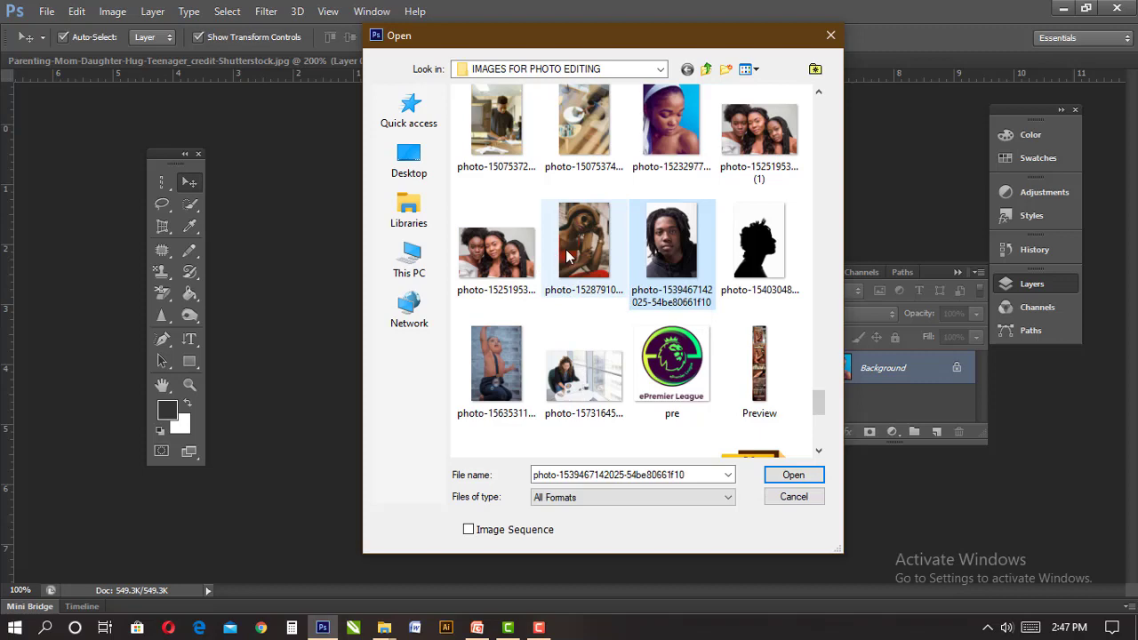
pyautogui.moveTo(819, 409); pyautogui.dragTo(818, 433)
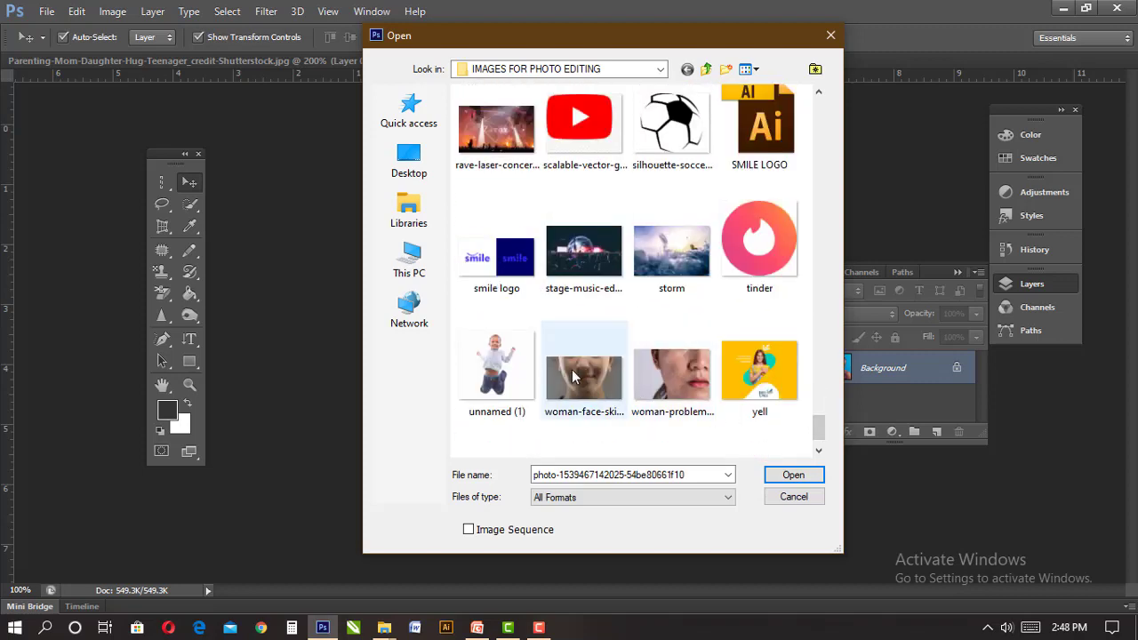
pyautogui.keyDown('ctrl'); pyautogui.click(494, 373); pyautogui.keyUp('ctrl')
pyautogui.keyDown('ctrl'); pyautogui.click(667, 370); pyautogui.keyUp('ctrl')
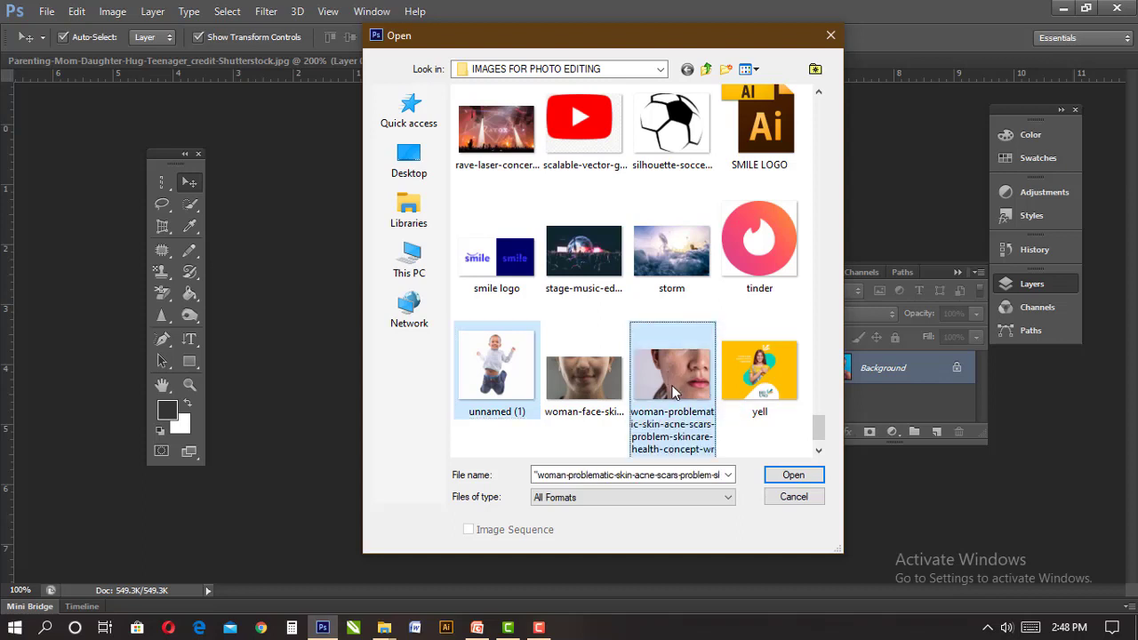
pyautogui.keyDown('ctrl'); pyautogui.click(668, 370); pyautogui.keyUp('ctrl')
pyautogui.moveTo(819, 428); pyautogui.dragTo(818, 385)
pyautogui.keyDown('ctrl'); pyautogui.click(763, 329); pyautogui.keyUp('ctrl')
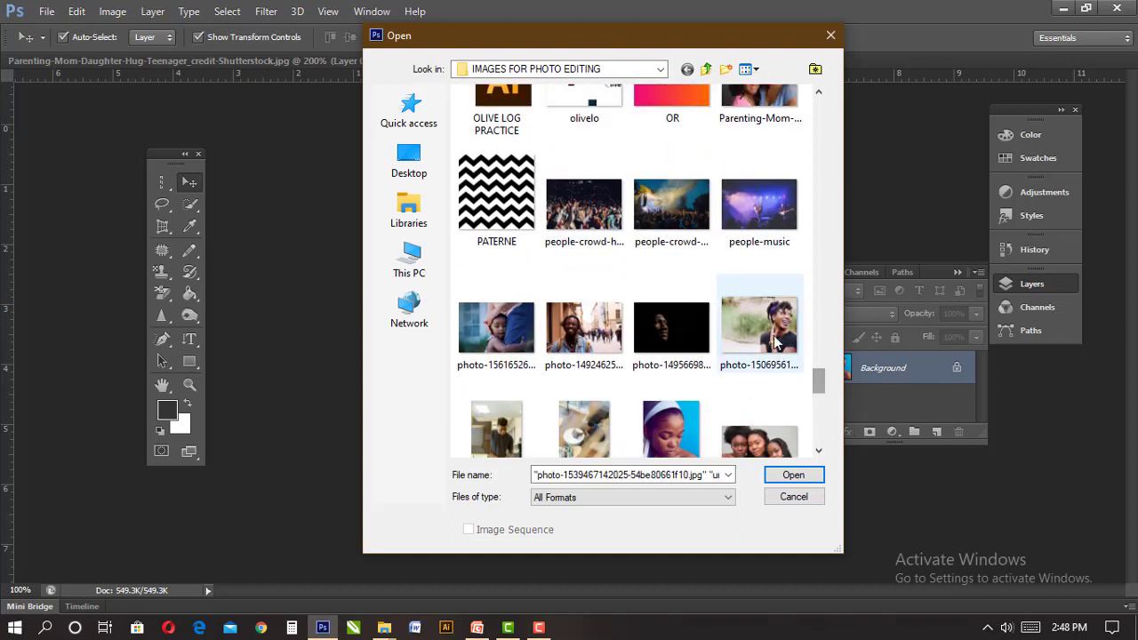
pyautogui.click(794, 476)
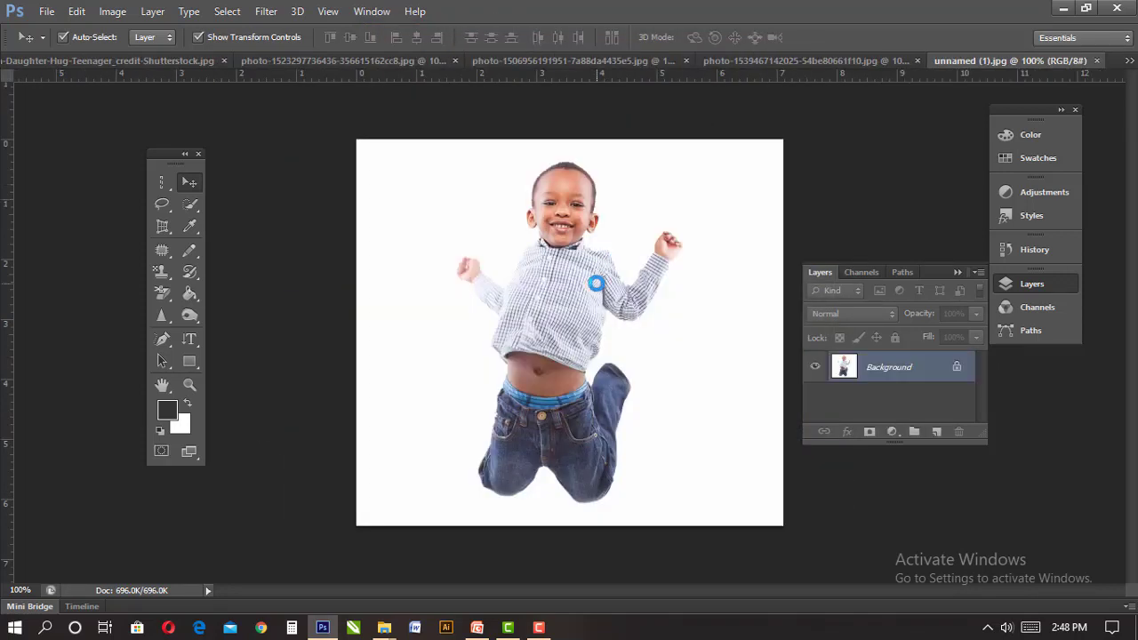
# - Try dragging layers between the open photo documents, undoing each copied layer
pyautogui.click(882, 59)
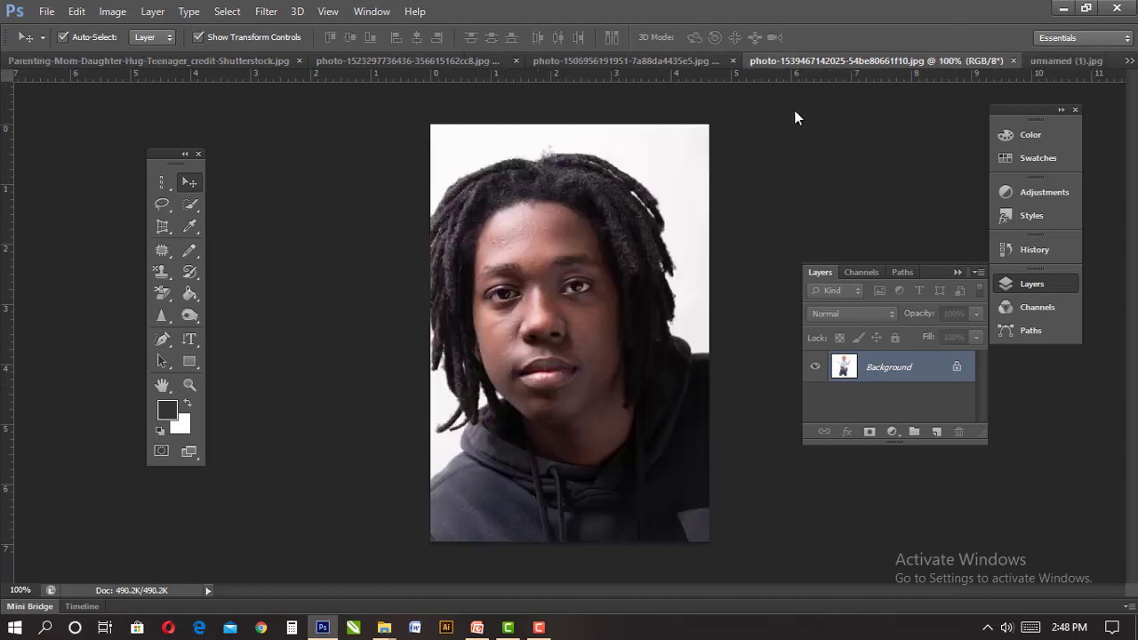
pyautogui.click(609, 60)
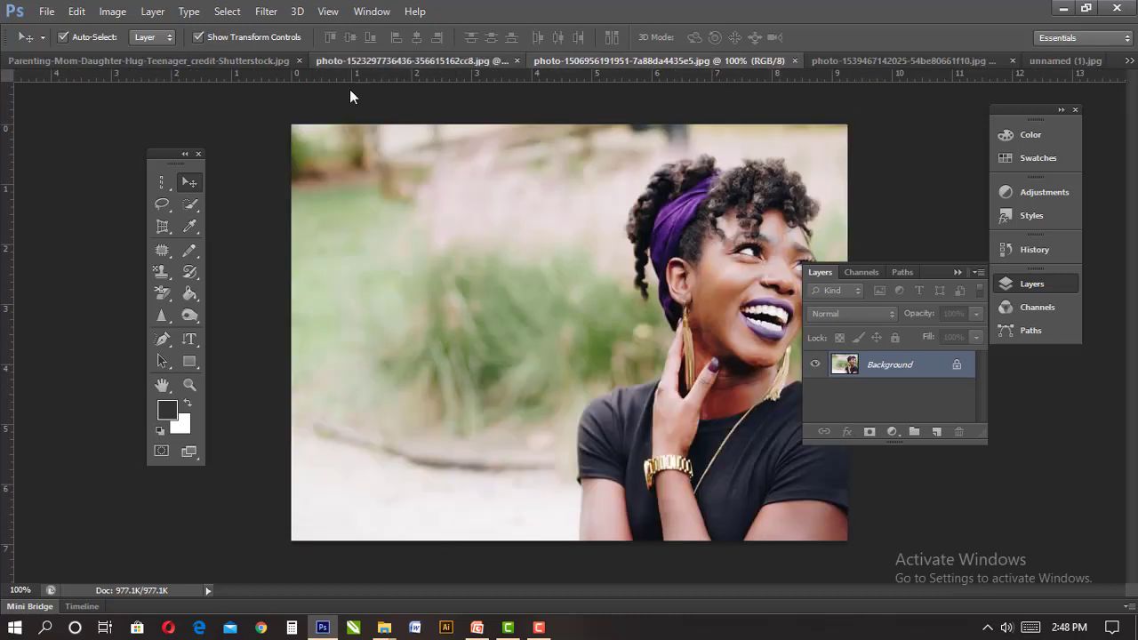
pyautogui.click(342, 60)
pyautogui.click(249, 58)
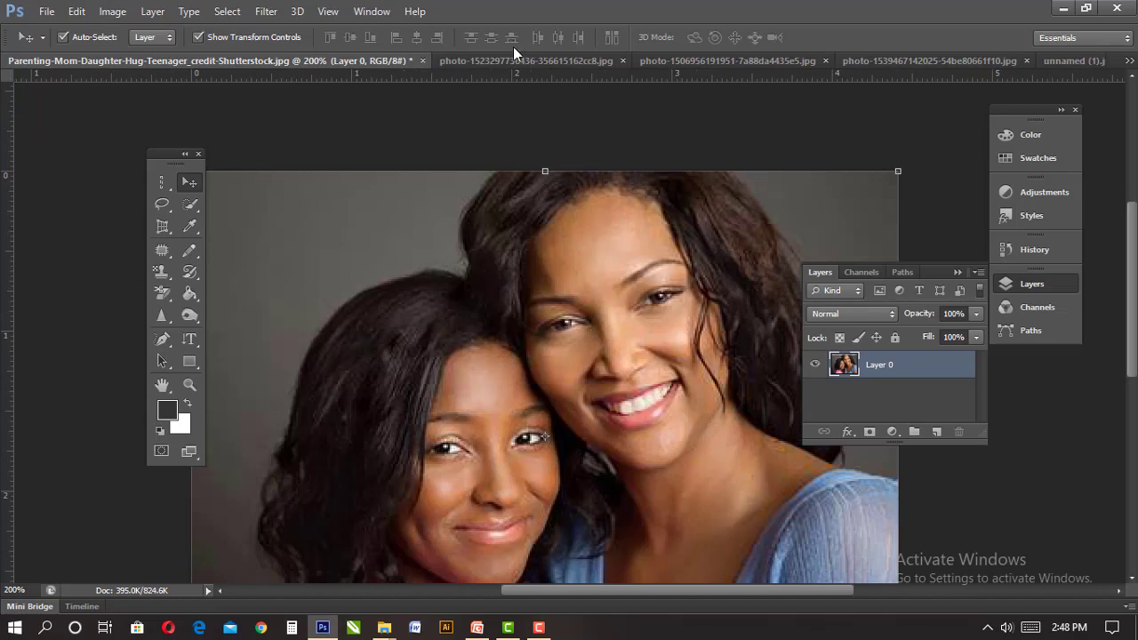
pyautogui.moveTo(403, 256); pyautogui.dragTo(574, 294)
pyautogui.moveTo(649, 286); pyautogui.dragTo(631, 269)
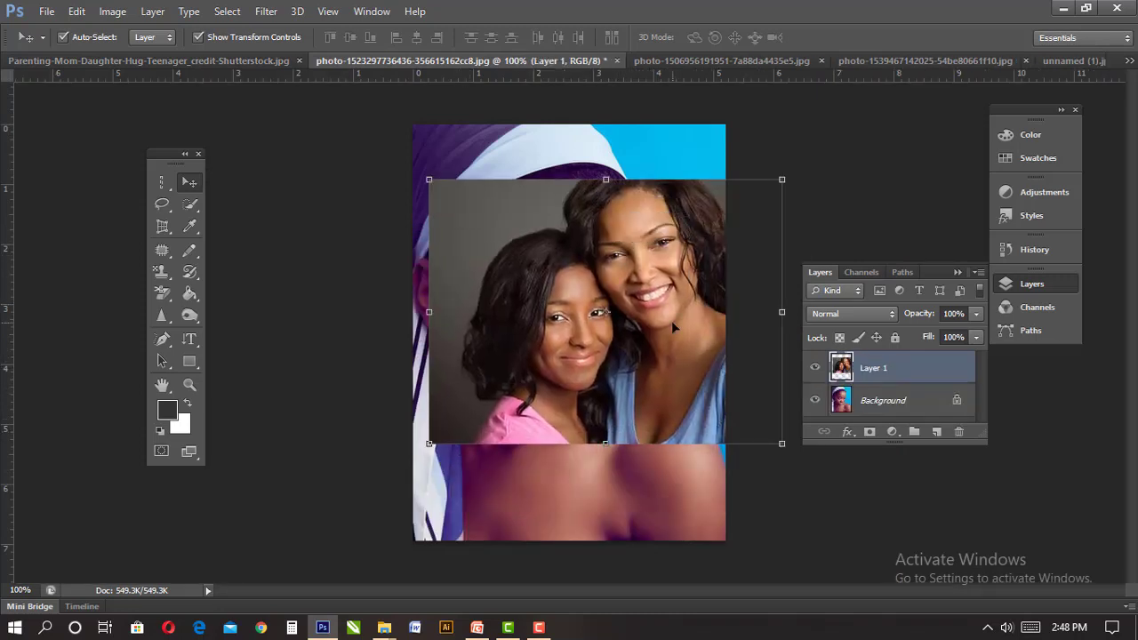
pyautogui.hotkey('ctrl', 'z')
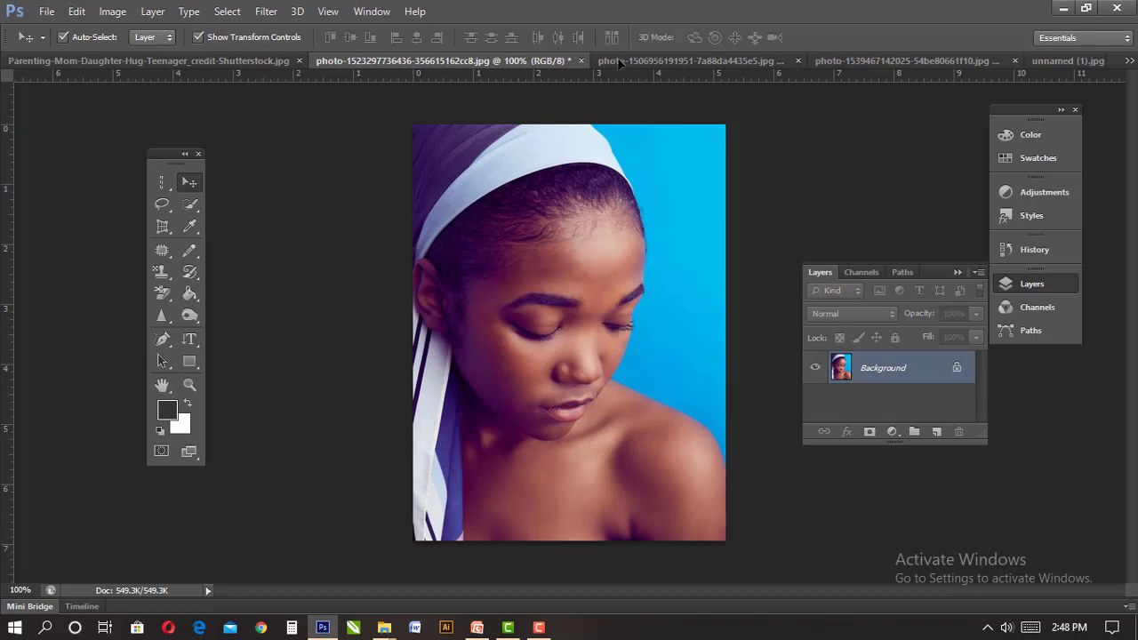
pyautogui.moveTo(620, 60); pyautogui.dragTo(614, 194)
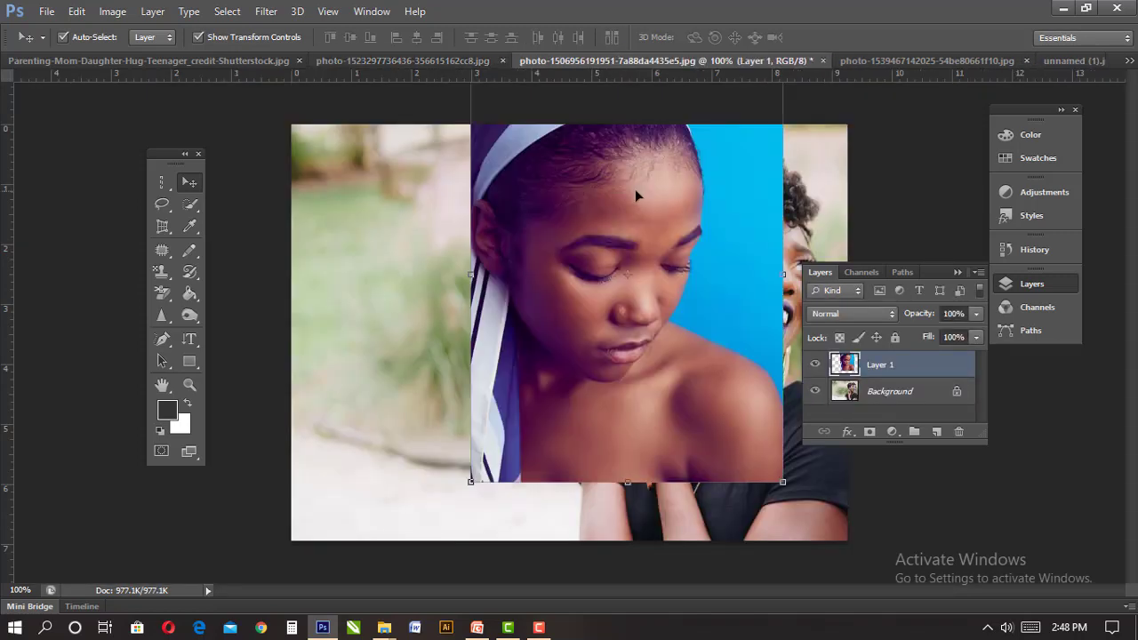
pyautogui.hotkey('ctrl', 'z')
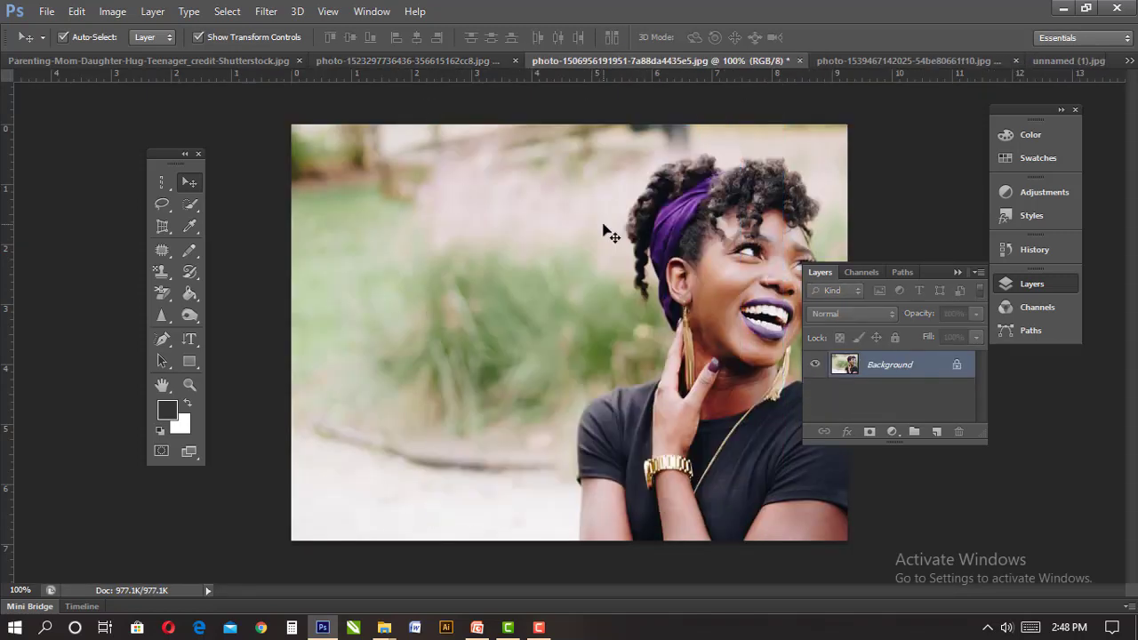
# - Close Parenting-Mom-Daughter without saving and bring the headscarf portrait to the front
pyautogui.click(219, 58)
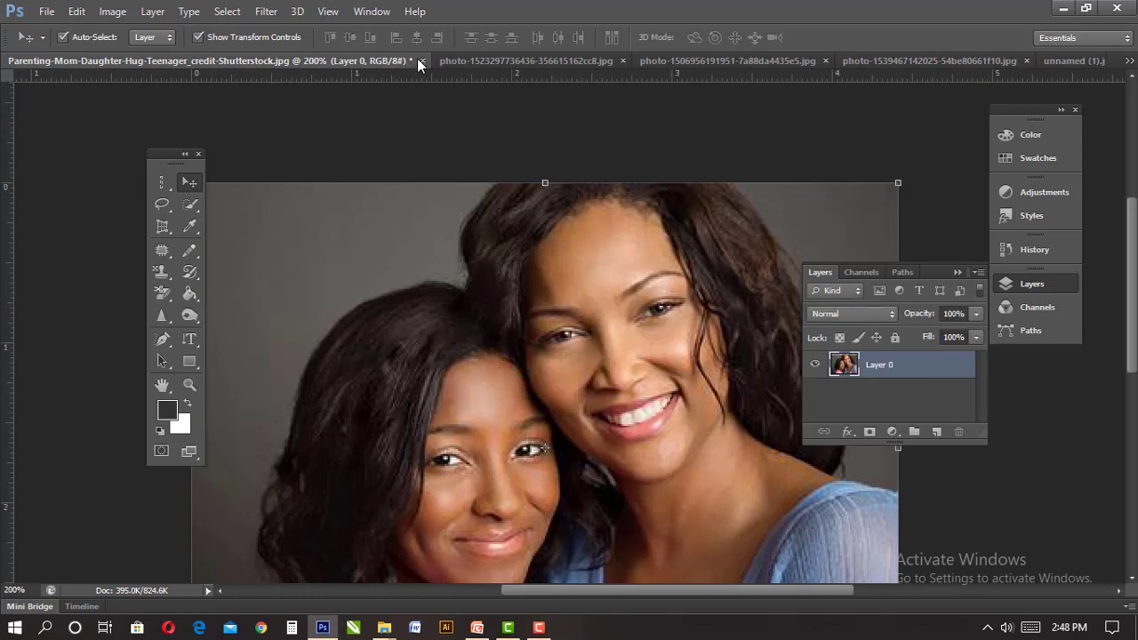
pyautogui.hotkey('ctrl', 'w')
pyautogui.click(578, 247)
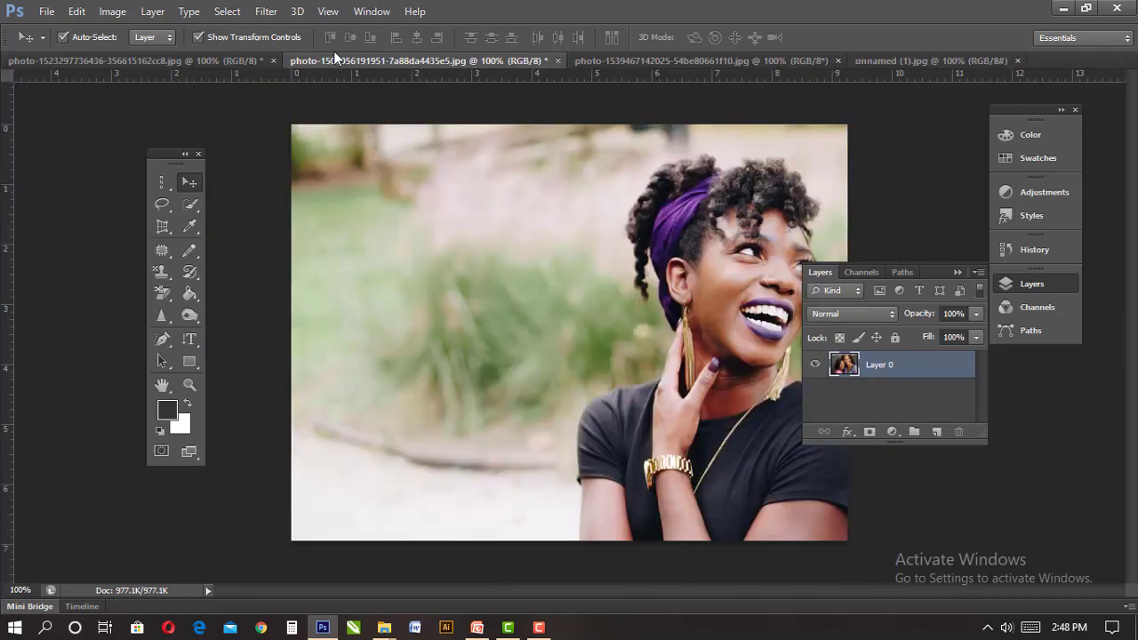
pyautogui.click(223, 60)
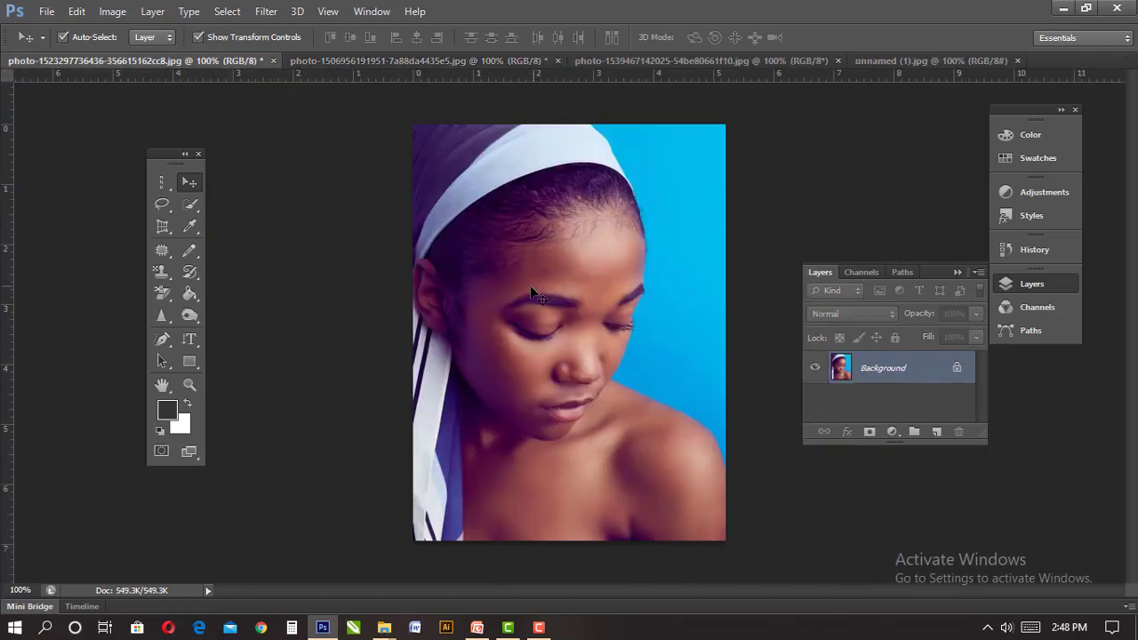
pyautogui.click(162, 209)
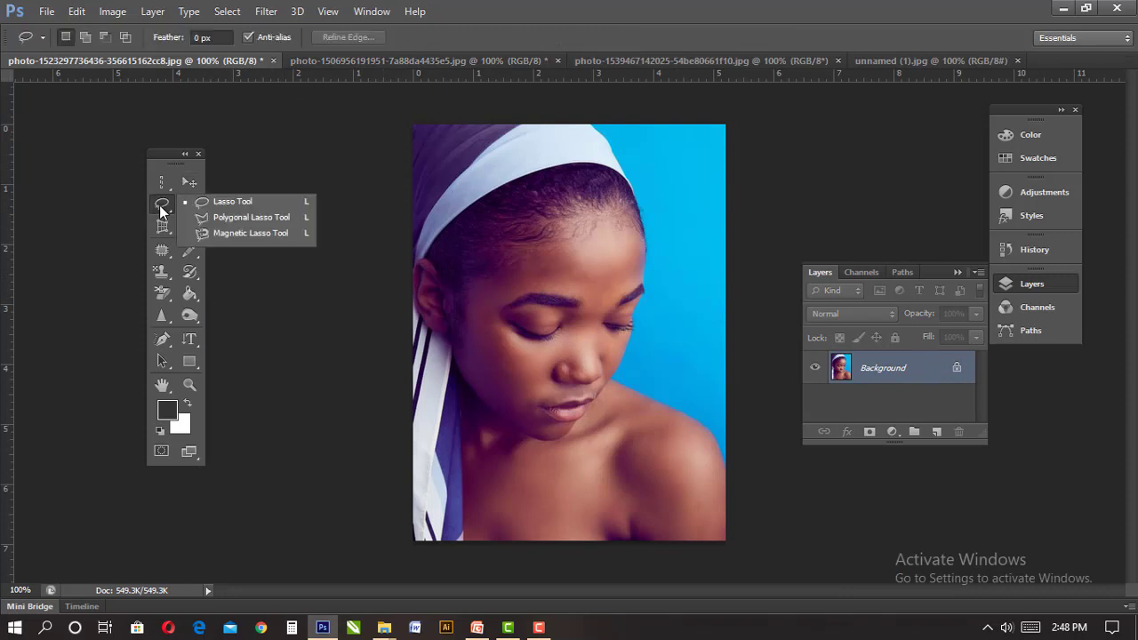
pyautogui.click(235, 205)
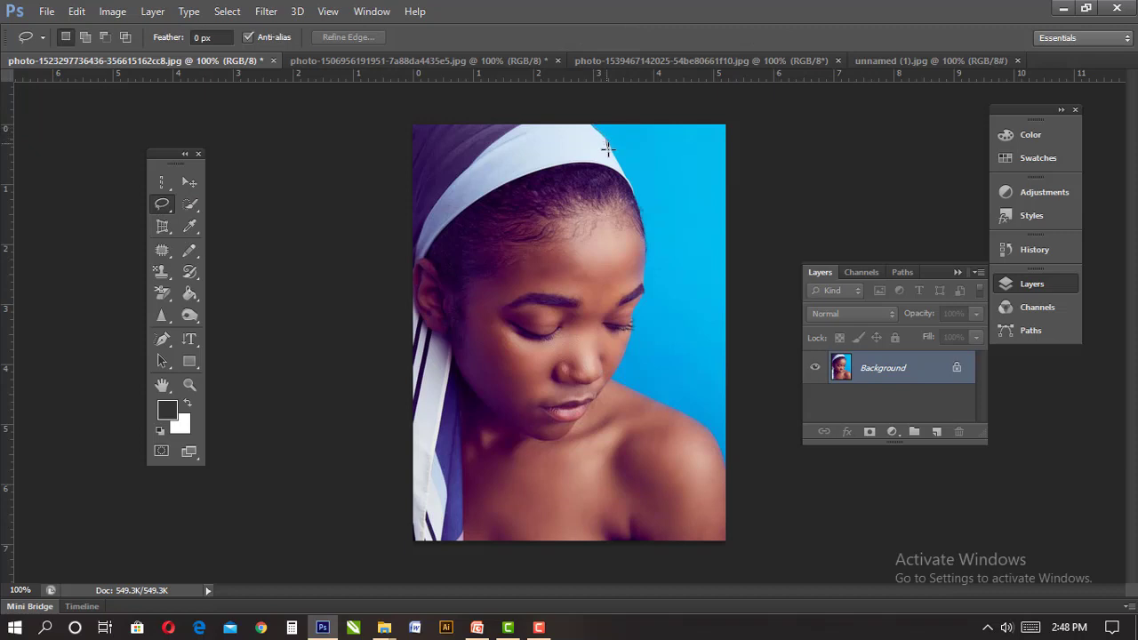
pyautogui.moveTo(617, 164); pyautogui.dragTo(632, 191)
pyautogui.moveTo(725, 463)
pyautogui.mouseDown()
pyautogui.moveTo(756, 569)
pyautogui.moveTo(717, 584)
pyautogui.moveTo(417, 562)
pyautogui.moveTo(399, 210)
pyautogui.moveTo(414, 135)
pyautogui.mouseUp()
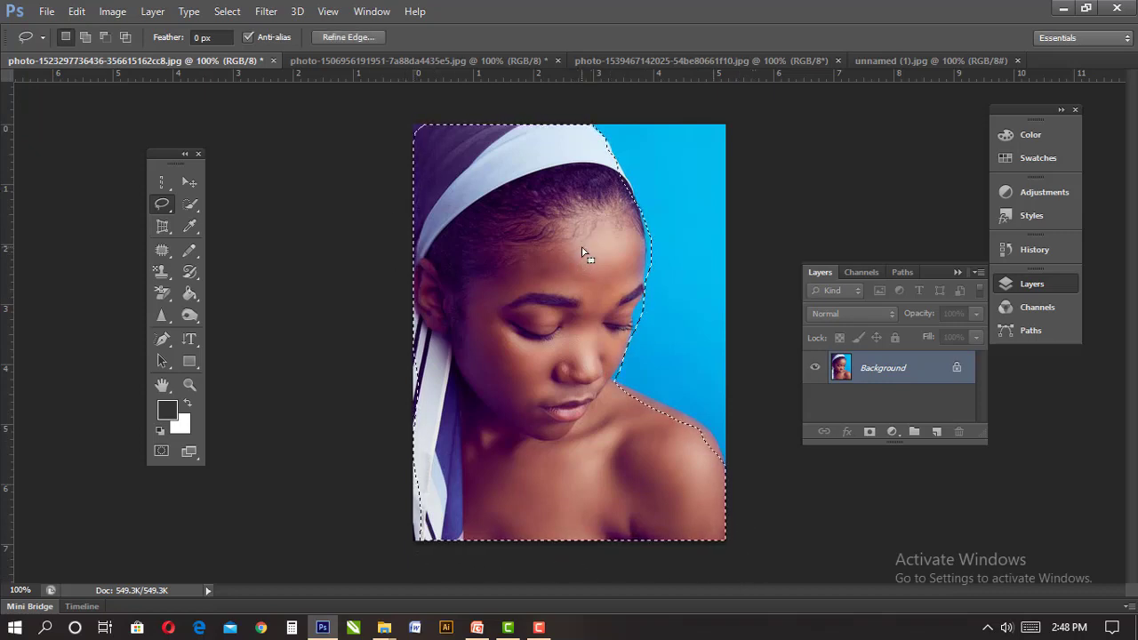
pyautogui.hotkey('ctrl', 'j')
pyautogui.press('v')
pyautogui.moveTo(587, 242); pyautogui.dragTo(562, 216)
pyautogui.press('Delete')
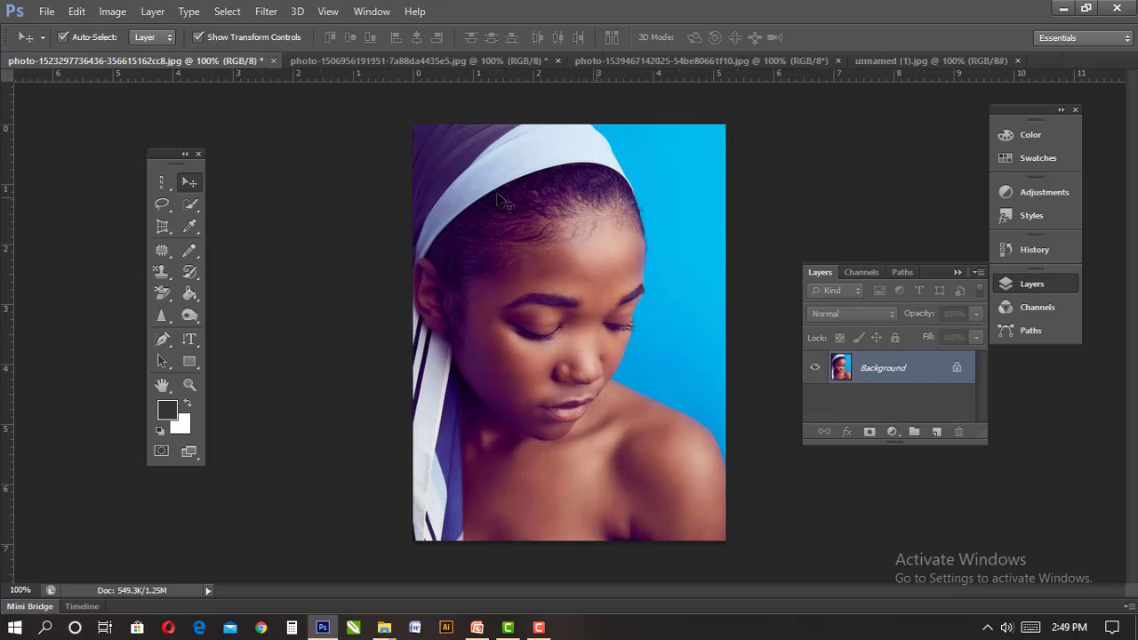
pyautogui.click(166, 207)
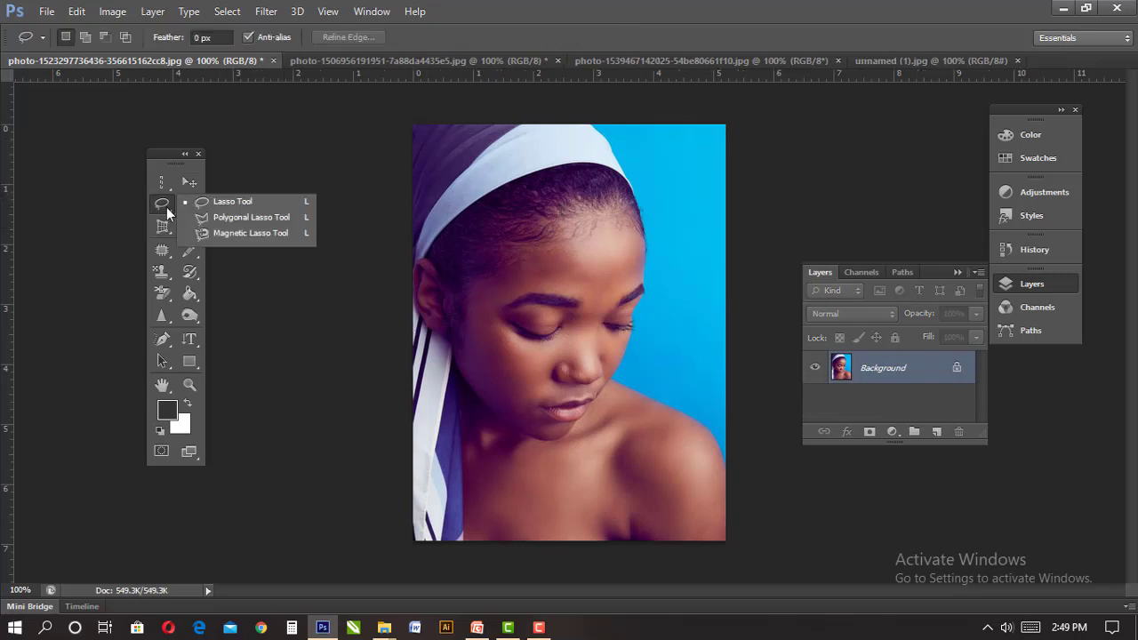
# - Cycle through the lasso variants and settle on the Polygonal Lasso Tool
pyautogui.click(267, 205)
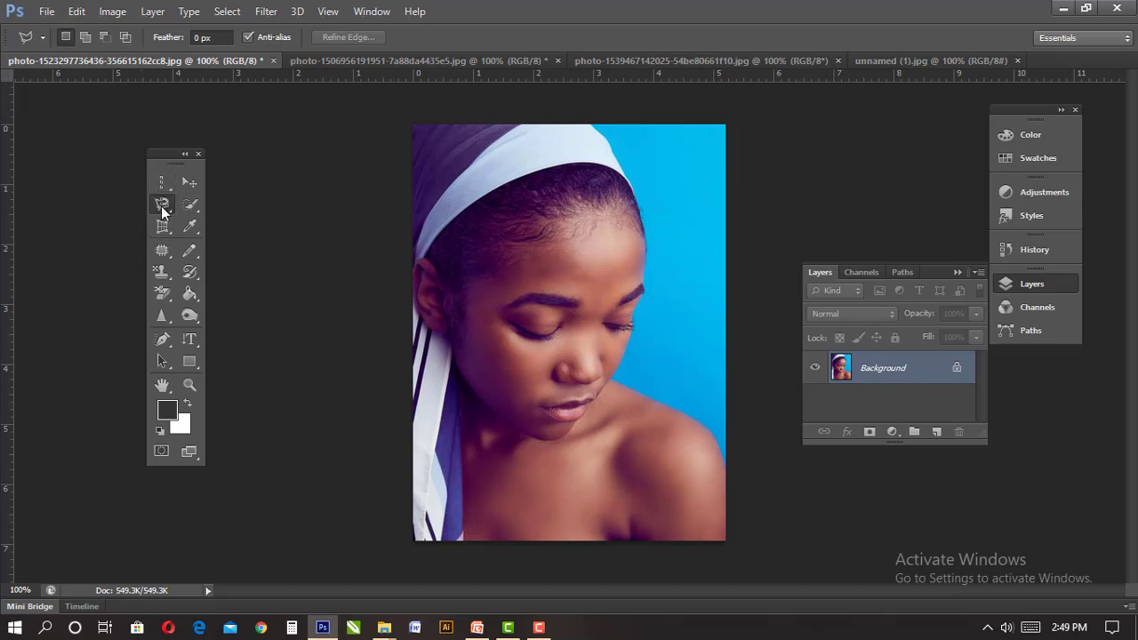
pyautogui.keyDown('alt'); pyautogui.click(161, 205); pyautogui.keyUp('alt')
pyautogui.keyDown('alt'); pyautogui.click(161, 205); pyautogui.keyUp('alt')
pyautogui.keyDown('alt'); pyautogui.click(161, 205); pyautogui.keyUp('alt')
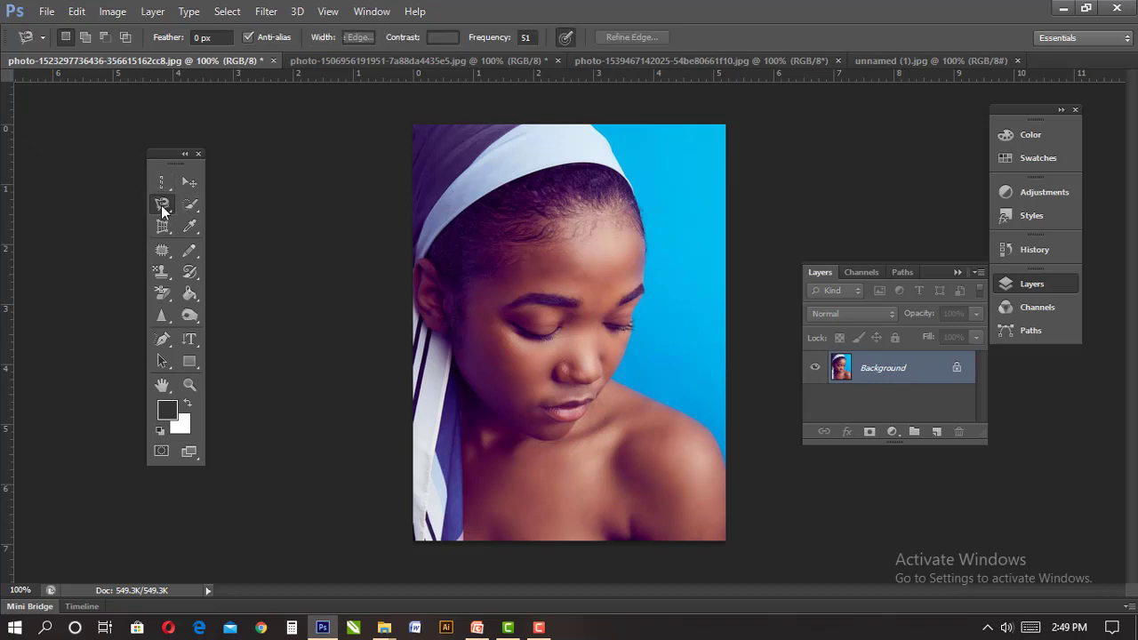
pyautogui.keyDown('alt'); pyautogui.click(160, 204); pyautogui.keyUp('alt')
pyautogui.keyDown('alt'); pyautogui.click(161, 205); pyautogui.keyUp('alt')
pyautogui.keyDown('alt'); pyautogui.click(161, 204); pyautogui.keyUp('alt')
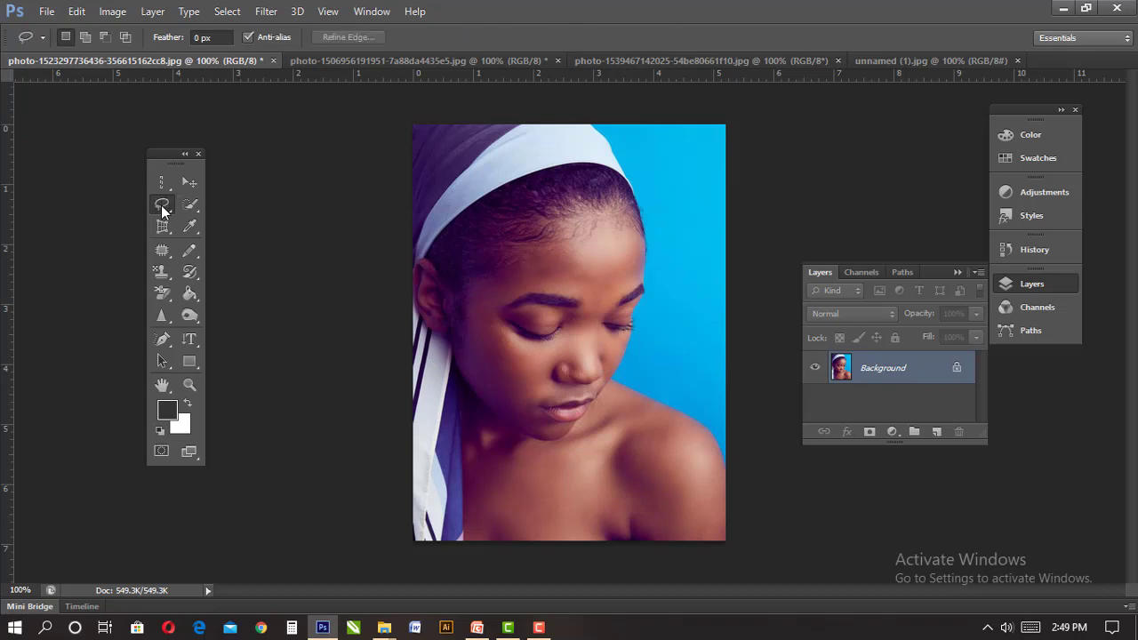
pyautogui.click(161, 205)
pyautogui.click(226, 217)
# - Draw a closed polygonal selection around the face and headscarf
pyautogui.click(454, 283)
pyautogui.click(519, 222)
pyautogui.click(611, 271)
pyautogui.click(585, 354)
pyautogui.click(506, 350)
pyautogui.click(474, 294)
pyautogui.click(434, 301)
pyautogui.click(436, 236)
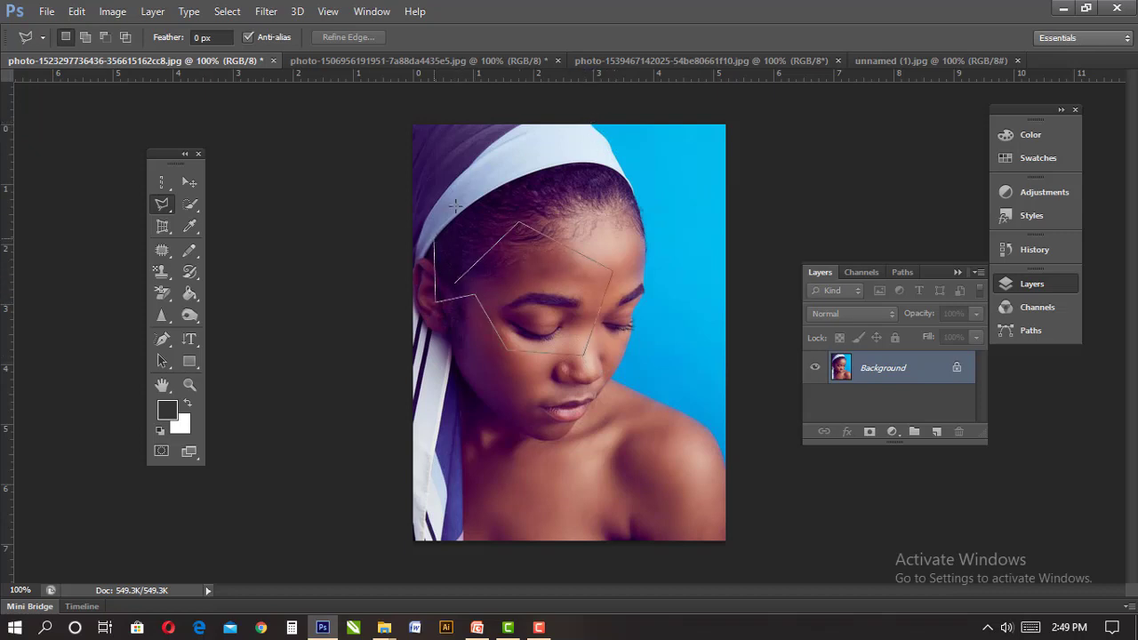
pyautogui.click(470, 163)
pyautogui.click(551, 176)
pyautogui.click(479, 212)
pyautogui.click(454, 283)
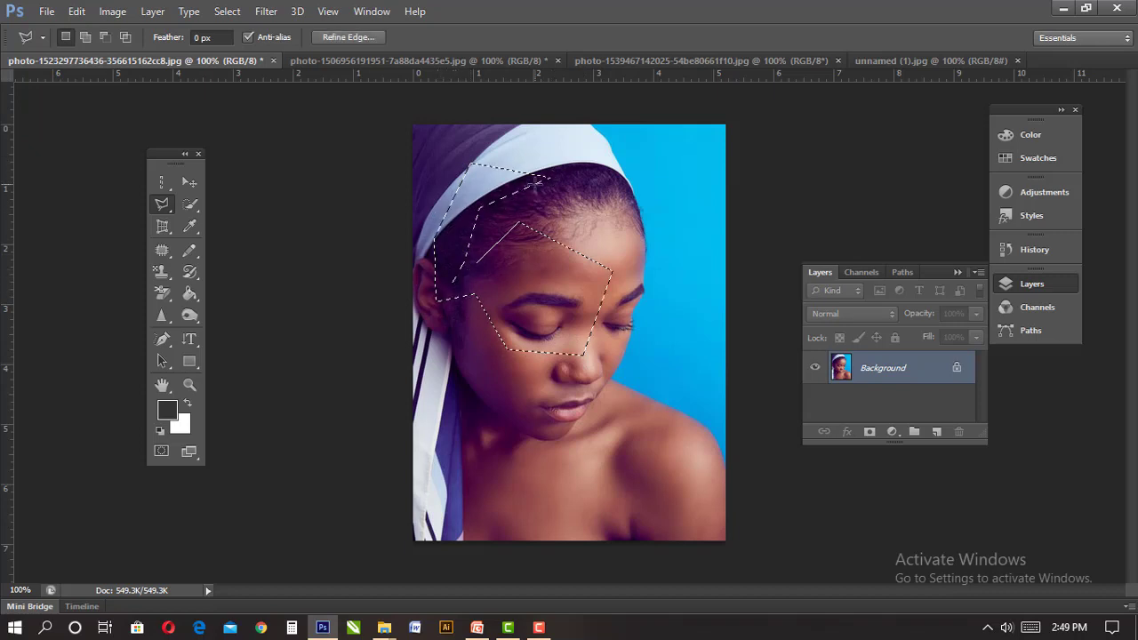
# - Abandon a second polygon with Escape and clear the selection with Ctrl+D
pyautogui.click(455, 284)
pyautogui.click(518, 224)
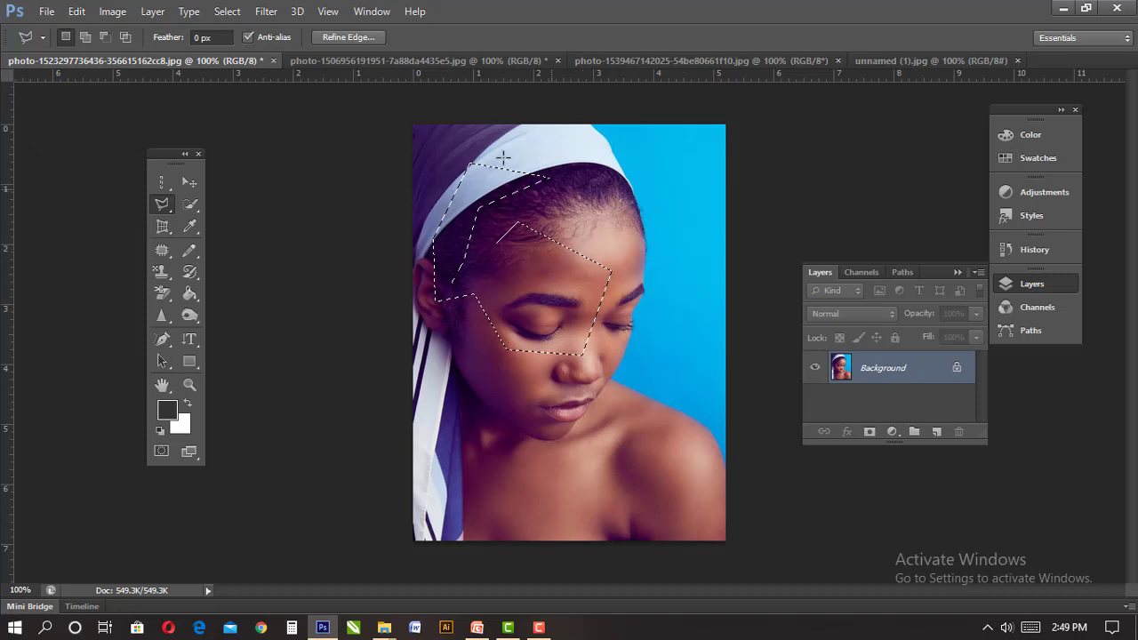
pyautogui.press('Escape')
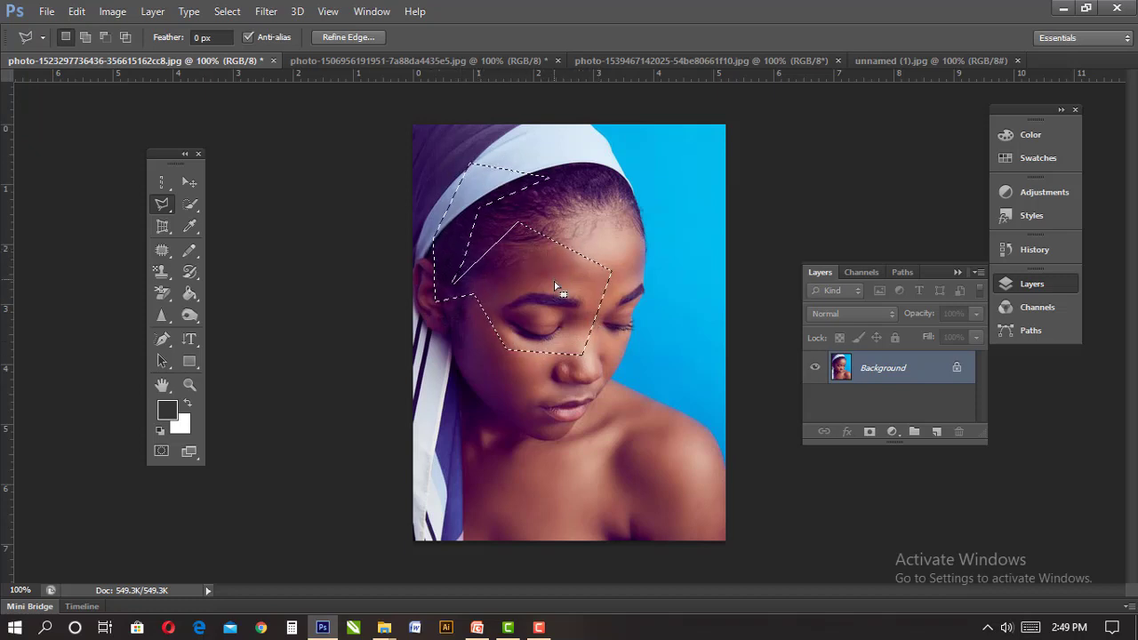
pyautogui.hotkey('ctrl', 'd')
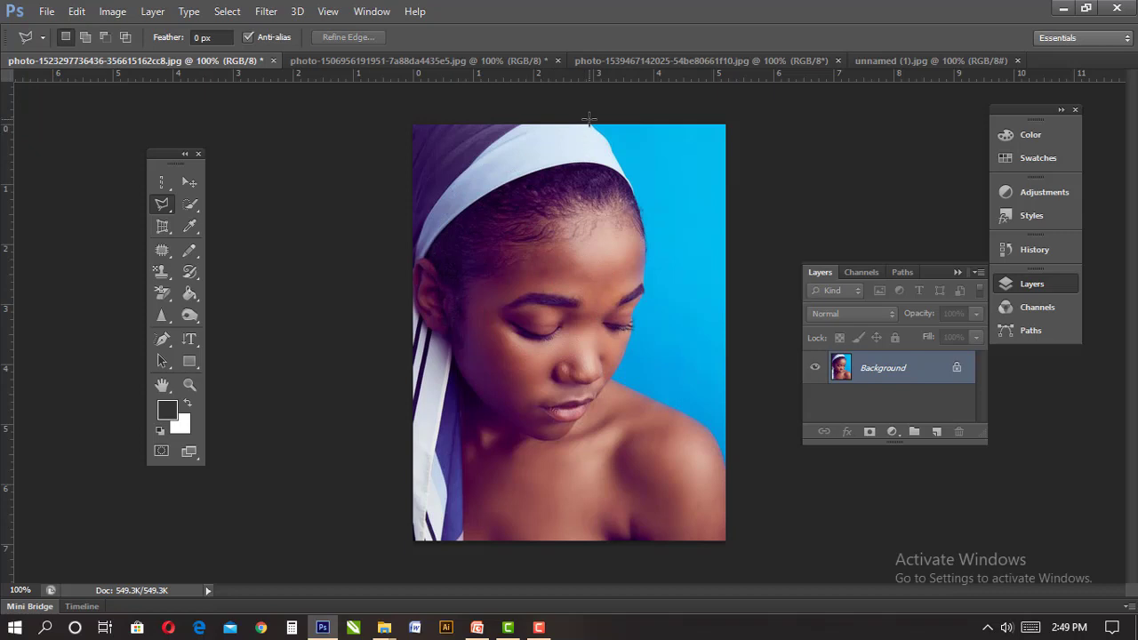
# - Open the lasso flyout repeatedly, keeping the Polygonal Lasso Tool selected
pyautogui.click(166, 207)
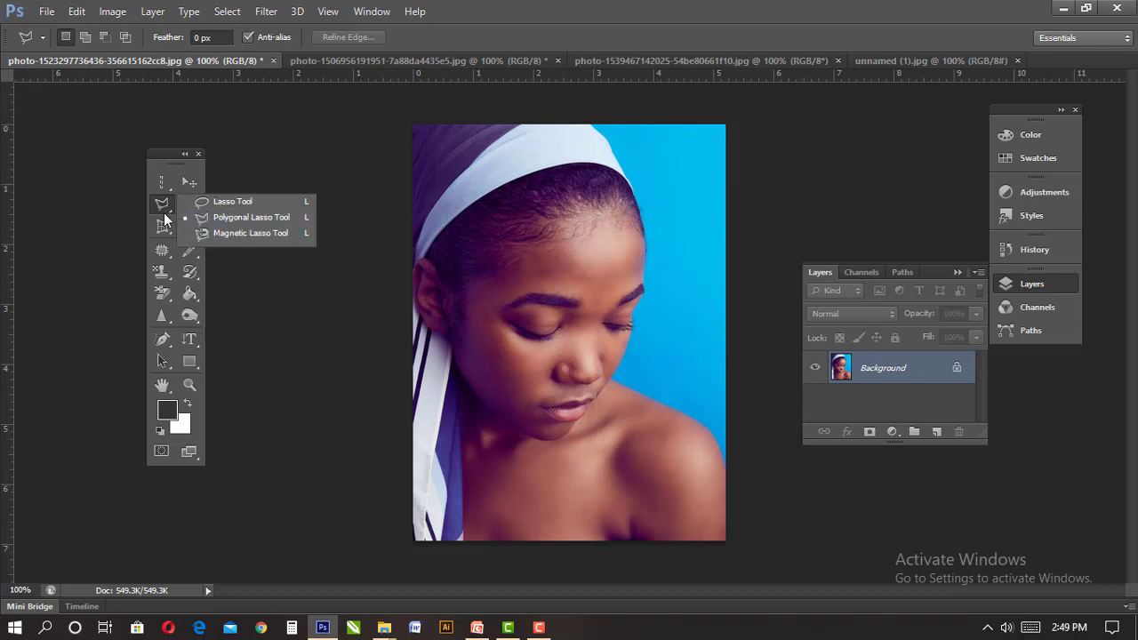
pyautogui.click(204, 215)
pyautogui.click(161, 206)
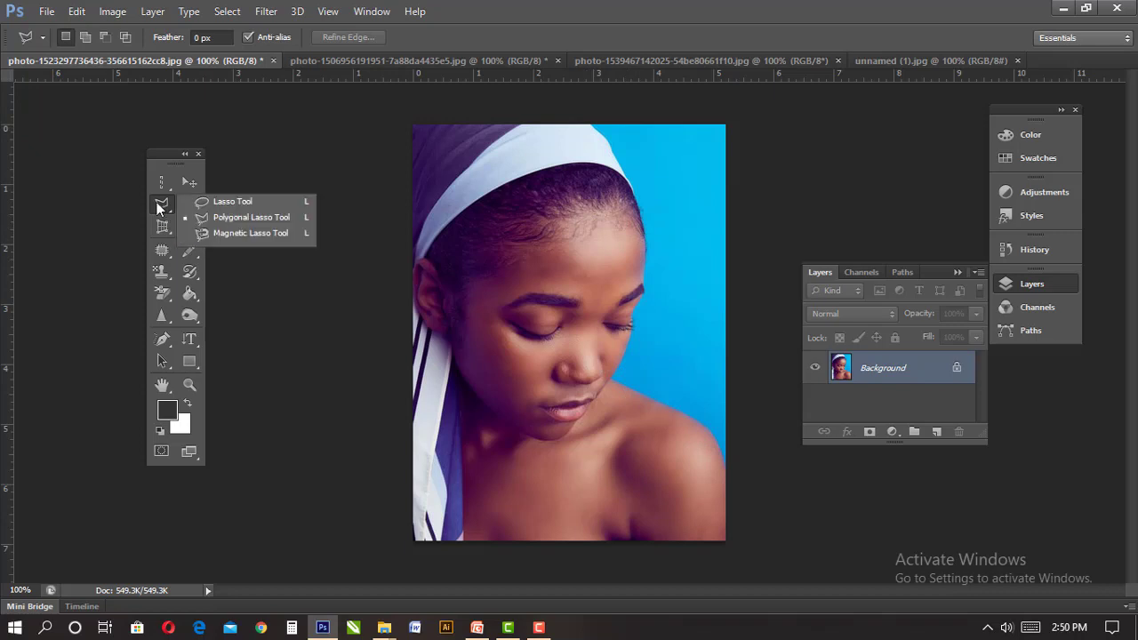
pyautogui.click(225, 220)
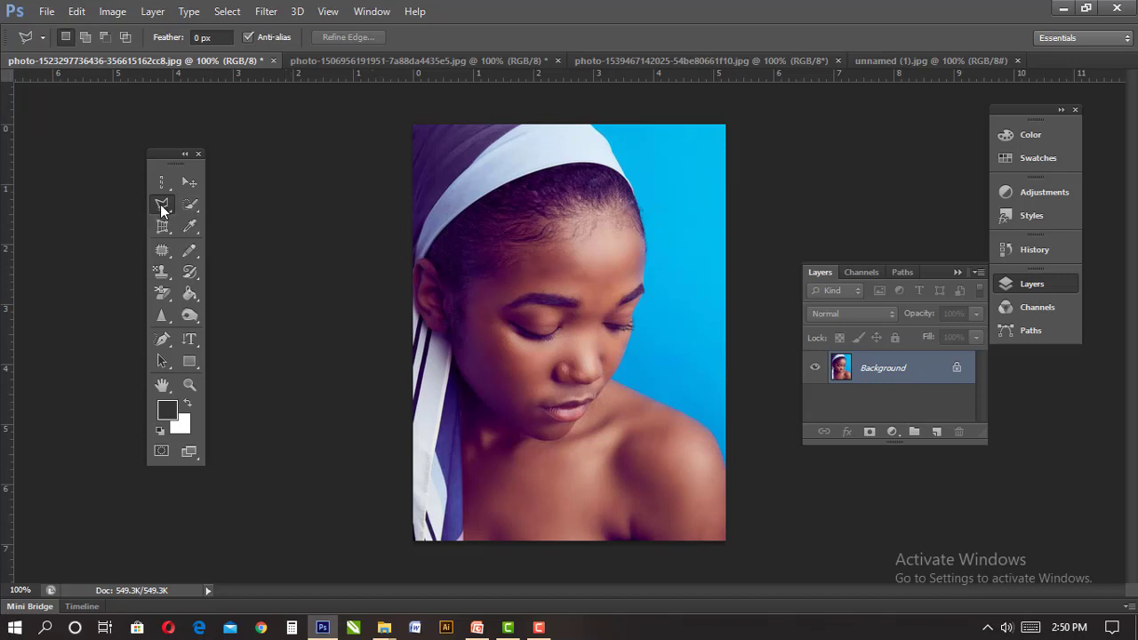
pyautogui.click(161, 209)
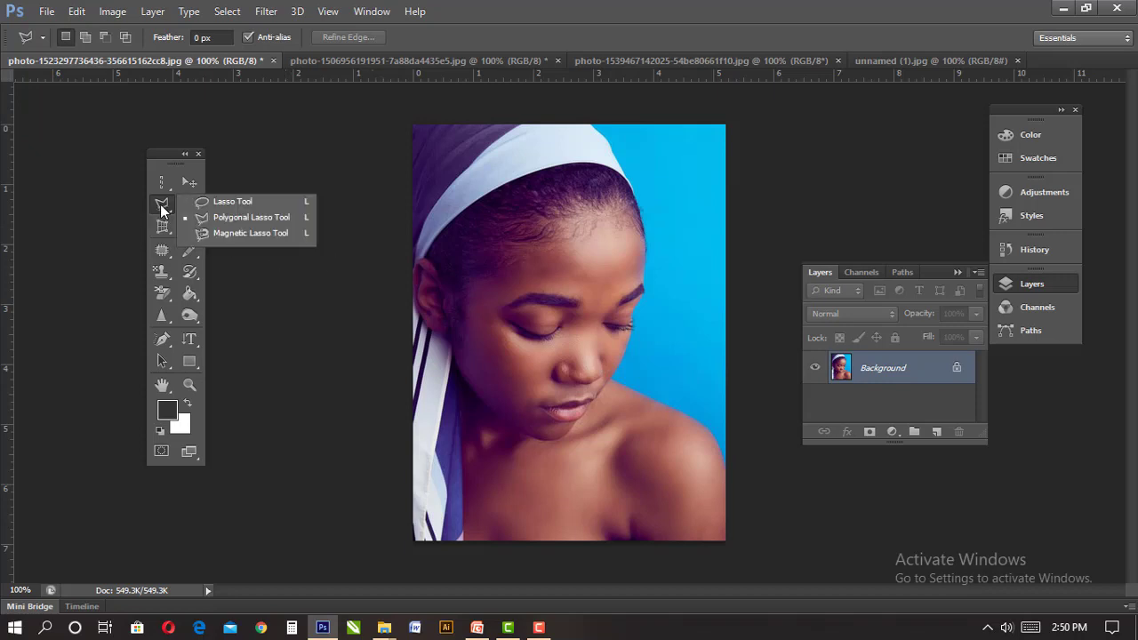
pyautogui.click(218, 224)
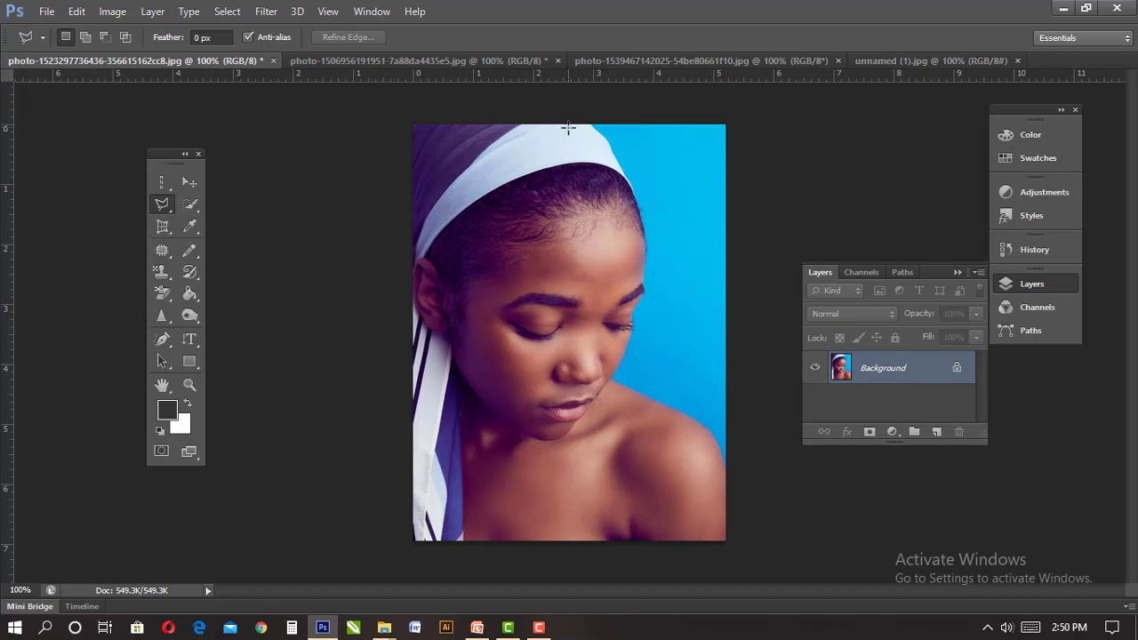
# - Try the Magnetic Lasso at the headscarf's top, cancel it, and return to Polygonal Lasso
pyautogui.click(161, 210)
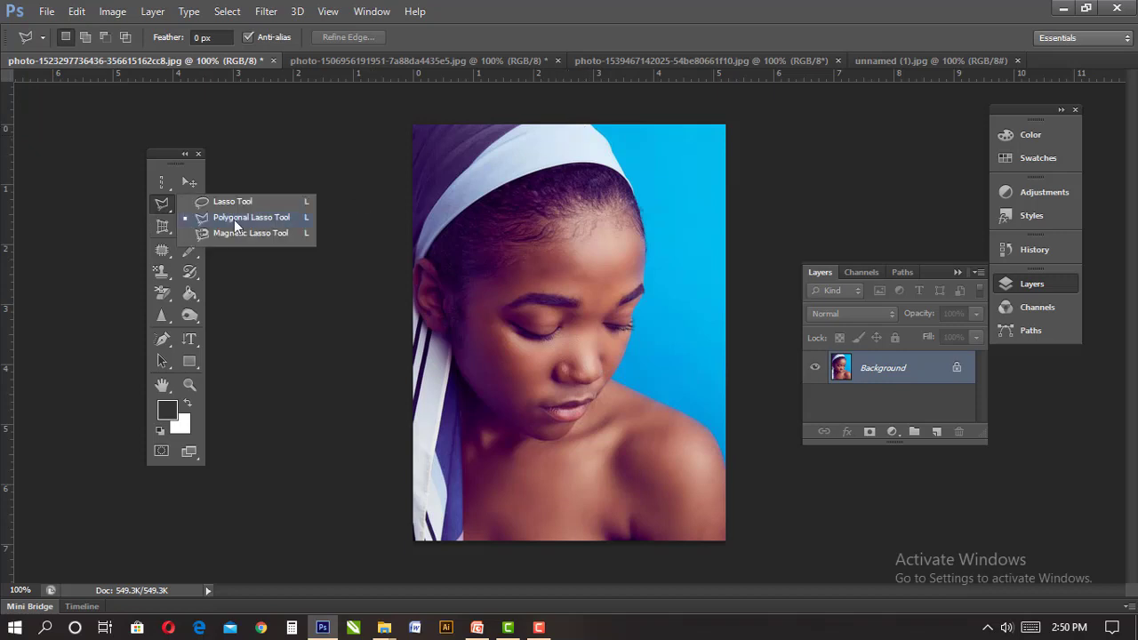
pyautogui.click(233, 231)
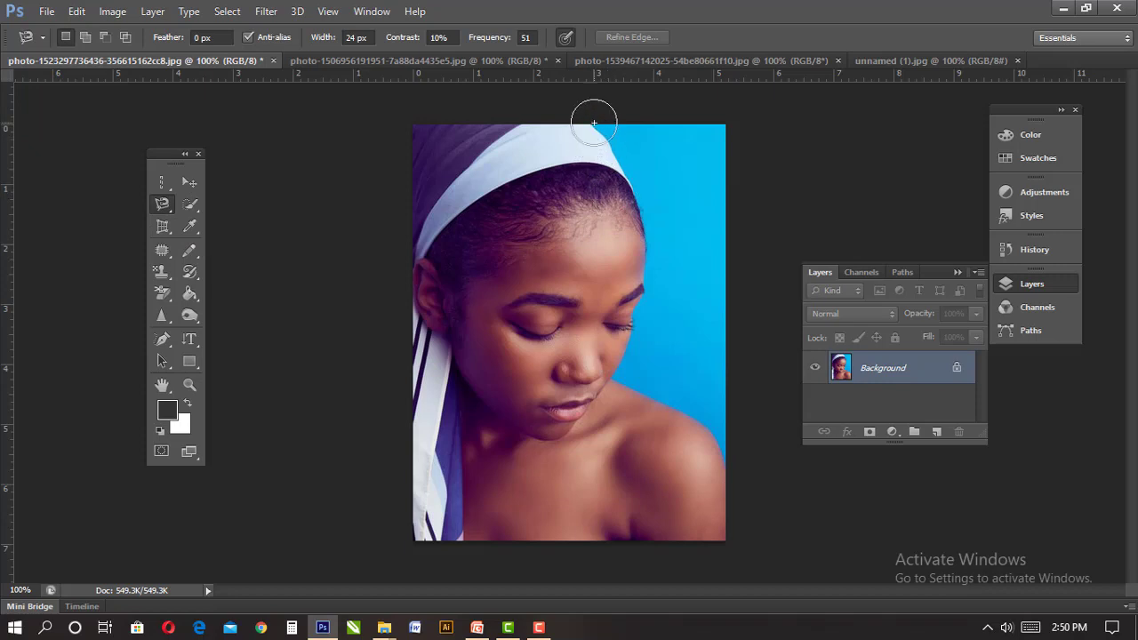
pyautogui.click(623, 176)
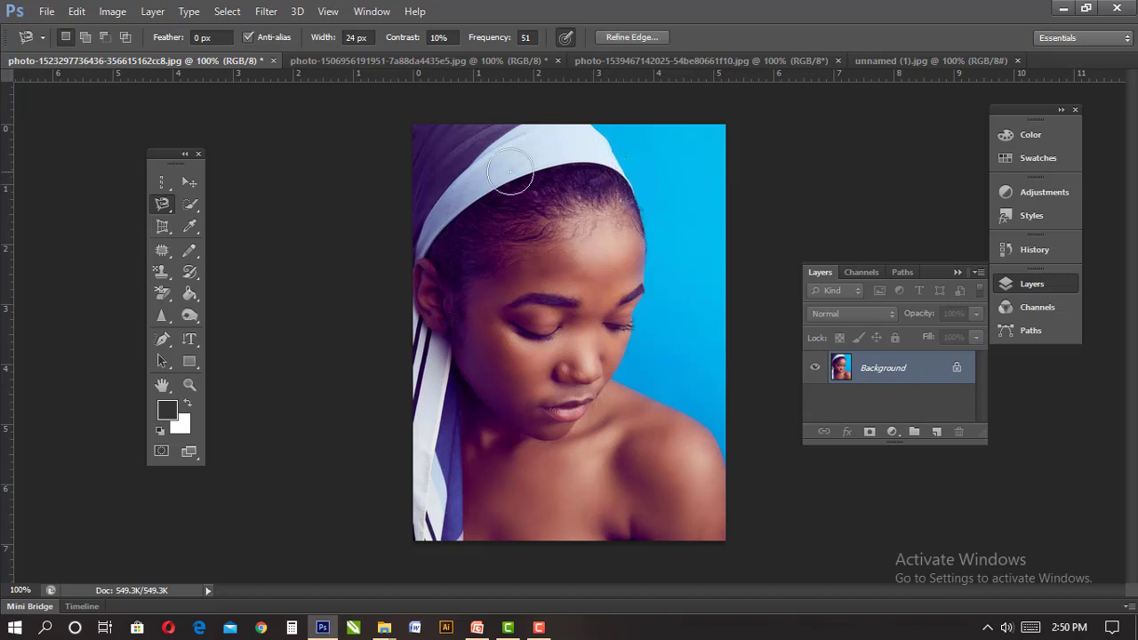
pyautogui.press('Escape')
pyautogui.rightClick(162, 205)
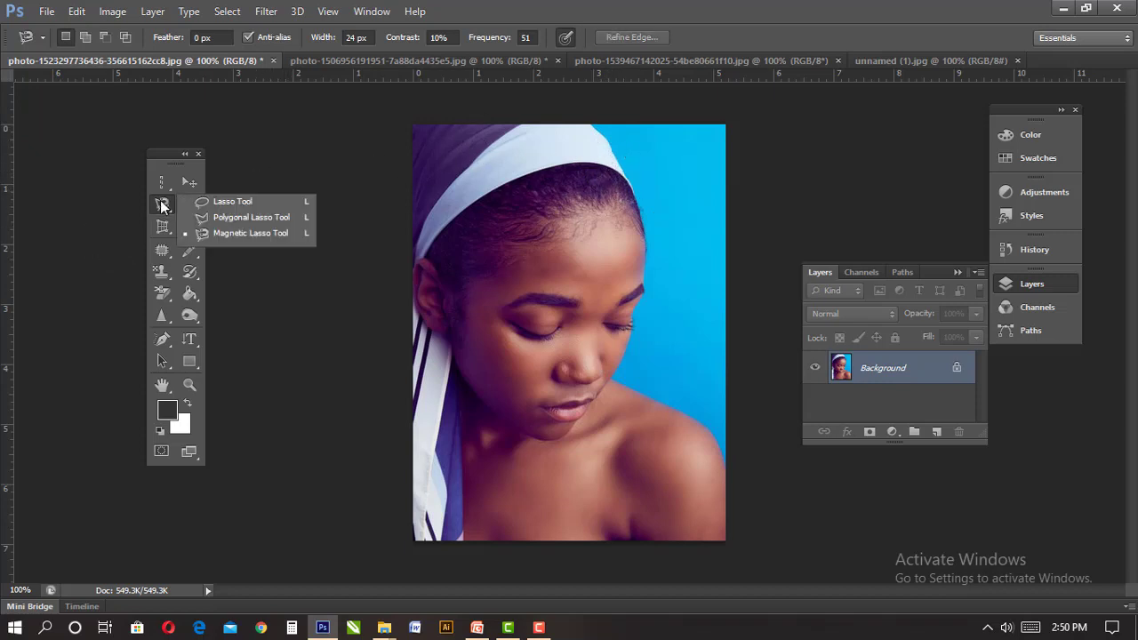
pyautogui.click(238, 219)
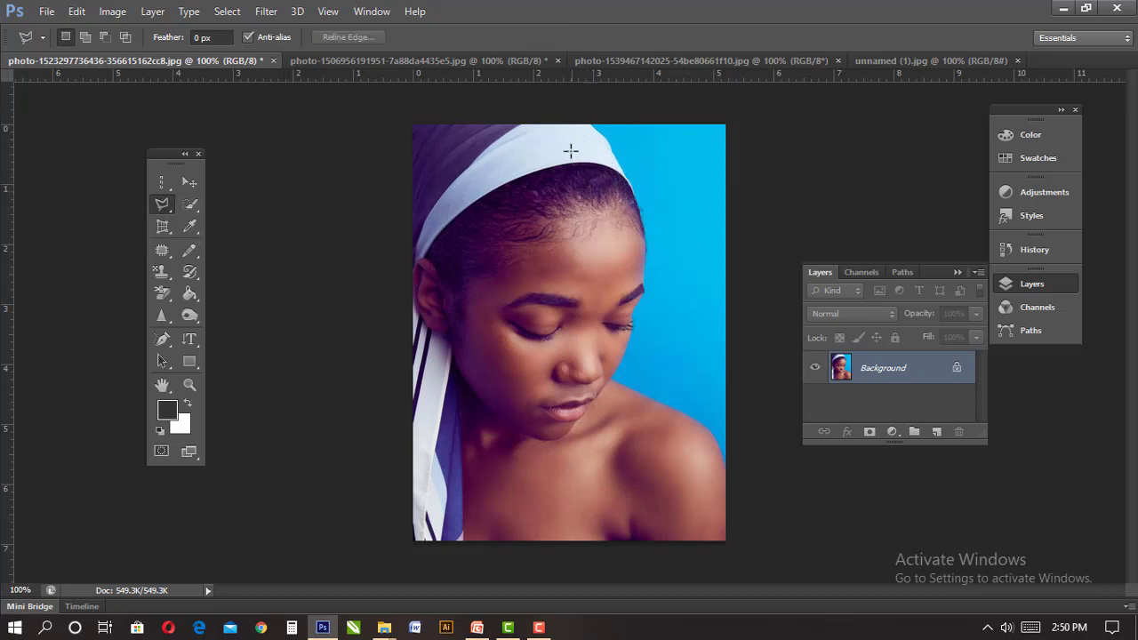
# - Zoom the portrait to 200% via View > Zoom In and pan up toward the headband
pyautogui.click(330, 13)
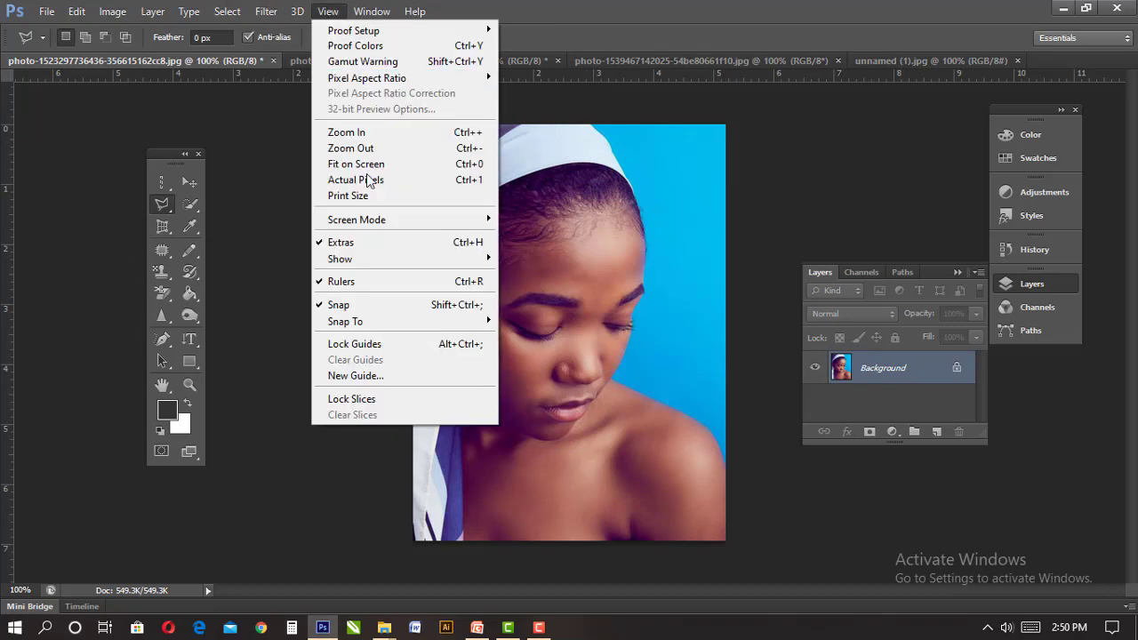
pyautogui.click(372, 132)
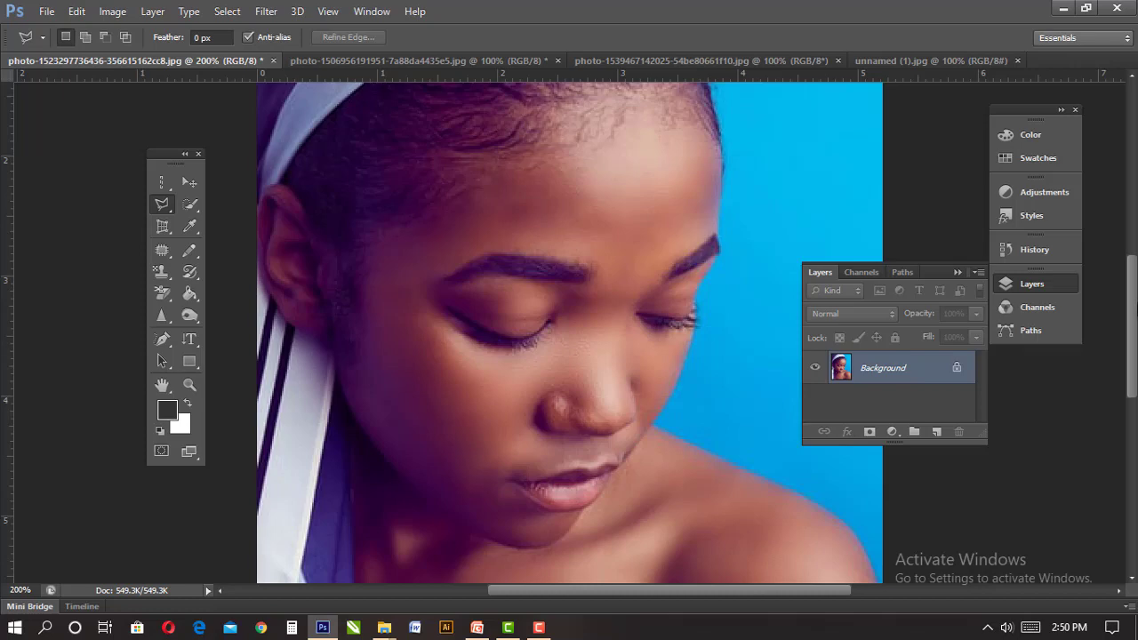
pyautogui.scroll(2, 1131, 294)
pyautogui.scroll(-3, 1131, 294)
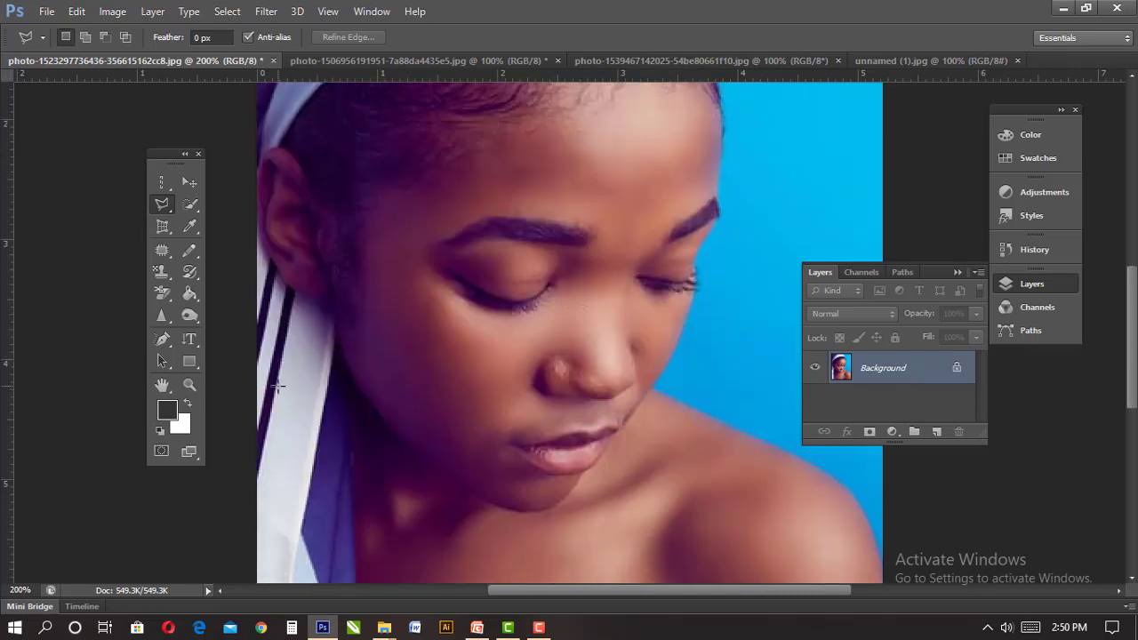
pyautogui.click(162, 385)
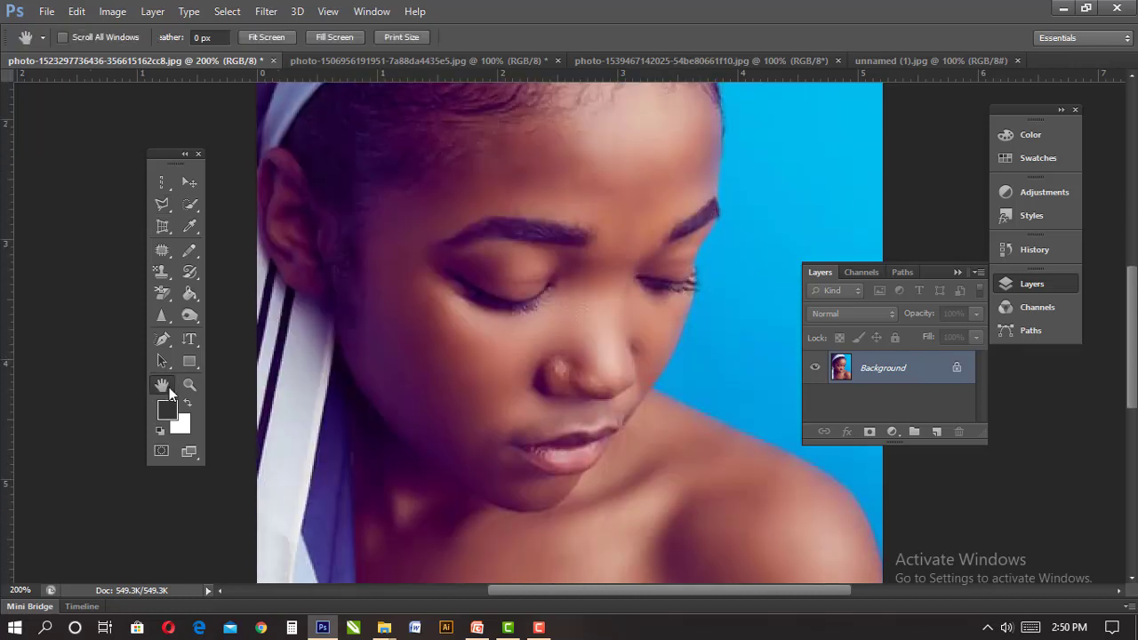
pyautogui.moveTo(578, 181); pyautogui.dragTo(574, 317)
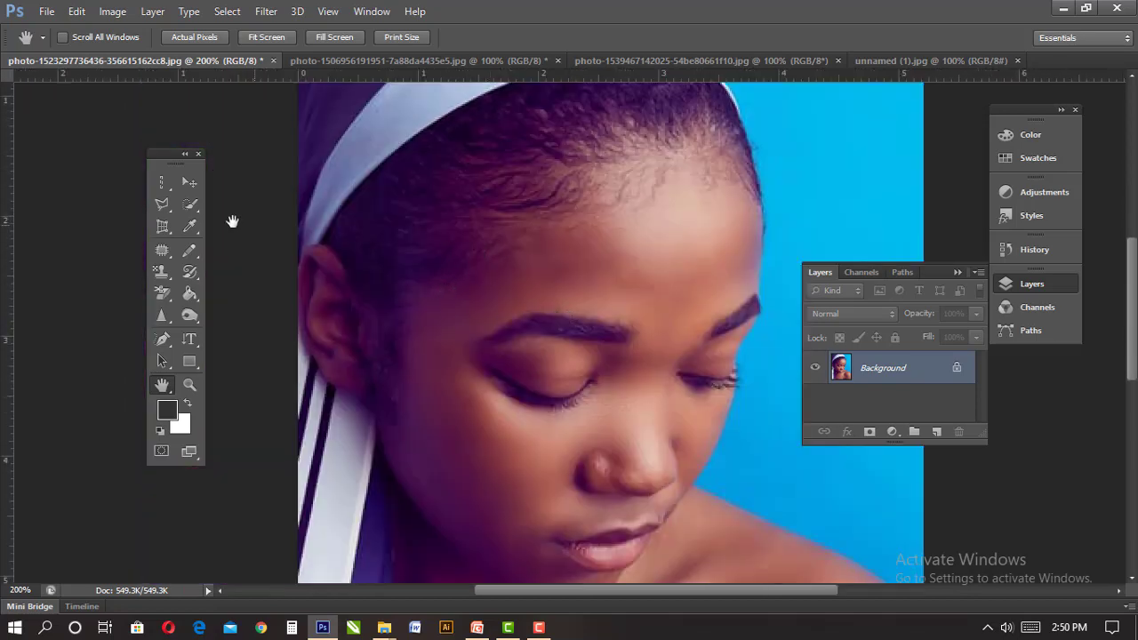
pyautogui.click(190, 183)
pyautogui.hotkey('ctrl', '-')
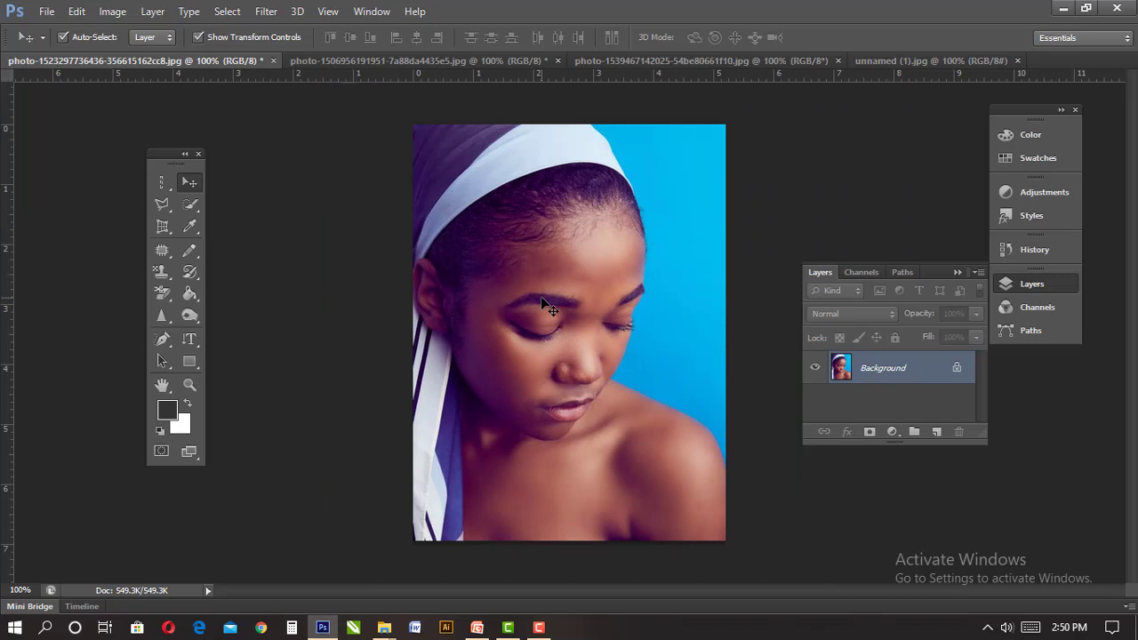
pyautogui.hotkey('ctrl', '+')
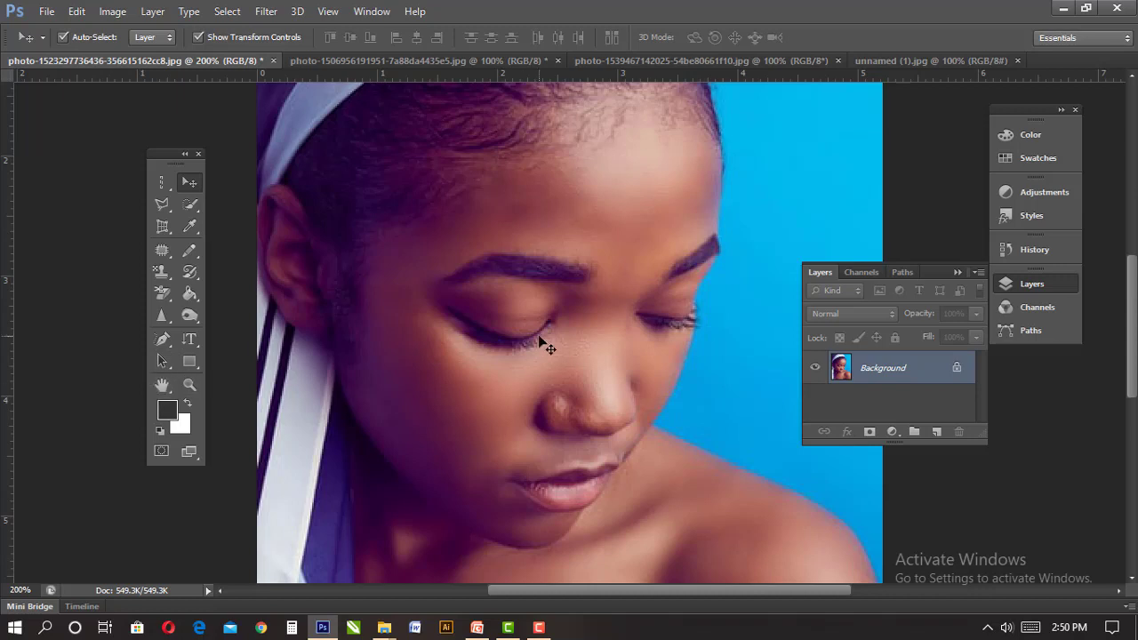
# - Pan the 200% view around the face and back up to the headband and forehead
pyautogui.press('h')
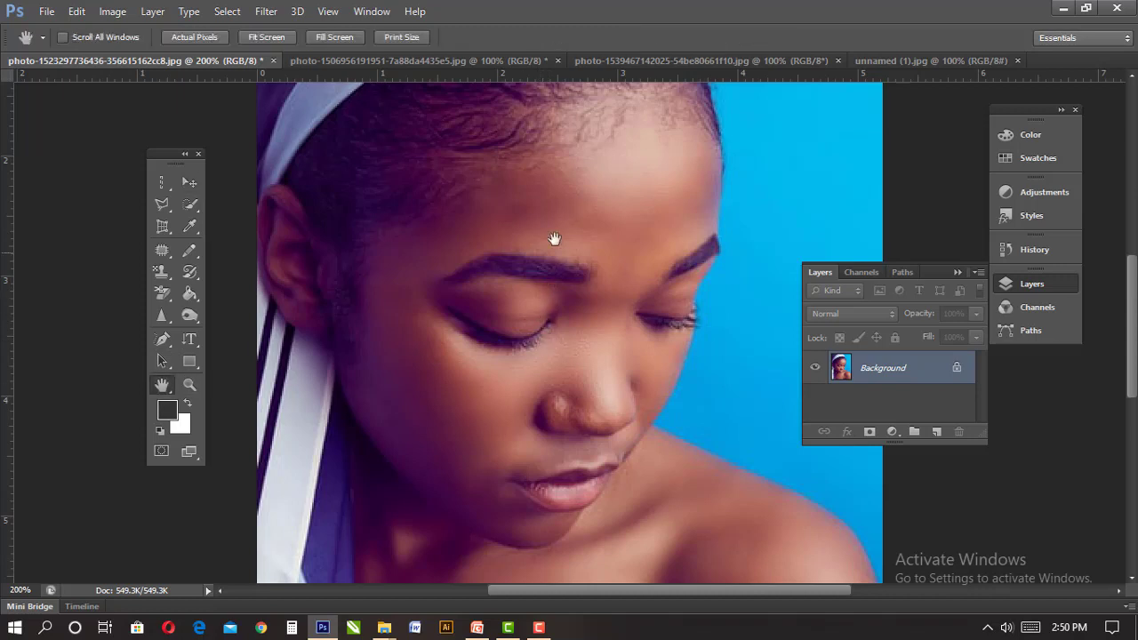
pyautogui.moveTo(554, 236); pyautogui.dragTo(623, 284)
pyautogui.scroll(-6, 465, 412)
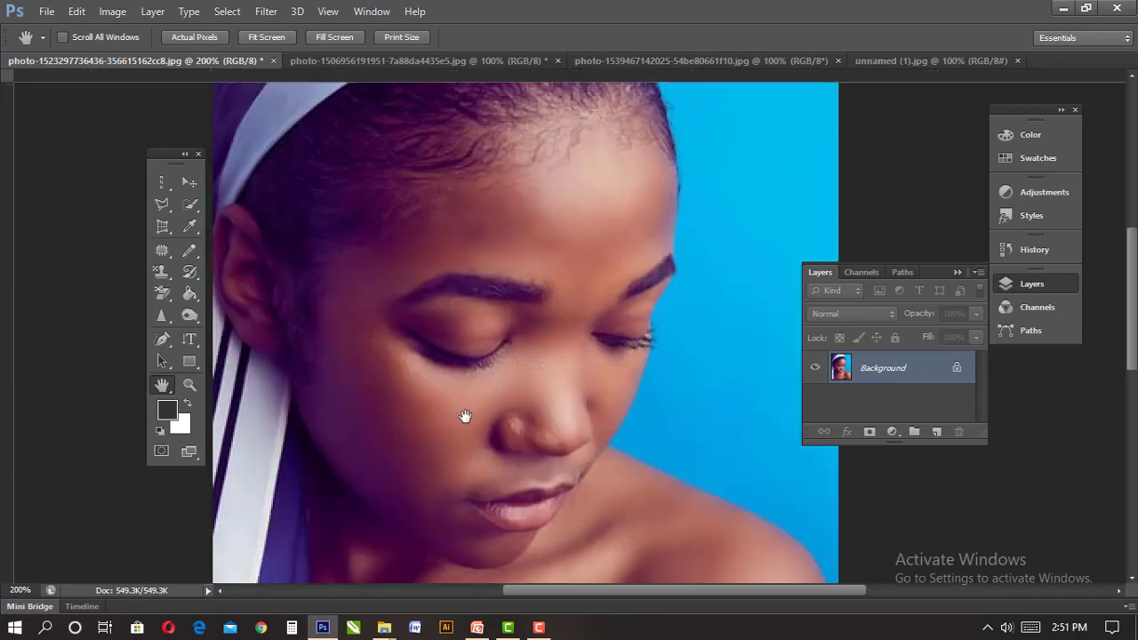
pyautogui.moveTo(537, 395); pyautogui.dragTo(559, 322)
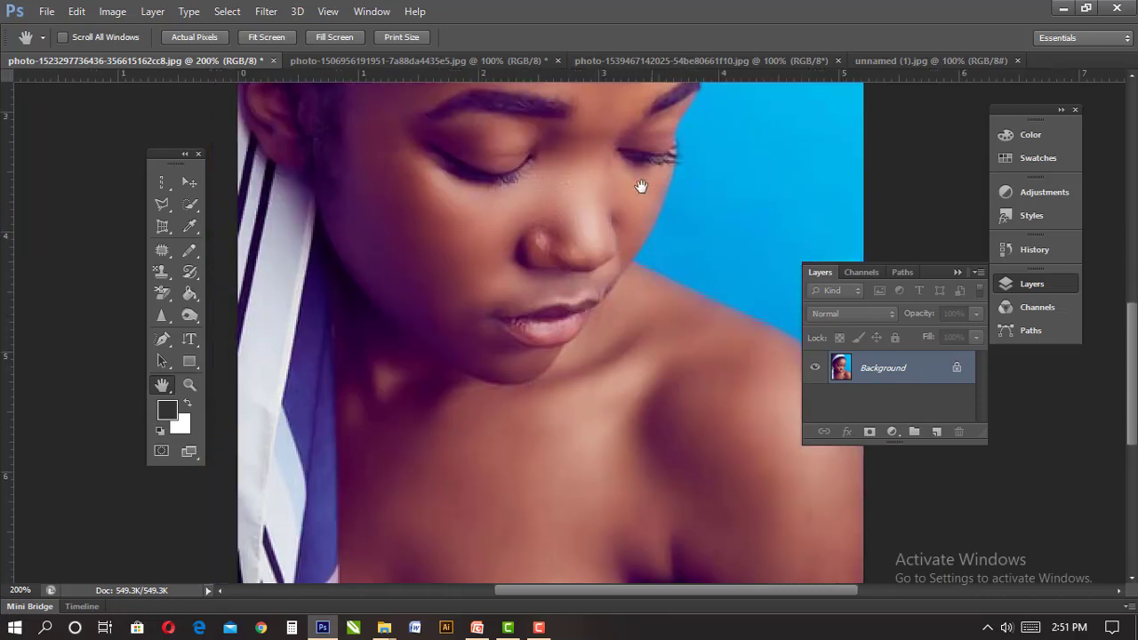
pyautogui.moveTo(643, 178); pyautogui.dragTo(521, 436)
pyautogui.moveTo(504, 197); pyautogui.dragTo(512, 229)
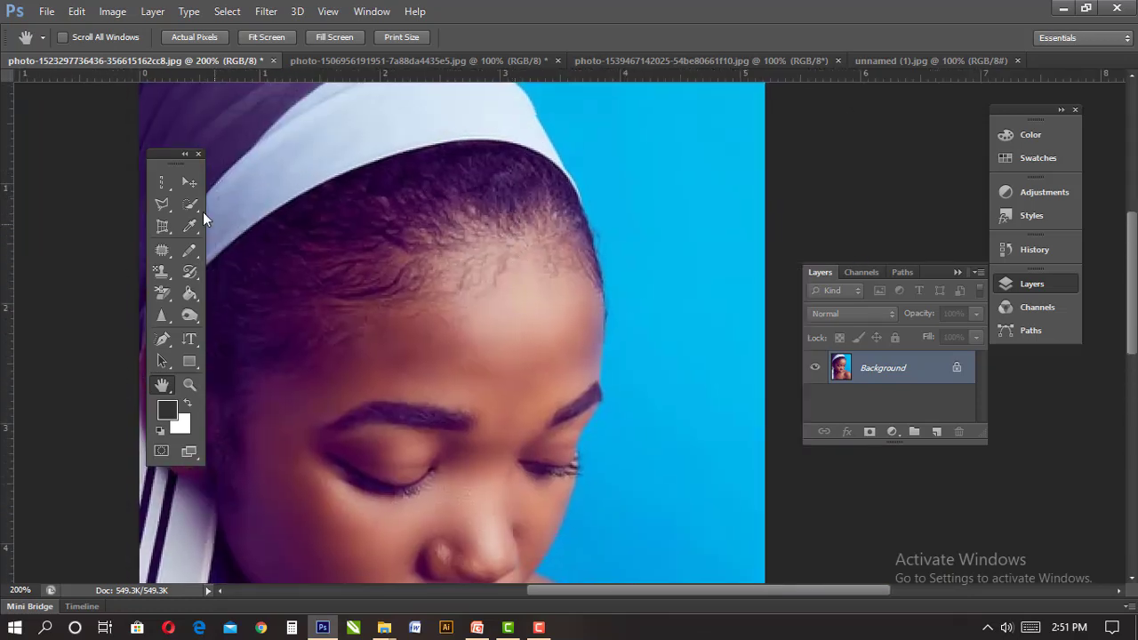
# - Reselect the Polygonal Lasso Tool and zoom the portrait in to 300%
pyautogui.click(170, 205)
pyautogui.click(240, 217)
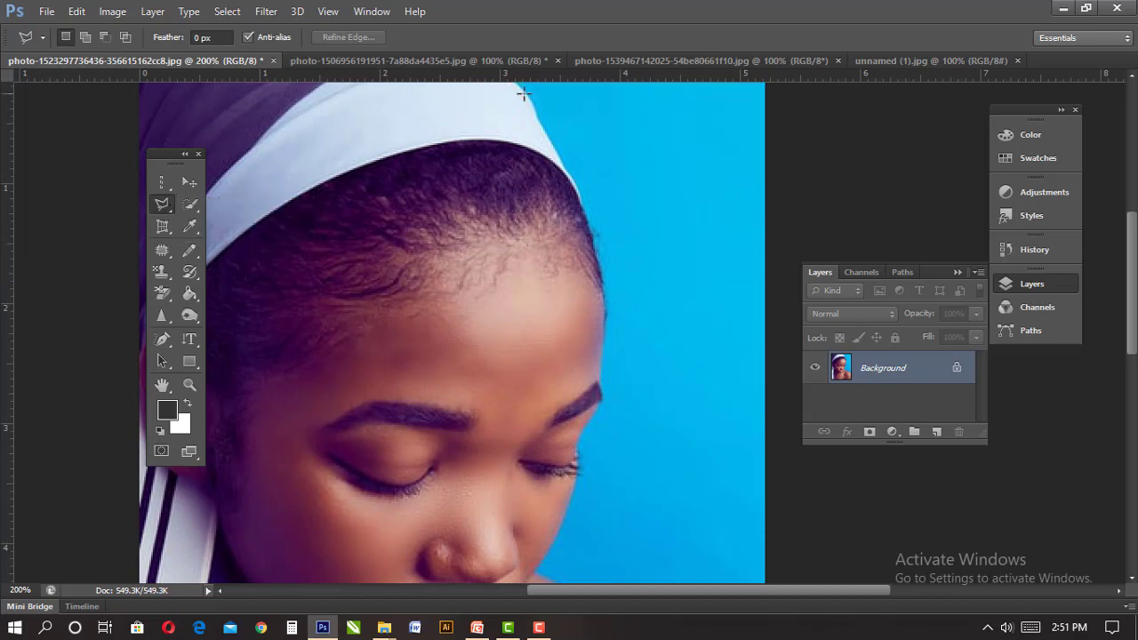
pyautogui.scroll(3, 529, 112)
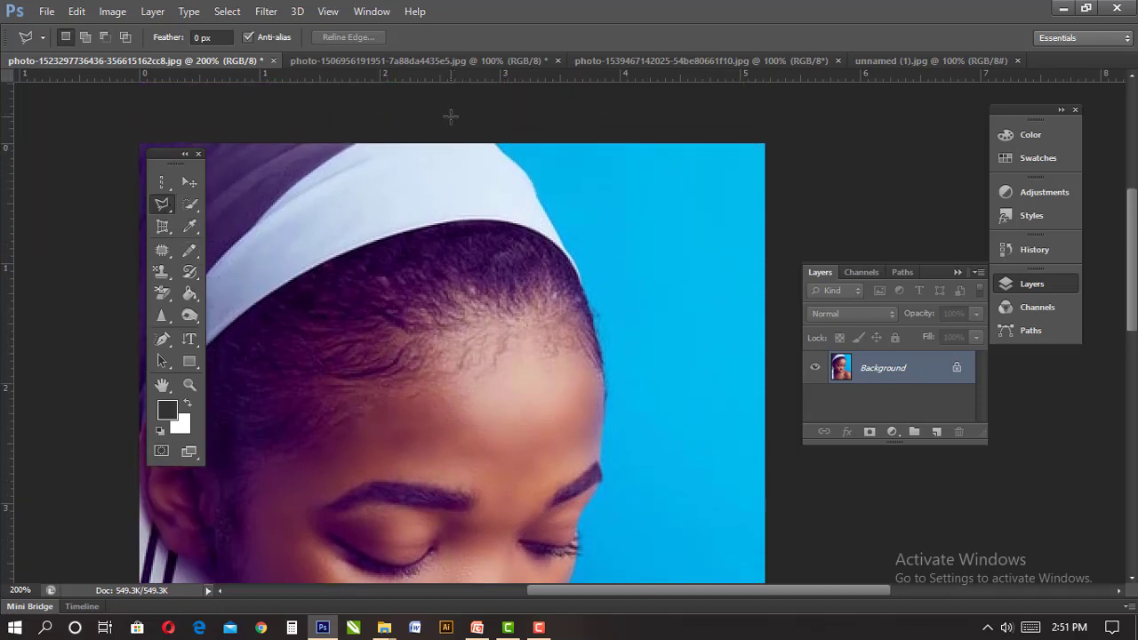
pyautogui.scroll(-2, 444, 114)
pyautogui.scroll(1, 444, 114)
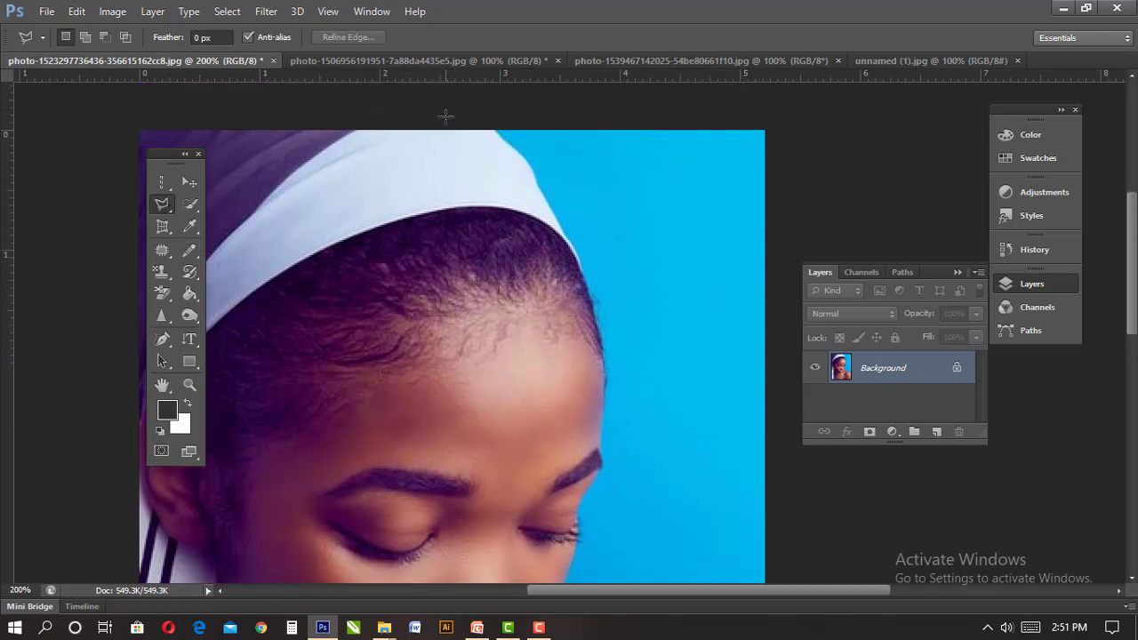
pyautogui.scroll(-2, 493, 257)
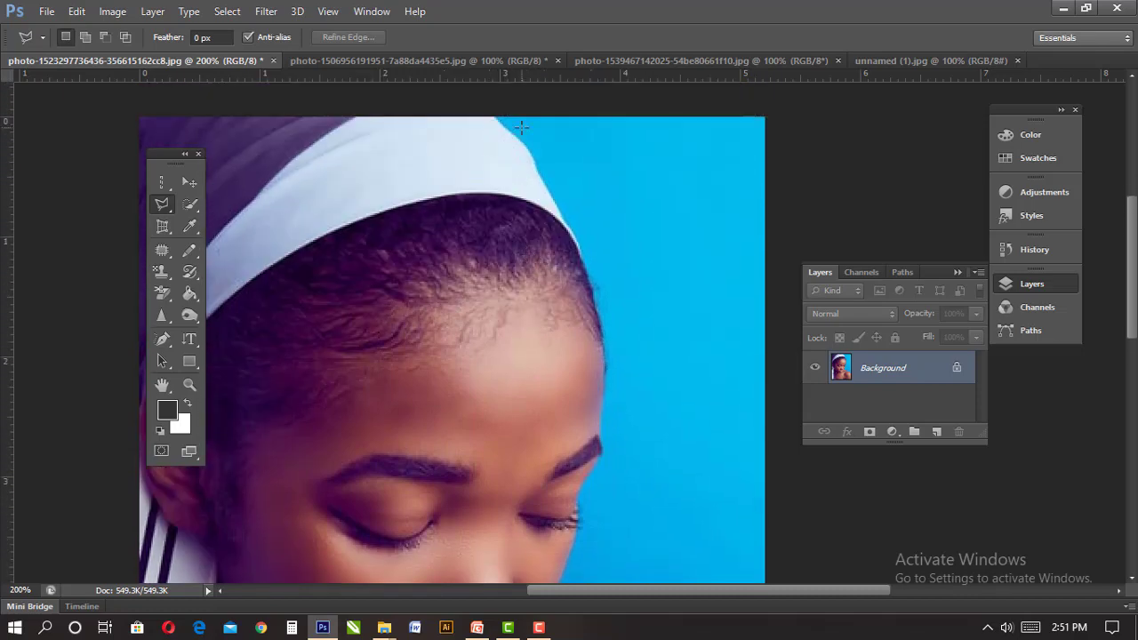
pyautogui.scroll(1, 521, 128)
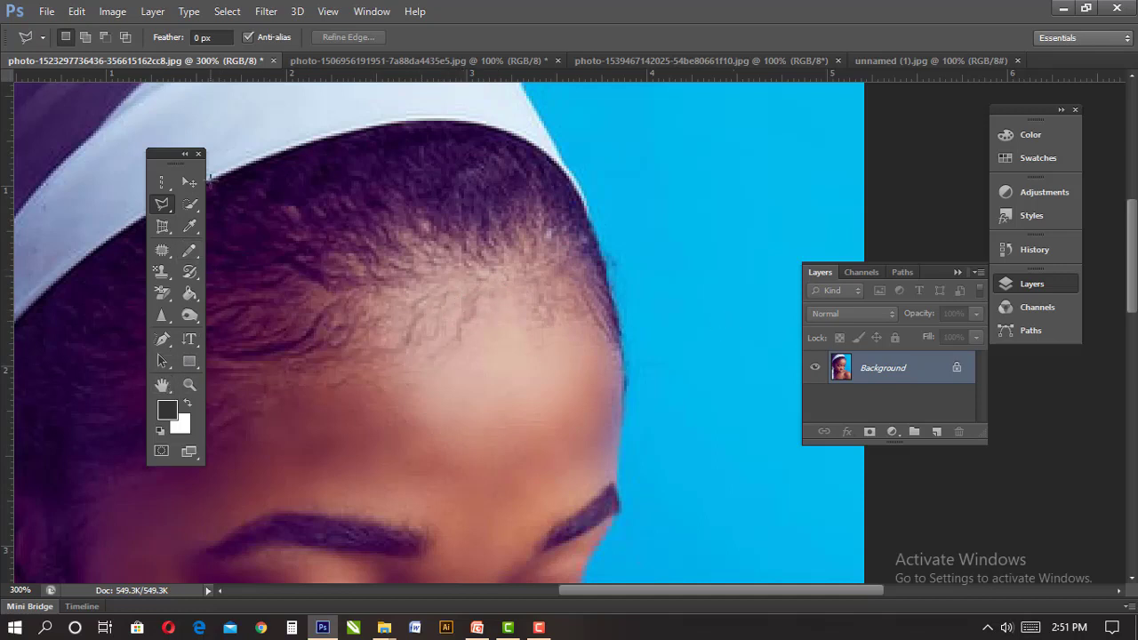
pyautogui.click(189, 182)
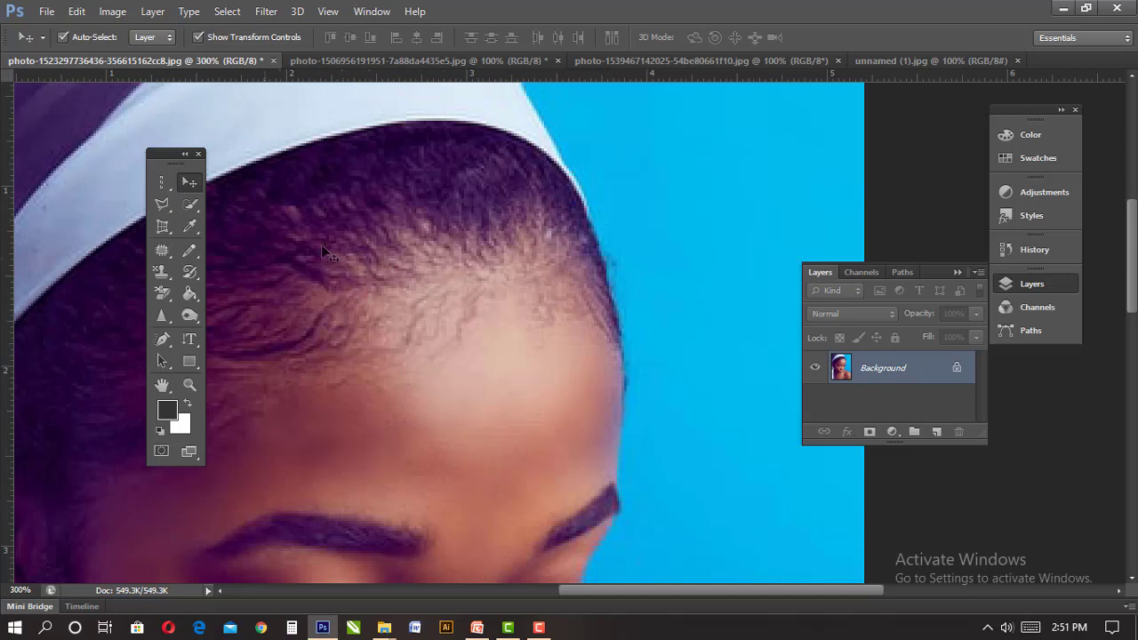
# - Pan with the Hand tool to show the headscarf's outer edge against the blue background
pyautogui.click(160, 388)
pyautogui.click(203, 385)
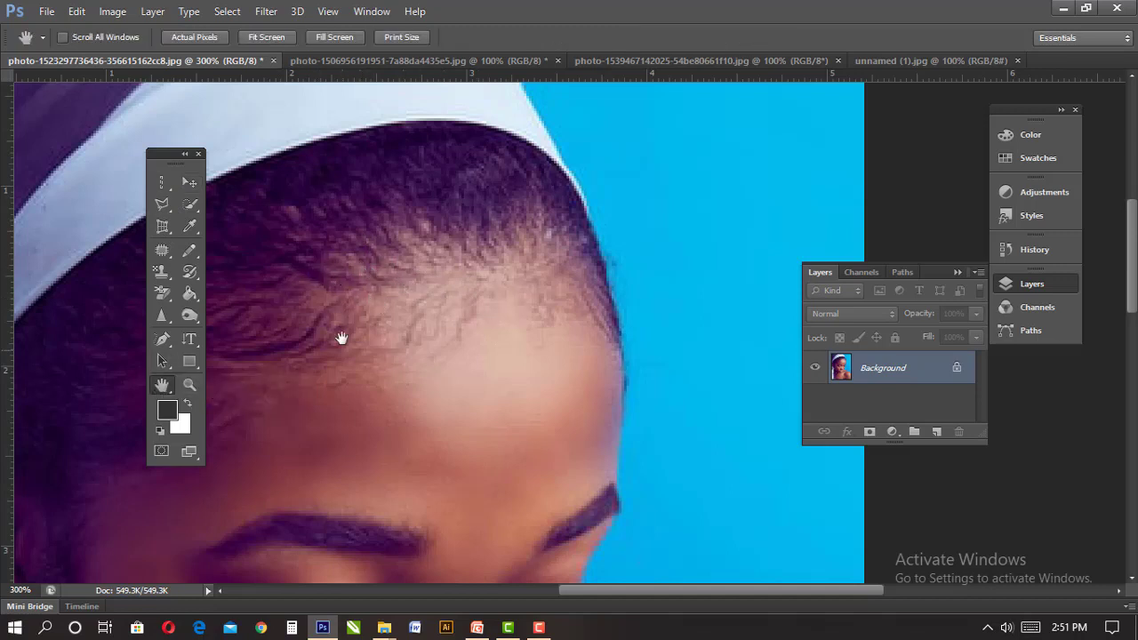
pyautogui.moveTo(340, 332); pyautogui.dragTo(471, 319)
pyautogui.press('v')
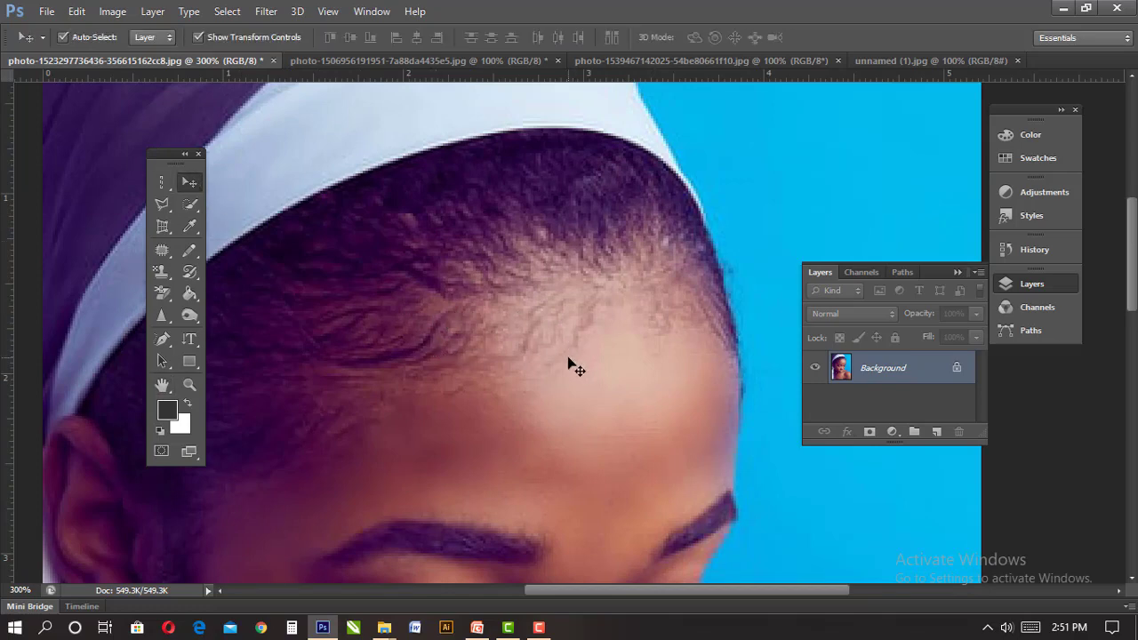
pyautogui.moveTo(581, 490); pyautogui.dragTo(563, 249)
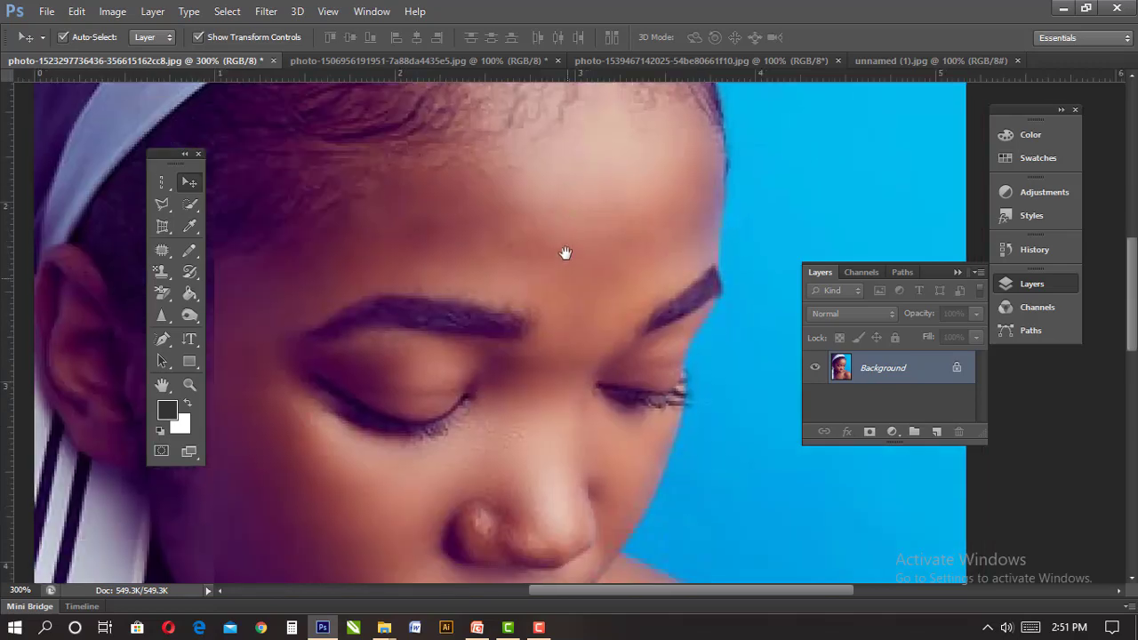
pyautogui.moveTo(561, 409); pyautogui.dragTo(588, 417)
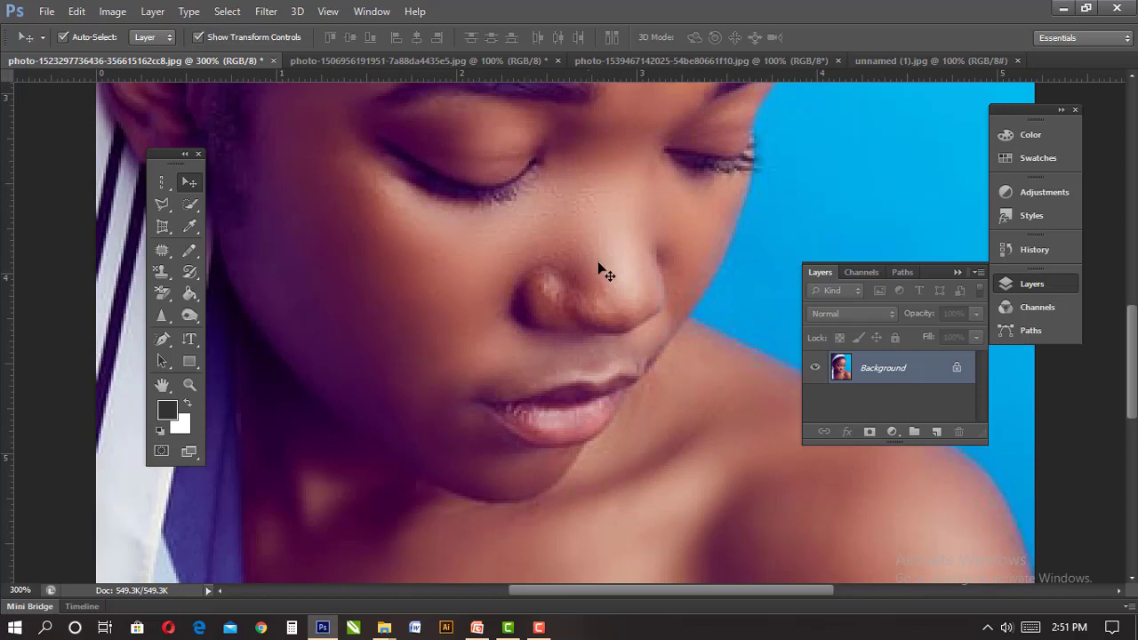
pyautogui.scroll(3, 601, 267)
pyautogui.scroll(13, 601, 270)
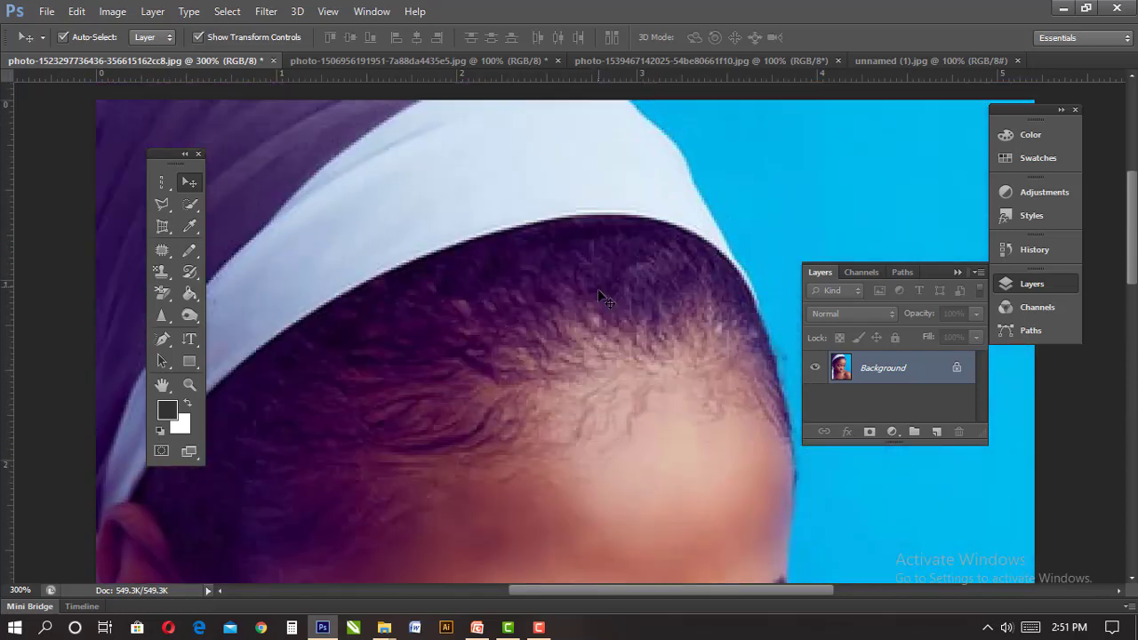
pyautogui.scroll(1, 628, 302)
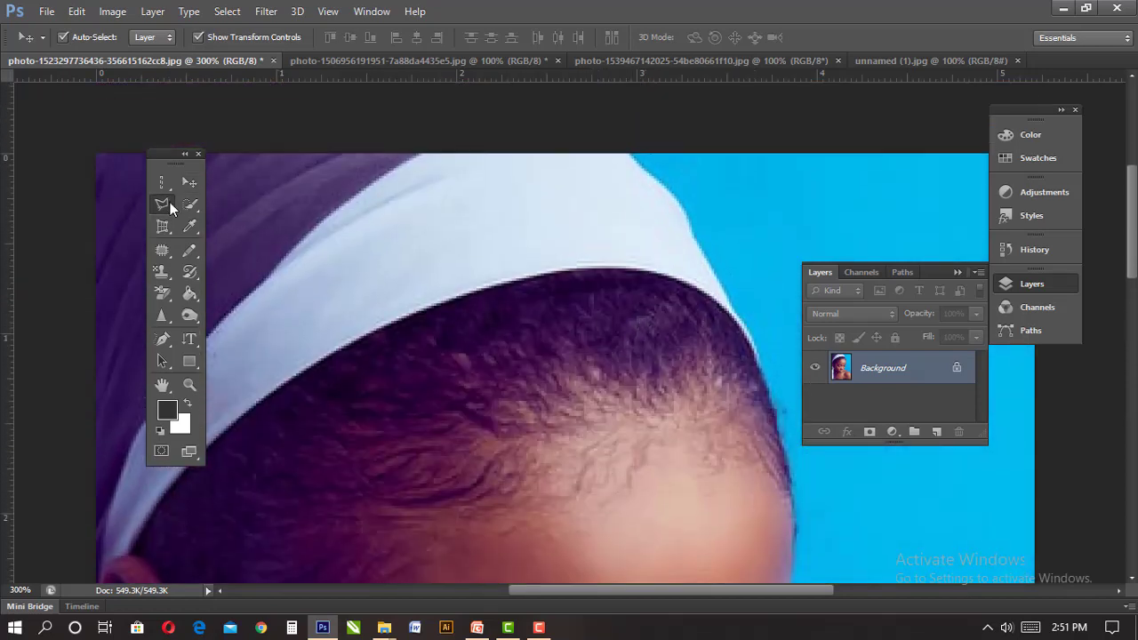
# - Place seven Polygonal Lasso points from the headscarf's top edge down to the hairline
pyautogui.click(168, 202)
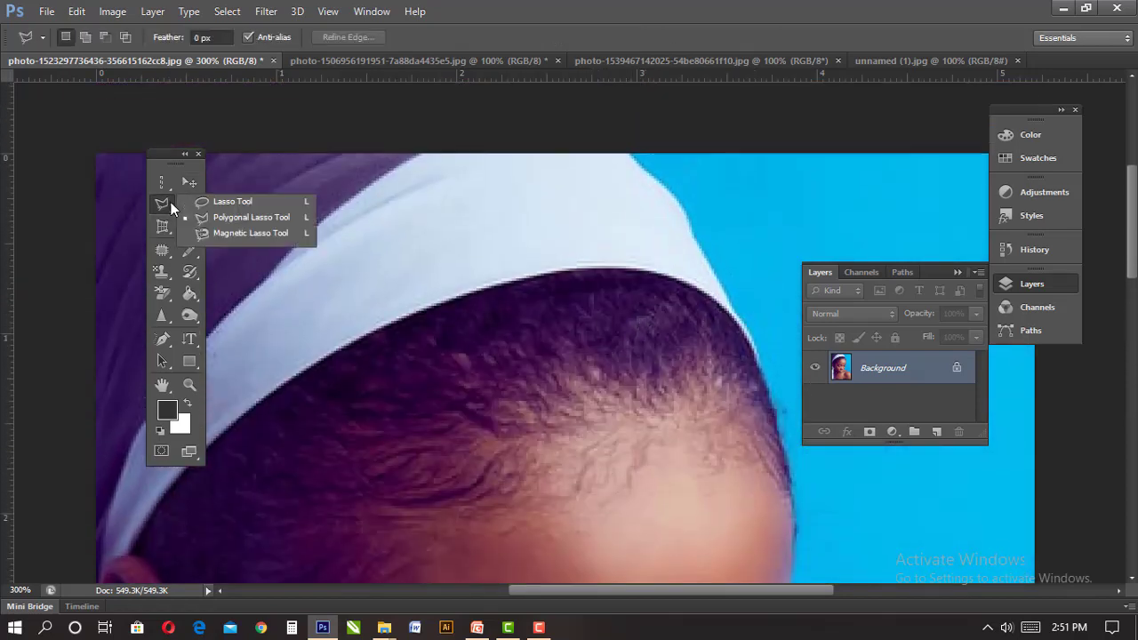
pyautogui.click(213, 218)
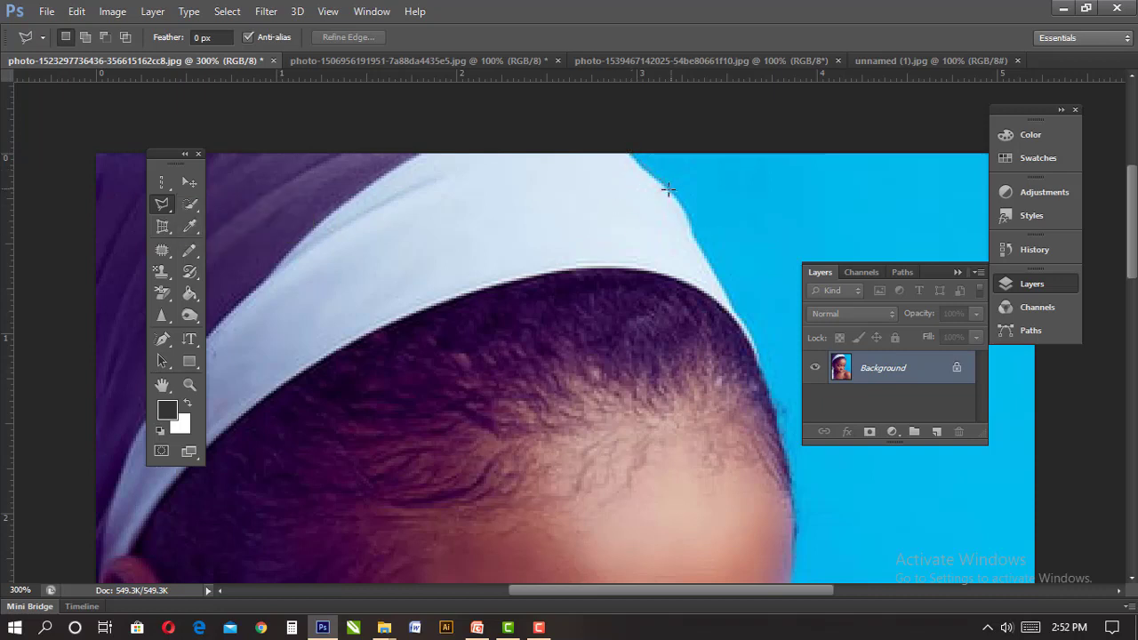
pyautogui.click(627, 151)
pyautogui.click(673, 193)
pyautogui.click(685, 216)
pyautogui.click(691, 242)
pyautogui.click(721, 295)
pyautogui.click(748, 332)
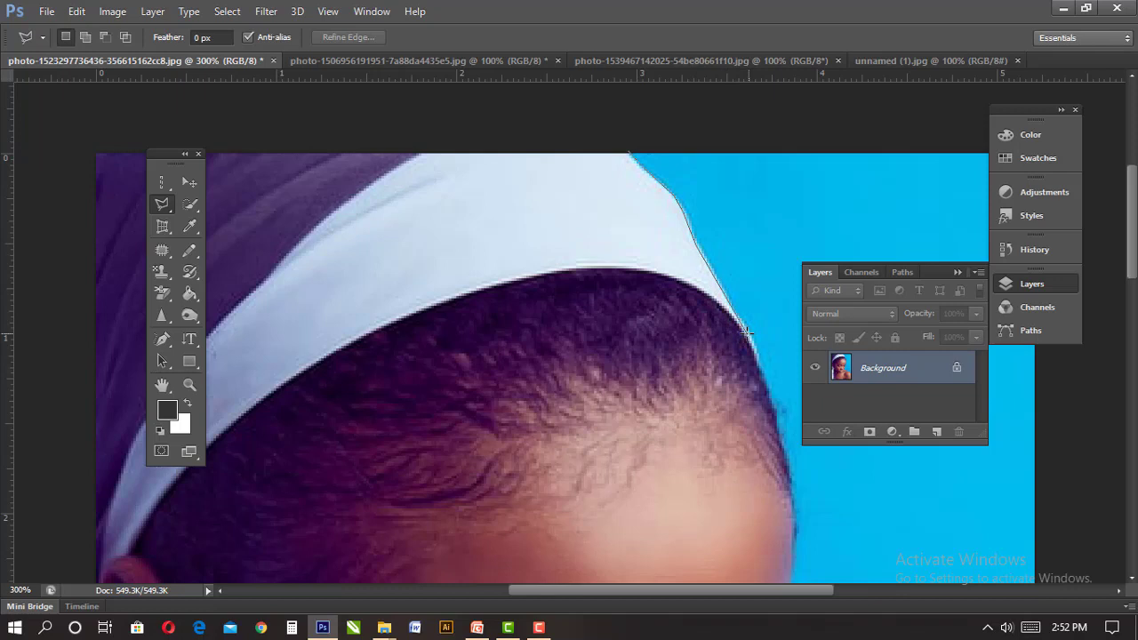
pyautogui.click(774, 402)
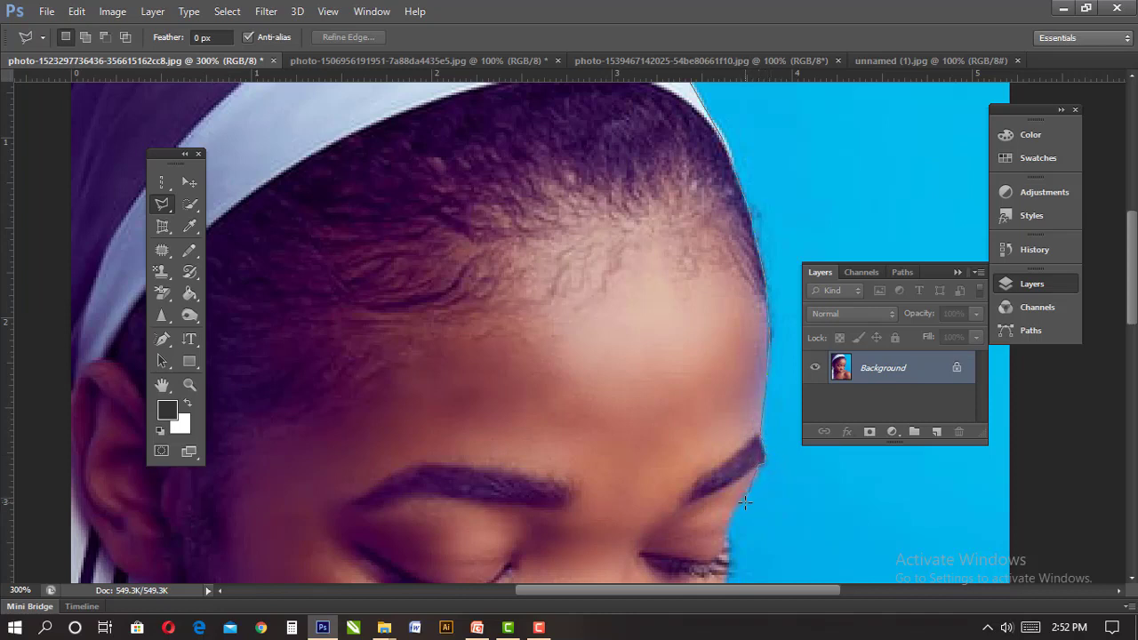
# - Add lasso points down the neck edge, then remove the last misplaced points
pyautogui.scroll(-3, 747, 445)
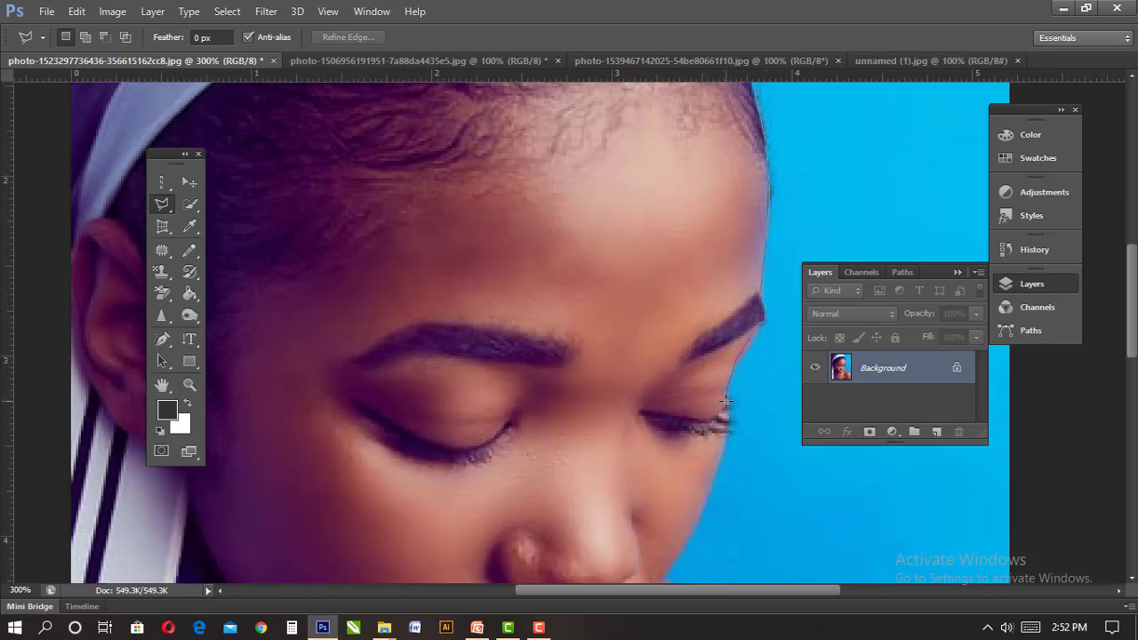
pyautogui.scroll(-4, 728, 433)
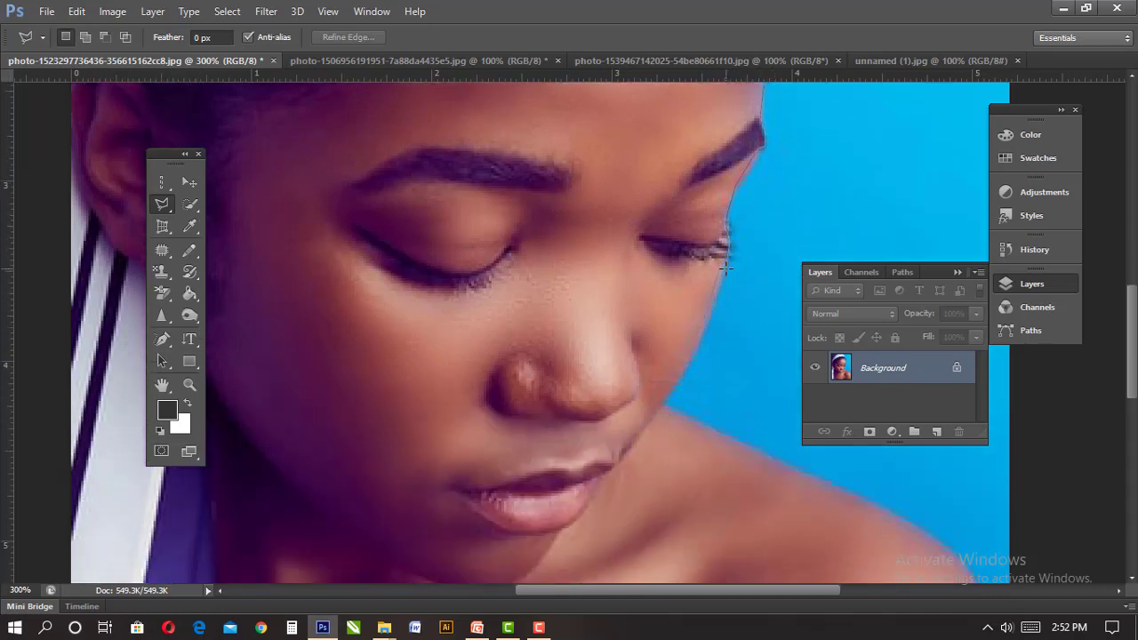
pyautogui.click(666, 356)
pyautogui.click(677, 409)
pyautogui.click(693, 481)
pyautogui.press('BackSpace')
pyautogui.press('BackSpace')
pyautogui.press('BackSpace')
# - Pan down and continue the outline along the shoulder toward the lower right
pyautogui.moveTo(836, 496)
pyautogui.mouseDown()
pyautogui.moveTo(845, 439)
pyautogui.moveTo(780, 325)
pyautogui.mouseUp()
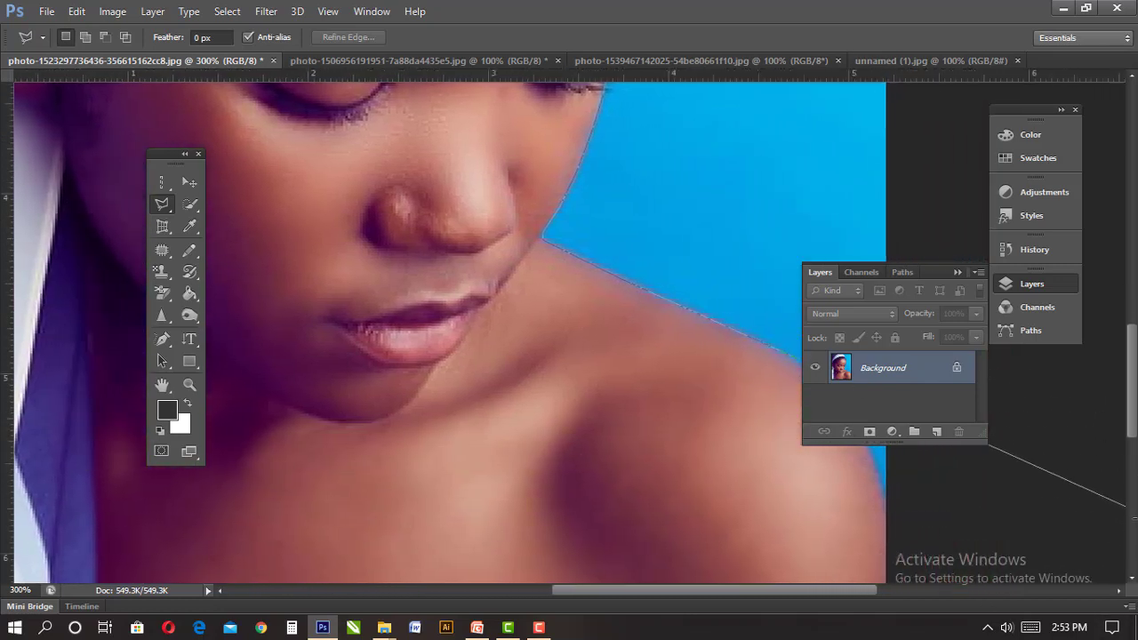
pyautogui.click(607, 278)
pyautogui.moveTo(579, 406); pyautogui.dragTo(371, 445)
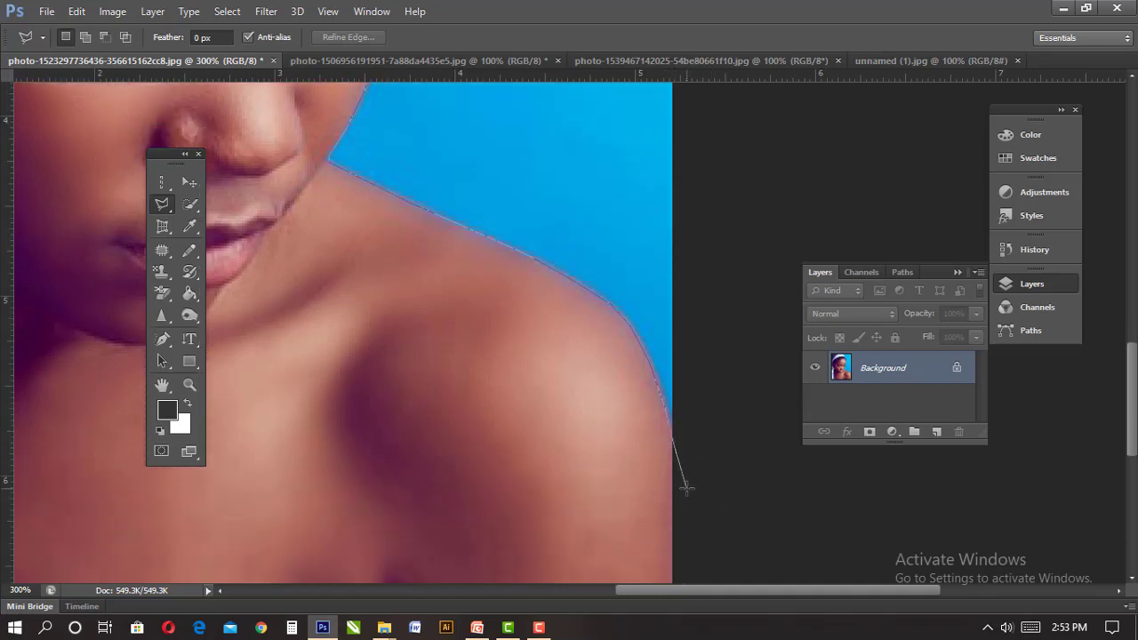
pyautogui.scroll(-3, 686, 487)
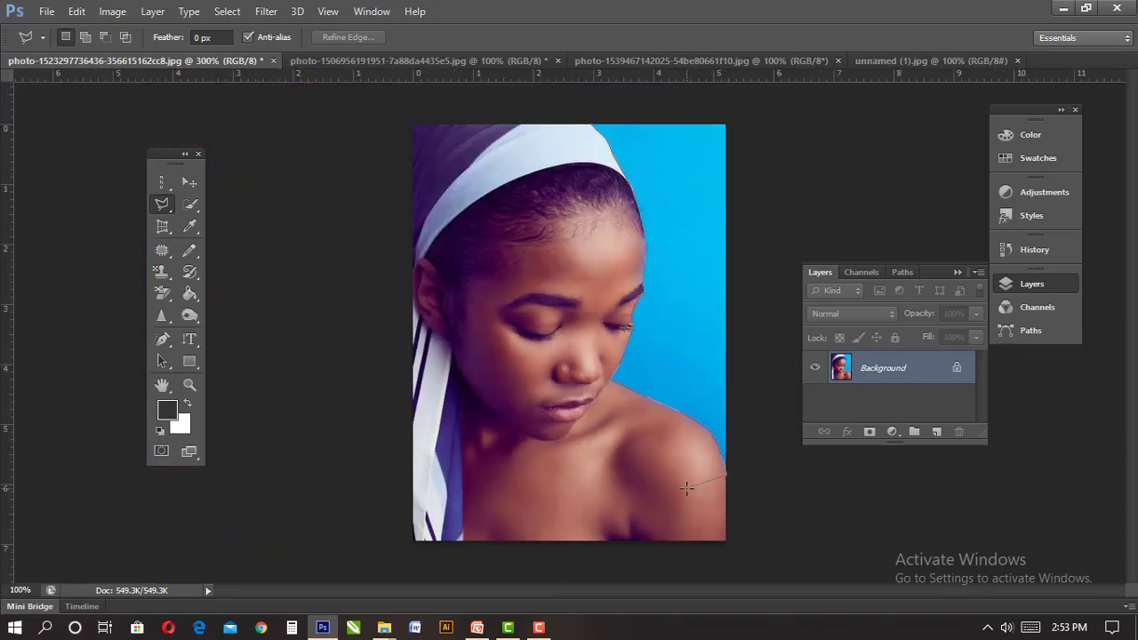
# - Run the outline through the photo's lower-right, lower-left and upper-left corners and close it
pyautogui.scroll(2, 687, 487)
pyautogui.scroll(-2, 690, 487)
pyautogui.click(726, 562)
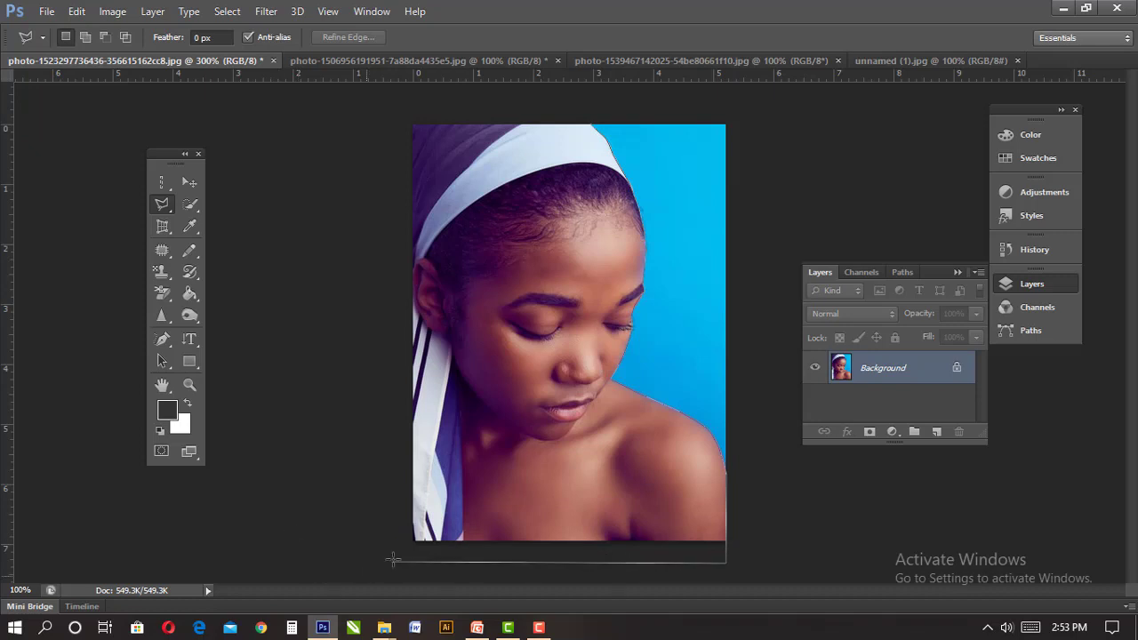
pyautogui.click(403, 548)
pyautogui.click(402, 115)
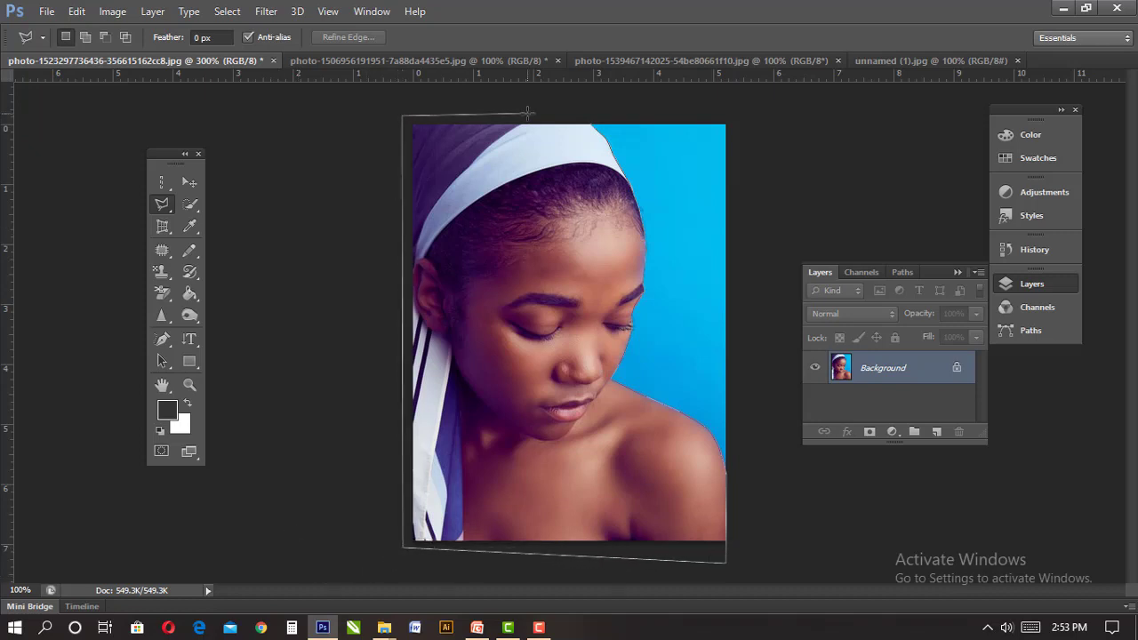
pyautogui.click(542, 120)
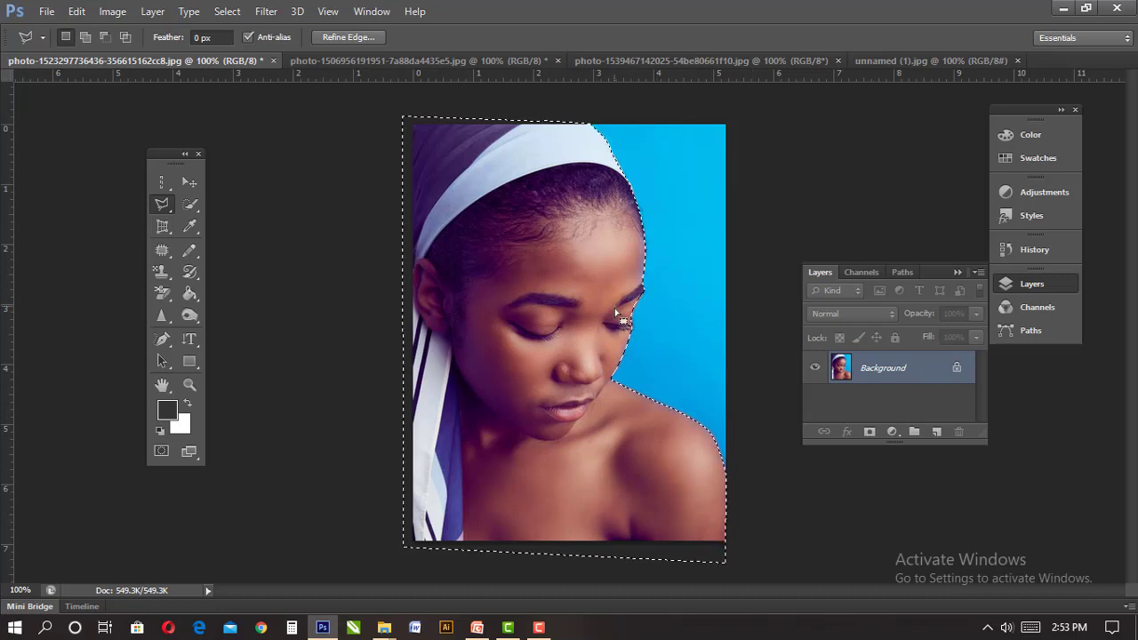
# - Drop the selection with Ctrl+D, then restore it with Ctrl+Z
pyautogui.scroll(4, 628, 335)
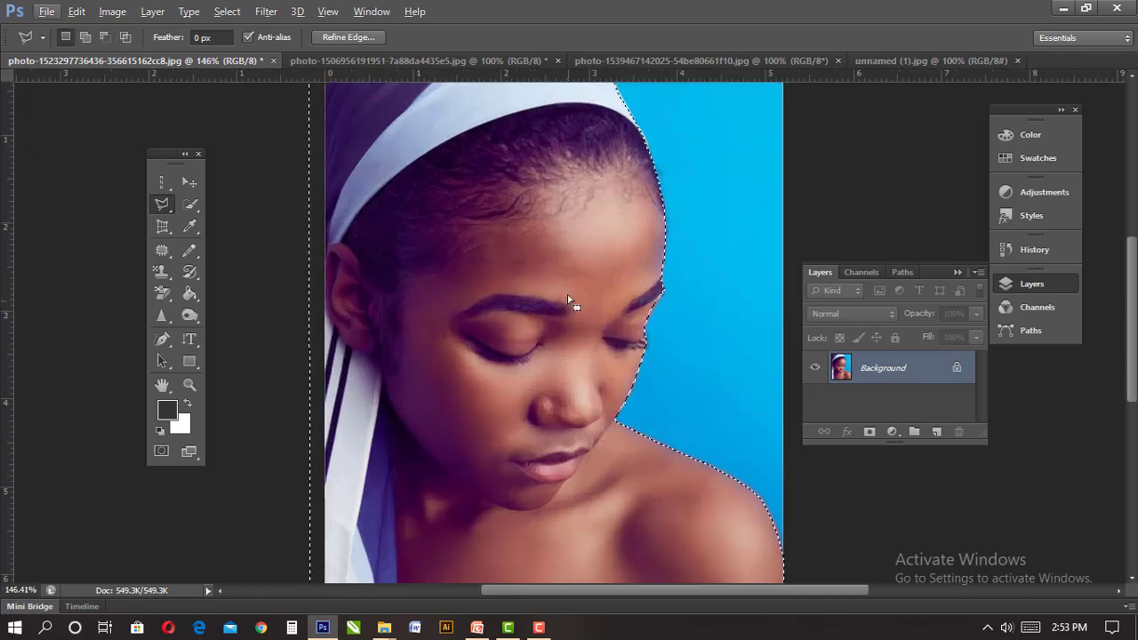
pyautogui.scroll(2, 566, 285)
pyautogui.scroll(-3, 569, 276)
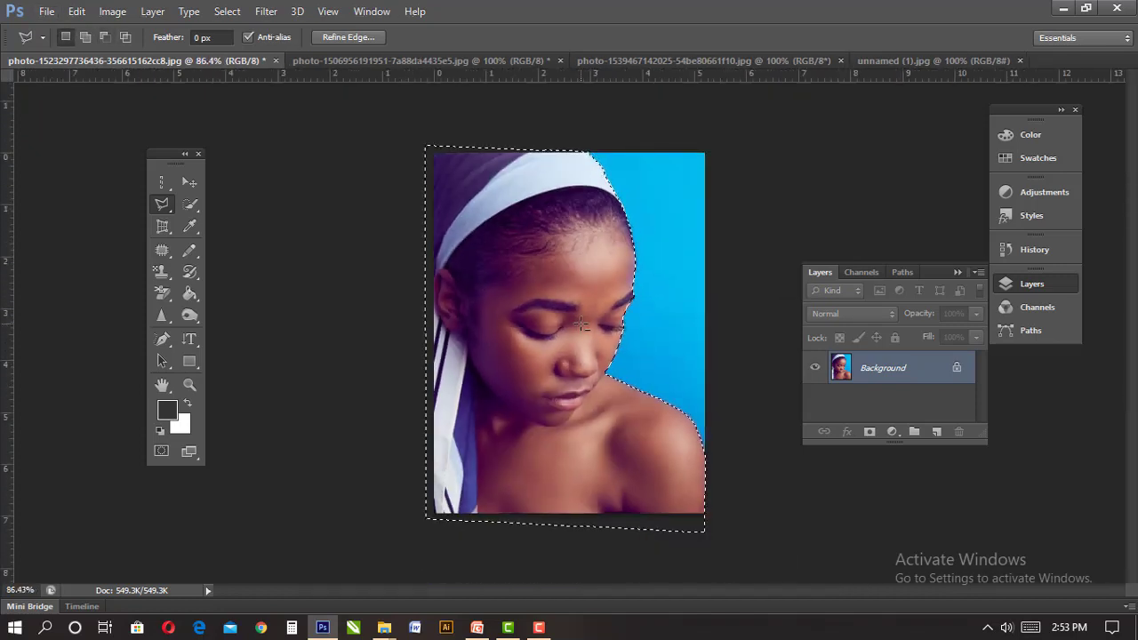
pyautogui.hotkey('ctrl', 'd')
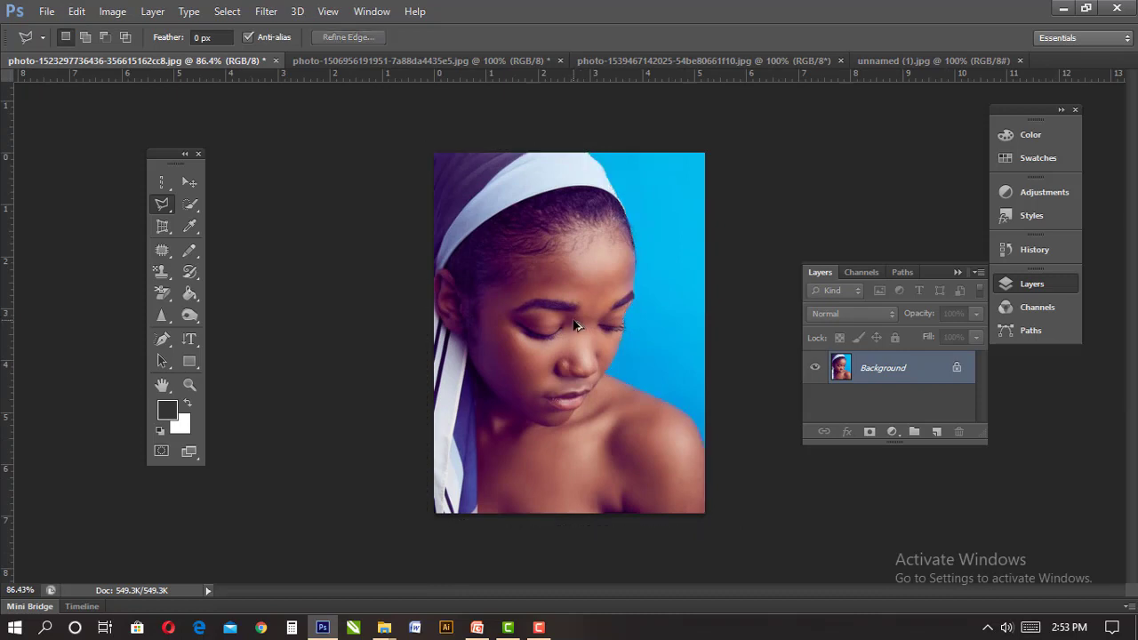
pyautogui.hotkey('ctrl', 'z')
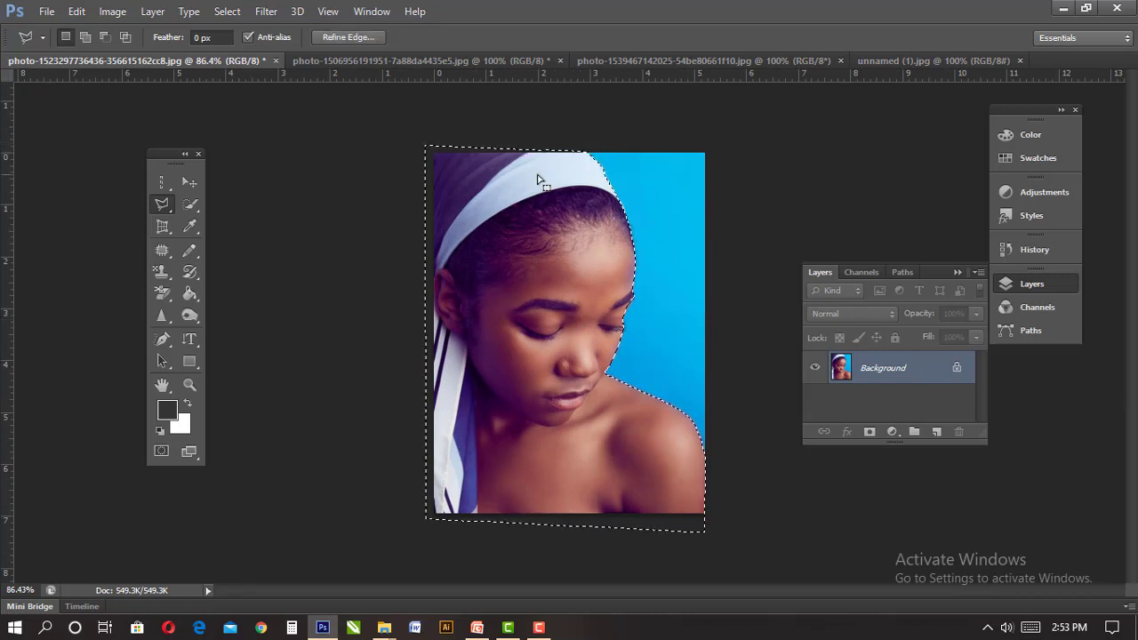
# - Switch to subtract mode and start a new outline at the selection's top edge
pyautogui.press('alt')
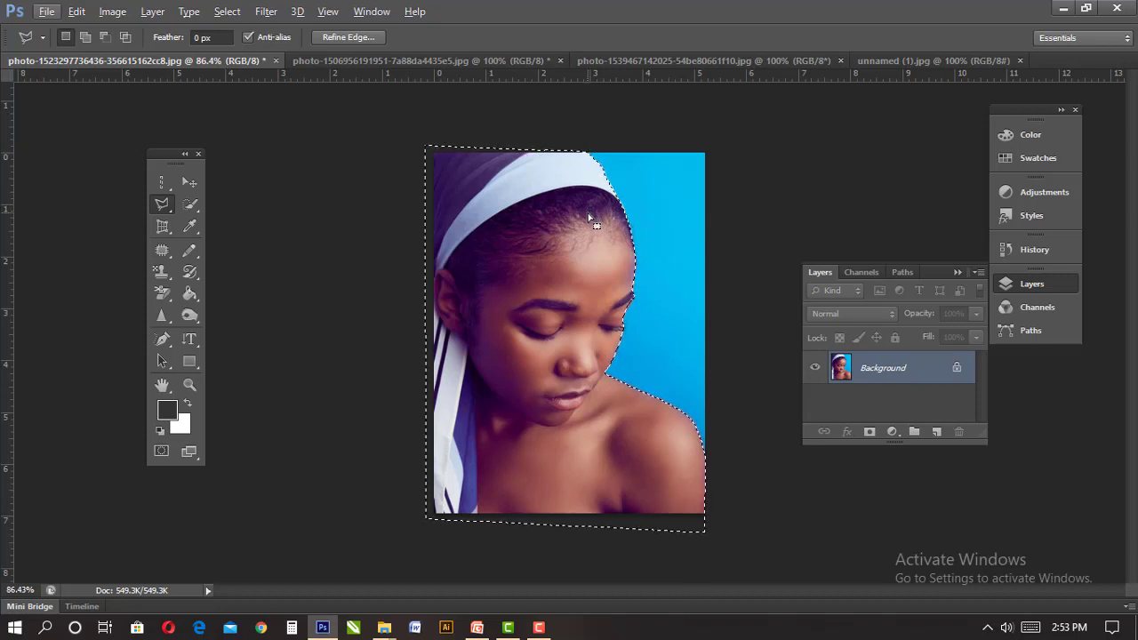
pyautogui.press('shift')
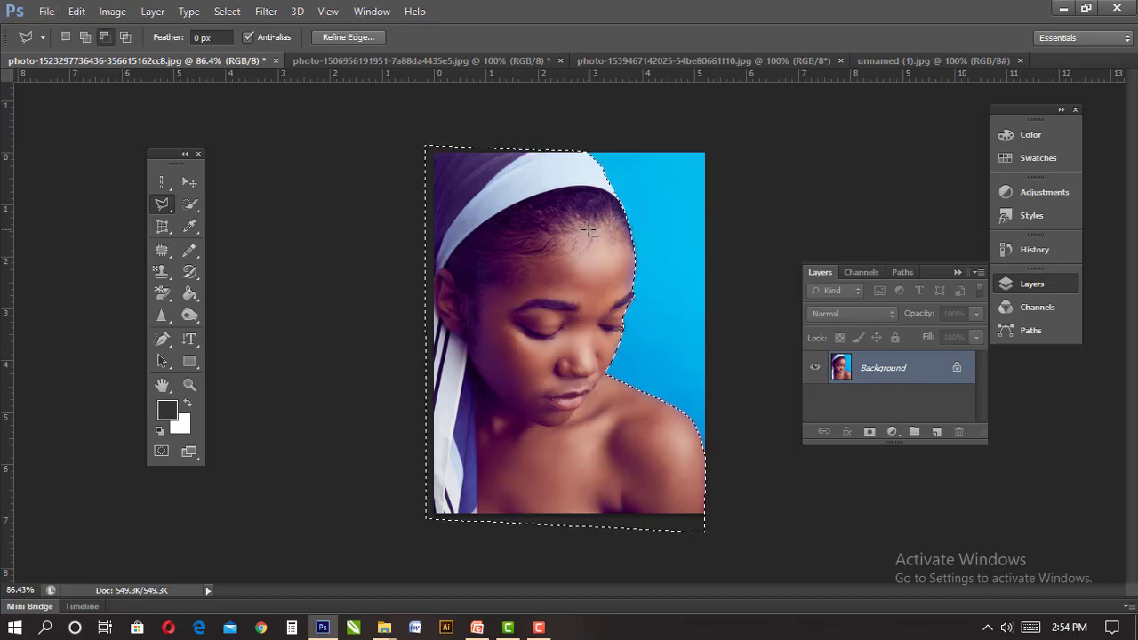
pyautogui.press('alt')
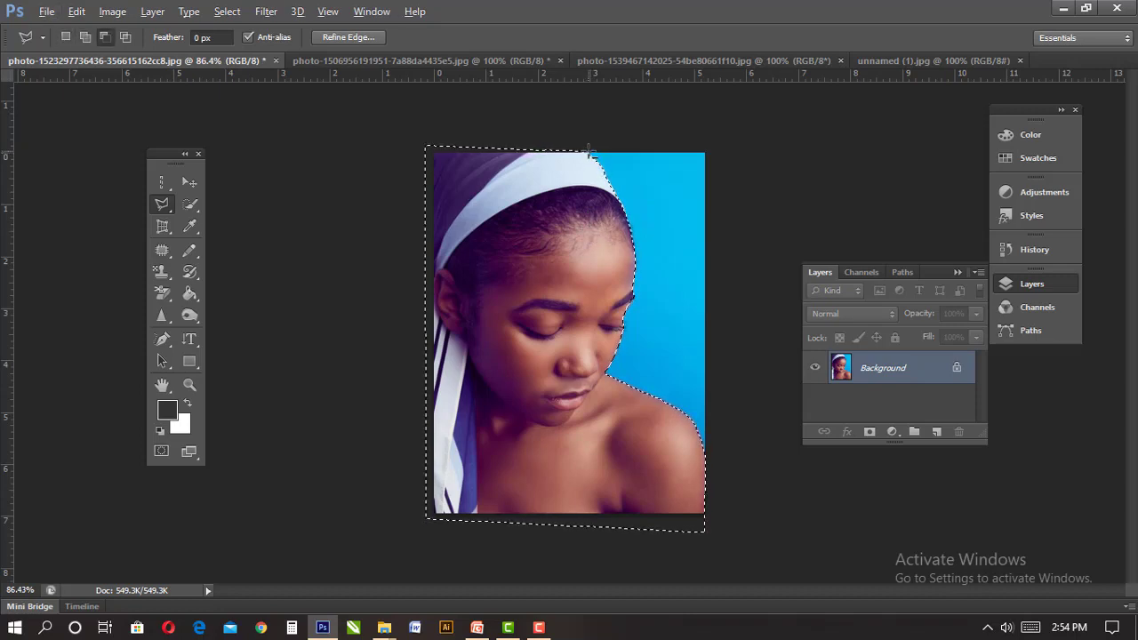
pyautogui.click(589, 153)
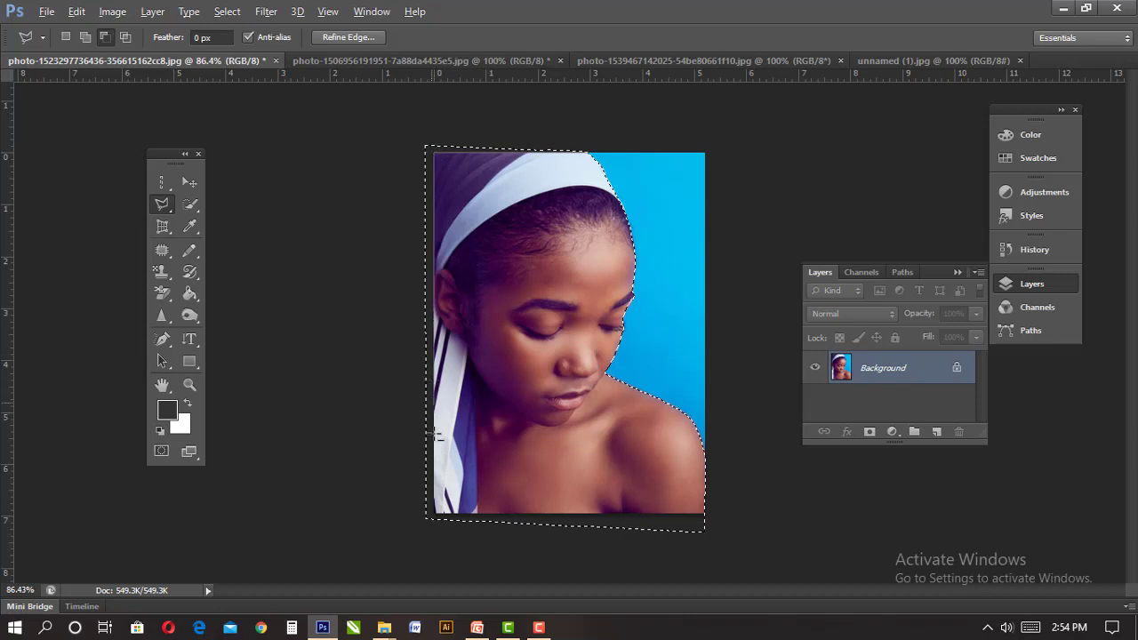
pyautogui.click(432, 514)
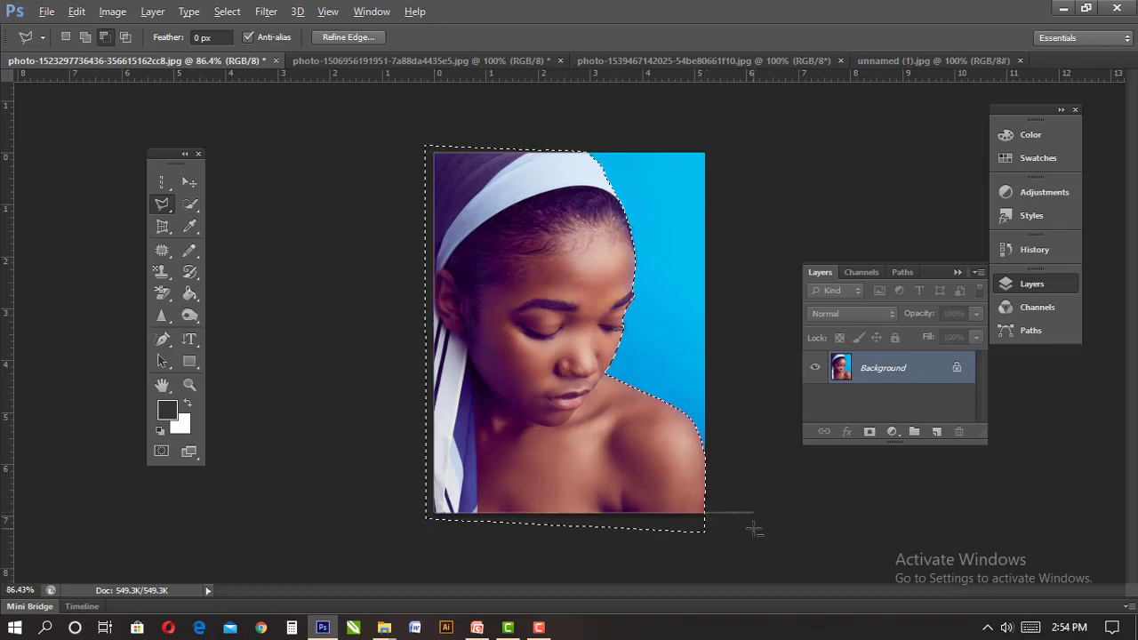
pyautogui.click(749, 525)
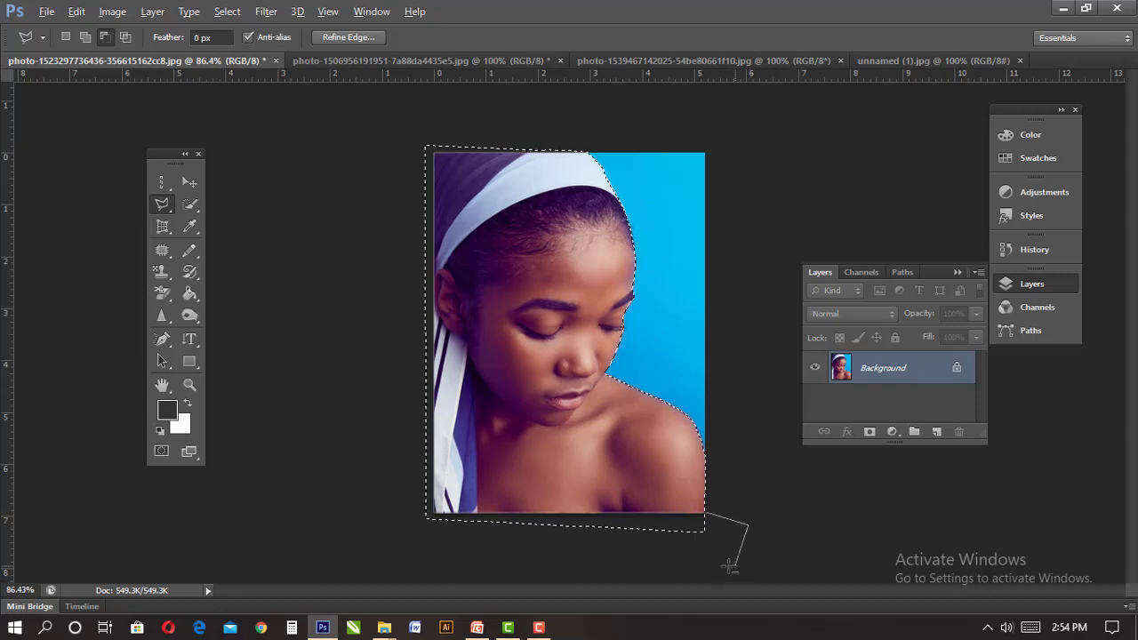
pyautogui.click(480, 544)
pyautogui.click(323, 506)
pyautogui.click(387, 249)
pyautogui.click(379, 107)
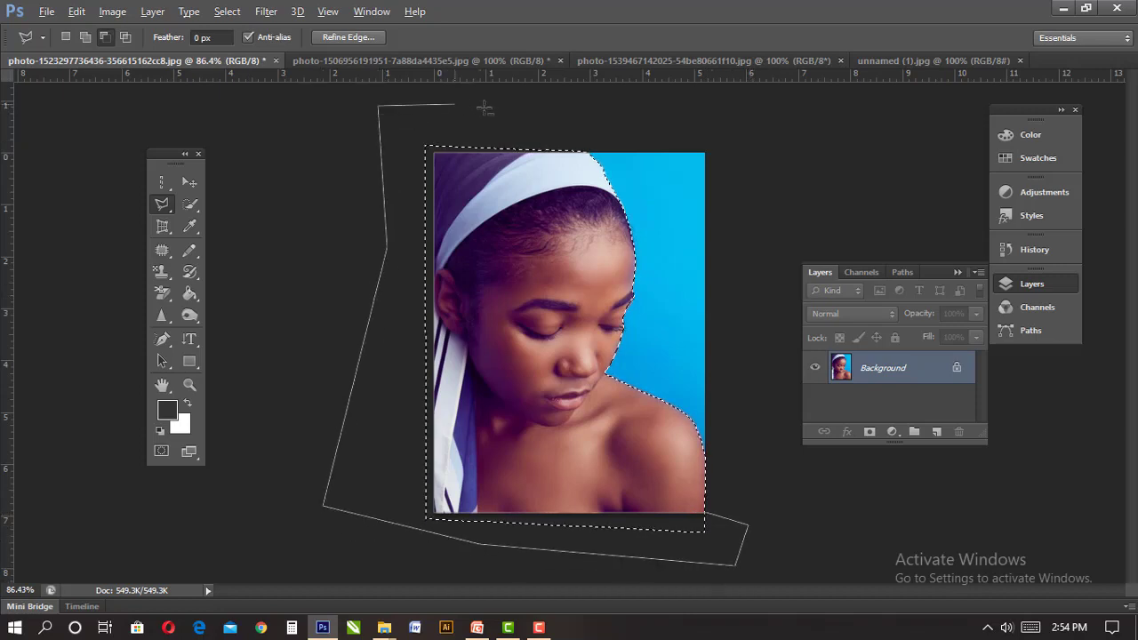
pyautogui.click(628, 144)
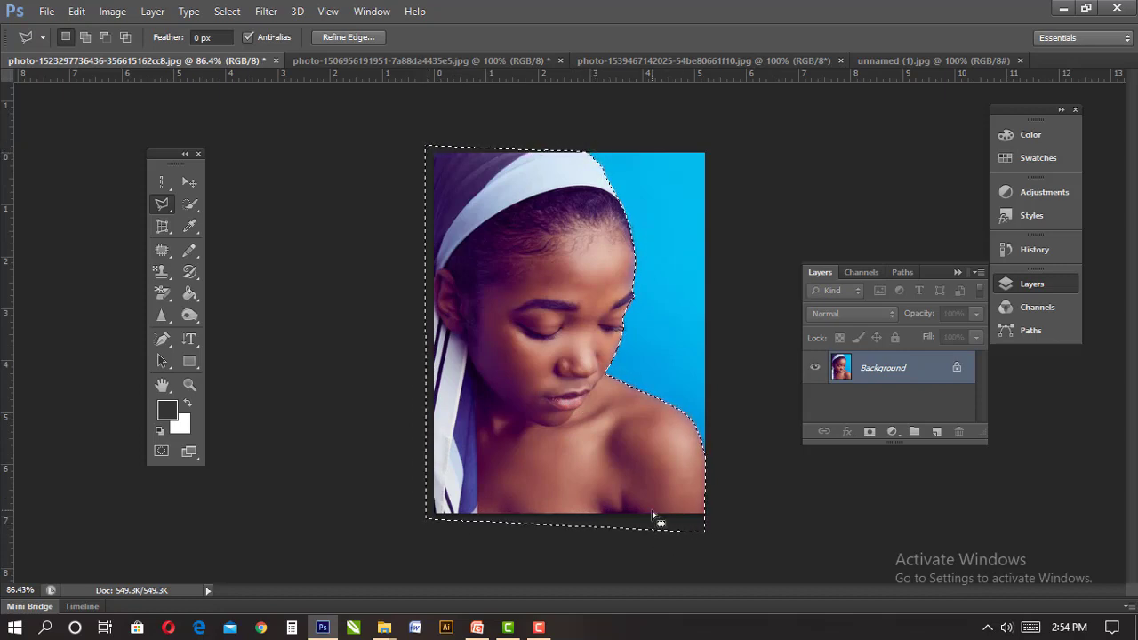
pyautogui.press('alt')
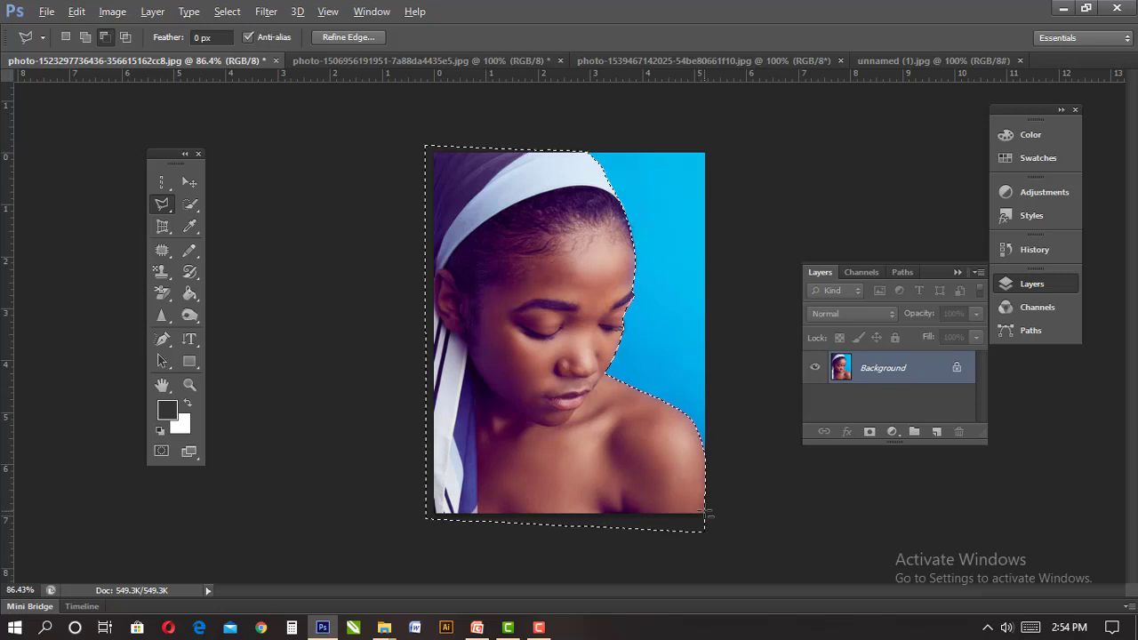
pyautogui.press('shift')
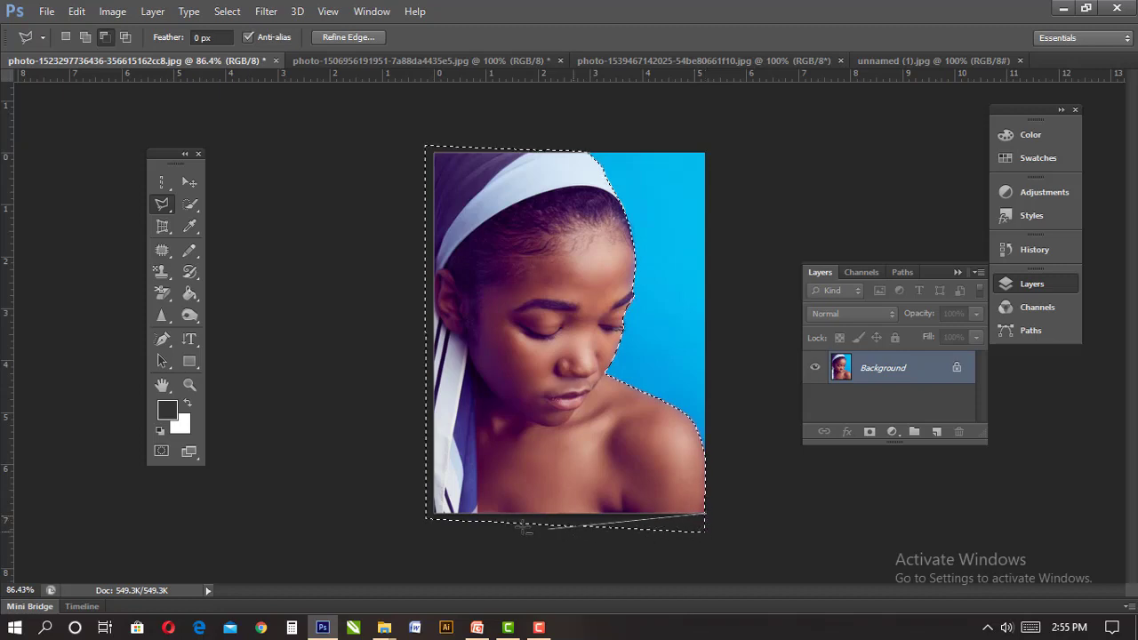
# - Loop an outline around the canvas outside the photo's bottom, left and top edges
pyautogui.click(704, 513)
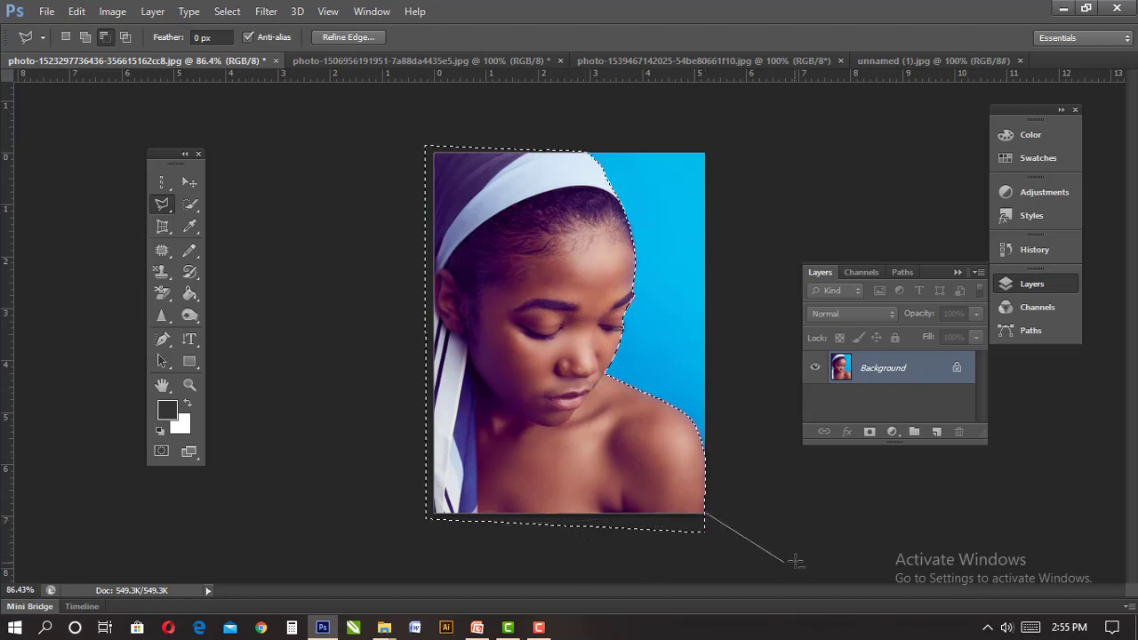
pyautogui.click(754, 522)
pyautogui.click(754, 562)
pyautogui.click(407, 562)
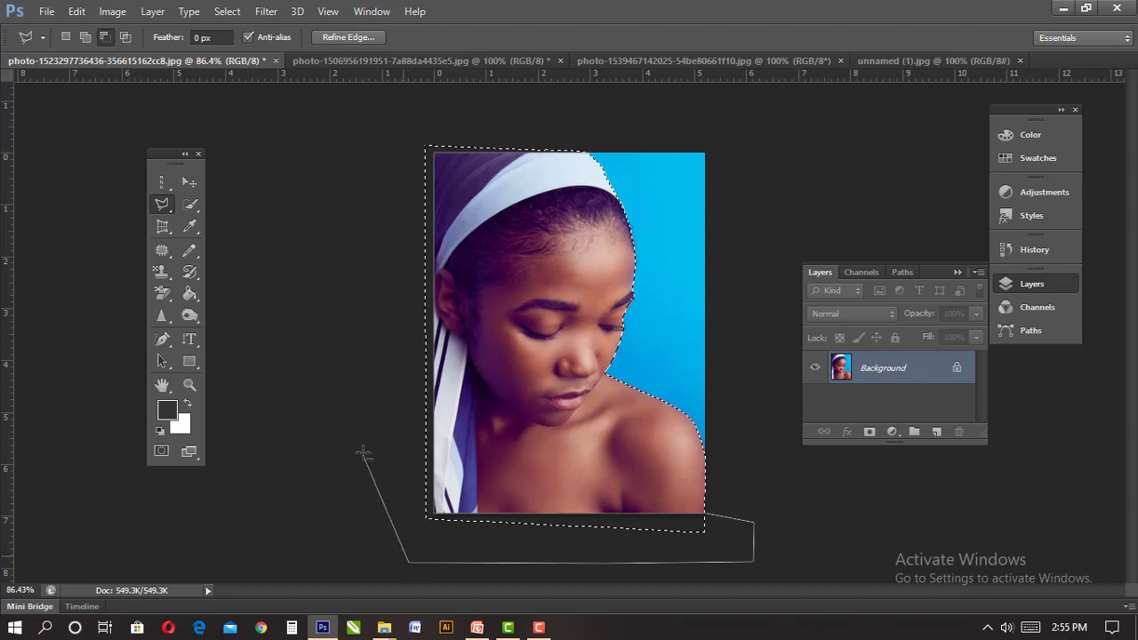
pyautogui.click(363, 453)
pyautogui.click(371, 126)
pyautogui.click(435, 100)
pyautogui.doubleClick(574, 99)
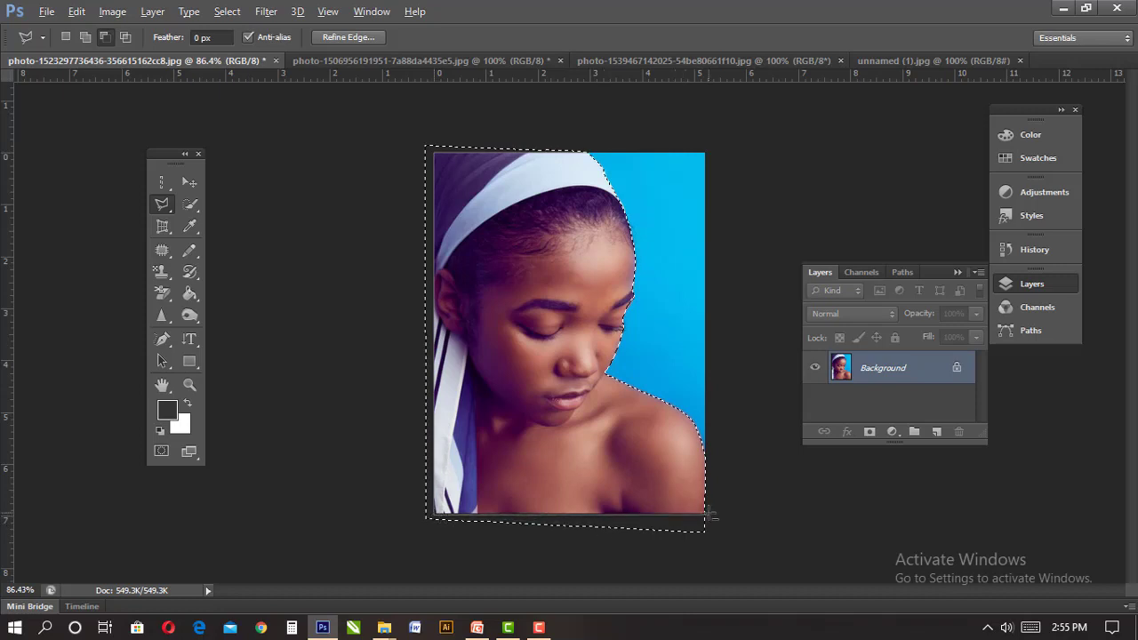
# - Outline the strip right of the photo so the selection follows its edge
pyautogui.click(752, 514)
pyautogui.click(726, 157)
pyautogui.click(705, 167)
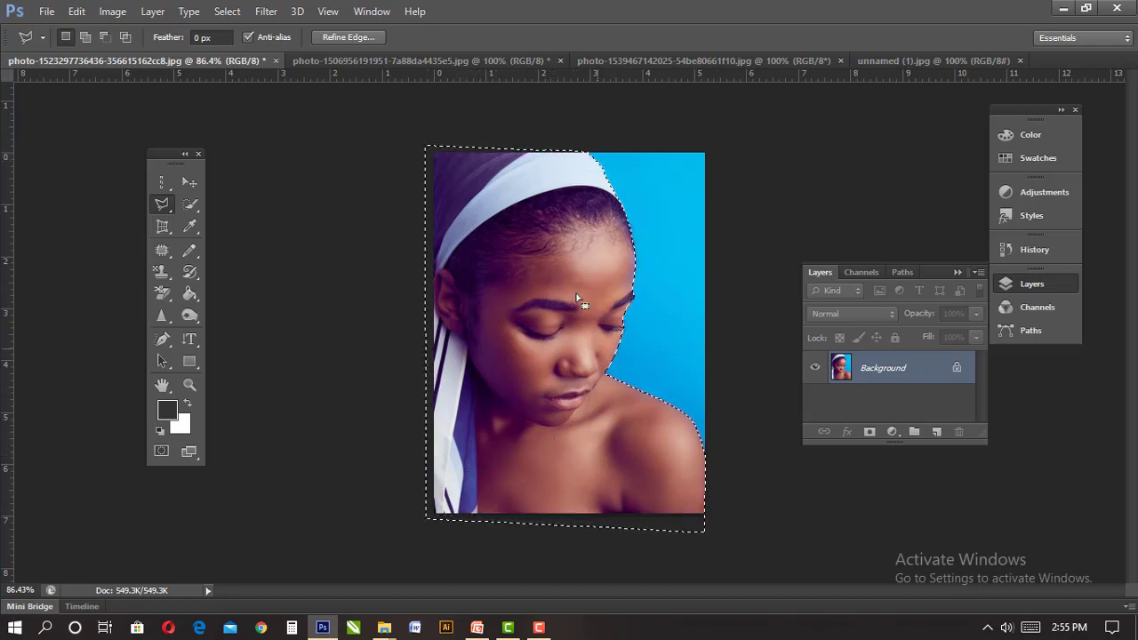
# - Alt-subtract a loop outside the bottom and left edges so the selection hugs the photo
pyautogui.press('alt')
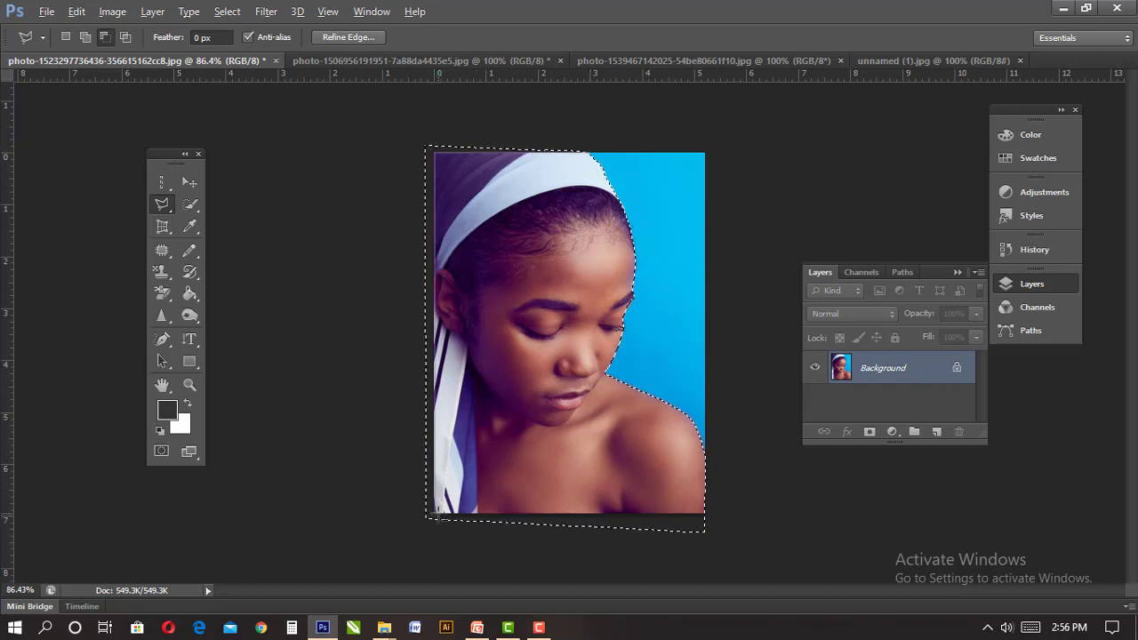
pyautogui.click(734, 557)
pyautogui.click(610, 578)
pyautogui.click(454, 546)
pyautogui.click(390, 520)
pyautogui.click(365, 343)
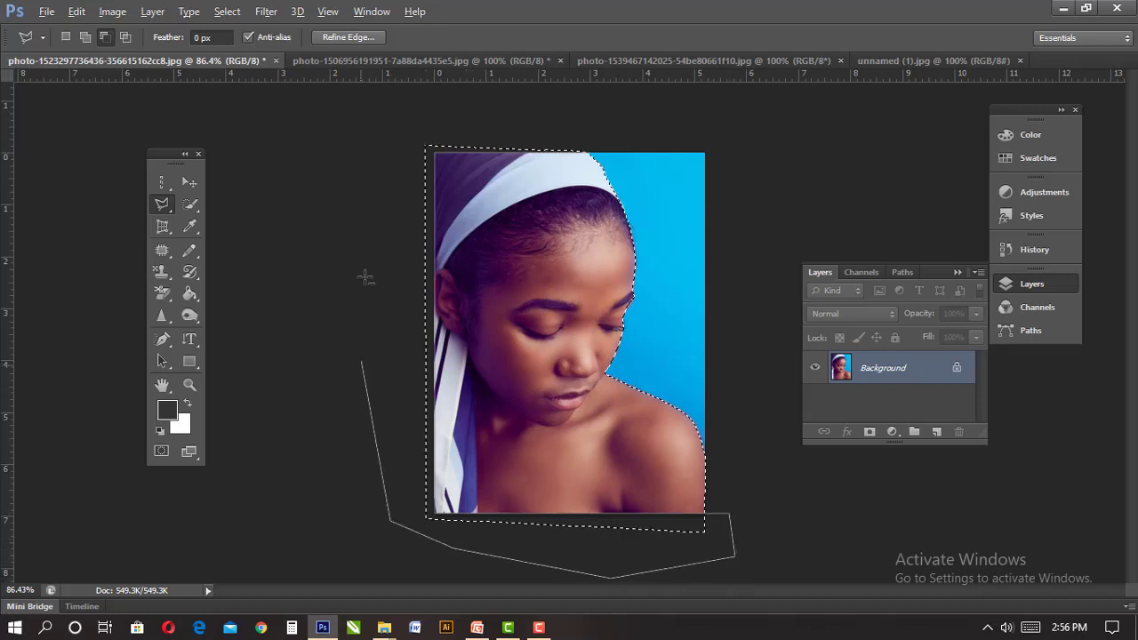
pyautogui.click(366, 178)
pyautogui.click(403, 106)
pyautogui.click(605, 121)
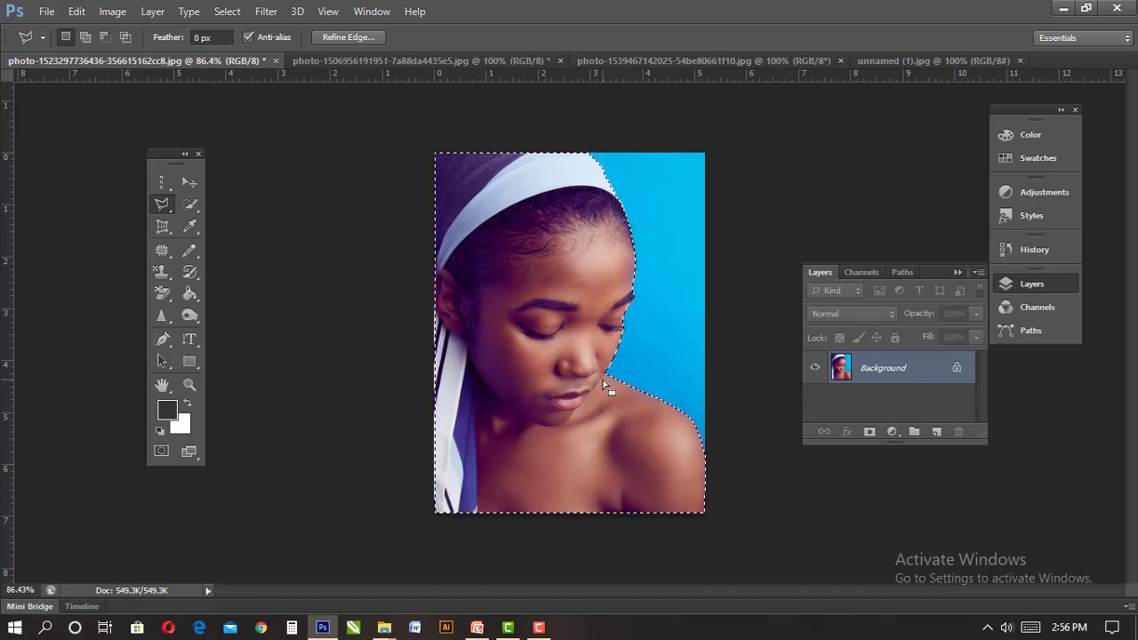
# - Copy the selection to a new Layer 1 via Layer via Copy, then shift it with Move
pyautogui.click(161, 210)
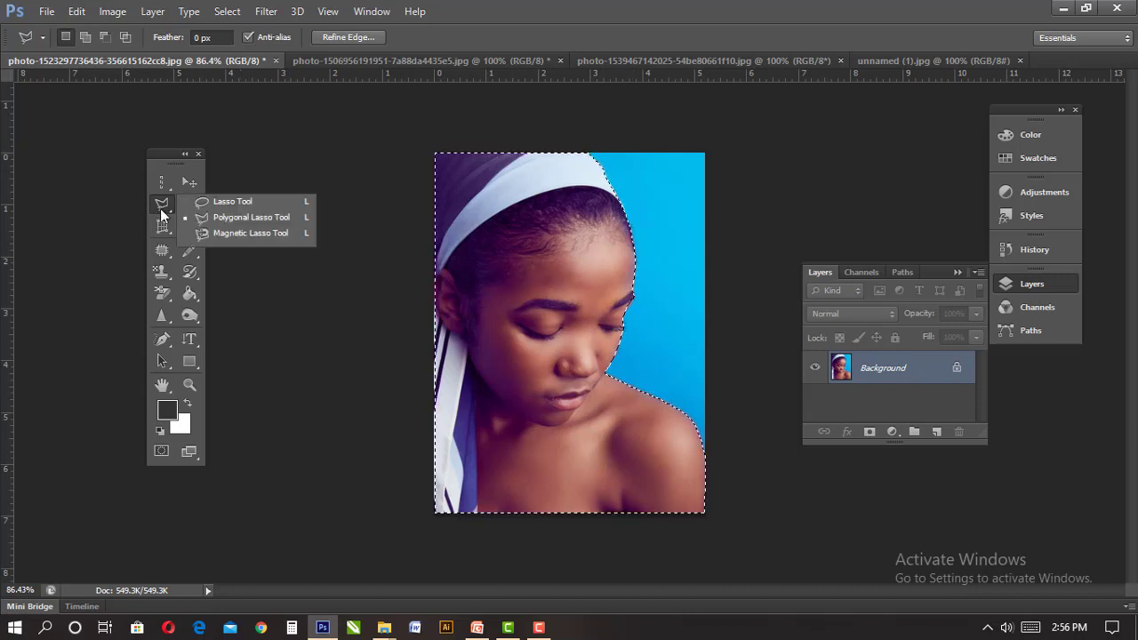
pyautogui.click(255, 221)
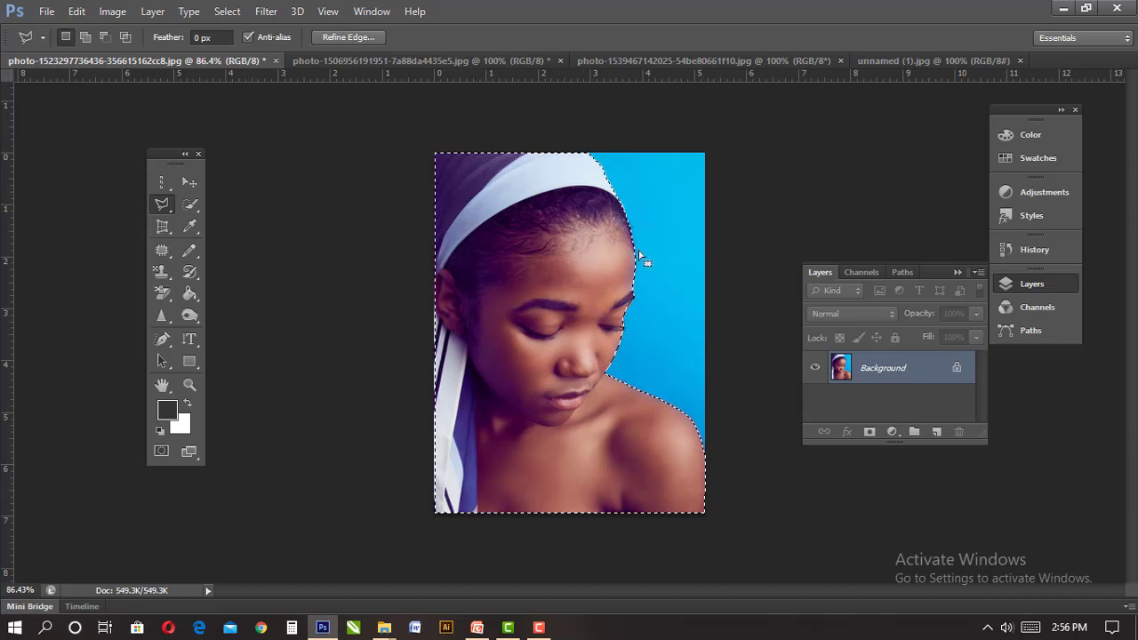
pyautogui.rightClick(566, 266)
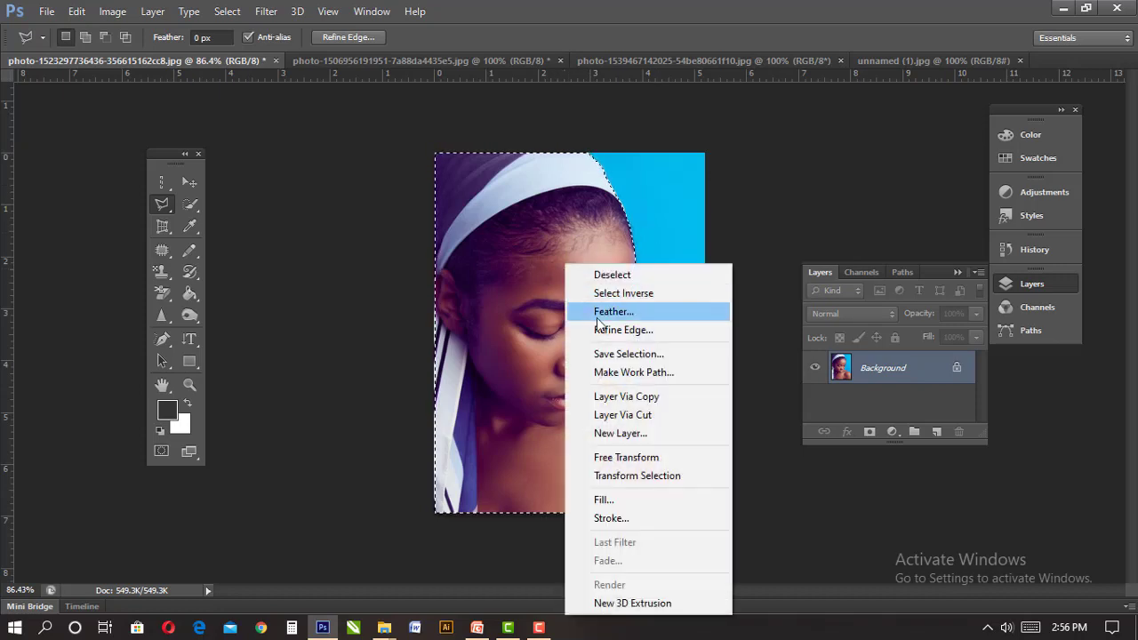
pyautogui.click(630, 398)
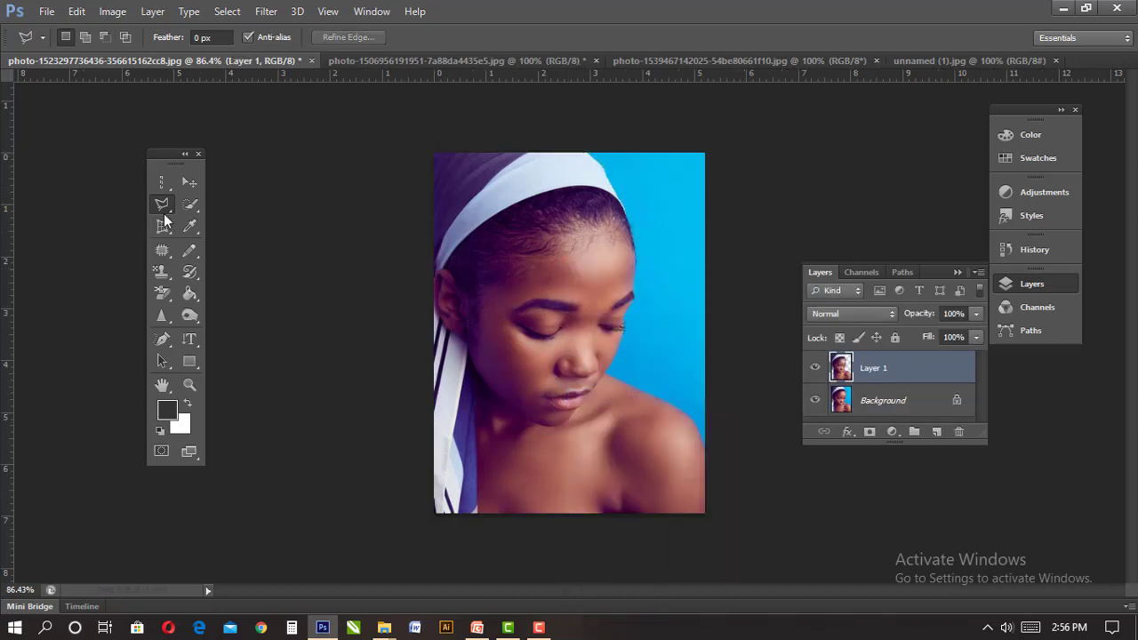
pyautogui.click(190, 181)
pyautogui.moveTo(593, 242); pyautogui.dragTo(580, 282)
# - Drag the copied figure left to show the doubled face, then undo the move
pyautogui.hotkey('ctrl', '+')
pyautogui.hotkey('ctrl', '+')
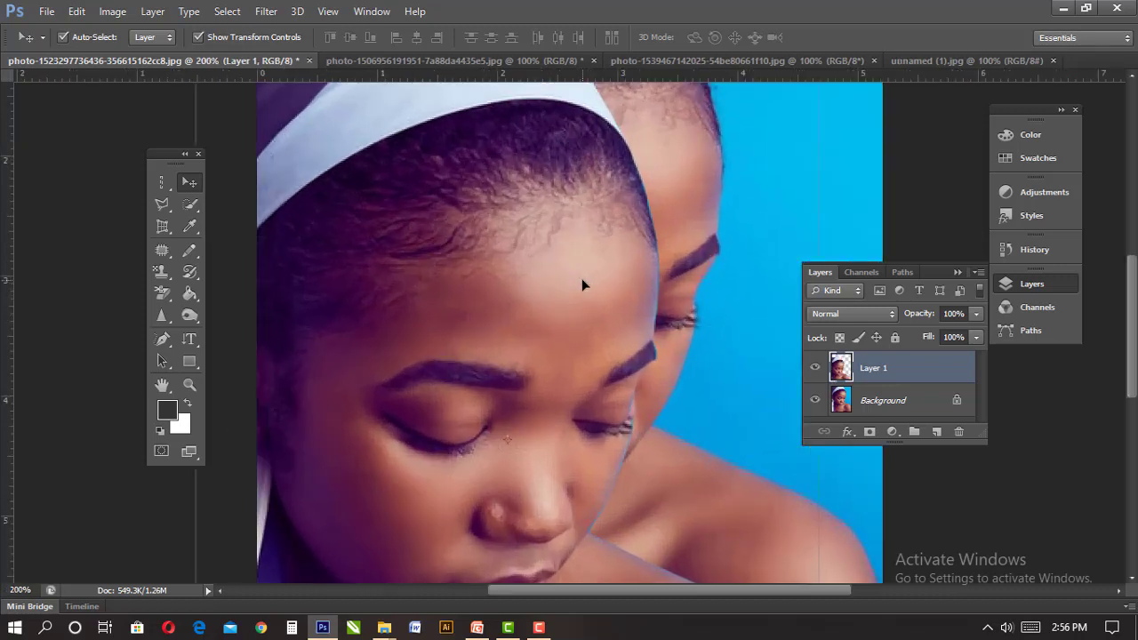
pyautogui.hotkey('ctrl', '-')
pyautogui.hotkey('ctrl', '-')
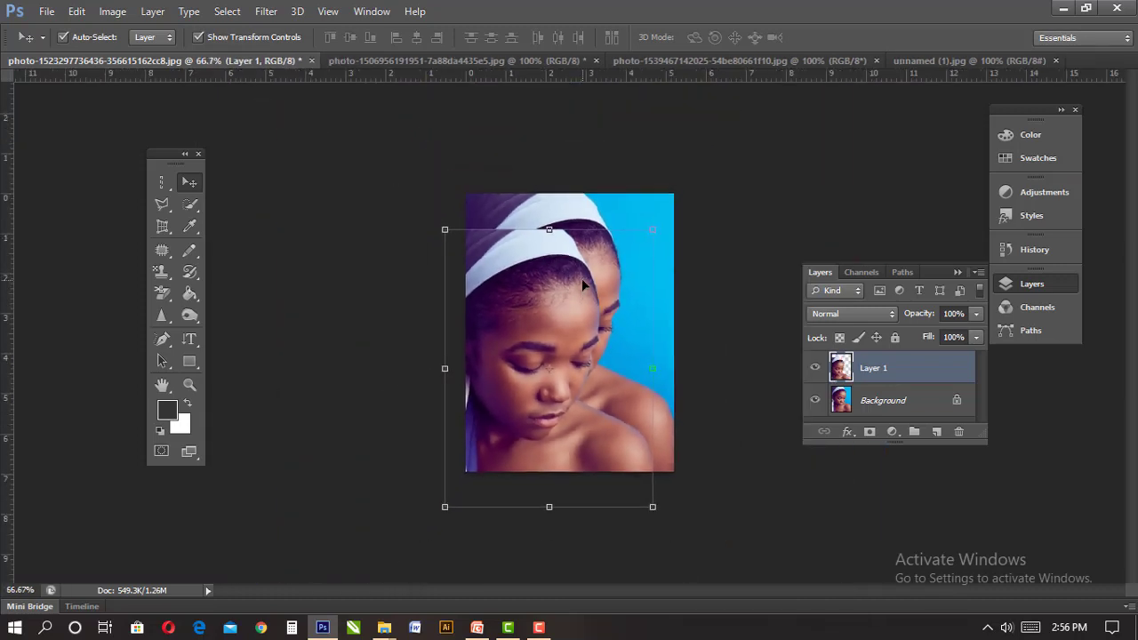
pyautogui.click(846, 402)
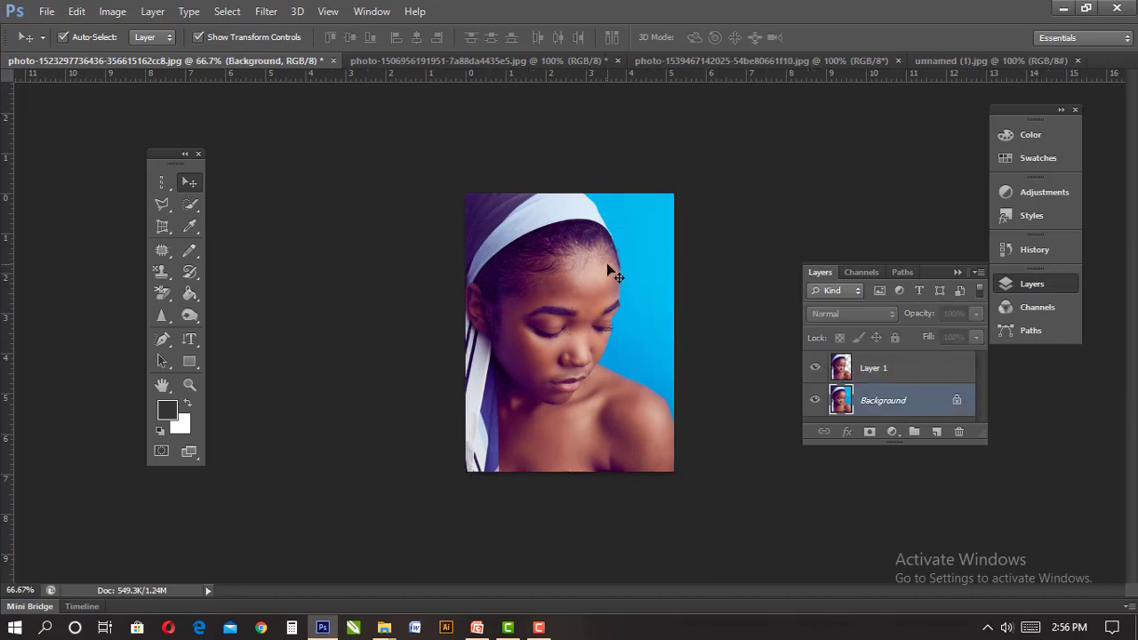
pyautogui.moveTo(609, 266); pyautogui.dragTo(572, 267)
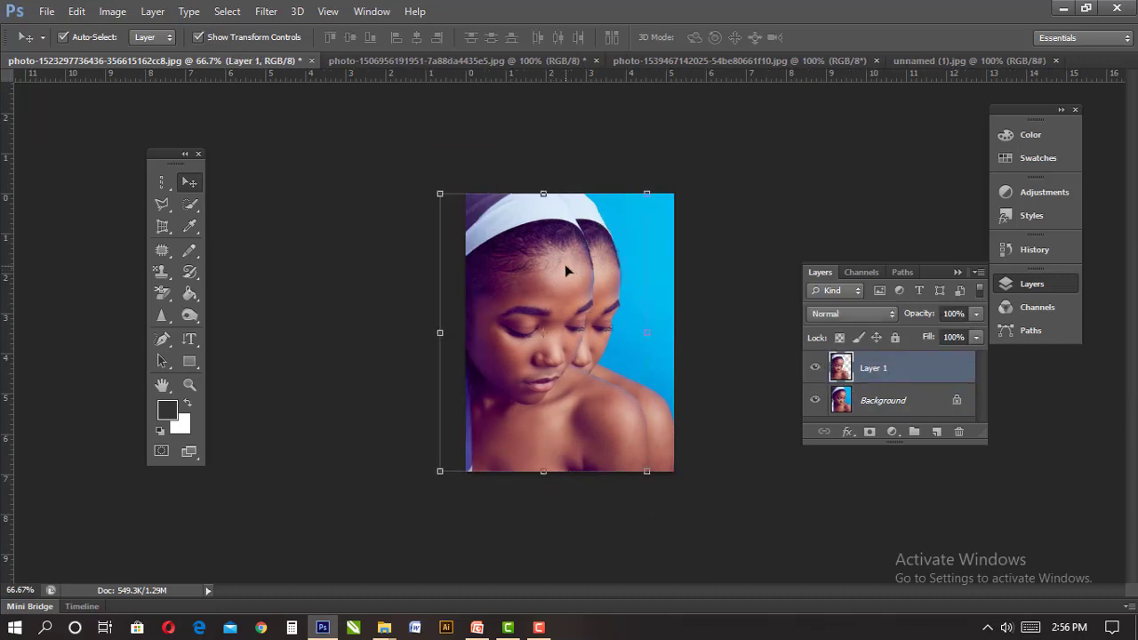
pyautogui.hotkey('ctrl', 'z')
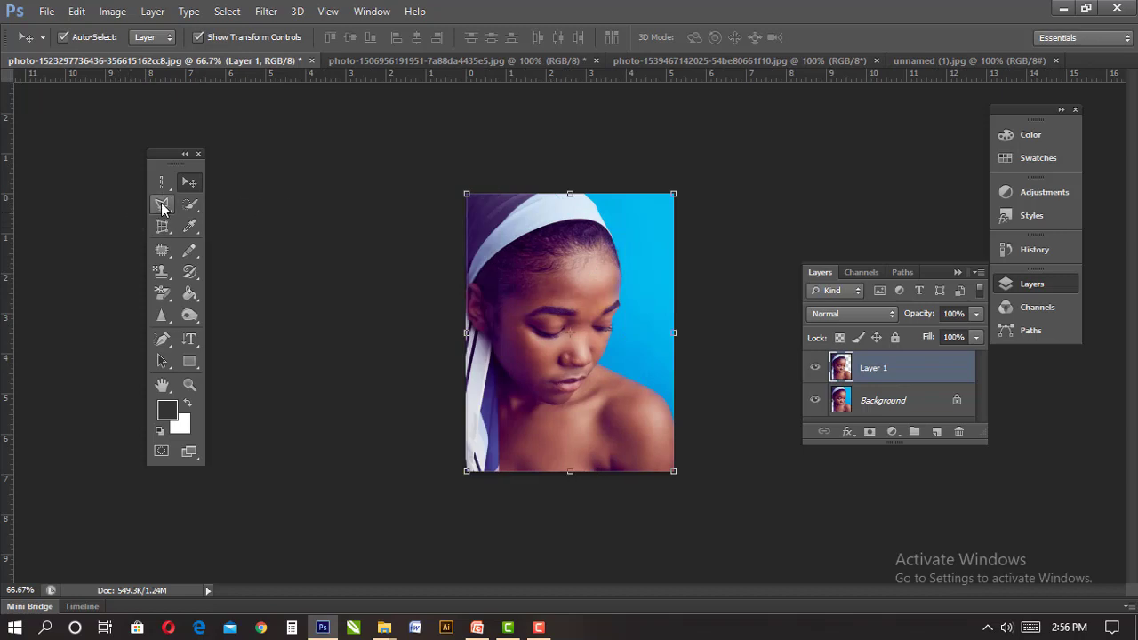
# - Switch the lasso slot back to the Polygonal Lasso
pyautogui.click(163, 208)
pyautogui.click(225, 216)
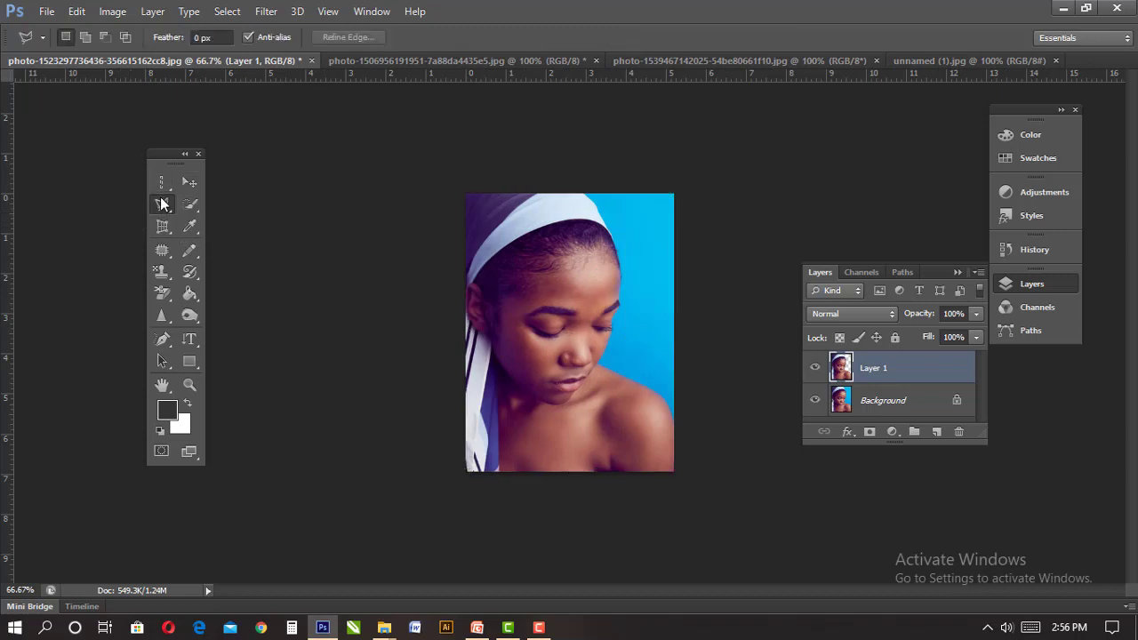
pyautogui.click(163, 206)
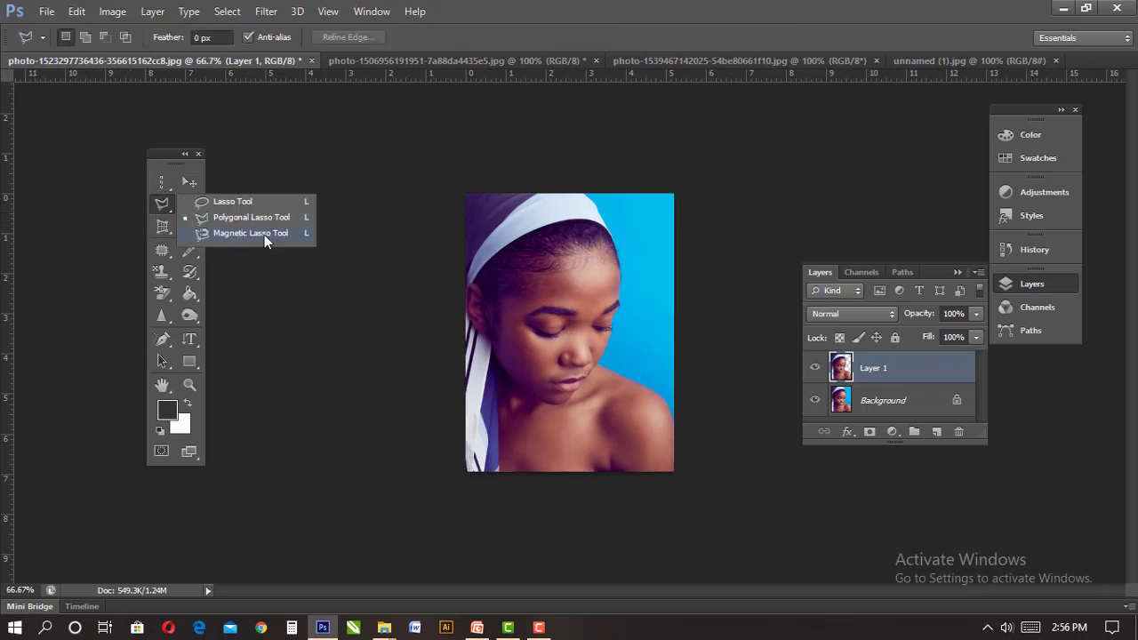
pyautogui.click(152, 204)
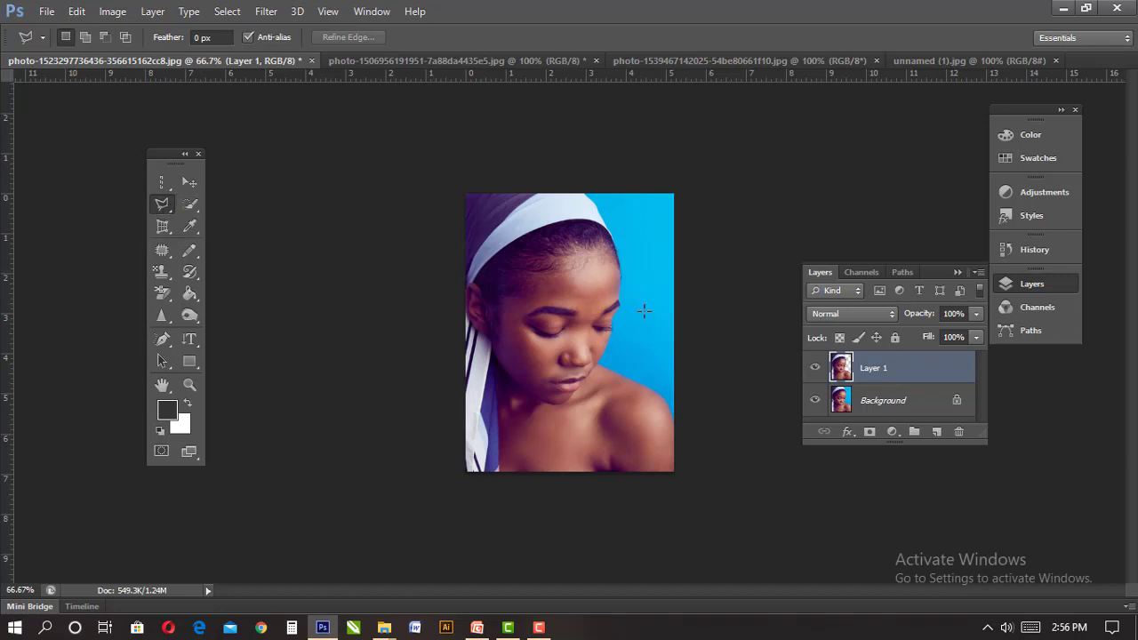
# - Hide Layer 1, select the Background, and zoom to 200% on the headband and hairline
pyautogui.click(816, 368)
pyautogui.click(841, 401)
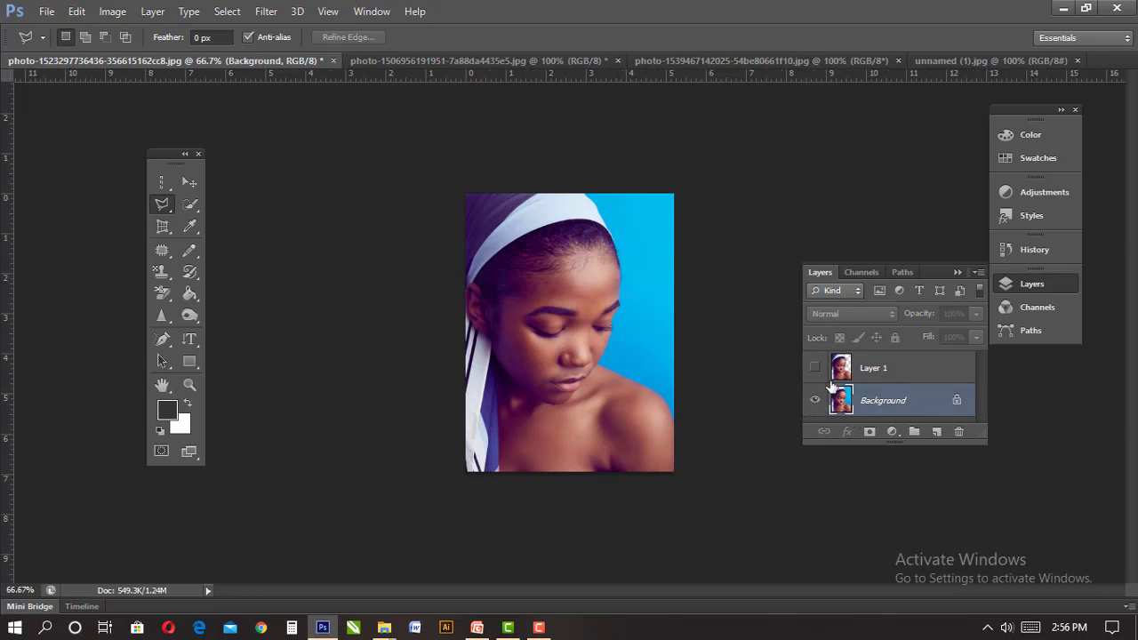
pyautogui.hotkey('ctrl', '+')
pyautogui.hotkey('ctrl', '+')
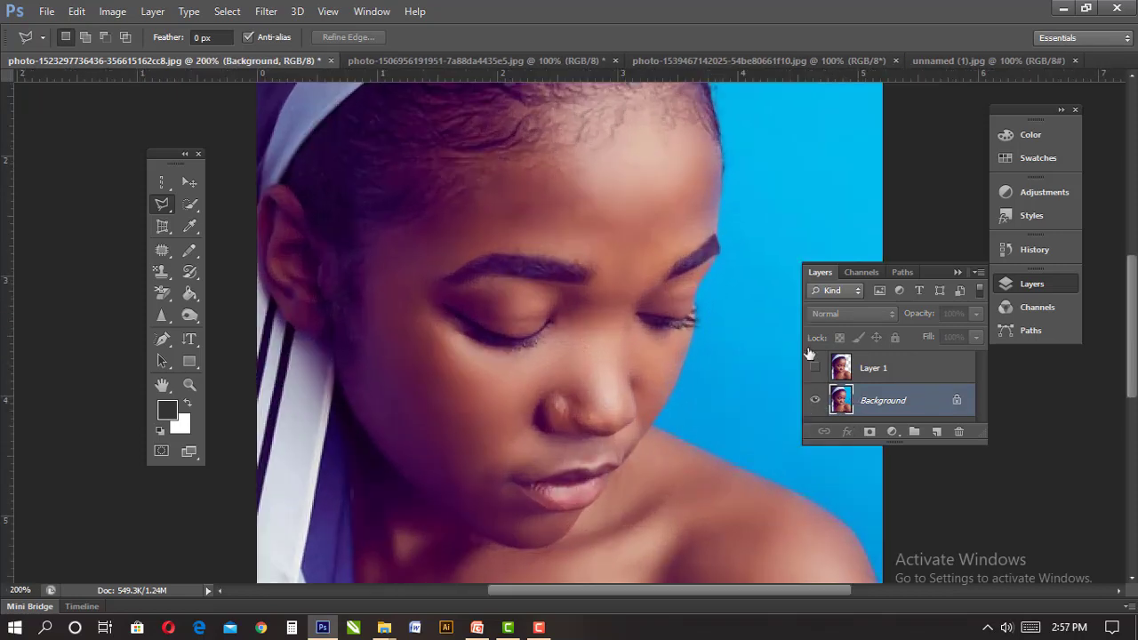
pyautogui.moveTo(600, 241); pyautogui.dragTo(578, 400)
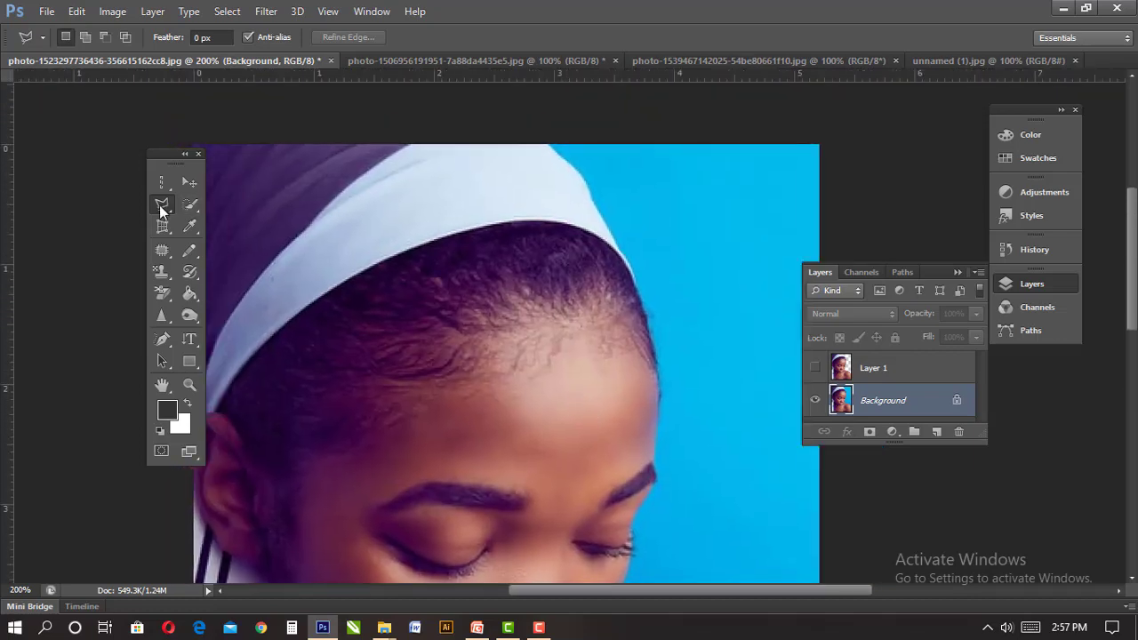
pyautogui.click(160, 206)
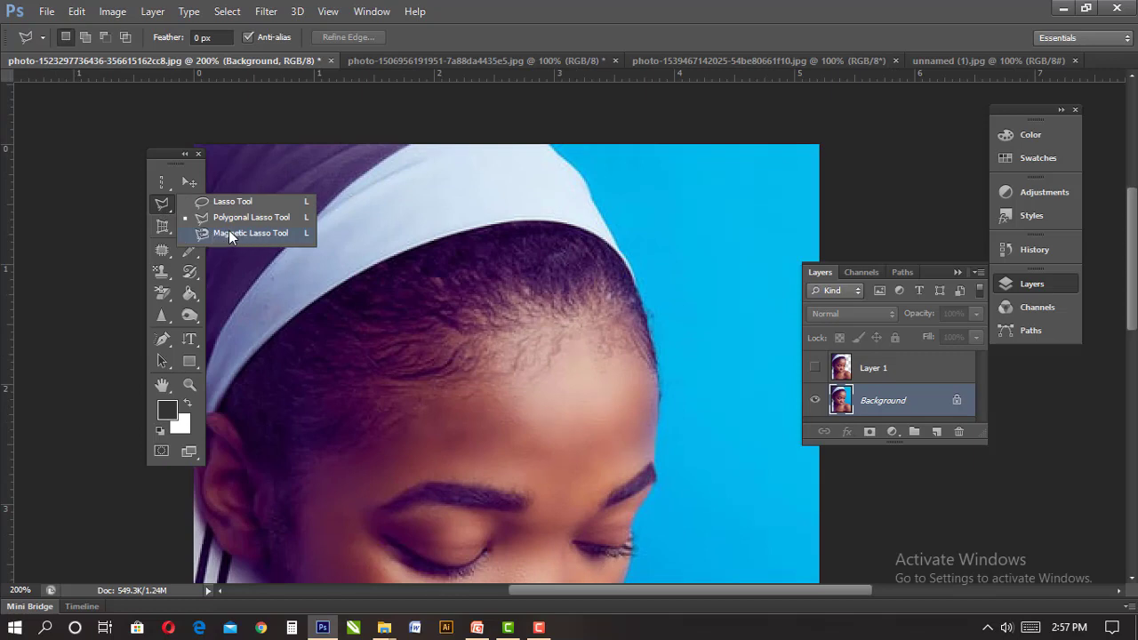
# - Choose the Magnetic Lasso tool
pyautogui.click(251, 233)
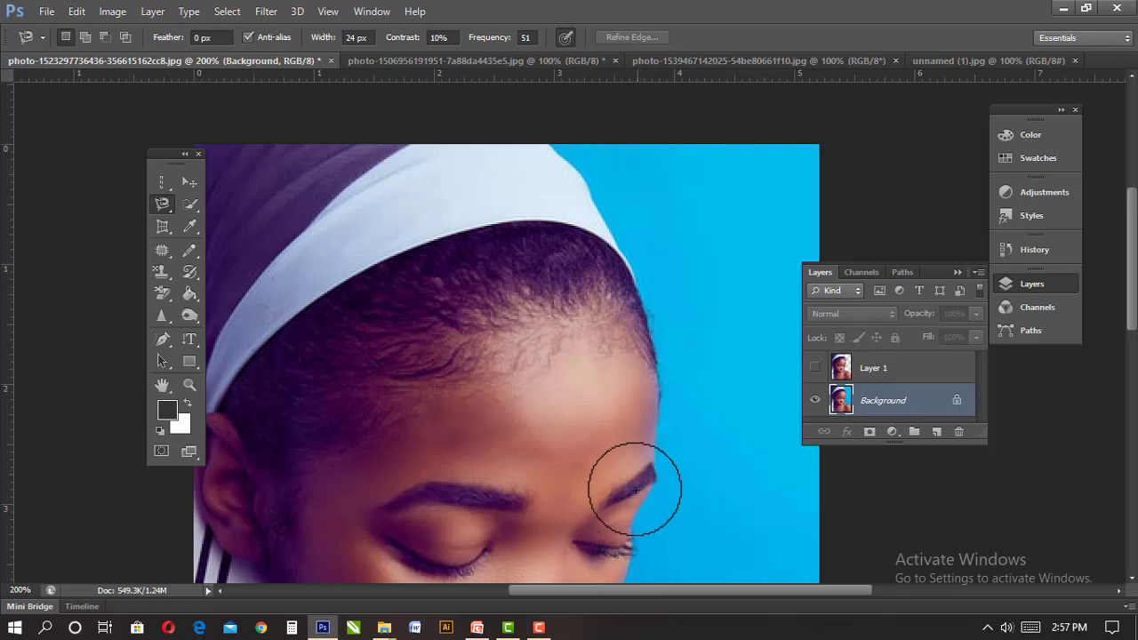
pyautogui.scroll(-3, 569, 360)
pyautogui.scroll(-5, 574, 357)
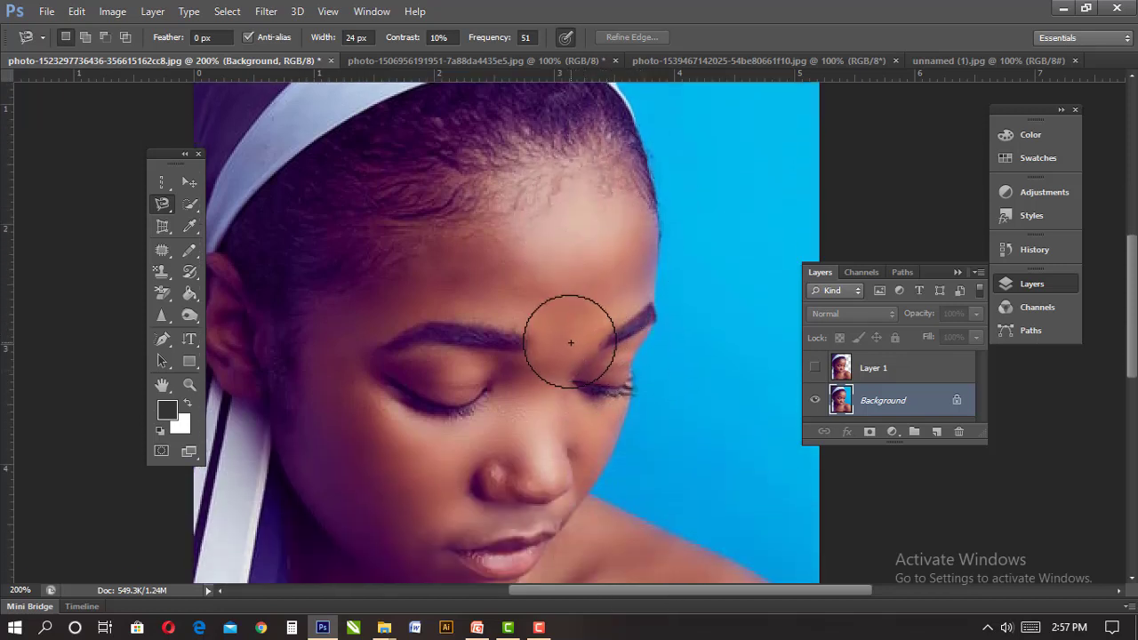
pyautogui.scroll(3, 587, 300)
pyautogui.scroll(3, 590, 302)
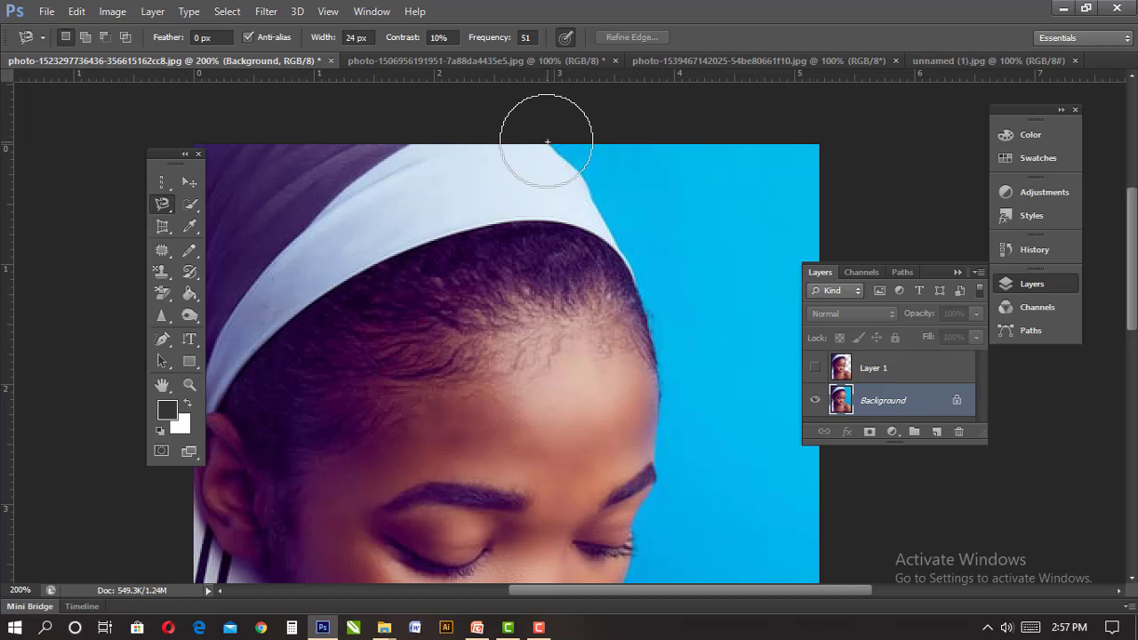
# - Start the trace at the headband's top edge, drop a bad anchor, and pan to its right edge
pyautogui.click(547, 143)
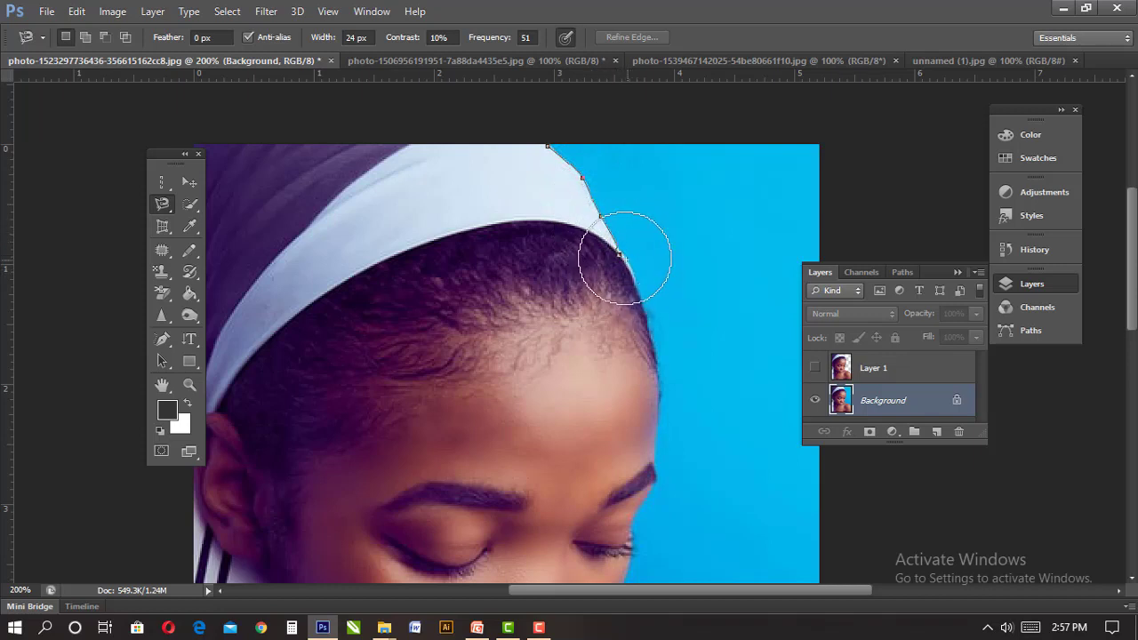
pyautogui.press('BackSpace')
pyautogui.scroll(1, 620, 255)
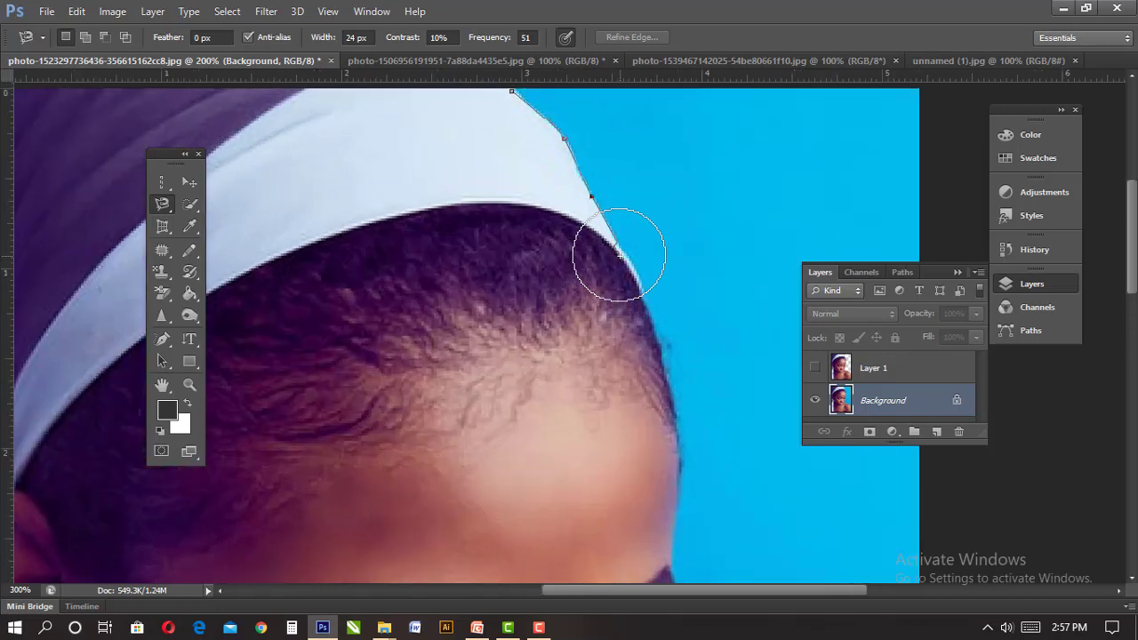
pyautogui.press('space')
pyautogui.moveTo(637, 250); pyautogui.dragTo(507, 280)
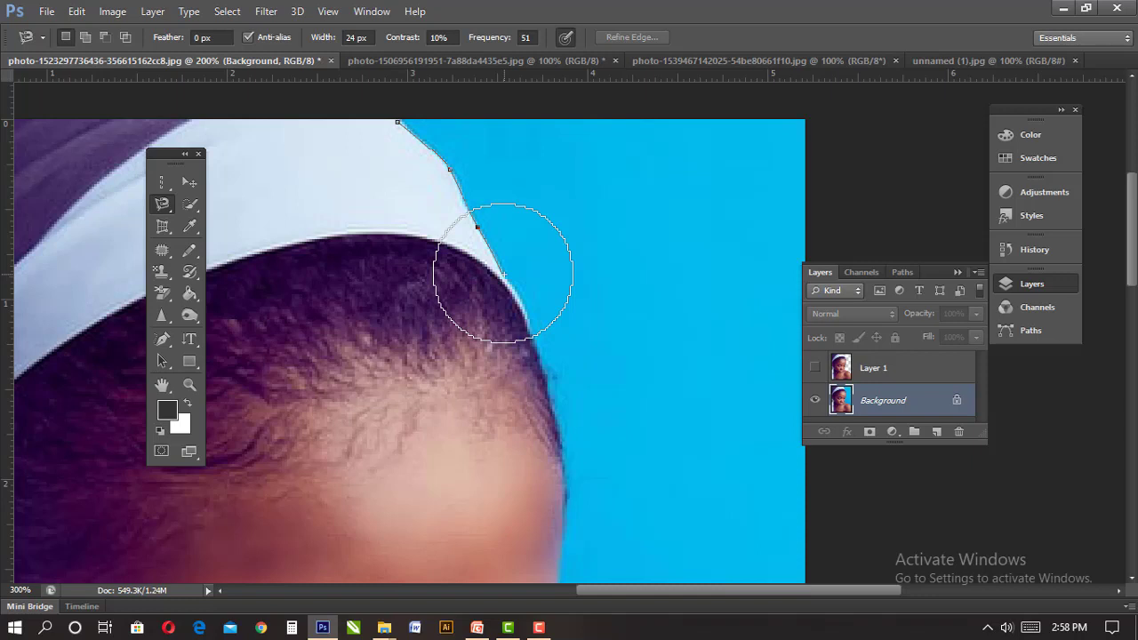
# - Trace from where headband meets hair down the forehead, face, chin and shoulder edge
pyautogui.click(503, 272)
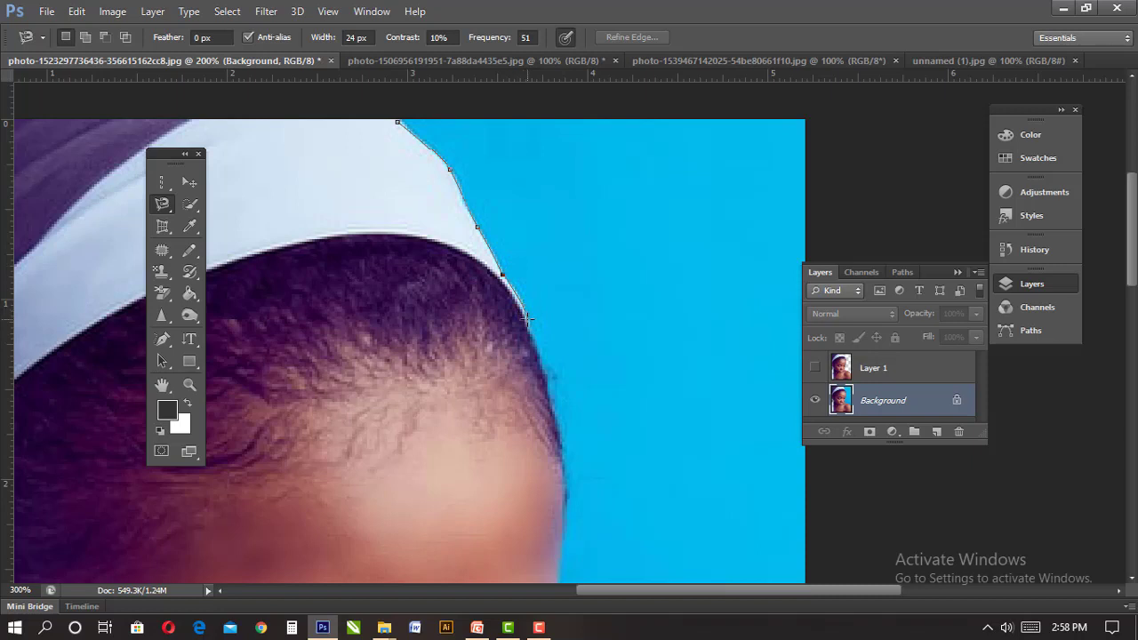
pyautogui.press('capslock')
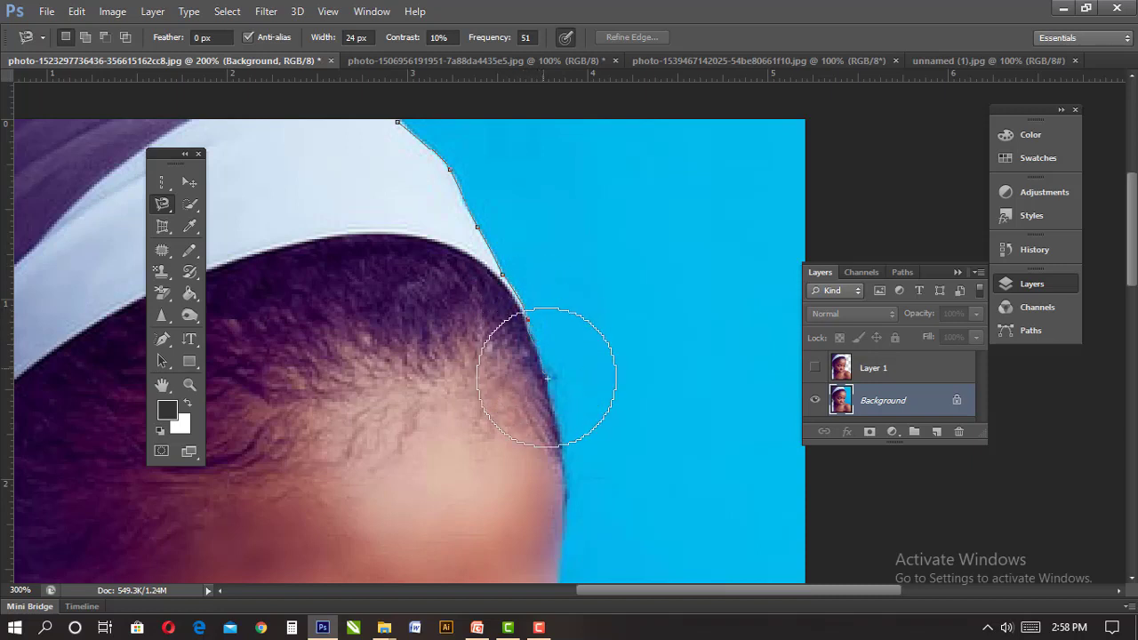
pyautogui.moveTo(557, 450)
pyautogui.mouseDown()
pyautogui.moveTo(553, 89)
pyautogui.moveTo(590, 326)
pyautogui.moveTo(578, 283)
pyautogui.mouseUp()
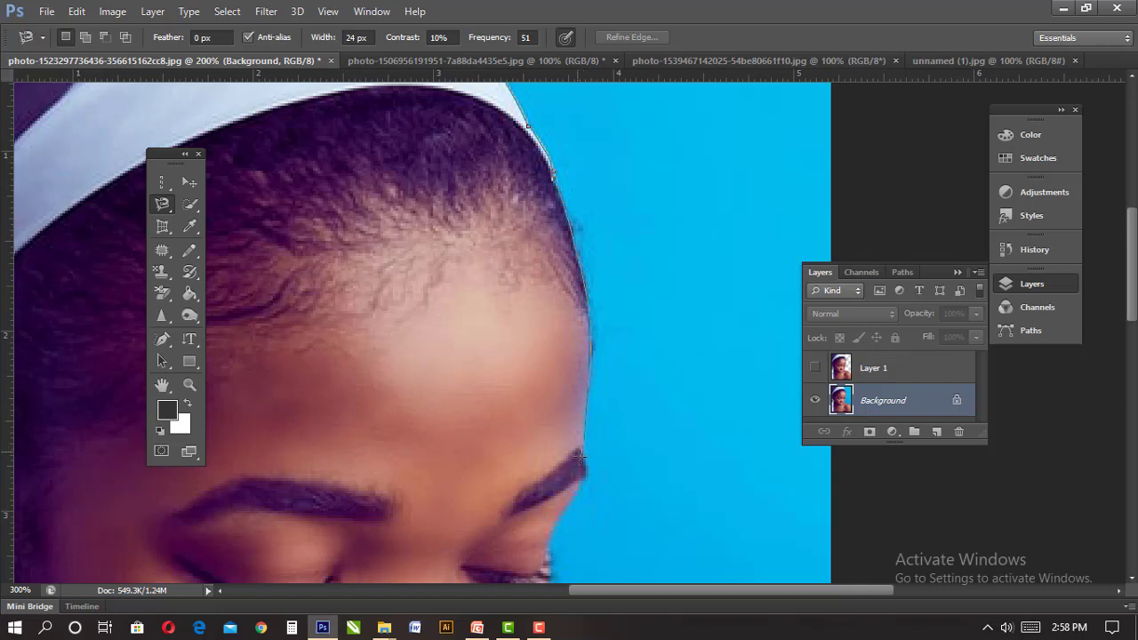
pyautogui.press('capslock')
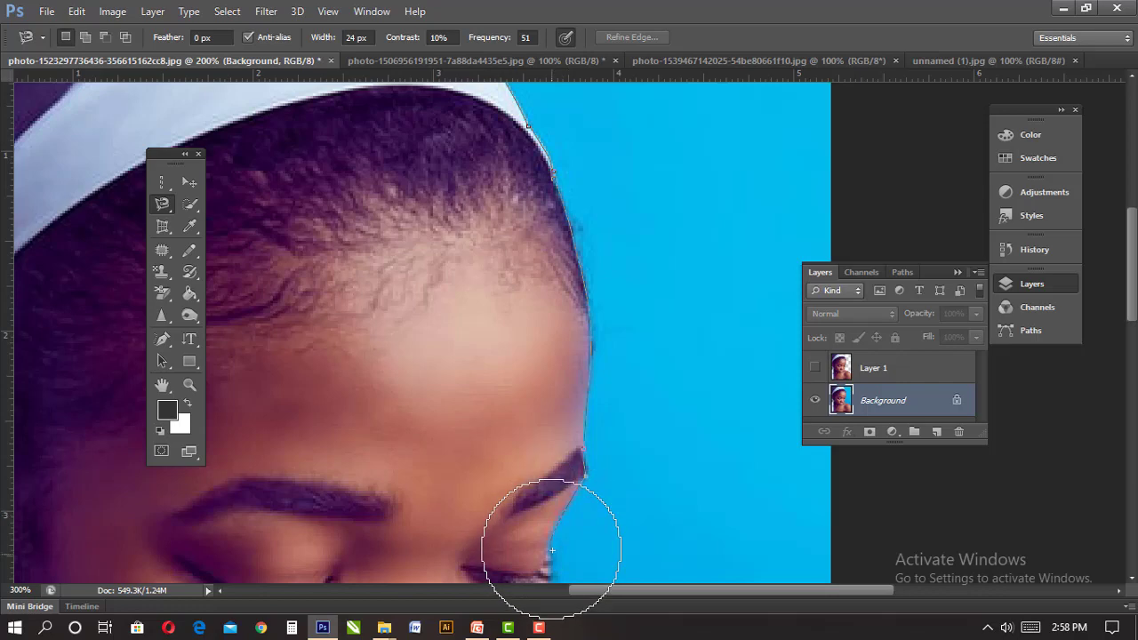
pyautogui.moveTo(551, 550); pyautogui.dragTo(573, 204)
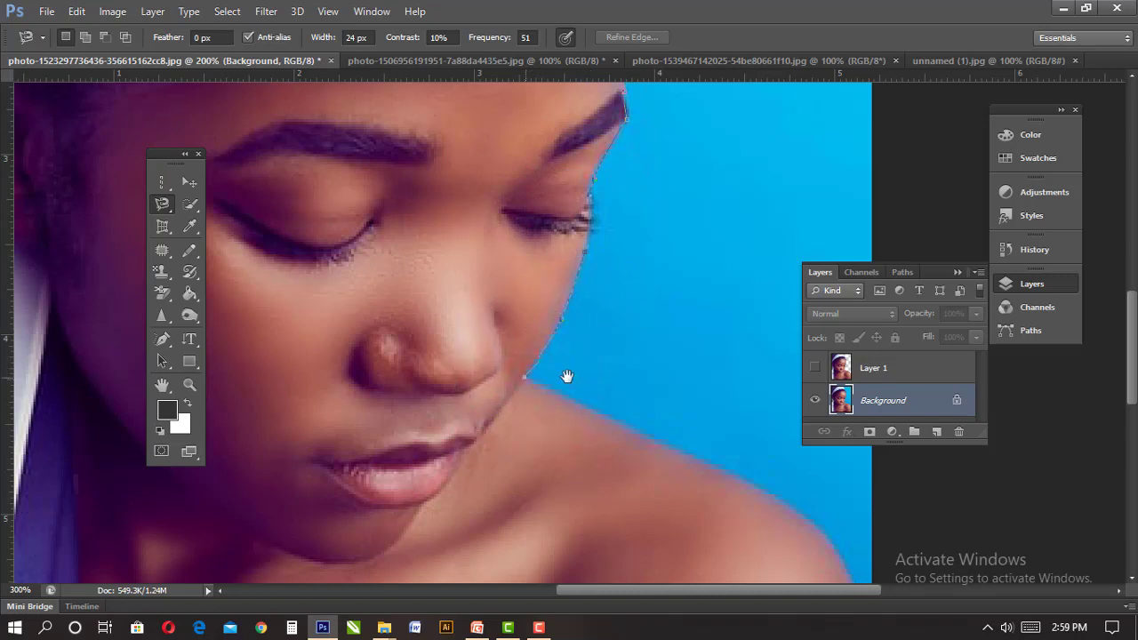
pyautogui.moveTo(567, 379); pyautogui.dragTo(354, 228)
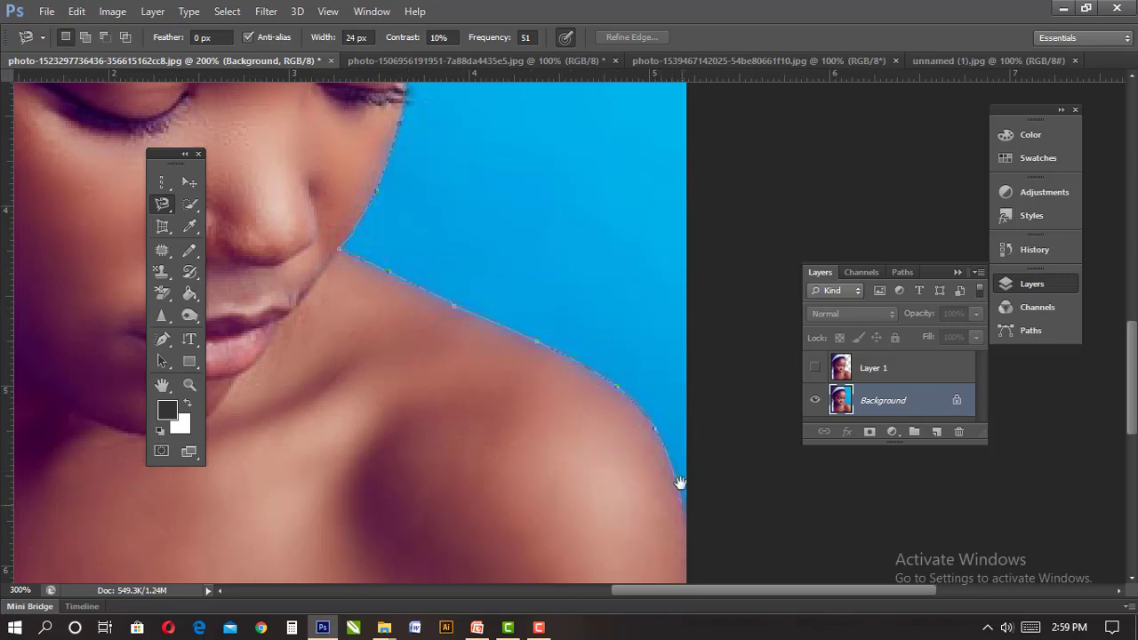
pyautogui.moveTo(685, 488)
pyautogui.mouseDown()
pyautogui.moveTo(640, 204)
pyautogui.moveTo(648, 211)
pyautogui.mouseUp()
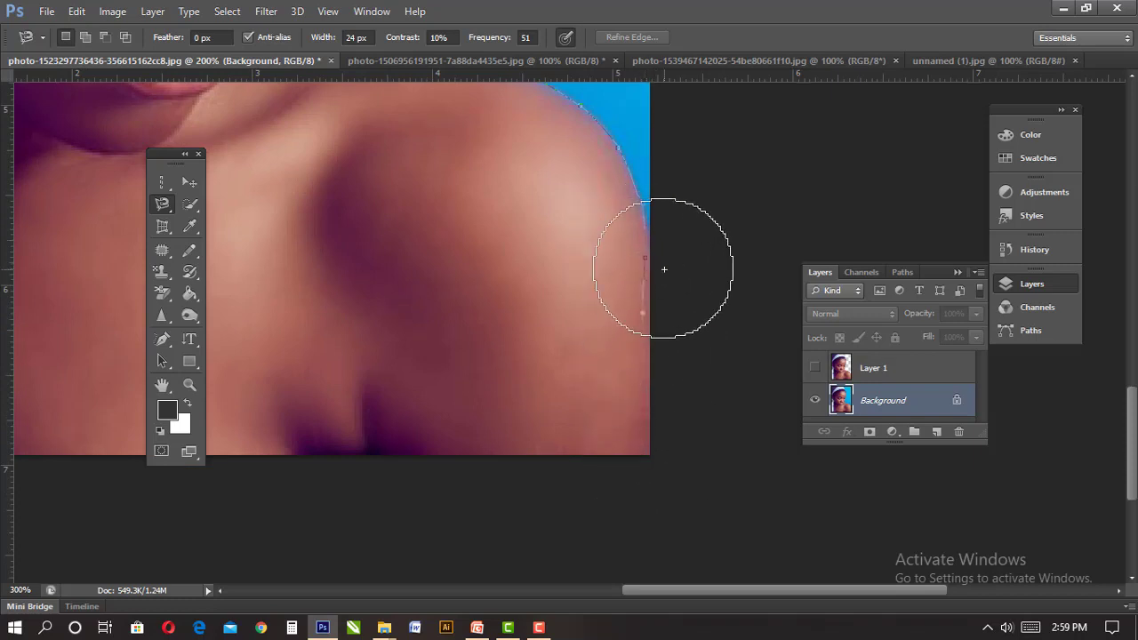
# - Remove the stray shoulder anchor and carry the trace past the neck and flag area
pyautogui.press('BackSpace')
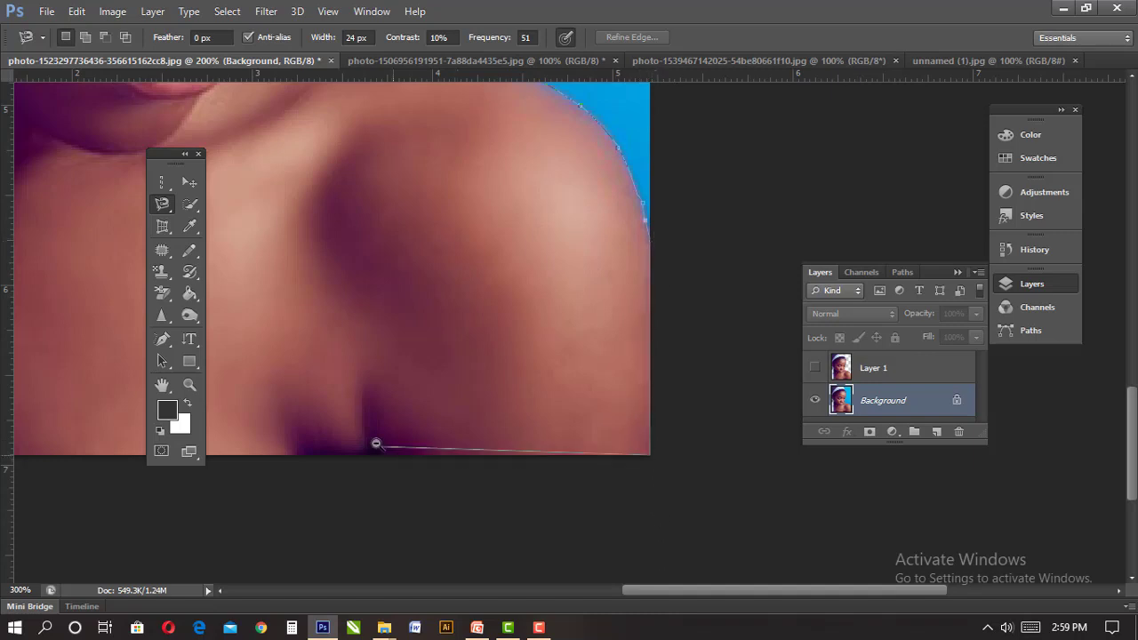
pyautogui.moveTo(319, 433)
pyautogui.mouseDown()
pyautogui.moveTo(617, 436)
pyautogui.moveTo(528, 414)
pyautogui.moveTo(432, 368)
pyautogui.mouseUp()
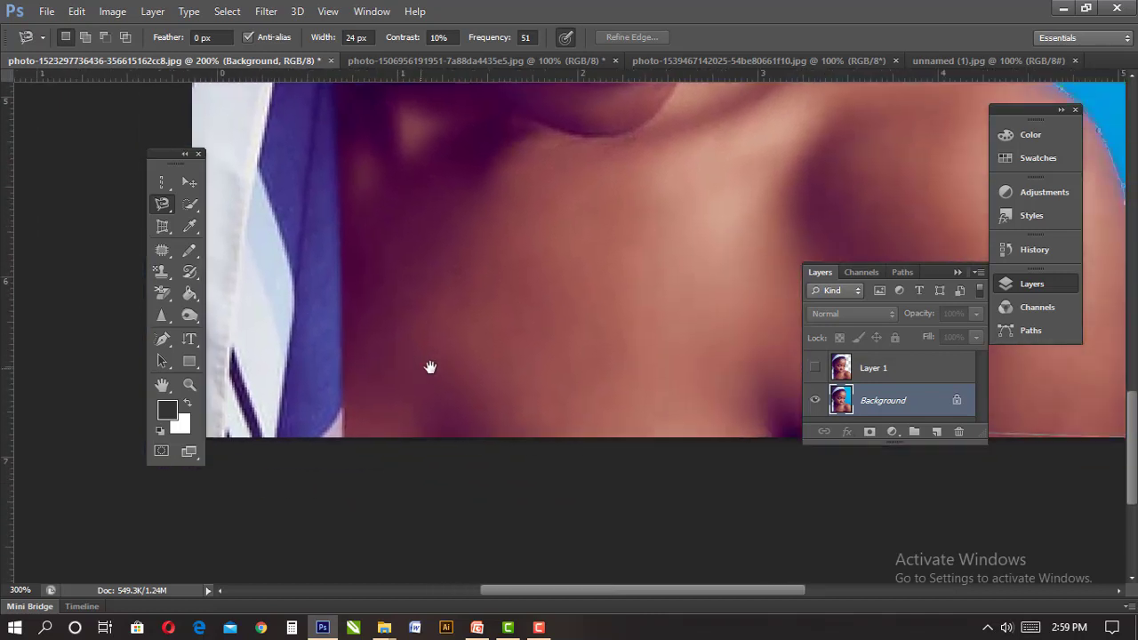
pyautogui.moveTo(309, 402); pyautogui.dragTo(457, 433)
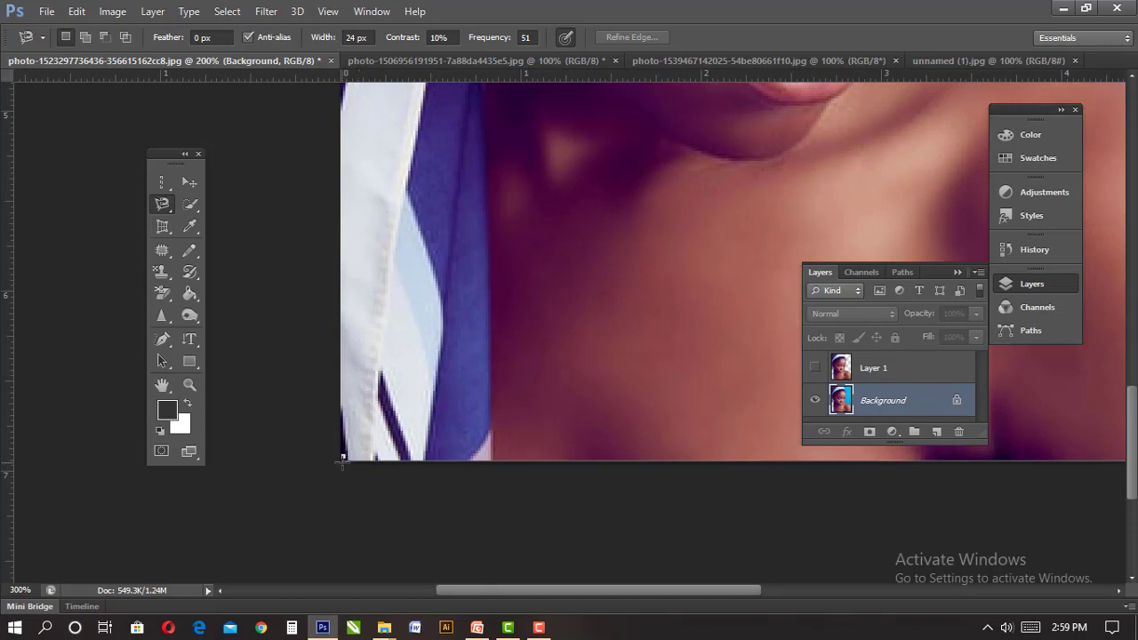
pyautogui.press('capslock')
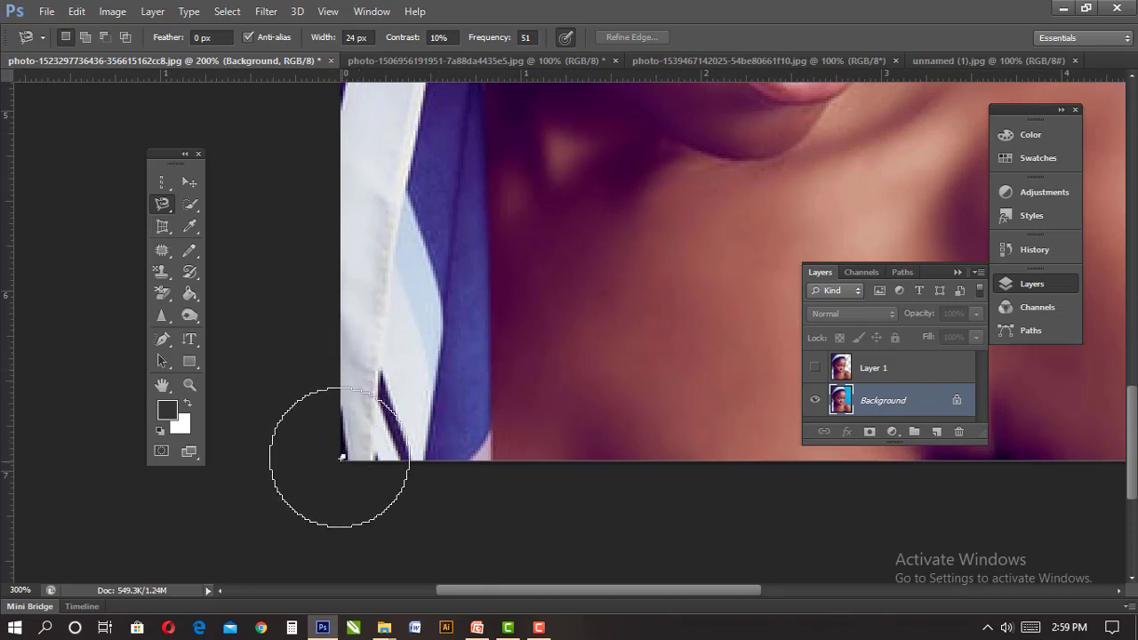
pyautogui.press('capslock')
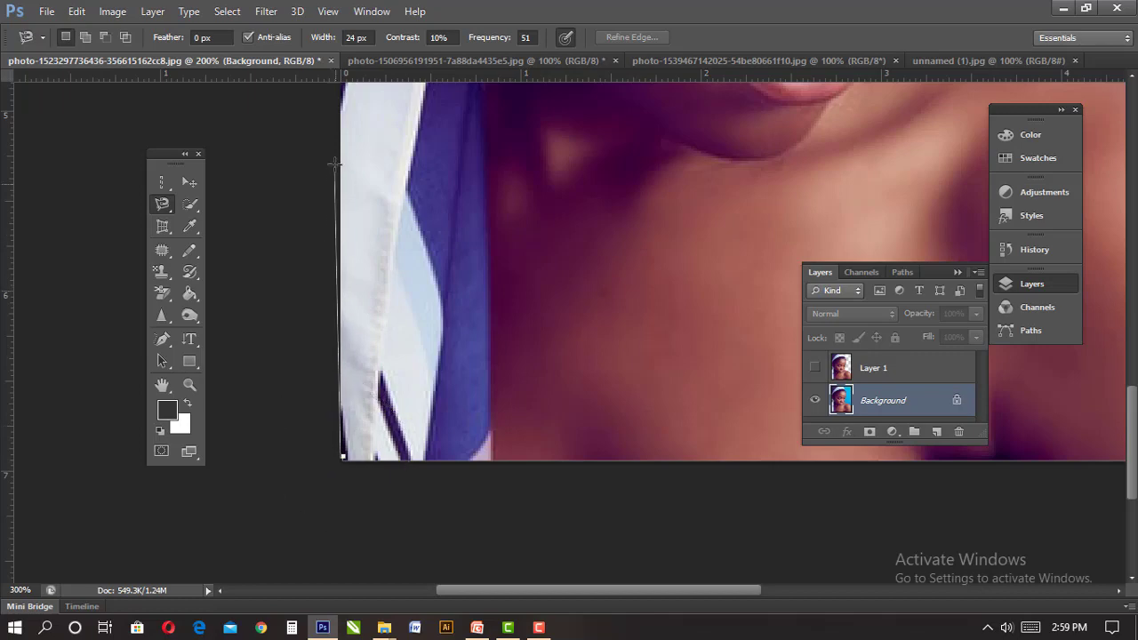
# - Anchor the trace at the image's top-left corner and close it at the headband start point
pyautogui.moveTo(335, 163); pyautogui.dragTo(428, 484)
pyautogui.moveTo(406, 292); pyautogui.dragTo(436, 490)
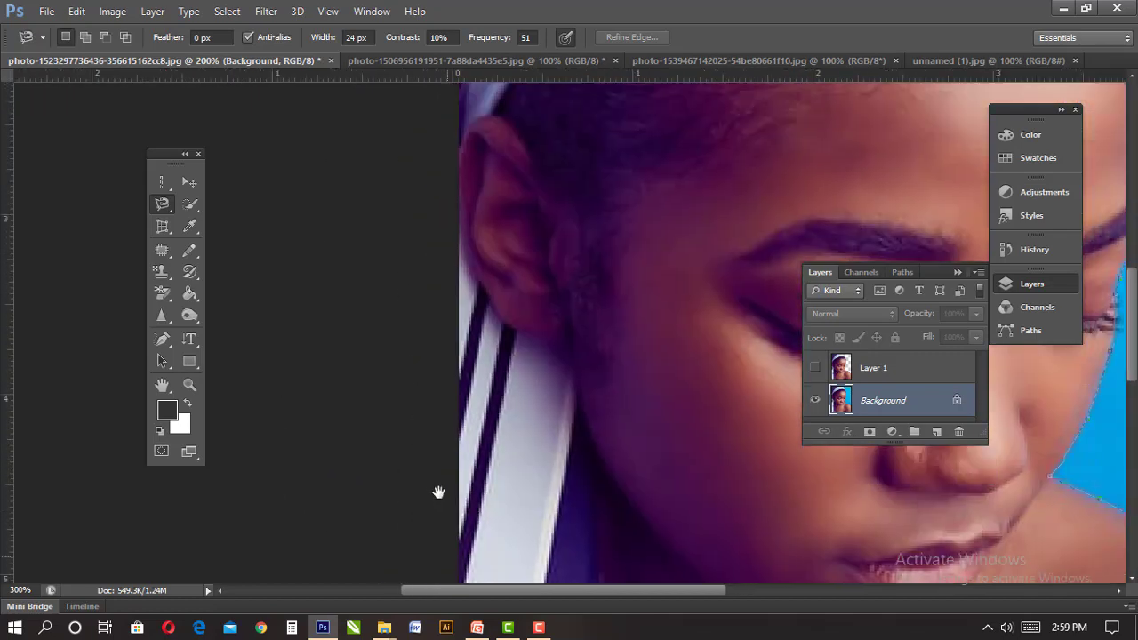
pyautogui.moveTo(448, 193); pyautogui.dragTo(471, 489)
pyautogui.moveTo(475, 149); pyautogui.dragTo(460, 399)
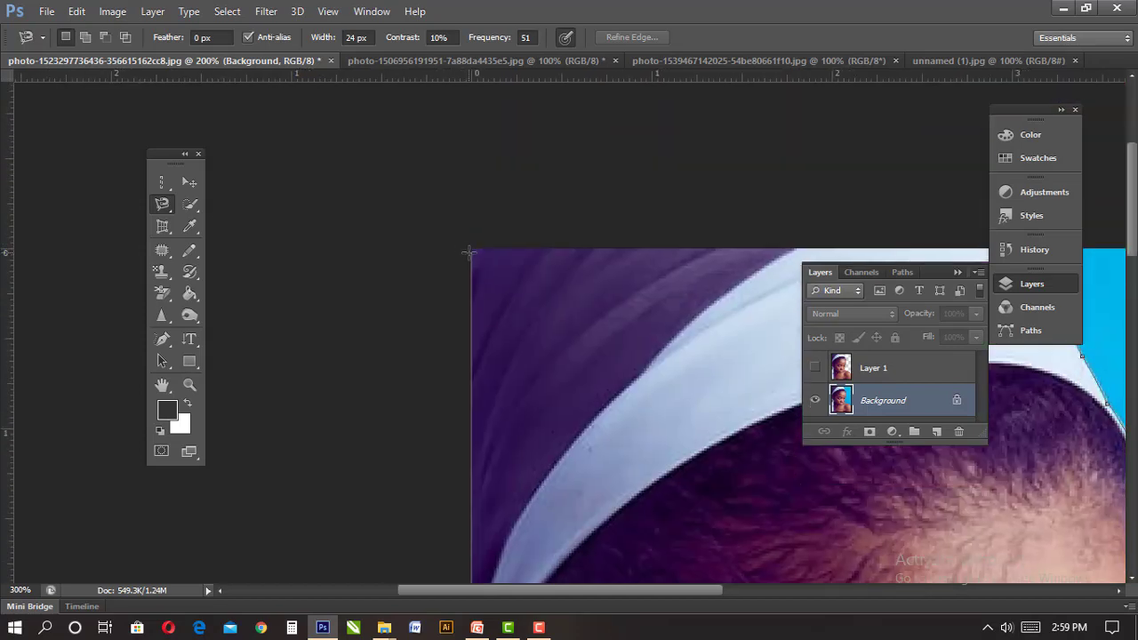
pyautogui.moveTo(554, 267); pyautogui.dragTo(208, 287)
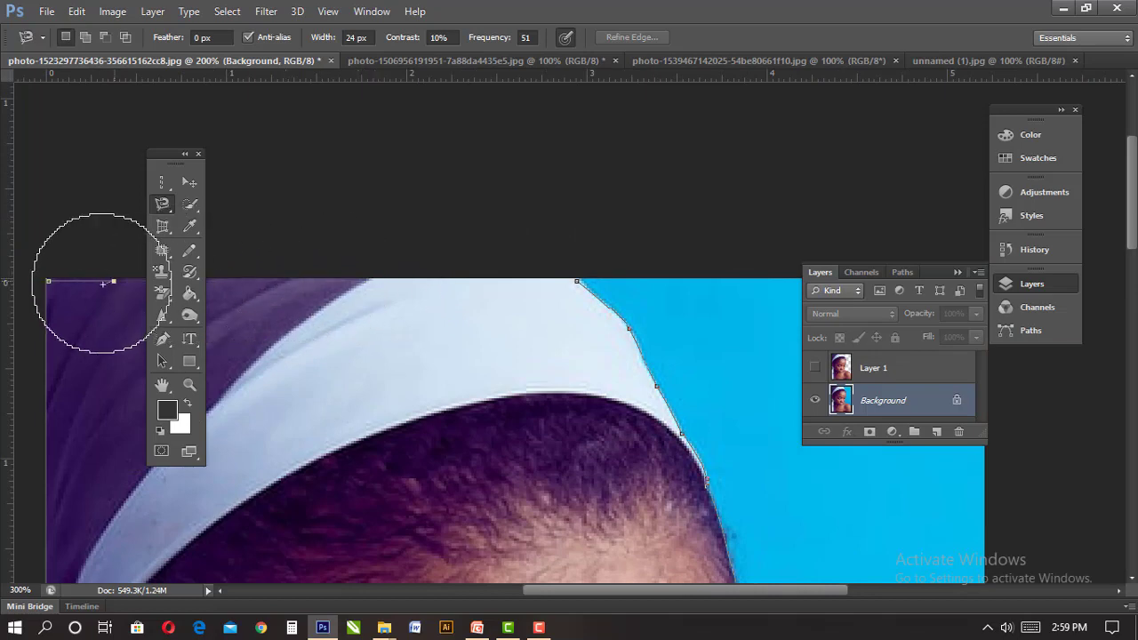
pyautogui.click(47, 280)
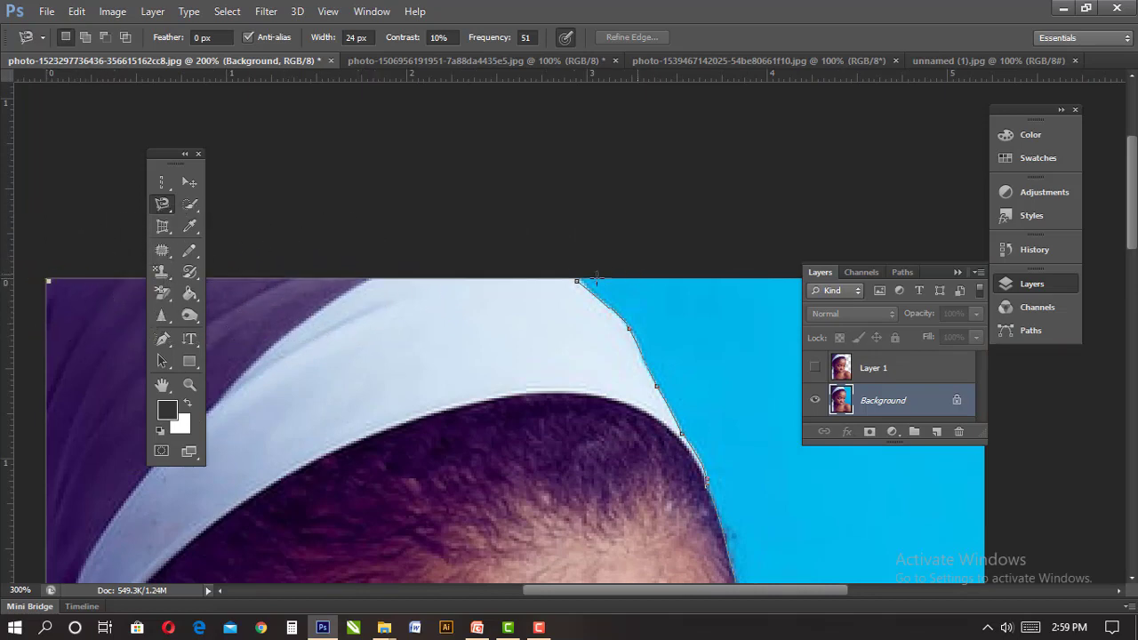
pyautogui.click(576, 282)
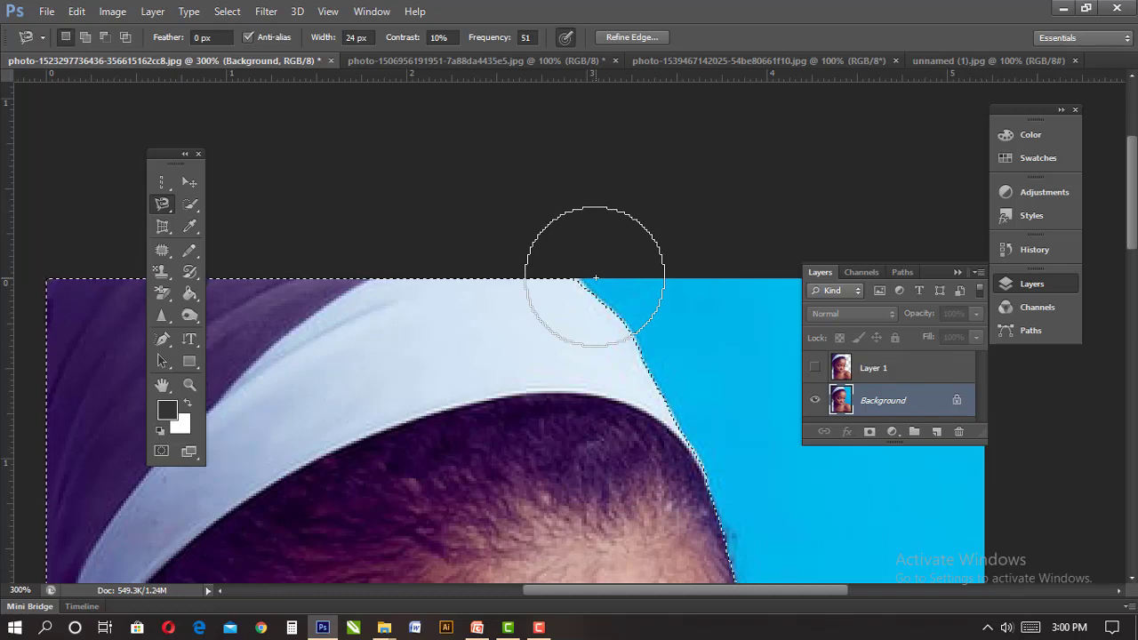
# - Zoom out to the face and shoulder, trying then dismissing the selection and layer menus
pyautogui.scroll(-1, 596, 278)
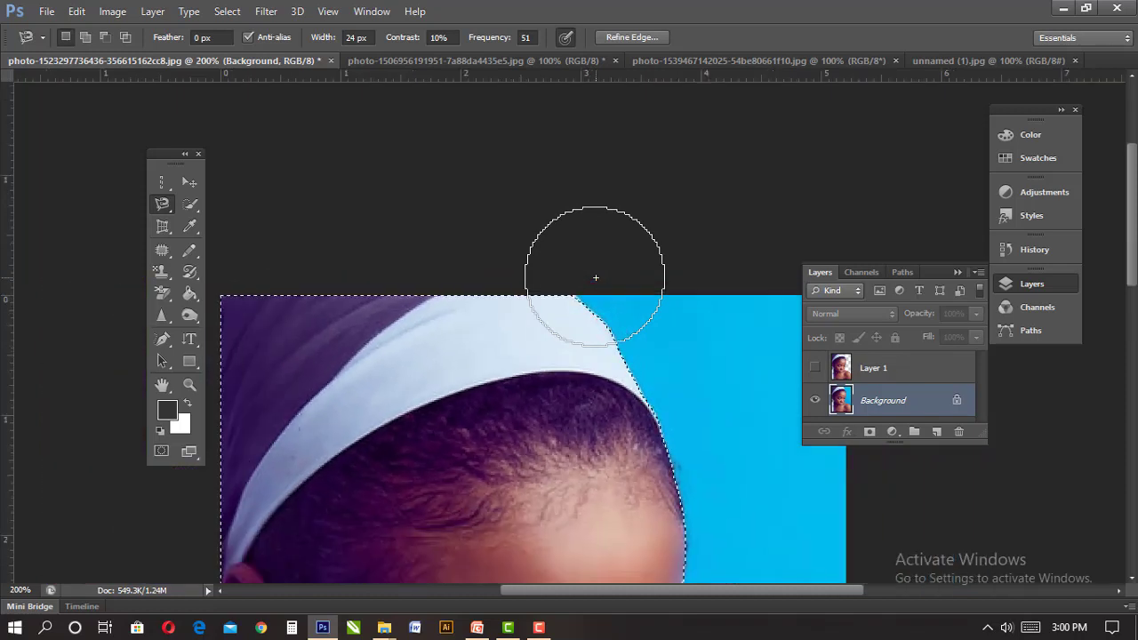
pyautogui.moveTo(592, 442); pyautogui.dragTo(664, 216)
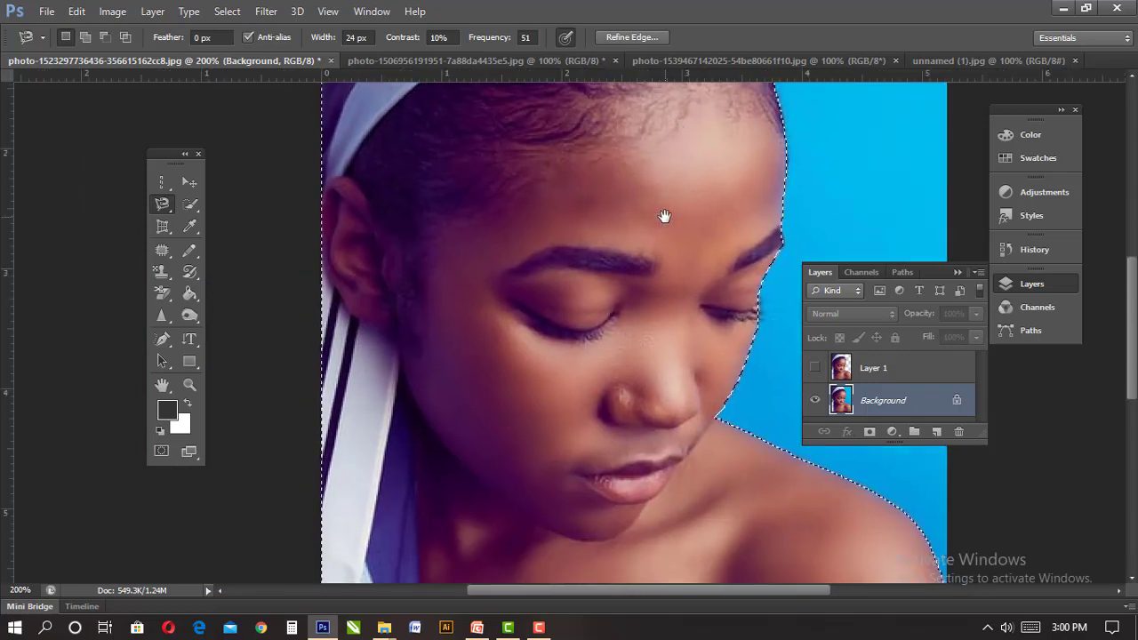
pyautogui.scroll(-1, 664, 216)
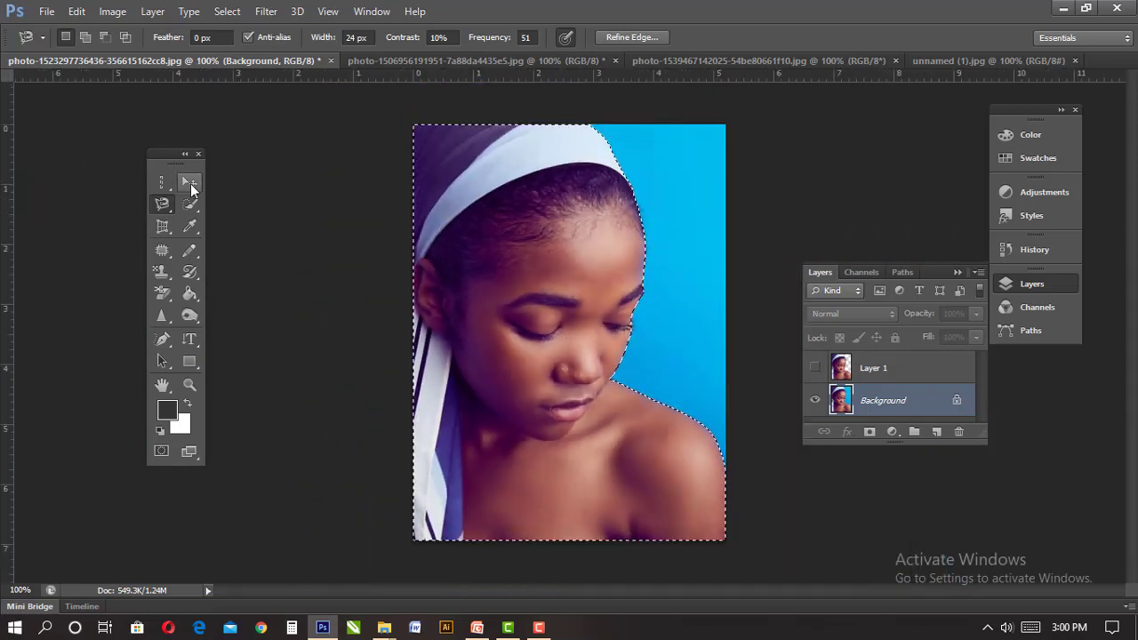
pyautogui.rightClick(514, 312)
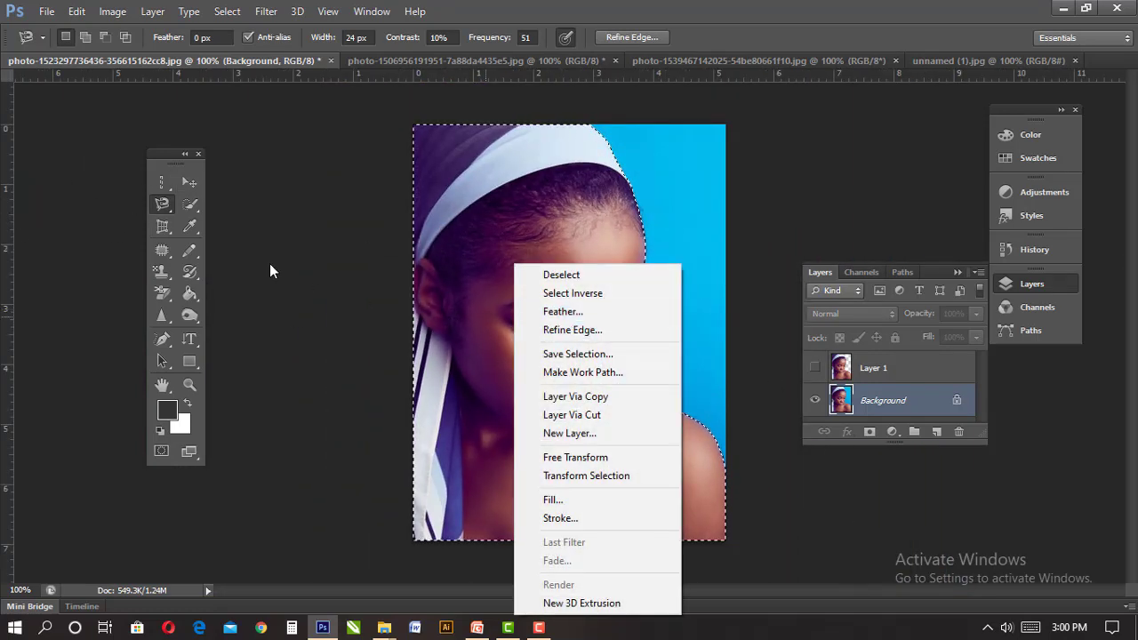
pyautogui.click(460, 249)
pyautogui.click(189, 184)
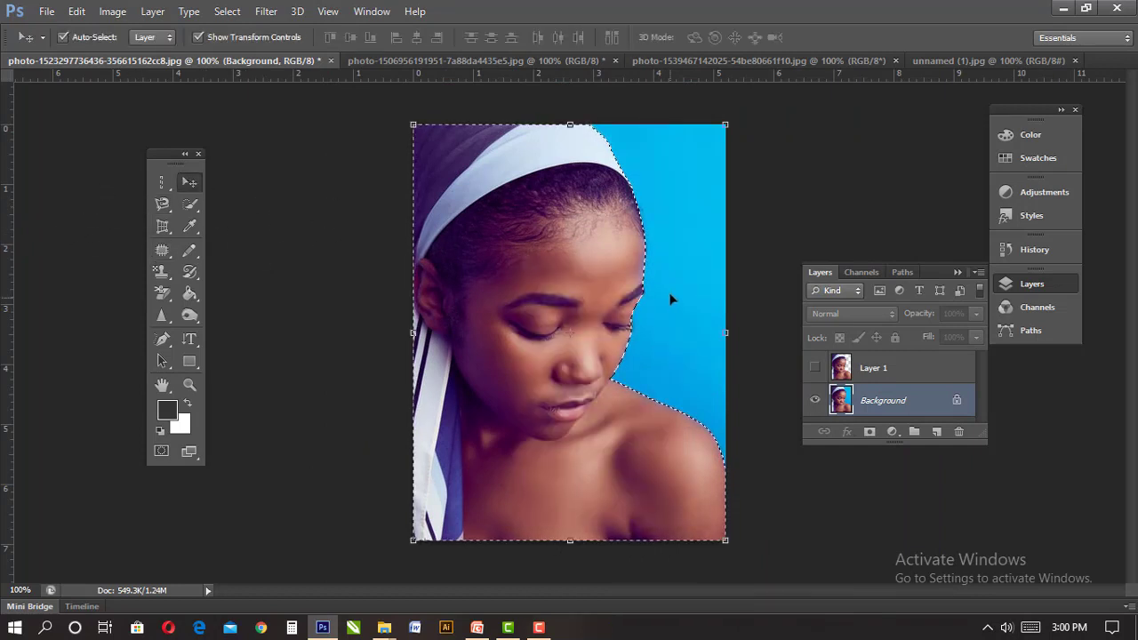
pyautogui.rightClick(553, 254)
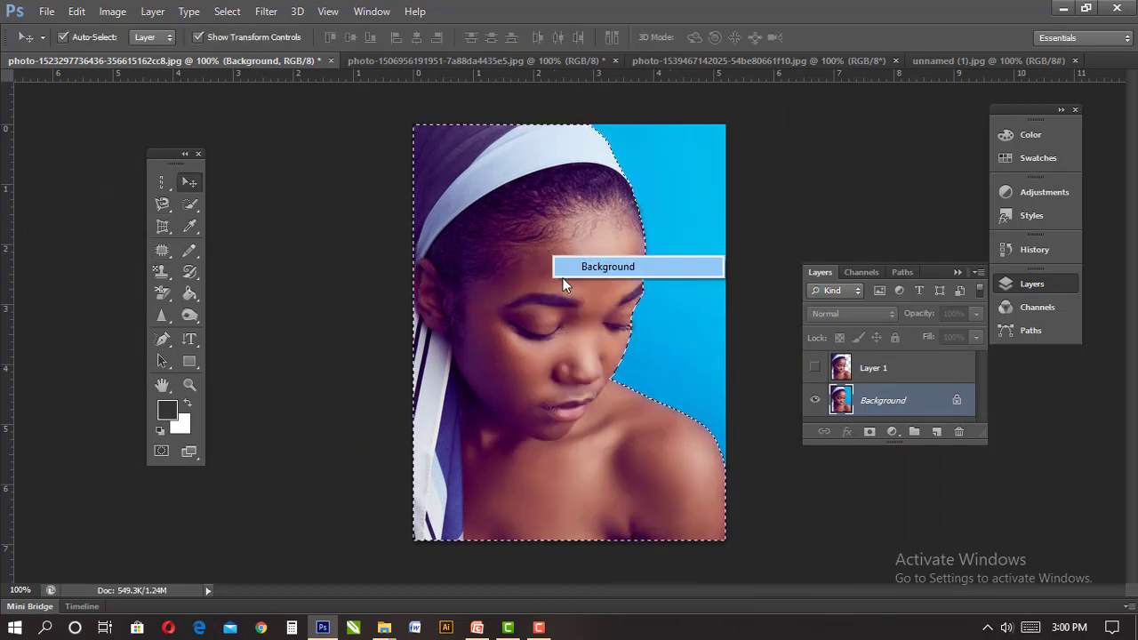
pyautogui.click(545, 325)
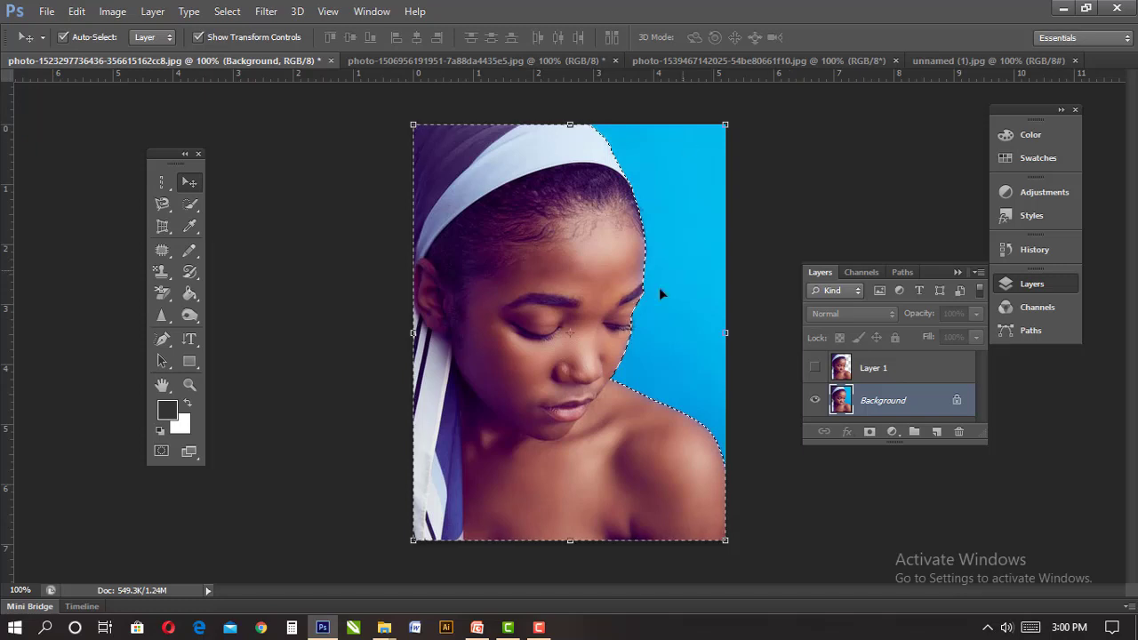
# - Copy the selection to a layer with Ctrl+J, undo it, and return to a selection tool
pyautogui.hotkey('ctrl', 'j')
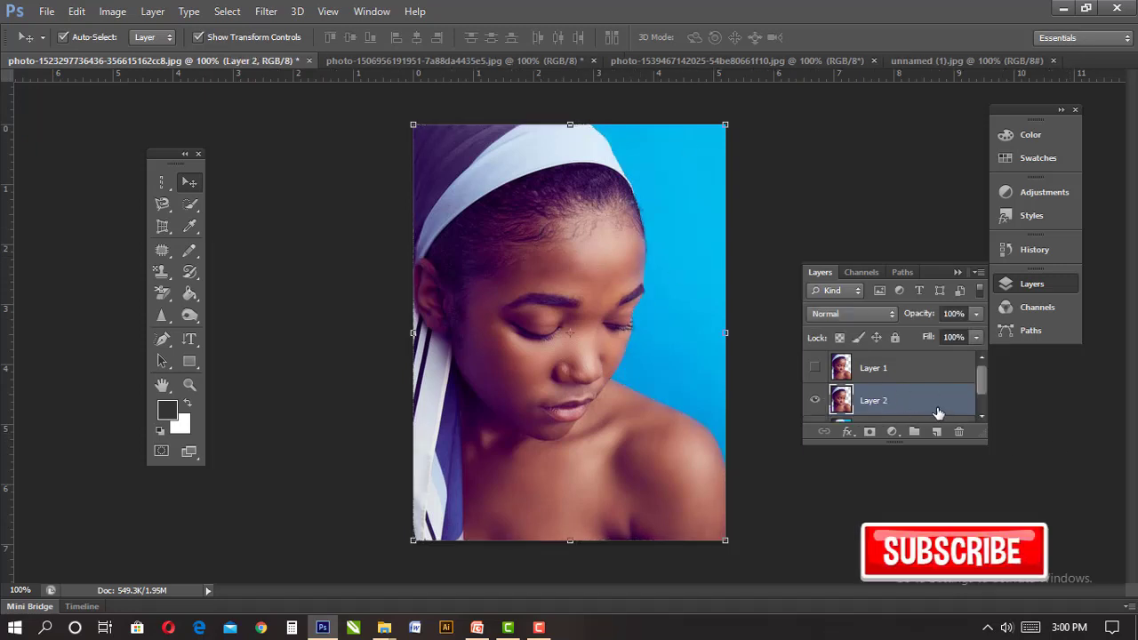
pyautogui.hotkey('ctrl', 'z')
pyautogui.click(164, 205)
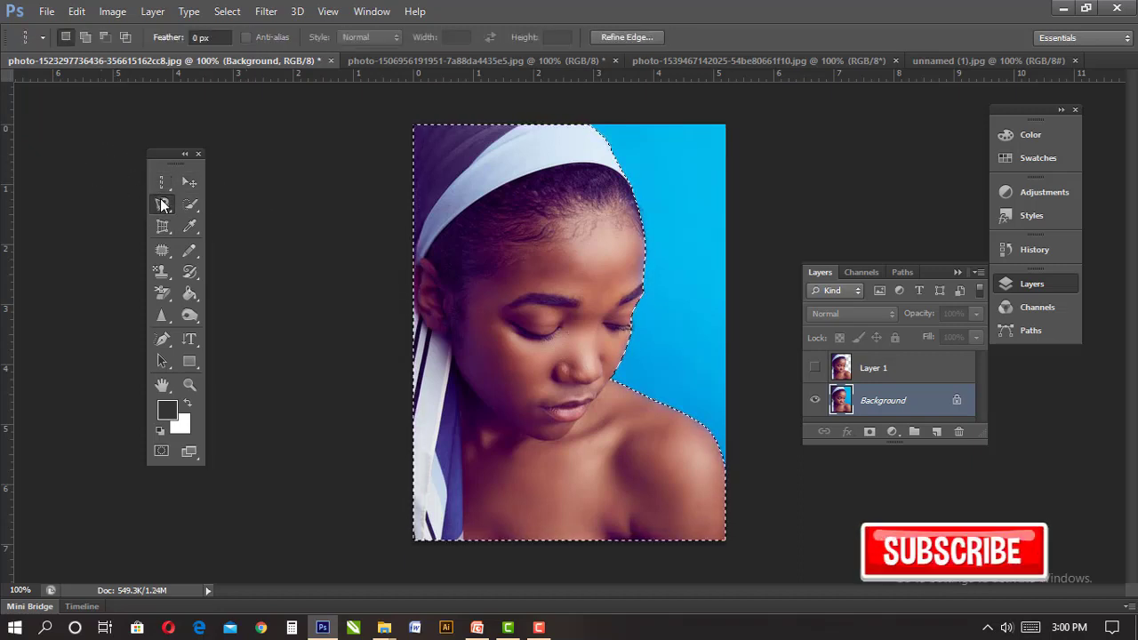
pyautogui.press('m')
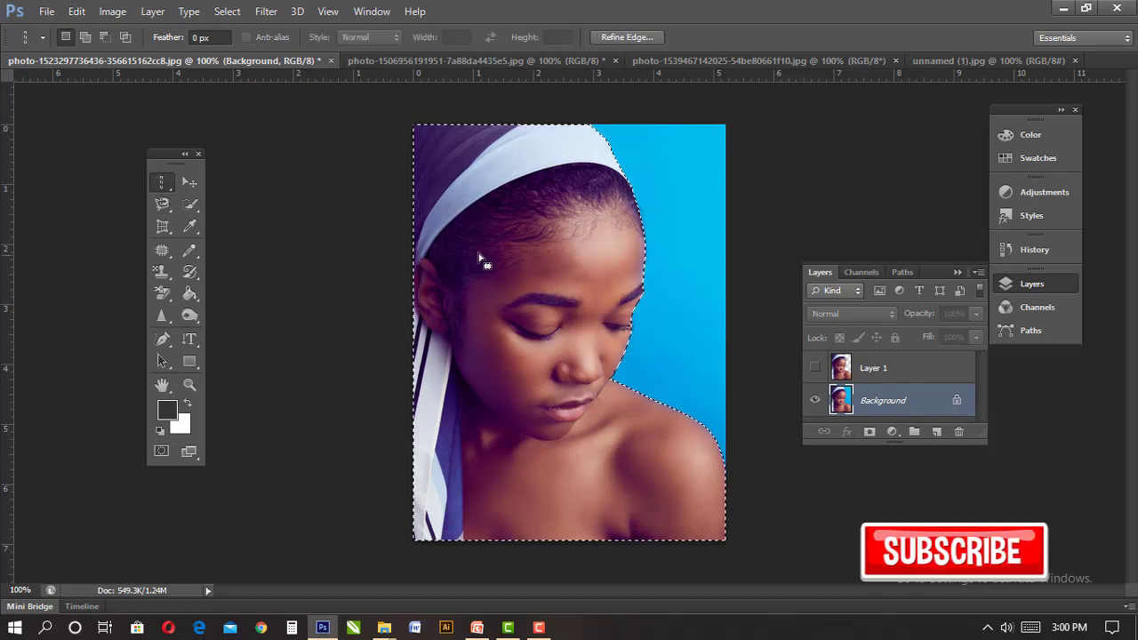
# - Copy the figure to a new Layer 2 via Layer via Copy, undoing an accidental shift
pyautogui.rightClick(514, 248)
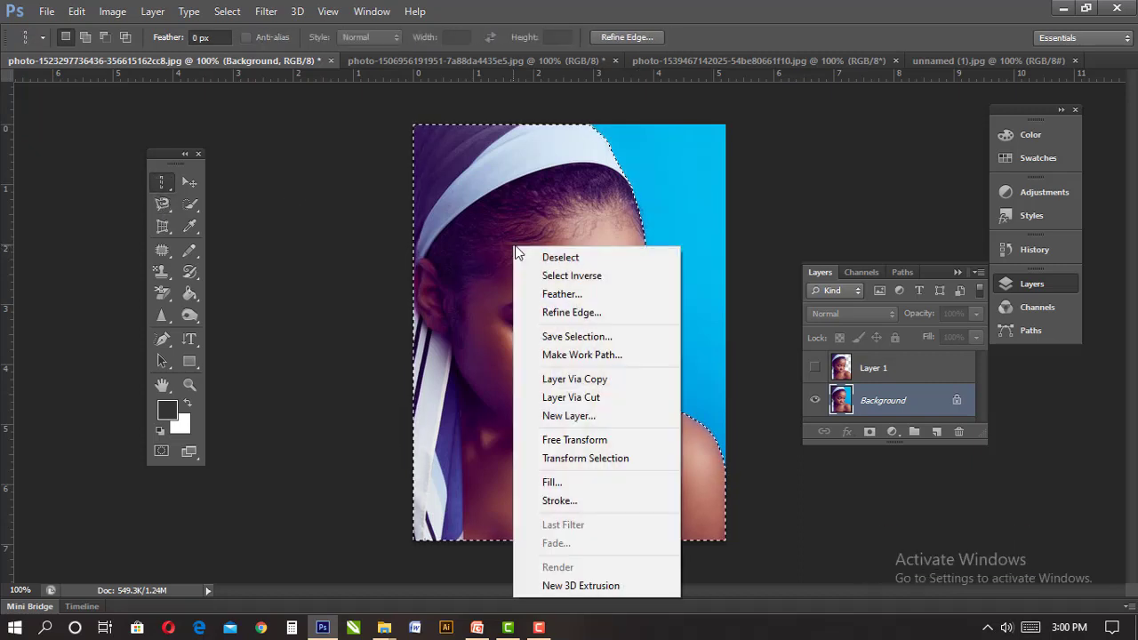
pyautogui.click(602, 386)
pyautogui.click(189, 182)
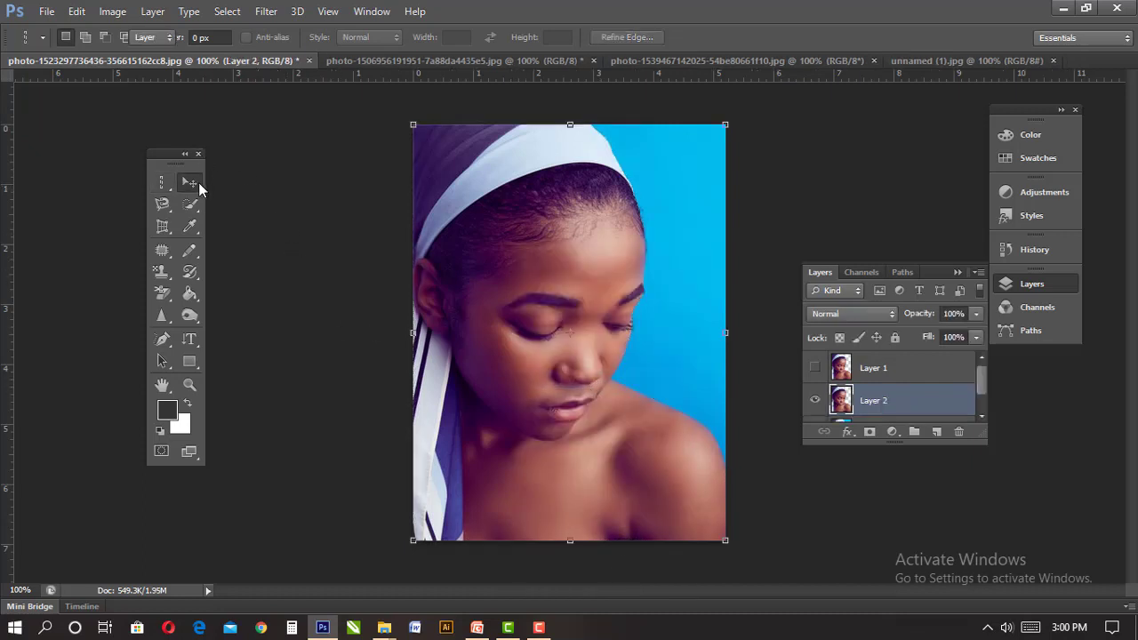
pyautogui.moveTo(587, 272); pyautogui.dragTo(511, 272)
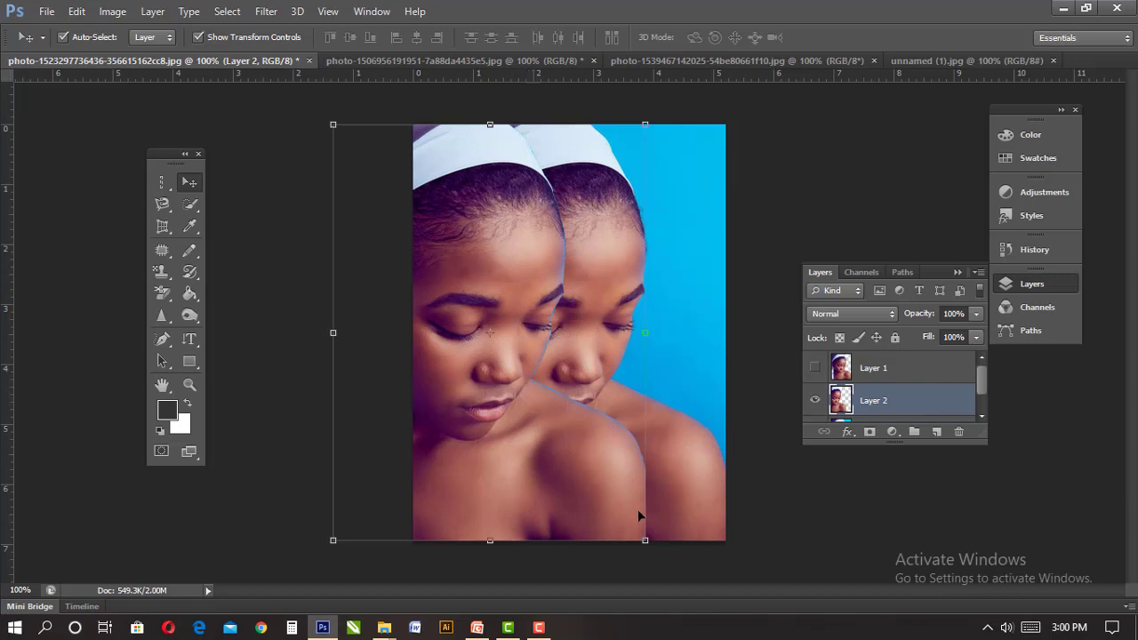
pyautogui.hotkey('ctrl', 'z')
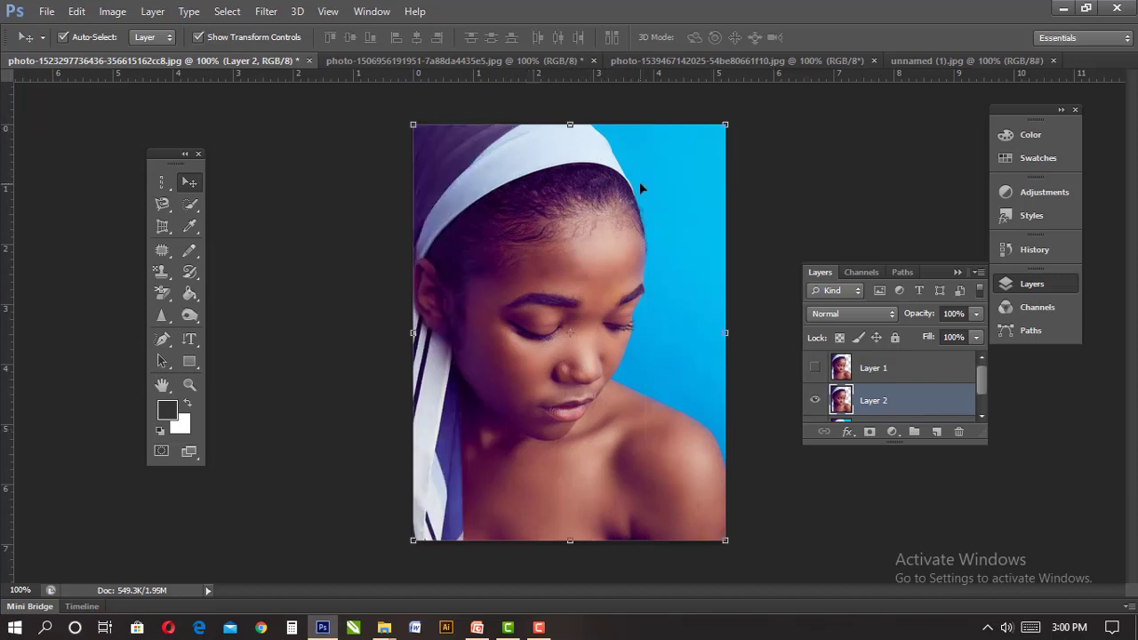
pyautogui.scroll(-1, 883, 411)
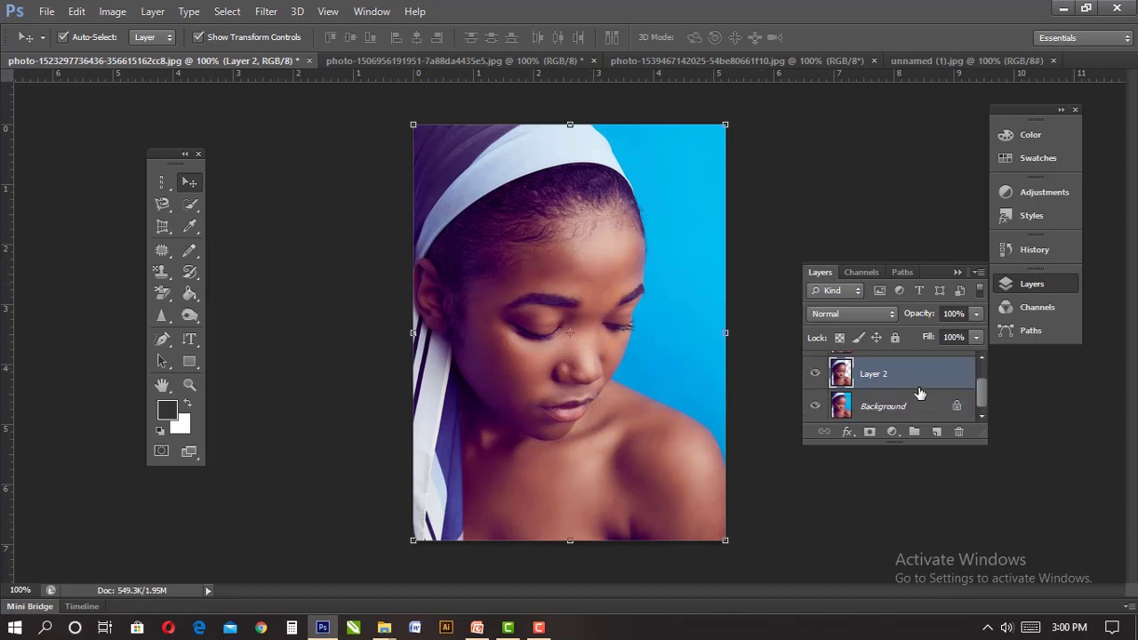
# - Undo the accidental leftward shift of Layer 2, then load Layer 2's pixels as a selection
pyautogui.scroll(1, 839, 379)
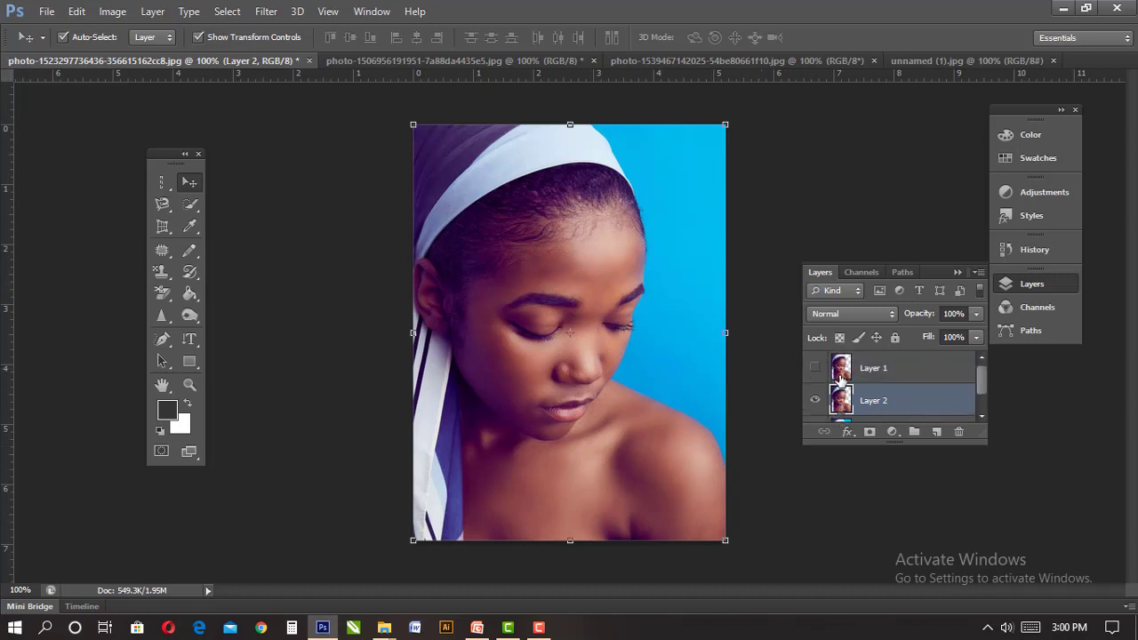
pyautogui.scroll(-1, 839, 380)
pyautogui.scroll(1, 839, 380)
pyautogui.moveTo(648, 395); pyautogui.dragTo(620, 396)
pyautogui.hotkey('ctrl', 'z')
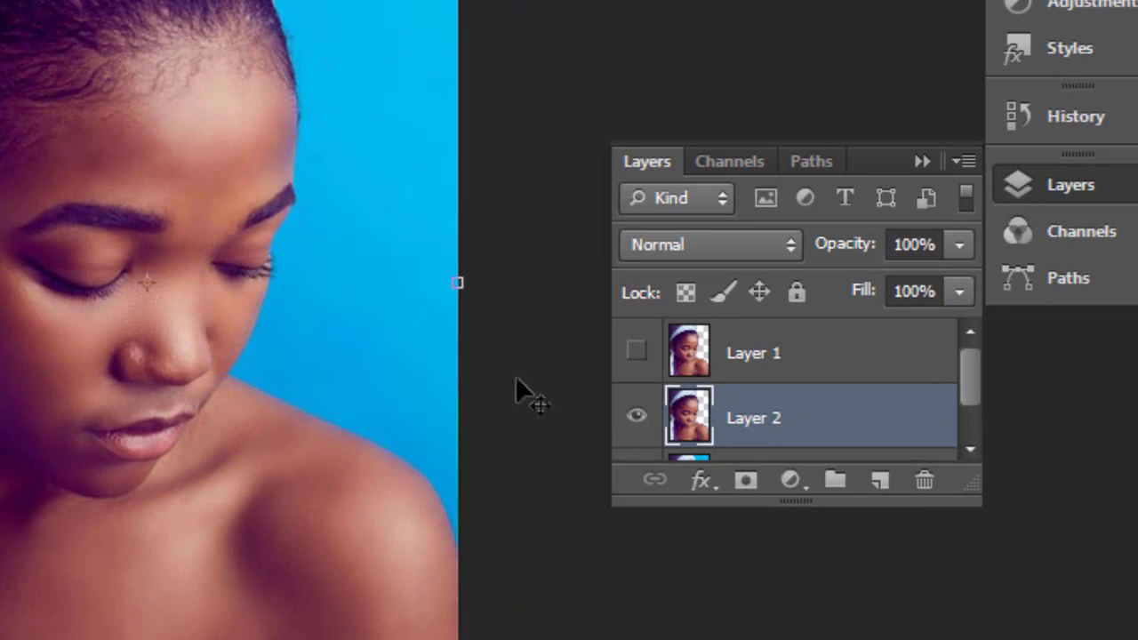
pyautogui.keyDown('ctrl'); pyautogui.click(690, 411); pyautogui.keyUp('ctrl')
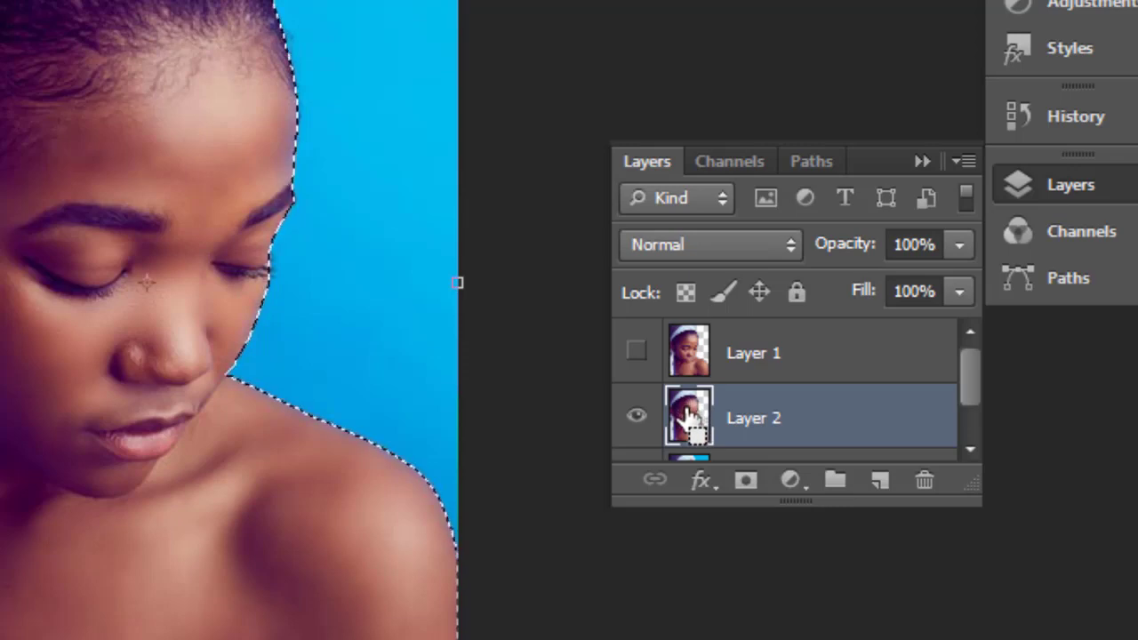
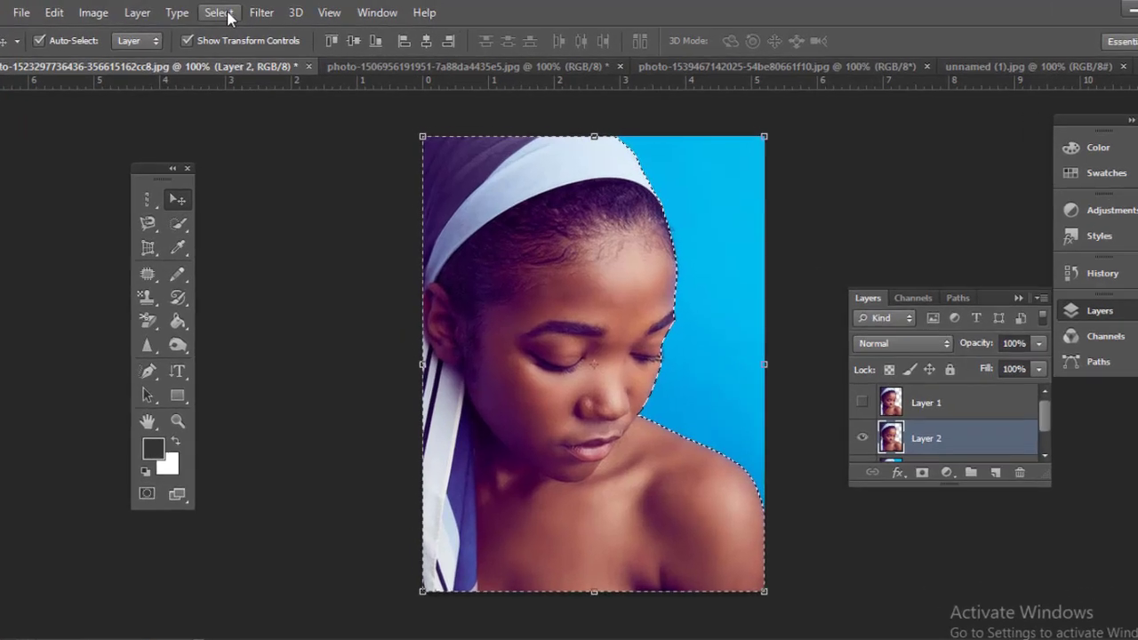
# - Bring up Select > Modify with Contract ready for the woman's outline selection
pyautogui.click(222, 12)
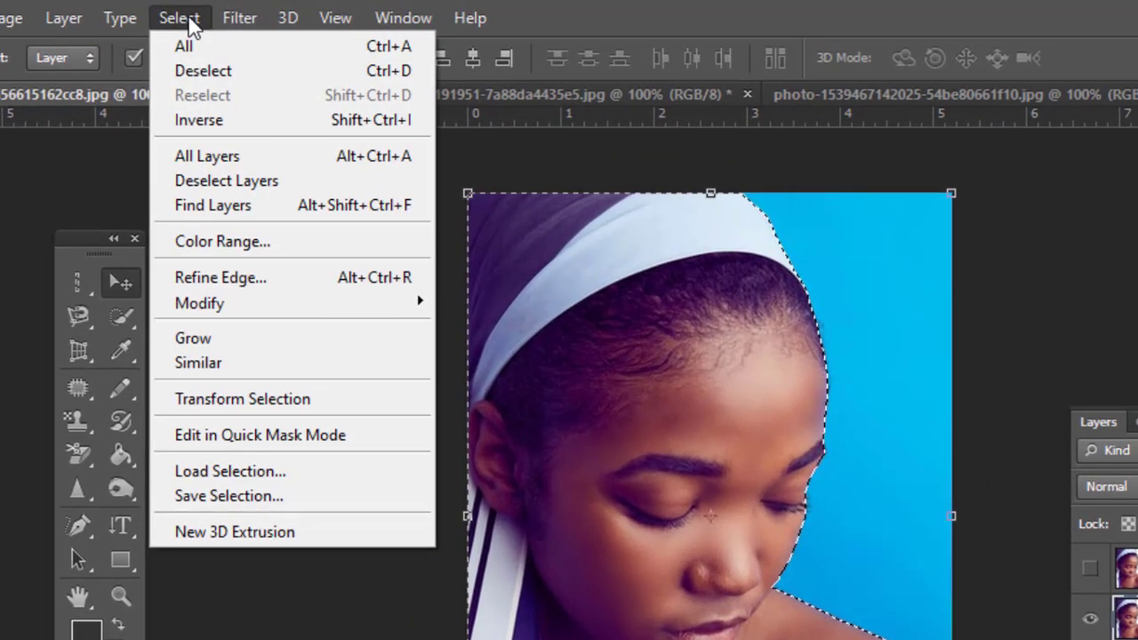
pyautogui.moveTo(229, 309)
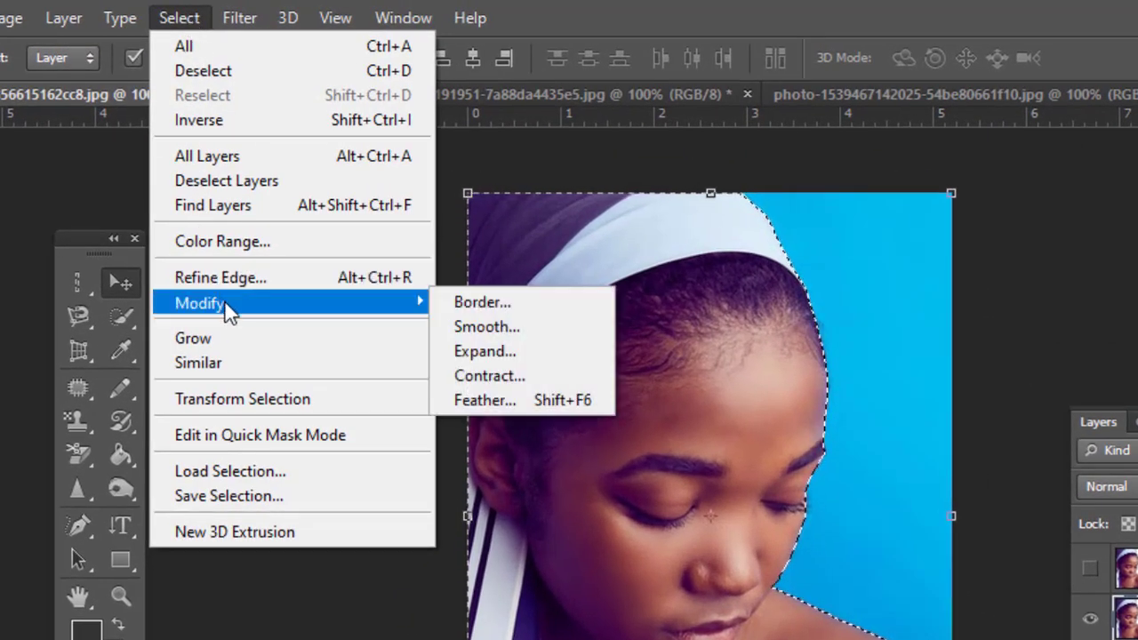
pyautogui.click(173, 13)
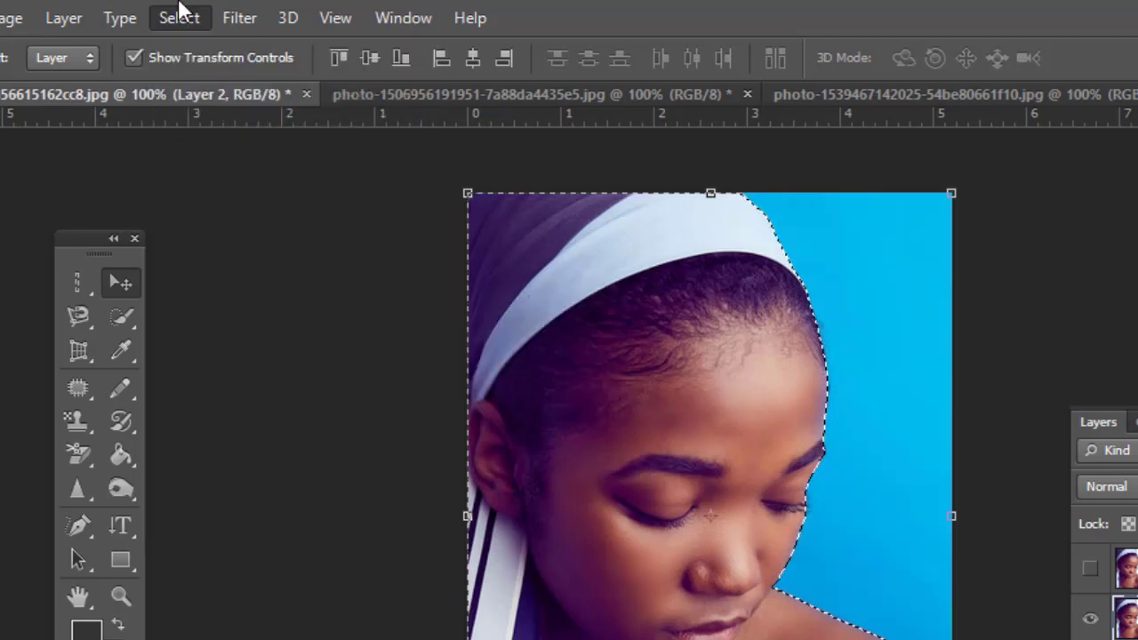
pyautogui.click(176, 16)
pyautogui.moveTo(228, 313)
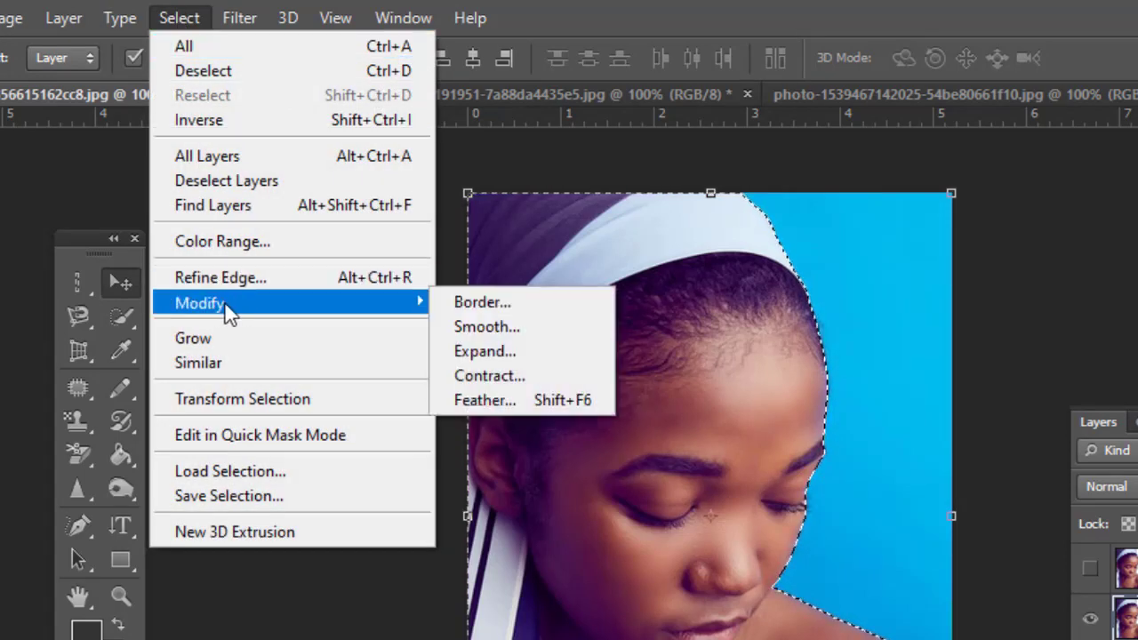
# - Contract the woman's outline selection by 1 pixel, with the dialog moved off the face
pyautogui.click(492, 376)
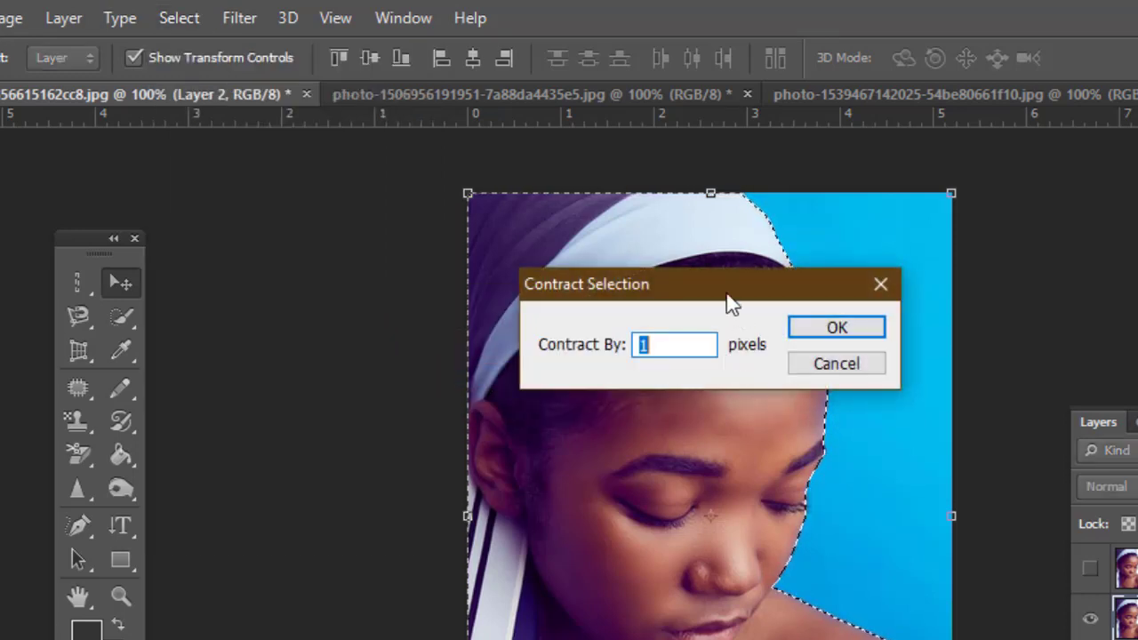
pyautogui.moveTo(726, 297); pyautogui.dragTo(1137, 247)
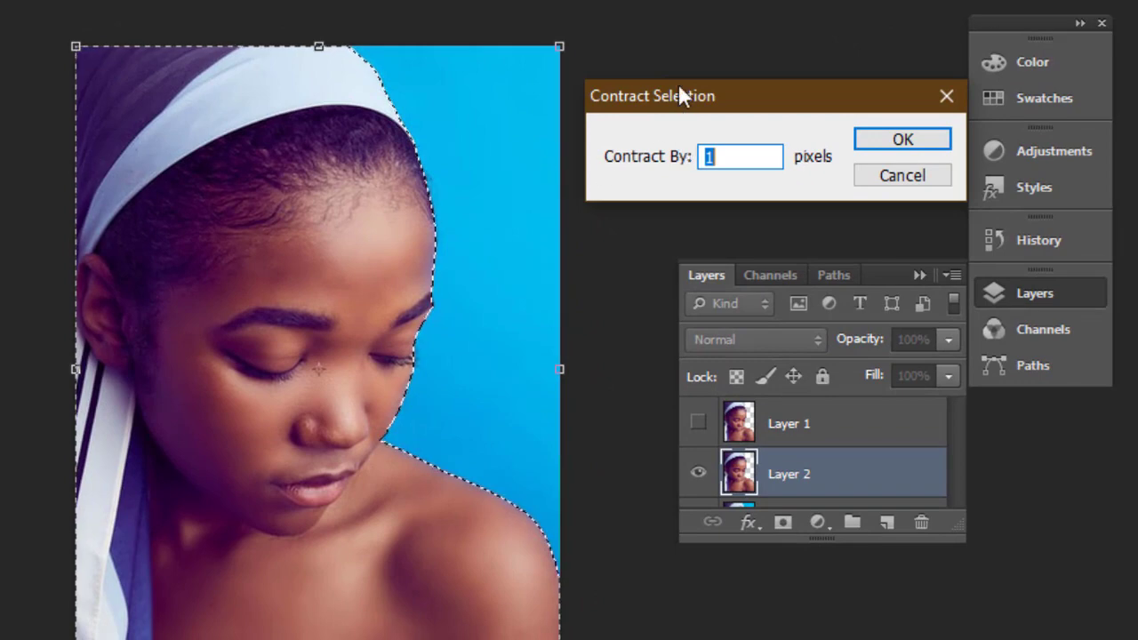
pyautogui.moveTo(1017, 211); pyautogui.dragTo(998, 212)
pyautogui.moveTo(660, 86); pyautogui.dragTo(673, 83)
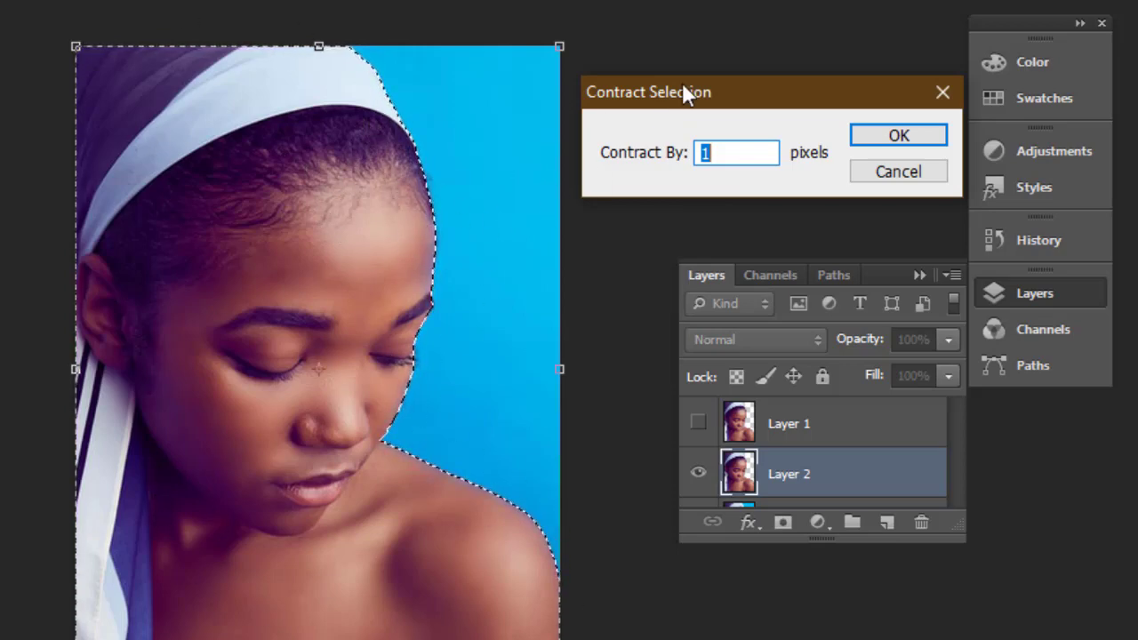
pyautogui.moveTo(711, 96); pyautogui.dragTo(684, 96)
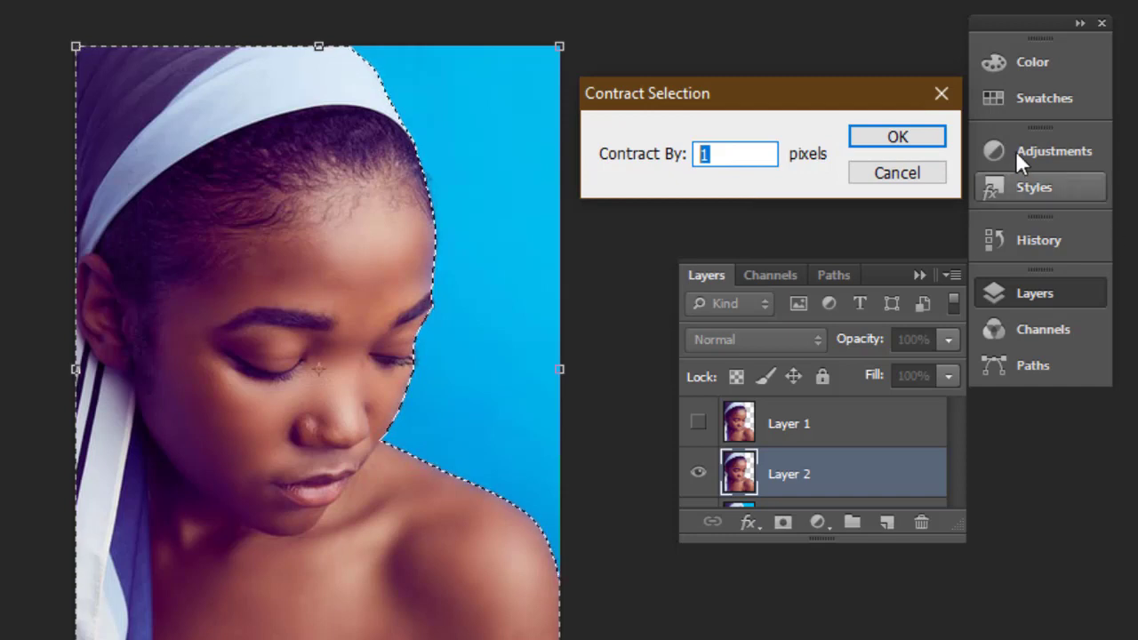
pyautogui.click(899, 140)
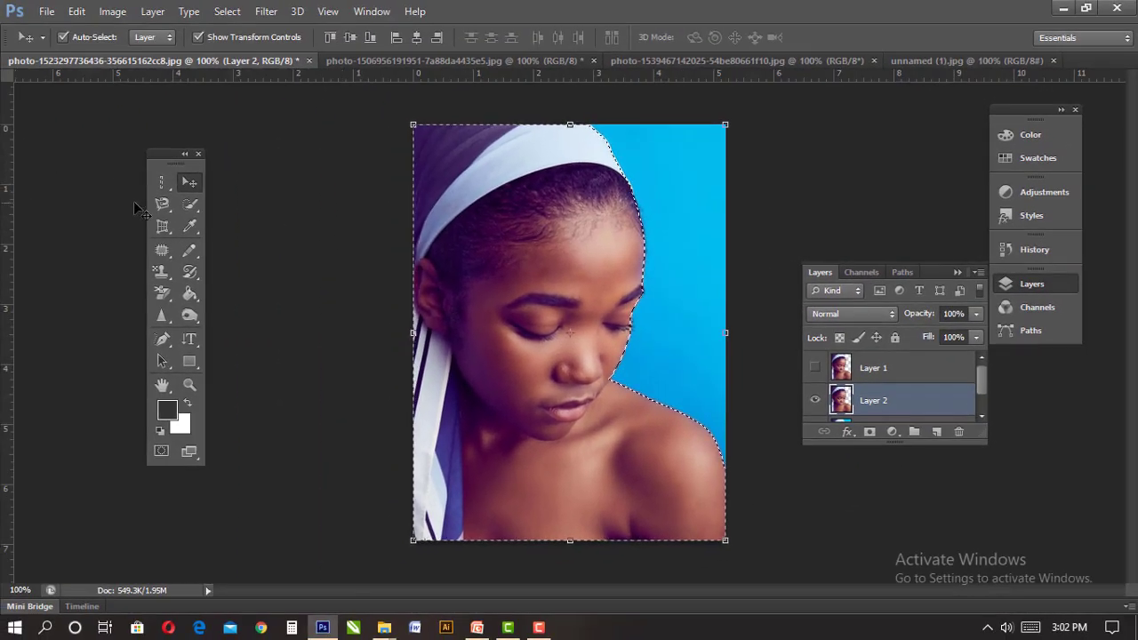
# - With the Magnetic Lasso active, copy the selected woman onto a new Layer 3 via Layer Via Copy
pyautogui.click(7, 192)
pyautogui.rightClick(556, 245)
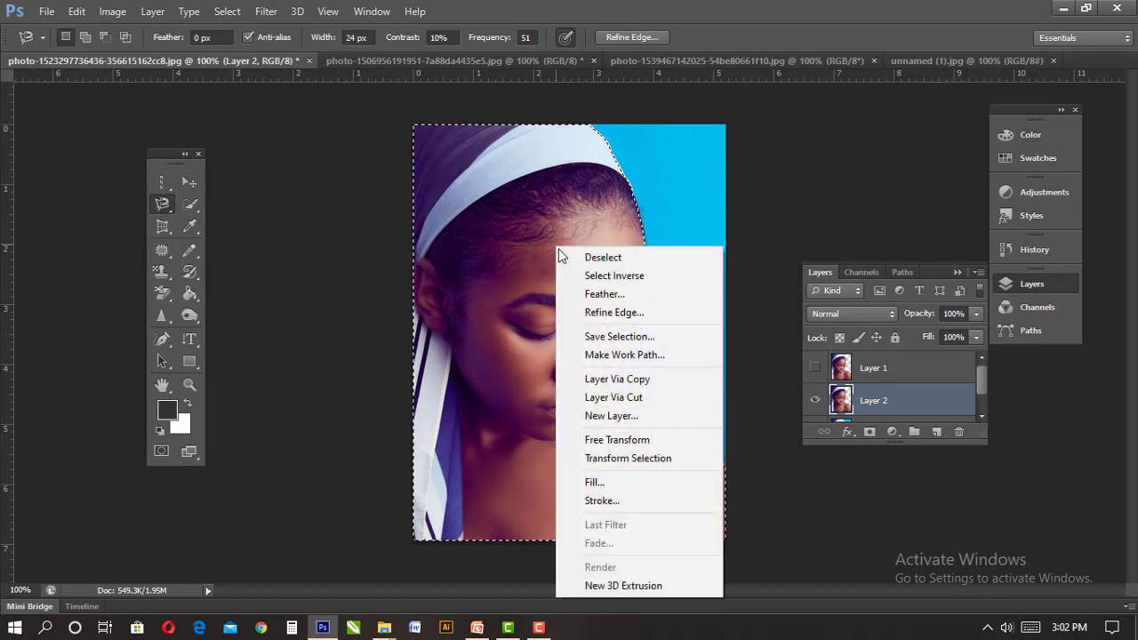
pyautogui.click(635, 384)
pyautogui.scroll(-2, 894, 373)
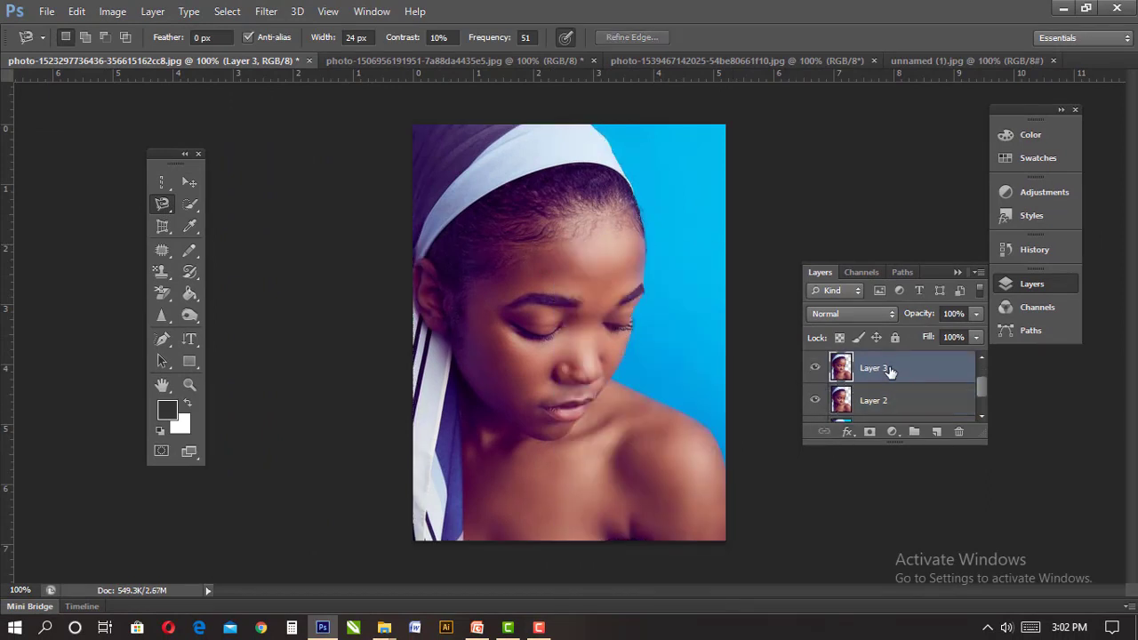
pyautogui.scroll(1, 886, 382)
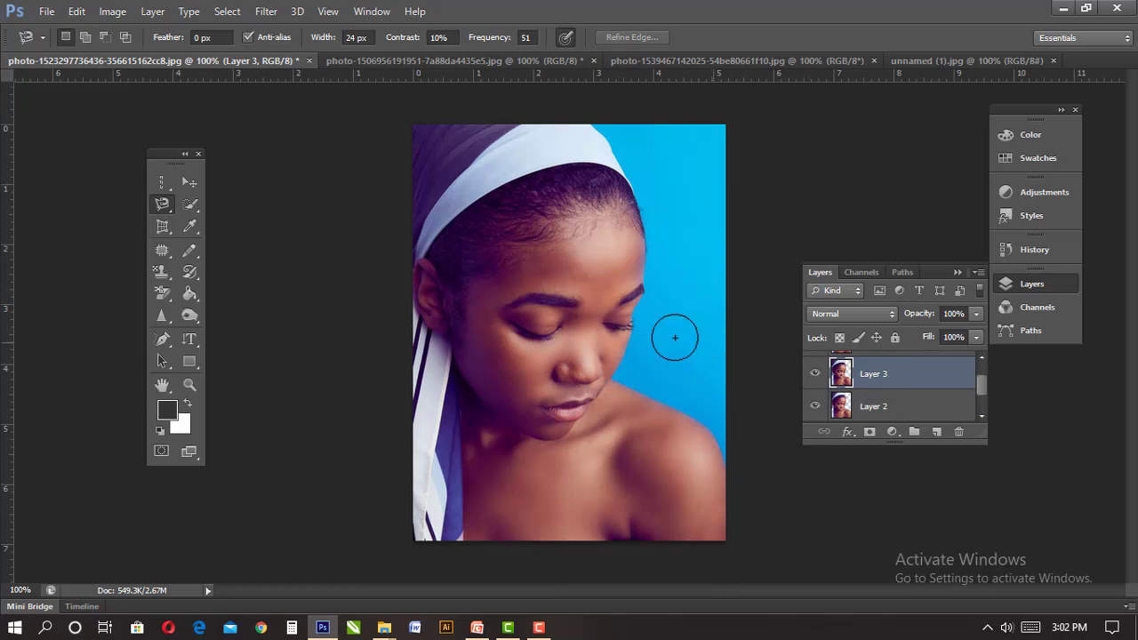
# - Trial-offset Layer 3 and Layer 2 faces to the left, then undo back to Layer 2 with Ctrl+Alt+Z
pyautogui.click(190, 181)
pyautogui.moveTo(597, 222); pyautogui.dragTo(492, 229)
pyautogui.moveTo(606, 233)
pyautogui.mouseDown()
pyautogui.moveTo(587, 237)
pyautogui.moveTo(613, 248)
pyautogui.mouseUp()
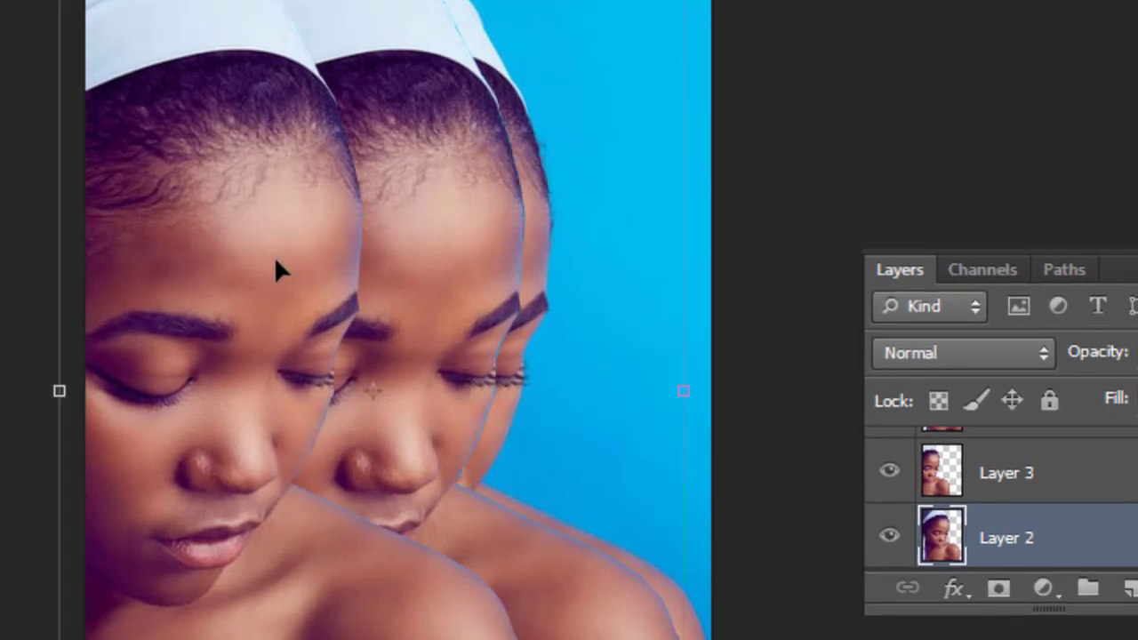
pyautogui.moveTo(275, 262)
pyautogui.mouseDown()
pyautogui.moveTo(259, 260)
pyautogui.moveTo(285, 262)
pyautogui.mouseUp()
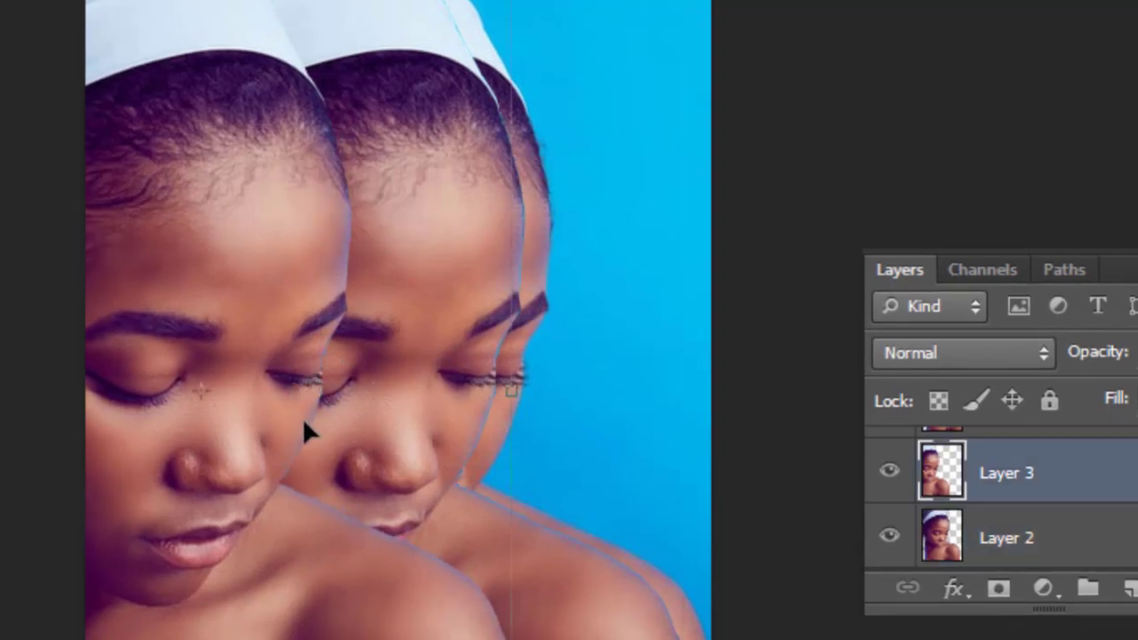
pyautogui.scroll(3, 325, 331)
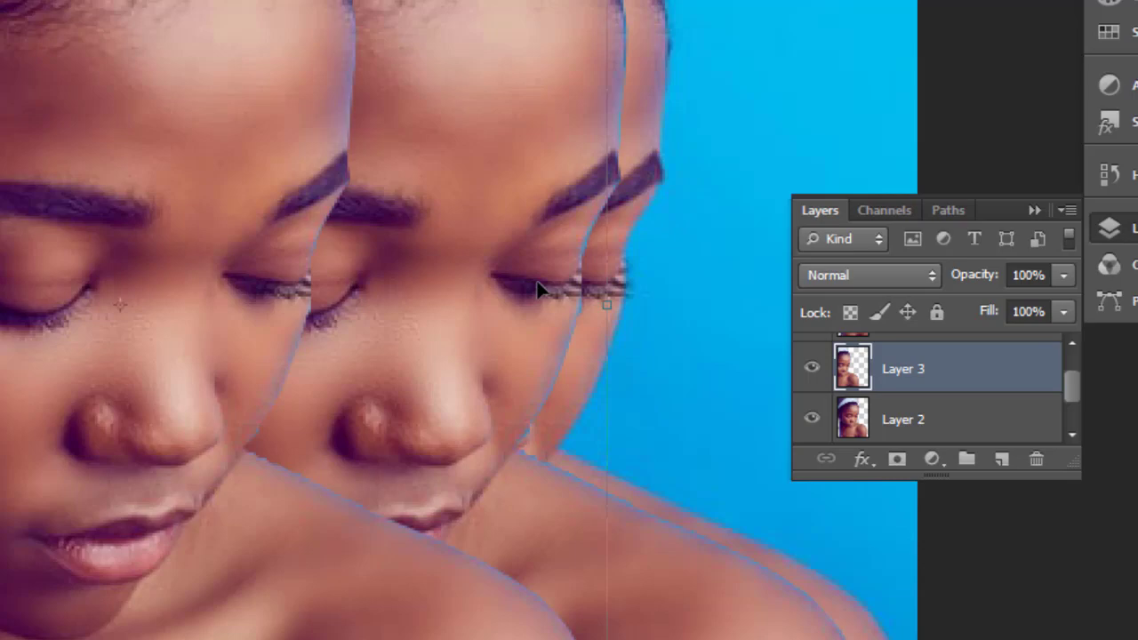
pyautogui.hotkey('ctrl', 'alt', 'z')
pyautogui.hotkey('ctrl', 'alt', 'z')
pyautogui.hotkey('ctrl', 'alt', 'z')
pyautogui.hotkey('ctrl', 'alt', 'z')
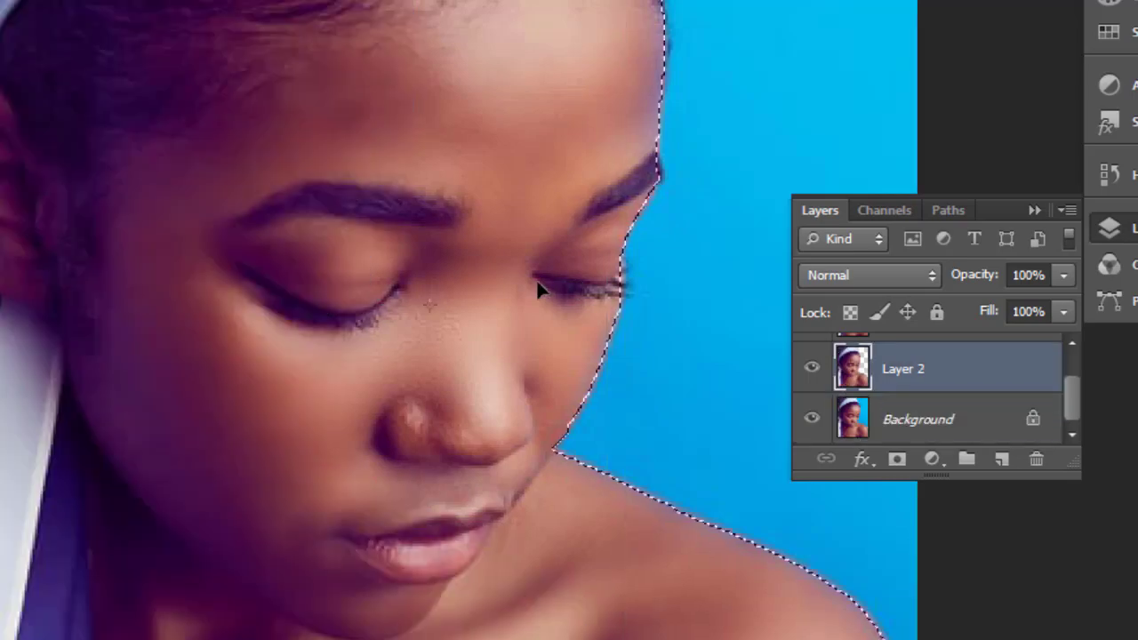
pyautogui.scroll(-2, 539, 289)
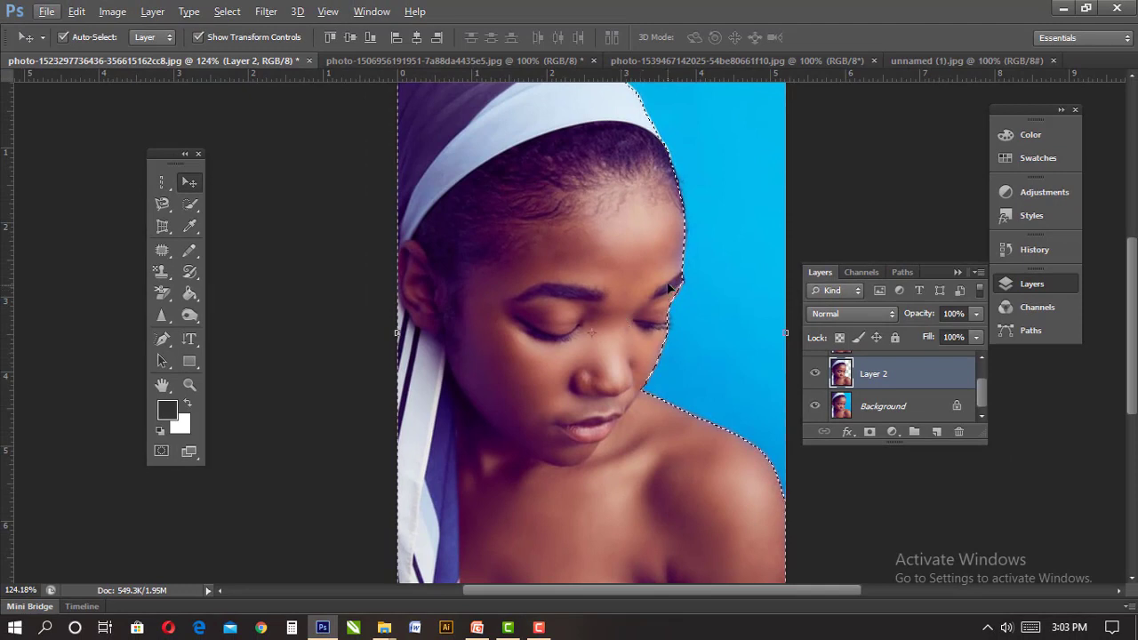
pyautogui.scroll(1, 838, 373)
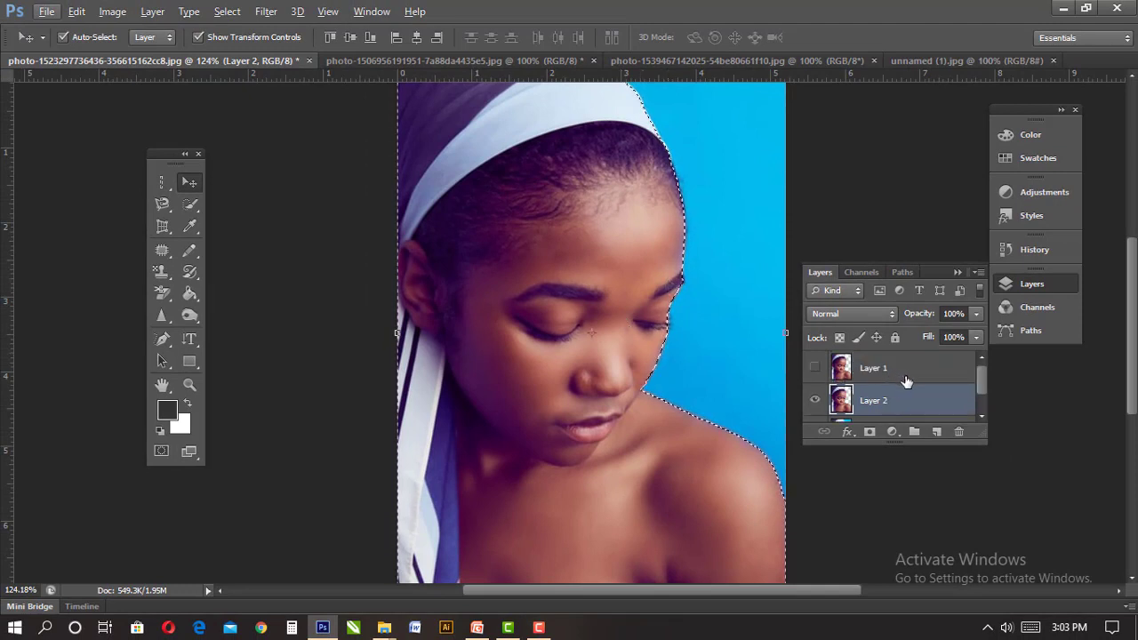
pyautogui.scroll(-1, 904, 379)
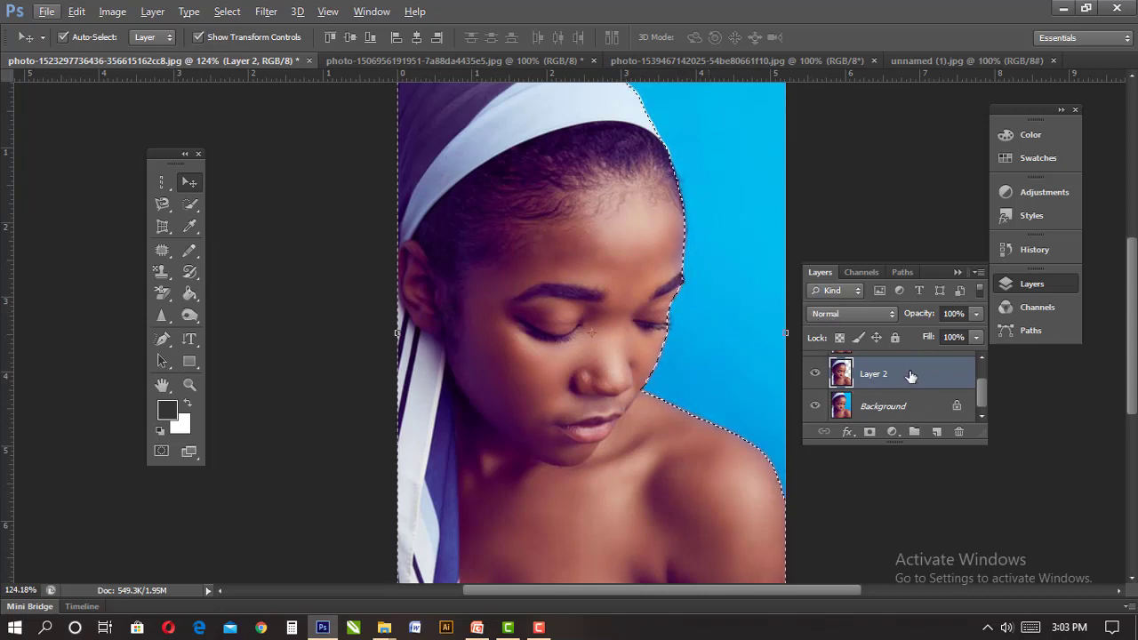
pyautogui.scroll(1, 844, 382)
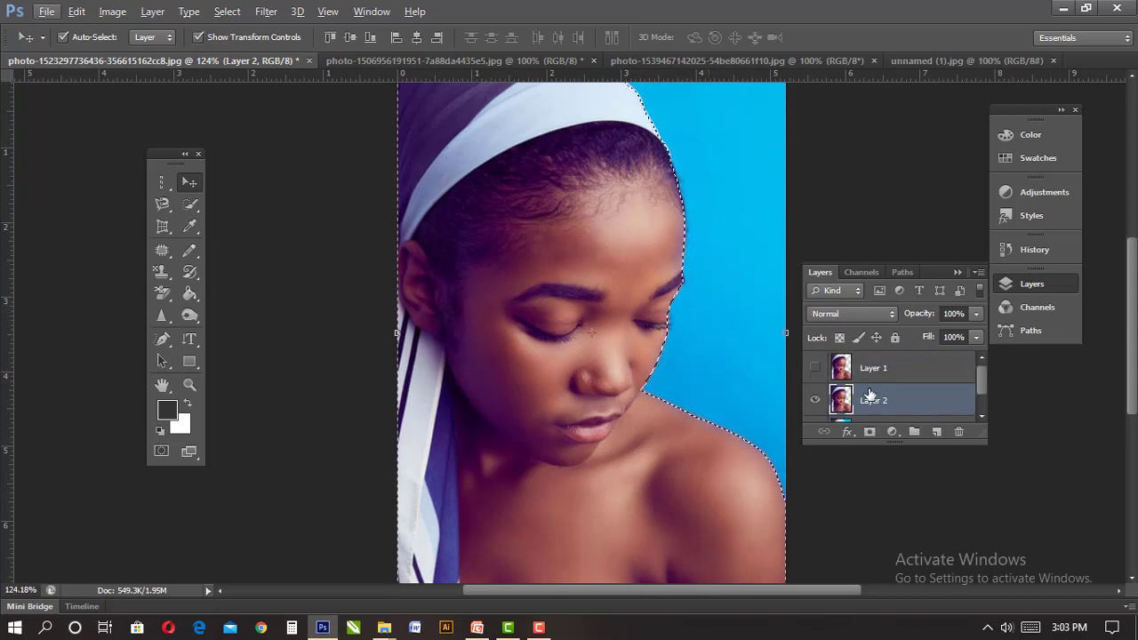
# - Look through the Select menu repeatedly to locate Modify > Contract
pyautogui.click(153, 12)
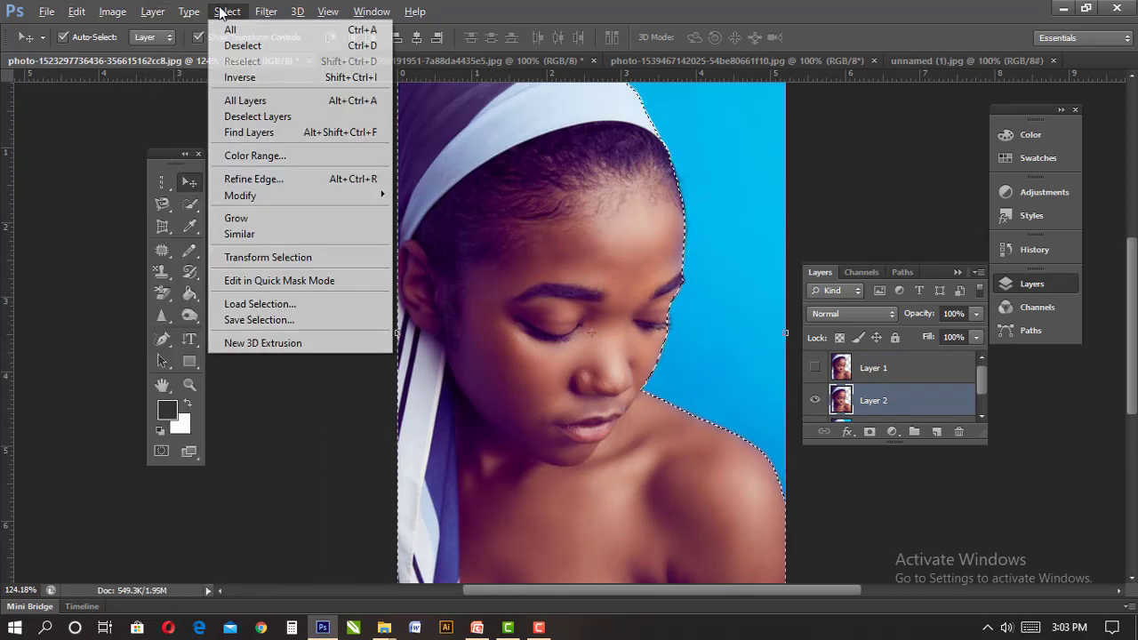
pyautogui.click(654, 215)
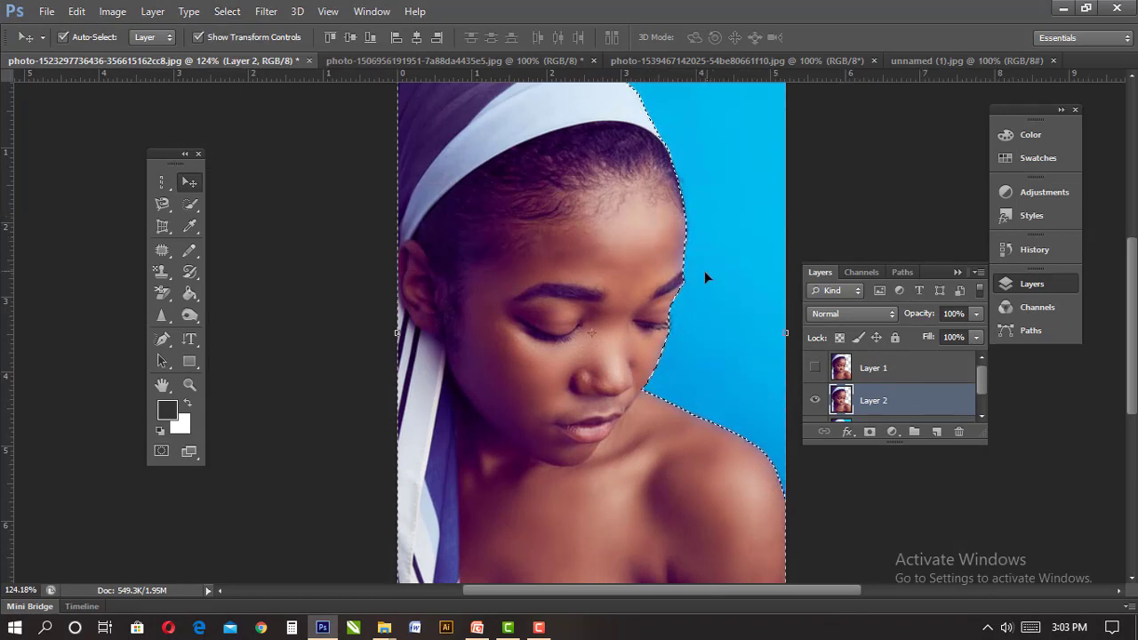
pyautogui.click(226, 11)
pyautogui.moveTo(267, 194)
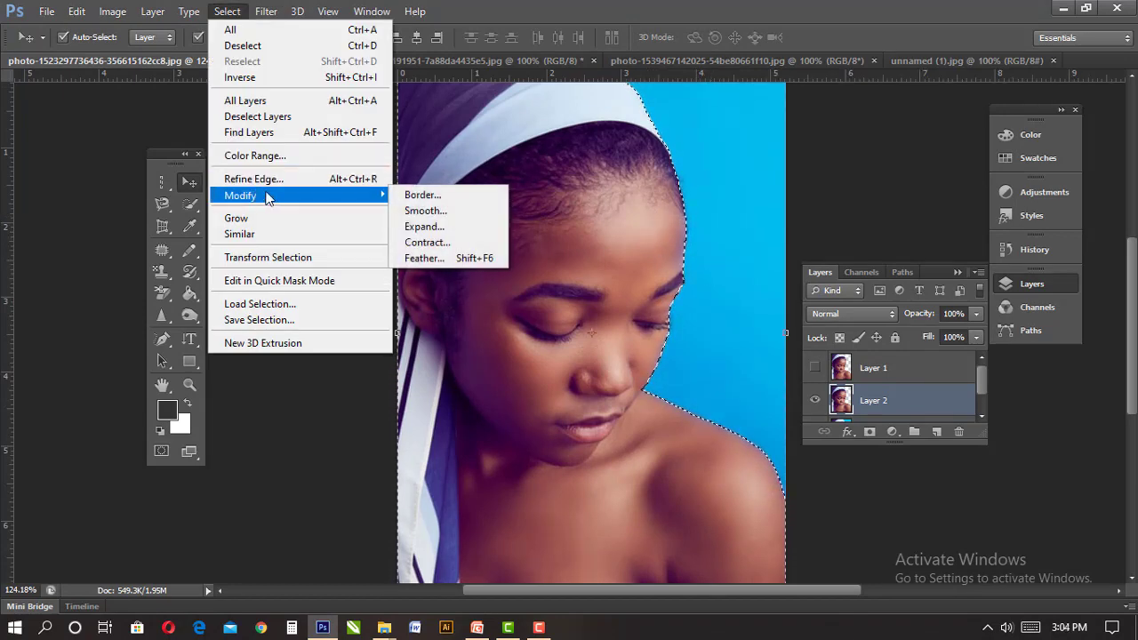
pyautogui.moveTo(266, 11)
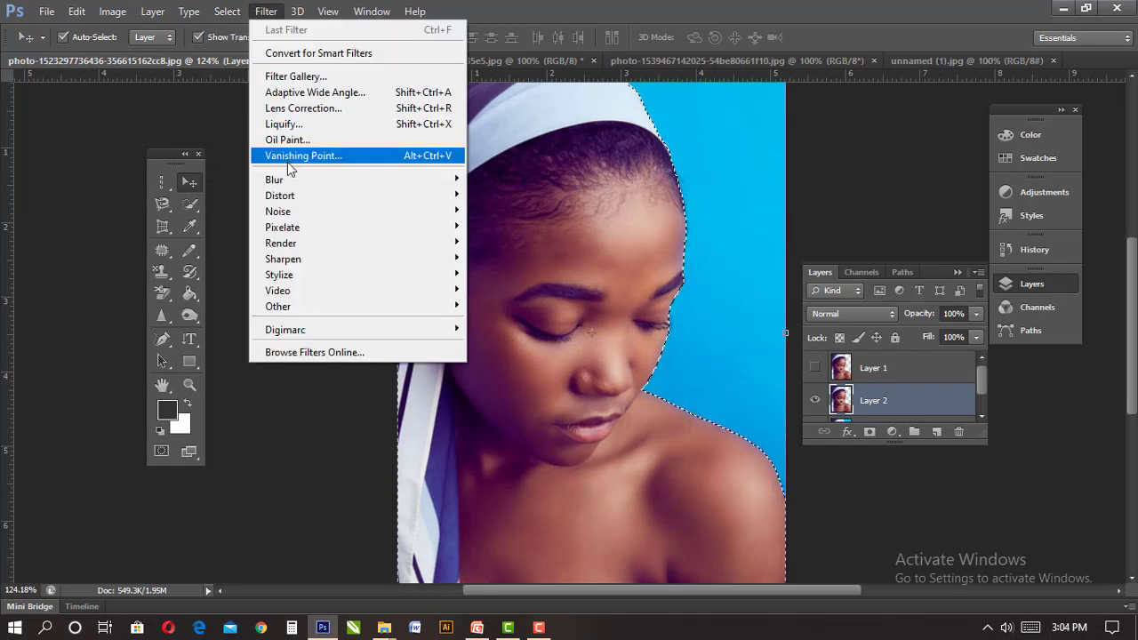
pyautogui.moveTo(226, 10)
pyautogui.moveTo(302, 197)
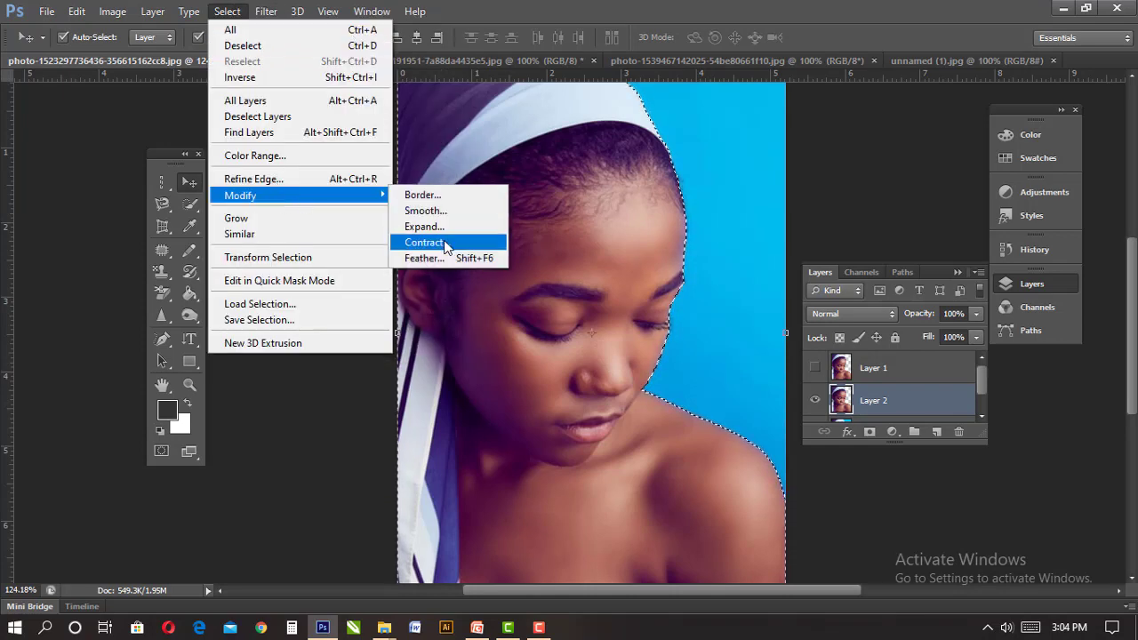
pyautogui.click(580, 7)
pyautogui.hotkey('alt', 's')
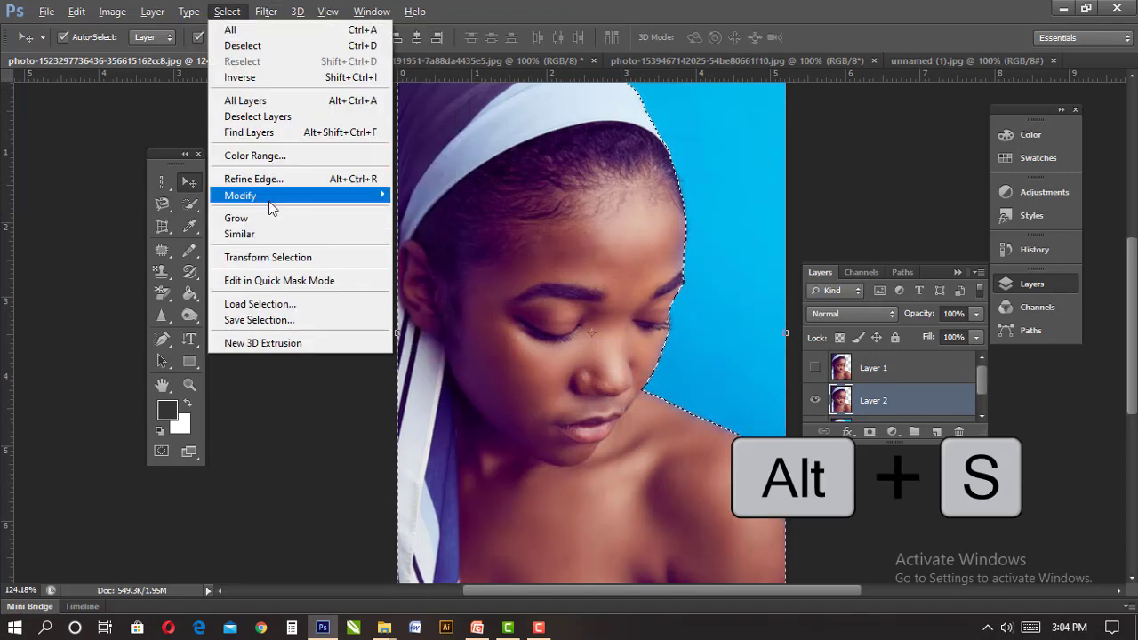
pyautogui.click(762, 13)
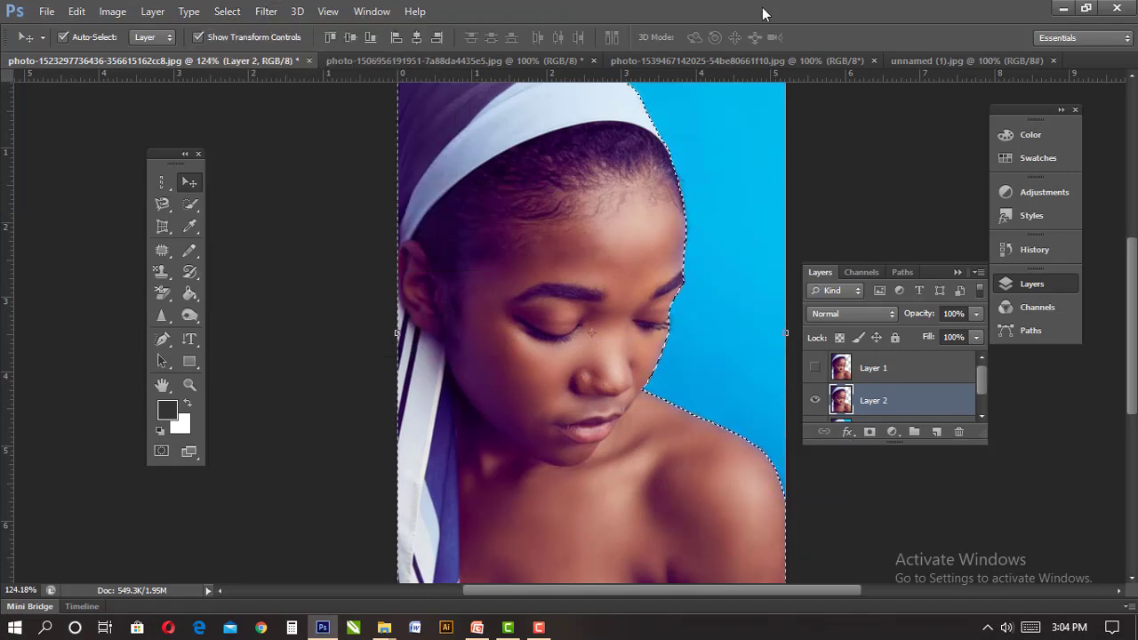
pyautogui.hotkey('alt', 's')
pyautogui.press('m')
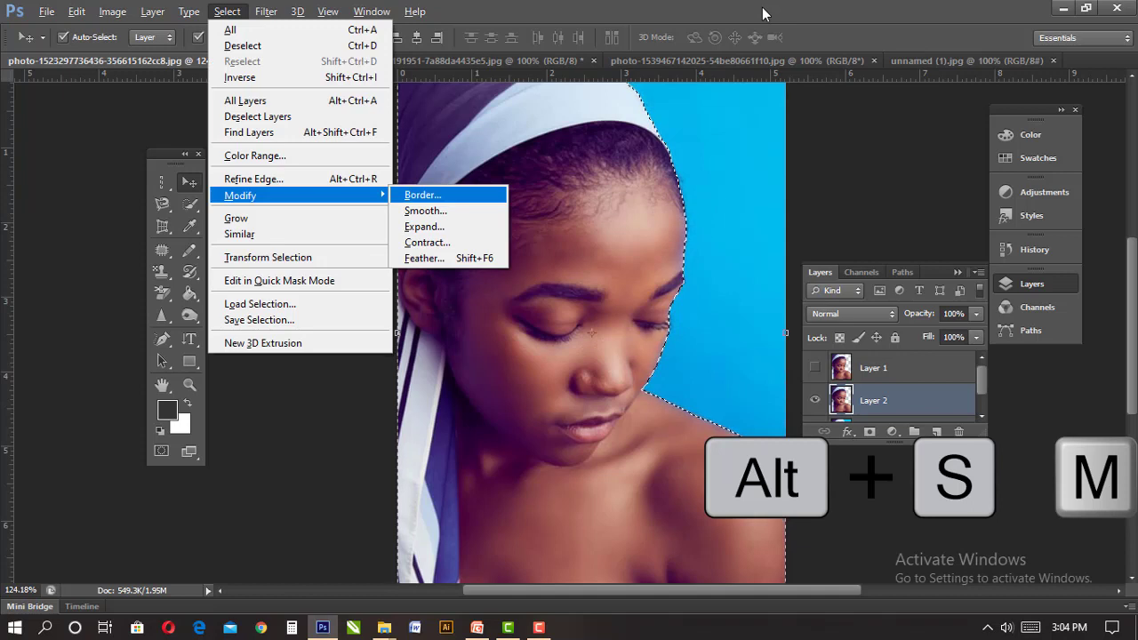
pyautogui.press('Up')
pyautogui.press('Up')
pyautogui.click(584, 7)
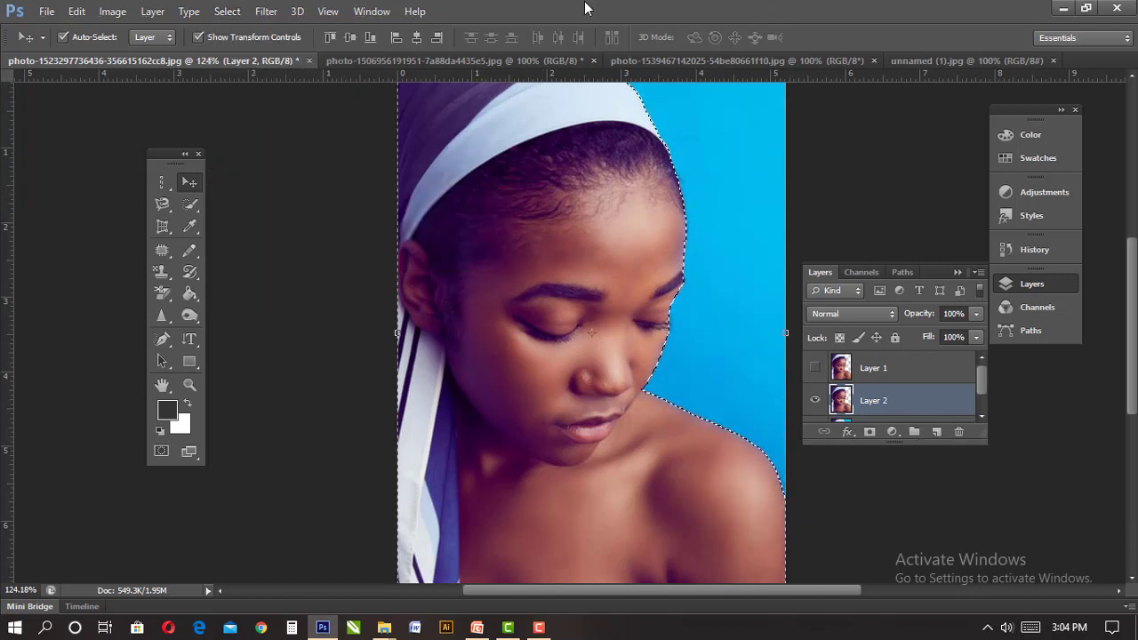
pyautogui.hotkey('alt', 's')
pyautogui.press('m')
pyautogui.press('c')
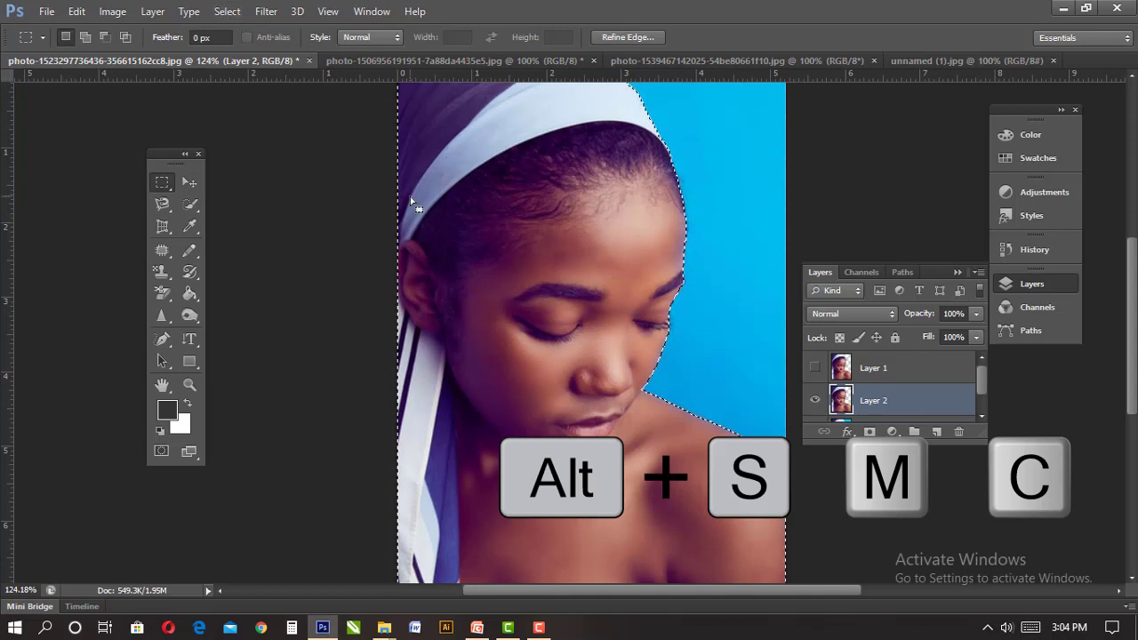
# - Contract the woman's outline selection by 2 pixels
pyautogui.hotkey('alt', 's')
pyautogui.press('m')
pyautogui.press('c')
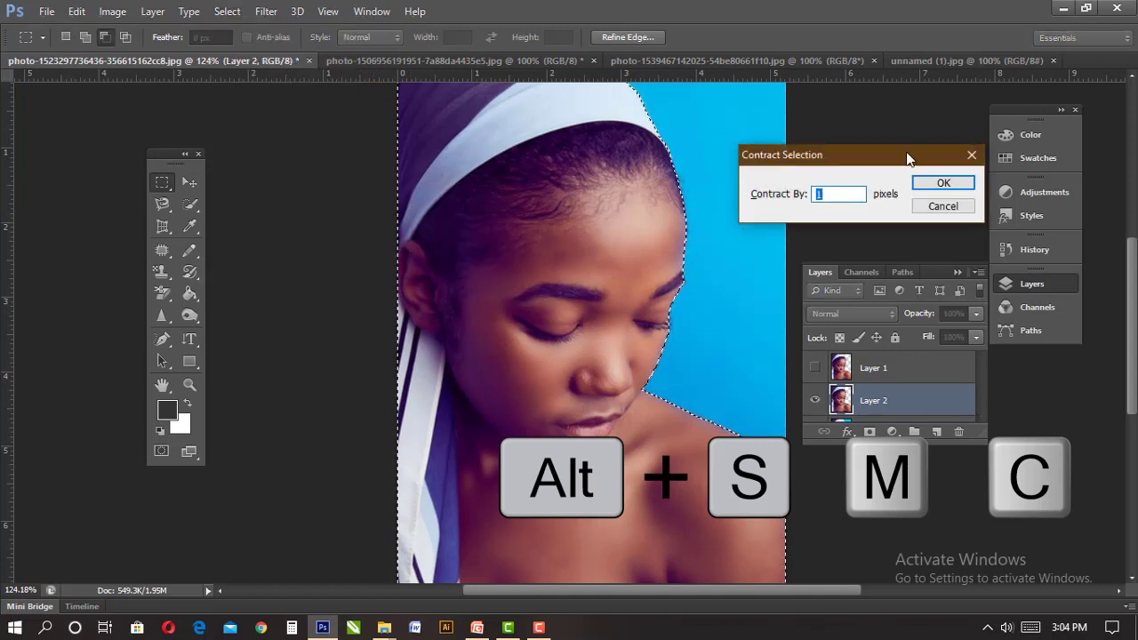
pyautogui.moveTo(883, 151); pyautogui.dragTo(814, 166)
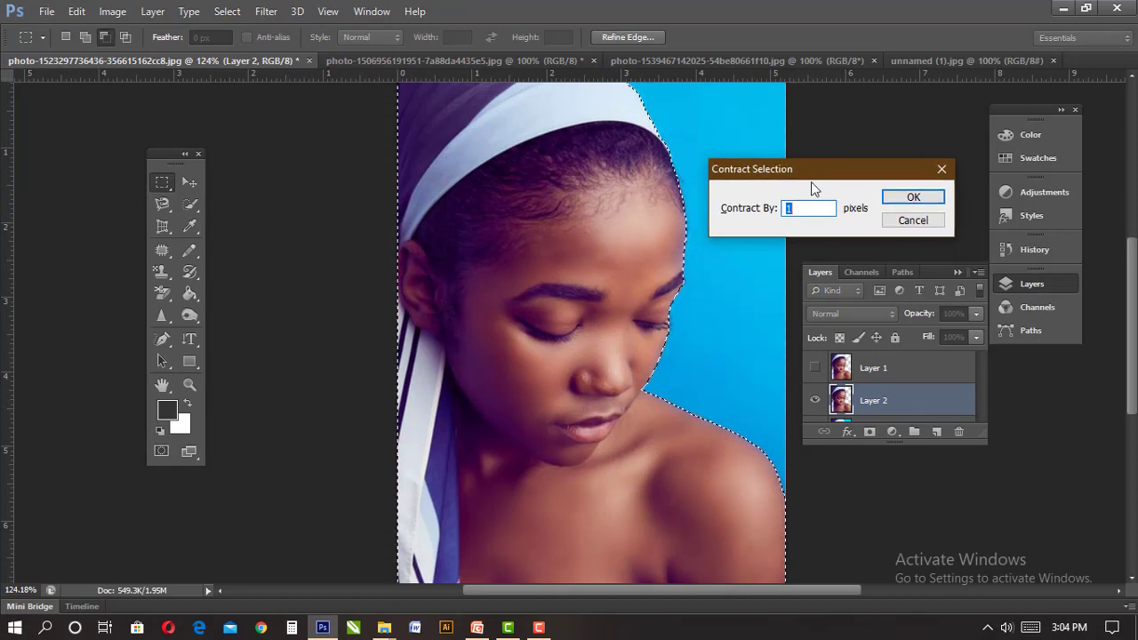
pyautogui.write('2')
pyautogui.click(912, 196)
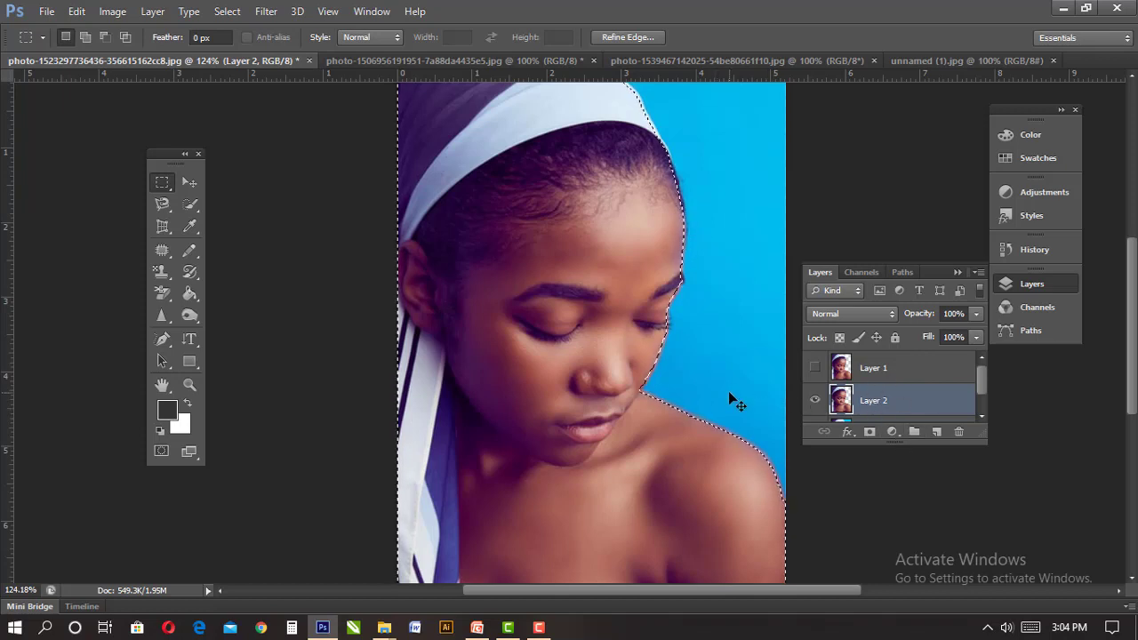
# - Copy the selected woman to a new Layer 3 and shift that copy left
pyautogui.rightClick(540, 224)
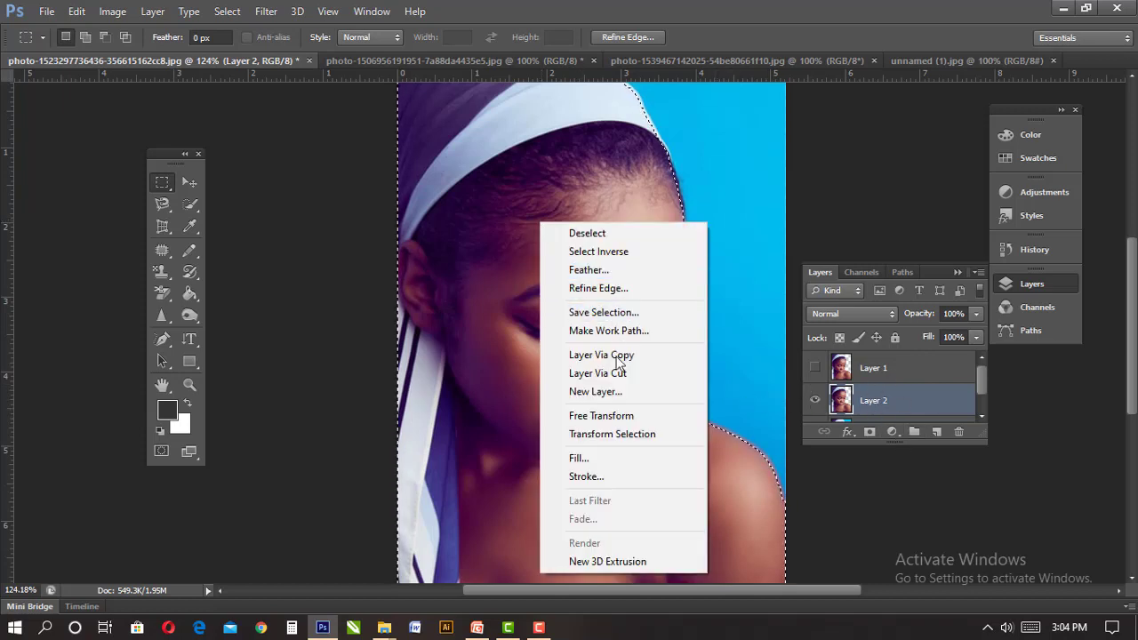
pyautogui.click(622, 356)
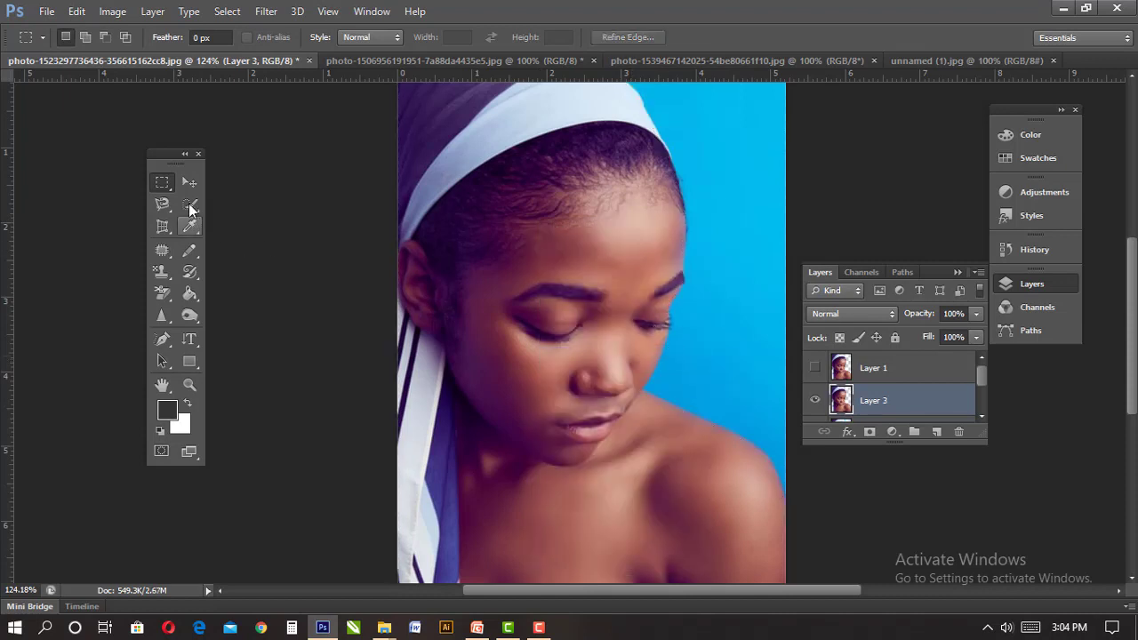
pyautogui.click(190, 182)
pyautogui.moveTo(585, 234); pyautogui.dragTo(470, 232)
# - Show Layer 1 and offset the Layer 1 and Layer 3 faces sideways into a triple echo
pyautogui.click(814, 367)
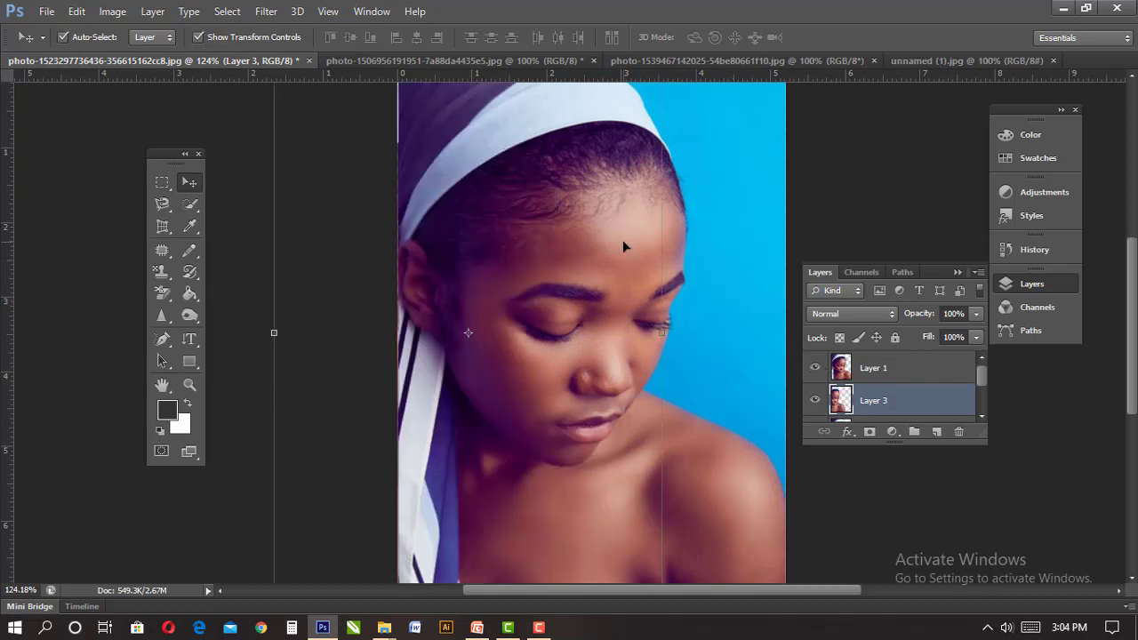
pyautogui.moveTo(622, 241); pyautogui.dragTo(599, 243)
pyautogui.moveTo(924, 369); pyautogui.dragTo(871, 378)
pyautogui.click(871, 400)
pyautogui.moveTo(584, 263); pyautogui.dragTo(436, 275)
# - Nudge the middle echo face slightly to the right
pyautogui.click(911, 369)
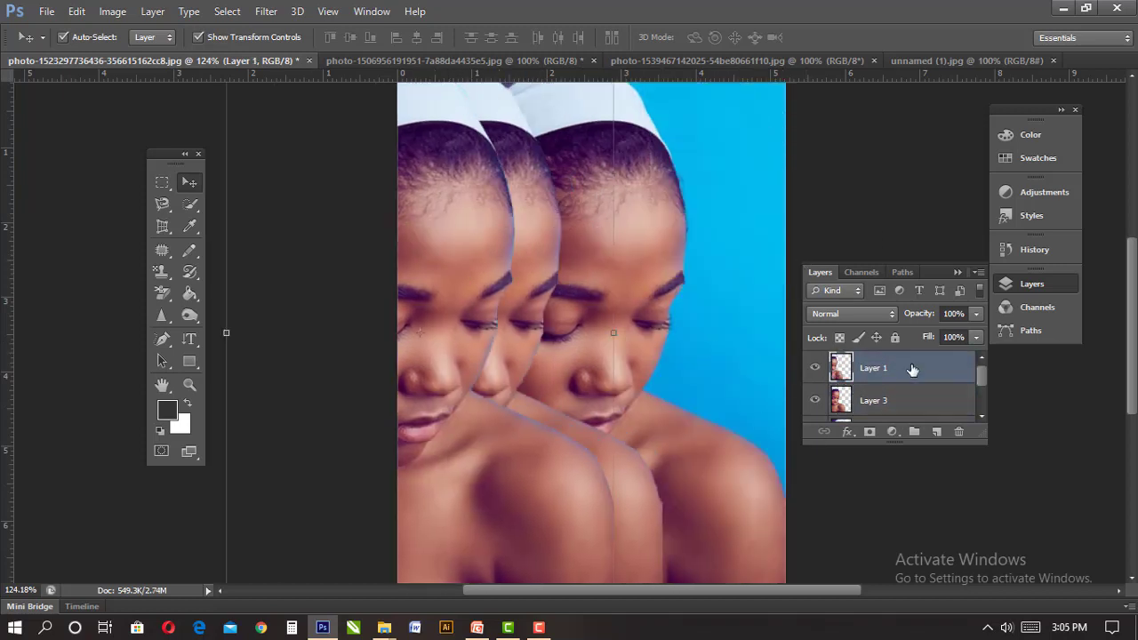
pyautogui.scroll(-2, 911, 369)
pyautogui.scroll(2, 922, 401)
pyautogui.scroll(-2, 927, 371)
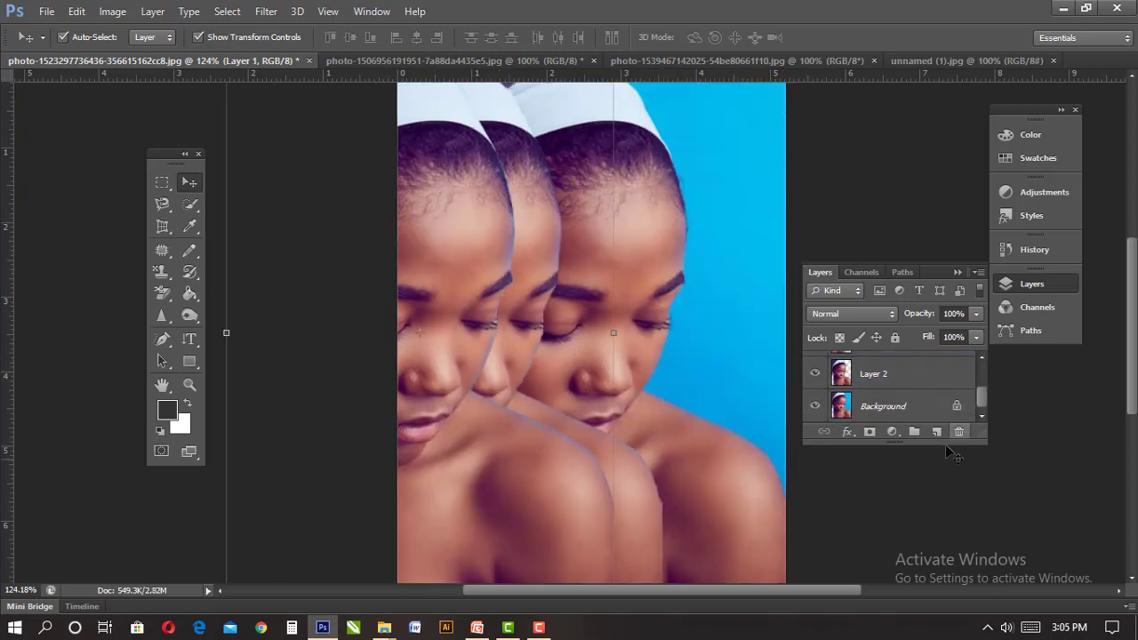
pyautogui.scroll(2, 889, 409)
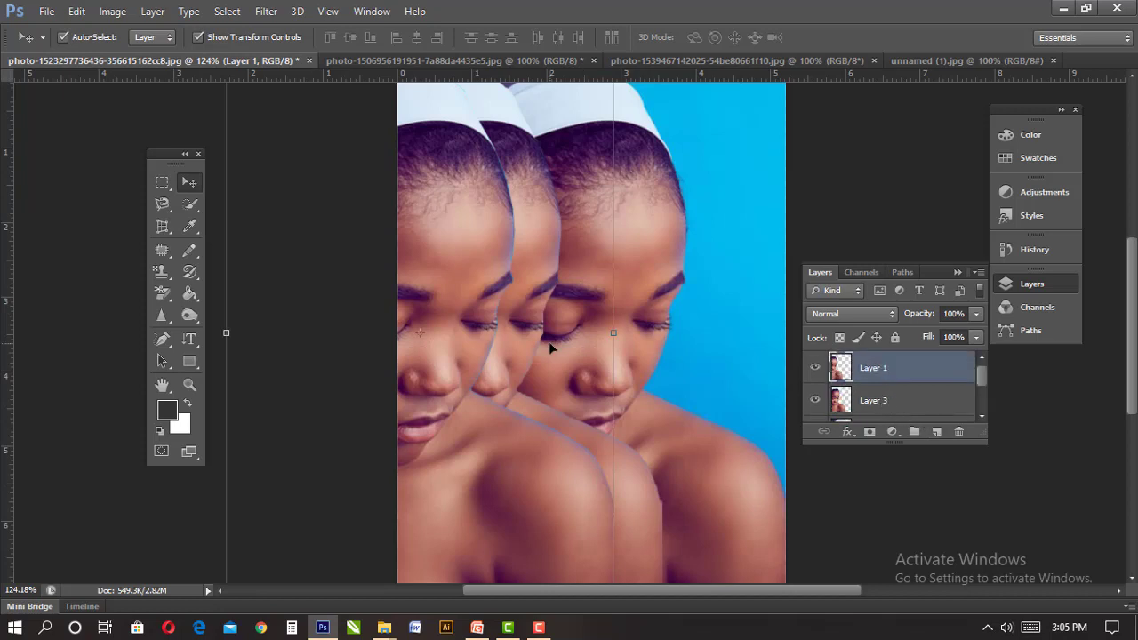
pyautogui.moveTo(517, 290); pyautogui.dragTo(545, 281)
# - Raise Layer 3 above Layer 1 with Ctrl+], then return it below with Ctrl+[
pyautogui.click(492, 266)
pyautogui.click(568, 258)
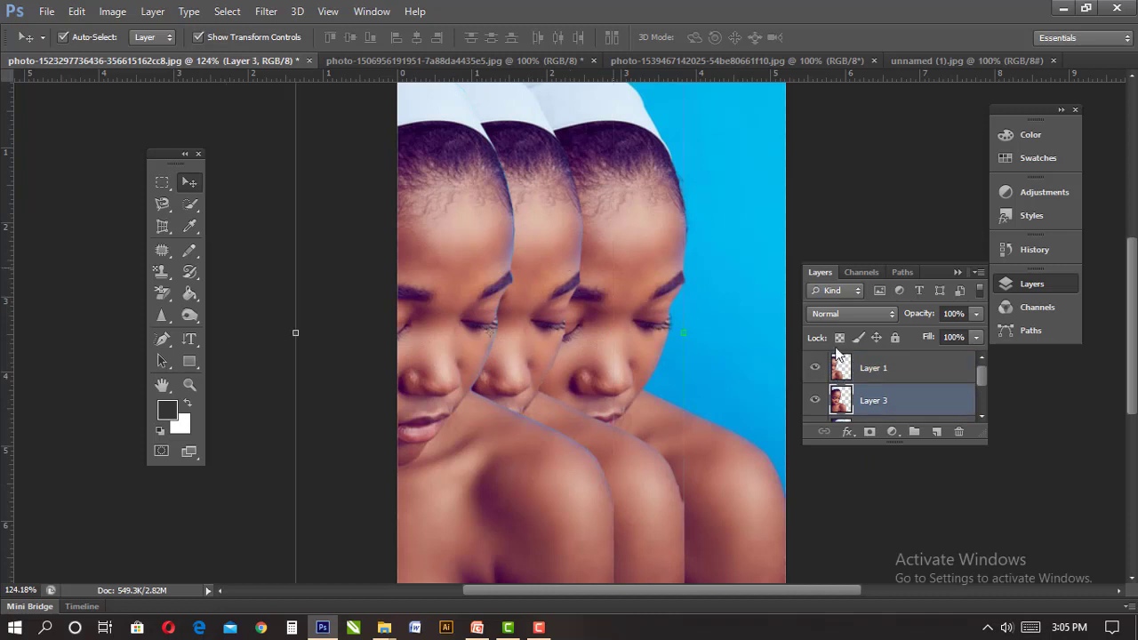
pyautogui.moveTo(920, 408)
pyautogui.mouseDown()
pyautogui.moveTo(920, 366)
pyautogui.moveTo(919, 396)
pyautogui.mouseUp()
pyautogui.hotkey('ctrl', ']')
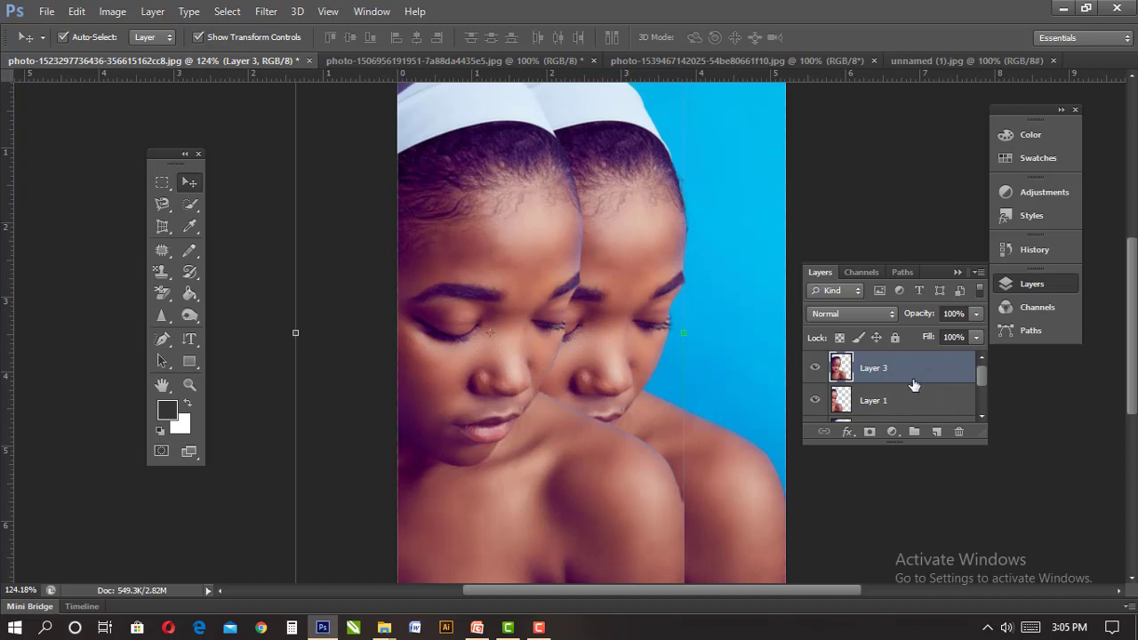
pyautogui.scroll(-1, 912, 384)
pyautogui.scroll(1, 898, 385)
pyautogui.hotkey('ctrl', '[')
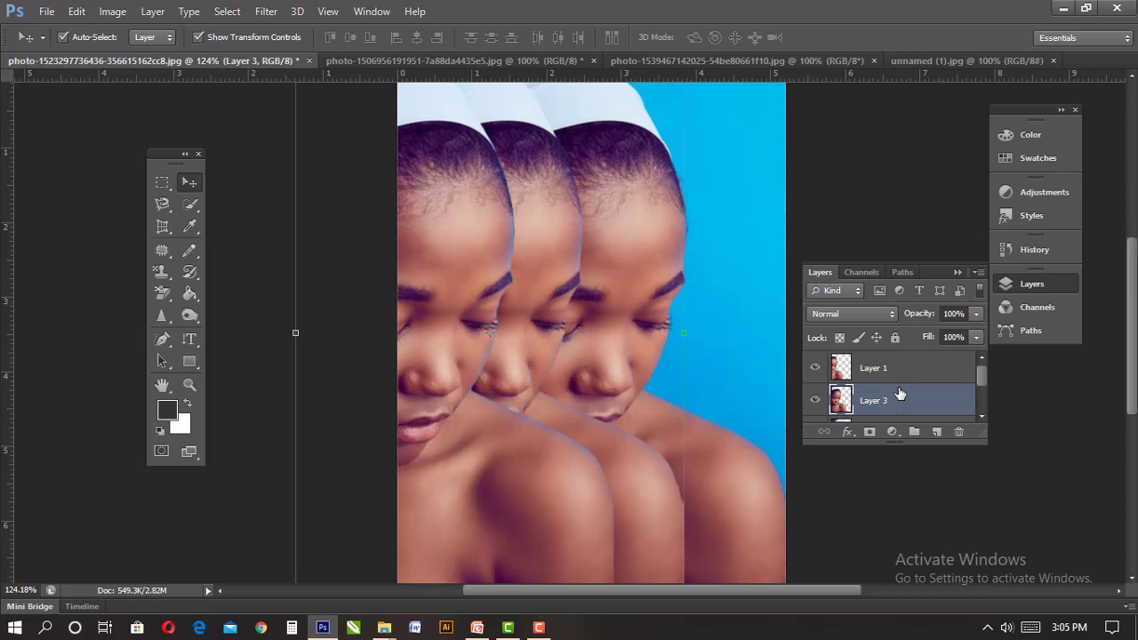
pyautogui.click(110, 10)
# - Stack Layer 3 above Layer 1 and shift its face right over the other copies
pyautogui.moveTo(151, 11)
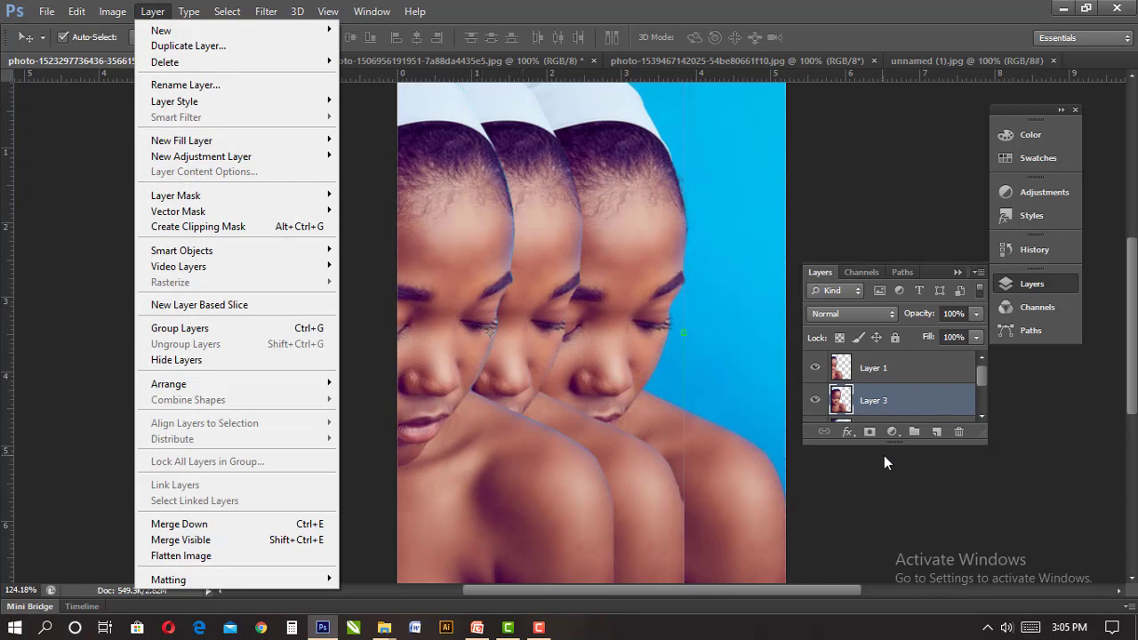
pyautogui.click(400, 262)
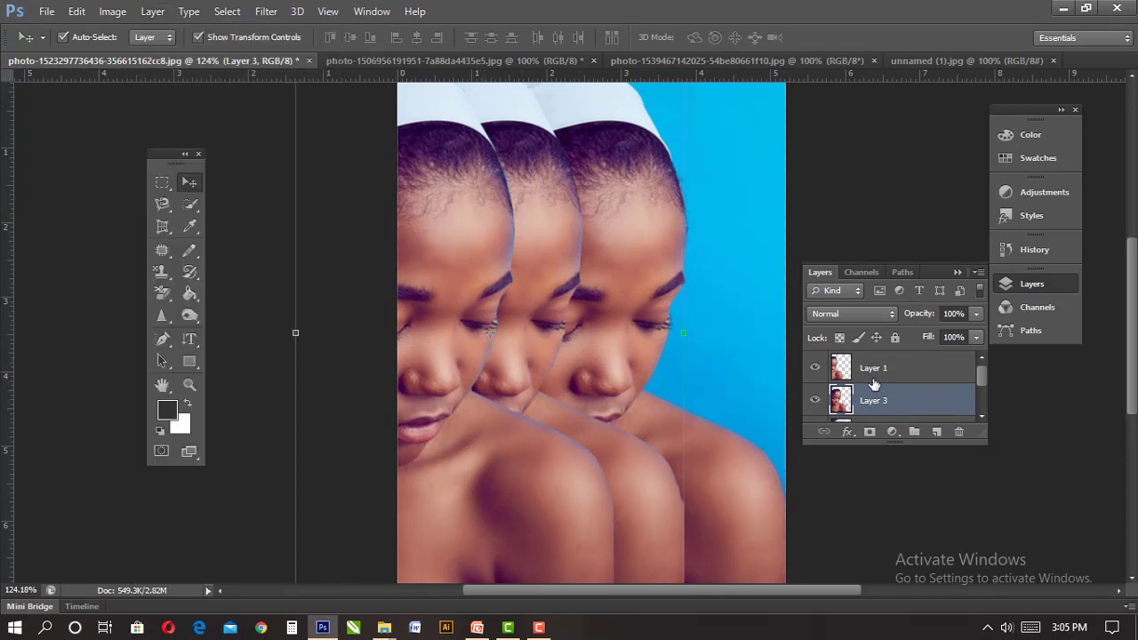
pyautogui.moveTo(906, 400); pyautogui.dragTo(907, 356)
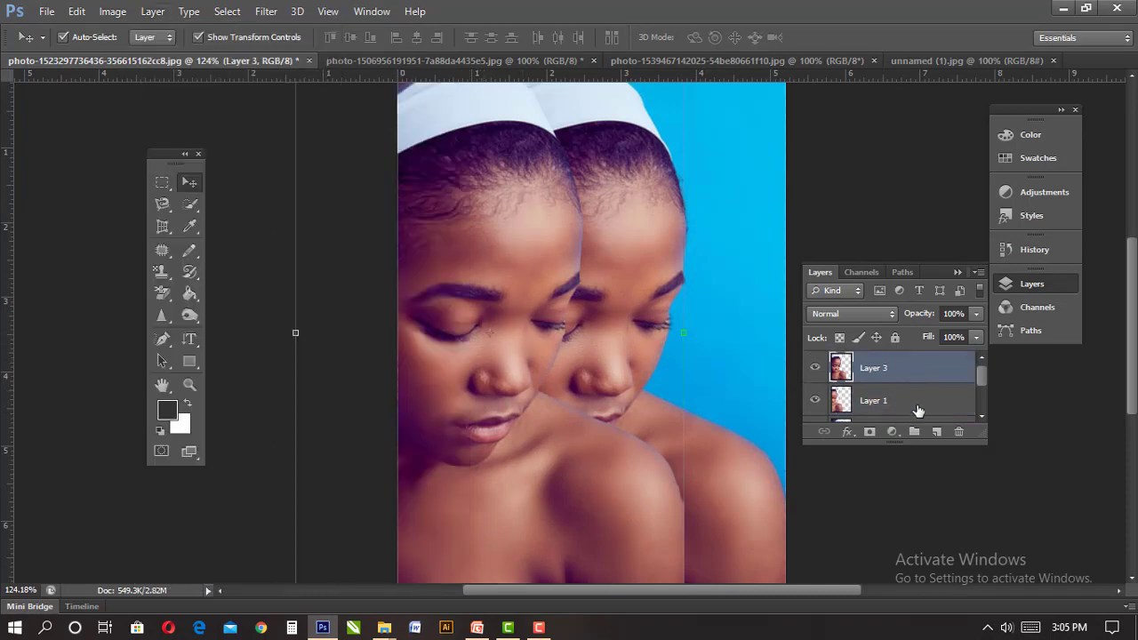
pyautogui.moveTo(585, 335); pyautogui.dragTo(656, 287)
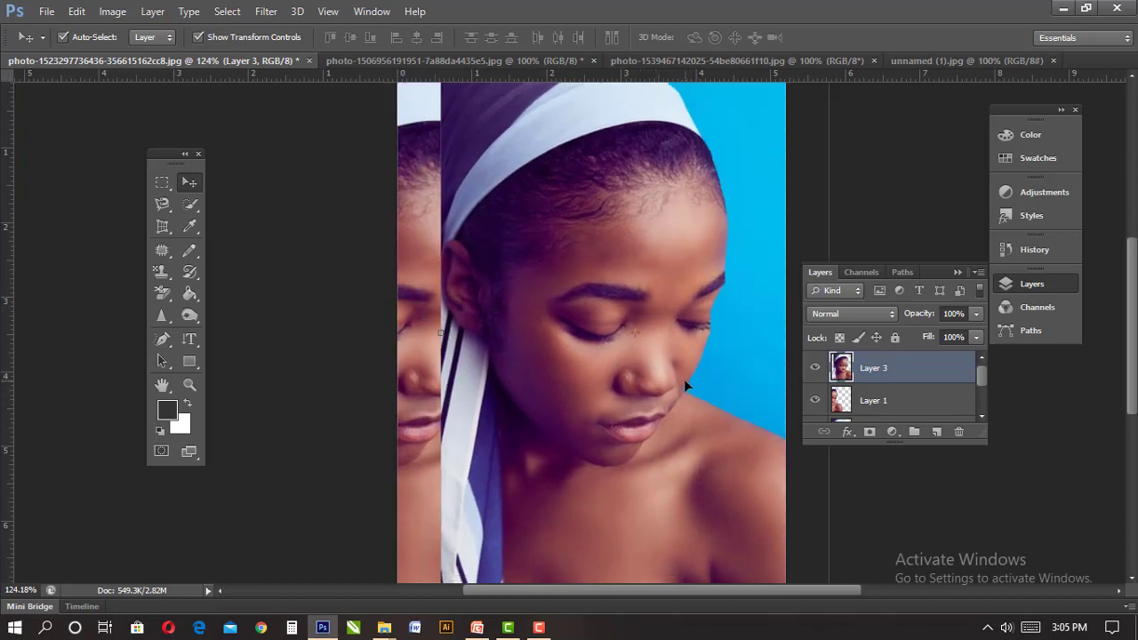
# - Zoom to 300% on the face and switch to the Polygonal Lasso Tool
pyautogui.hotkey('ctrl', '+')
pyautogui.hotkey('ctrl', '+')
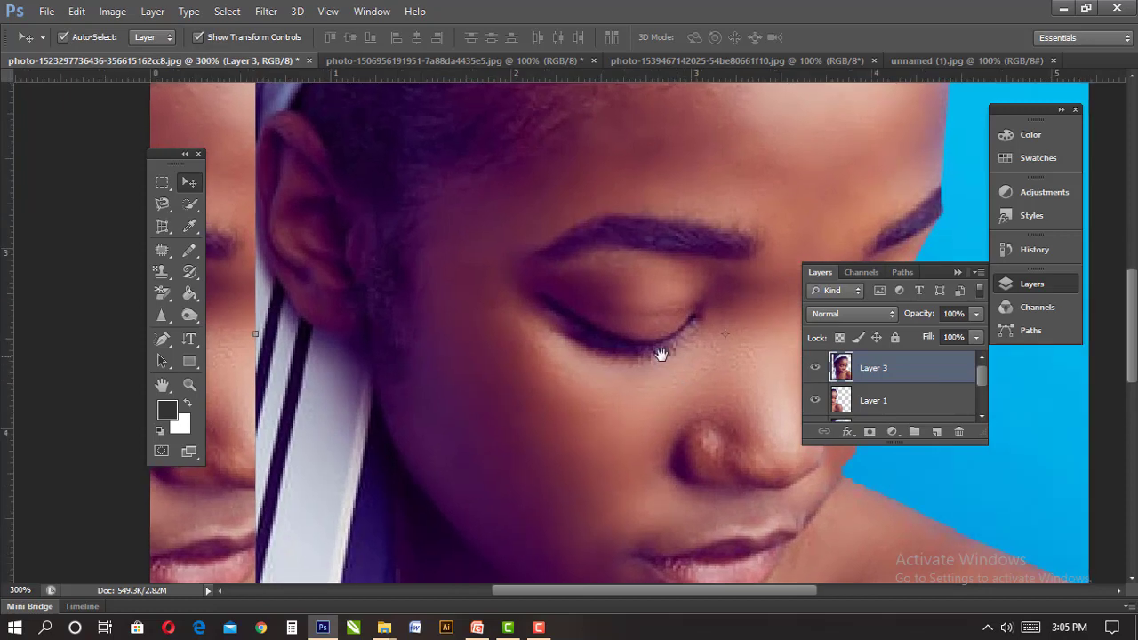
pyautogui.moveTo(661, 354); pyautogui.dragTo(373, 322)
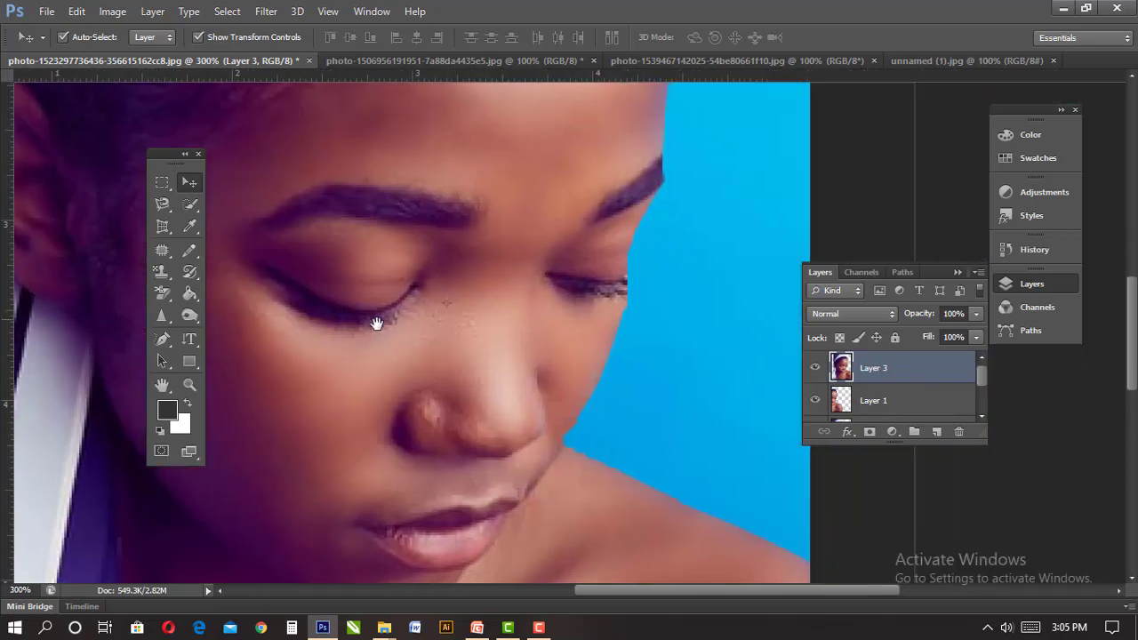
pyautogui.click(162, 203)
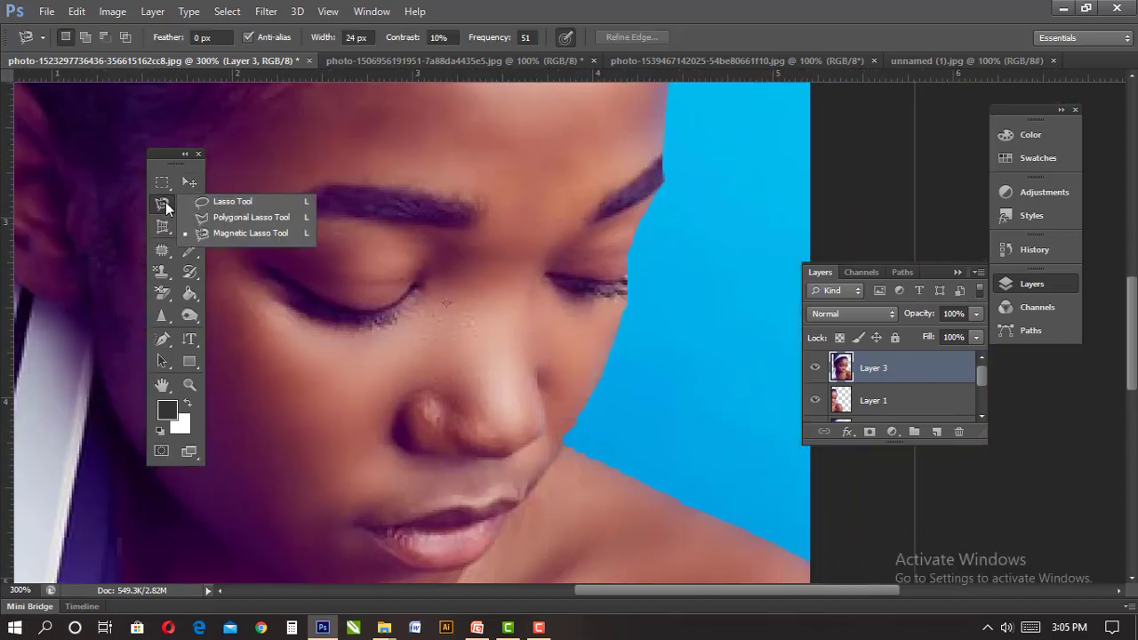
pyautogui.click(232, 217)
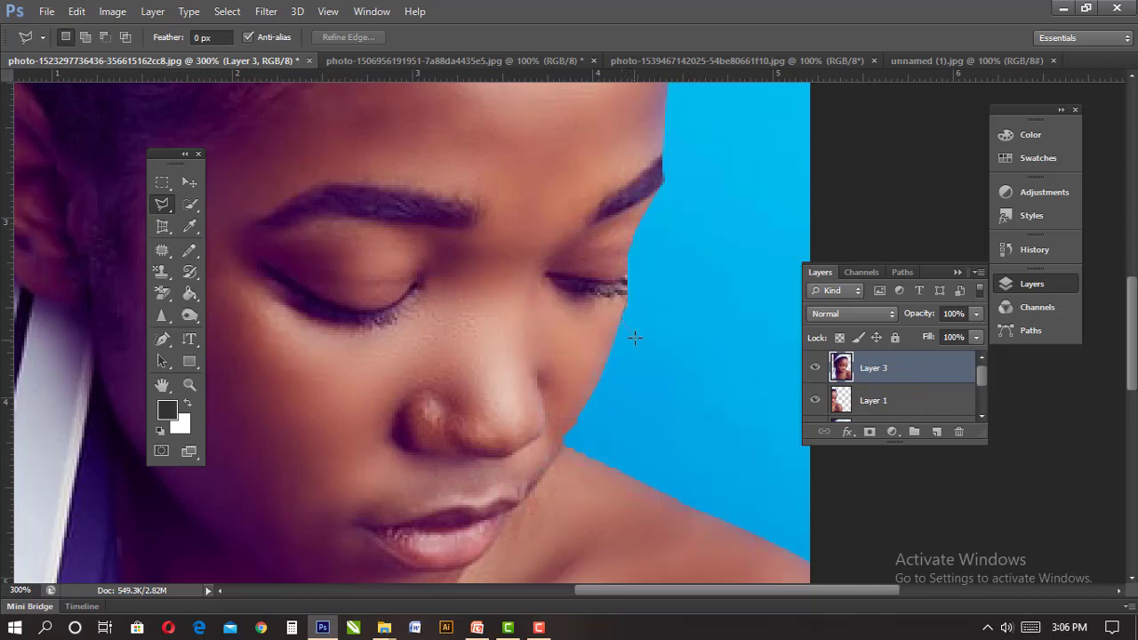
# - Select small spots at the cheek and nose-cheek edges, deselect each, then zoom back out
pyautogui.click(642, 289)
pyautogui.click(637, 333)
pyautogui.click(624, 305)
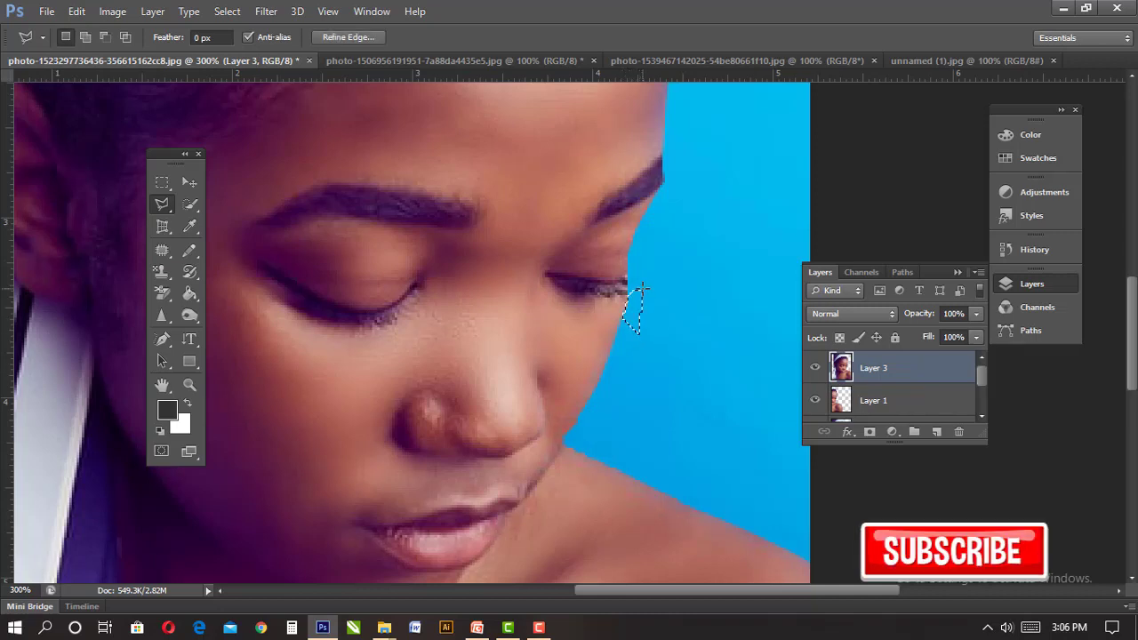
pyautogui.click(642, 289)
pyautogui.hotkey('ctrl', 'd')
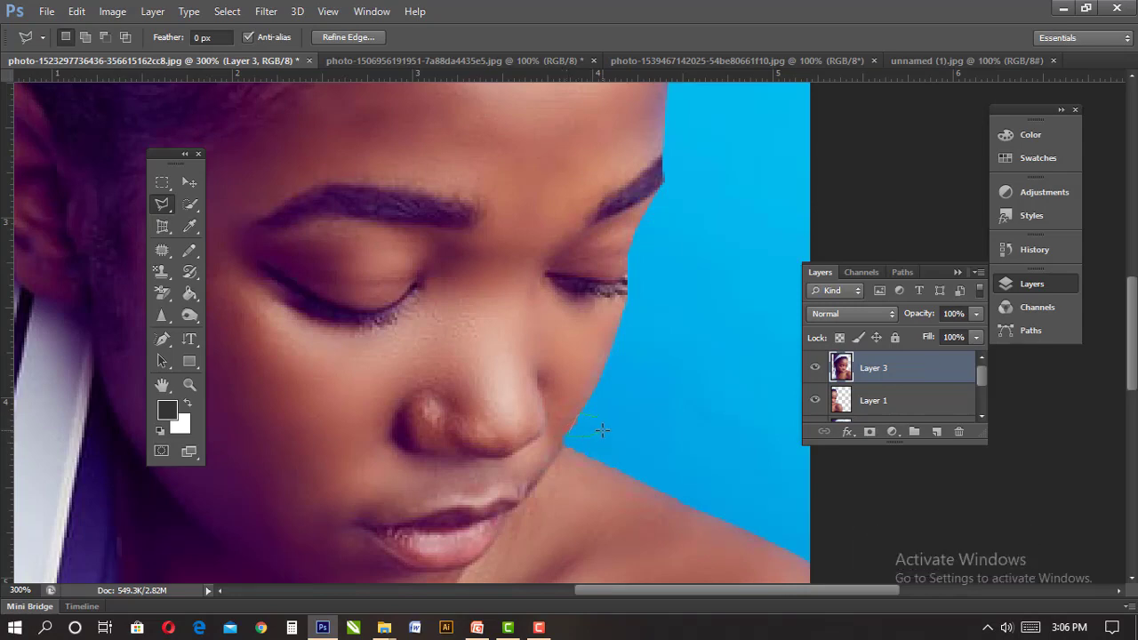
pyautogui.doubleClick(602, 430)
pyautogui.hotkey('ctrl', 'd')
pyautogui.hotkey('ctrl', '-')
pyautogui.hotkey('ctrl', '-')
pyautogui.hotkey('ctrl', '-')
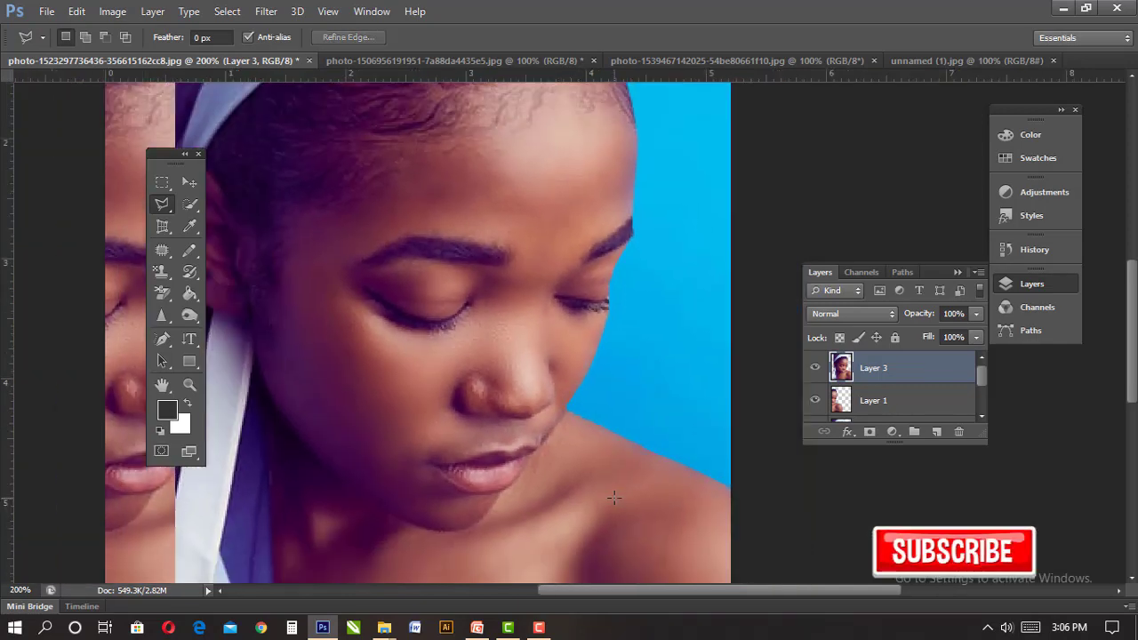